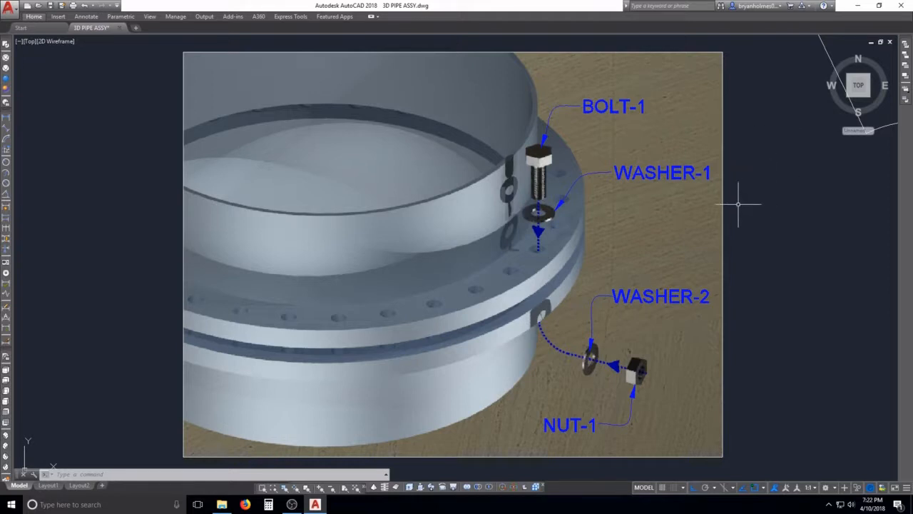
- Move the rendered pipe image with its frame and part labels horizontally, farther away from the wireframe model
scroll(713, 196, down, 6)
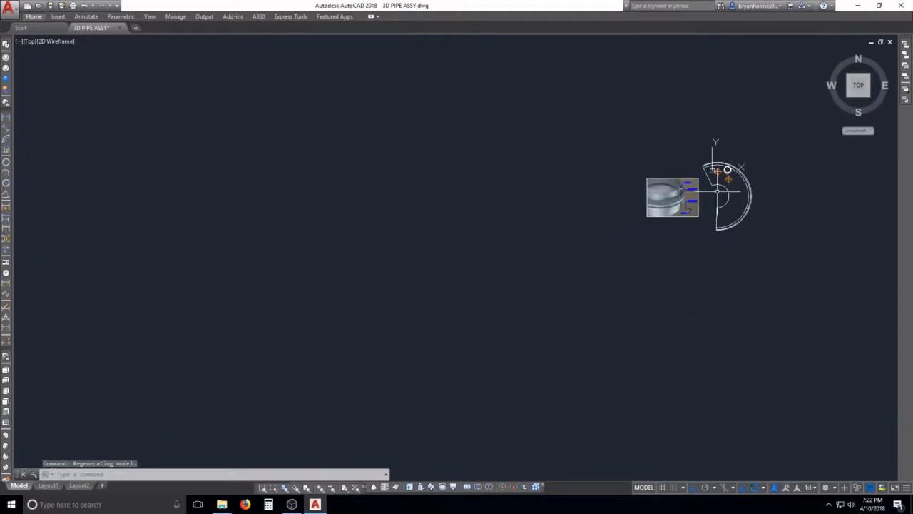
scroll(720, 192, up, 6)
key(Escape)
key(Escape)
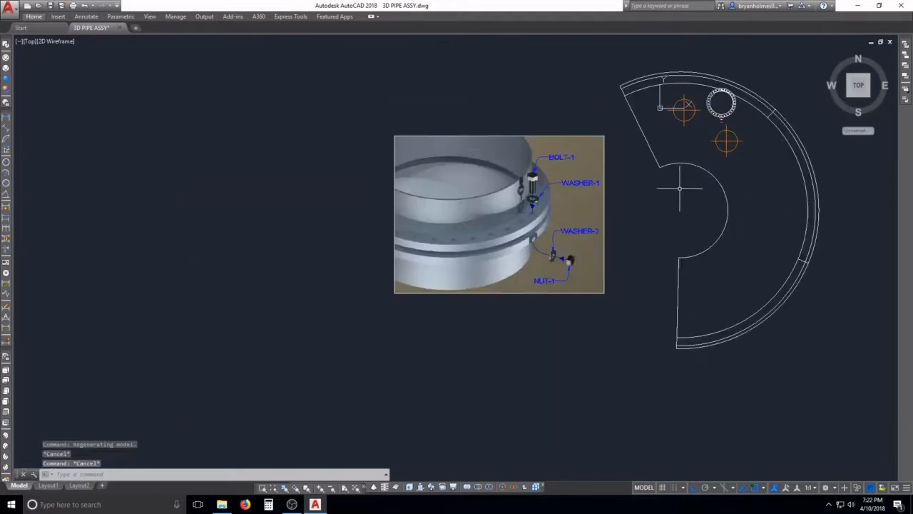
text(m)
key(Return)
click(621, 320)
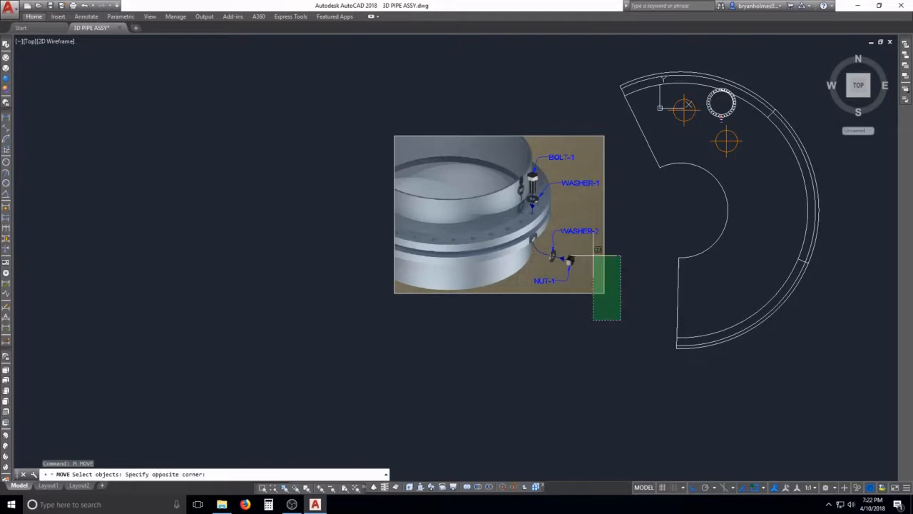
click(387, 117)
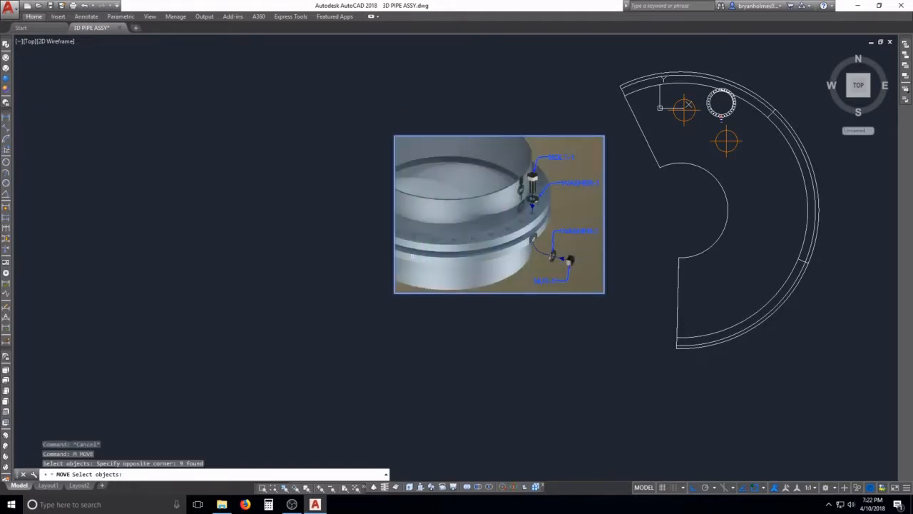
key(Return)
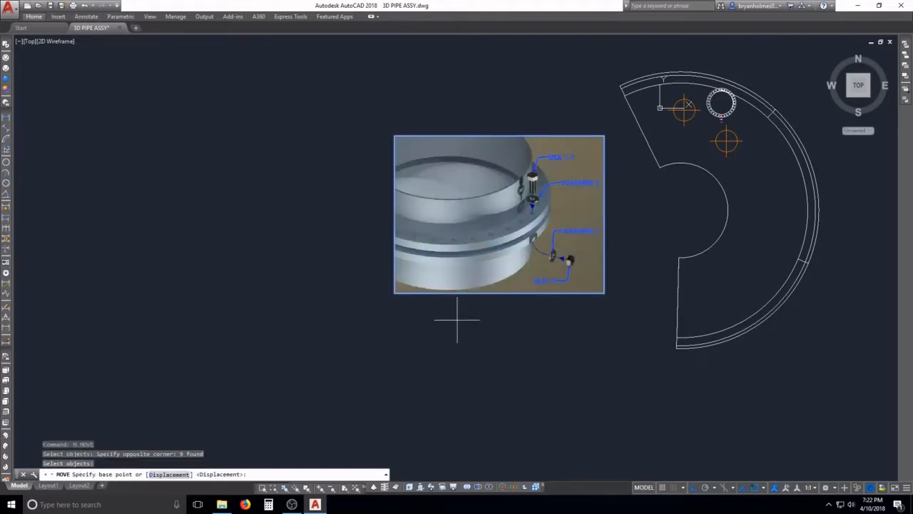
click(467, 320)
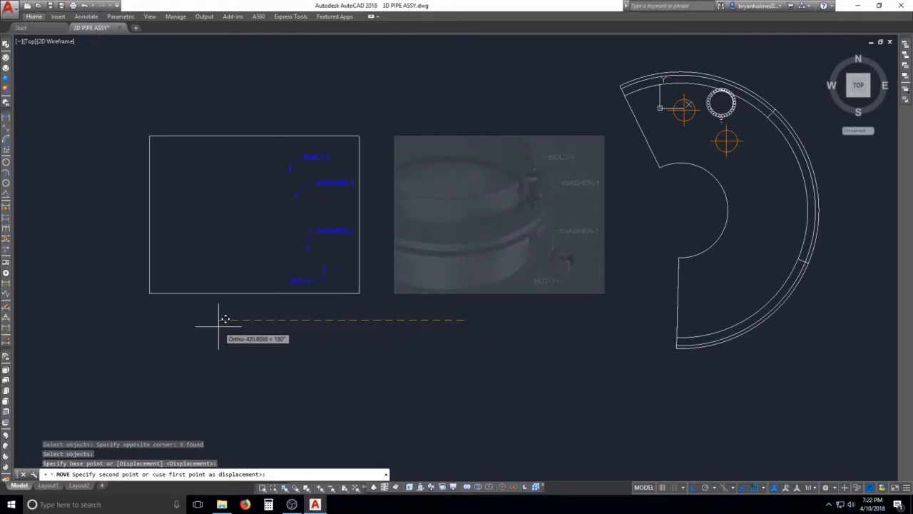
click(179, 333)
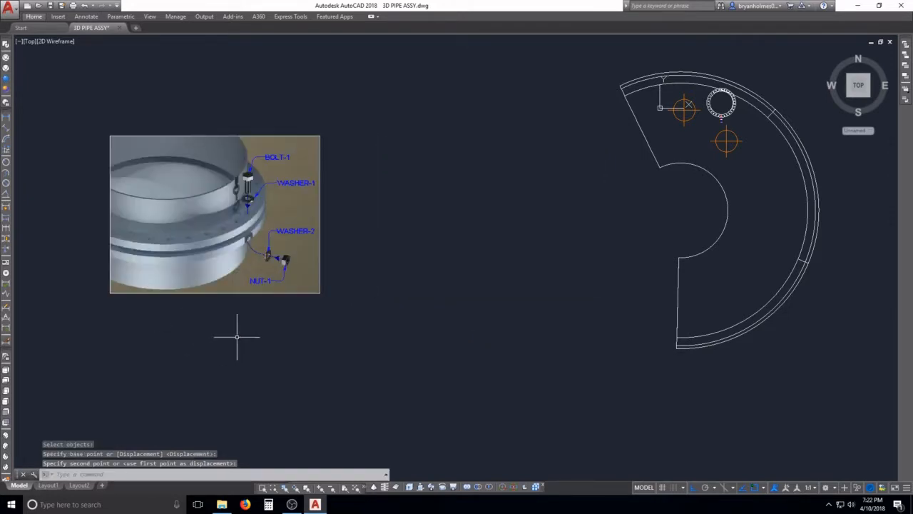
- Show the pipe assembly and its curved surroundings in a 3D view with the Realistic visual style
mouse_move(607, 278)
middle_down()
mouse_move(584, 265)
mouse_move(436, 276)
mouse_move(232, 271)
middle_up()
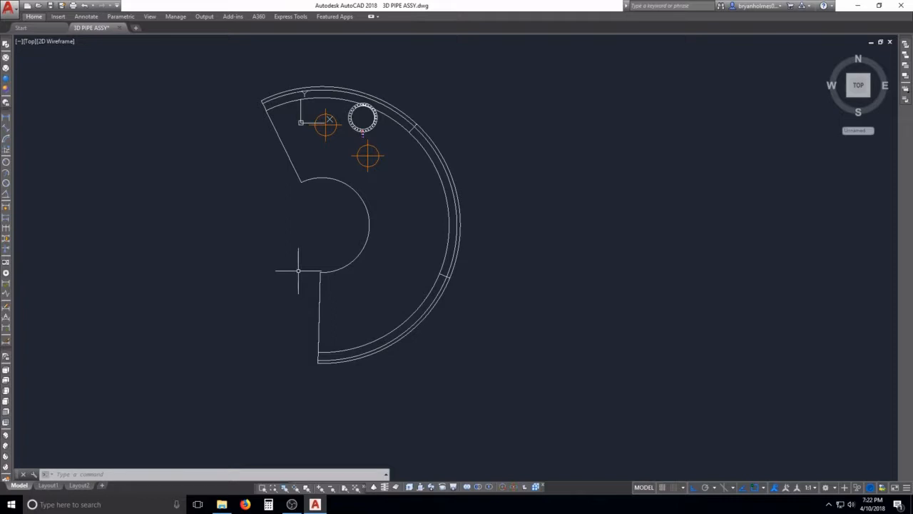
shift+middle_drag(300, 265, 535, 140)
scroll(419, 227, up, 4)
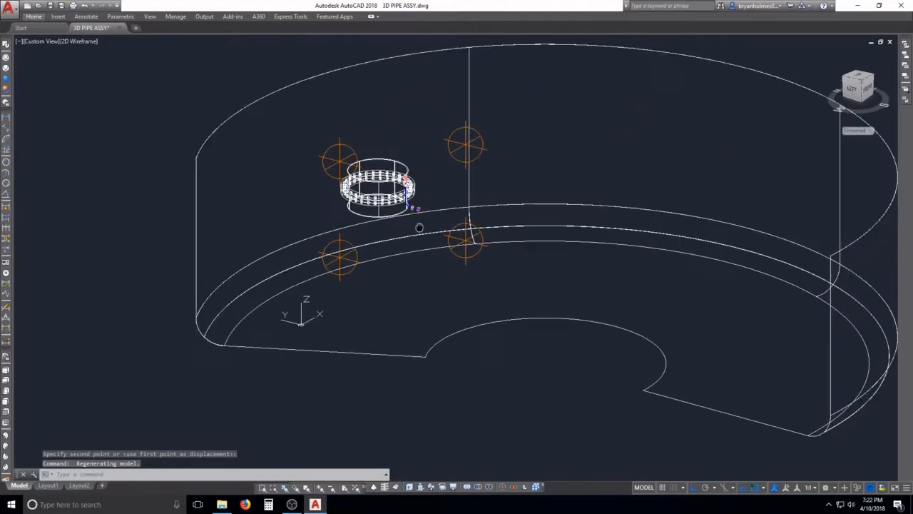
middle_drag(419, 227, 406, 233)
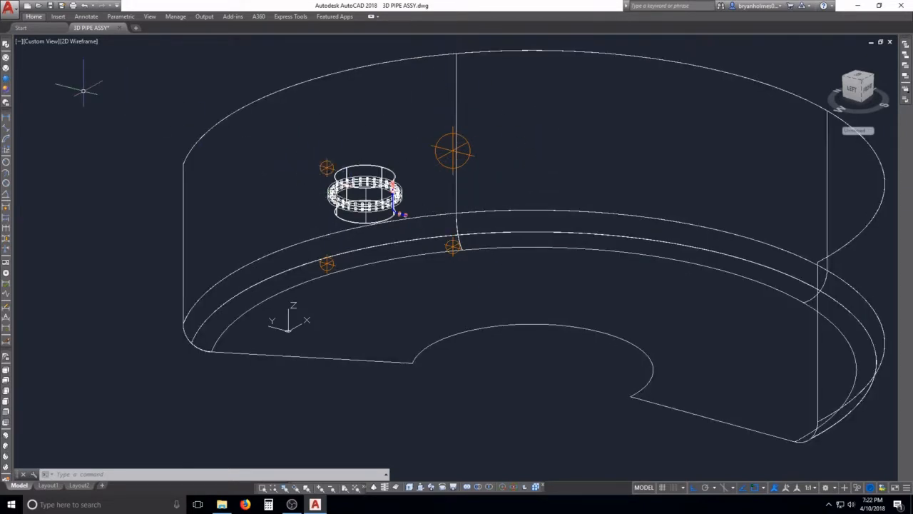
click(5, 83)
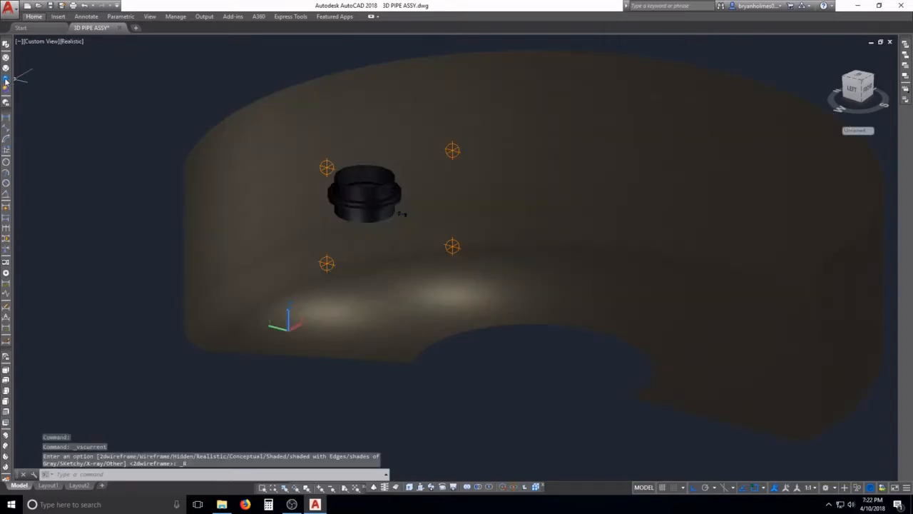
- Examine the two flanged pipes, their bolt holes, and the bolt, washers and nut along the dotted assembly path
scroll(397, 199, up, 2)
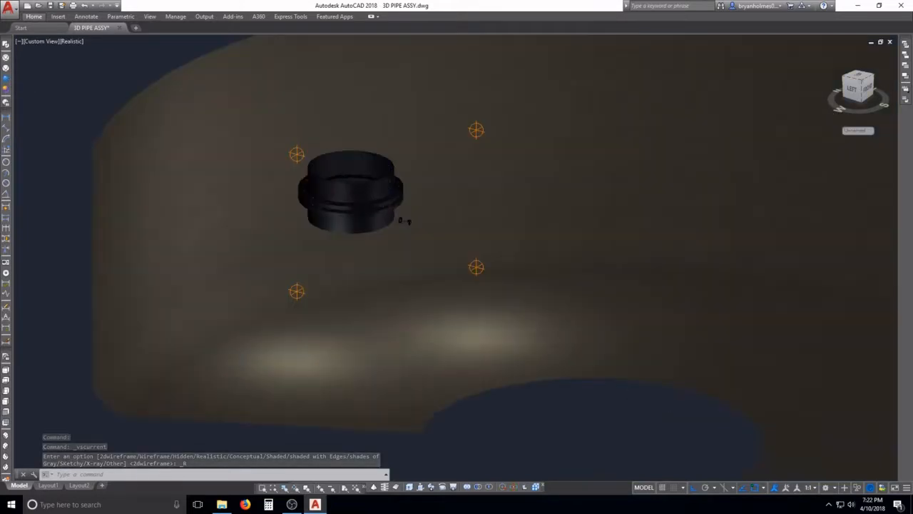
scroll(368, 190, up, 6)
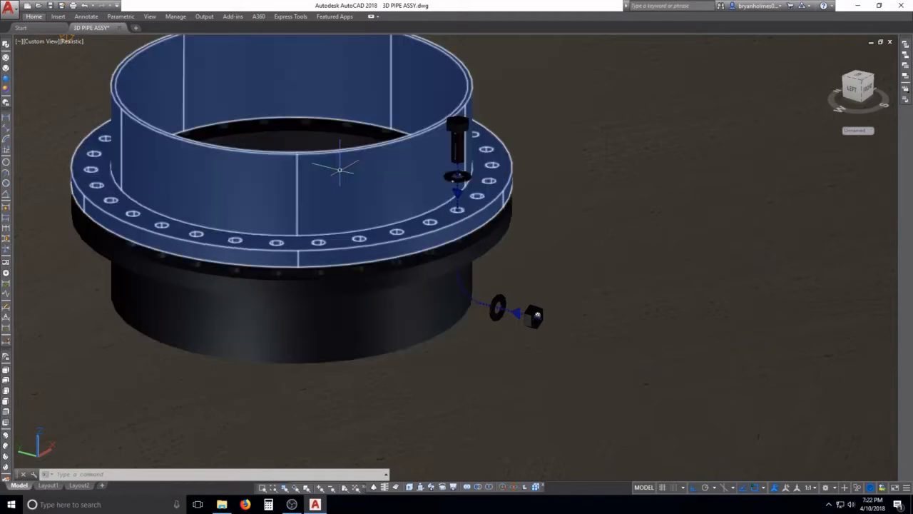
shift+middle_drag(347, 214, 360, 248)
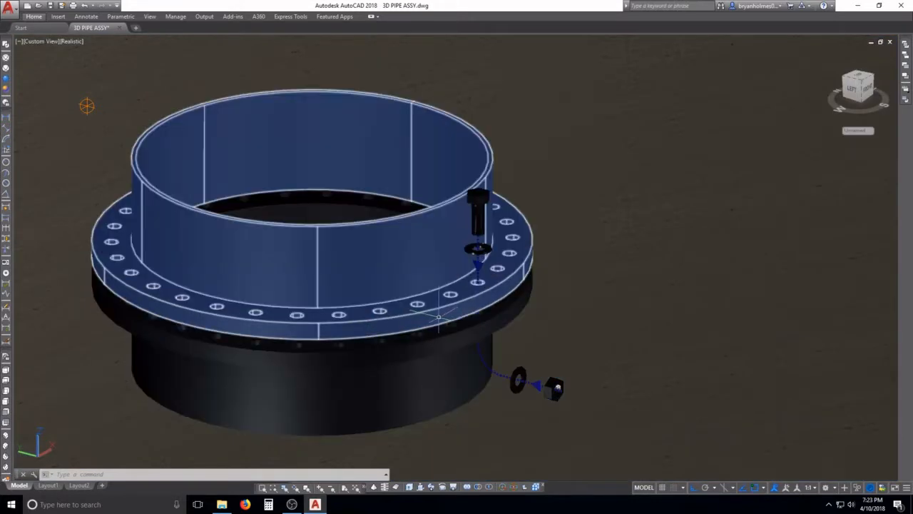
middle_drag(505, 306, 414, 307)
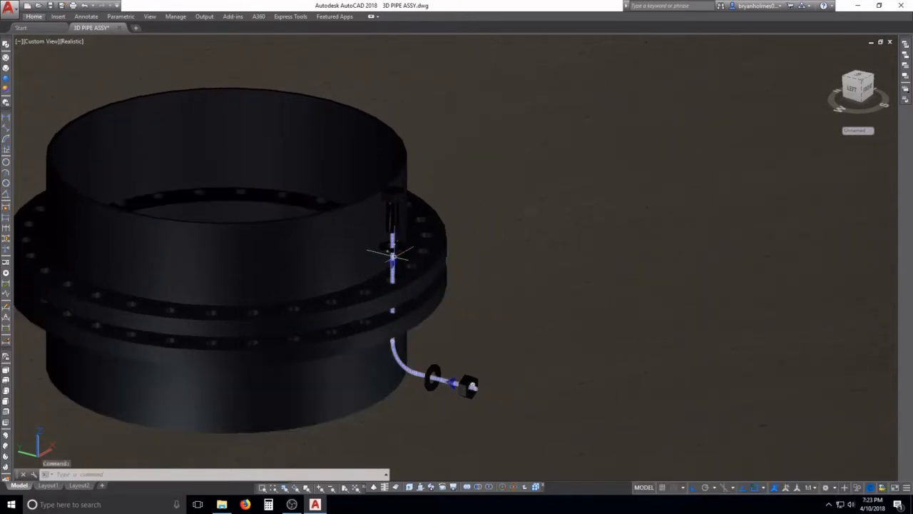
scroll(444, 285, up, 5)
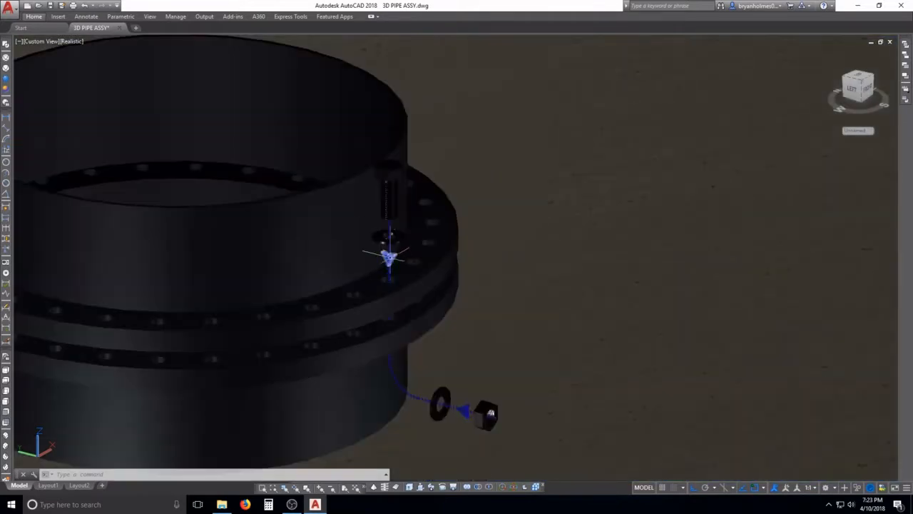
scroll(383, 249, down, 3)
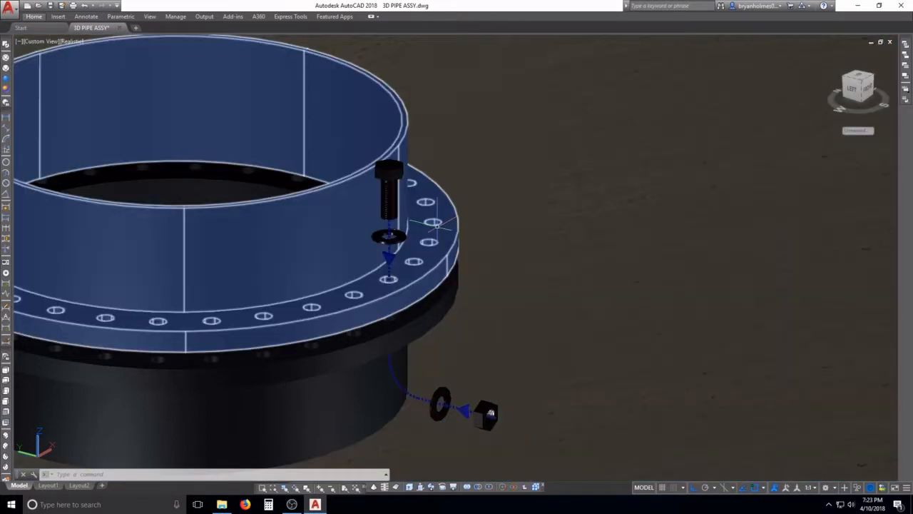
middle_drag(406, 256, 465, 302)
scroll(518, 245, up, 5)
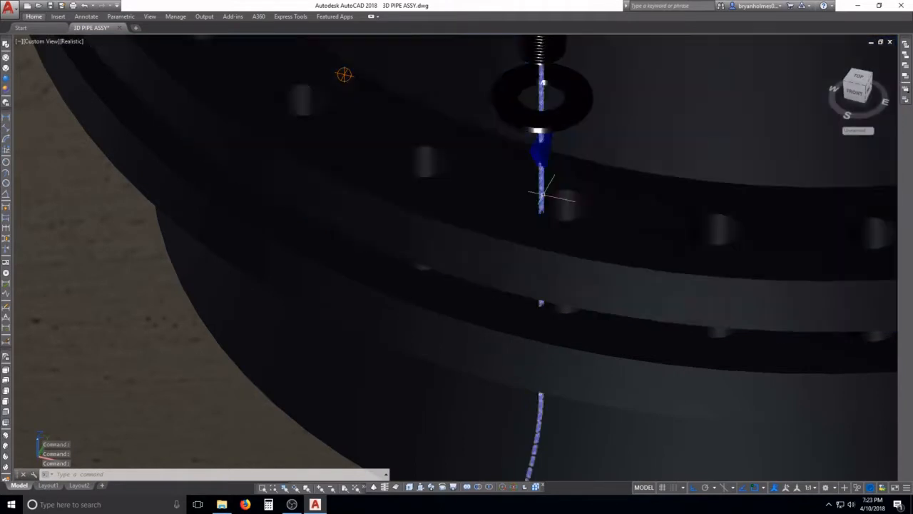
scroll(546, 198, down, 2)
shift+middle_drag(516, 235, 658, 219)
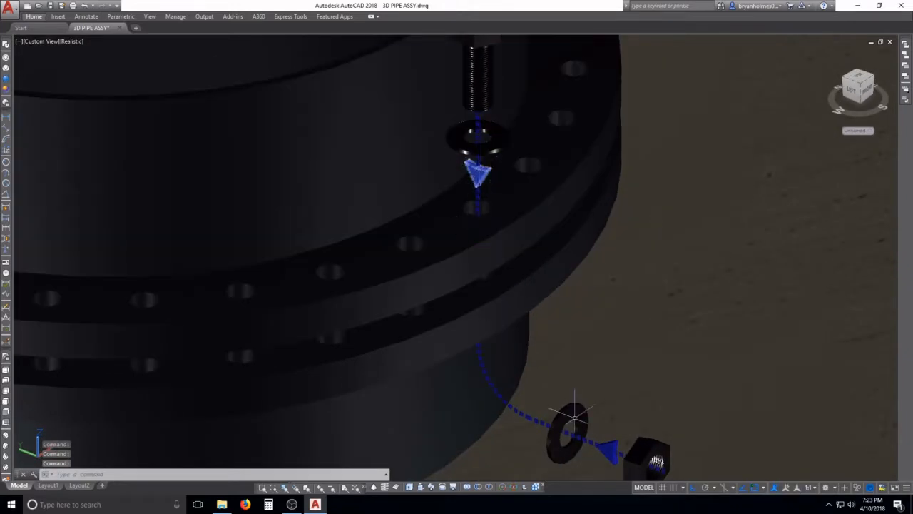
scroll(482, 199, down, 2)
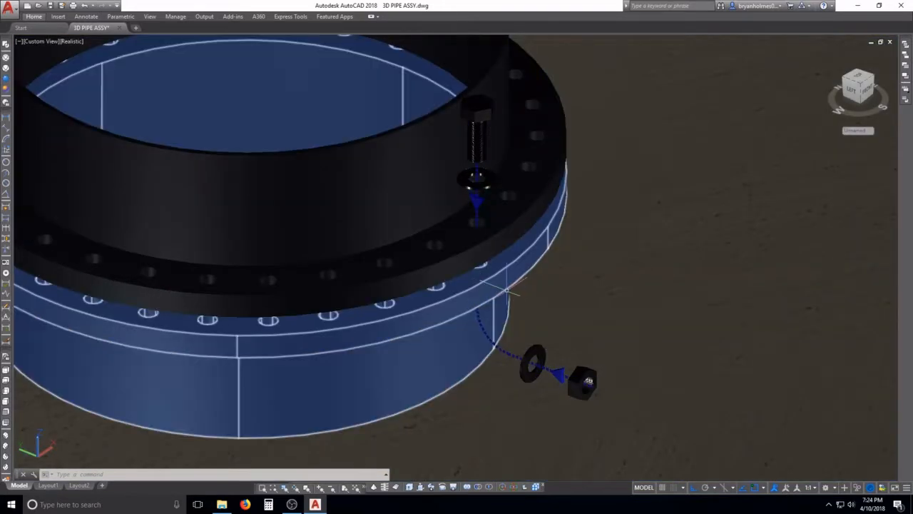
scroll(507, 289, down, 5)
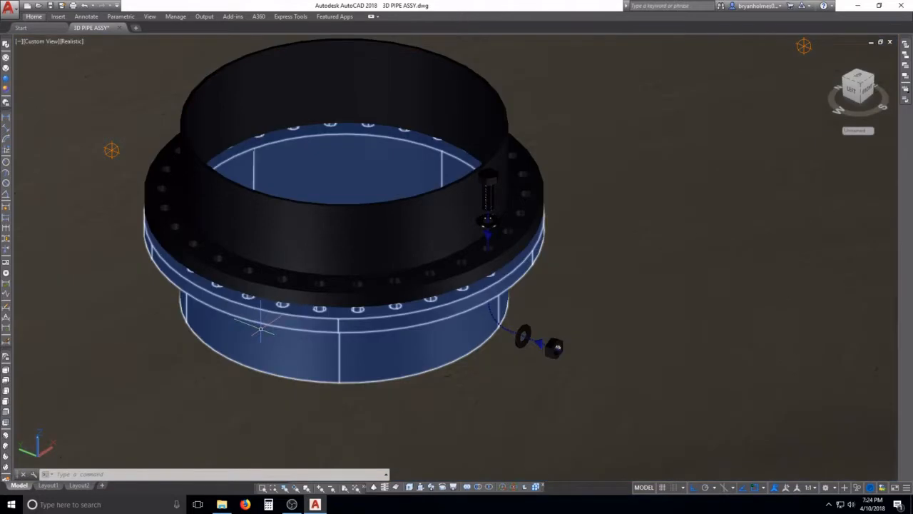
mouse_move(261, 329)
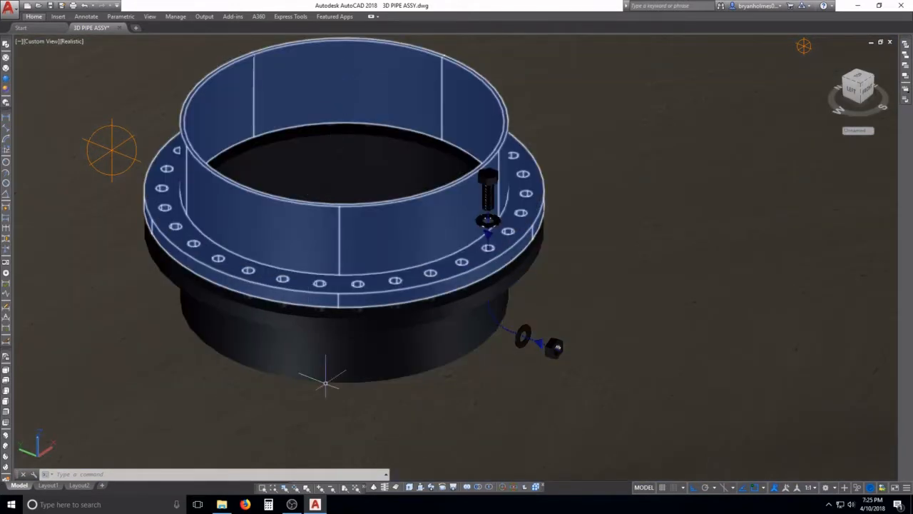
- Examine the flanged pipe assembly against the large curved background solid and the surrounding lights
scroll(316, 378, down, 4)
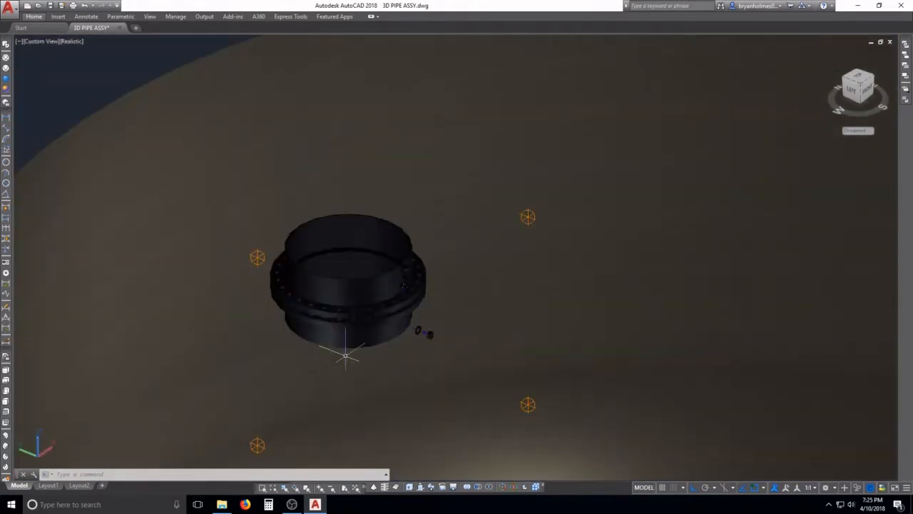
scroll(388, 307, up, 2)
scroll(361, 223, down, 2)
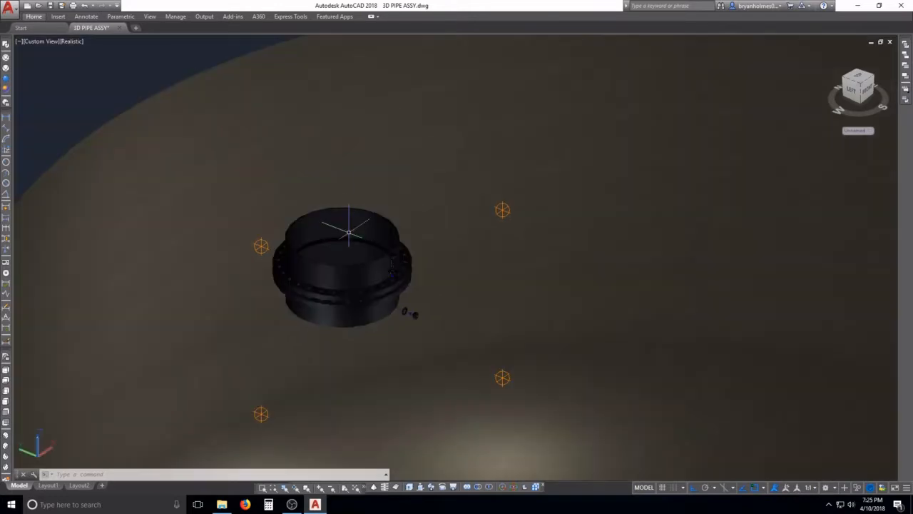
scroll(358, 262, up, 3)
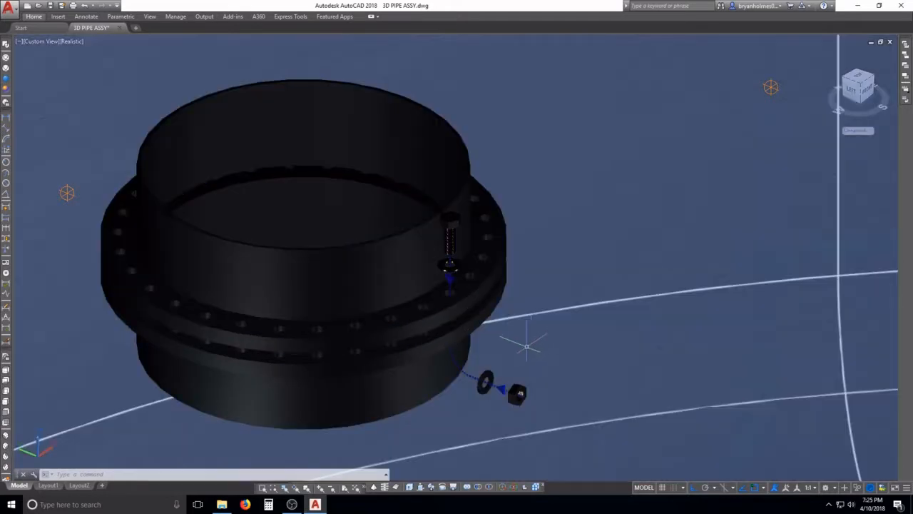
scroll(696, 267, down, 4)
scroll(243, 374, down, 3)
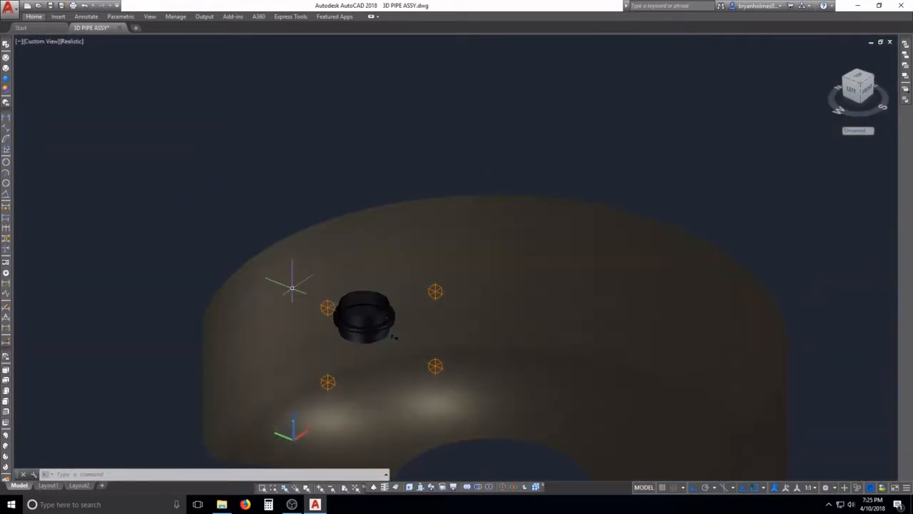
scroll(400, 321, up, 3)
scroll(331, 322, up, 2)
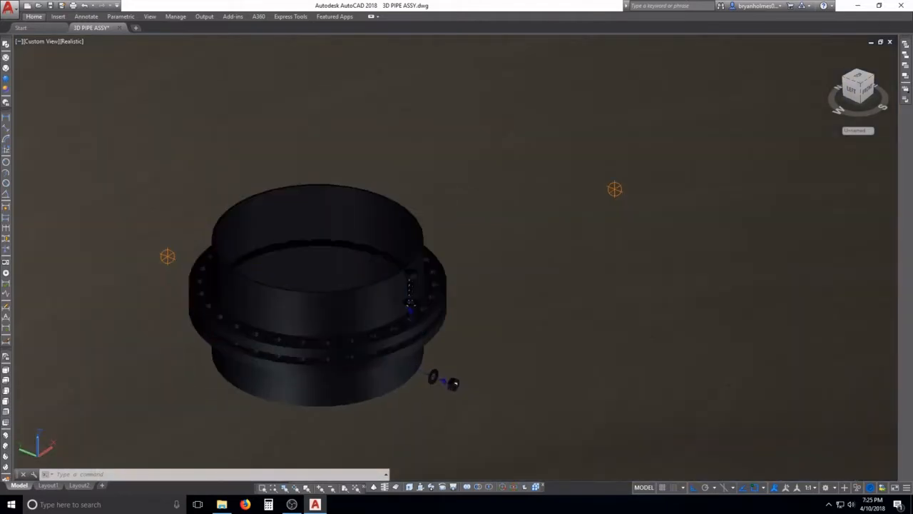
scroll(367, 314, up, 5)
scroll(368, 315, down, 3)
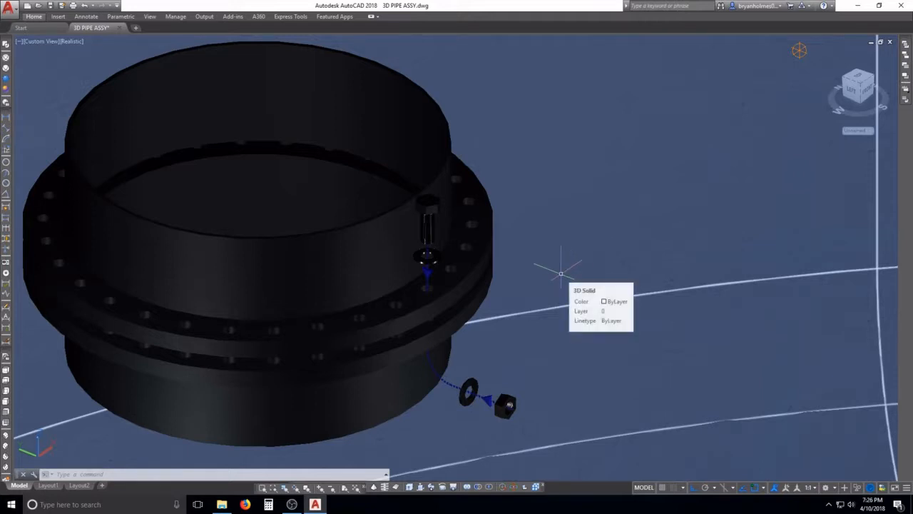
scroll(561, 273, down, 4)
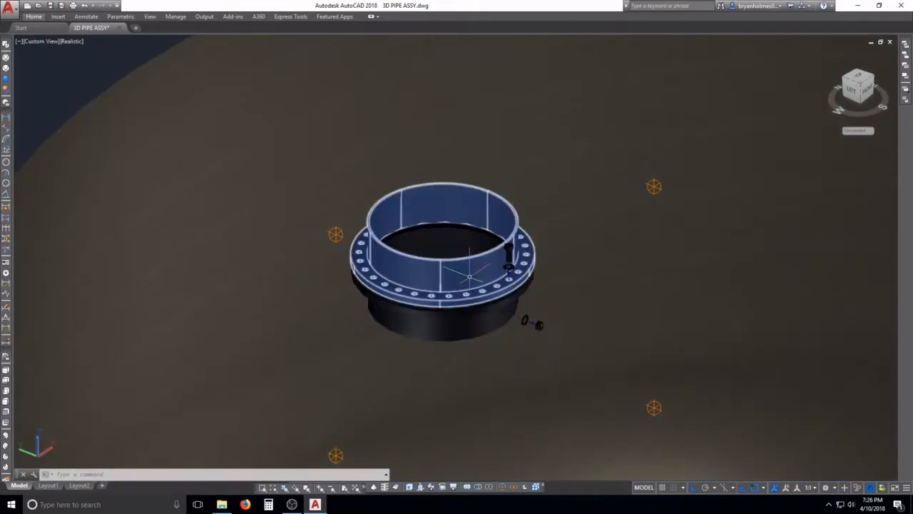
click(45, 61)
key(Escape)
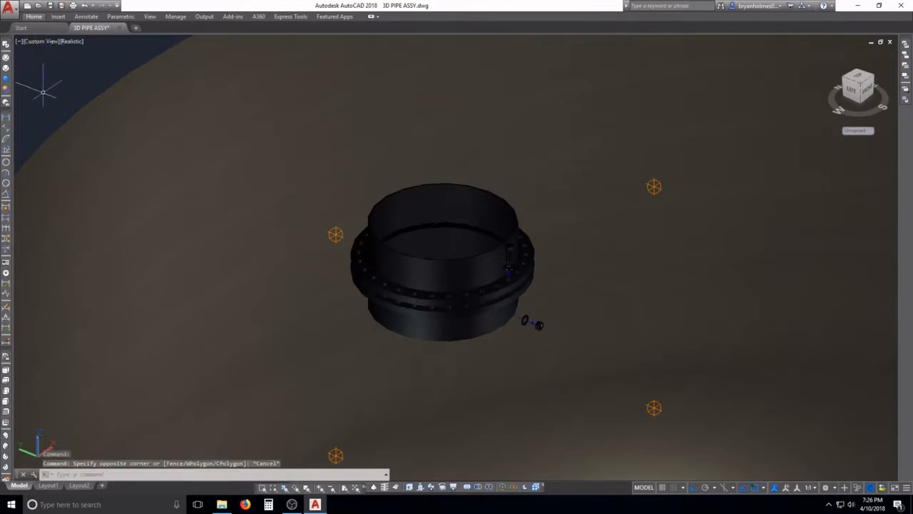
- Create a new drawing from the acad template
click(11, 9)
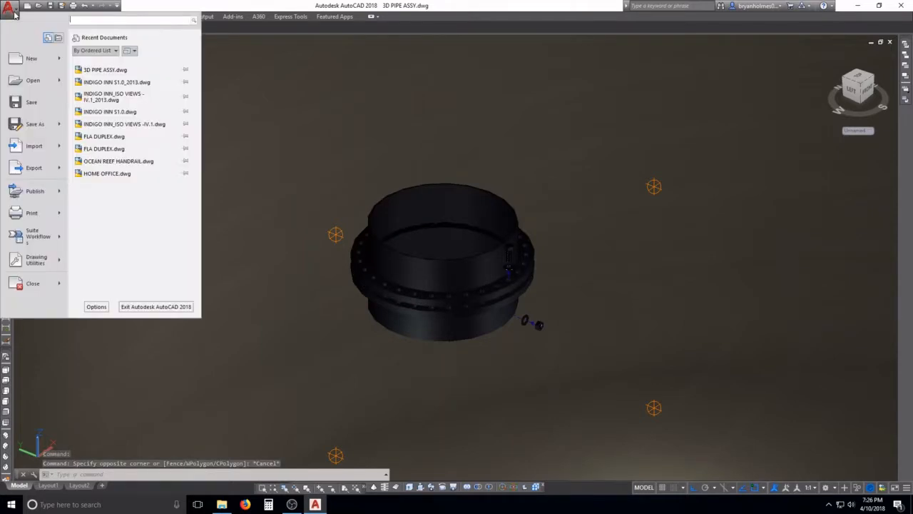
click(28, 58)
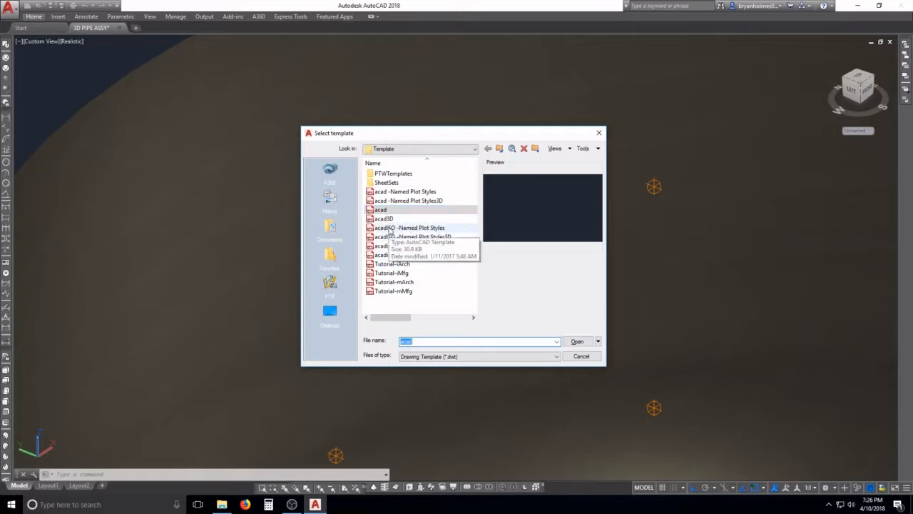
click(425, 220)
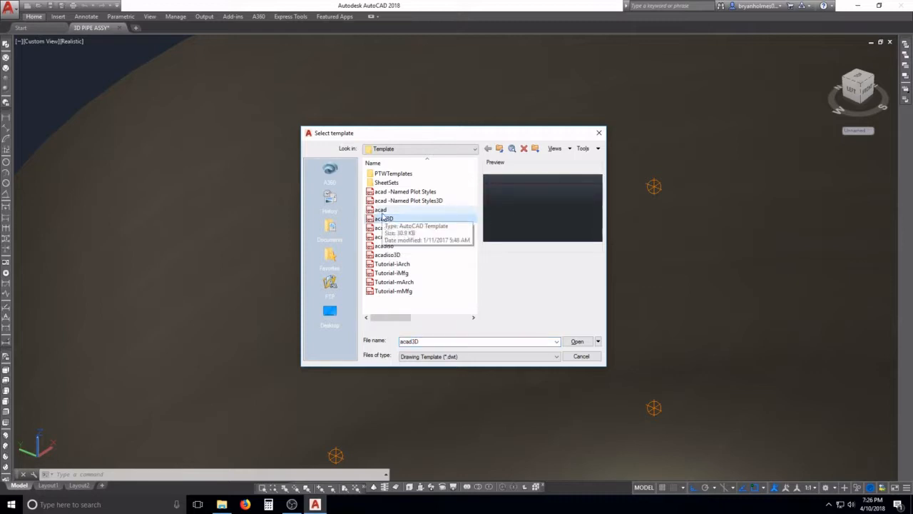
click(382, 210)
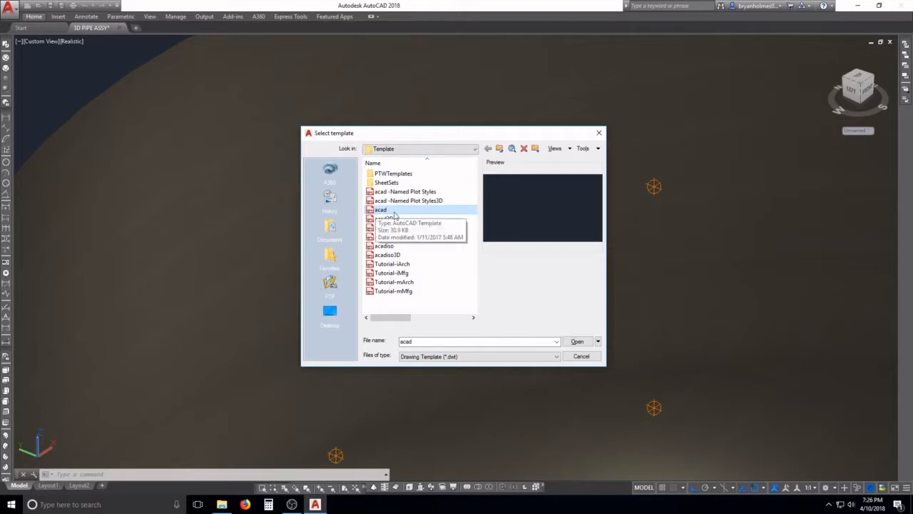
click(566, 338)
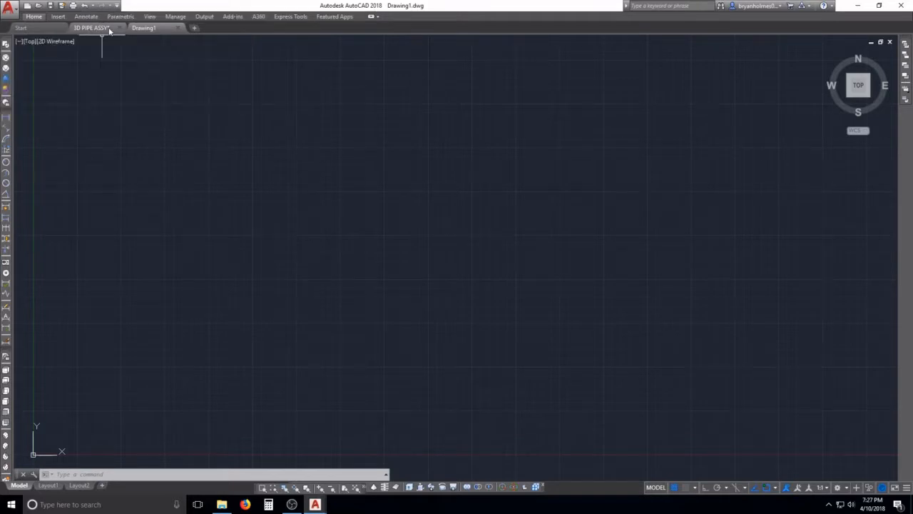
- List the open drawings that can be switched between
mouse_move(105, 29)
mouse_move(53, 77)
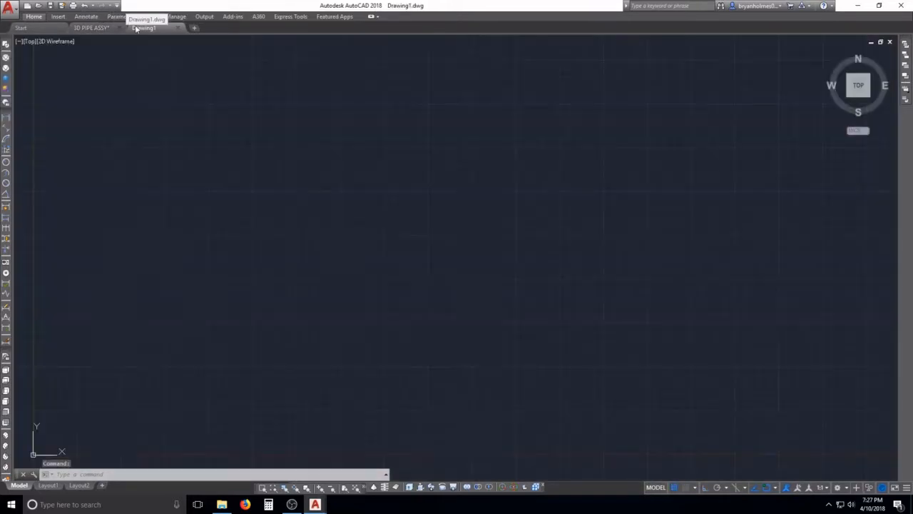
mouse_move(159, 29)
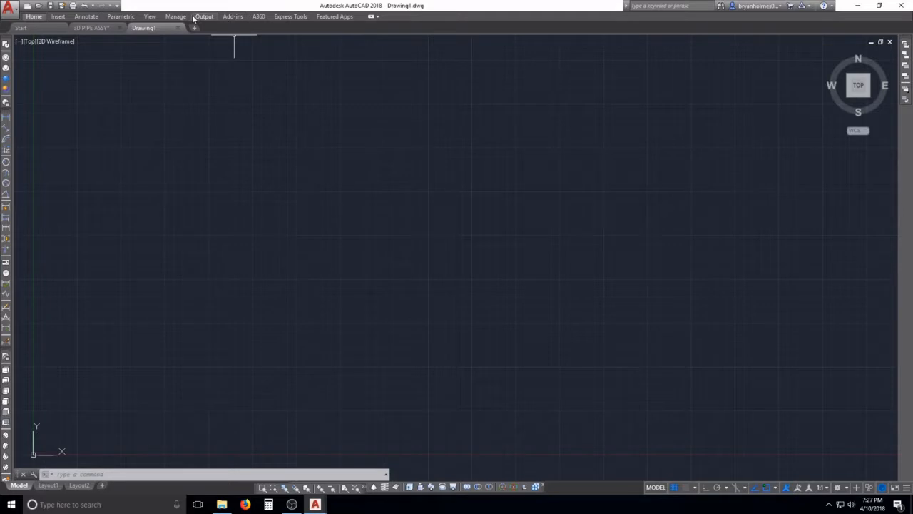
click(149, 16)
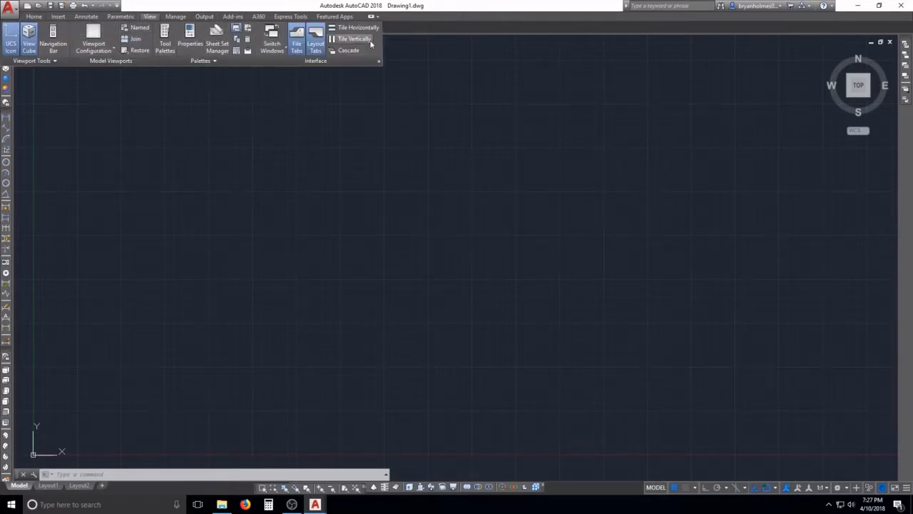
click(286, 49)
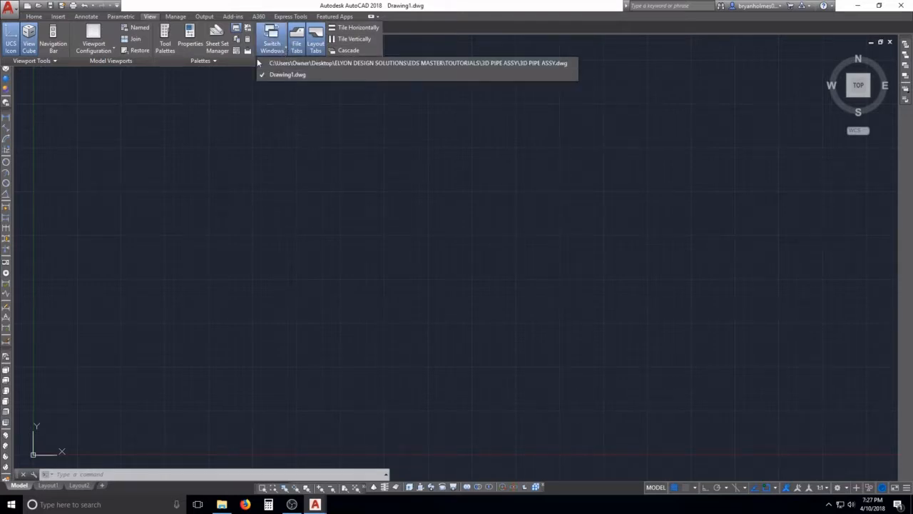
click(268, 119)
key(Escape)
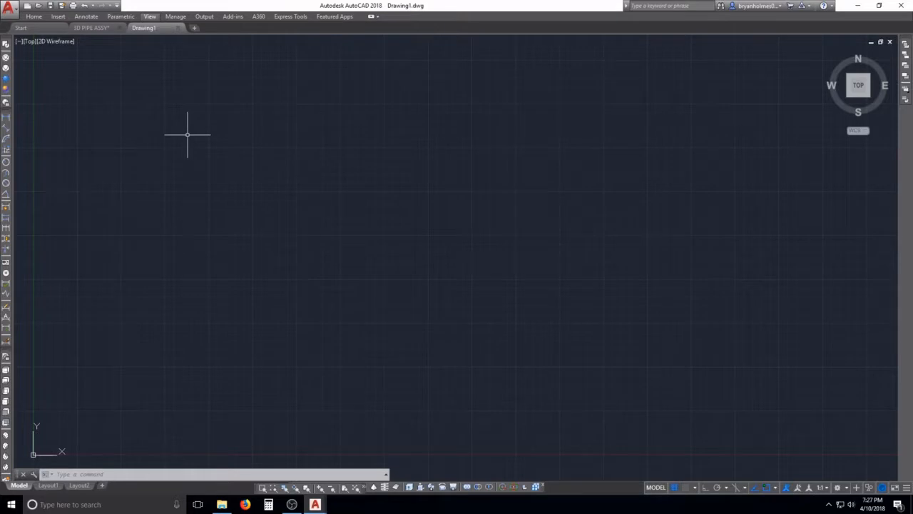
- Switch to the 3D PIPE ASSY drawing and return to Drawing1
key(ctrl+Tab)
key(ctrl+Tab)
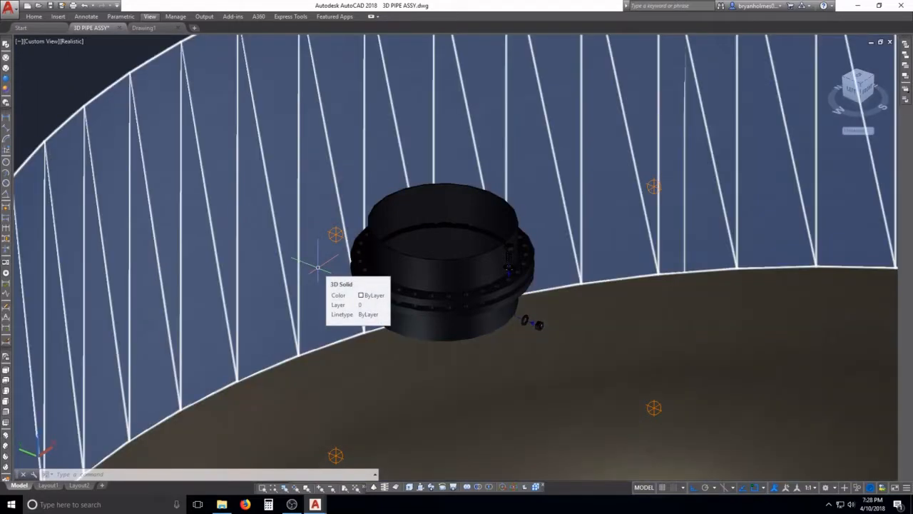
key(ctrl+Tab)
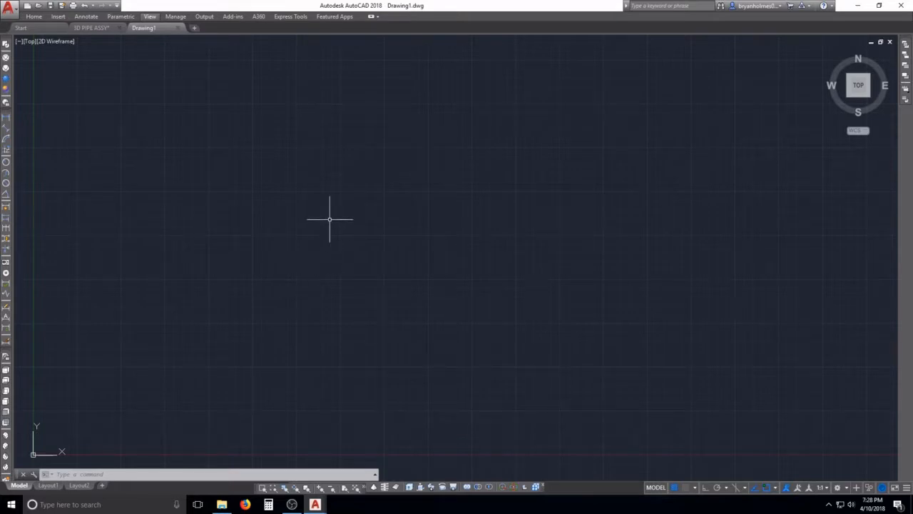
key(Escape)
key(Escape)
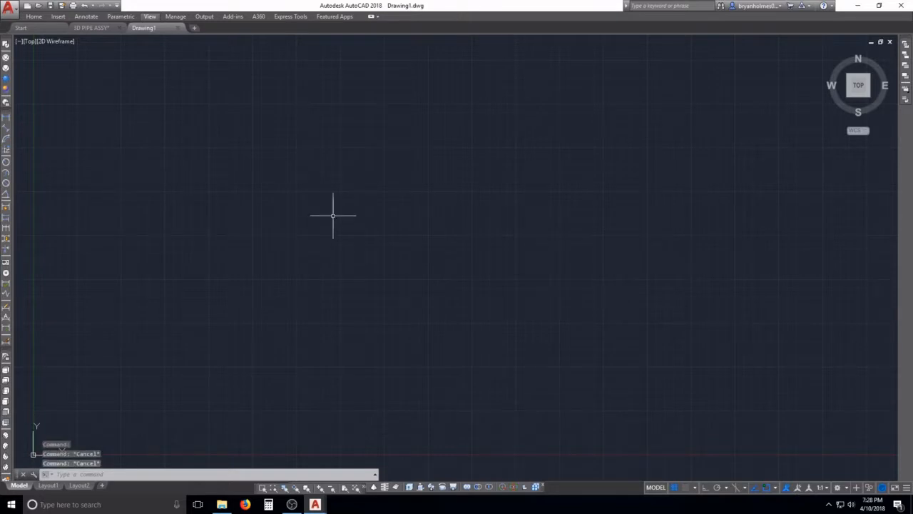
- Draw a circle with a radius of 20 in the empty drawing
text(c)
key(Return)
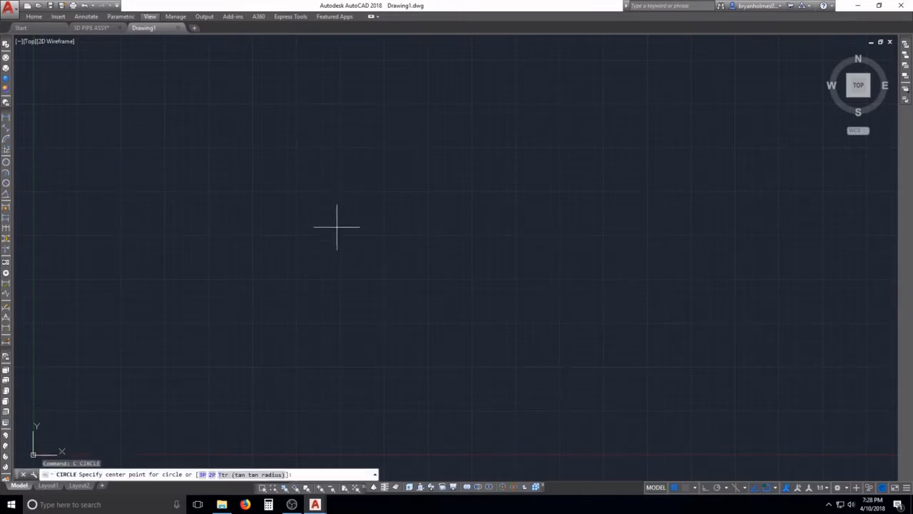
click(428, 235)
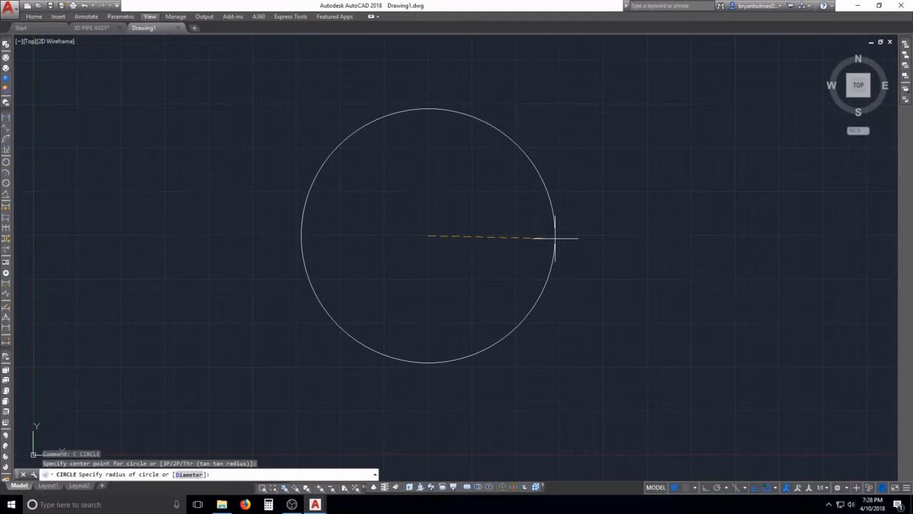
text(20)
key(Return)
scroll(432, 196, down, 6)
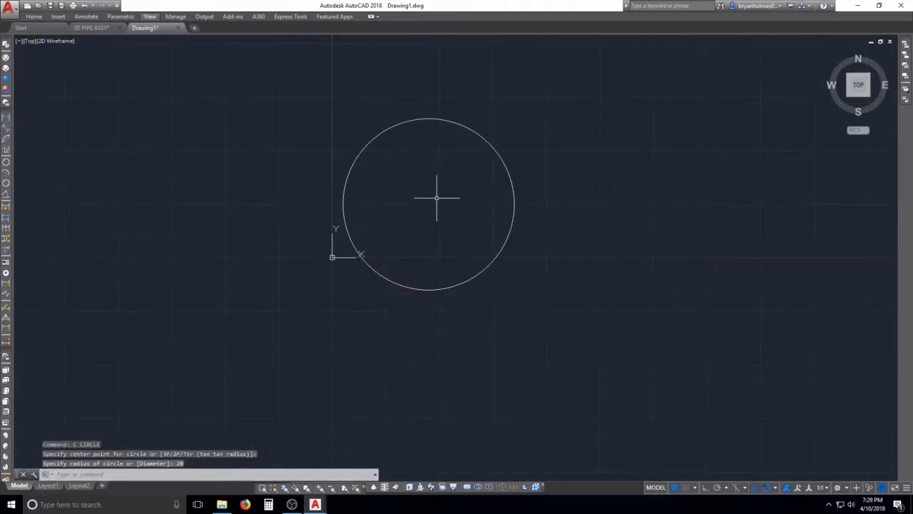
key(Escape)
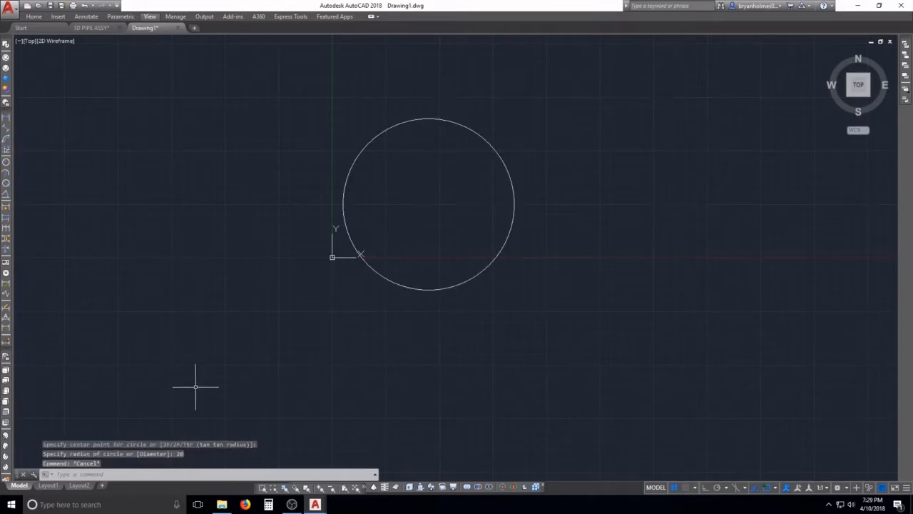
- Switch to the 3D PIPE ASSY drawing and examine the bolt, washers and nut beside the flange's bolt holes
key(ctrl+Tab)
key(ctrl+Tab)
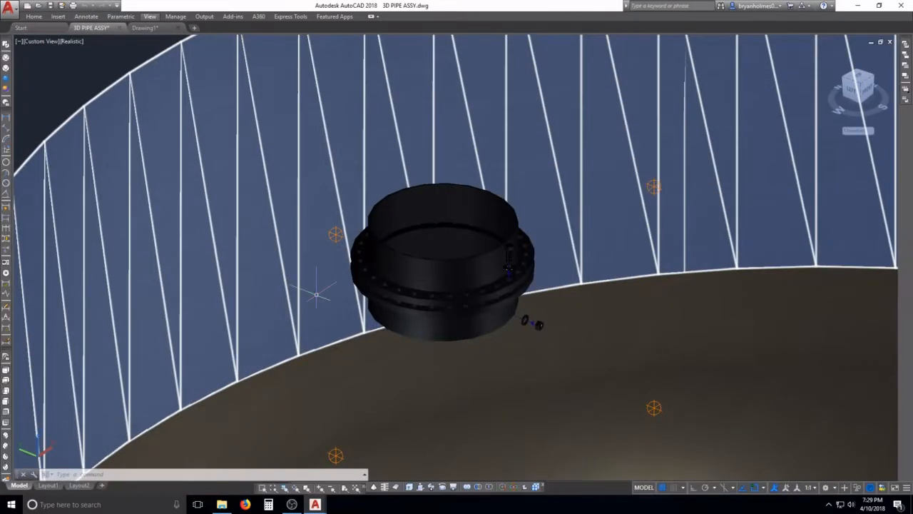
scroll(356, 293, down, 4)
scroll(452, 295, up, 4)
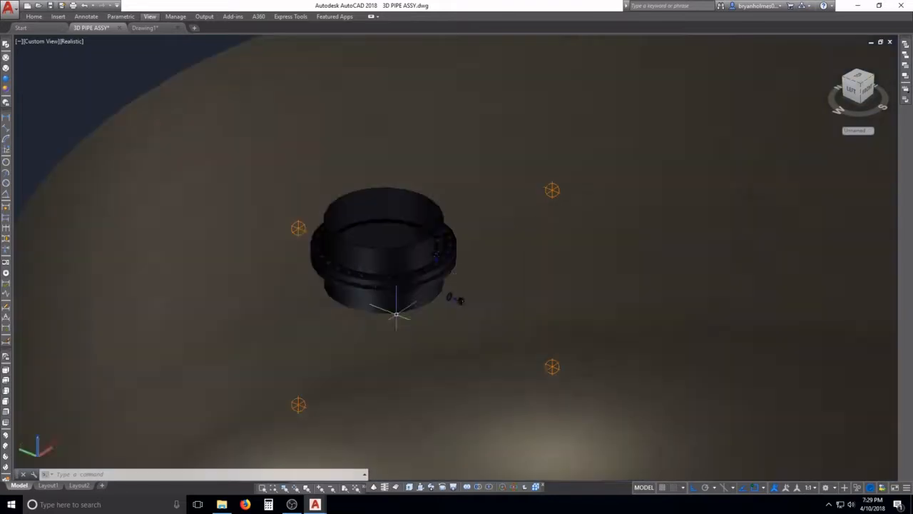
scroll(457, 236, up, 6)
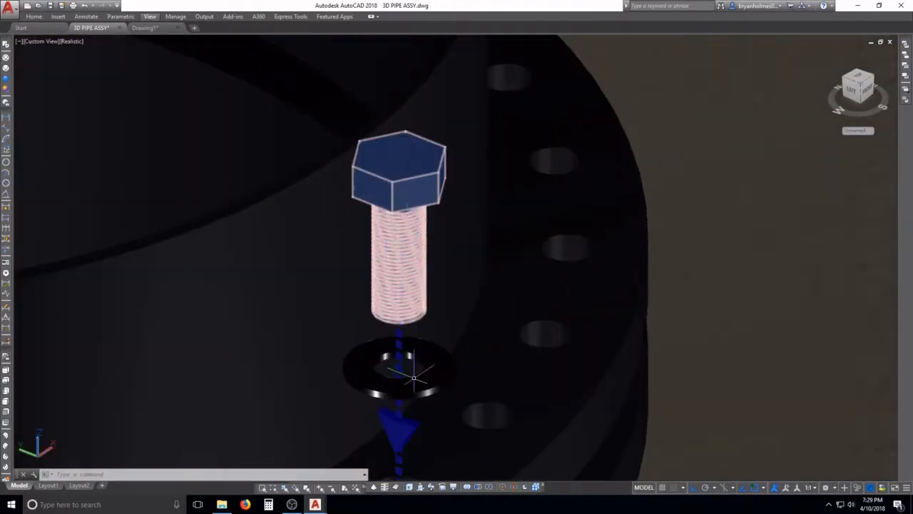
scroll(413, 374, down, 3)
scroll(406, 374, down, 2)
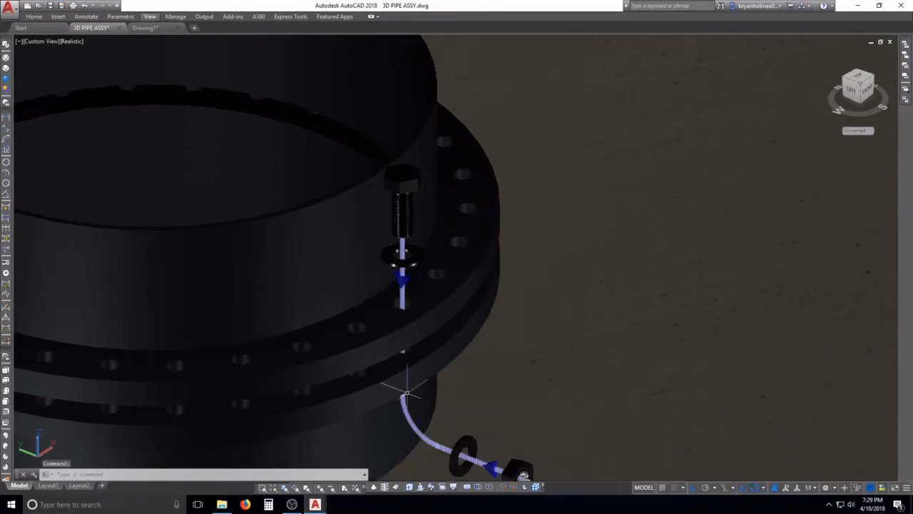
key(Escape)
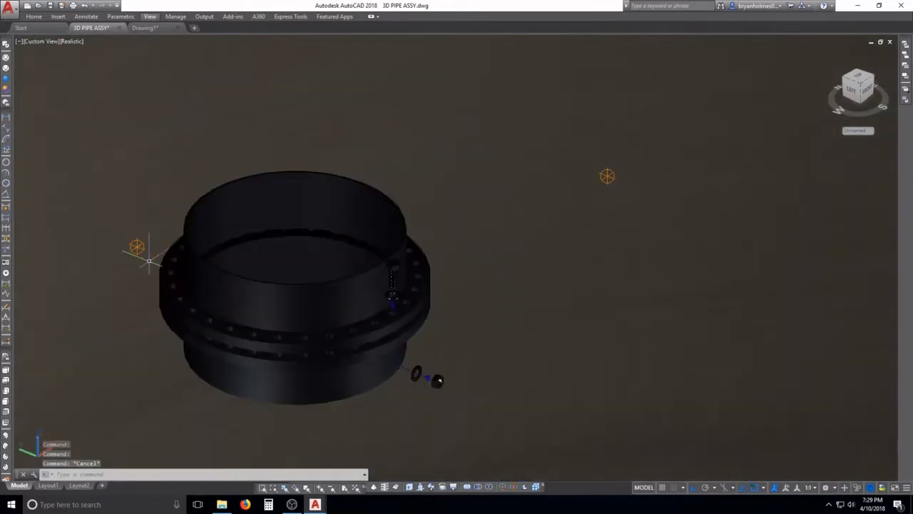
scroll(151, 259, down, 5)
middle_drag(237, 254, 387, 267)
click(143, 159)
key(Escape)
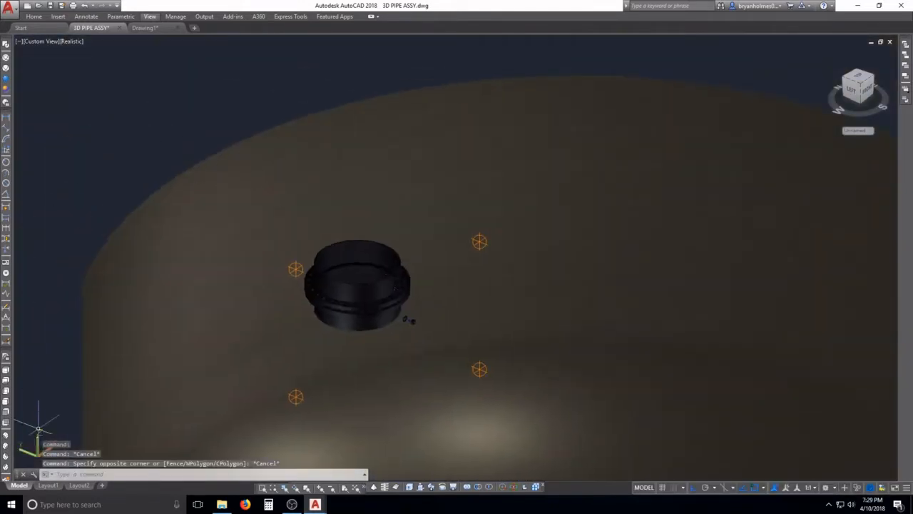
- Show the pipe assembly in top view with the flange ring centred
click(5, 371)
scroll(741, 160, up, 8)
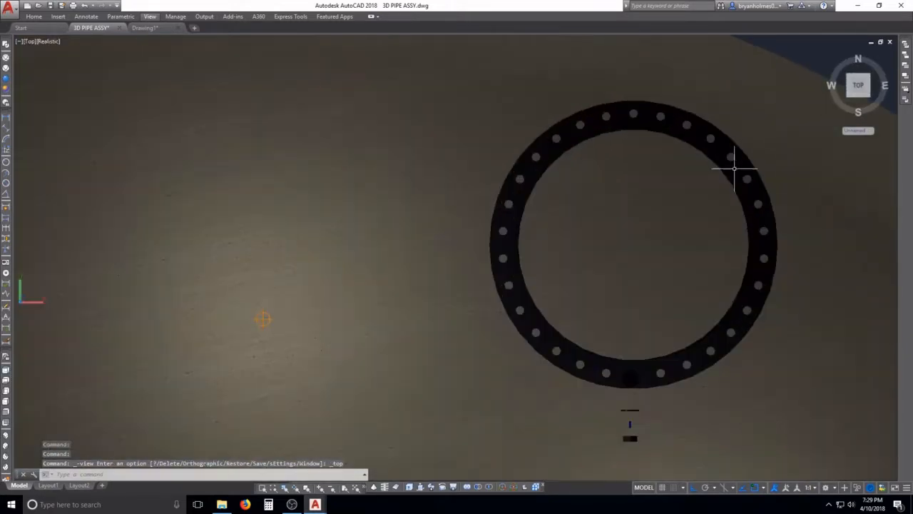
middle_drag(734, 168, 508, 173)
key(Escape)
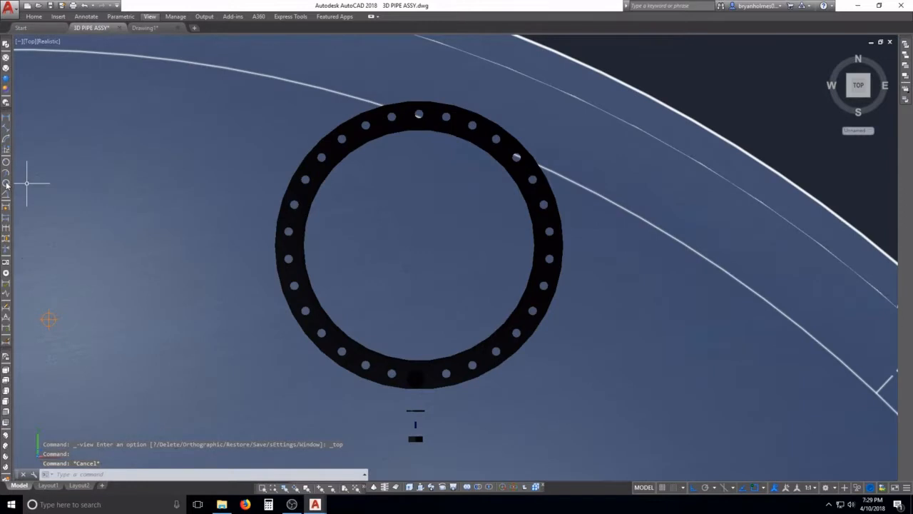
click(6, 184)
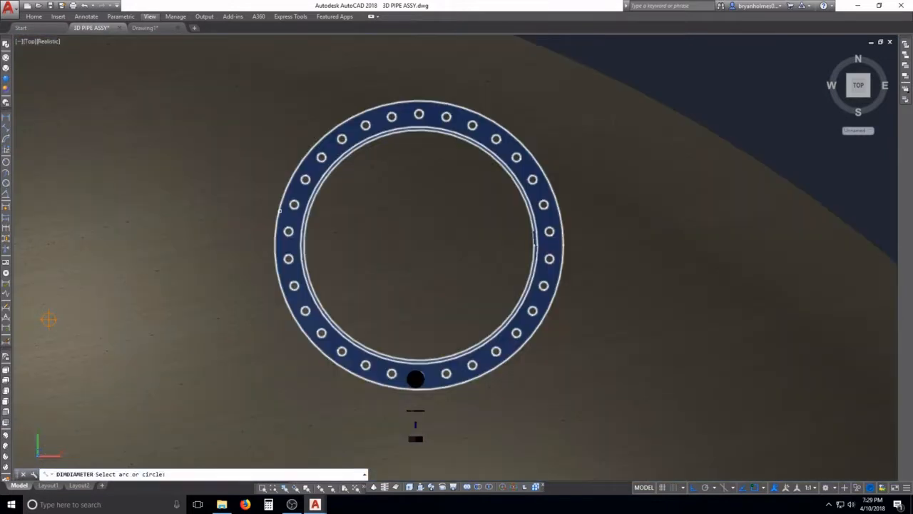
click(283, 206)
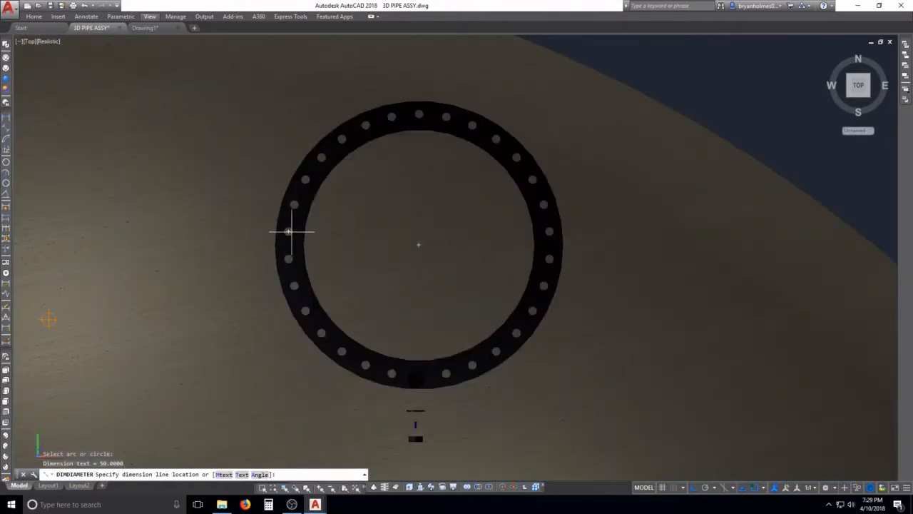
key(Escape)
- Dimension the flange ring's outer diameter in the 2D Wireframe visual style and return to Drawing1
click(5, 45)
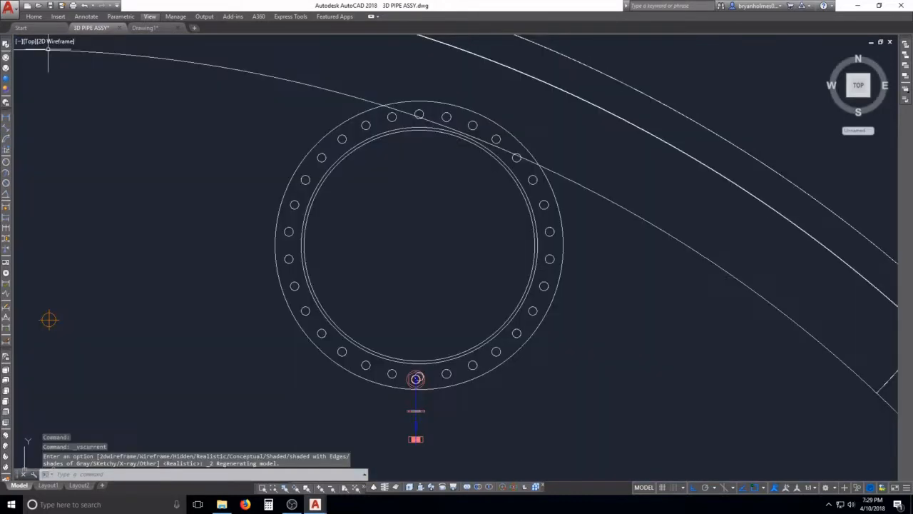
click(7, 184)
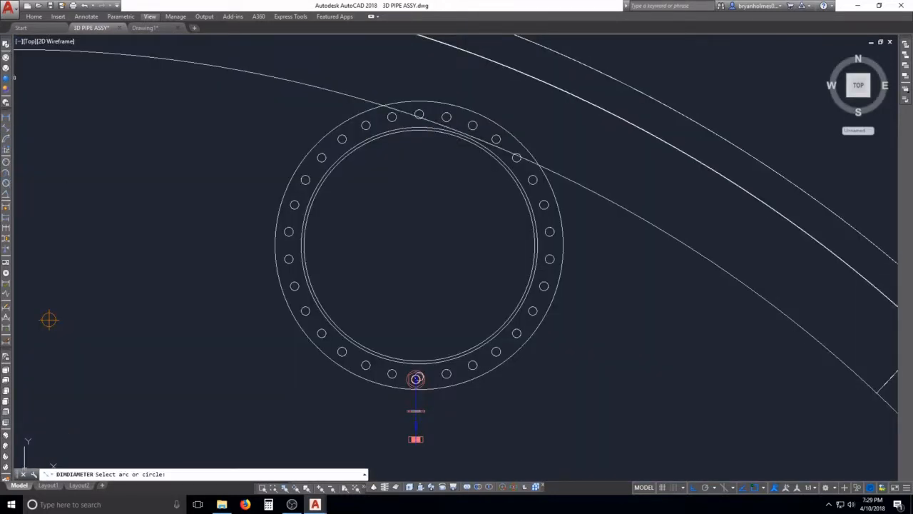
click(291, 186)
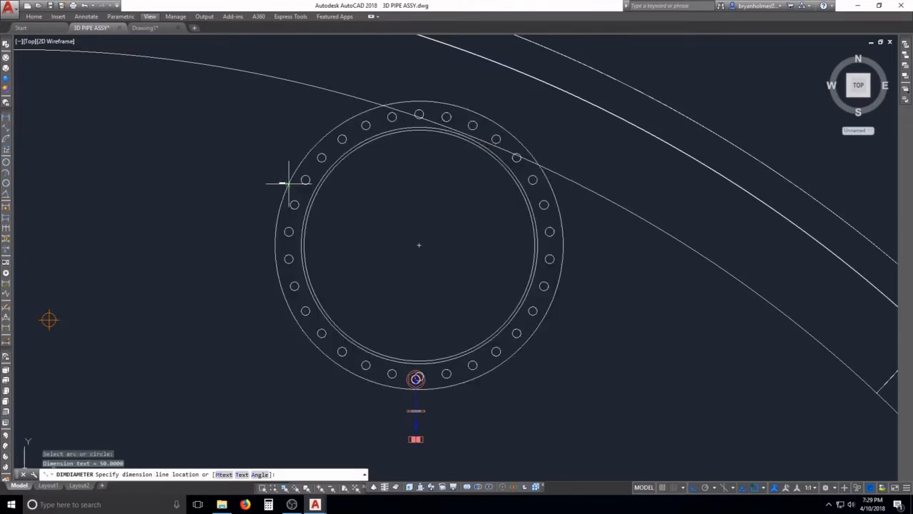
click(406, 235)
scroll(412, 235, up, 10)
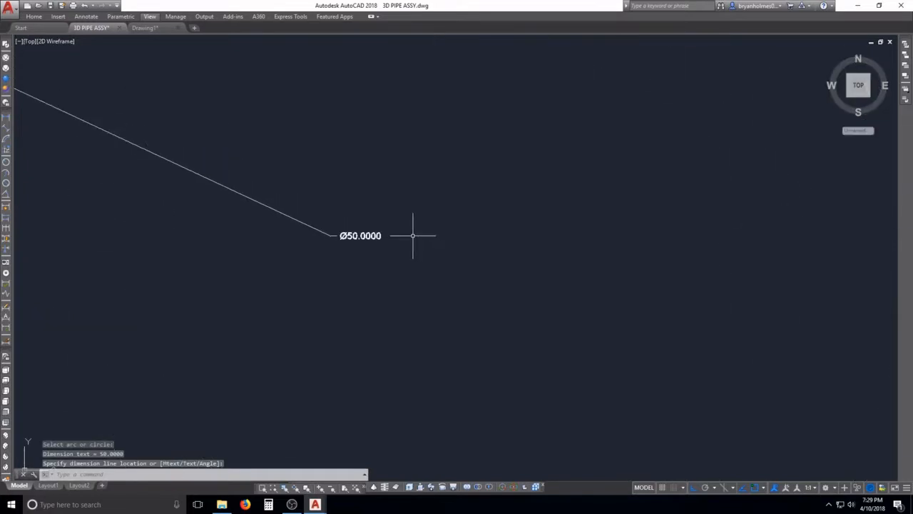
scroll(361, 237, down, 6)
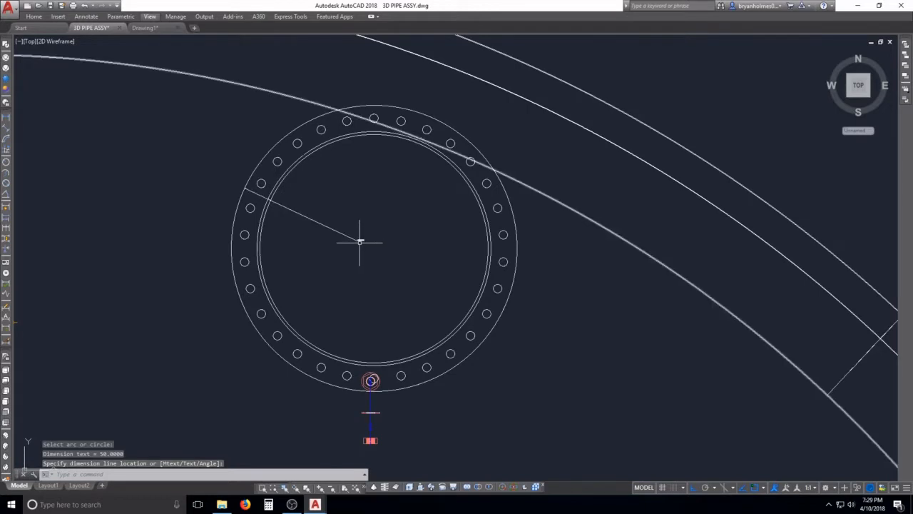
key(ctrl+Tab)
- Try erasing the circle in Drawing1 and undo the erasure
text(e)
key(space)
click(495, 118)
click(450, 153)
key(space)
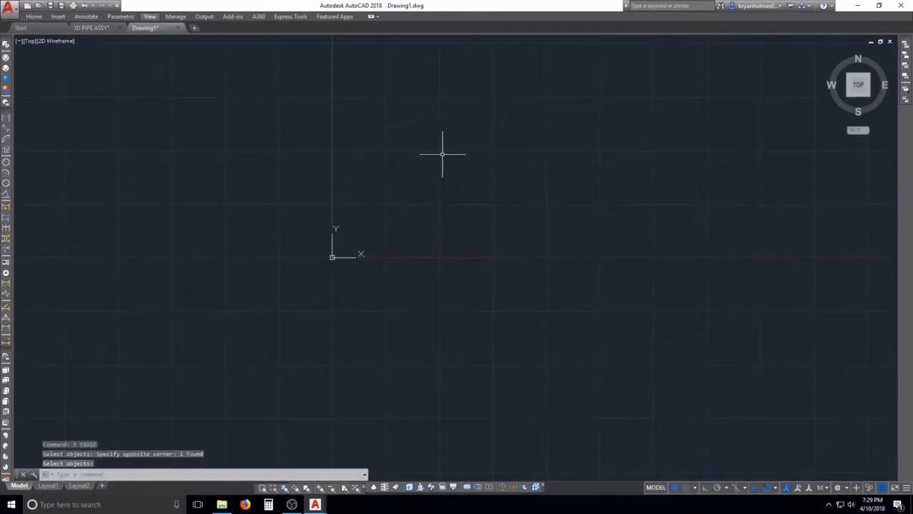
key(Escape)
key(Escape)
key(Escape)
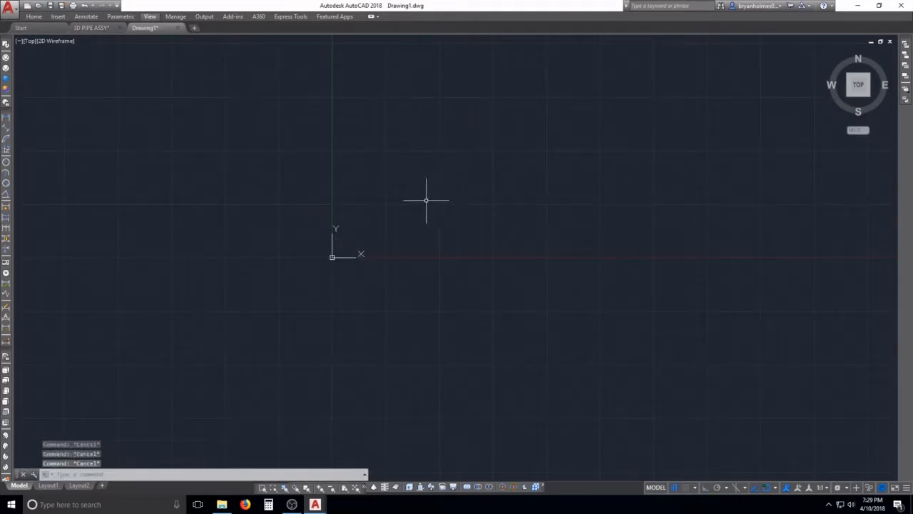
text(u)
key(space)
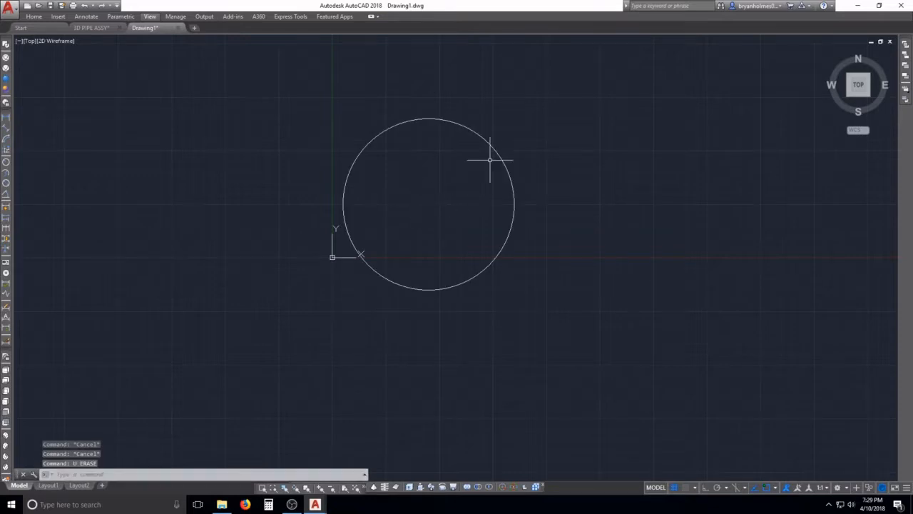
click(504, 133)
click(471, 166)
key(Escape)
- Show the circle's properties and set its diameter to 50
scroll(452, 193, up, 4)
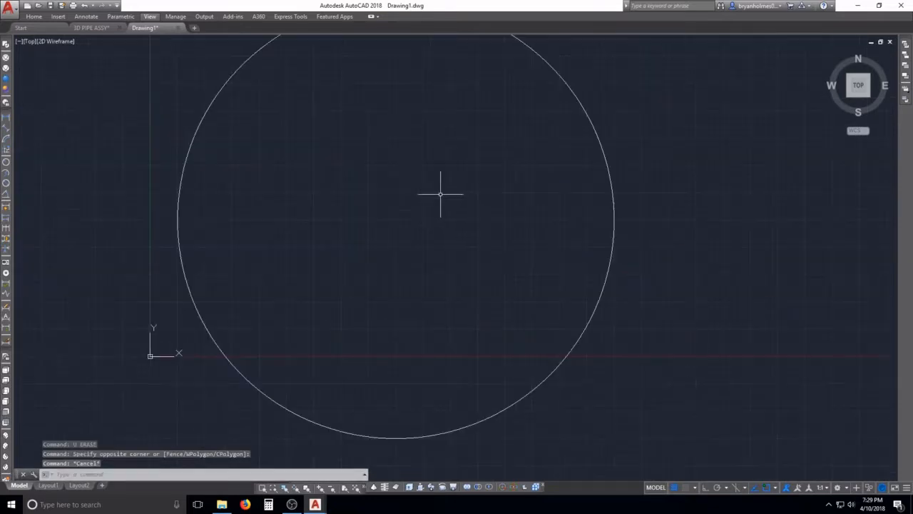
middle_drag(442, 193, 451, 236)
key(Escape)
key(Escape)
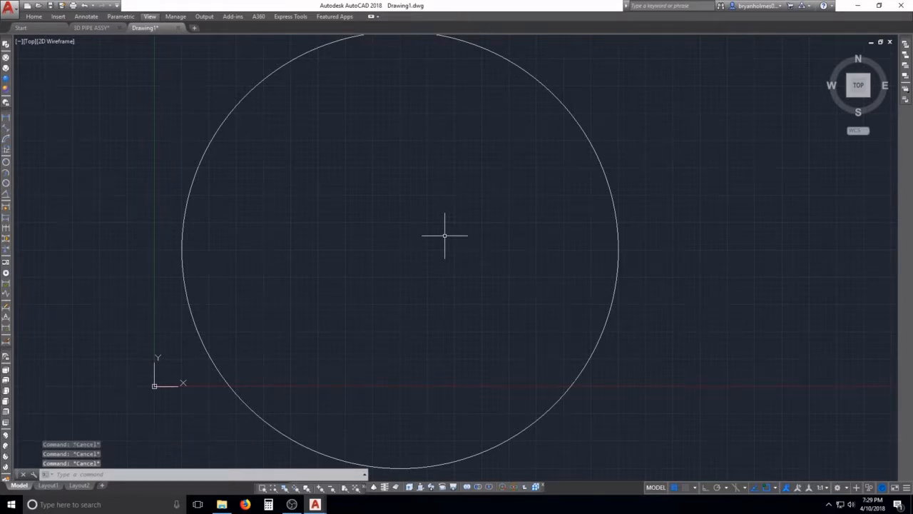
text(pr)
key(Return)
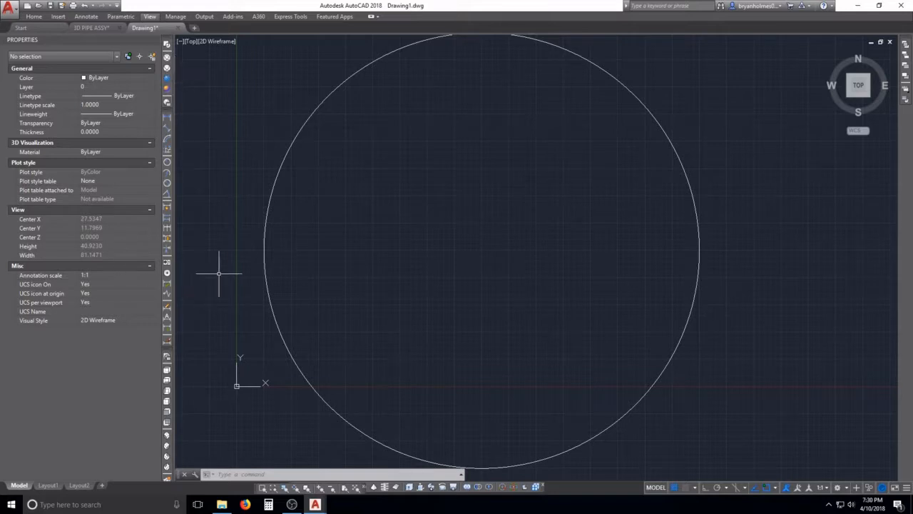
click(312, 265)
click(245, 190)
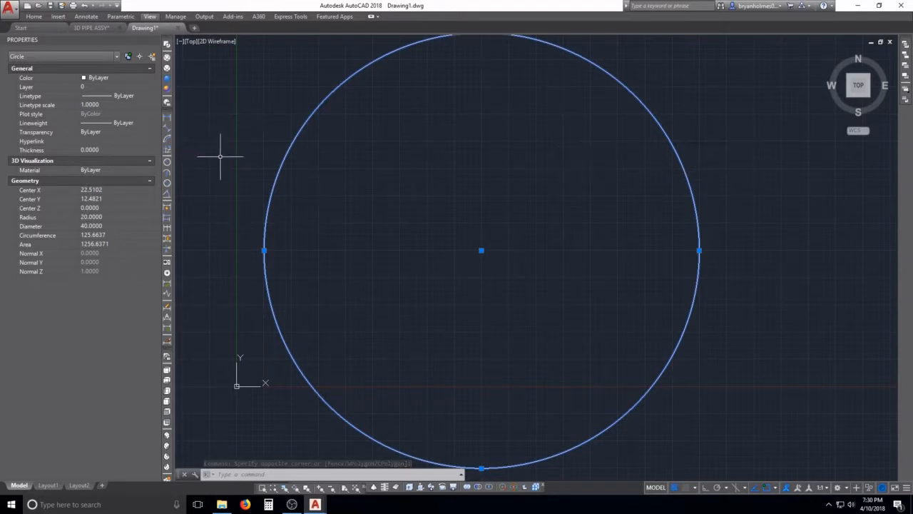
click(122, 217)
click(123, 221)
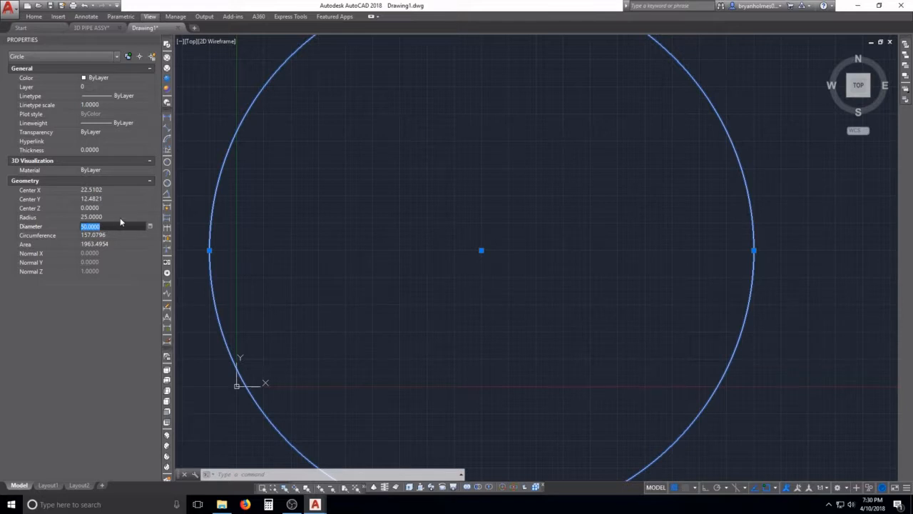
- Dimension the diameter of the larger of the two inner flange circles in 3D PIPE ASSY and return to Drawing1
scroll(388, 218, down, 2)
key(Escape)
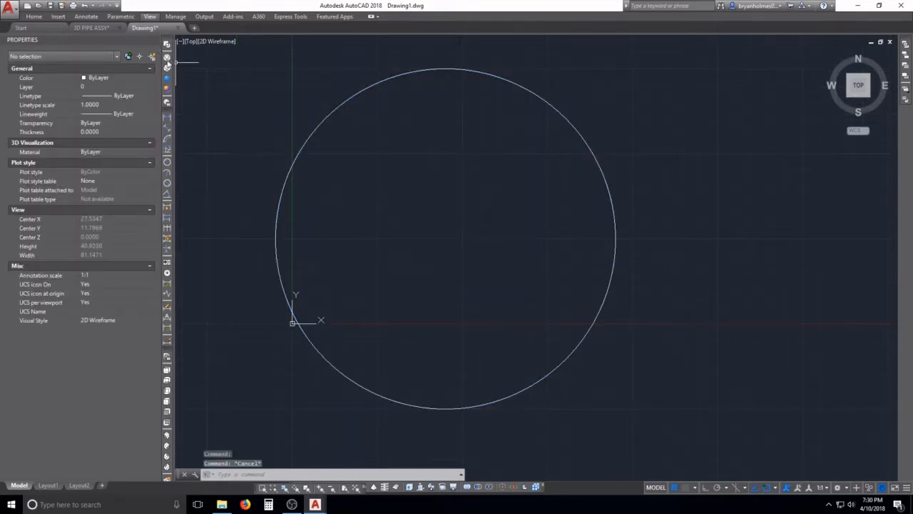
key(Escape)
key(Escape)
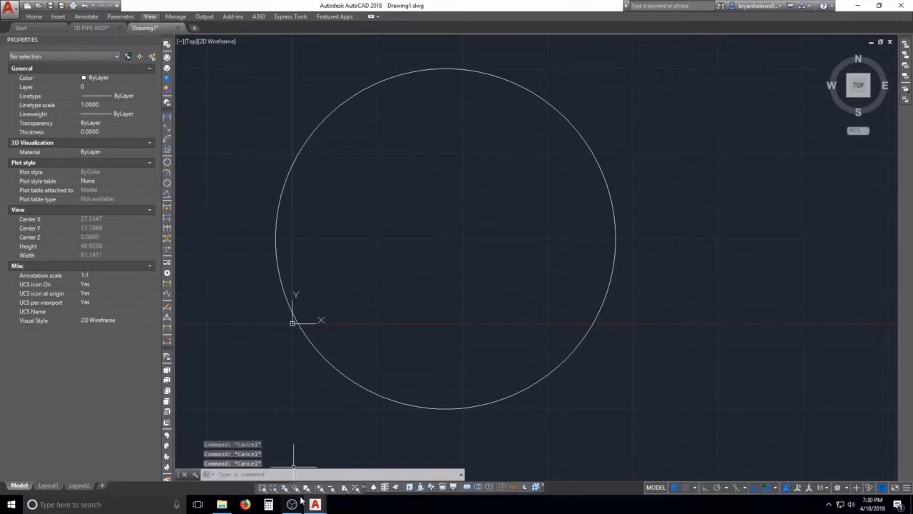
key(ctrl+Tab)
key(ctrl+Tab)
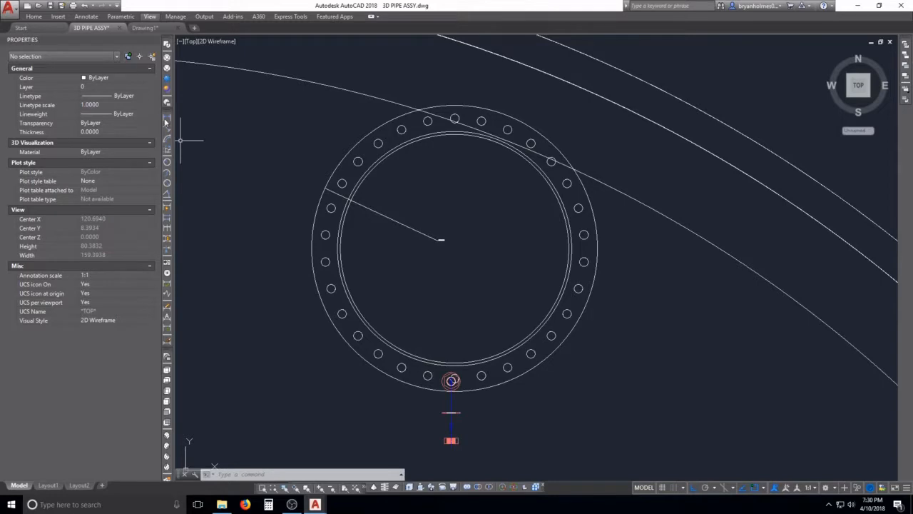
click(168, 185)
click(330, 225)
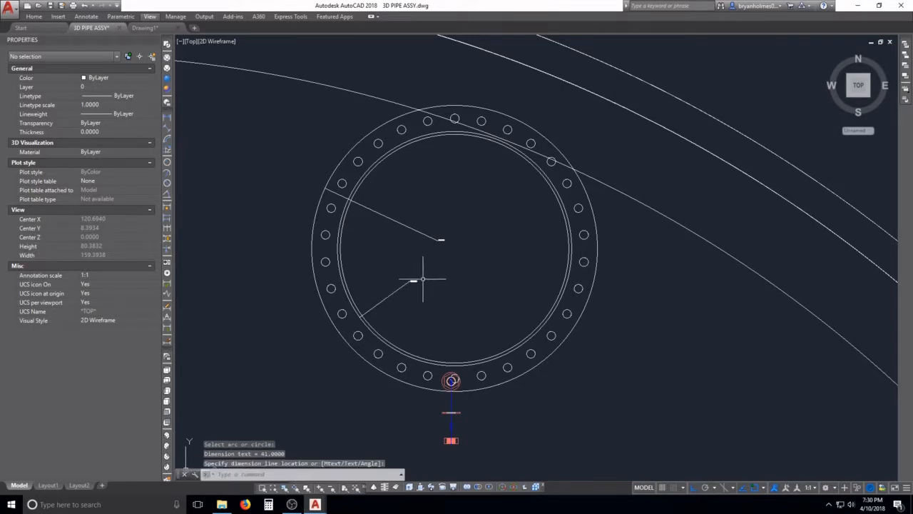
scroll(410, 280, up, 10)
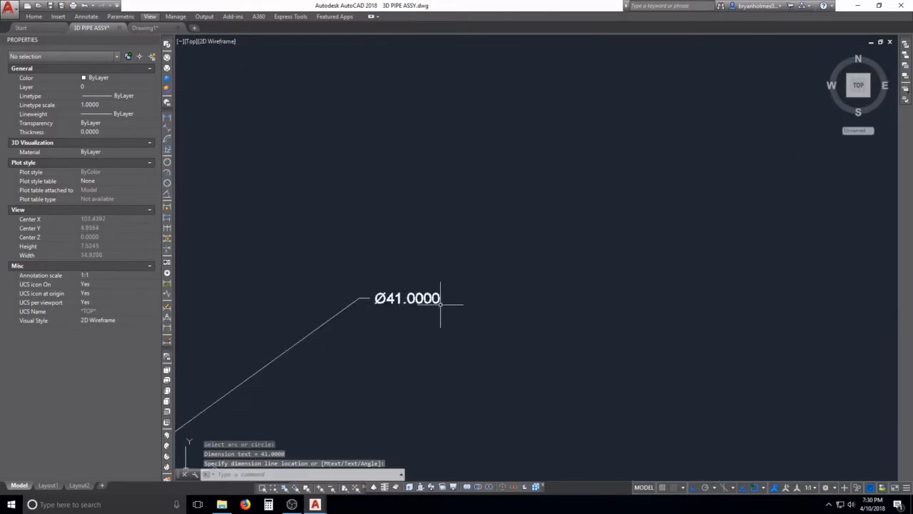
scroll(440, 303, down, 6)
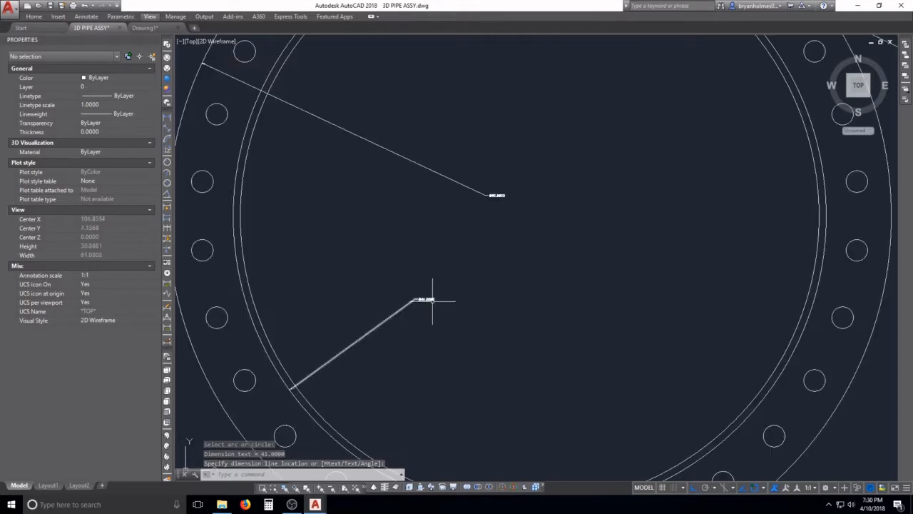
click(385, 320)
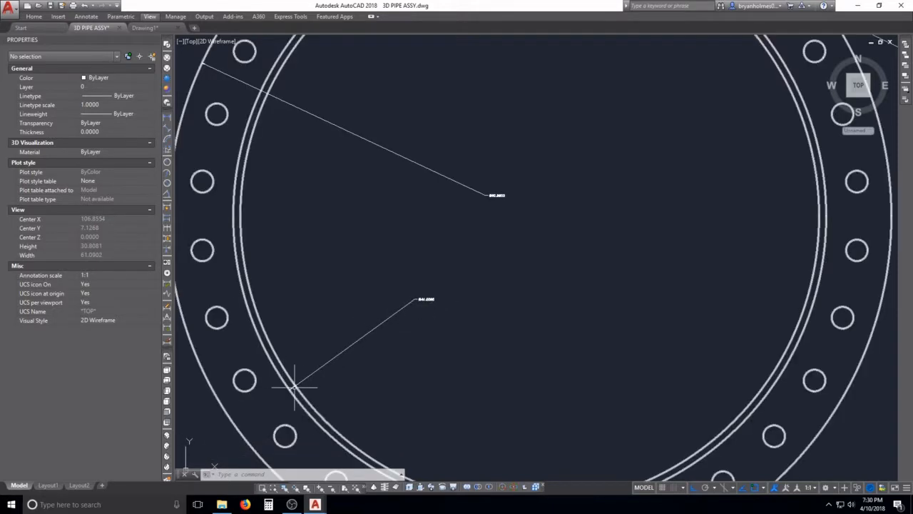
key(ctrl+Tab)
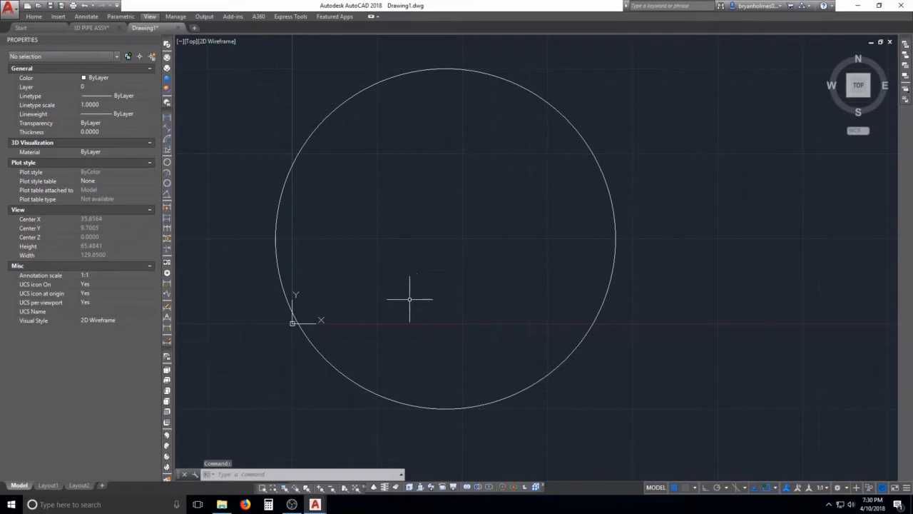
text(c)
key(Return)
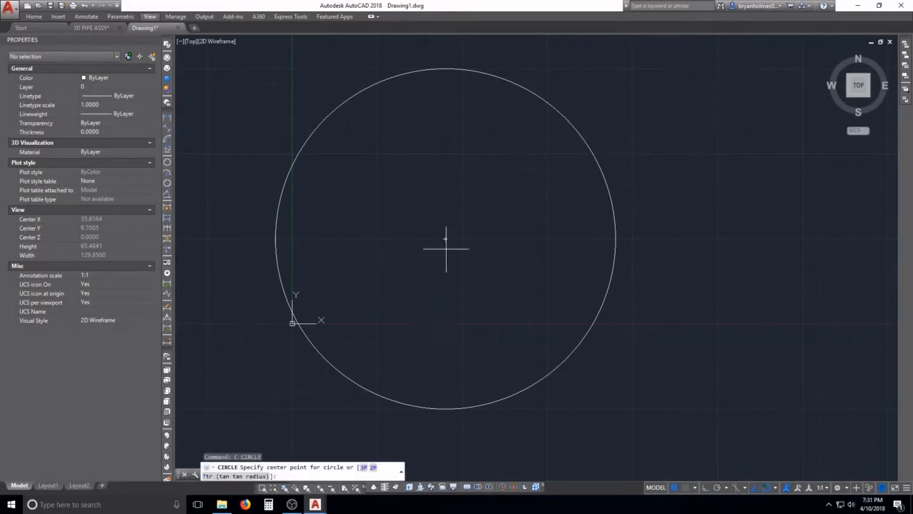
key(Escape)
key(Escape)
key(Escape)
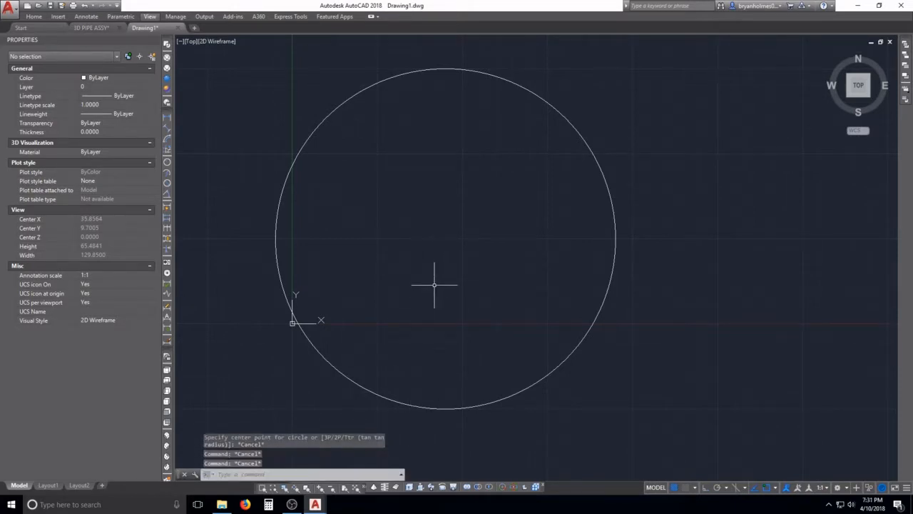
text(c)
key(Return)
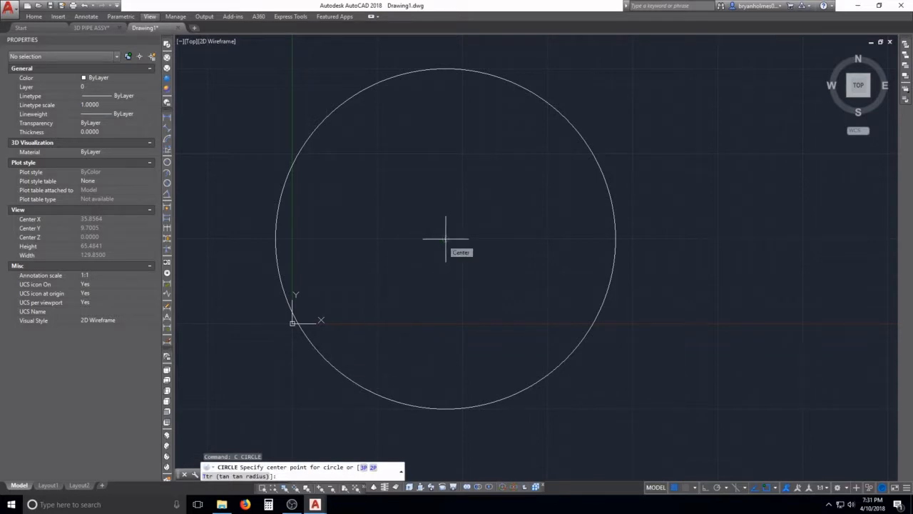
text(D)
key(Return)
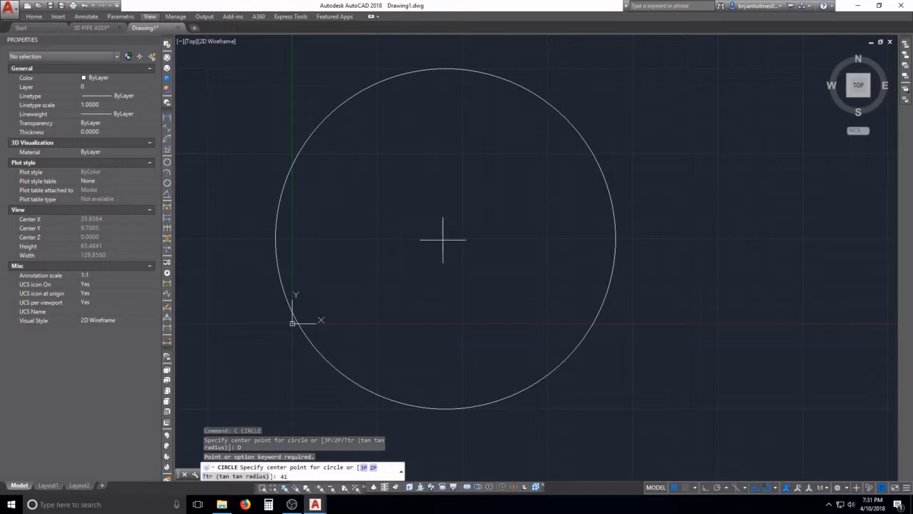
text(41)
key(Return)
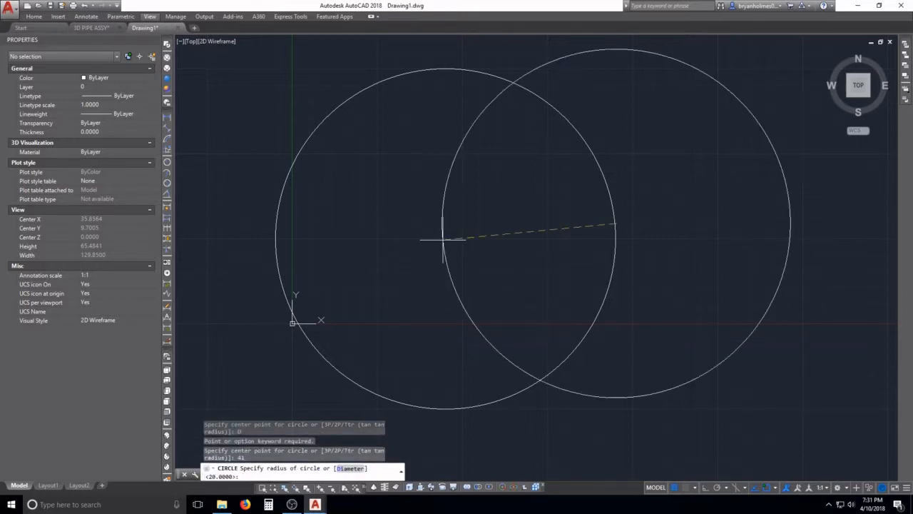
key(Escape)
- Draw a circle of diameter 41 centred on the existing circle's centre point
key(Return)
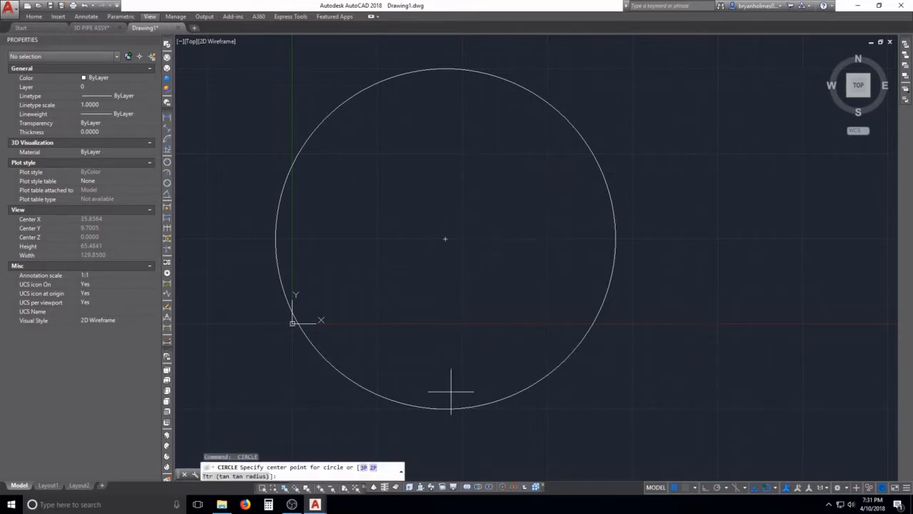
click(445, 239)
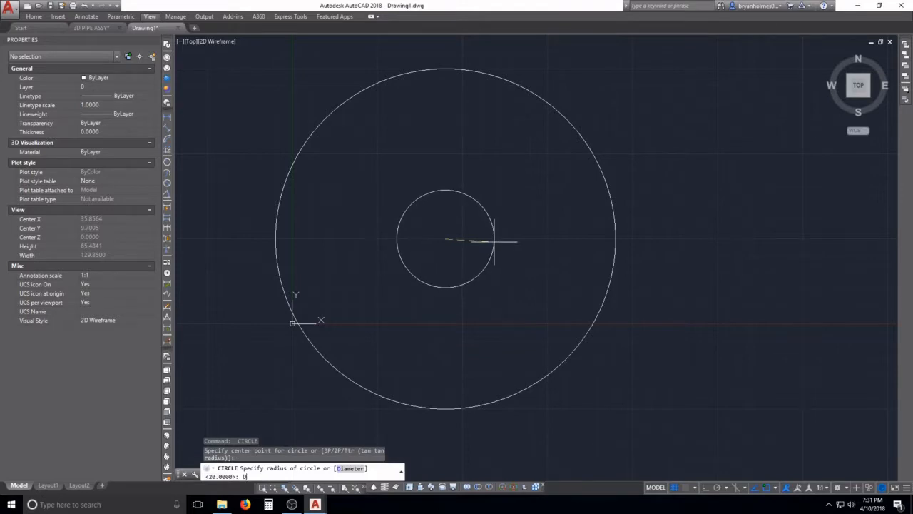
text(D)
key(Return)
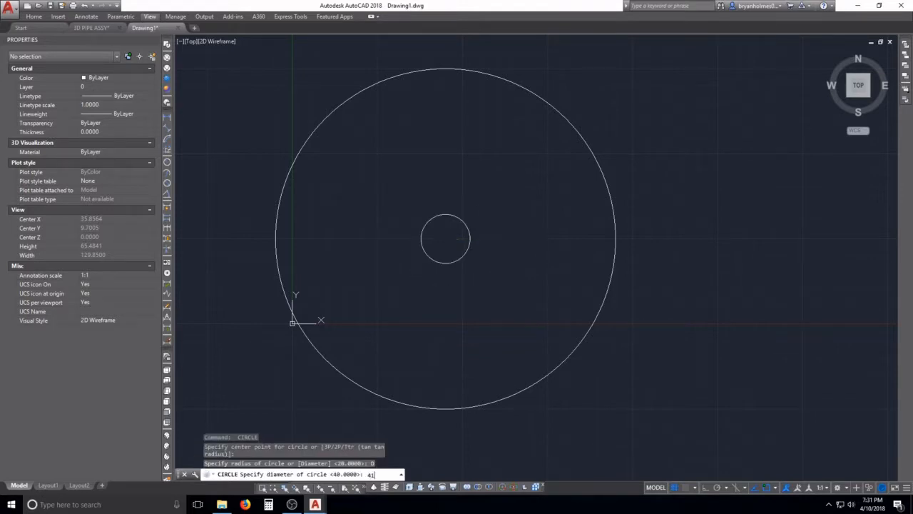
text(41)
key(Return)
key(Escape)
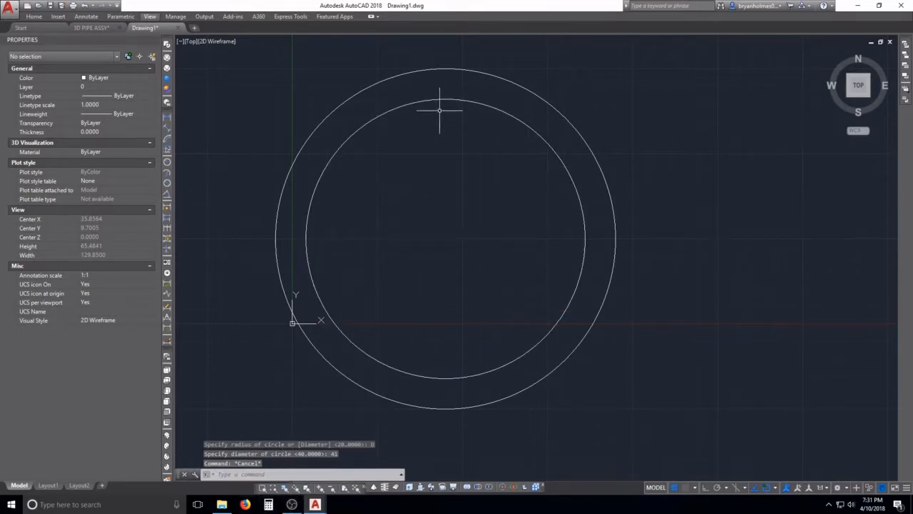
key(Escape)
key(Escape)
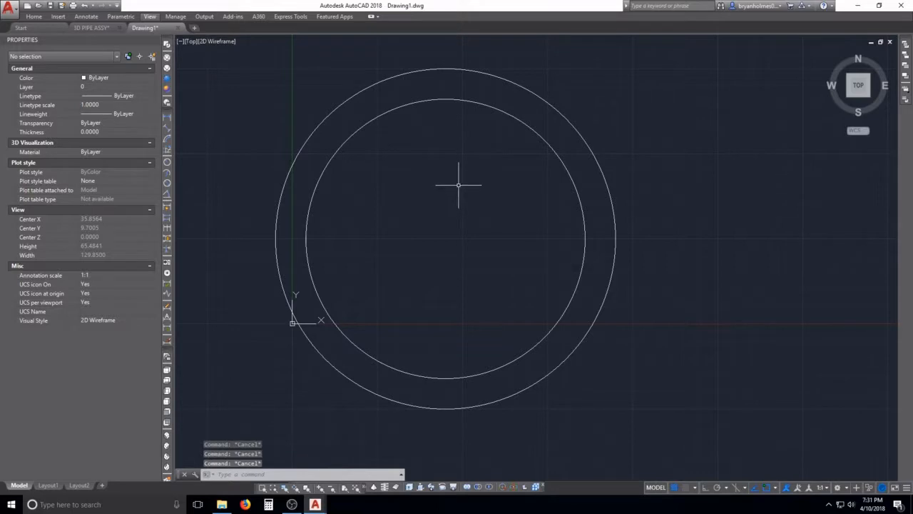
- Offset the 41-diameter circle inward by a distance of 1
text(o)
key(Return)
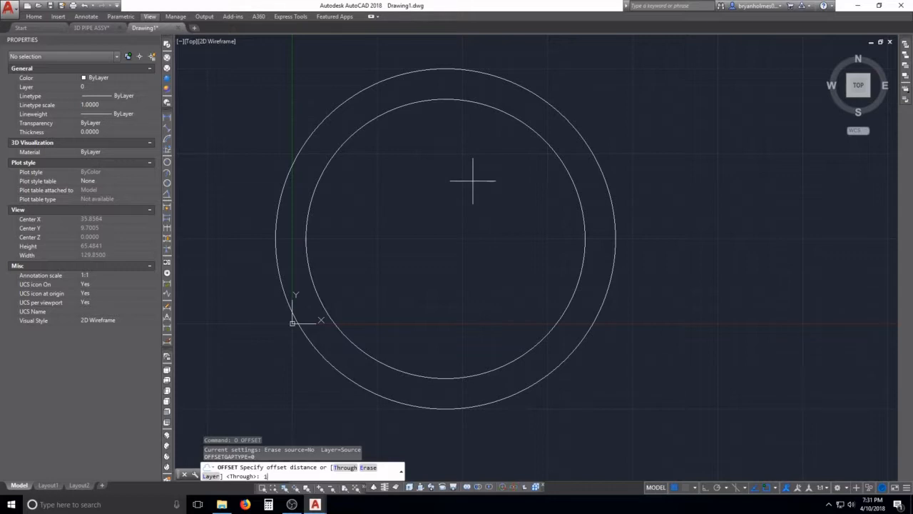
key(Return)
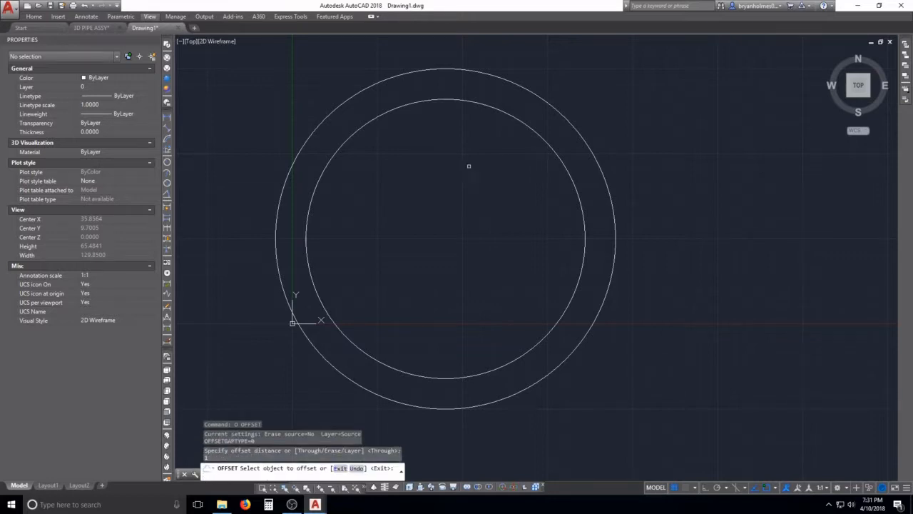
click(474, 102)
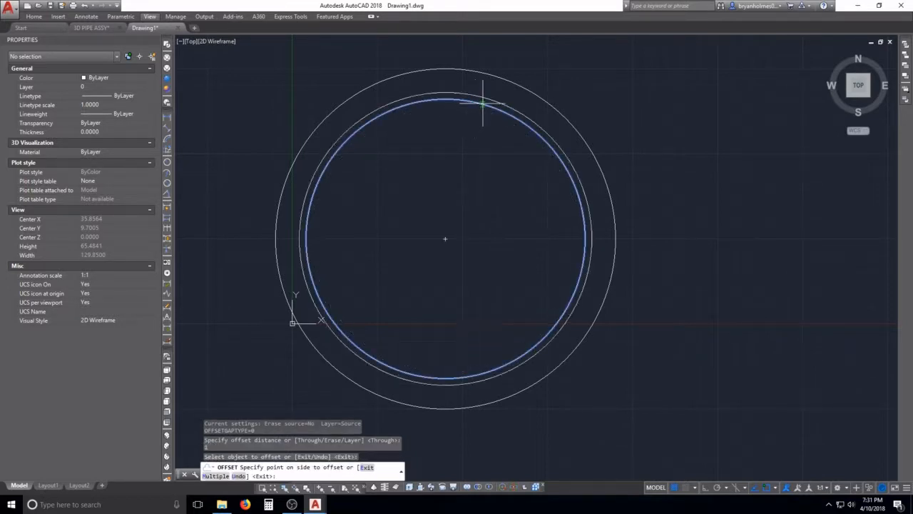
click(483, 112)
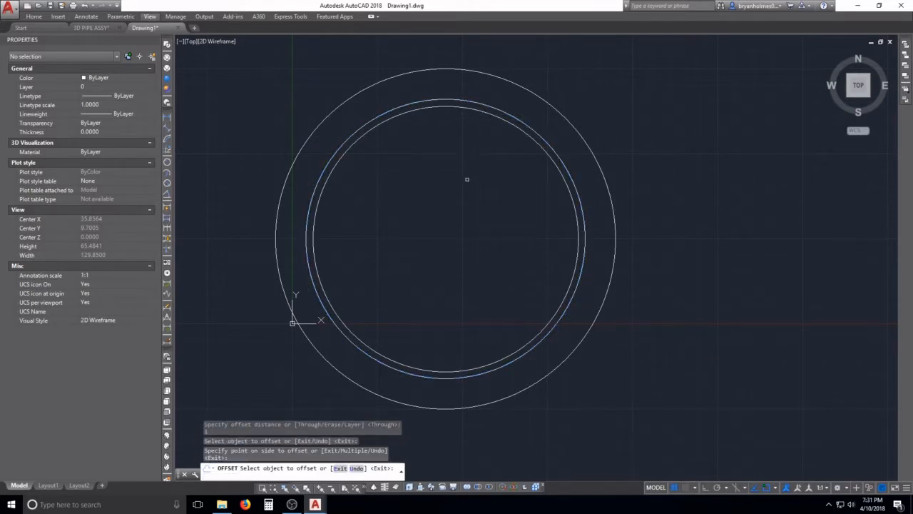
key(Escape)
scroll(481, 214, down, 2)
scroll(467, 257, up, 2)
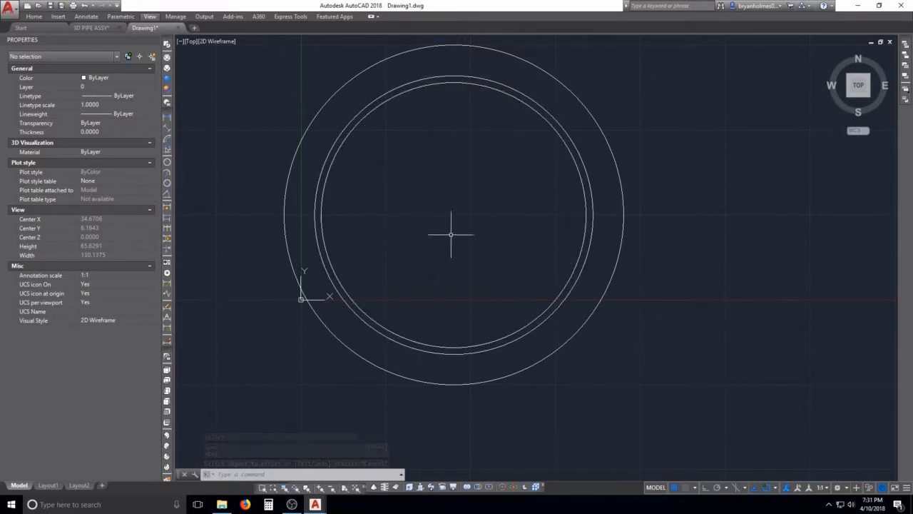
mouse_move(468, 211)
middle_down()
mouse_move(473, 243)
mouse_move(452, 249)
middle_up()
key(Escape)
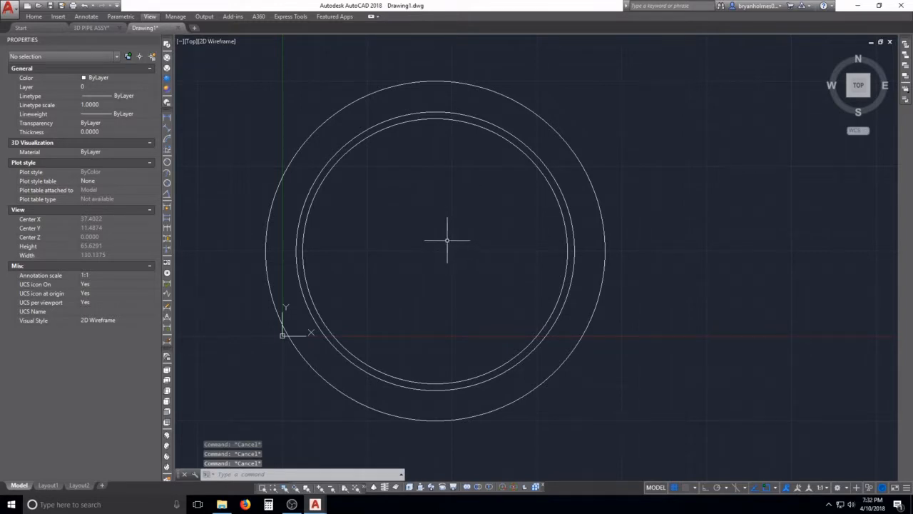
- Examine the flange, pipe wall and bolt parts of 3D PIPE ASSY from an angled view in the Realistic visual style, and return to Drawing1
scroll(435, 84, up, 6)
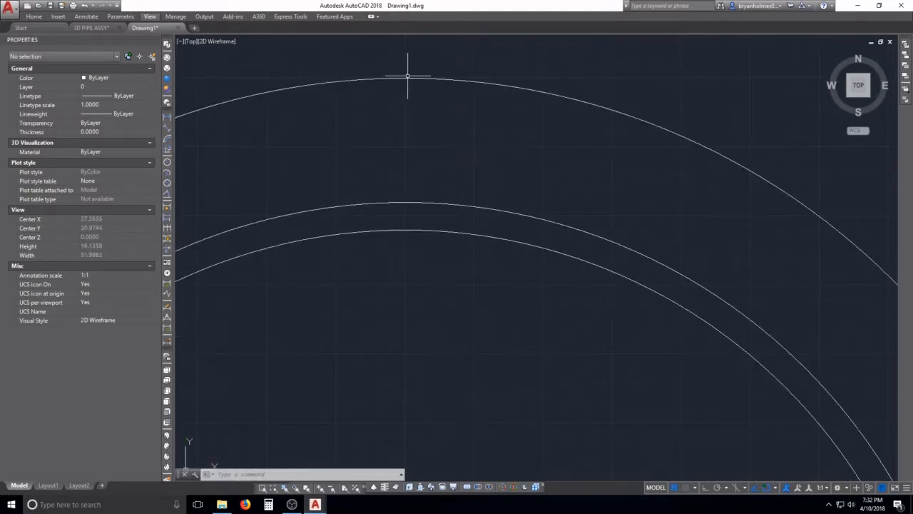
scroll(409, 75, down, 7)
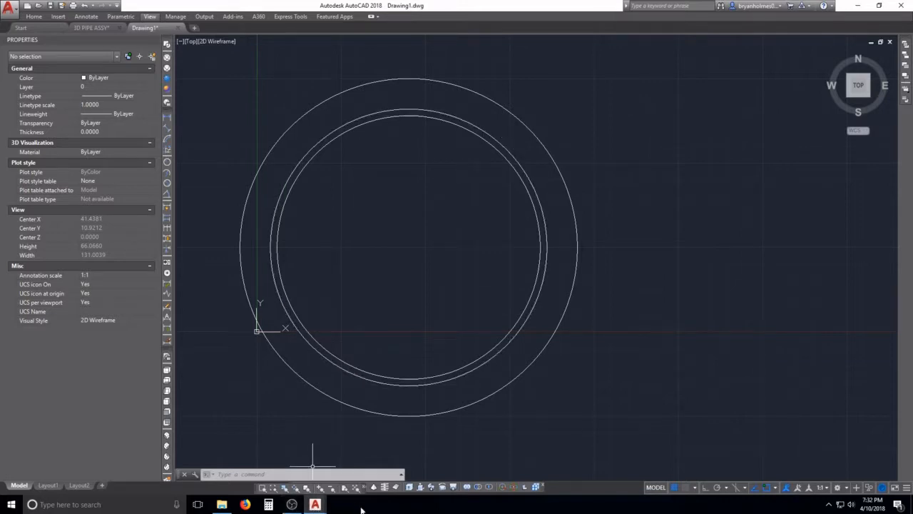
key(ctrl+Tab)
key(ctrl+Tab)
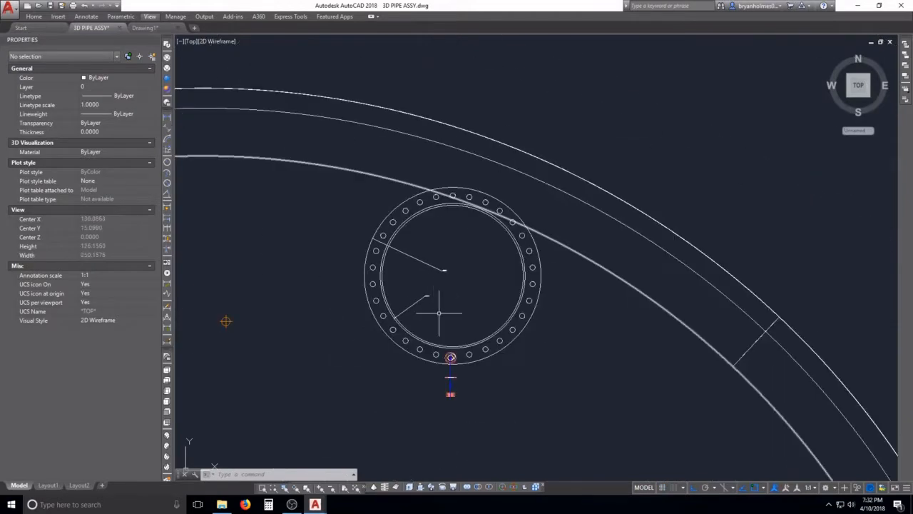
click(168, 86)
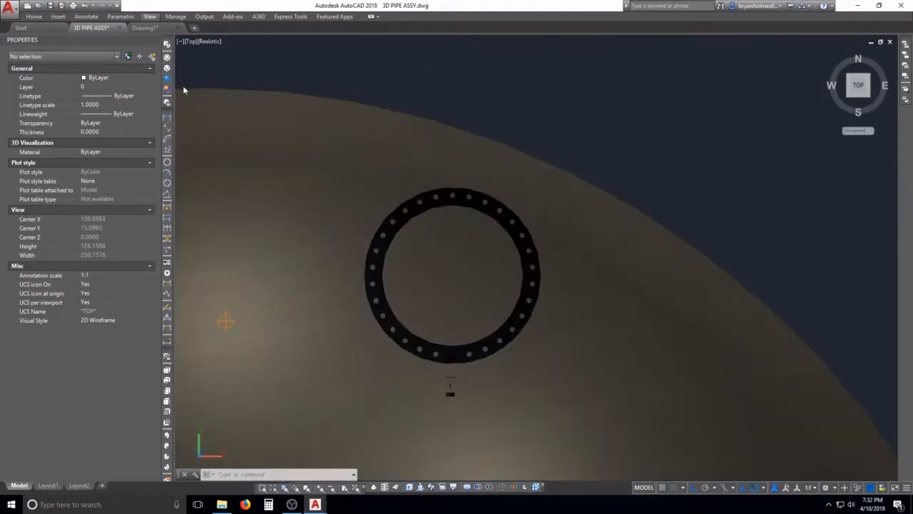
shift+middle_drag(424, 299, 462, 261)
scroll(462, 261, up, 15)
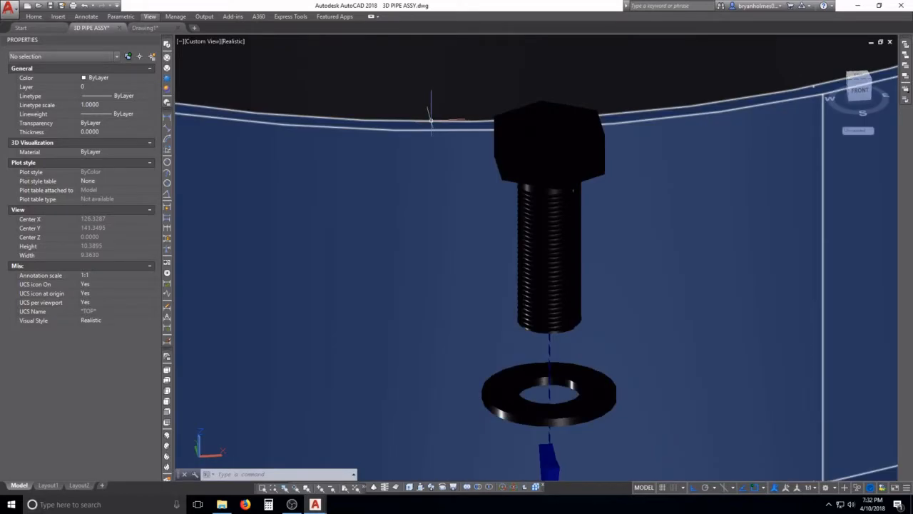
scroll(439, 139, down, 4)
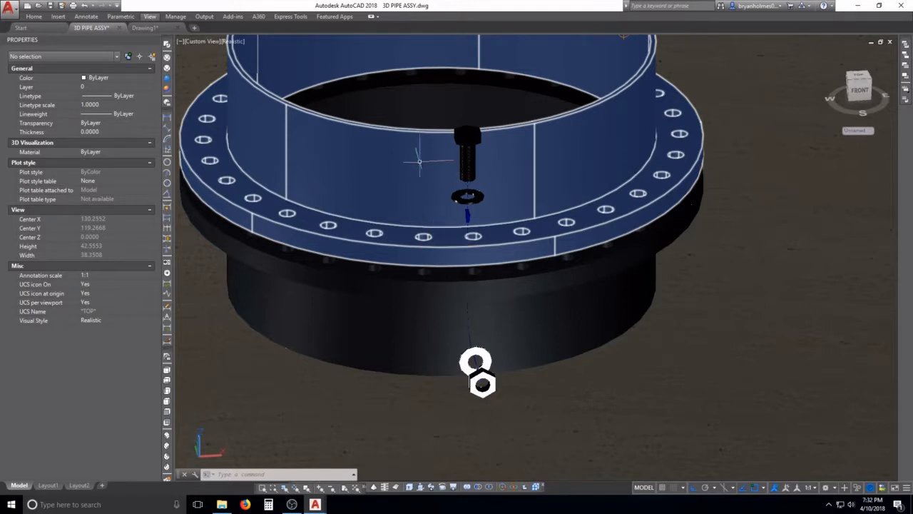
middle_drag(420, 227, 458, 332)
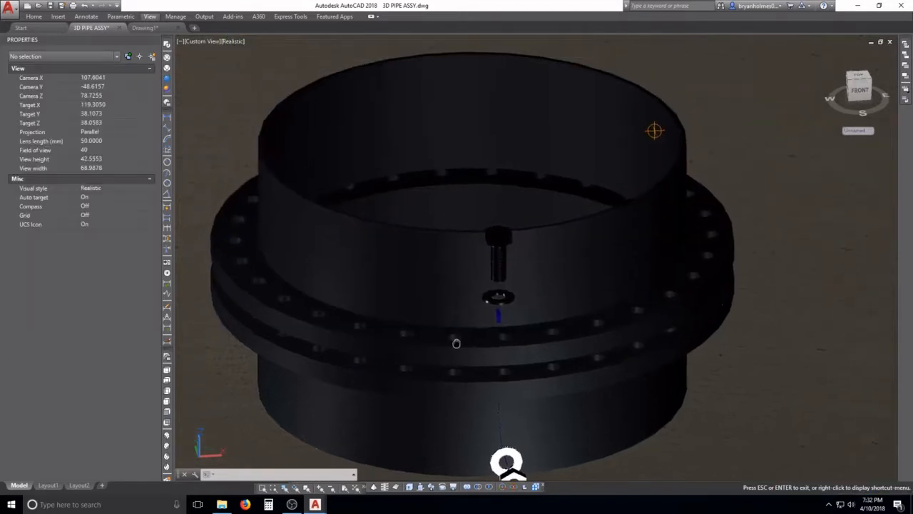
click(459, 330)
key(Escape)
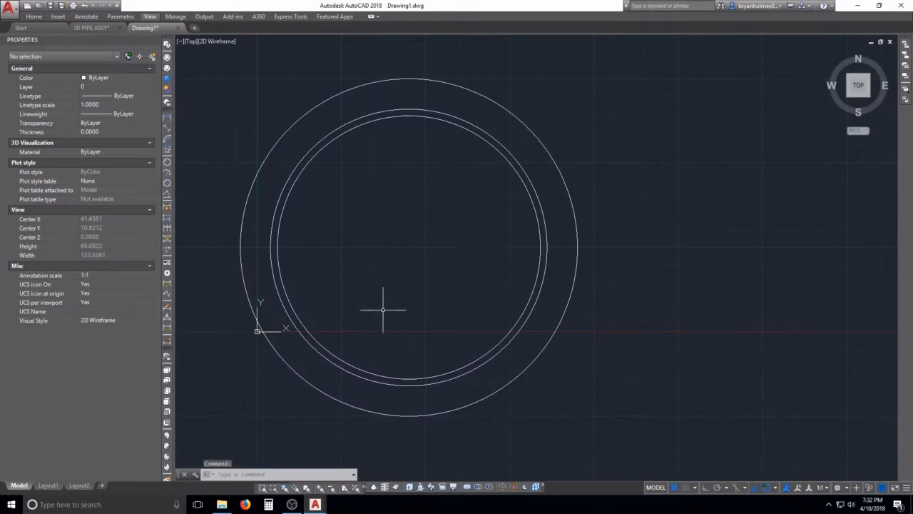
key(Escape)
key(Escape)
key(Escape)
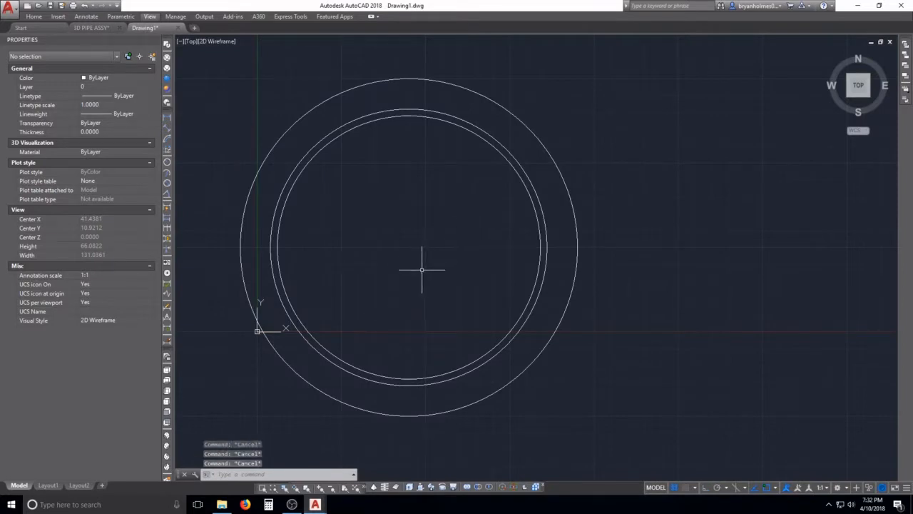
text(l)
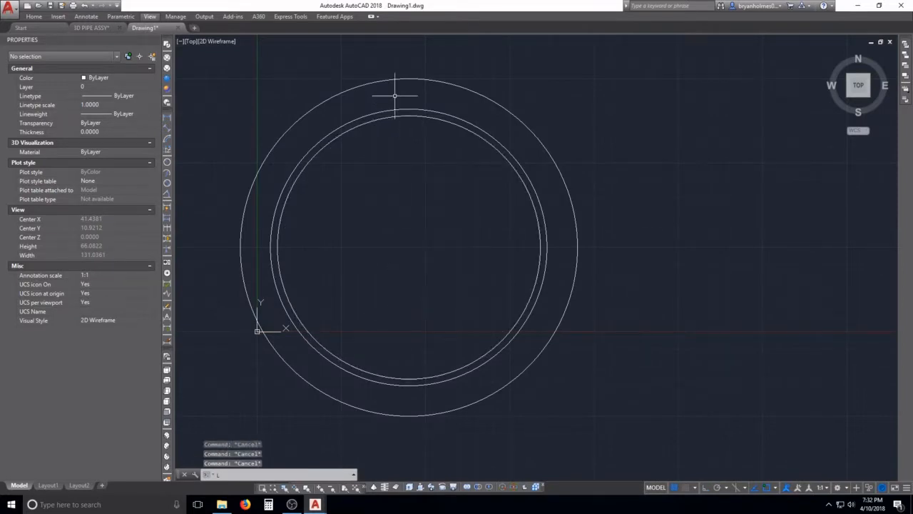
key(Return)
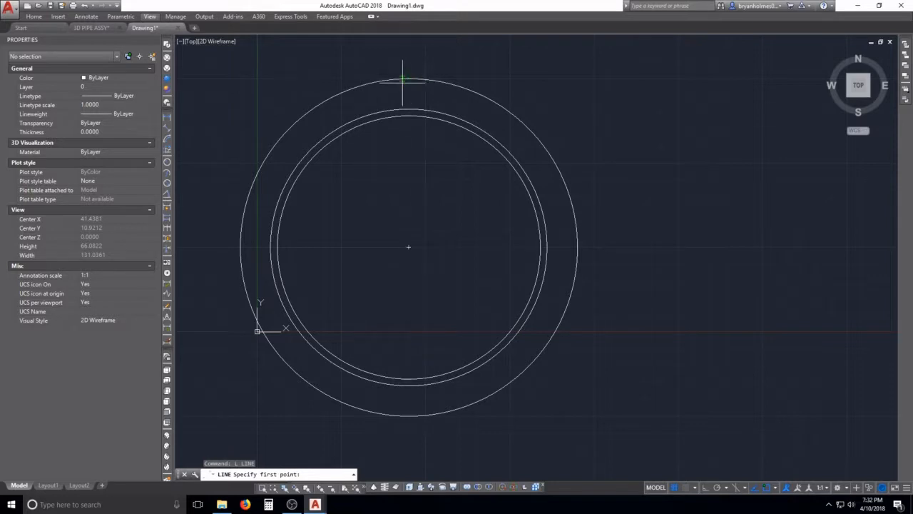
scroll(412, 90, up, 2)
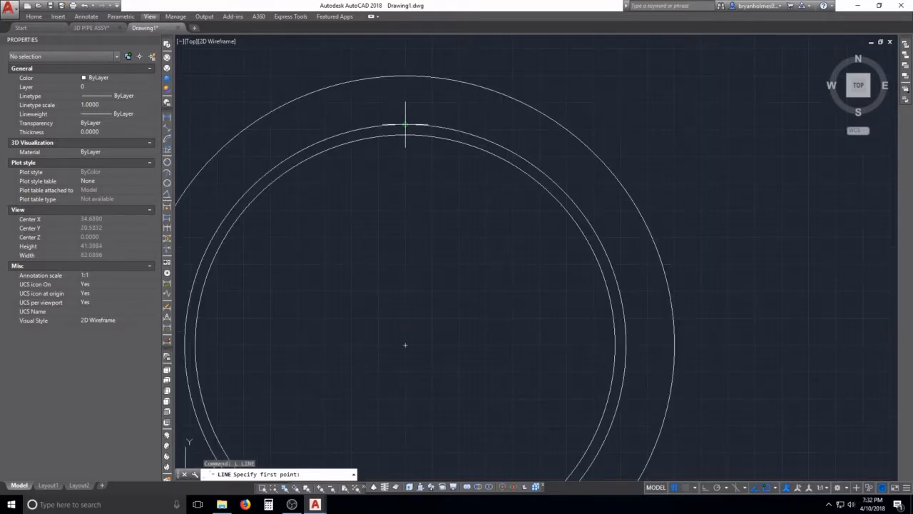
middle_drag(387, 126, 617, 145)
key(Escape)
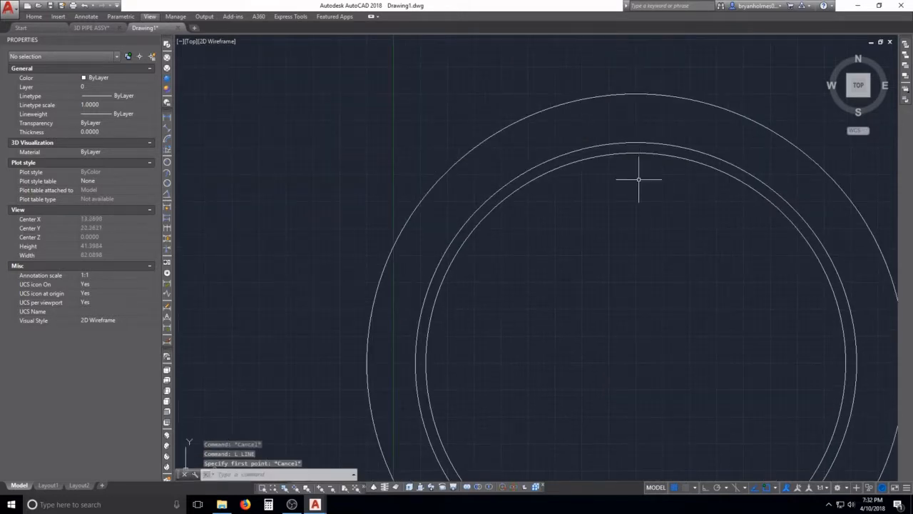
key(Escape)
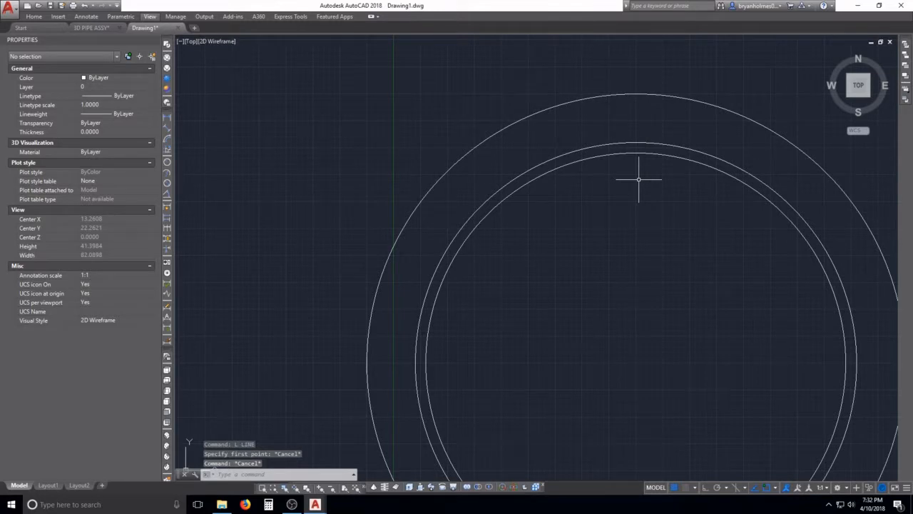
- Close the Properties palette to enlarge the drawing area around the flange circles
middle_drag(646, 219, 546, 204)
click(154, 40)
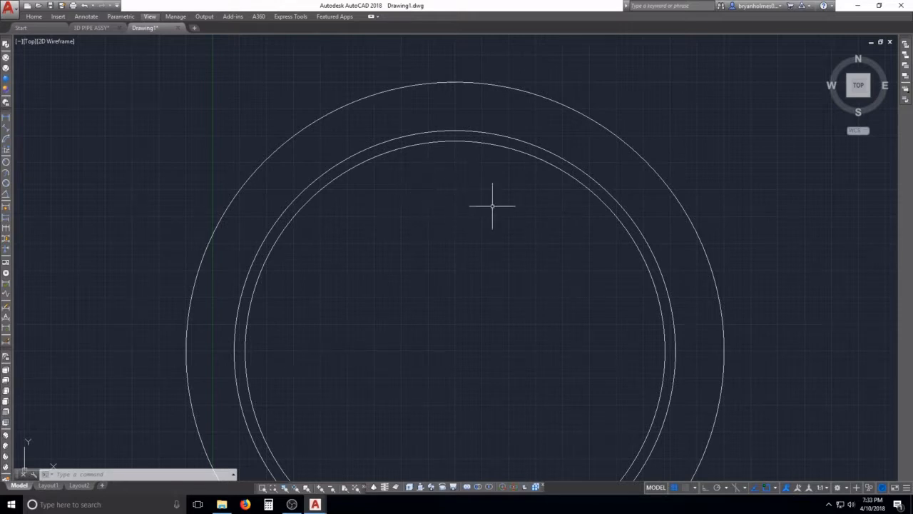
key(Escape)
key(Escape)
key(Escape)
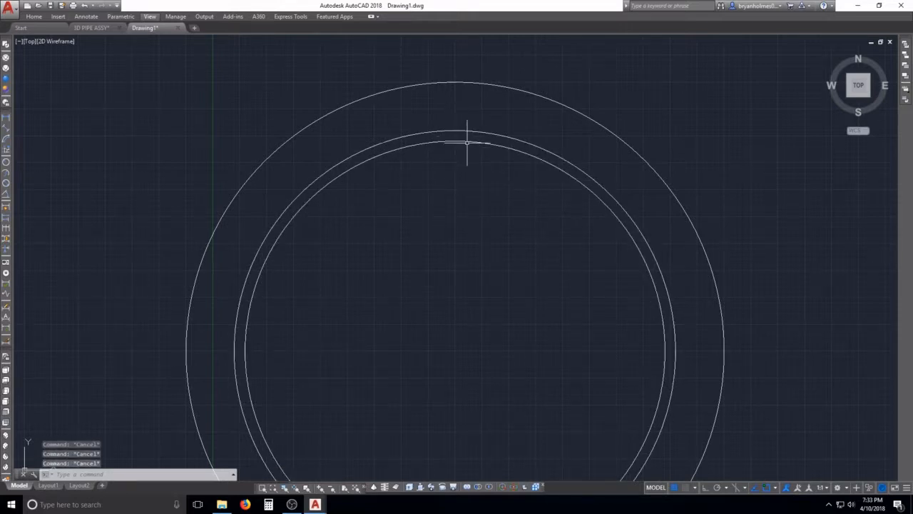
- Draw a vertical line from the outer flange circle's top quadrant to the top quadrant of the 41-diameter circle
text(l)
key(Return)
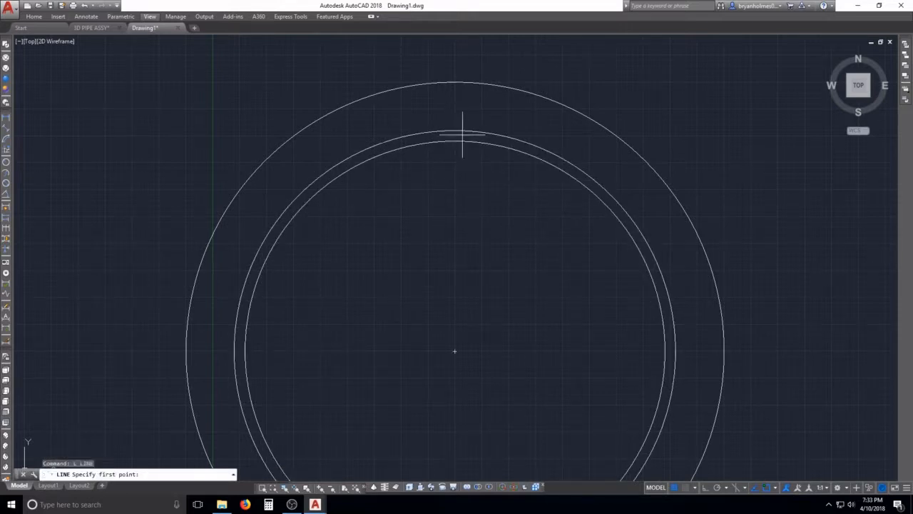
click(454, 83)
key(Escape)
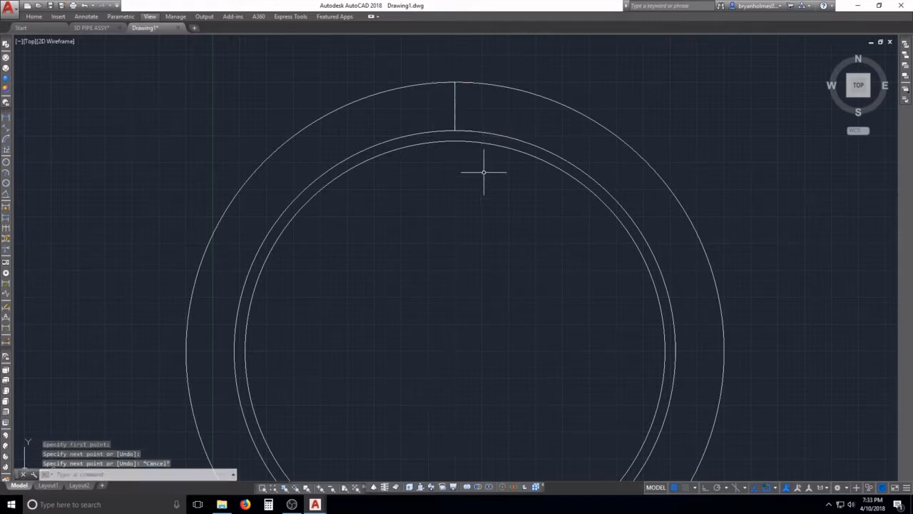
key(Escape)
key(Escape)
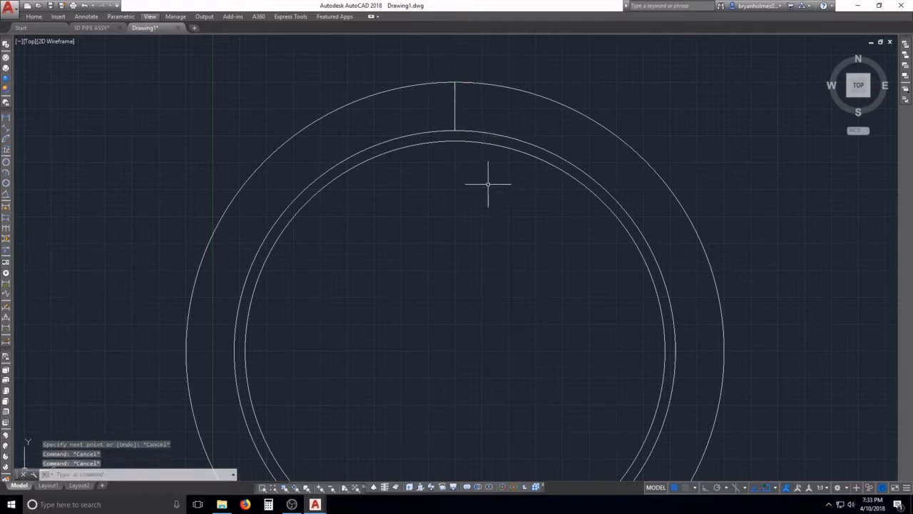
- Review the running object snap modes, keeping the Quadrant snap enabled
text(osnap)
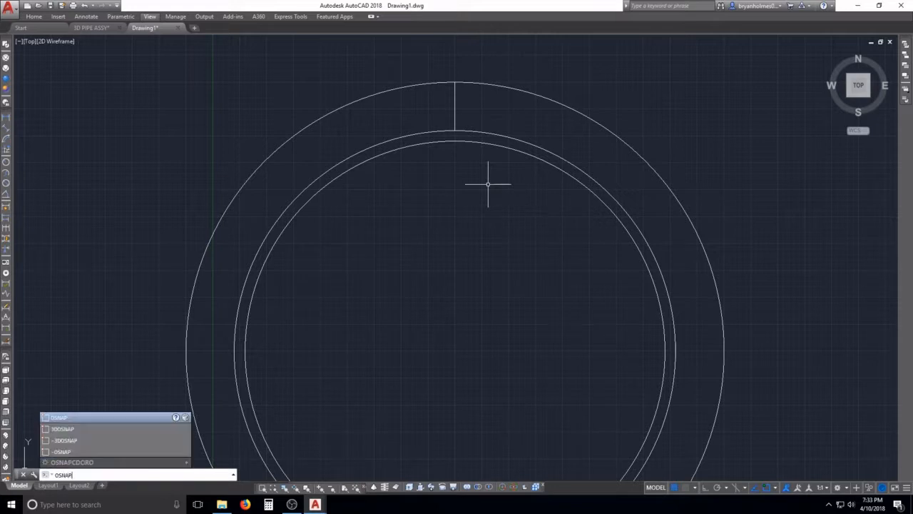
key(Return)
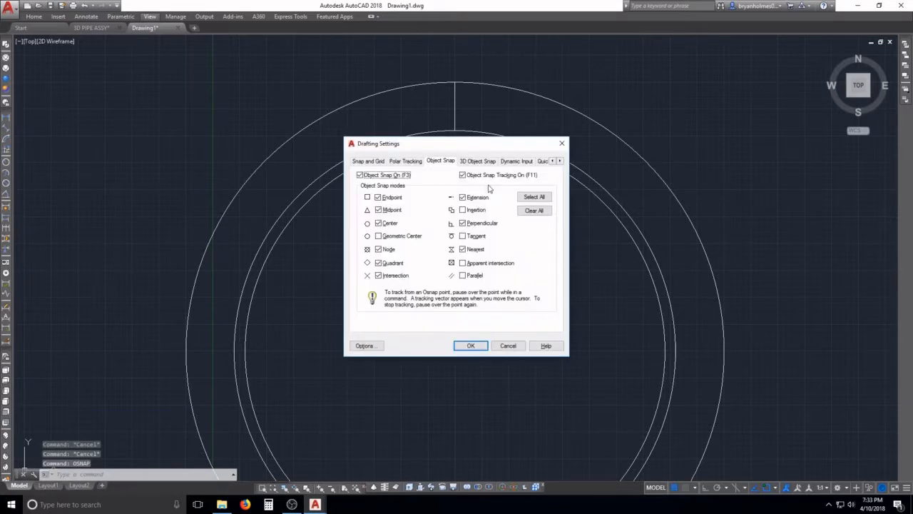
click(378, 264)
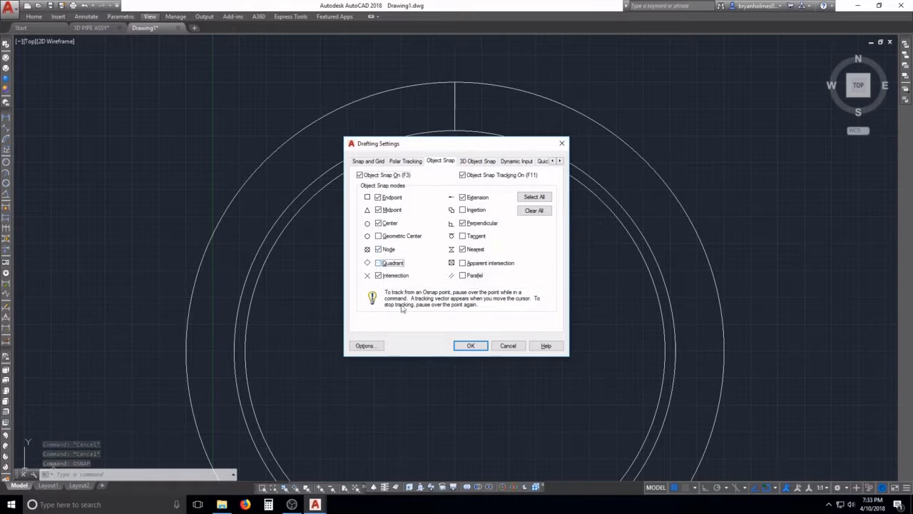
click(384, 263)
click(470, 346)
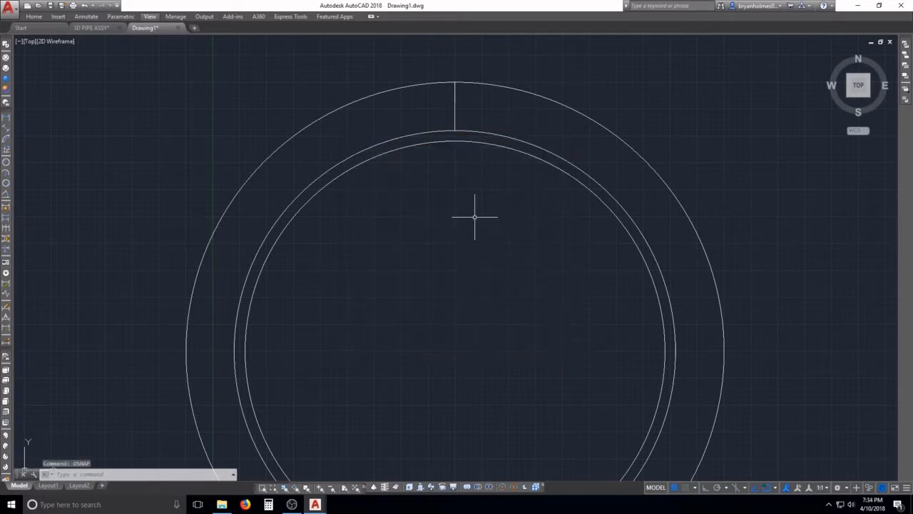
middle_drag(473, 194, 435, 197)
key(Escape)
key(Escape)
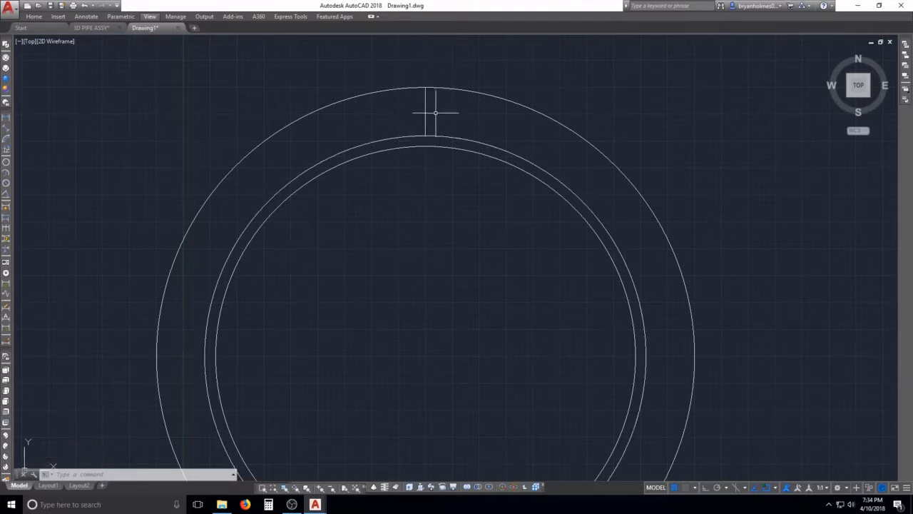
key(Escape)
key(Escape)
key(Escape)
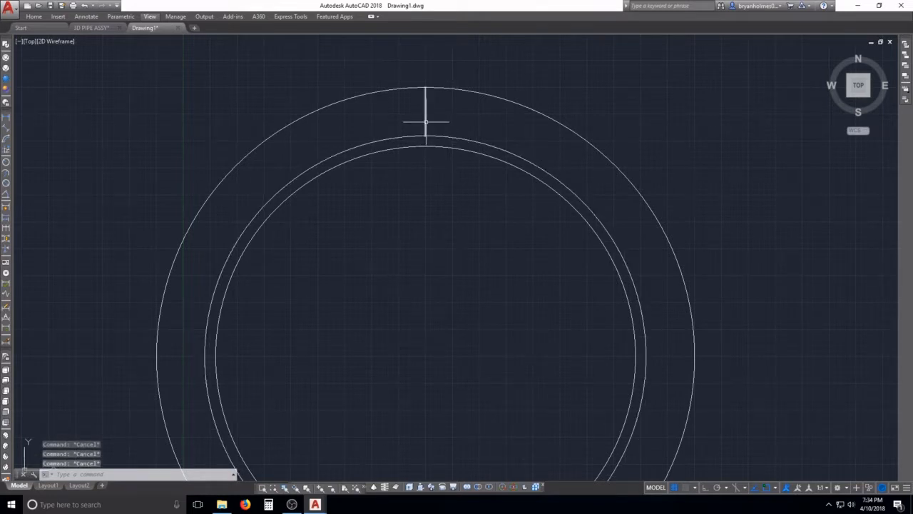
text(l)
key(Return)
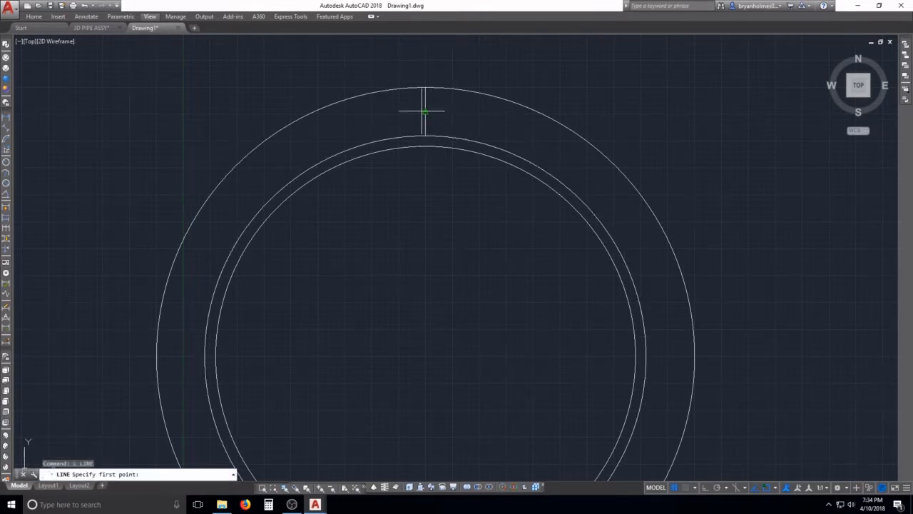
key(Escape)
key(Escape)
key(Escape)
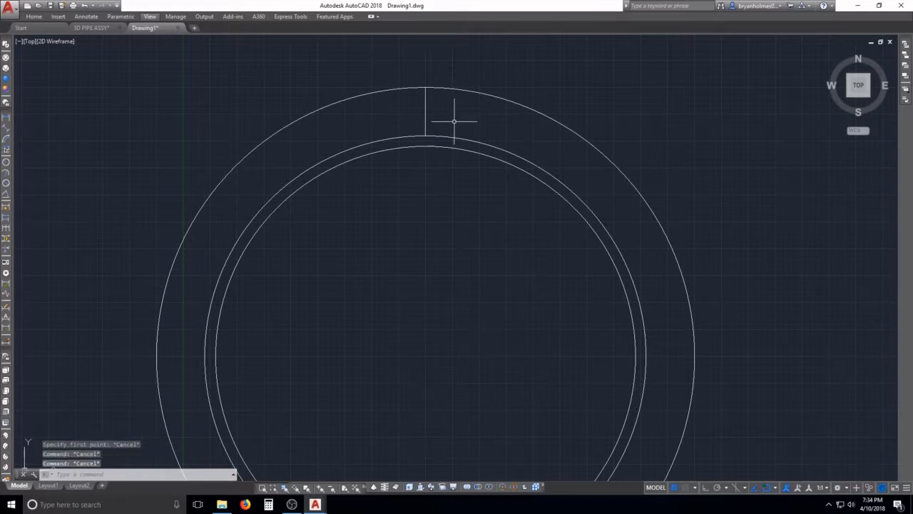
key(Escape)
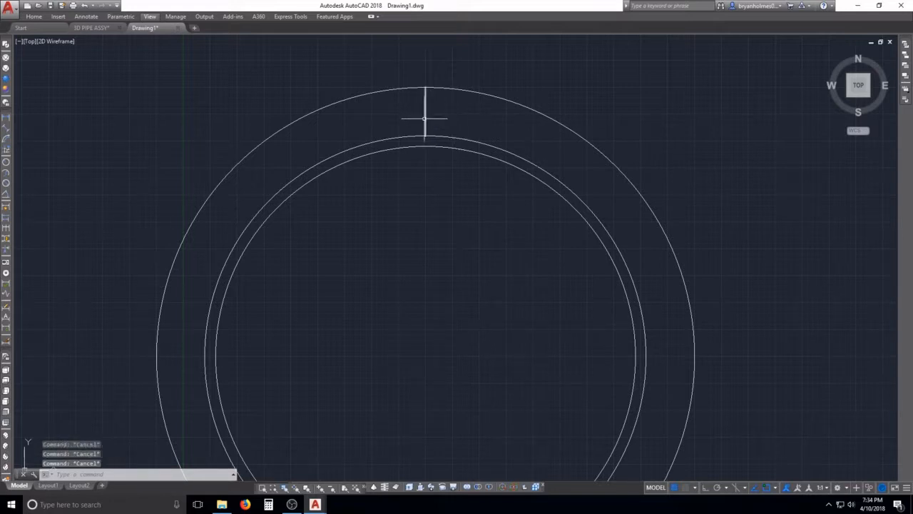
- Draw a bolt-hole circle with a radius of about 0.96 centred on the vertical line's midpoint
text(c)
key(Return)
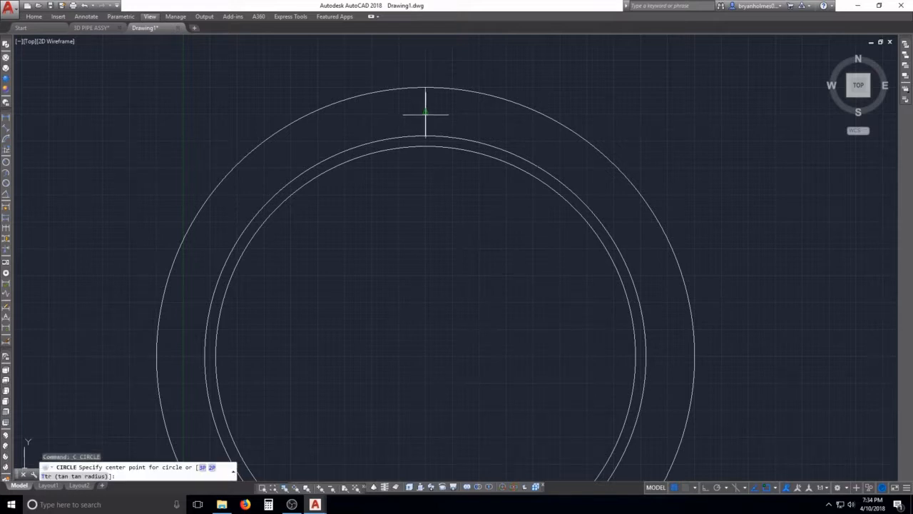
click(425, 111)
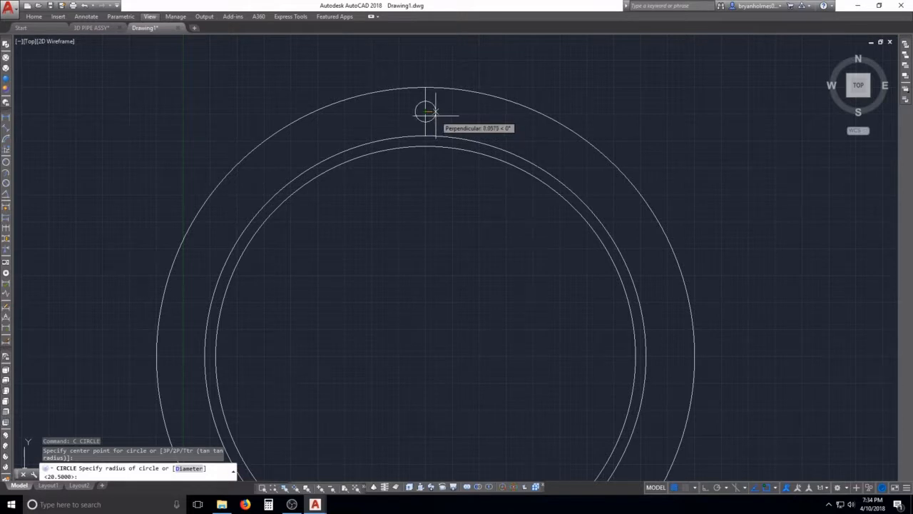
click(435, 112)
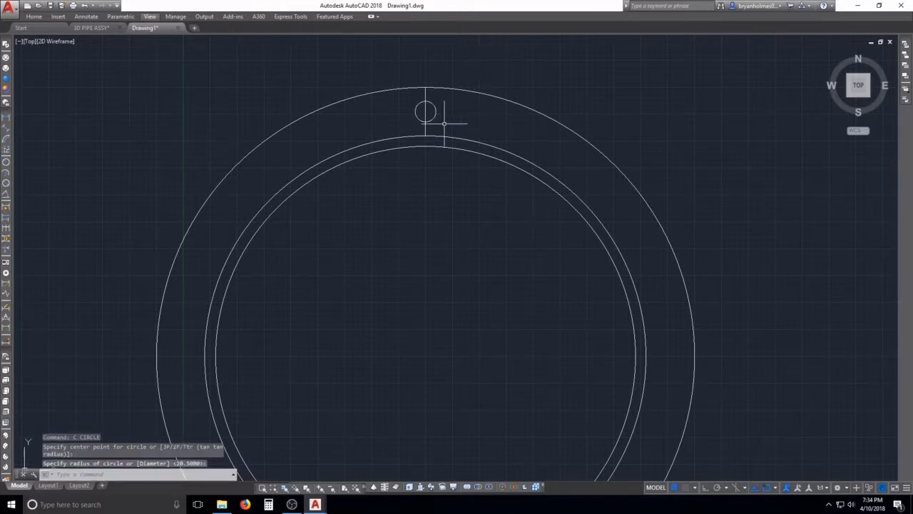
key(Escape)
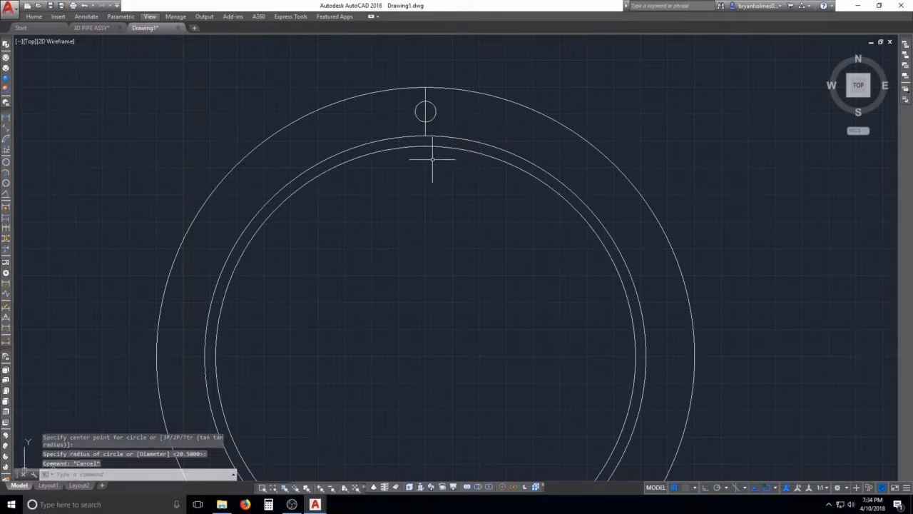
- Erase the vertical line running through the small bolt-hole circle
text(e)
key(Return)
click(425, 111)
click(424, 111)
key(Escape)
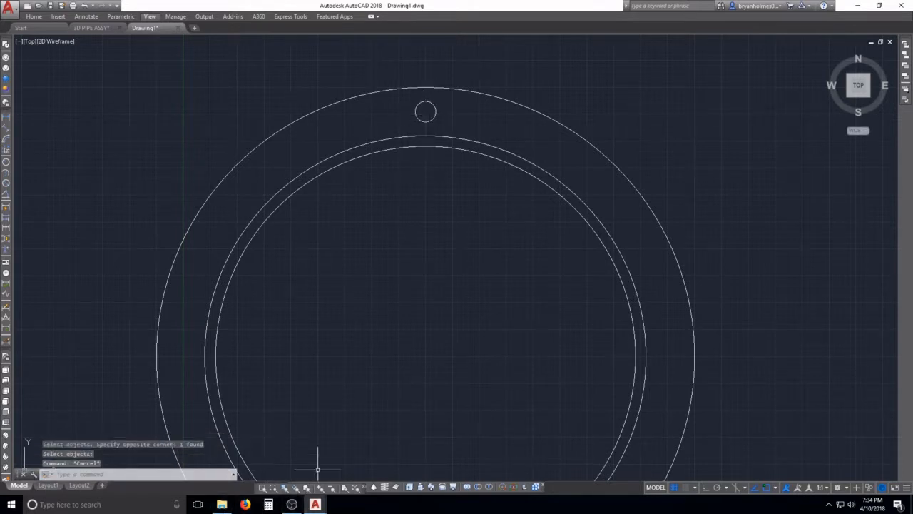
- Switch to 3D PIPE ASSY and select the bolt, both washers and the nut to identify the fastener parts
key(ctrl+Tab)
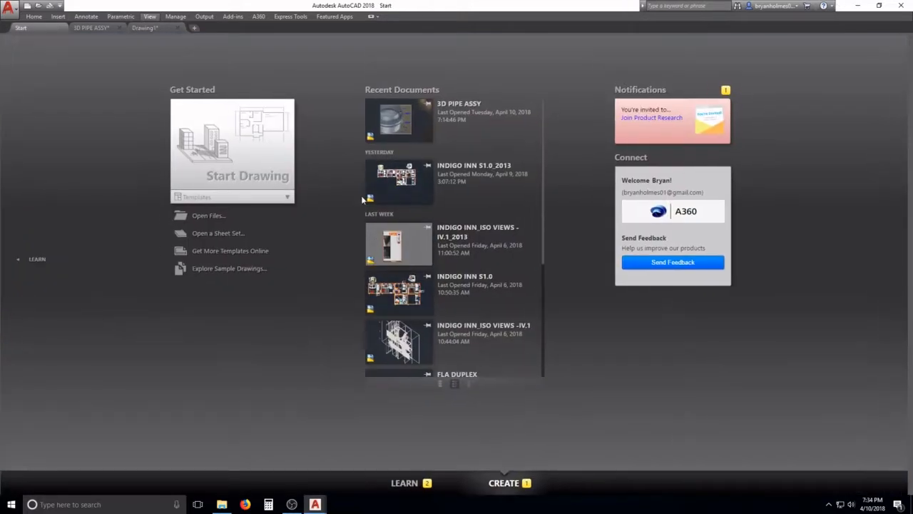
click(390, 125)
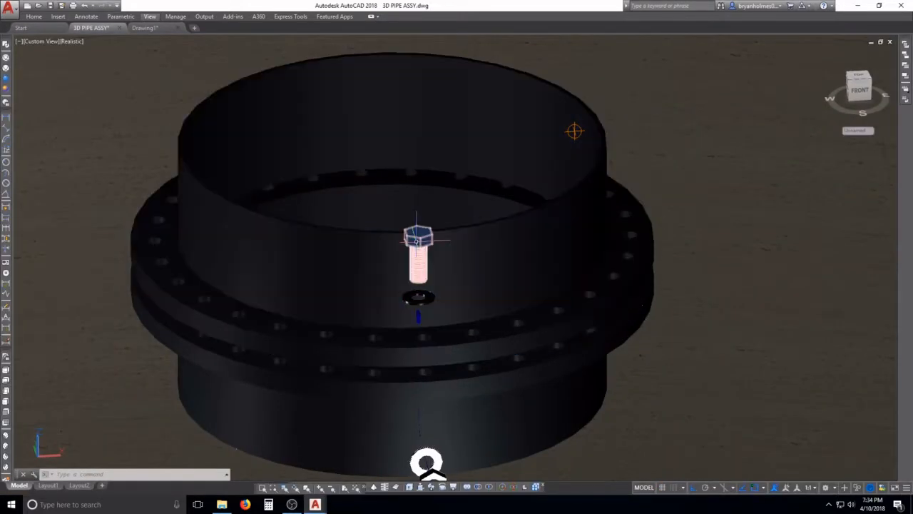
click(419, 257)
click(422, 298)
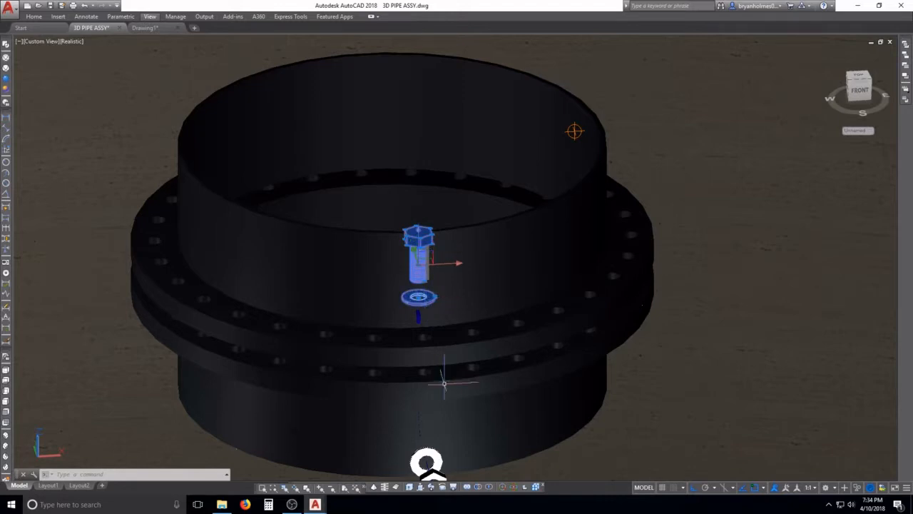
middle_drag(444, 383, 434, 276)
click(427, 357)
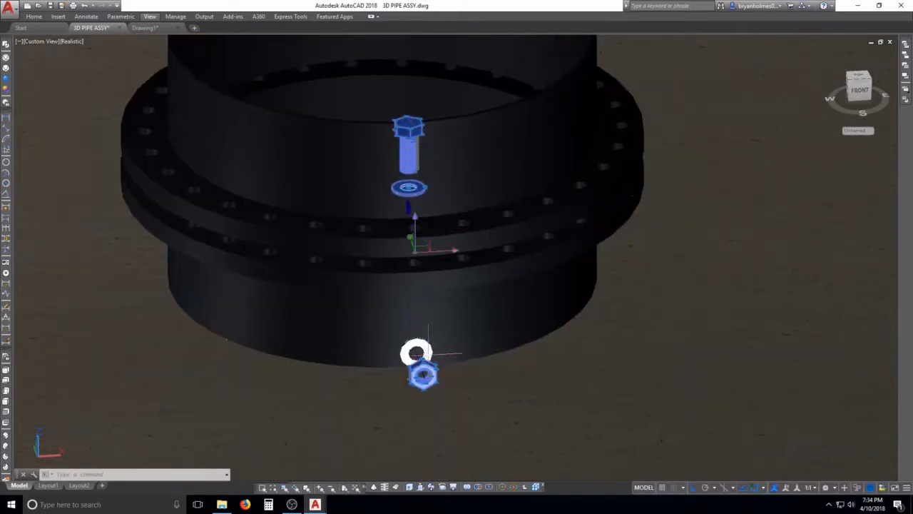
click(426, 352)
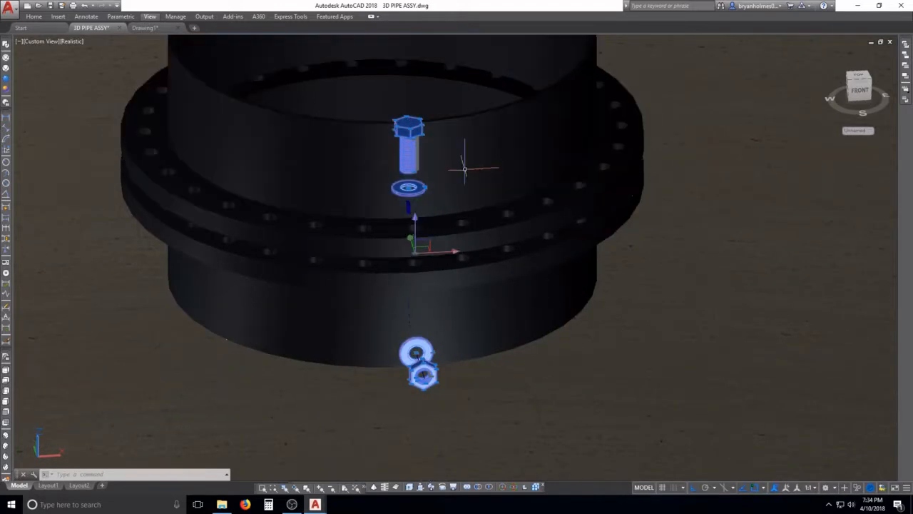
- Examine the bolt's hexagonal head, its threaded shank and the washer below it up close, clearing the selection
scroll(403, 132, up, 5)
scroll(407, 147, up, 2)
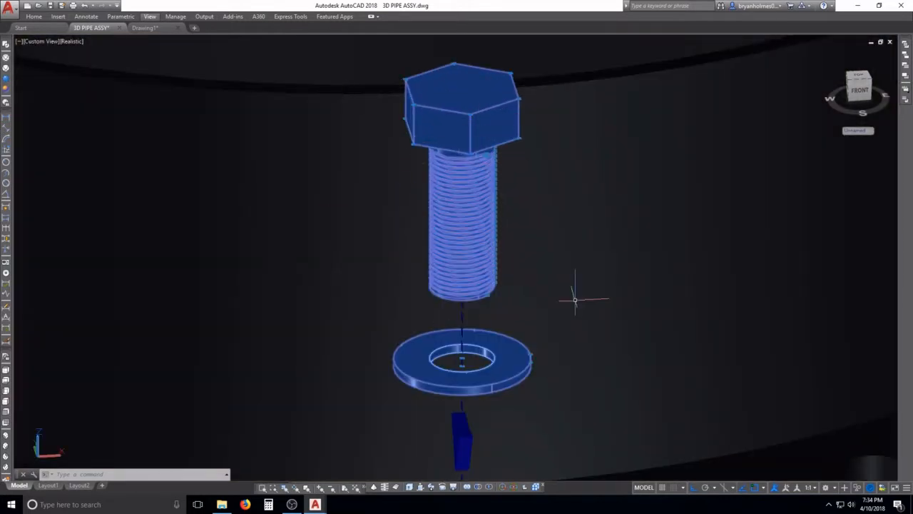
click(403, 187)
key(Escape)
scroll(511, 106, up, 5)
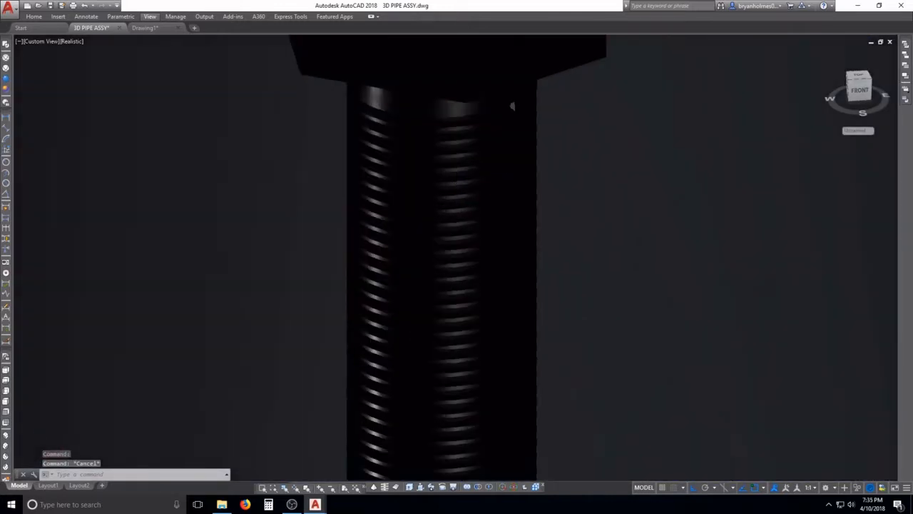
scroll(442, 214, down, 4)
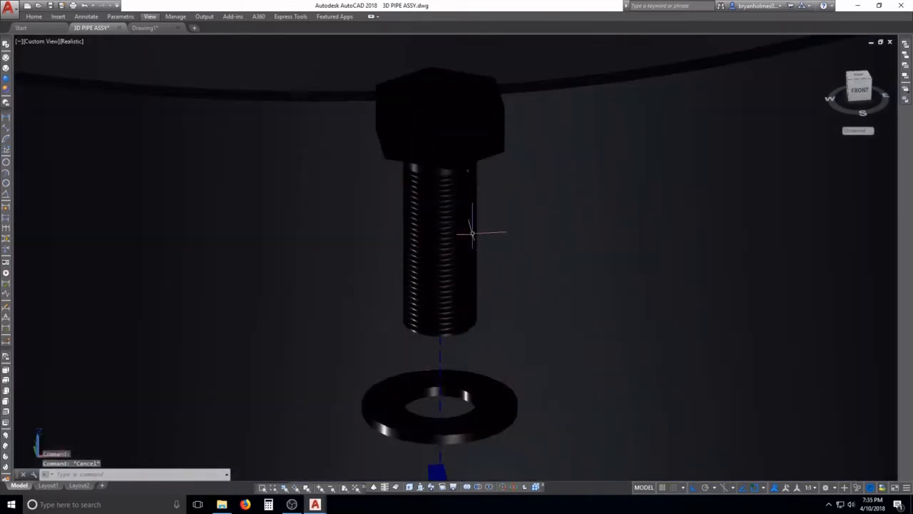
shift+middle_drag(417, 241, 452, 252)
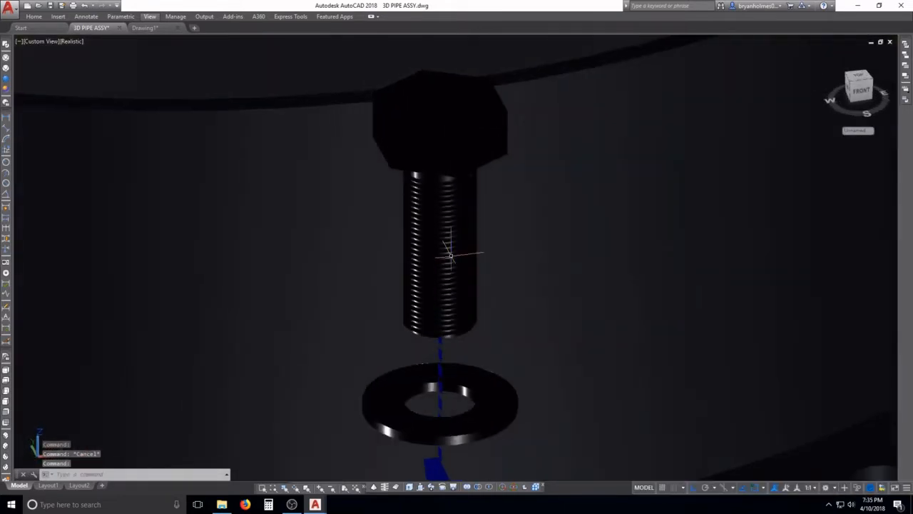
scroll(452, 253, up, 2)
scroll(444, 231, down, 5)
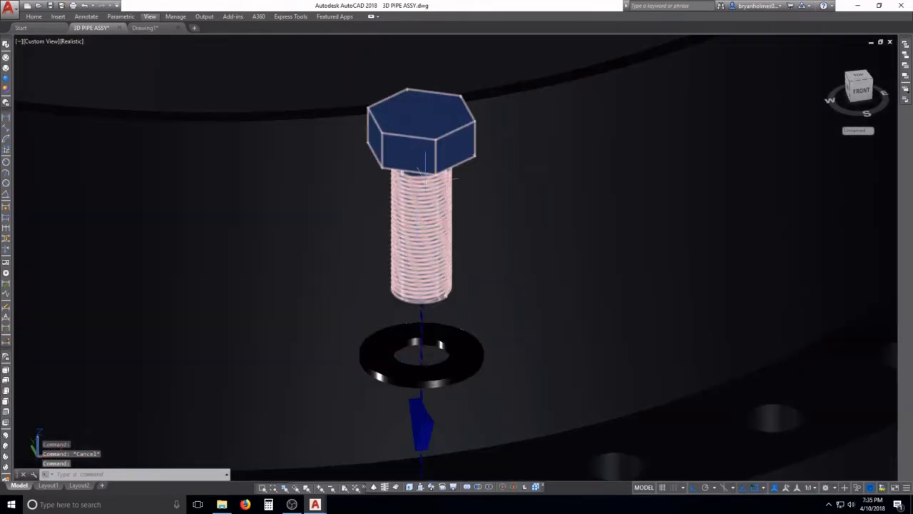
- Examine the bolt, washers and nut on the flanged pipe and in the rendered reference image to see how the fasteners fit the holes
scroll(428, 197, down, 6)
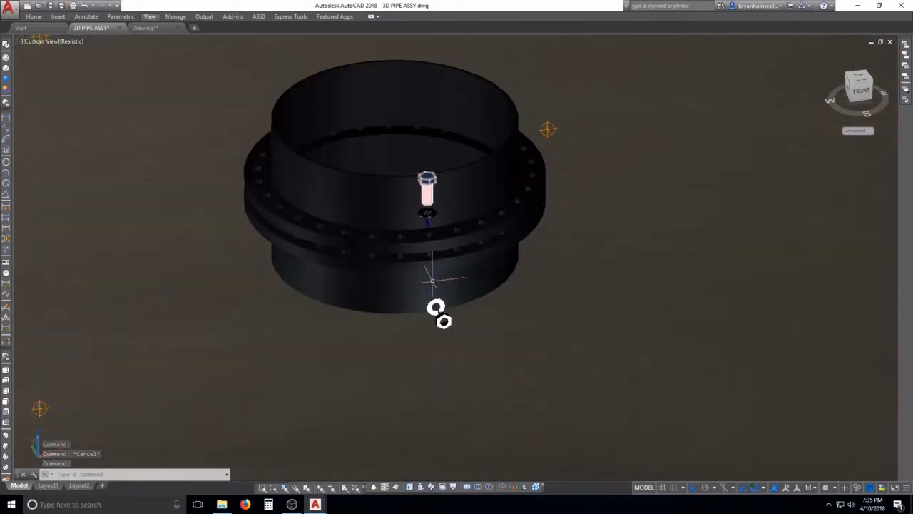
scroll(421, 188, up, 5)
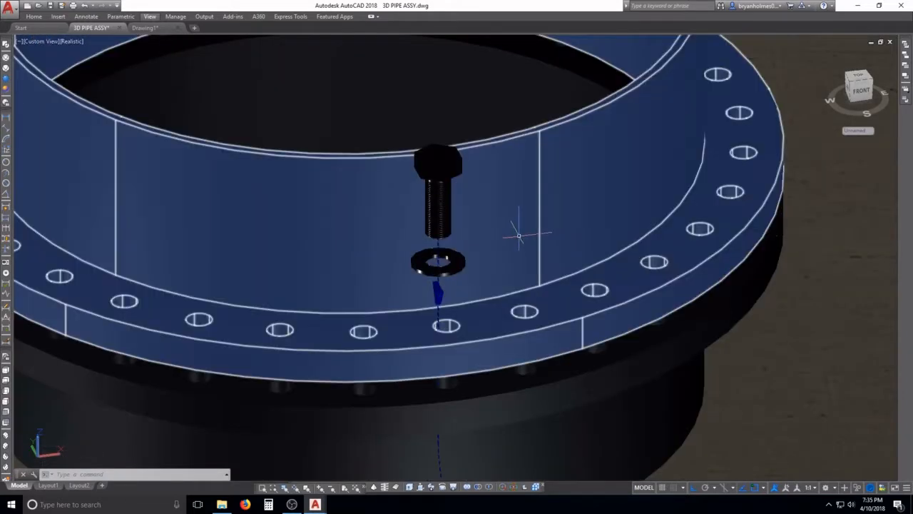
scroll(471, 225, up, 5)
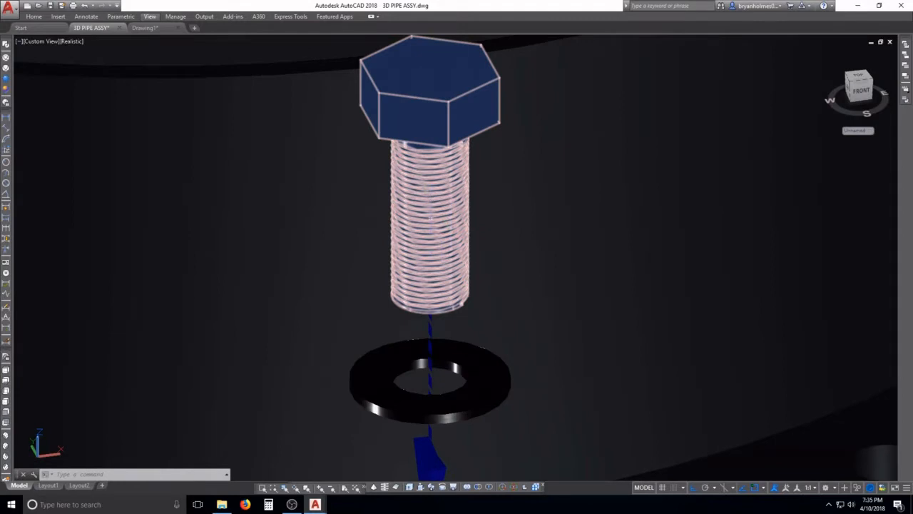
scroll(451, 278, down, 3)
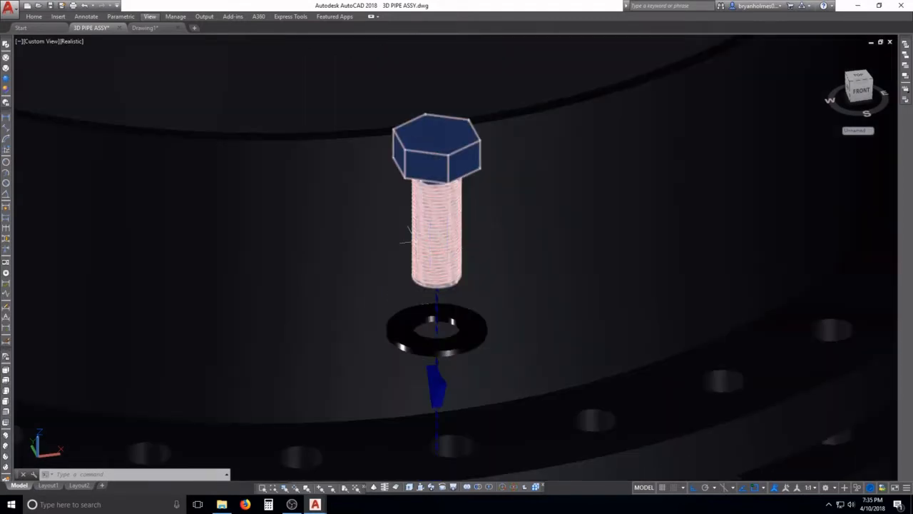
scroll(413, 241, down, 3)
scroll(415, 241, down, 11)
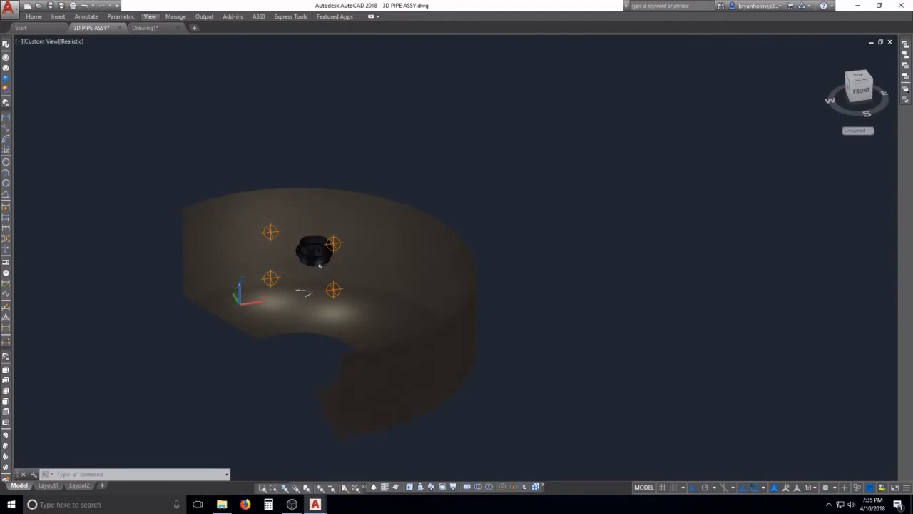
middle_drag(328, 250, 746, 187)
scroll(483, 219, down, 2)
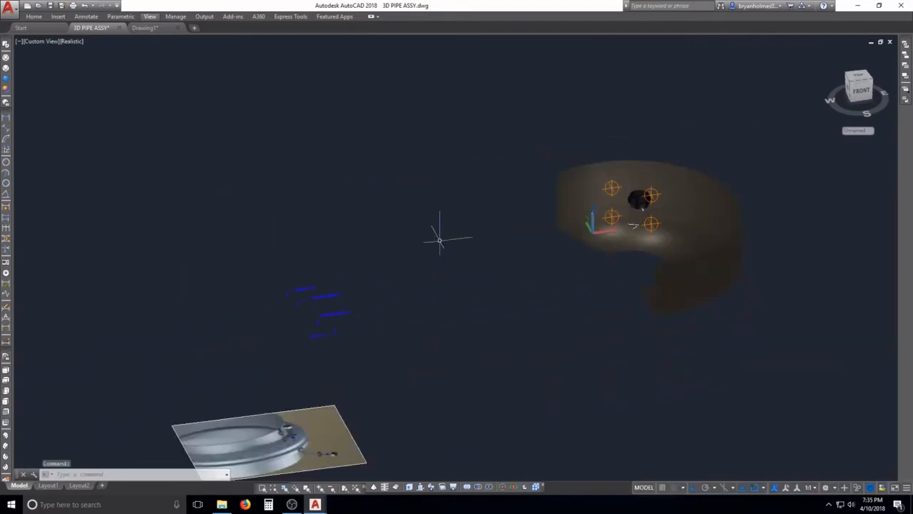
scroll(286, 436, up, 10)
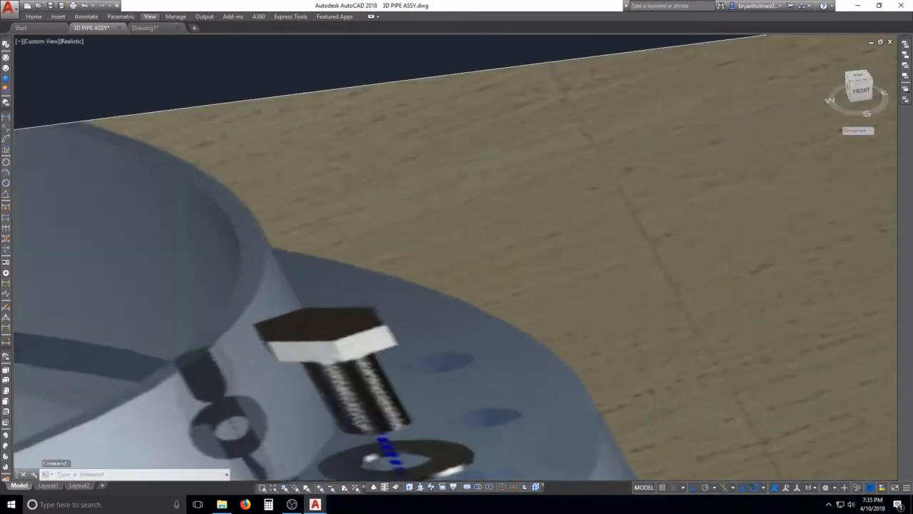
scroll(383, 397, down, 3)
scroll(383, 291, up, 1)
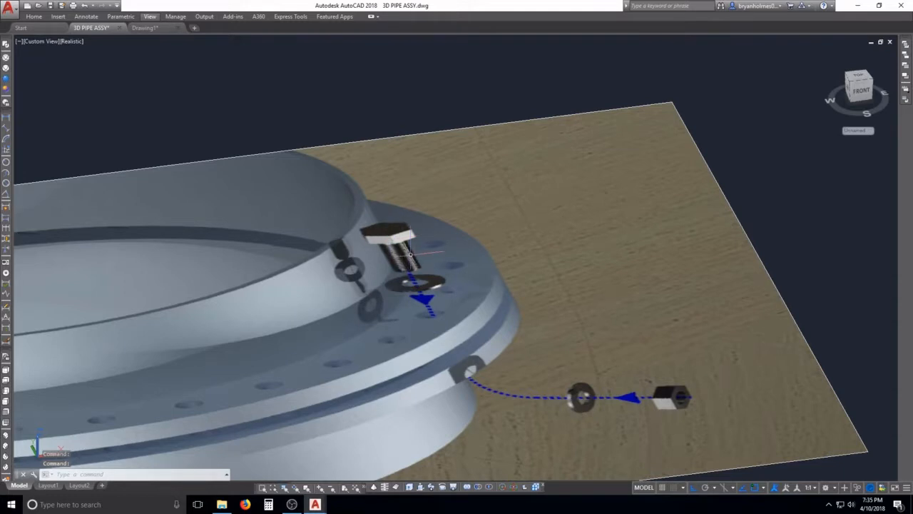
scroll(411, 253, down, 8)
scroll(557, 168, up, 8)
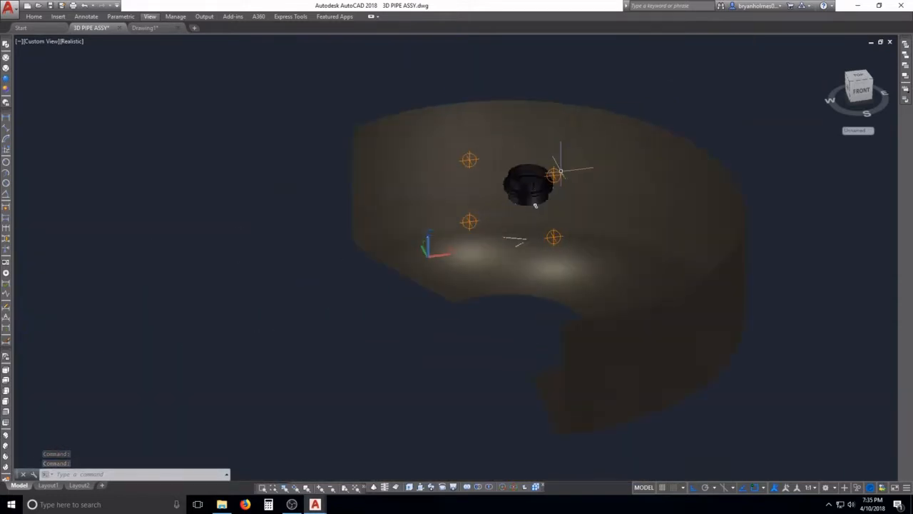
- Copy the bolt, its washer and the hex nut with a base point on the bolt head
scroll(528, 174, up, 5)
scroll(525, 137, up, 2)
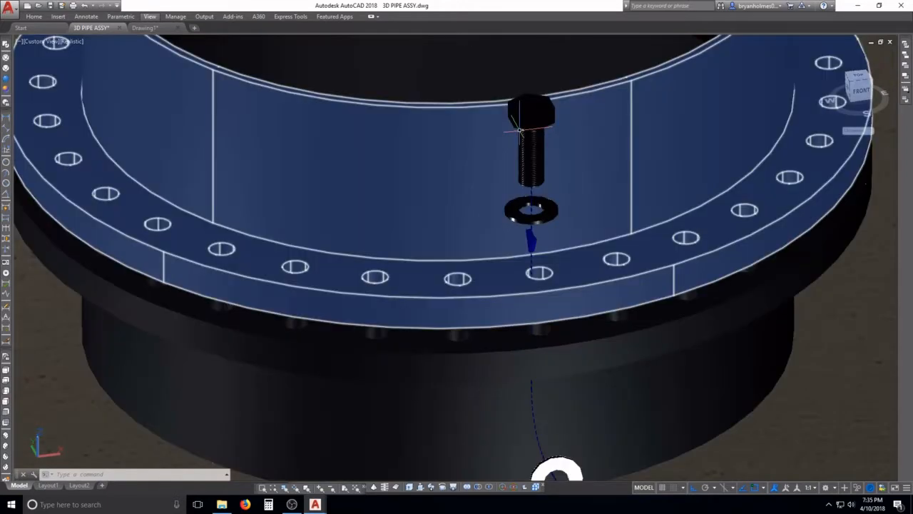
click(520, 131)
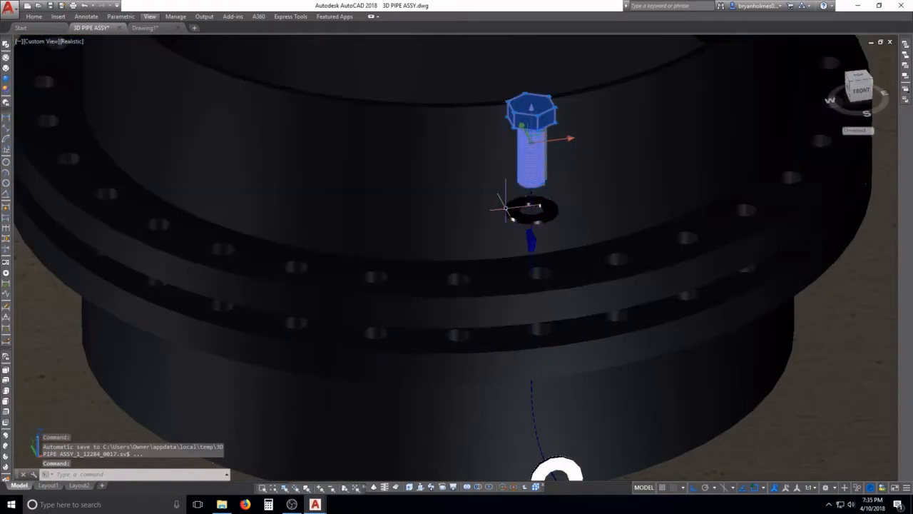
click(505, 208)
scroll(497, 218, down, 4)
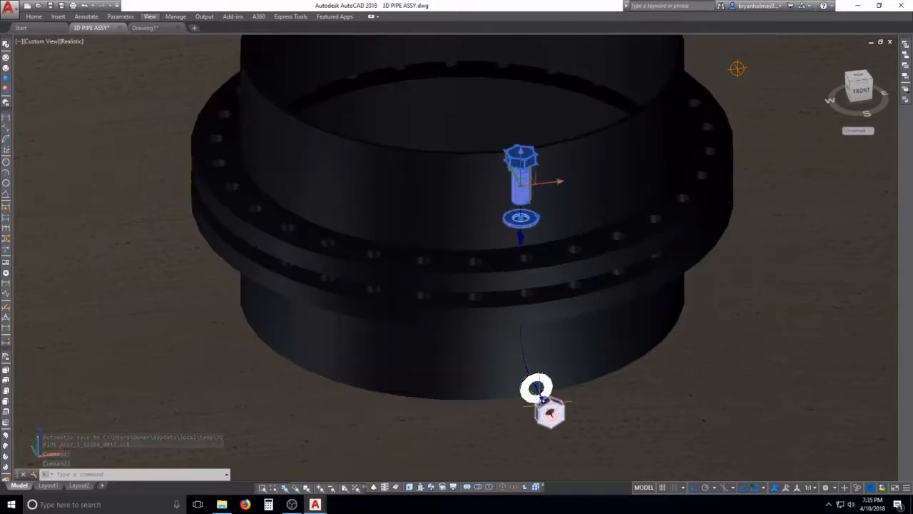
click(549, 412)
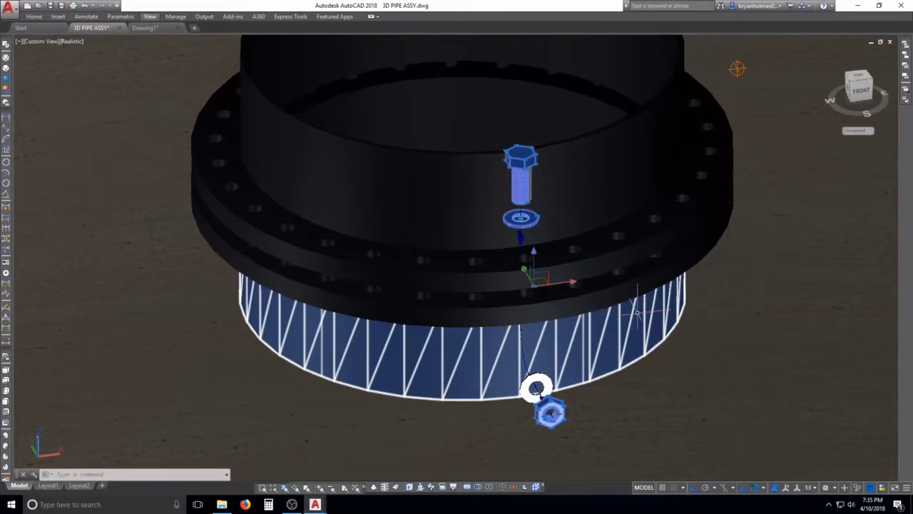
key(ctrl+shift+c)
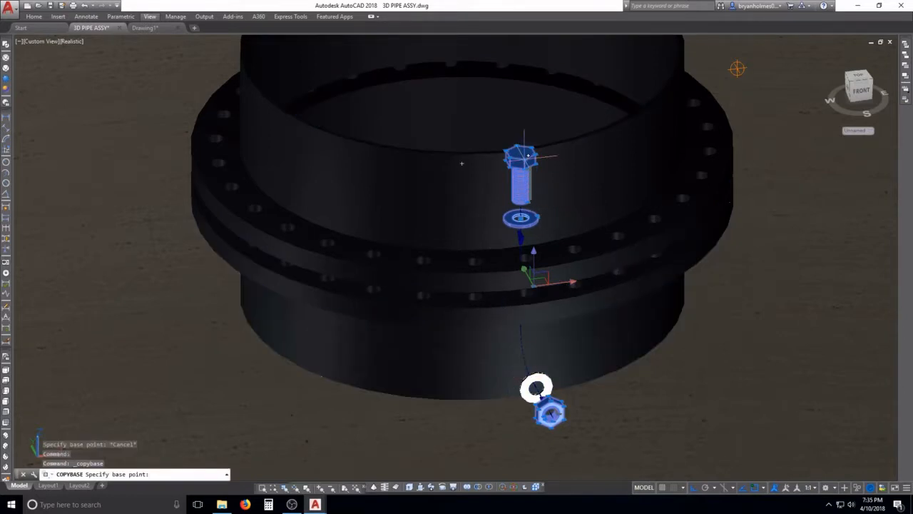
click(521, 148)
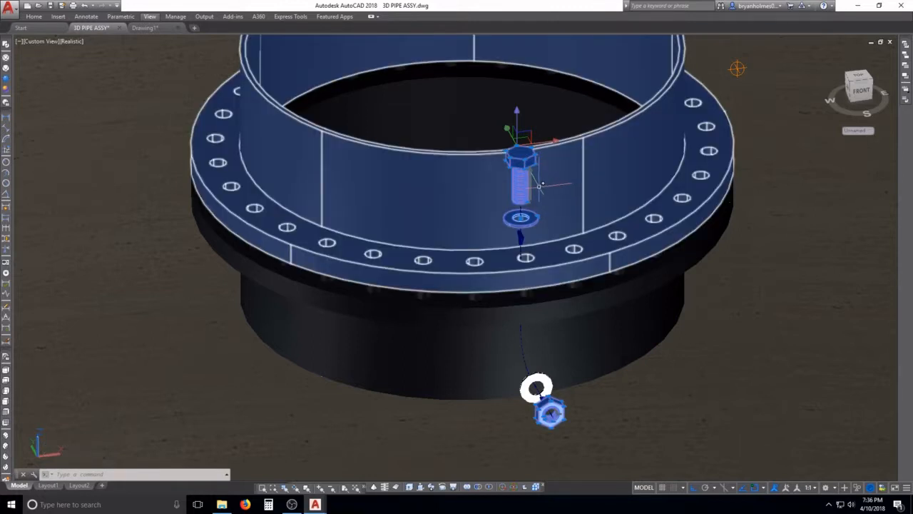
- Paste the copied fasteners as a block in the empty space beside the curved backdrop
scroll(471, 153, down, 4)
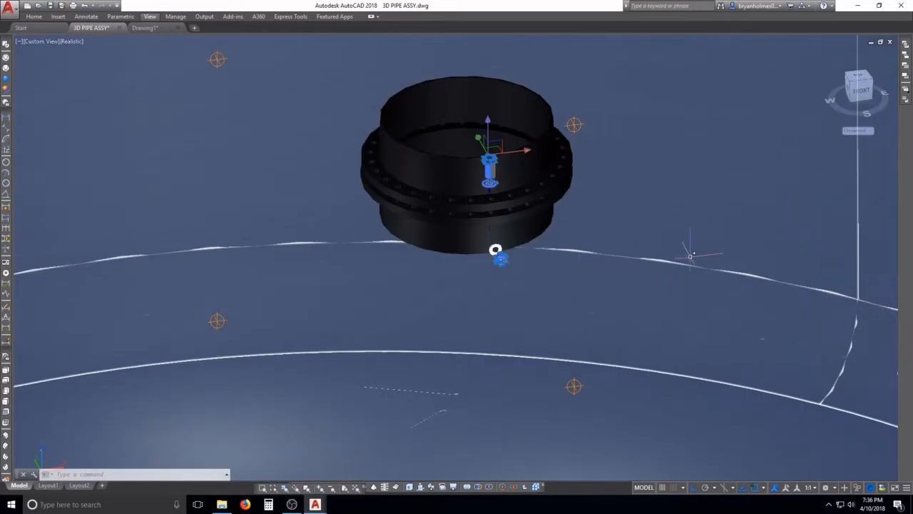
scroll(467, 171, up, 2)
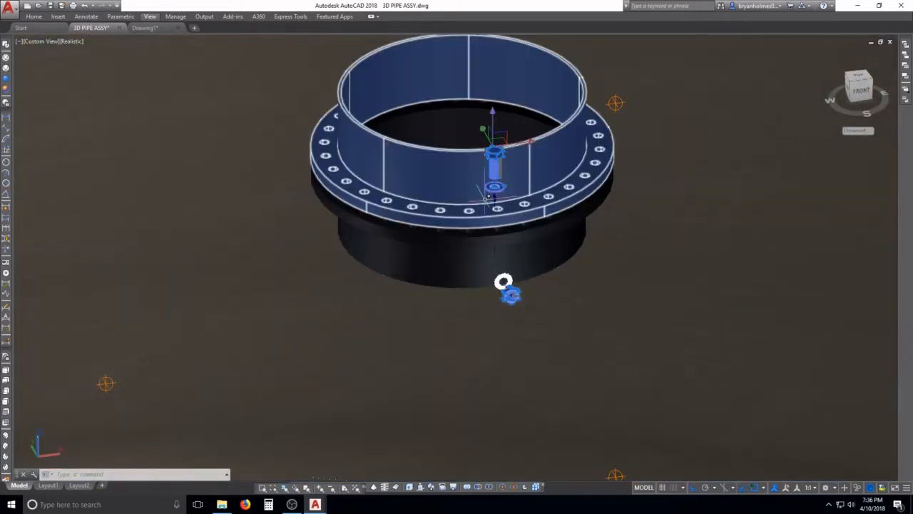
scroll(490, 197, up, 3)
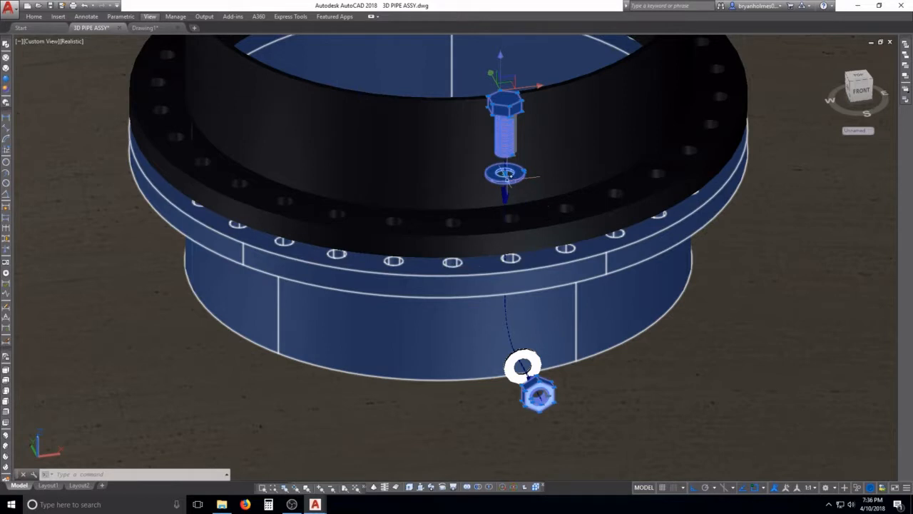
mouse_move(505, 186)
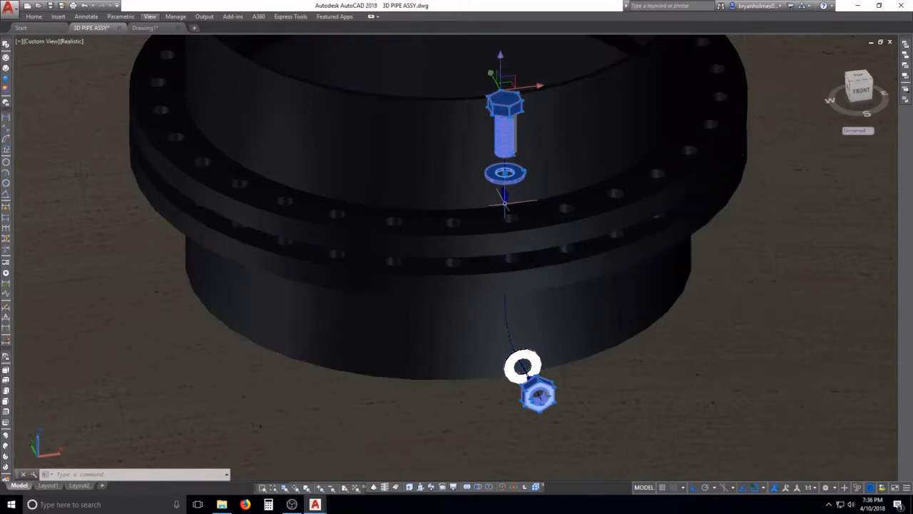
scroll(464, 229, down, 6)
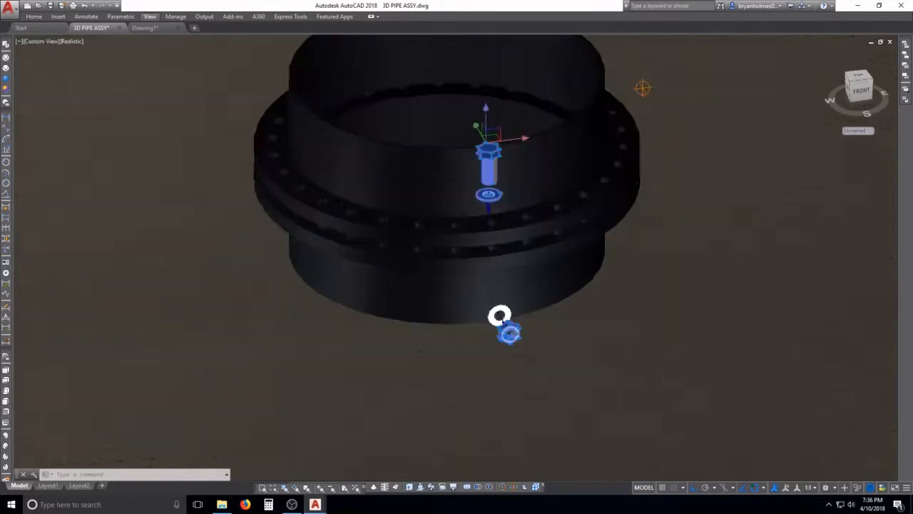
scroll(332, 260, down, 4)
middle_drag(331, 261, 417, 291)
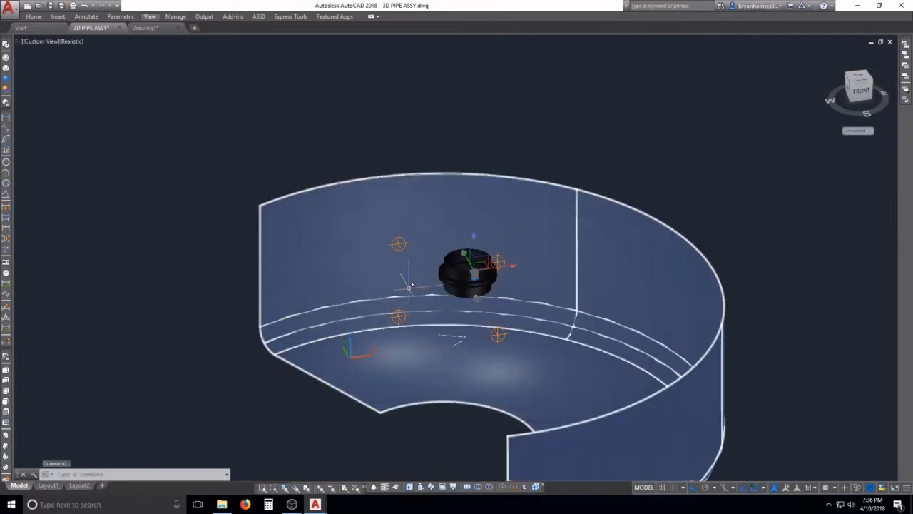
key(ctrl+shift+v)
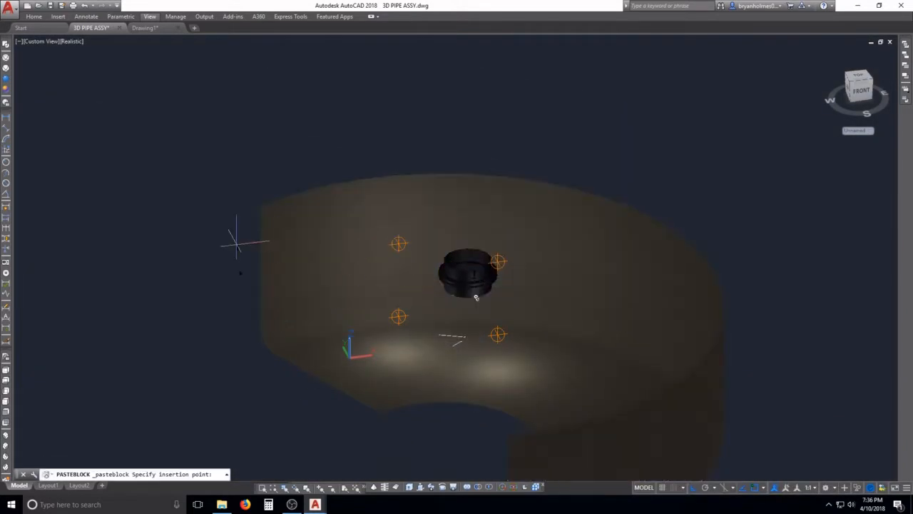
scroll(212, 213, up, 5)
key(Escape)
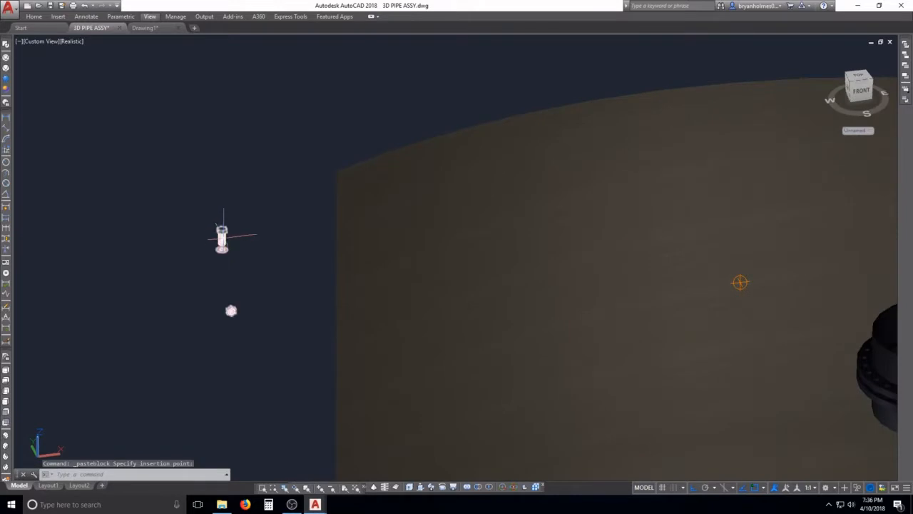
- Erase the pasted fastener block beside the curved backdrop
click(220, 237)
key(Escape)
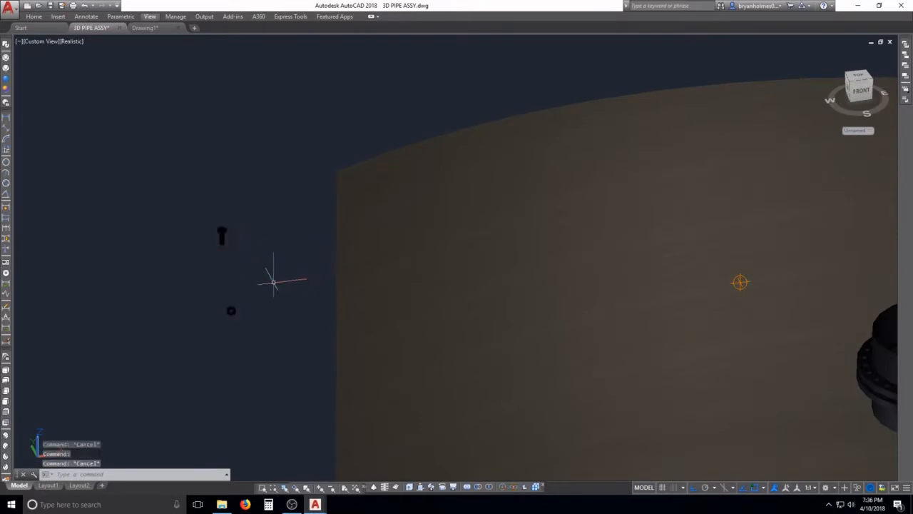
click(219, 238)
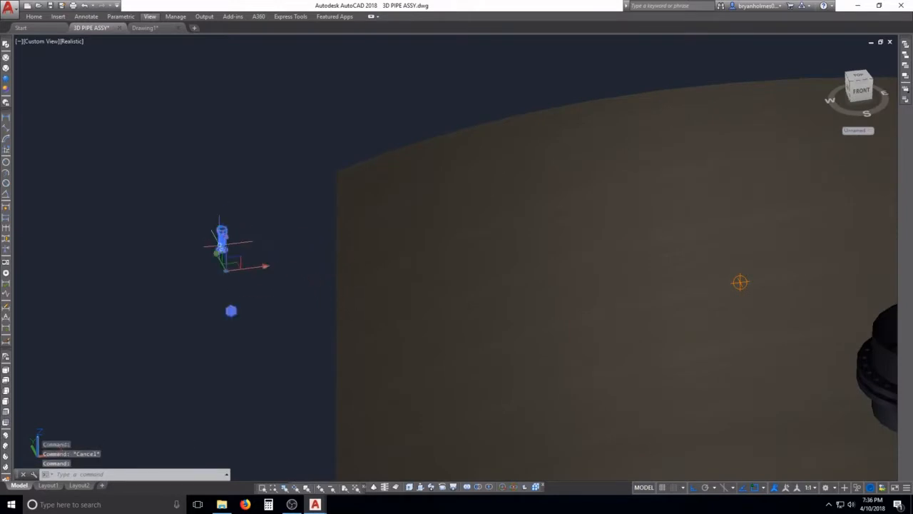
scroll(236, 250, up, 3)
key(Escape)
key(Escape)
text(e)
key(Return)
click(277, 263)
click(224, 220)
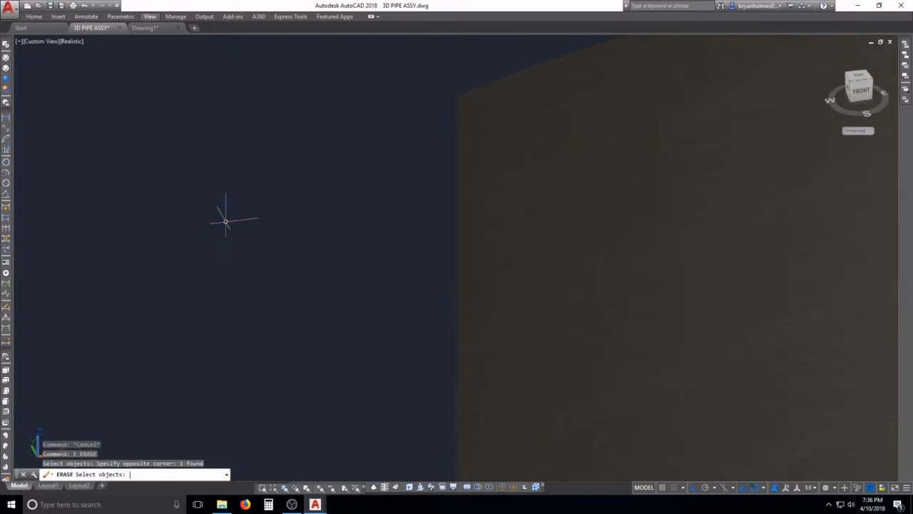
key(Return)
- Switch to Drawing1 and paste the copied bolt, washer and nut in the empty space east of the flange profile circles
scroll(230, 246, down, 3)
scroll(831, 353, up, 5)
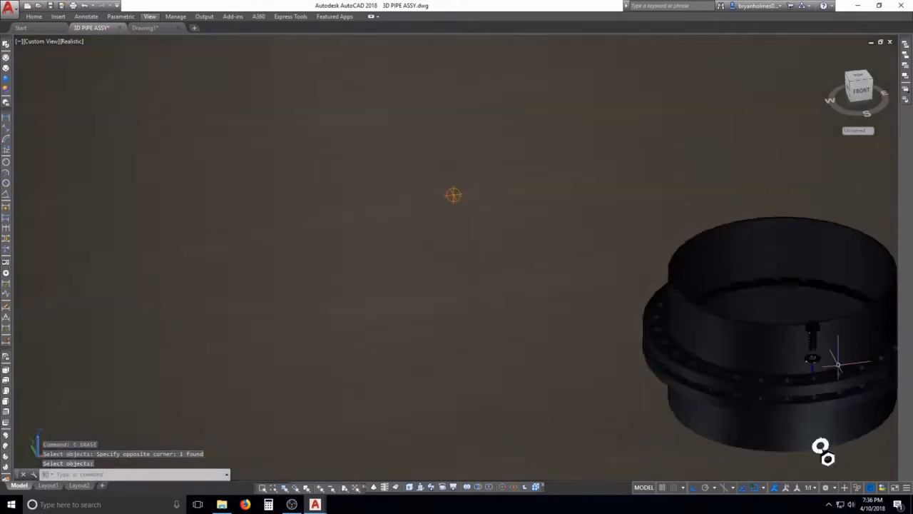
middle_drag(843, 368, 514, 223)
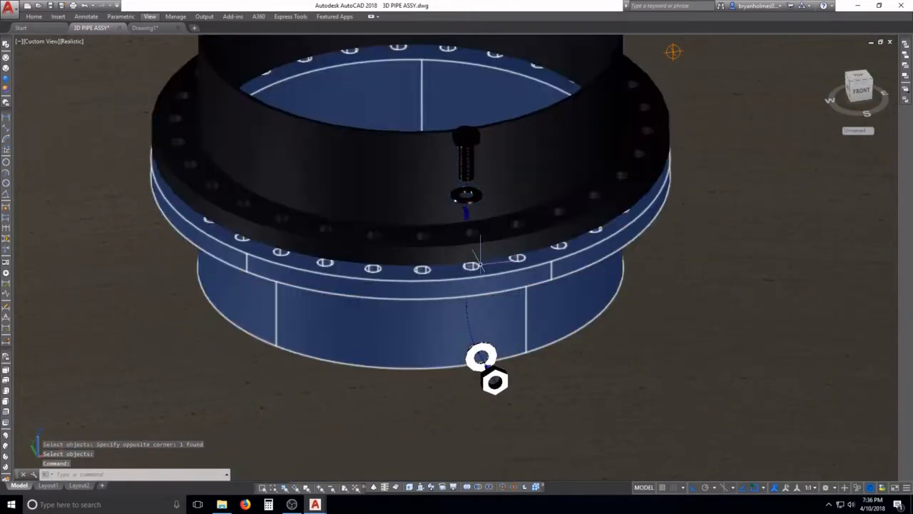
key(ctrl+Tab)
scroll(461, 201, down, 6)
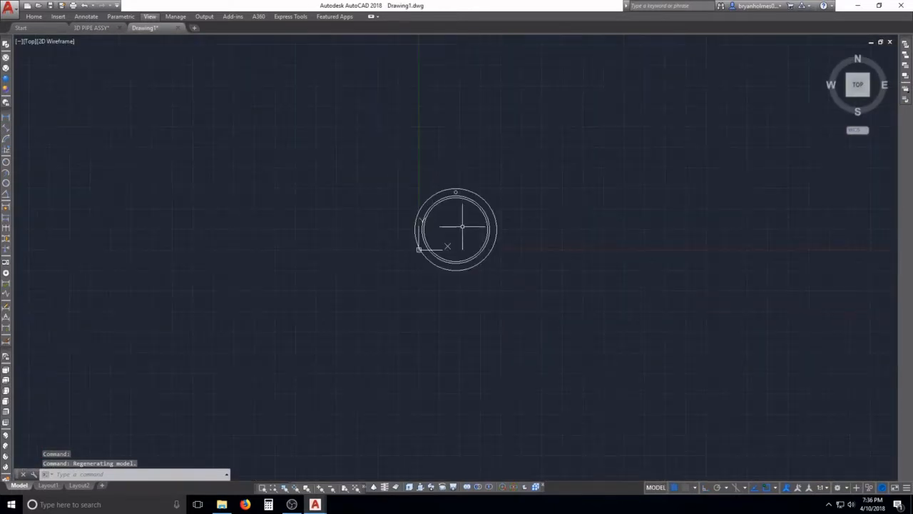
key(ctrl+v)
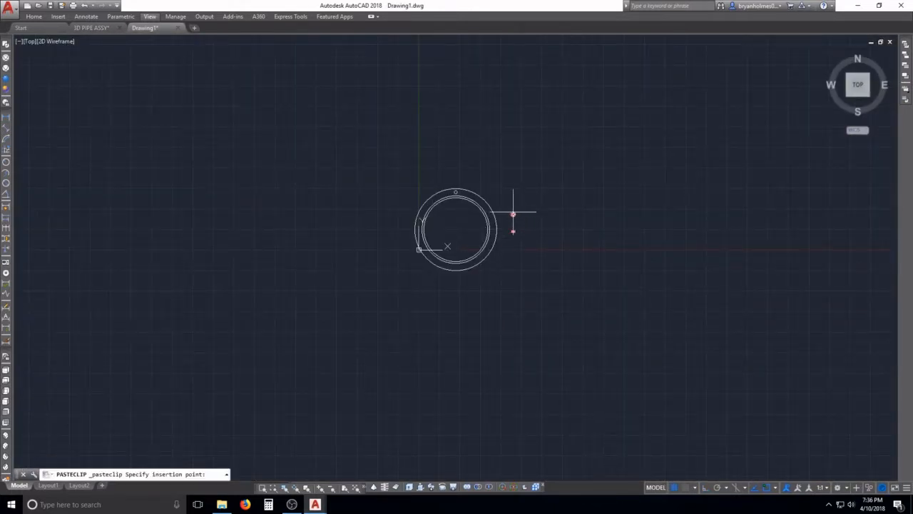
scroll(520, 221, up, 6)
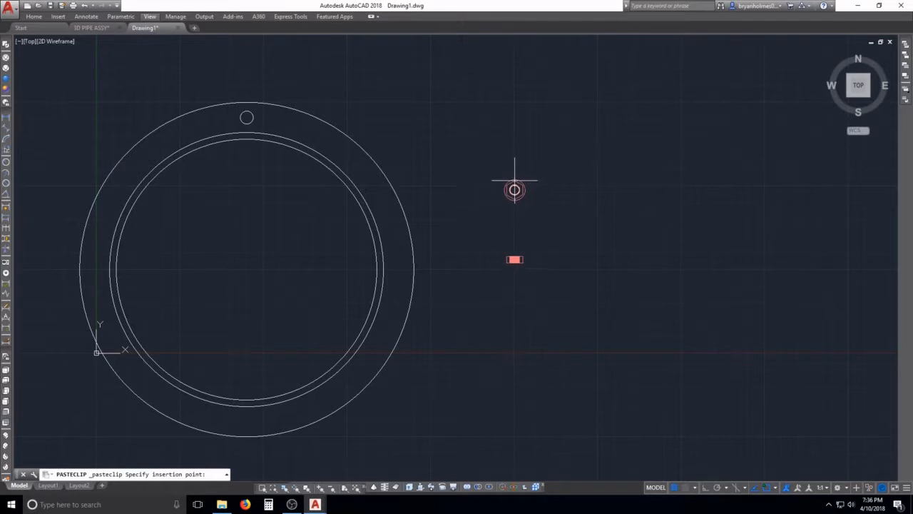
click(515, 177)
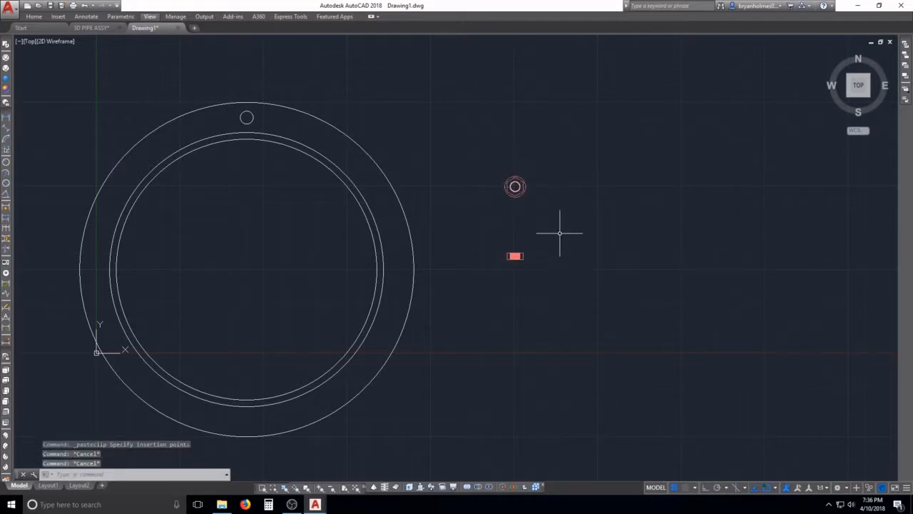
- Move the pasted bolt, washer and nut from the bolt's centre to a nearest point on the flange's outer circle
text(m)
key(Return)
click(571, 280)
click(483, 154)
scroll(504, 183, up, 4)
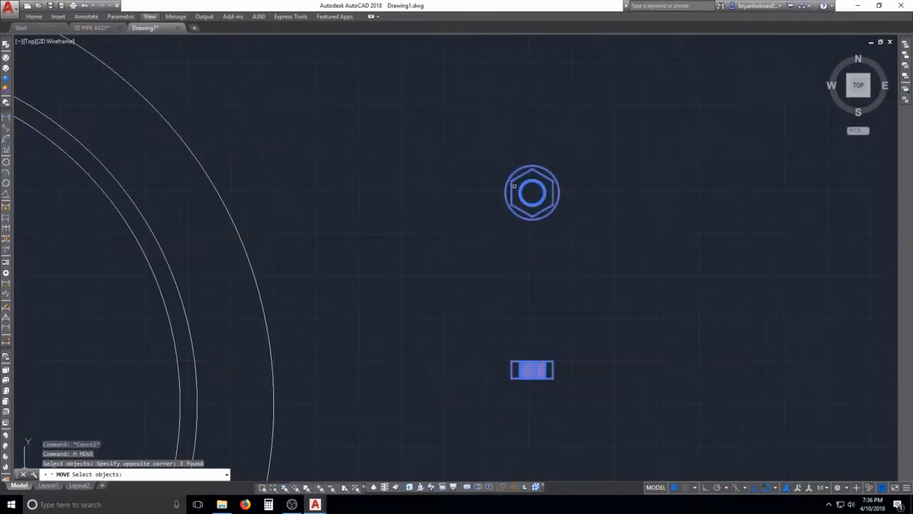
key(Return)
click(531, 193)
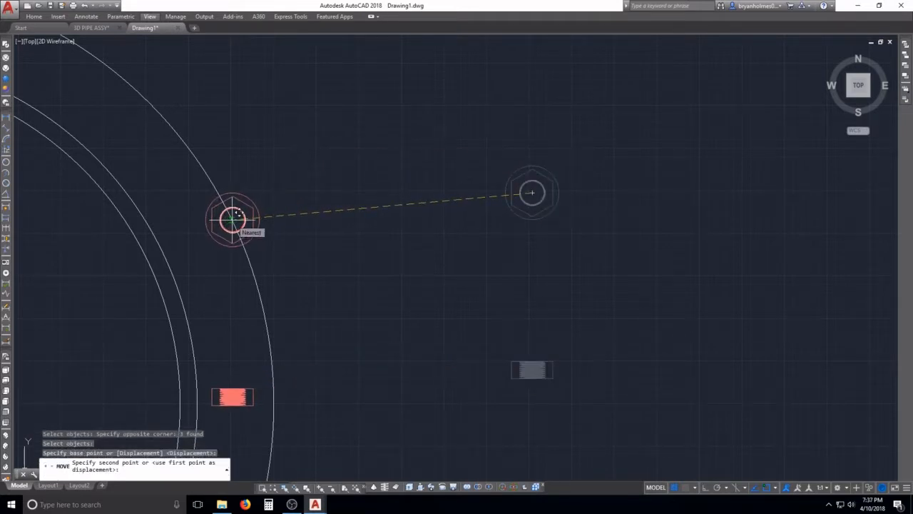
click(233, 218)
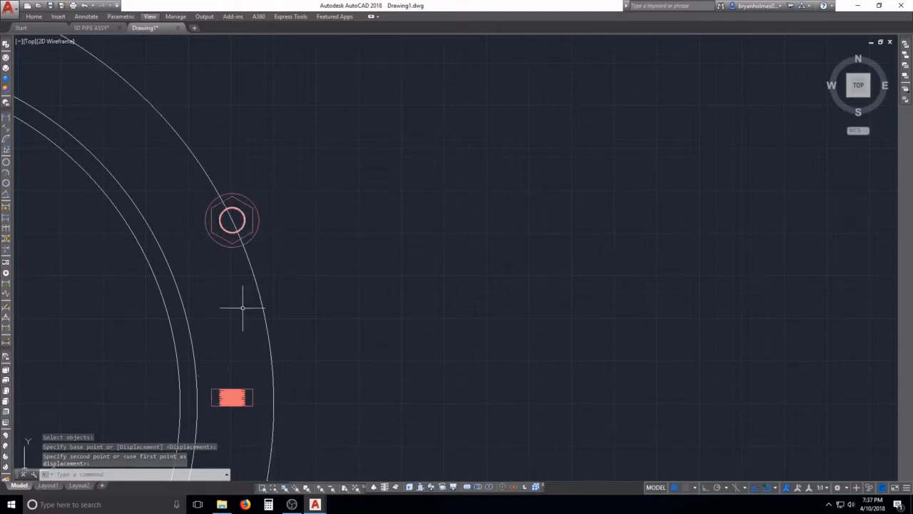
- Examine the bolt, washer and nut in a 3D view, then return to the top view around the bolt
scroll(242, 309, down, 6)
mouse_move(408, 226)
shift+middle_down()
mouse_move(351, 212)
mouse_move(340, 106)
mouse_move(354, 90)
mouse_move(363, 98)
shift+middle_up()
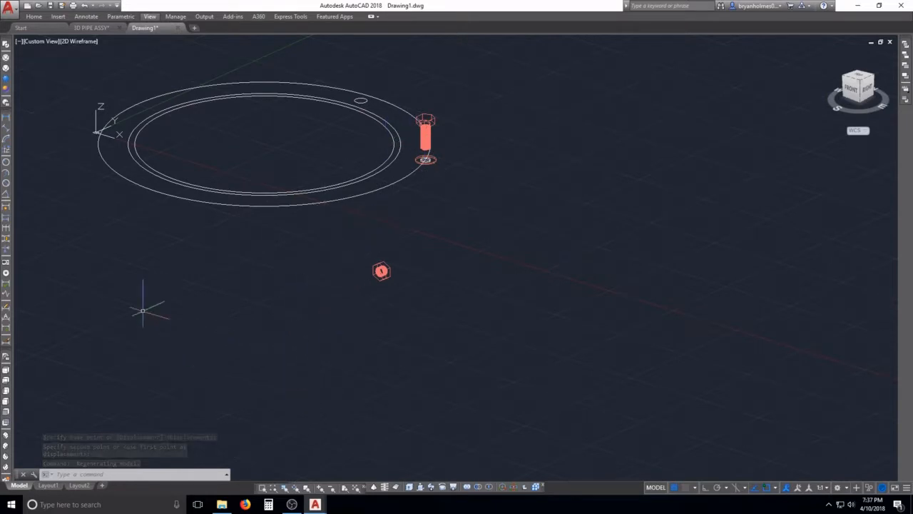
click(150, 265)
key(Escape)
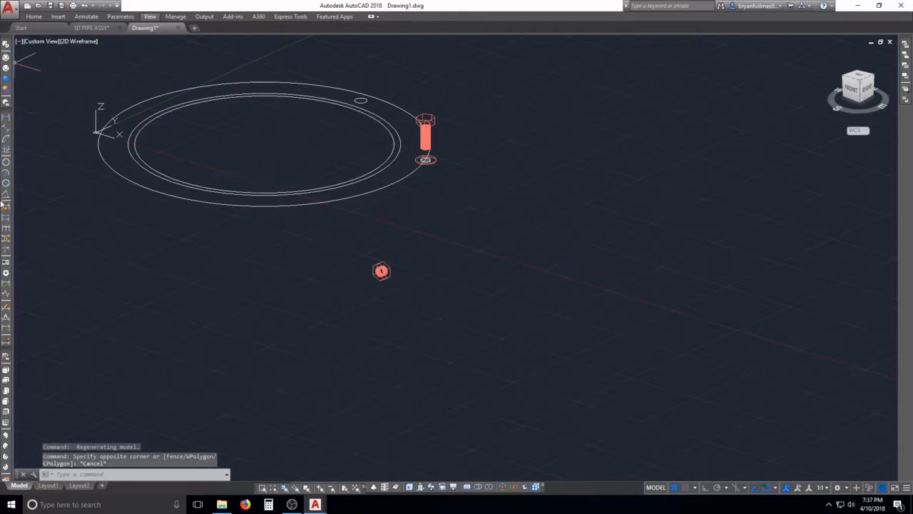
click(6, 363)
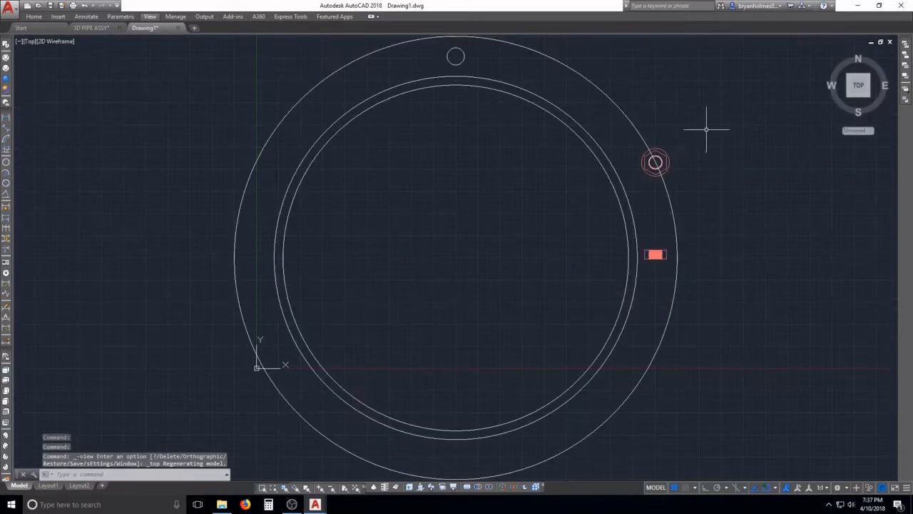
scroll(673, 159, up, 5)
scroll(673, 159, up, 2)
click(193, 116)
key(Escape)
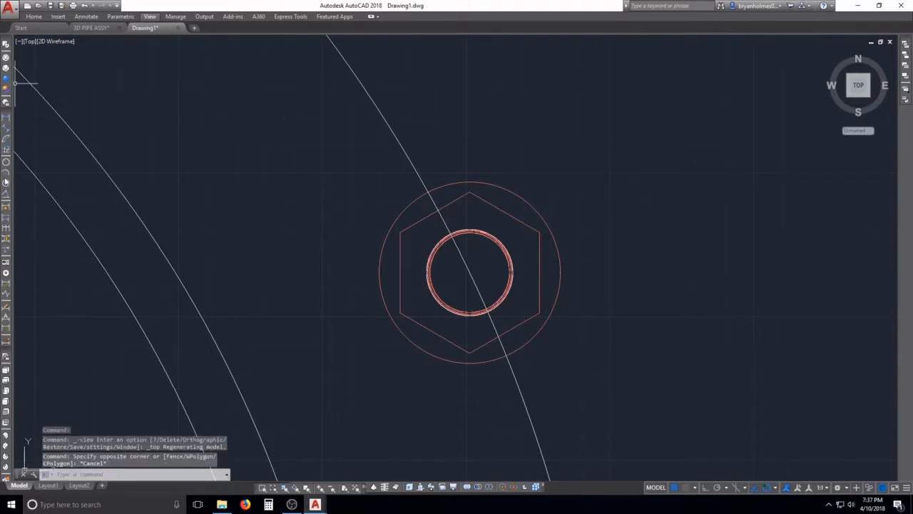
click(6, 127)
scroll(427, 270, up, 5)
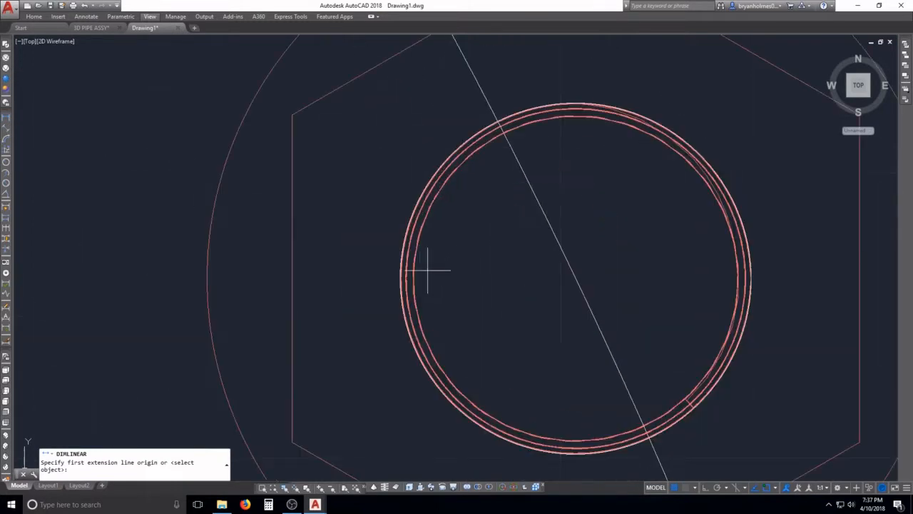
click(577, 278)
click(398, 285)
key(Escape)
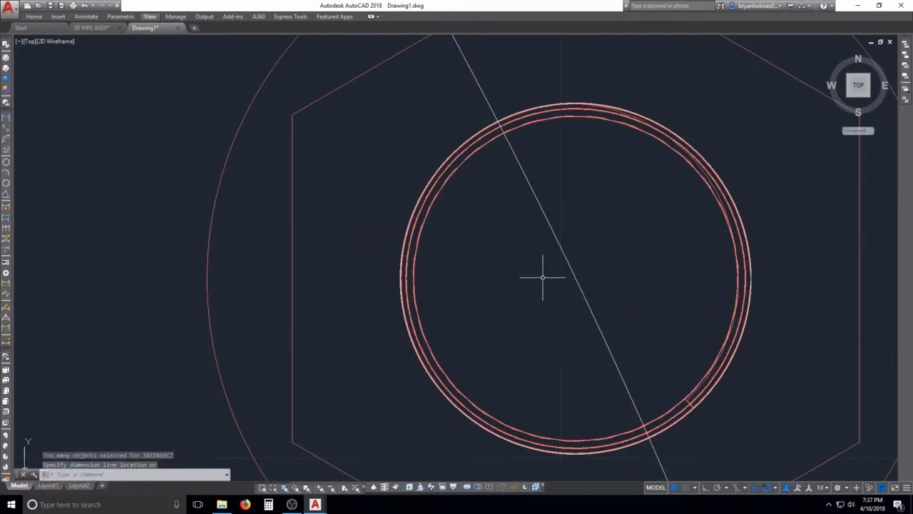
- Measure the bolt's radius with a linear dimension from its centre to the outer circle's west quadrant, without placing the dimension
key(space)
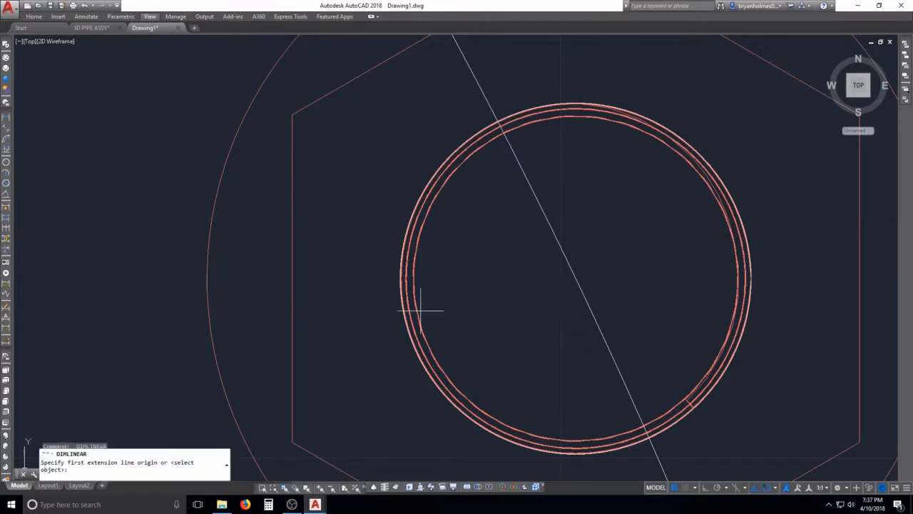
click(576, 278)
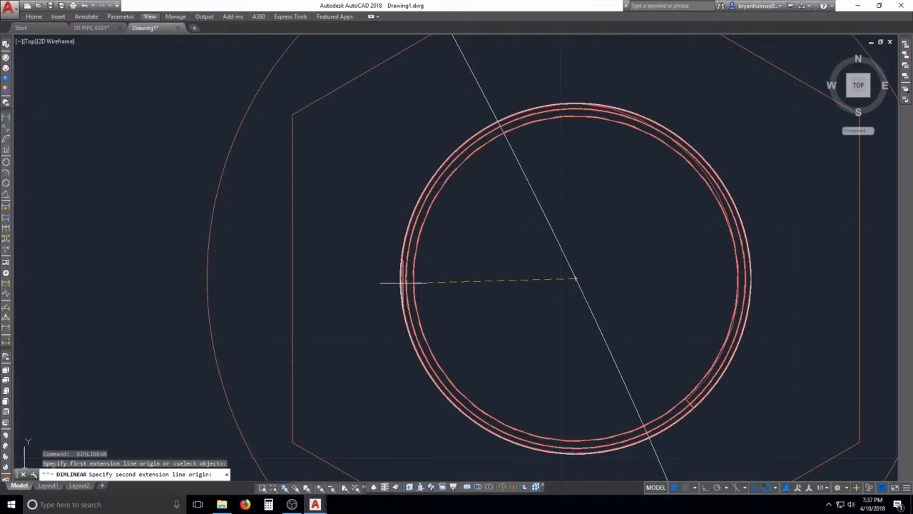
text(quA)
key(Return)
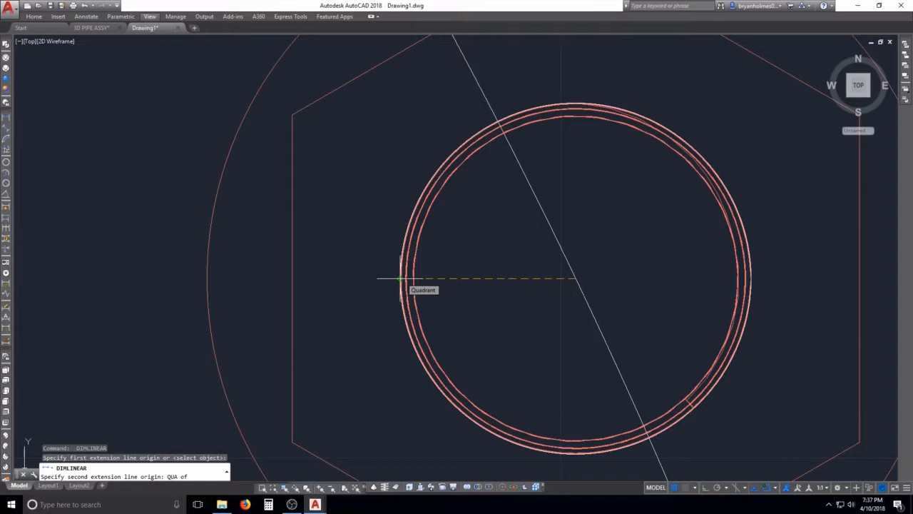
click(401, 278)
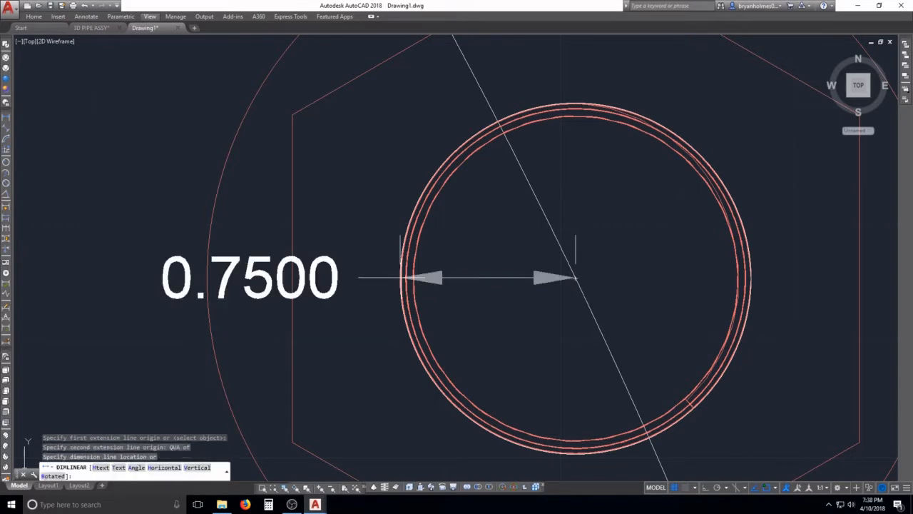
key(Escape)
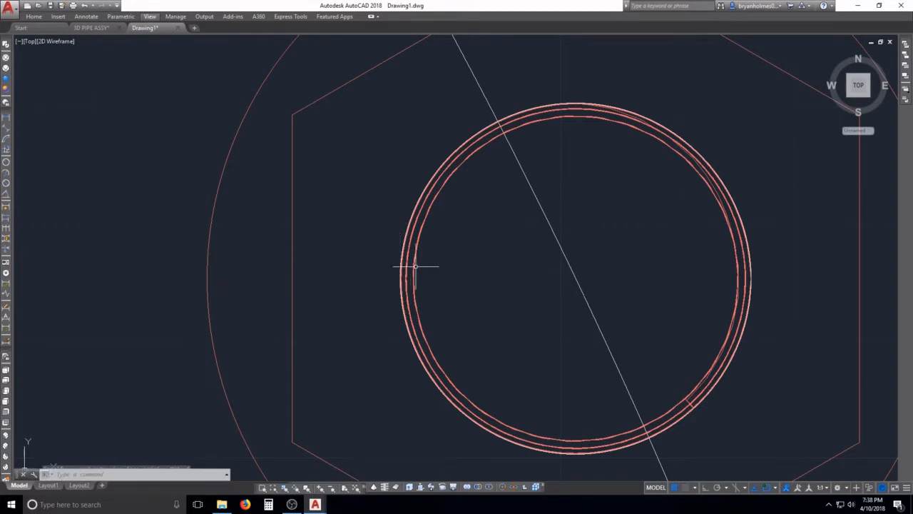
- Set the radius of the small bolt-hole circle at the flange's north side to 0.75
scroll(421, 268, down, 10)
scroll(314, 284, down, 5)
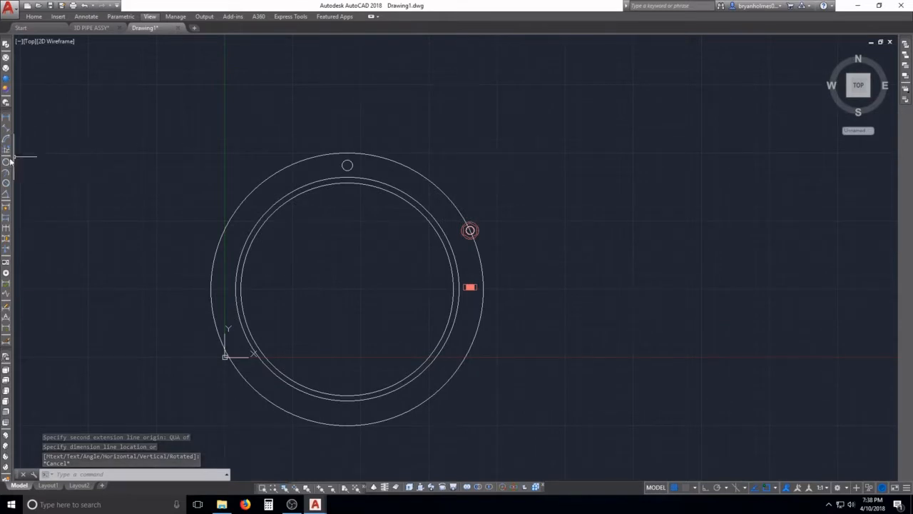
scroll(358, 273, up, 2)
key(Escape)
key(Escape)
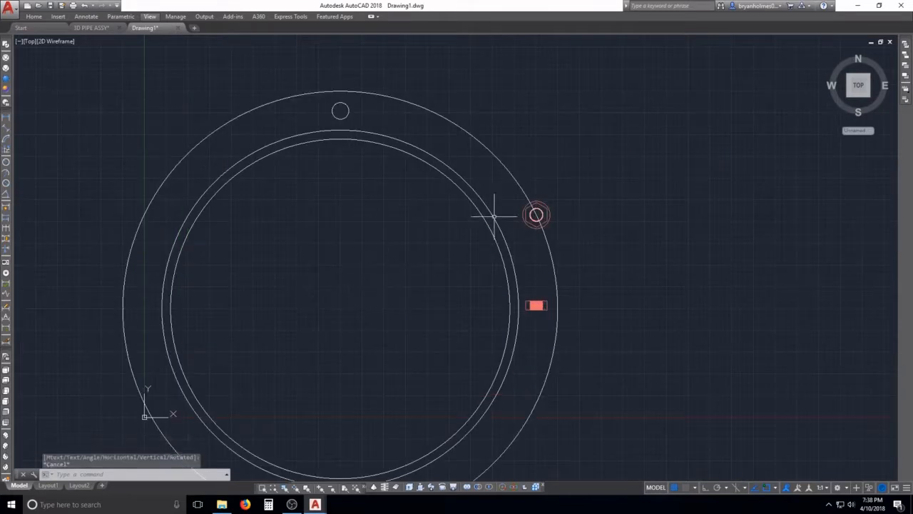
scroll(343, 99, up, 4)
click(390, 124)
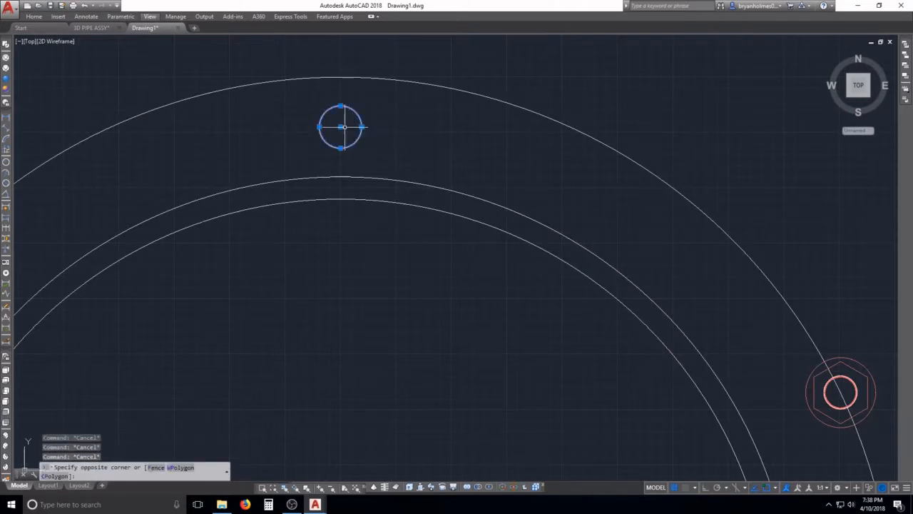
click(311, 123)
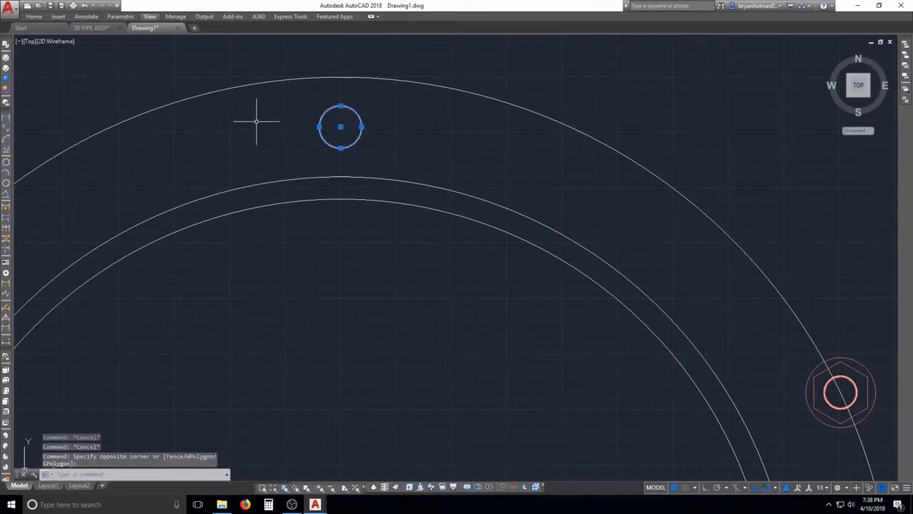
text(pr)
key(Return)
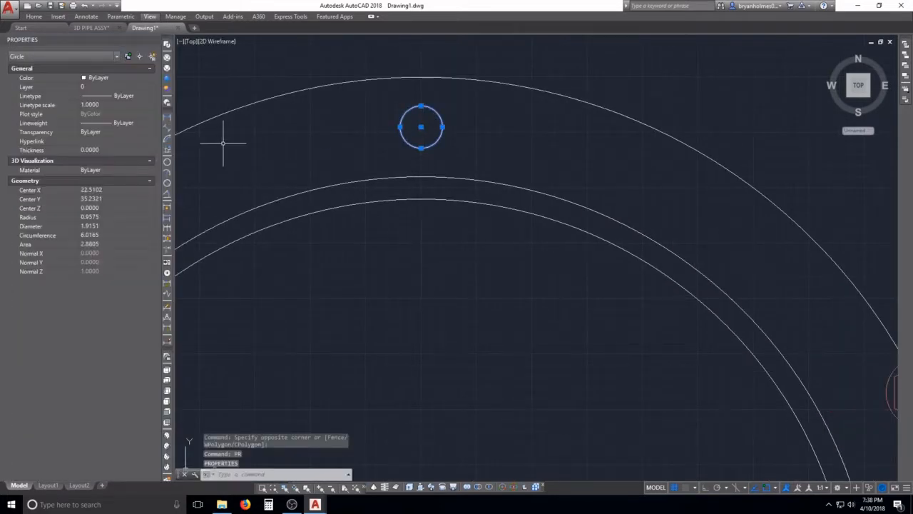
click(53, 214)
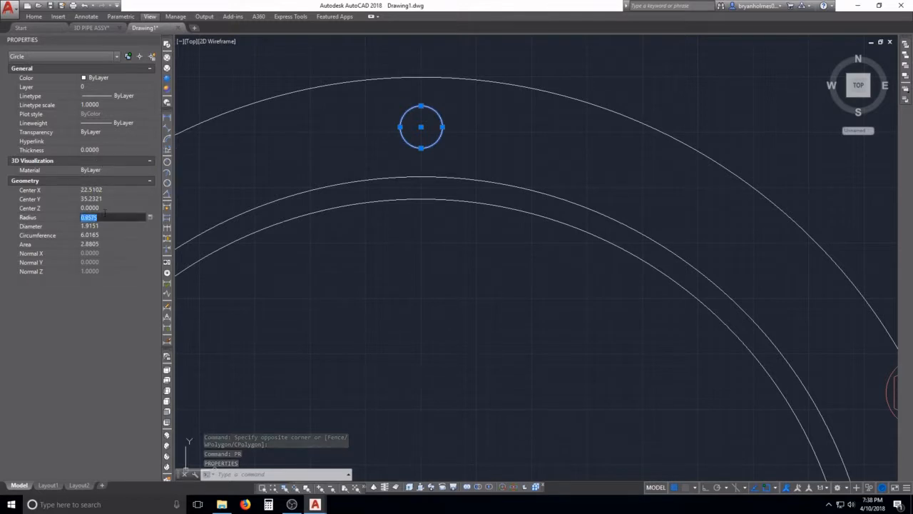
text(.75)
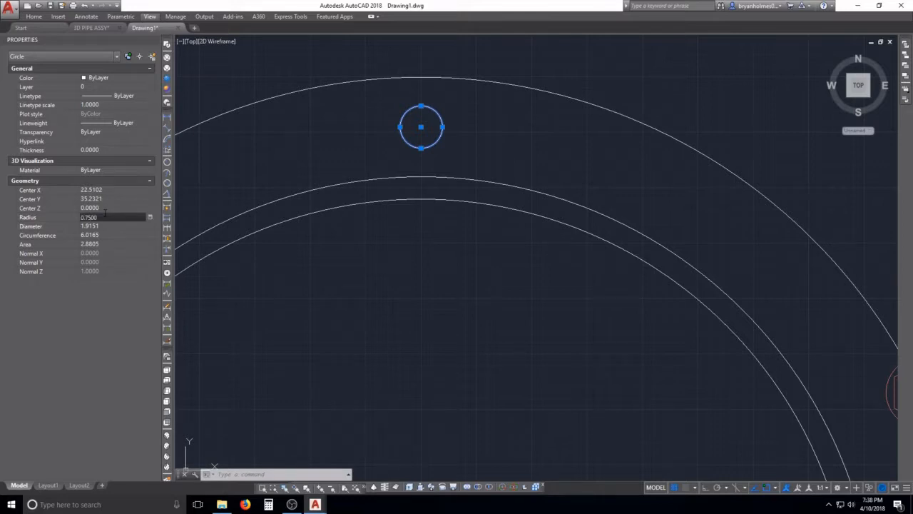
key(Tab)
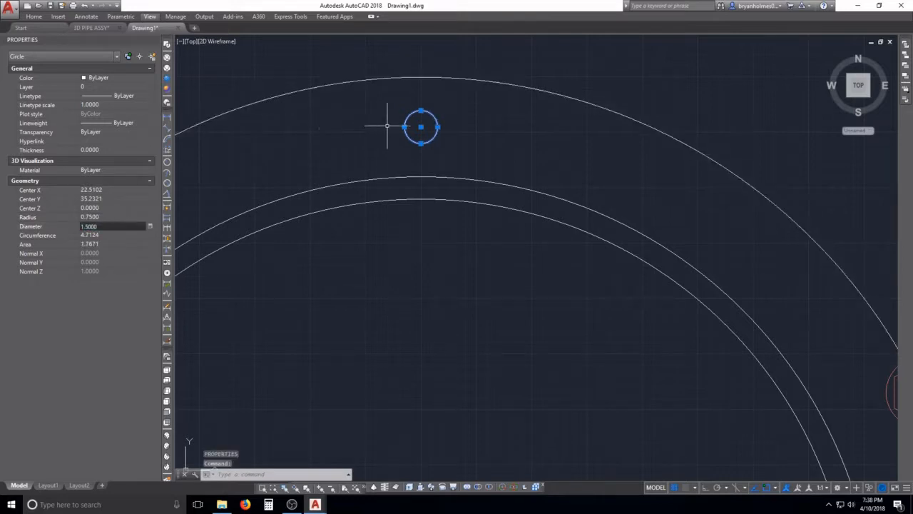
- Compare the bolt-hole circle with the bolt, then close the object properties and clear the selection
scroll(422, 129, down, 3)
scroll(636, 245, up, 5)
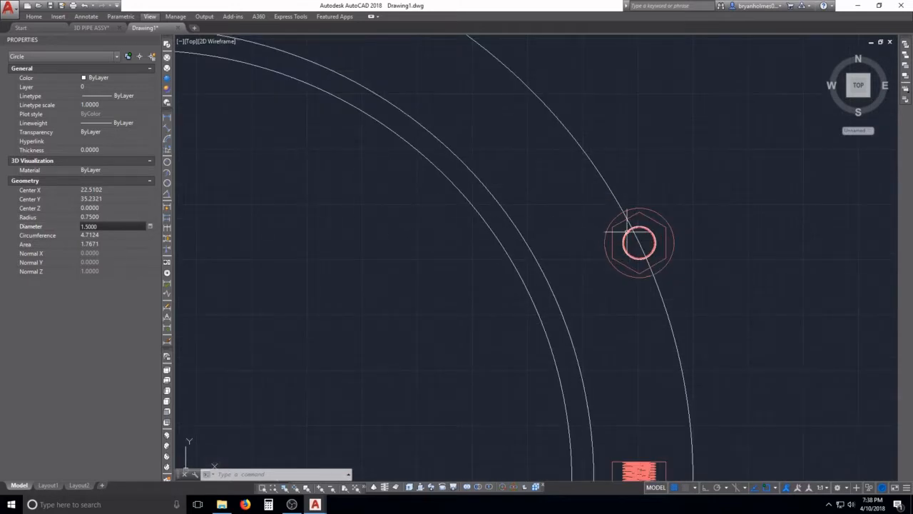
scroll(642, 244, up, 2)
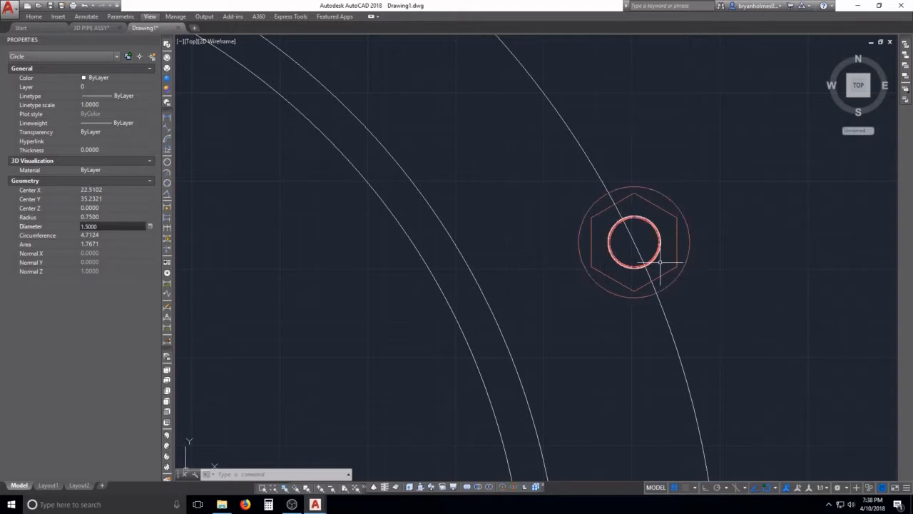
scroll(527, 234, down, 5)
scroll(333, 172, up, 2)
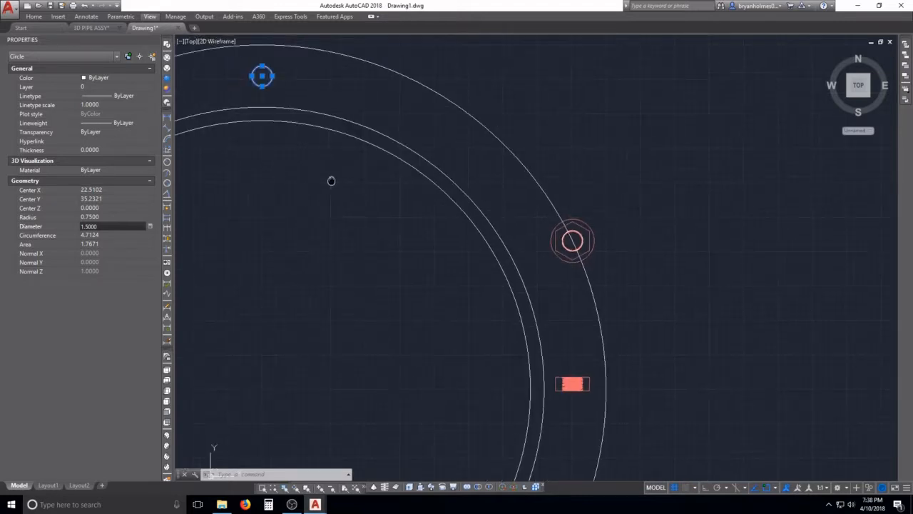
click(154, 40)
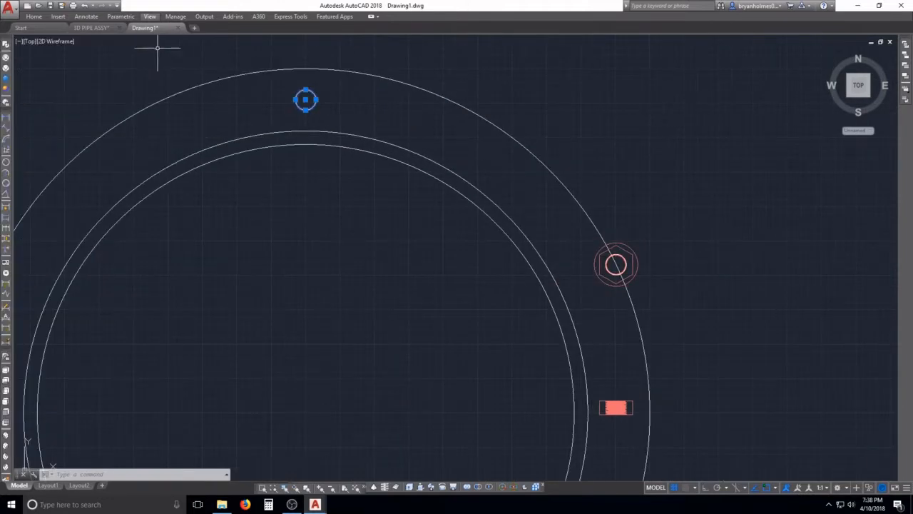
key(Escape)
key(Escape)
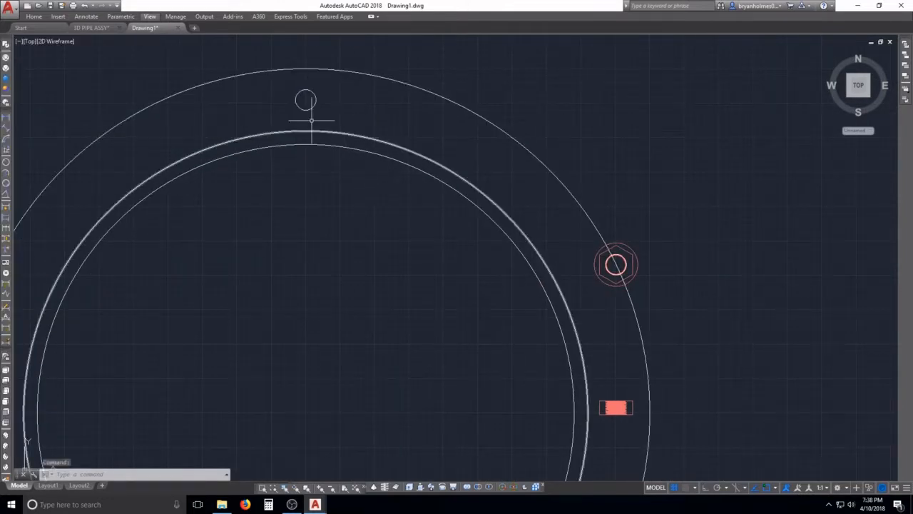
scroll(305, 97, up, 3)
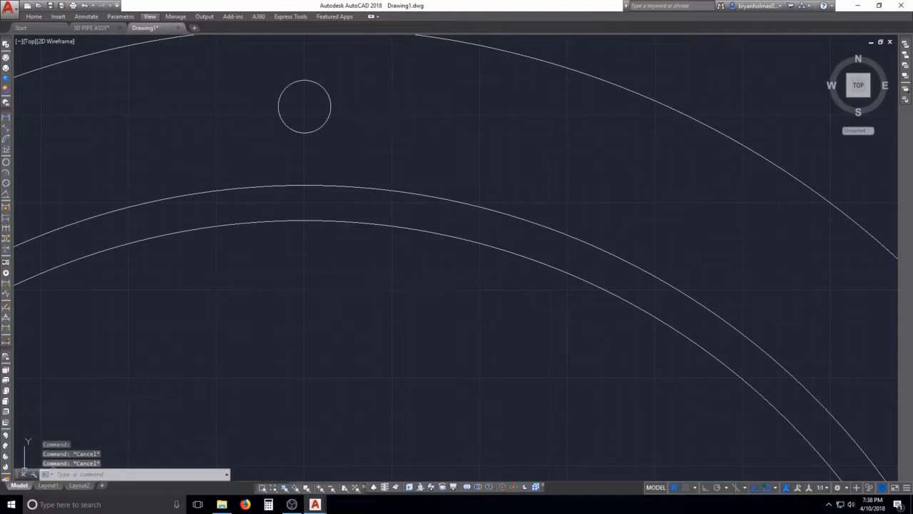
click(345, 121)
click(317, 107)
key(Escape)
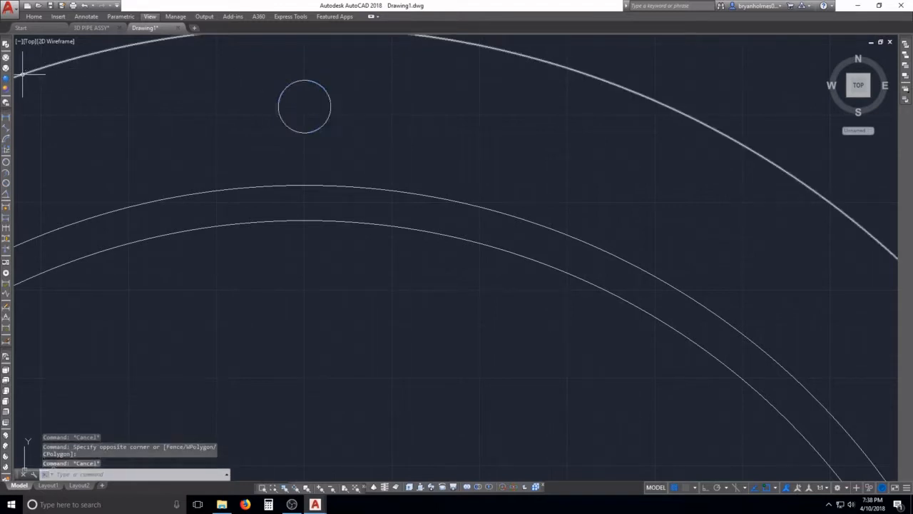
key(Escape)
key(Escape)
- Set the small bolt-hole circle's radius to 1 in its properties, then close the properties
key(ctrl+1)
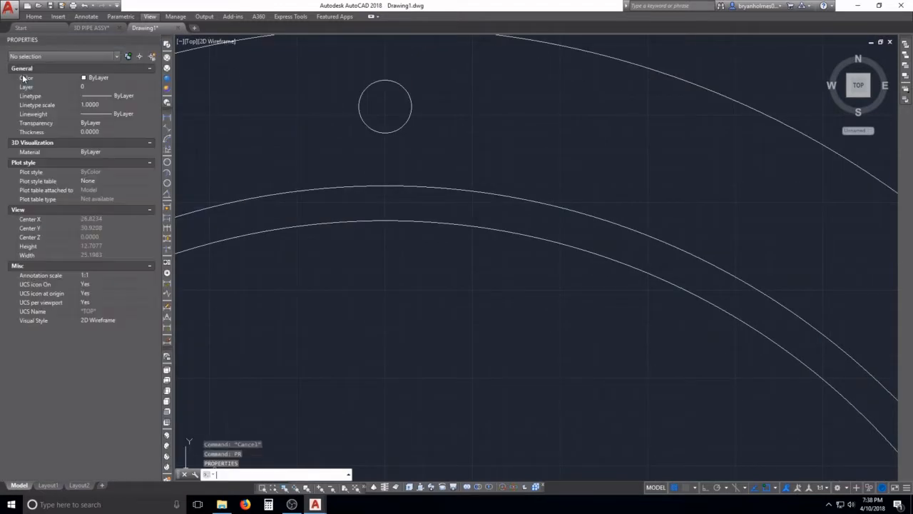
click(393, 139)
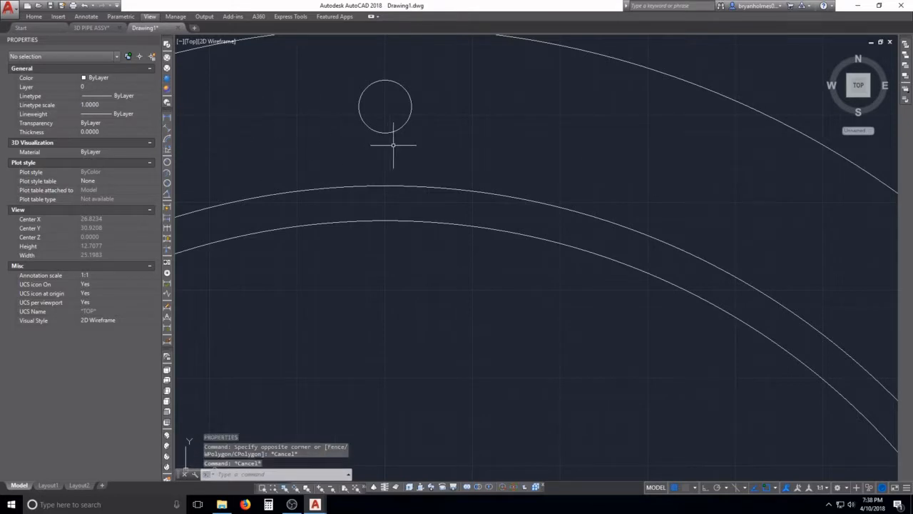
click(379, 116)
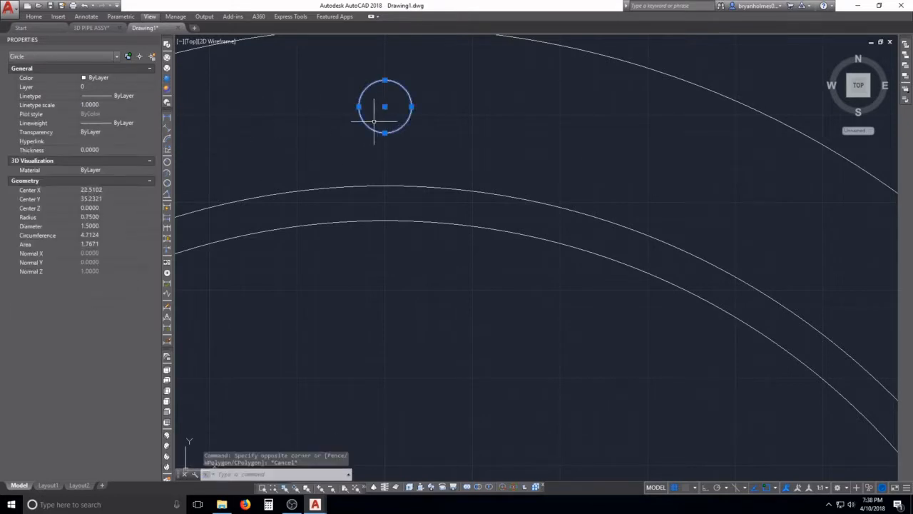
click(105, 216)
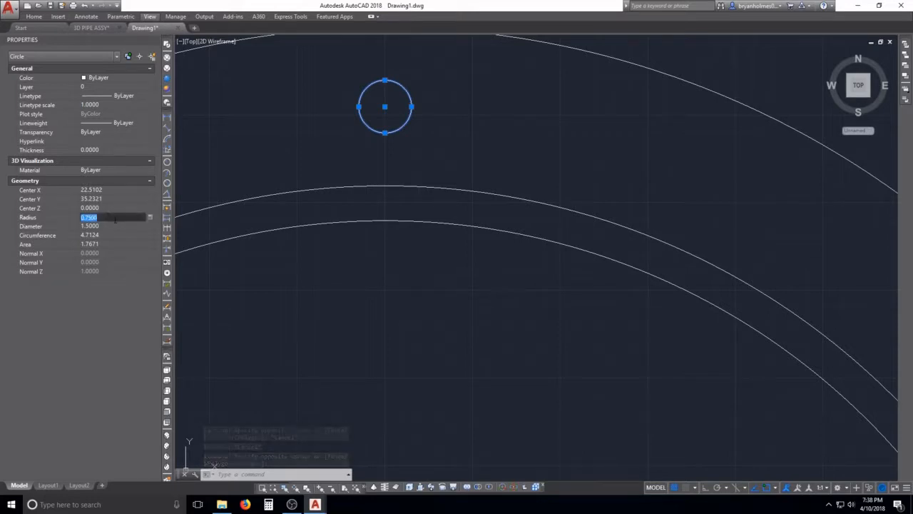
text(1)
key(Return)
key(Escape)
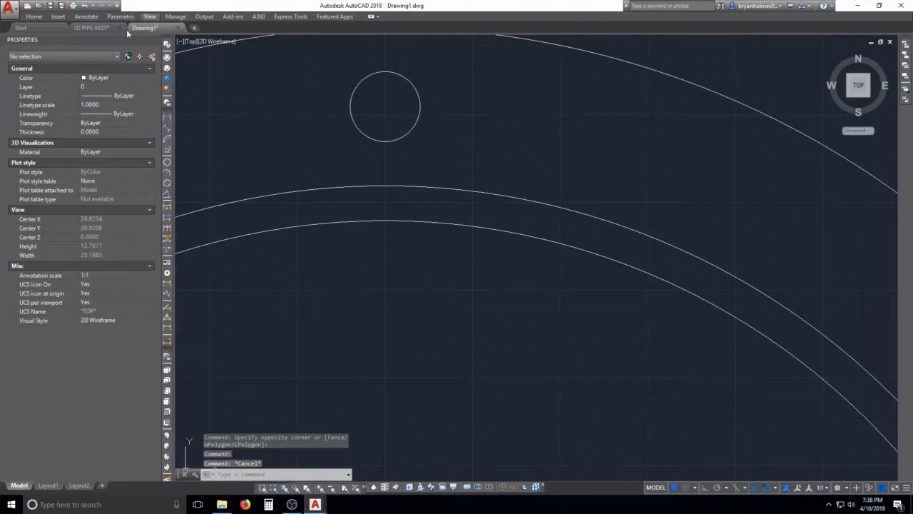
click(154, 40)
- Move the copied bolt, washer and nut horizontally east, well clear of the flange, with ortho mode on
scroll(371, 157, down, 3)
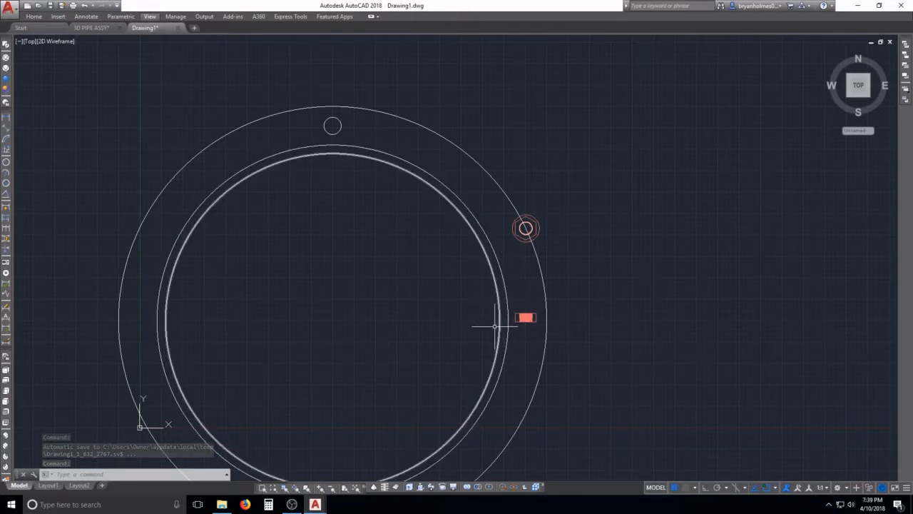
mouse_move(330, 326)
middle_down()
mouse_move(379, 273)
mouse_move(381, 282)
middle_up()
text(m)
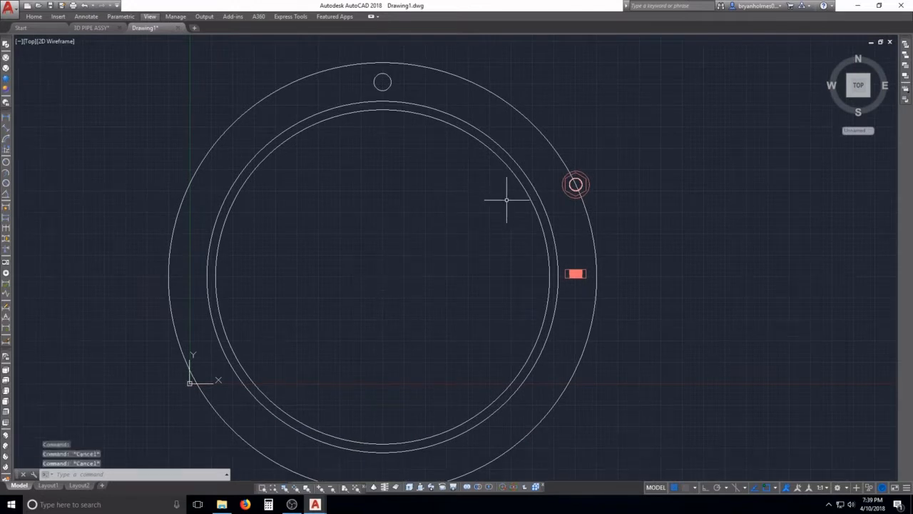
key(Return)
click(469, 158)
click(646, 339)
key(Return)
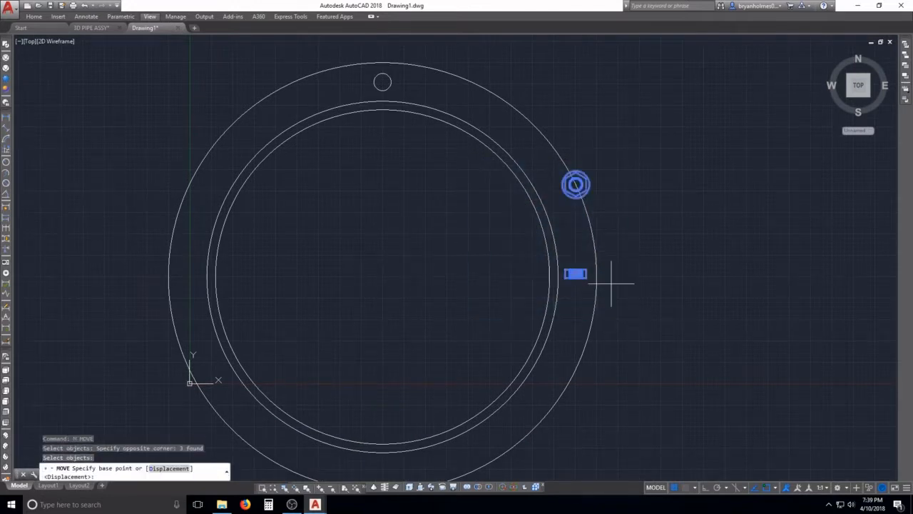
click(595, 248)
key(F8)
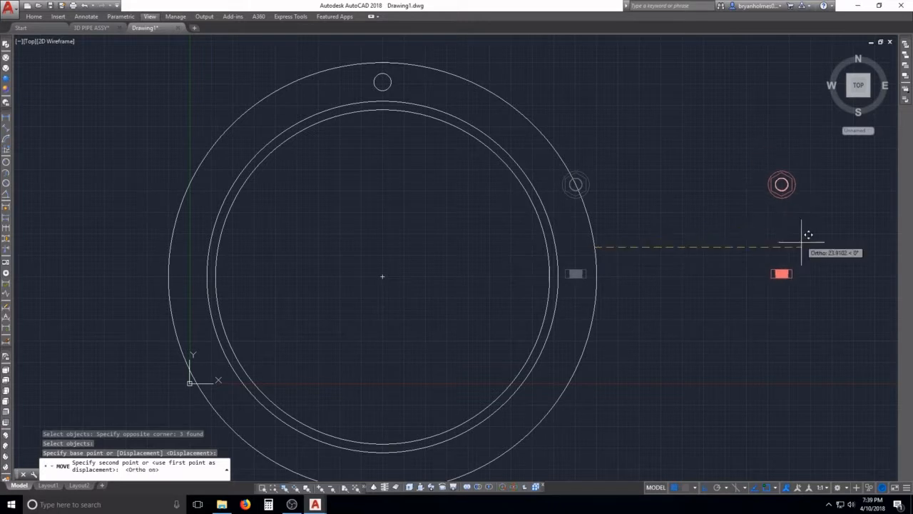
click(813, 249)
key(Escape)
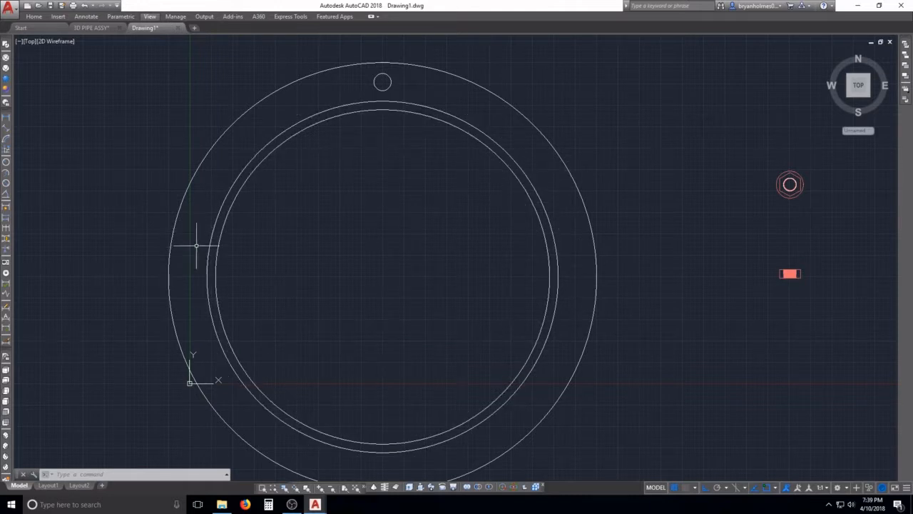
key(Escape)
key(Escape)
key(Escape)
key(Escape)
middle_drag(399, 245, 398, 226)
key(Escape)
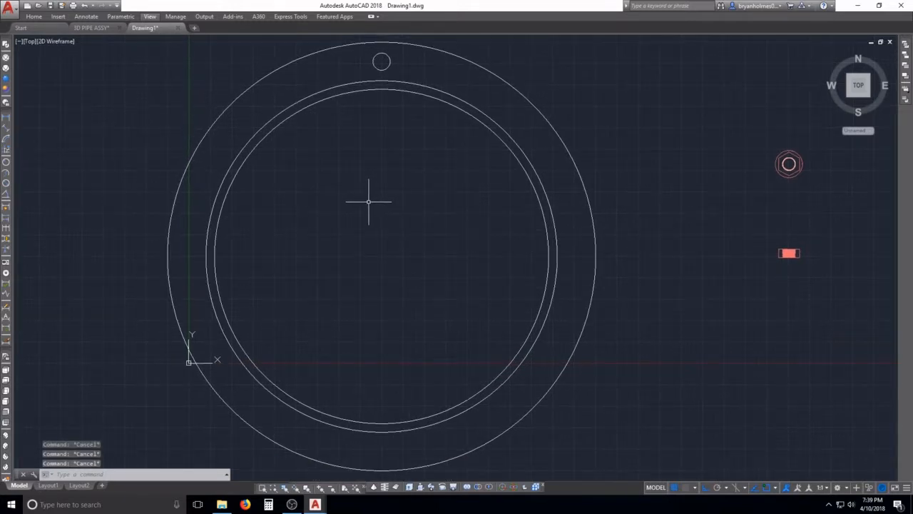
text(AR)
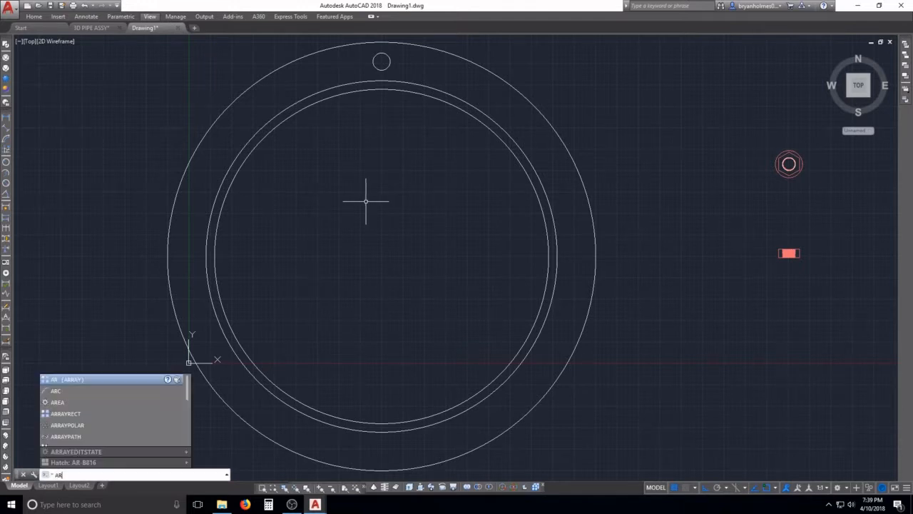
key(Return)
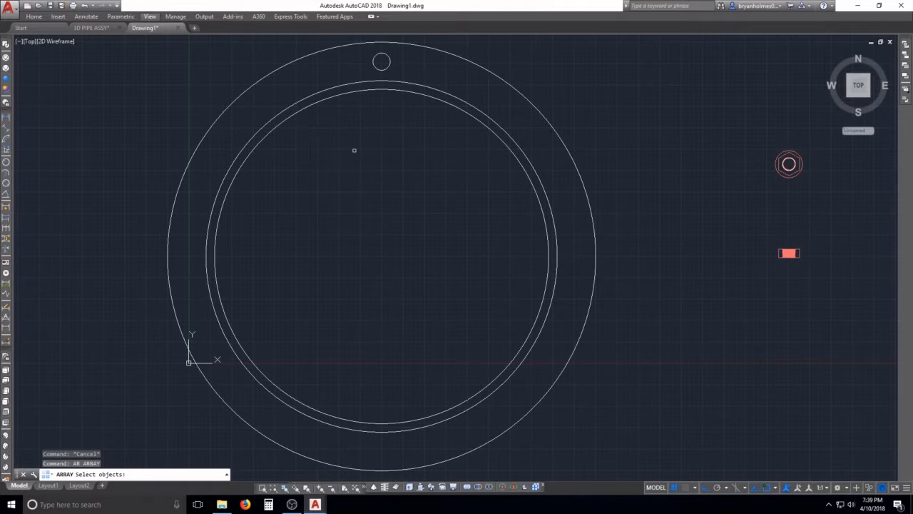
key(Escape)
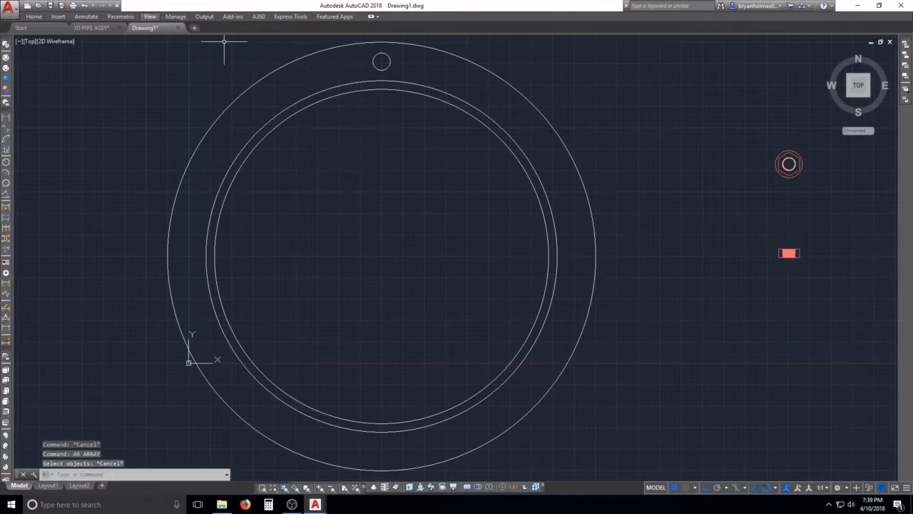
click(40, 19)
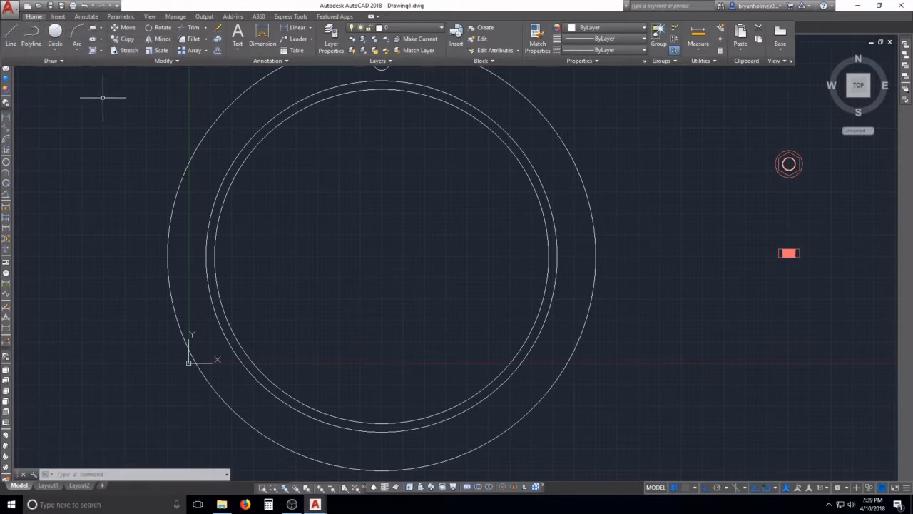
click(32, 18)
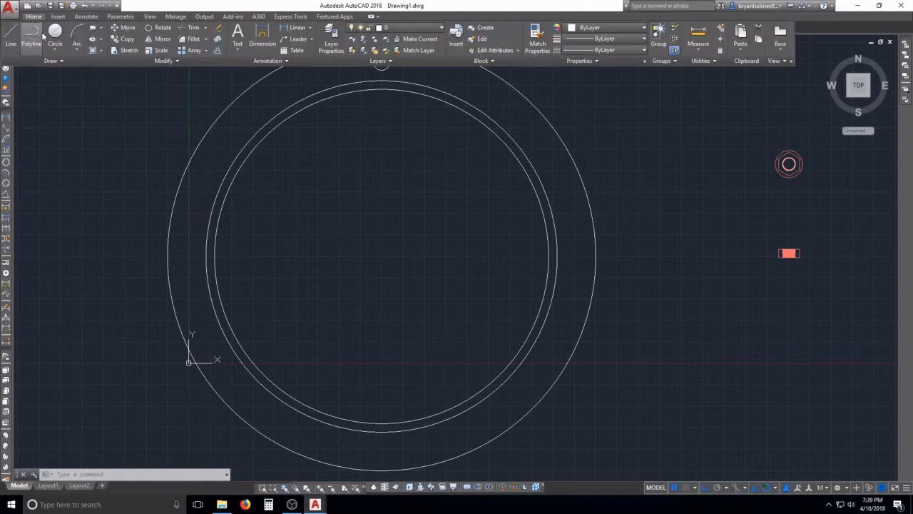
click(206, 50)
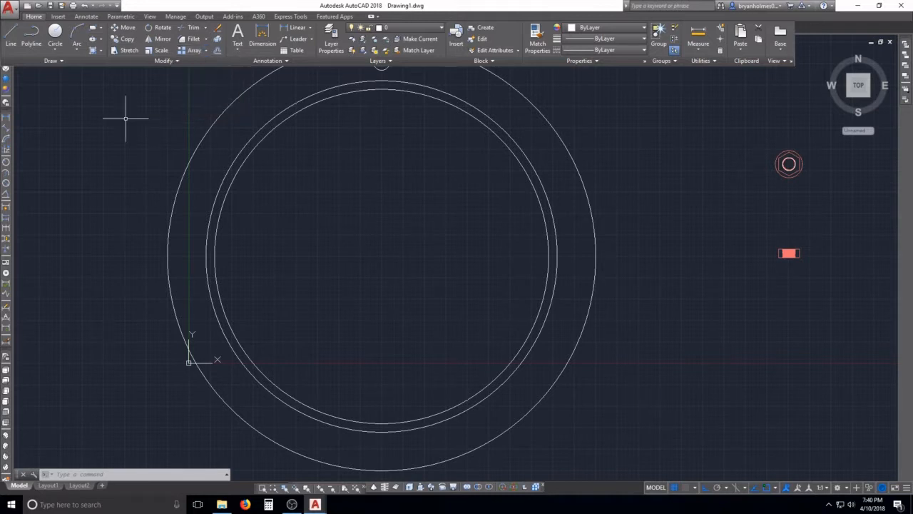
scroll(245, 132, down, 1)
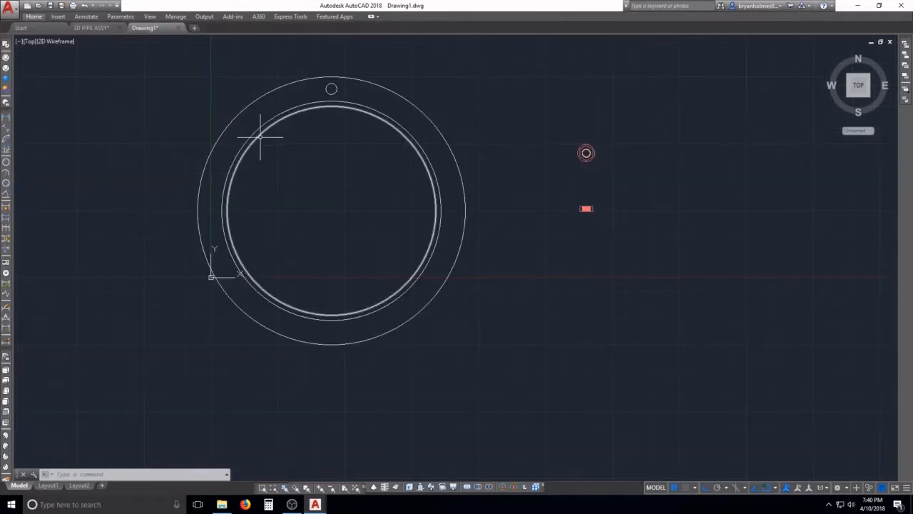
scroll(257, 136, up, 1)
key(Escape)
key(Escape)
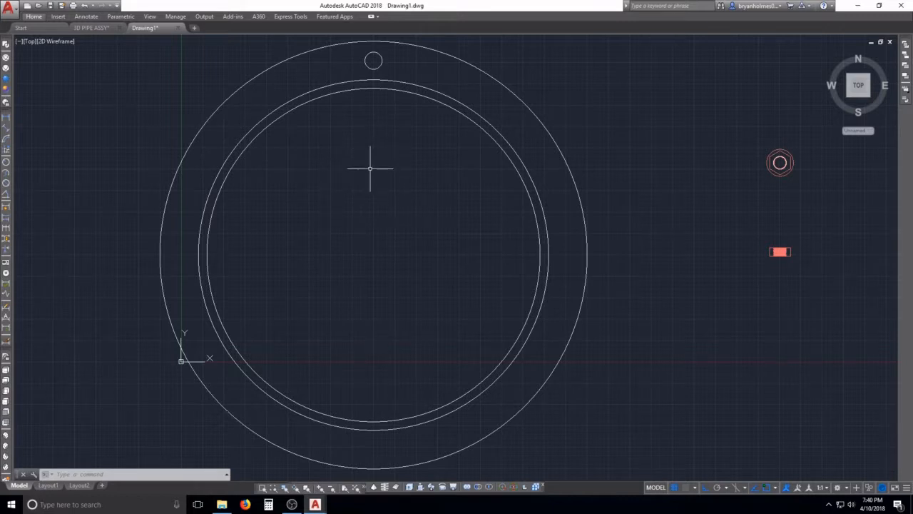
- Create a polar array of the small bolt-hole circle around the flange's centre point
middle_drag(386, 183, 406, 181)
key(Escape)
key(Escape)
key(Escape)
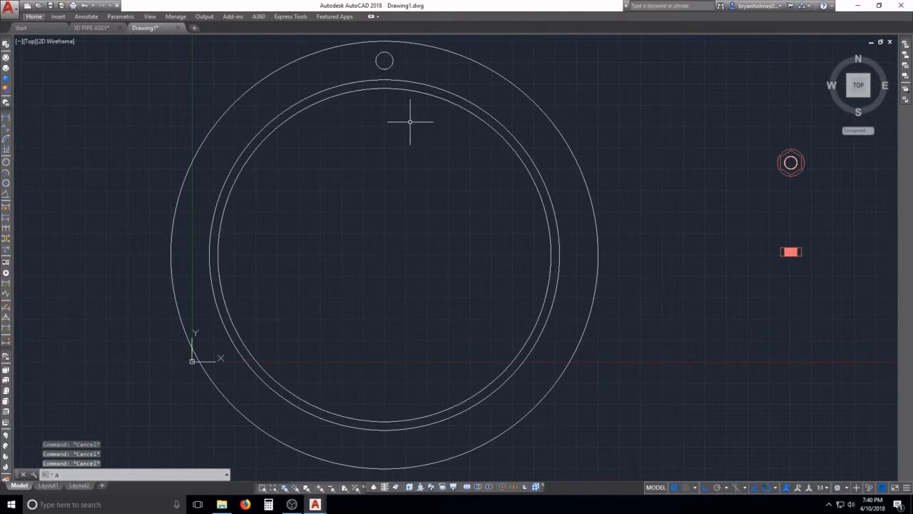
text(ar)
key(Return)
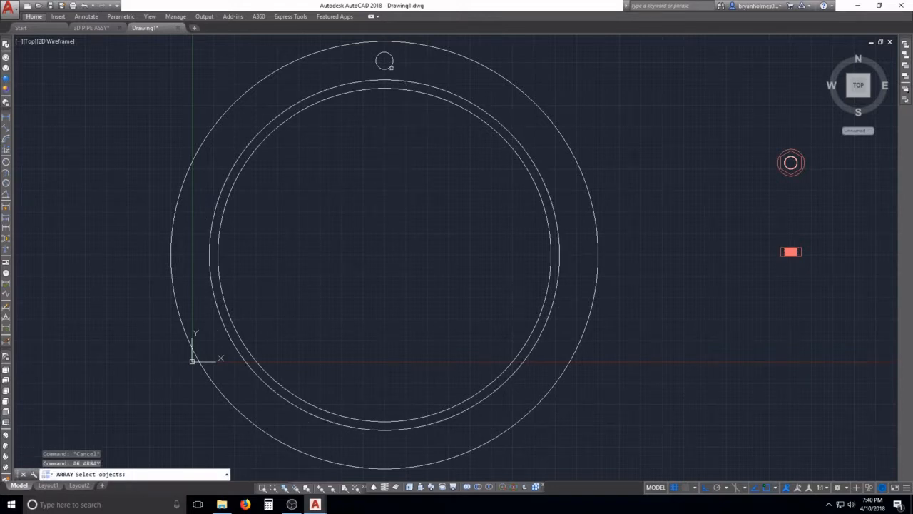
click(391, 66)
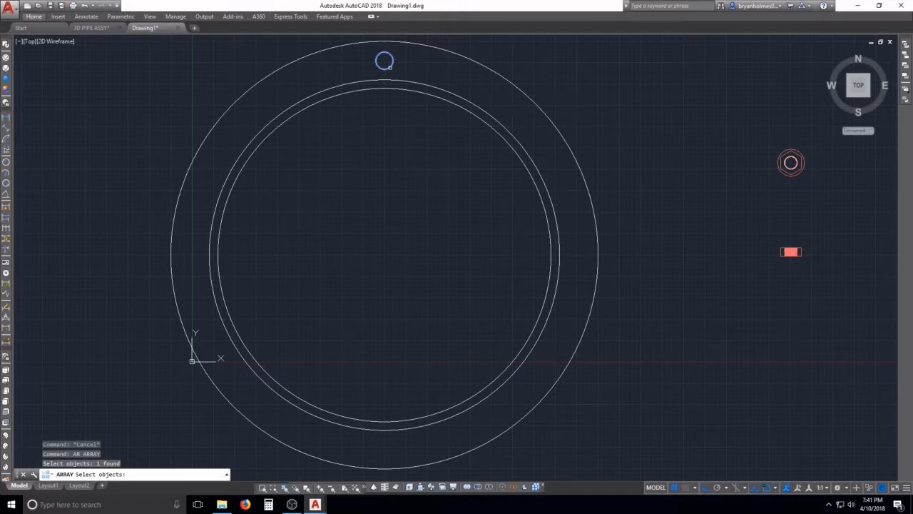
key(Return)
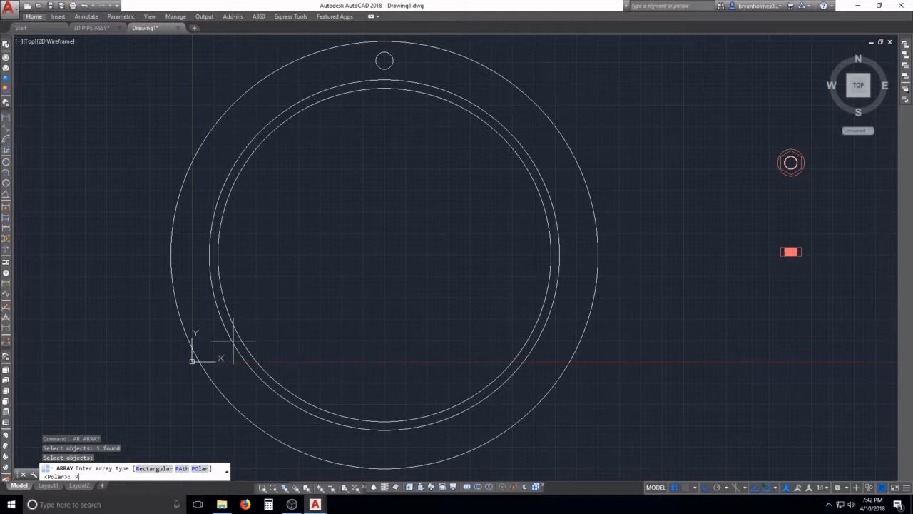
key(Return)
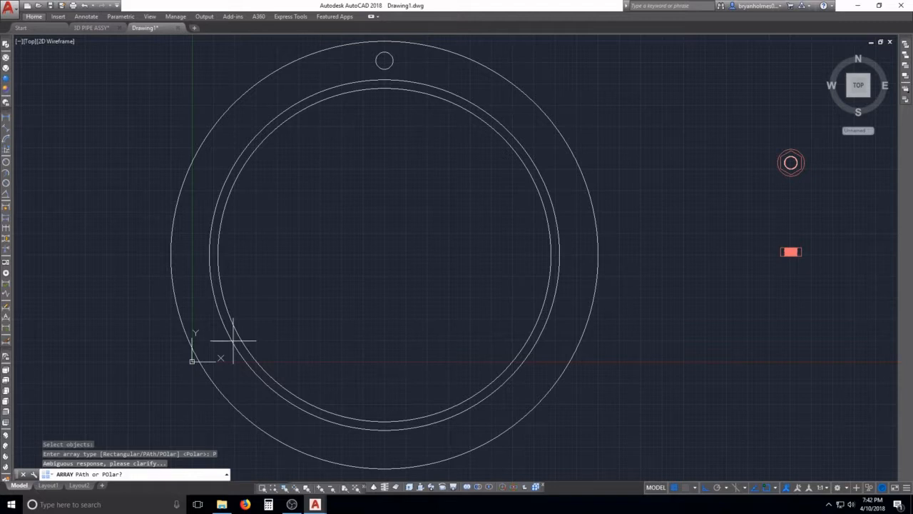
text(PO)
key(Return)
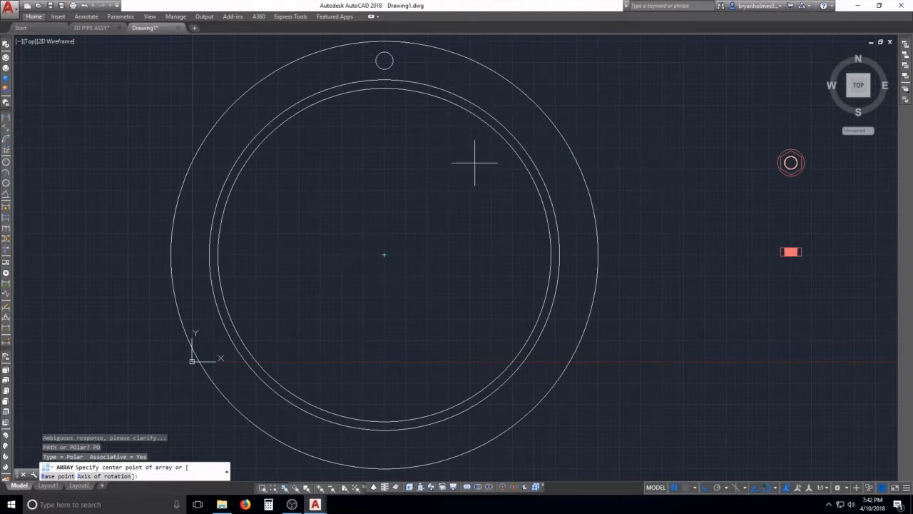
click(384, 254)
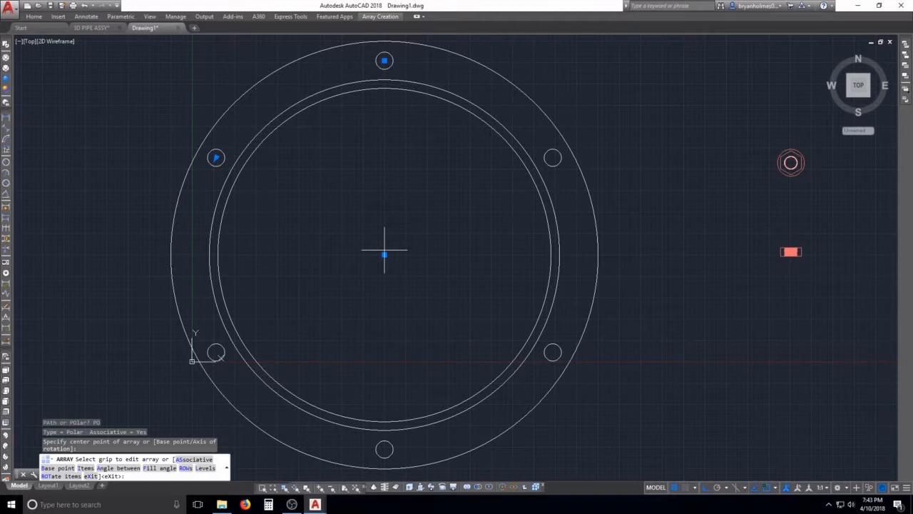
- Set the number of items in the polar bolt-hole array to 30 and finish the array
key(Return)
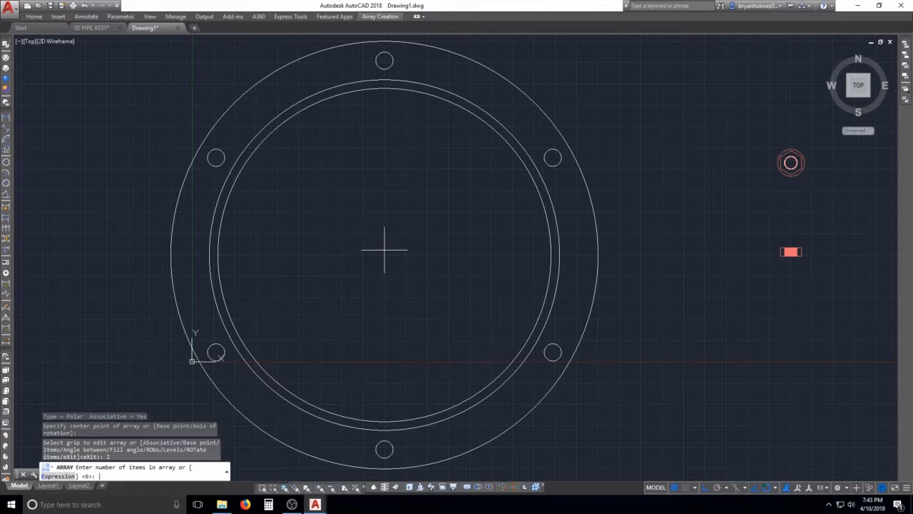
text(30)
key(Return)
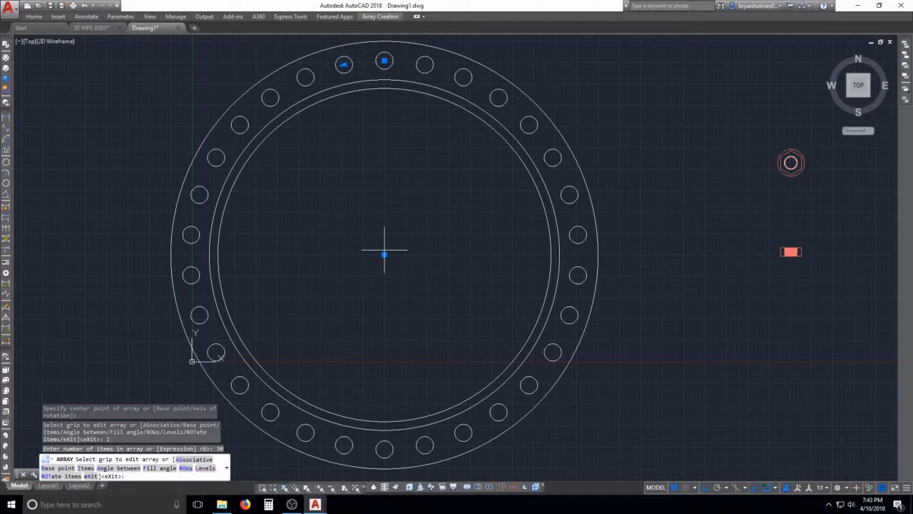
key(Return)
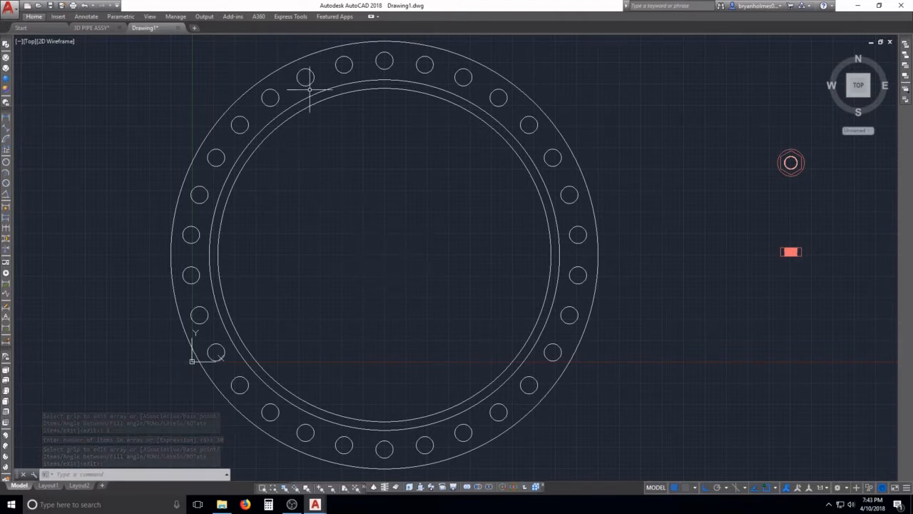
key(Escape)
key(Escape)
key(Escape)
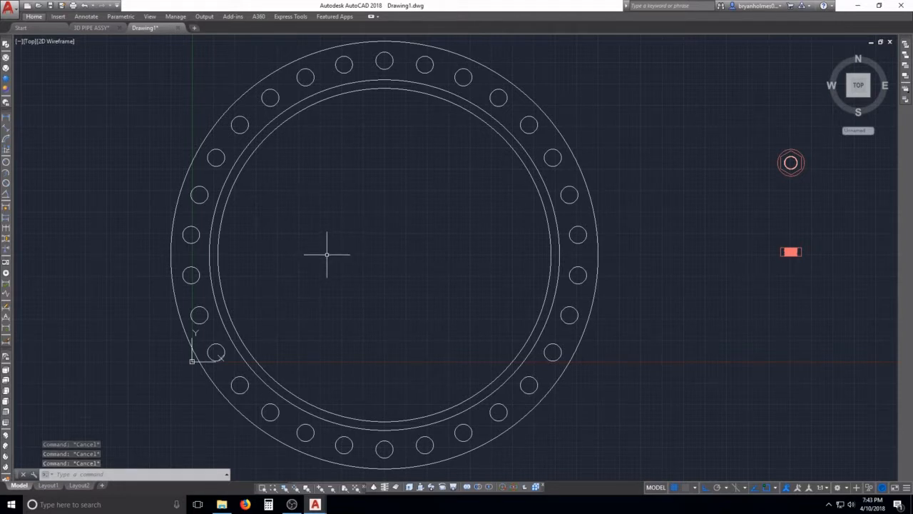
click(352, 65)
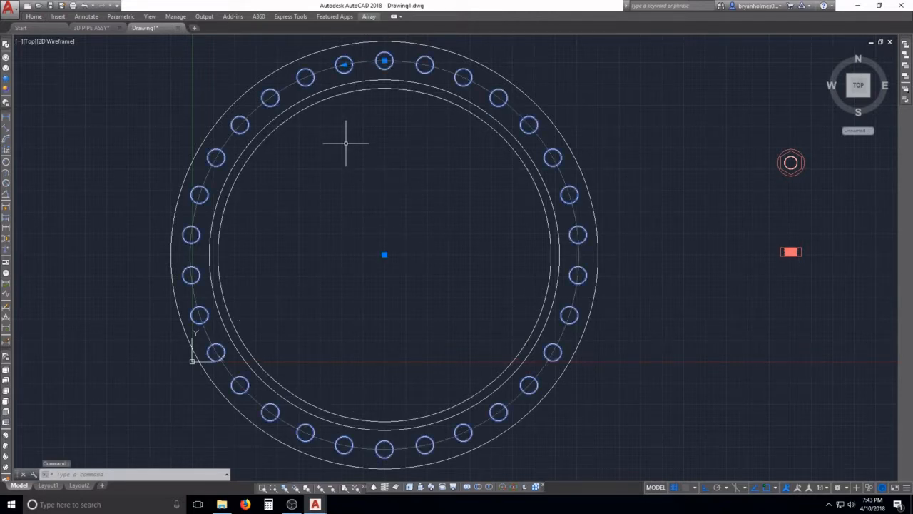
click(344, 64)
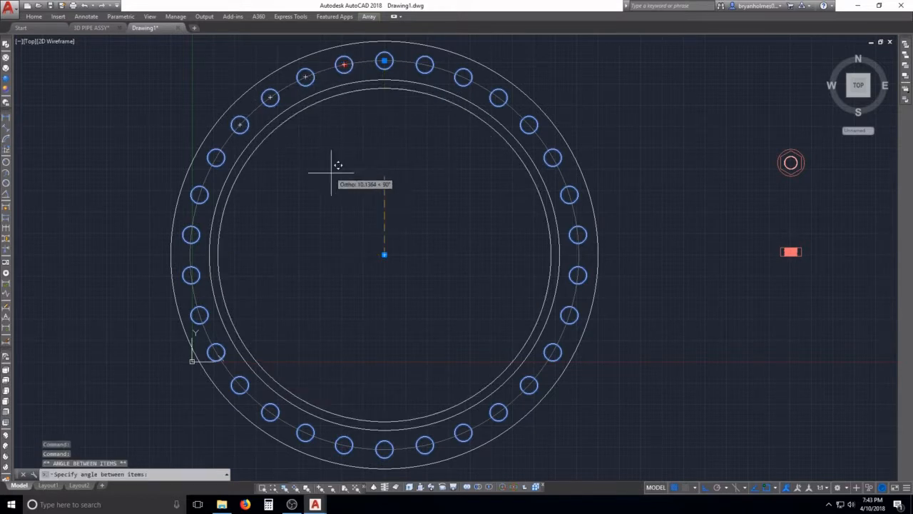
key(Escape)
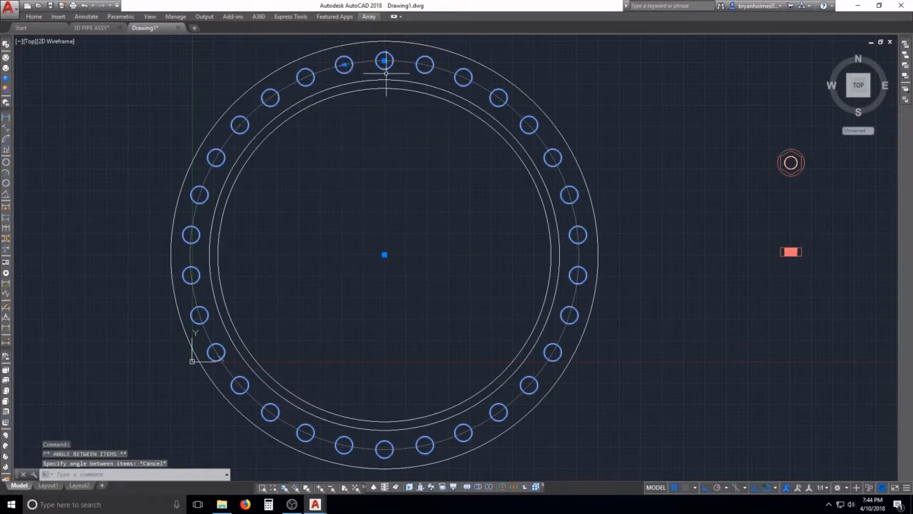
key(Escape)
click(344, 64)
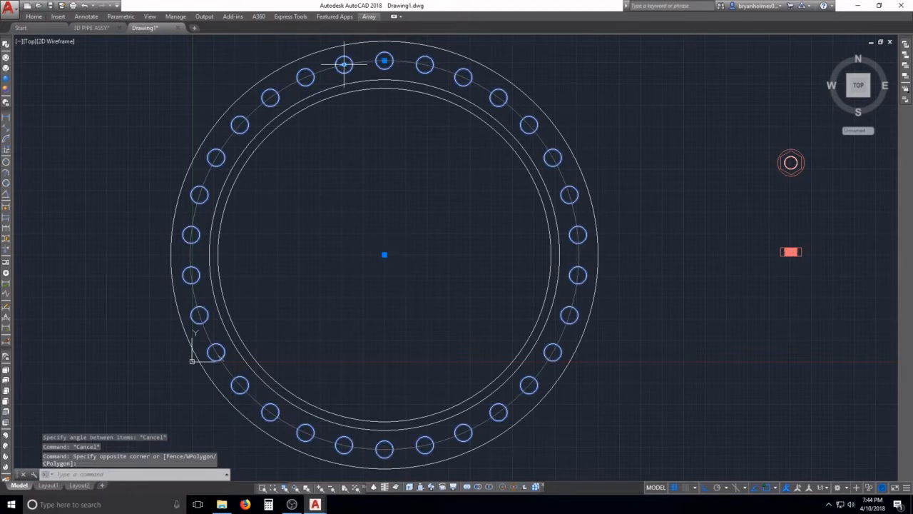
click(344, 64)
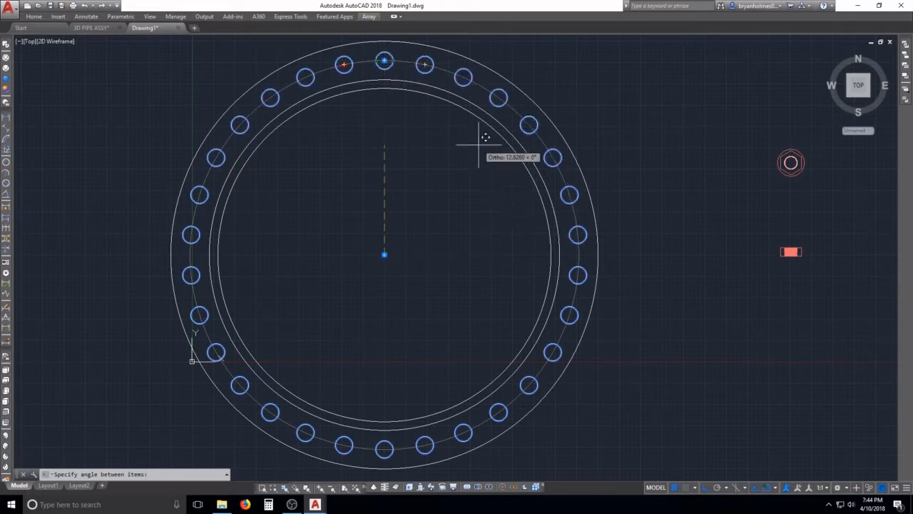
key(Escape)
key(Escape)
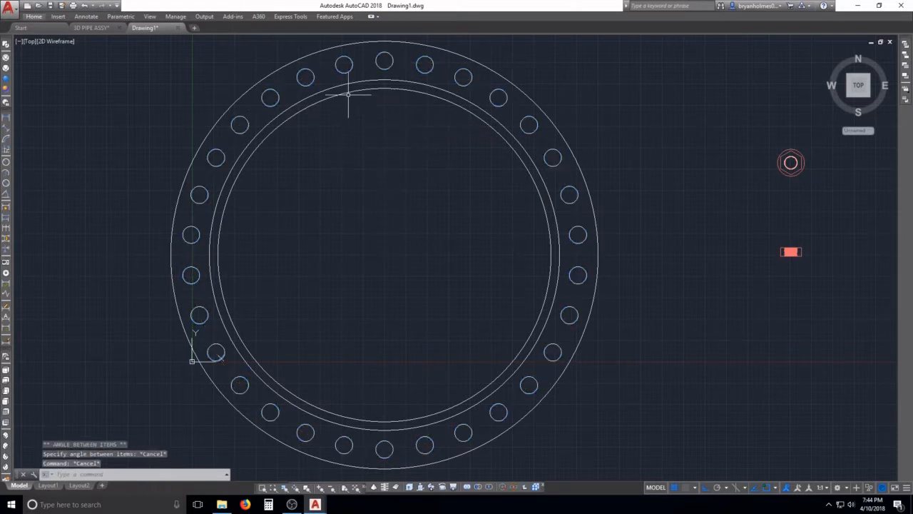
click(304, 76)
key(Escape)
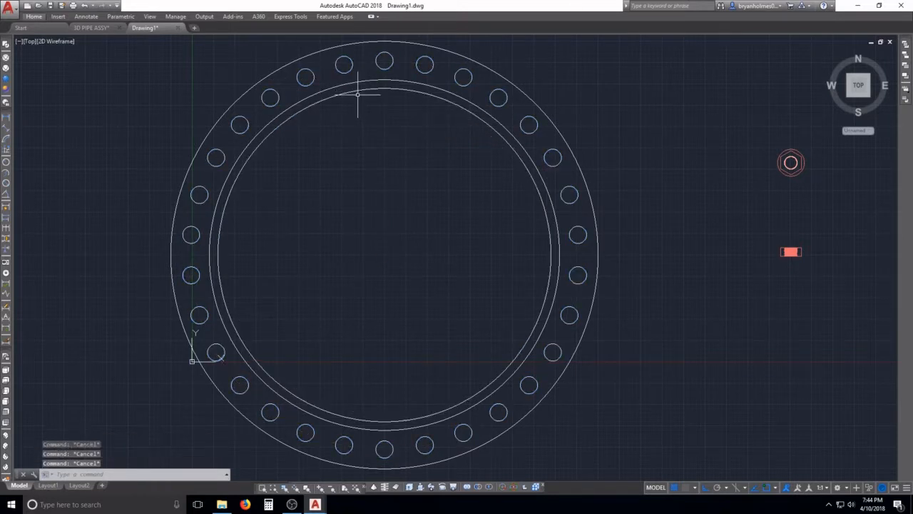
- Explode the polar bolt-hole array into individual circles
text(x)
key(Return)
click(362, 46)
click(290, 96)
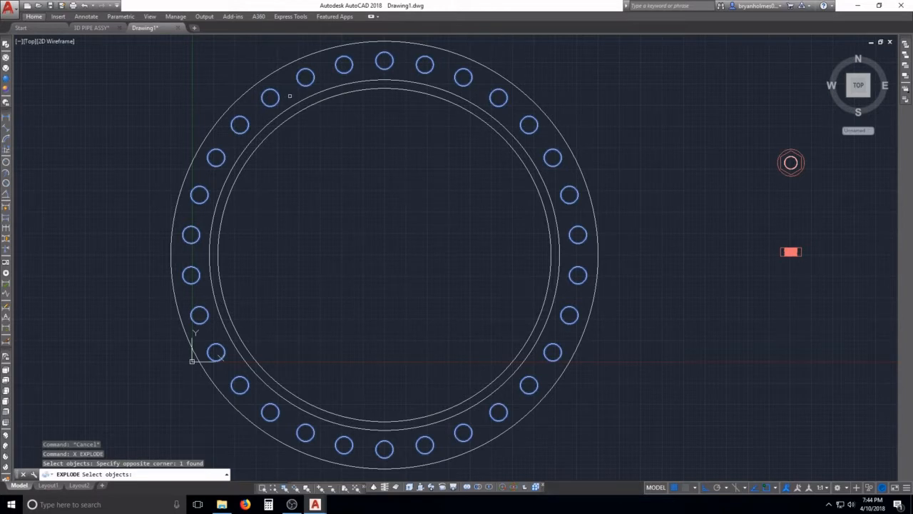
key(Return)
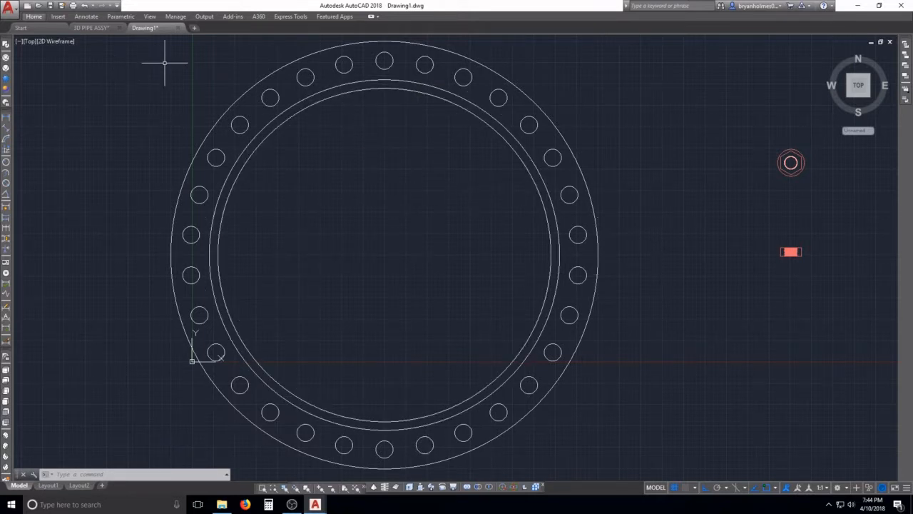
scroll(499, 259, down, 2)
scroll(495, 265, up, 2)
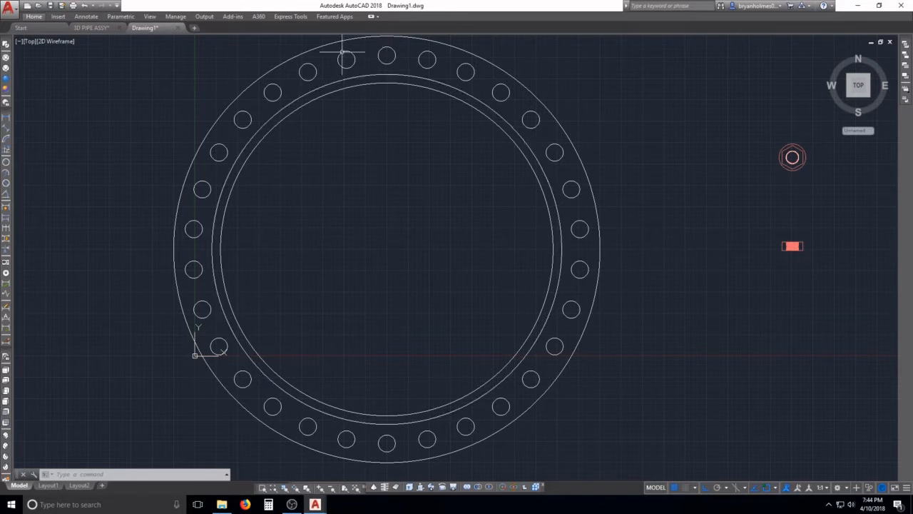
click(346, 220)
key(Escape)
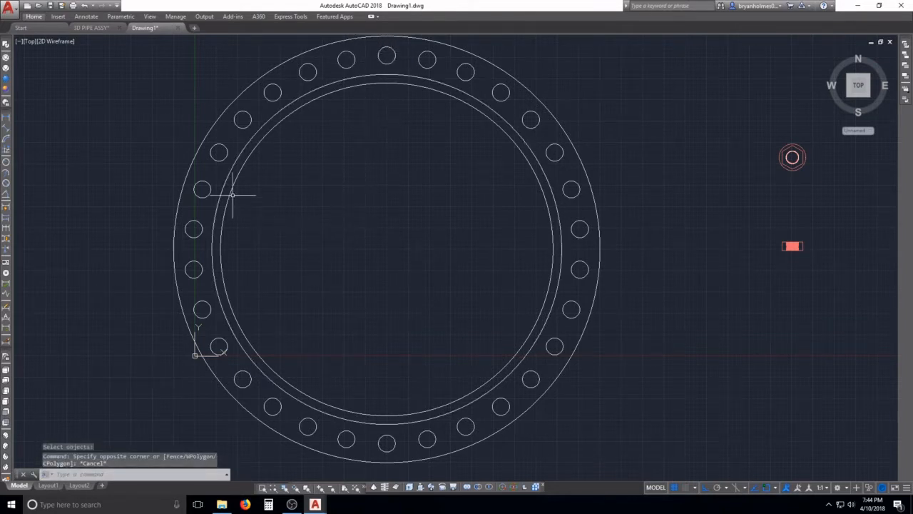
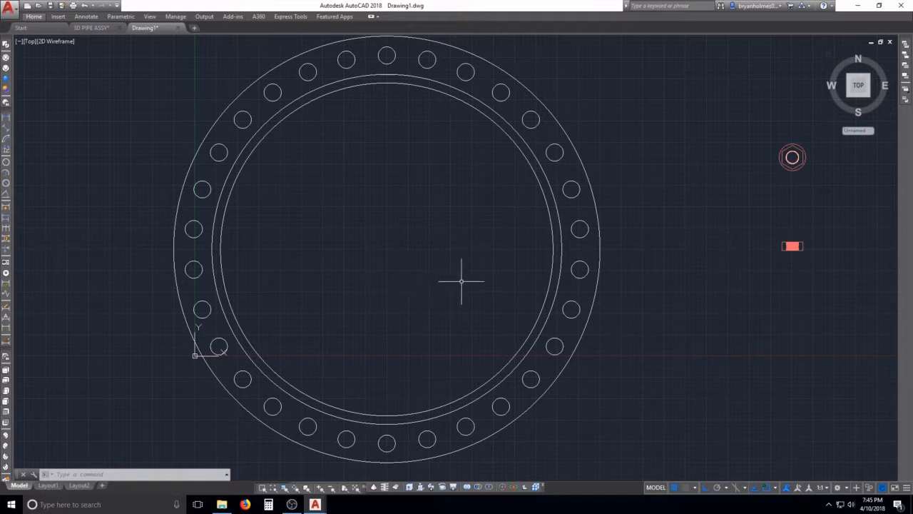
middle_drag(403, 278, 440, 279)
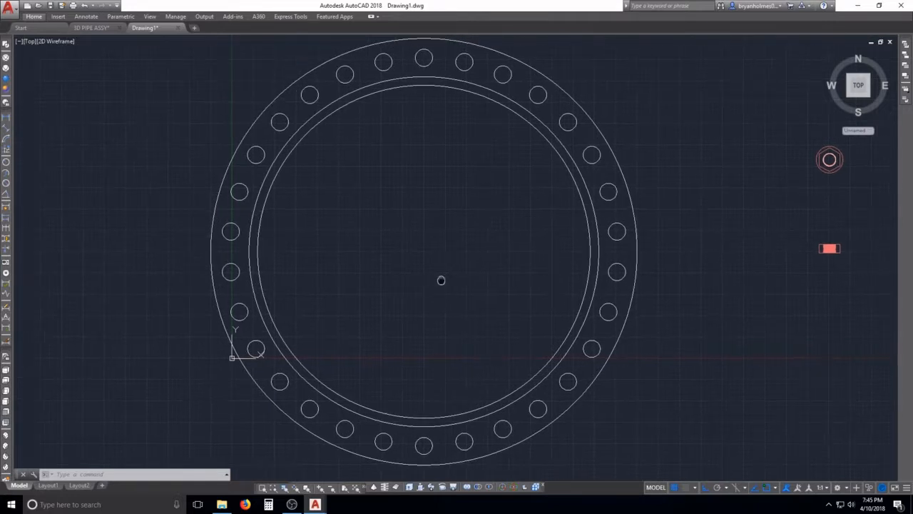
click(151, 188)
key(Escape)
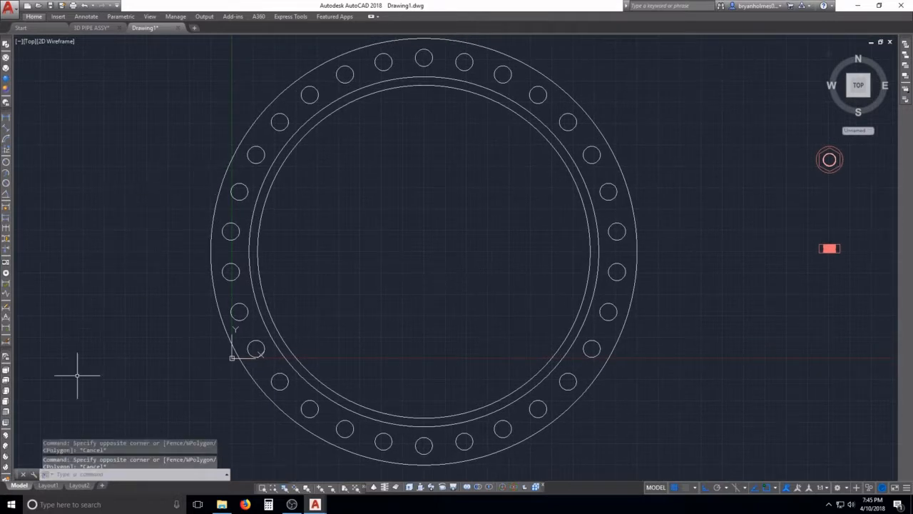
- Switch the model to the southwest isometric view
click(6, 437)
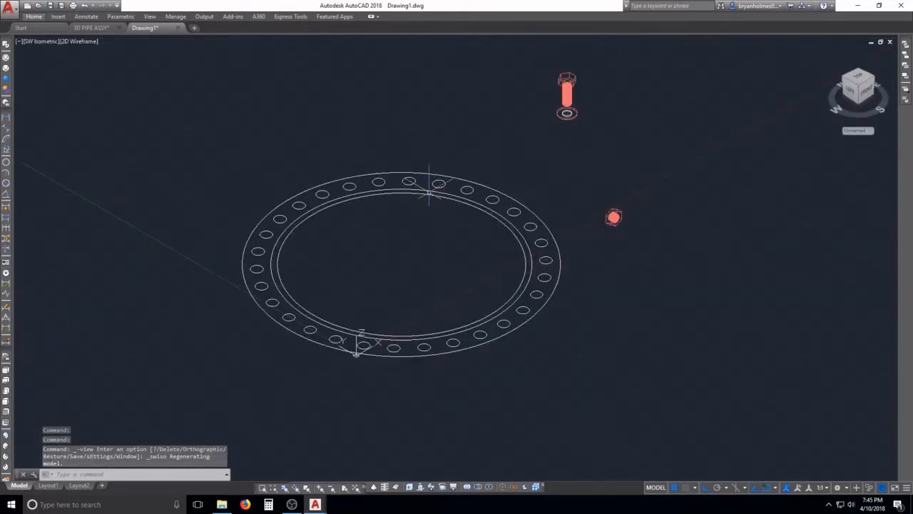
key(Escape)
key(Escape)
key(Escape)
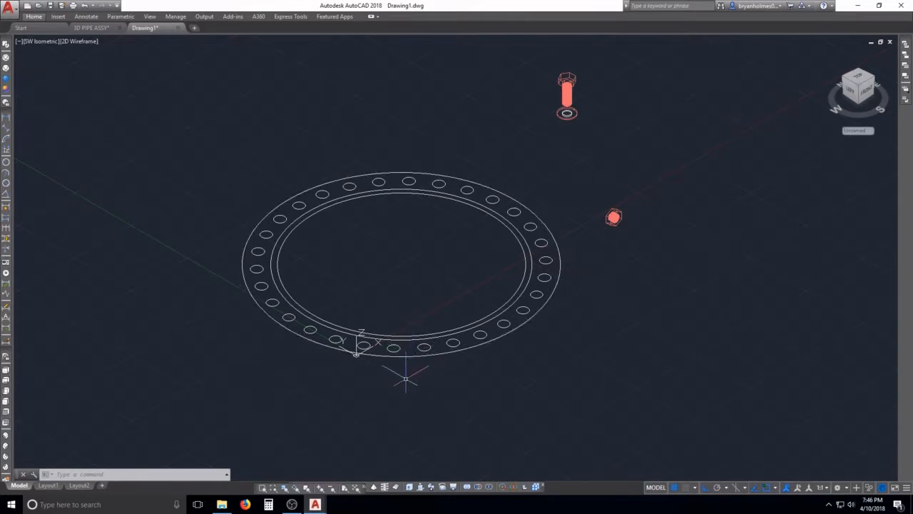
key(Escape)
key(Escape)
key(Escape)
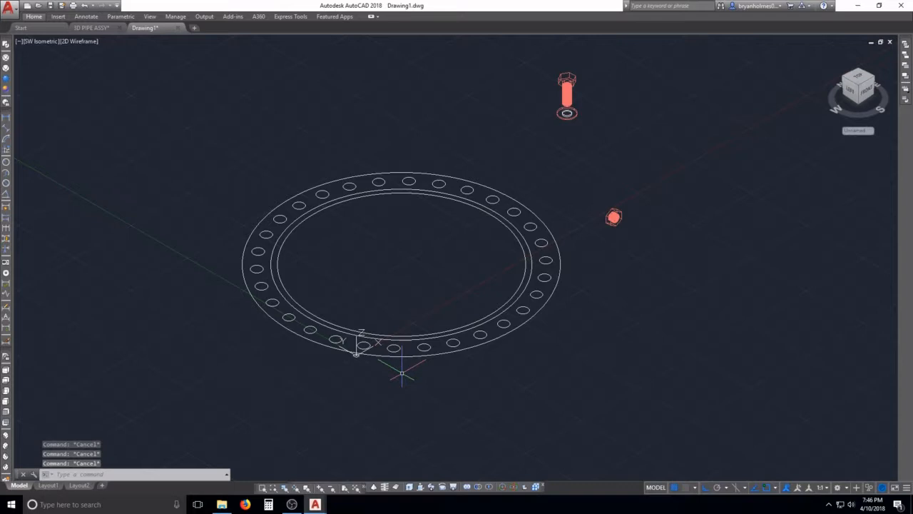
- Presspull the flange ring area around the bolt holes to a height of 1
text(press)
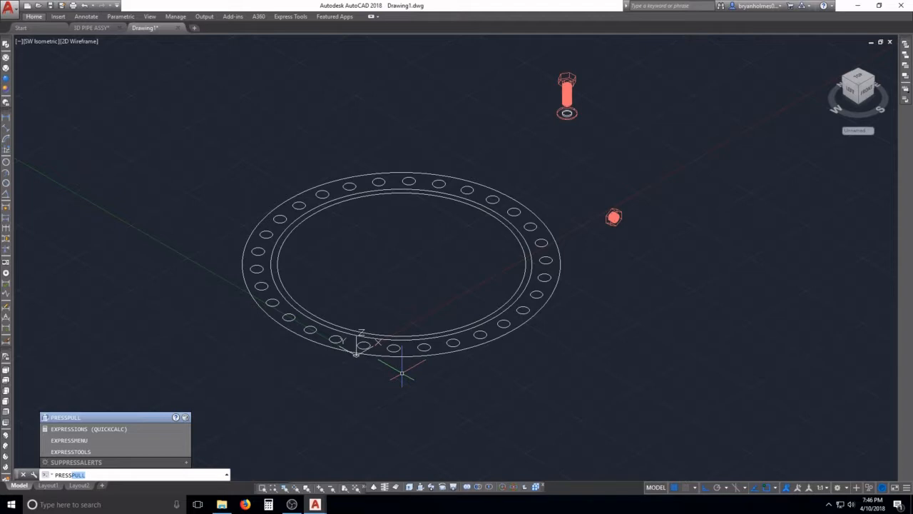
key(Return)
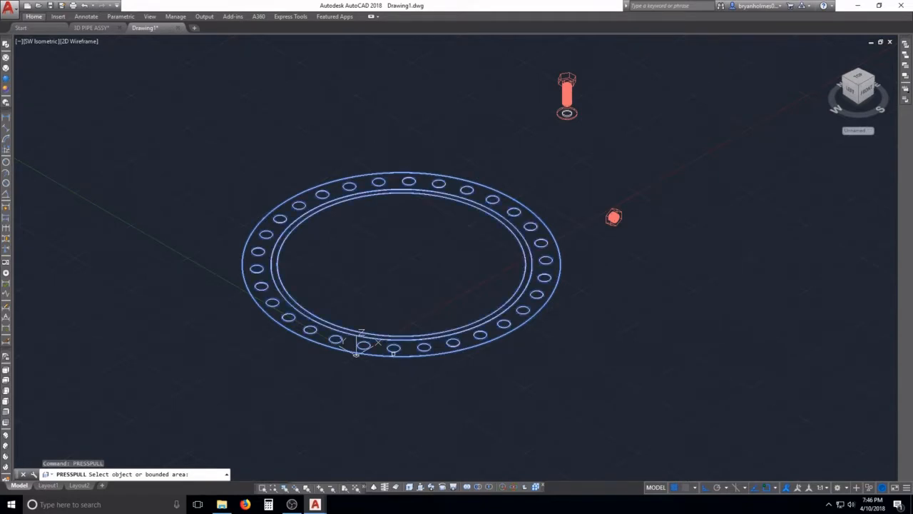
click(393, 351)
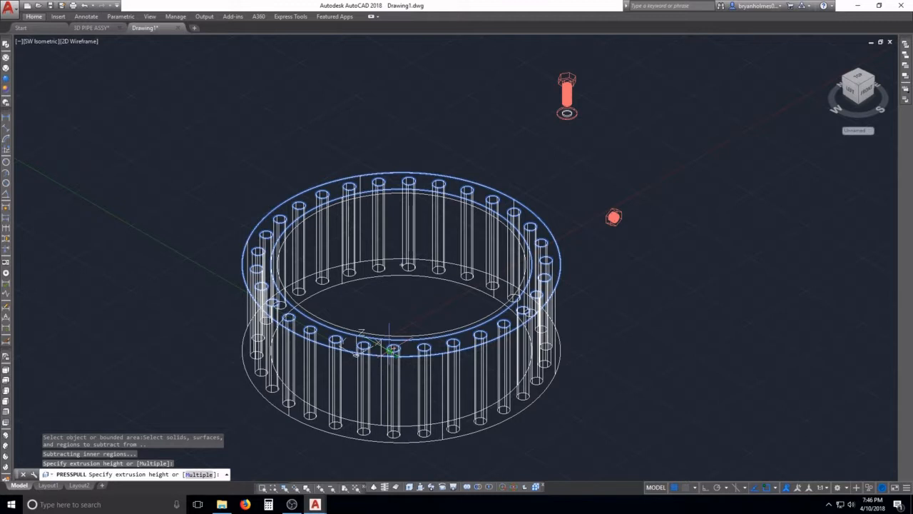
scroll(375, 353, up, 3)
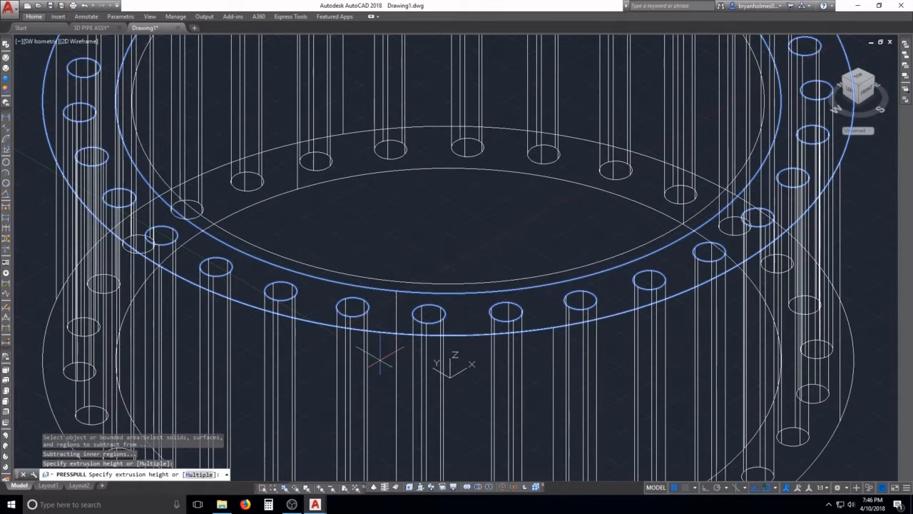
text(1)
key(Return)
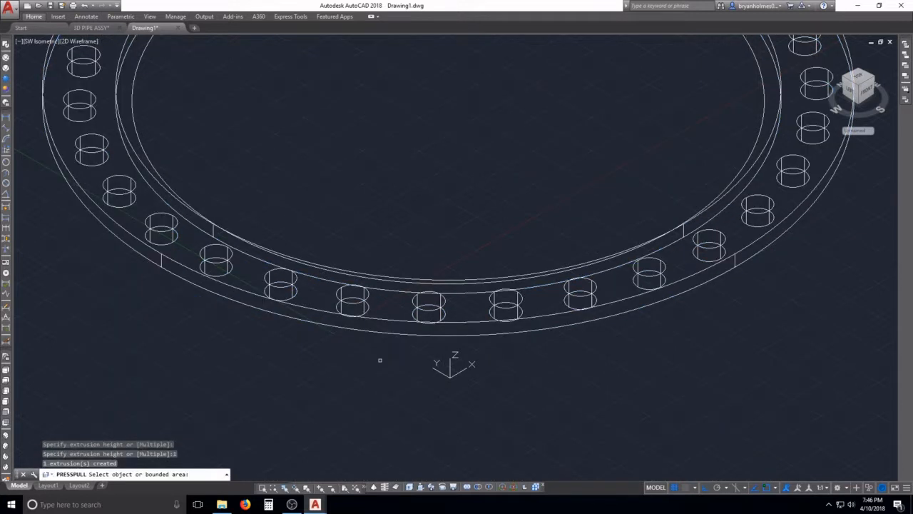
scroll(380, 359, down, 5)
key(Escape)
scroll(431, 193, up, 5)
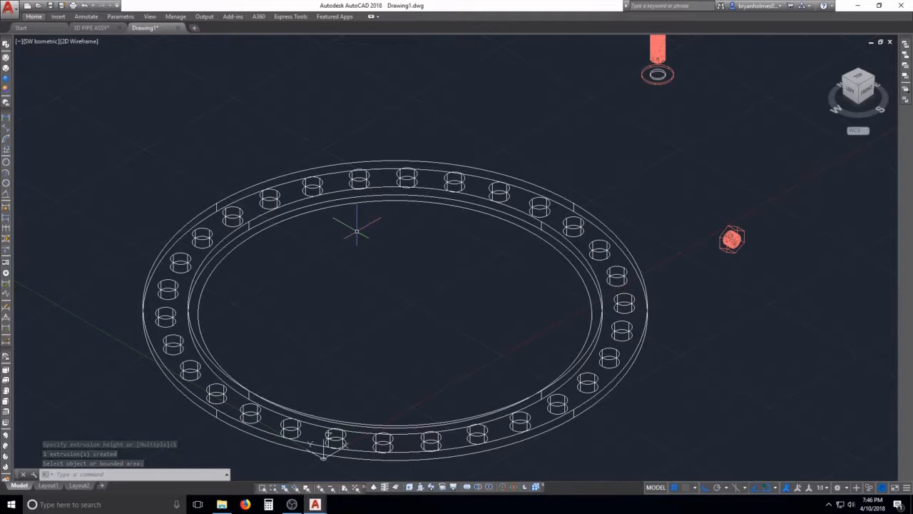
- Display the model in the Realistic visual style
scroll(368, 236, down, 4)
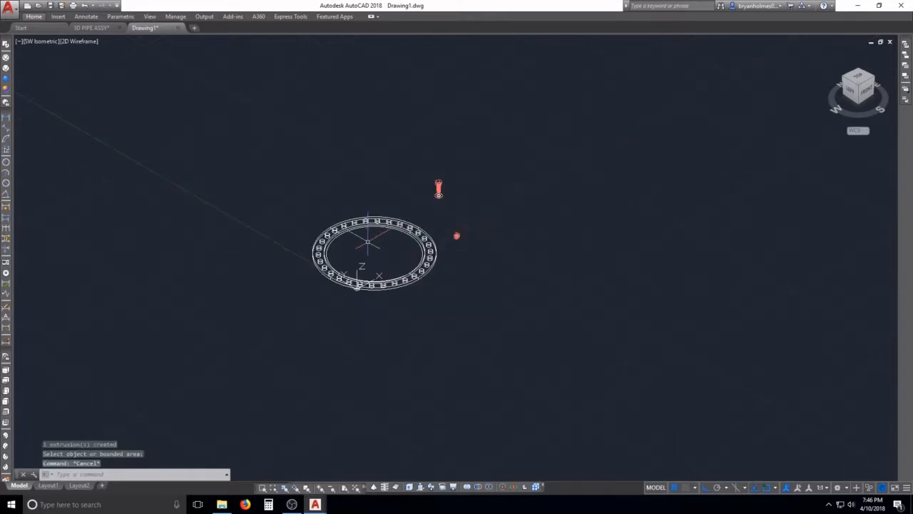
scroll(368, 235, up, 4)
key(Escape)
key(Escape)
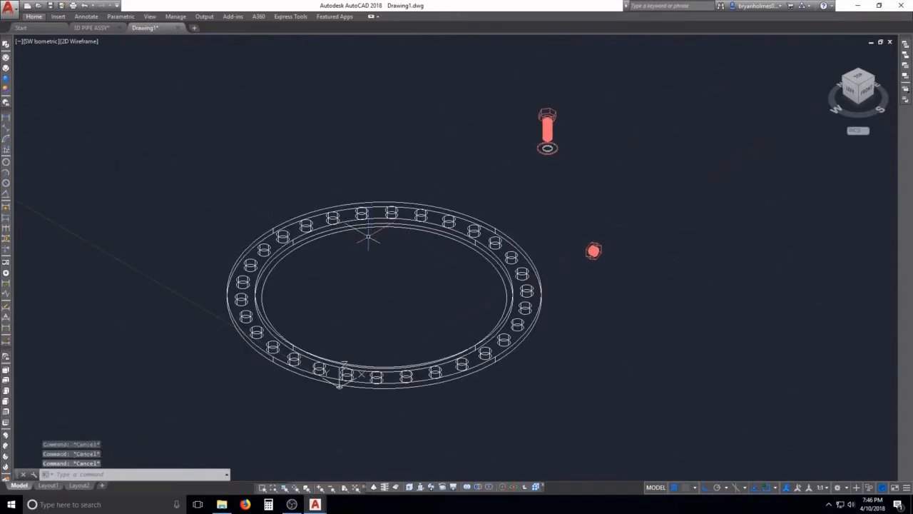
click(6, 86)
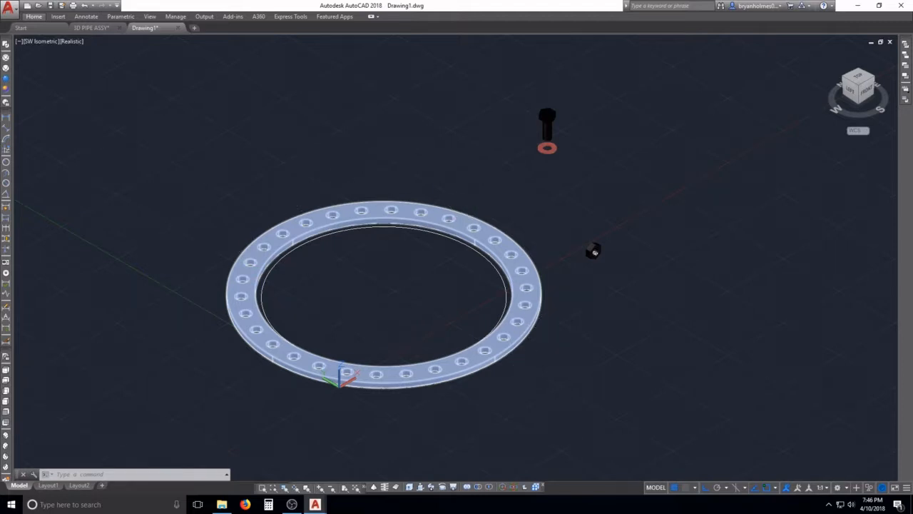
key(Escape)
key(Escape)
- Move the flange solid 60 units along the positive Y direction, away from its construction circles
text(m)
key(Return)
click(410, 282)
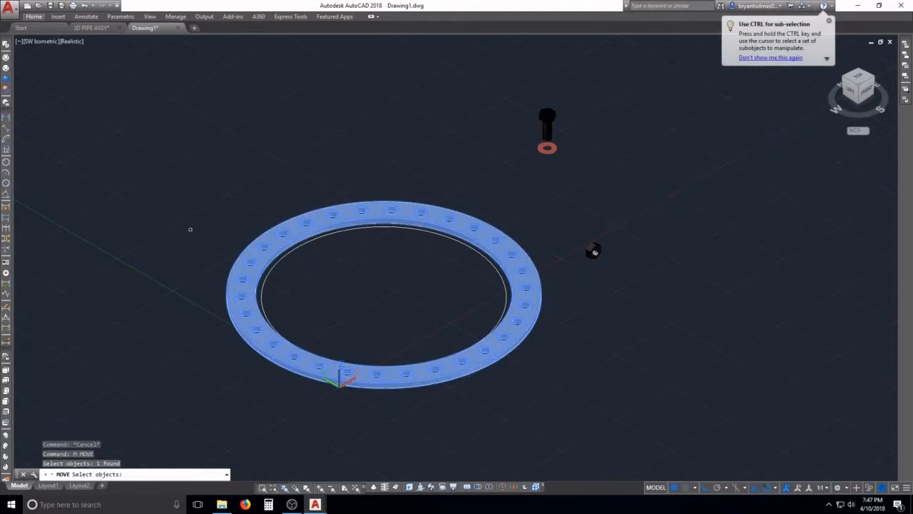
key(Return)
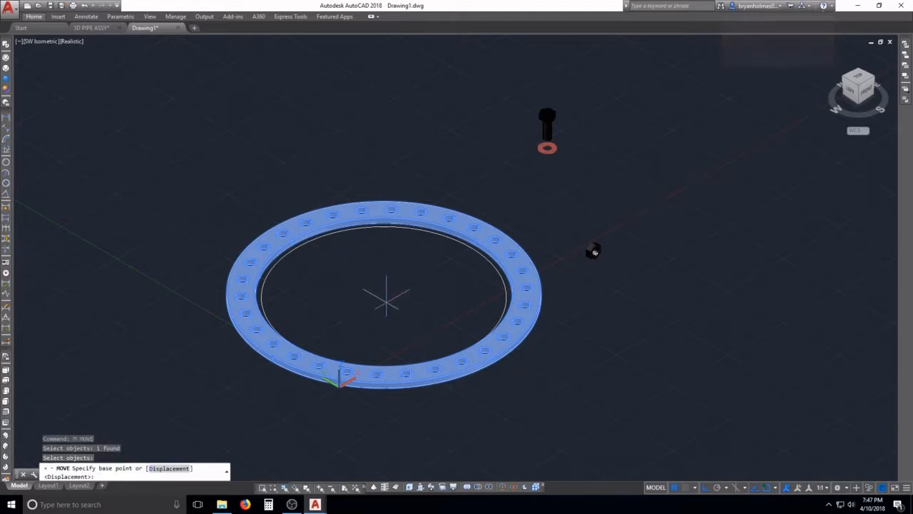
click(443, 325)
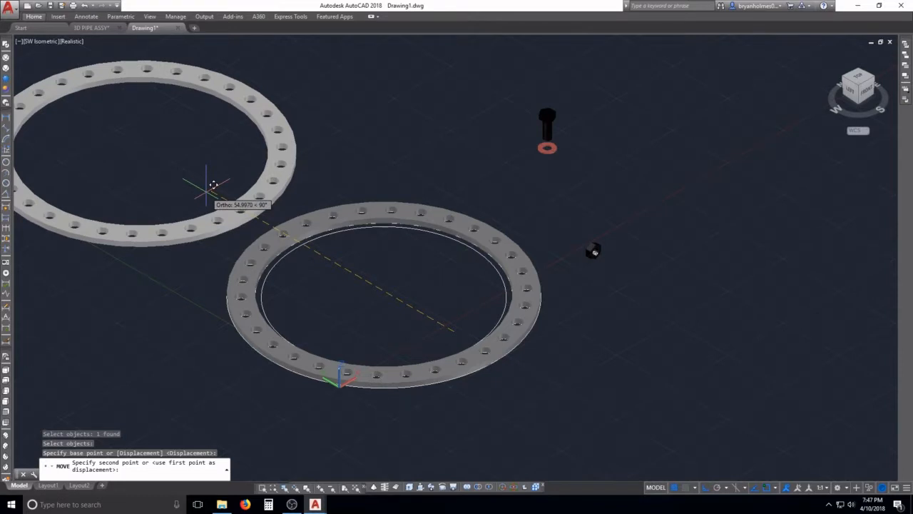
text(60)
key(Return)
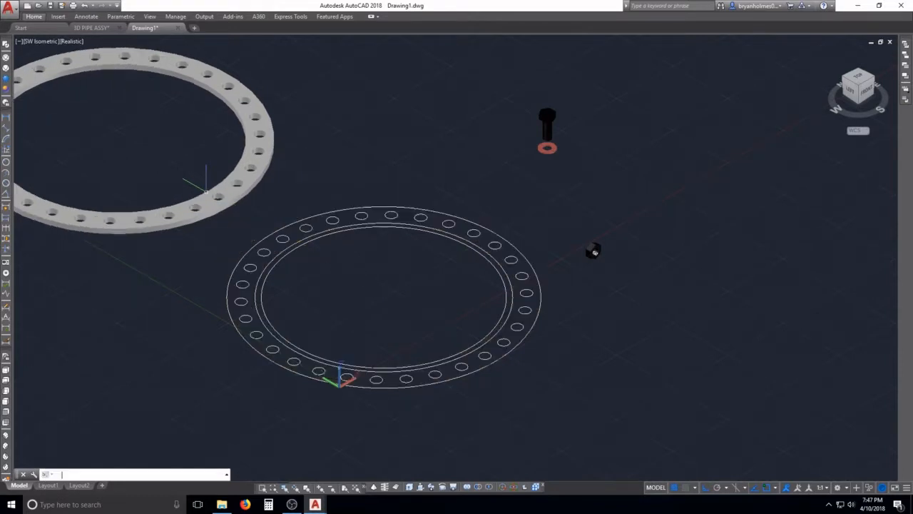
- Erase the flange's outer construction circle
text(e)
key(Return)
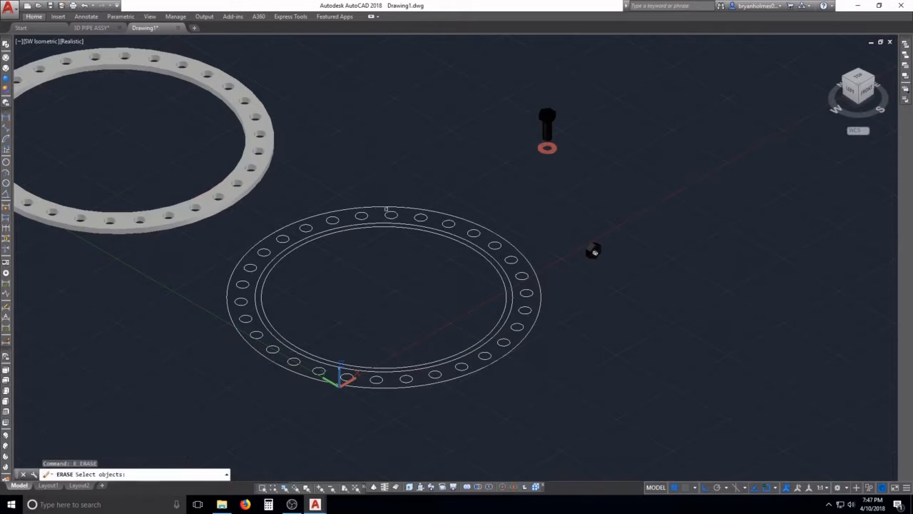
click(384, 211)
key(Return)
- Erase all the bolt-hole construction circles around the two concentric pipe circles, keeping those two circles
text(e)
key(Return)
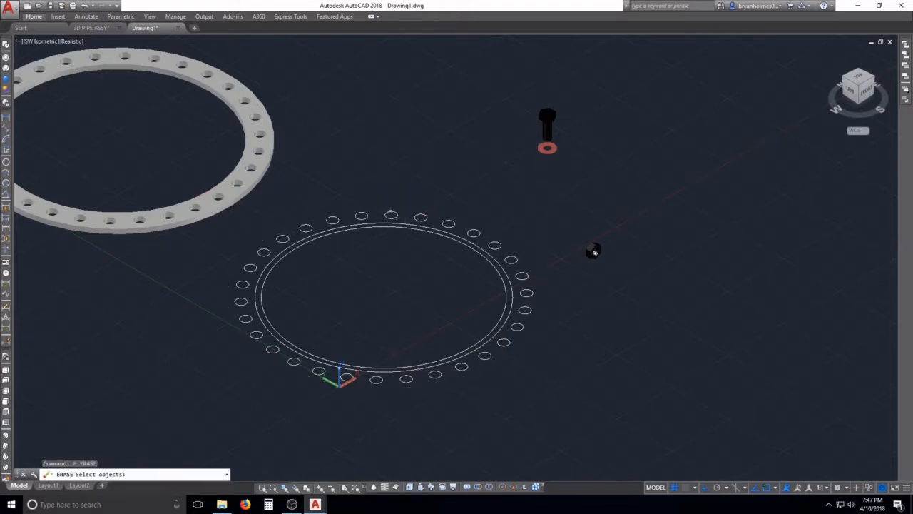
click(366, 191)
click(569, 393)
key(Return)
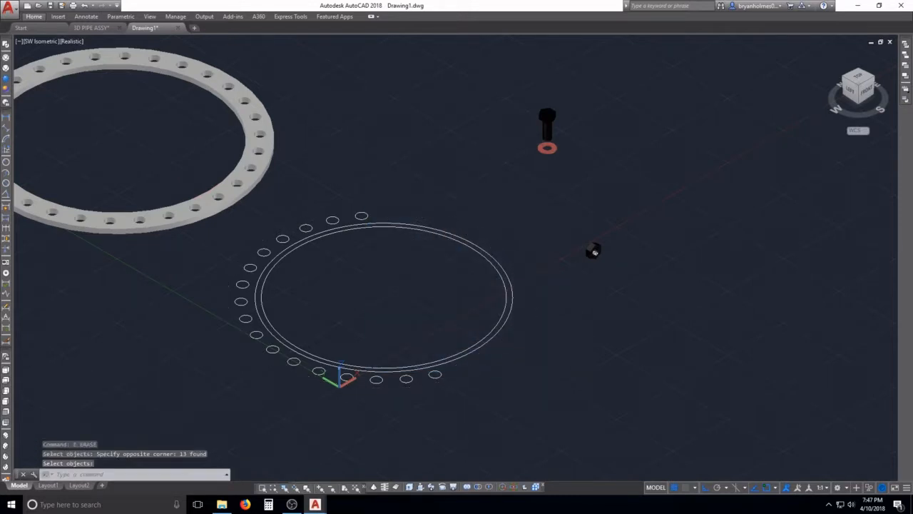
text(e)
key(Return)
click(260, 207)
click(403, 275)
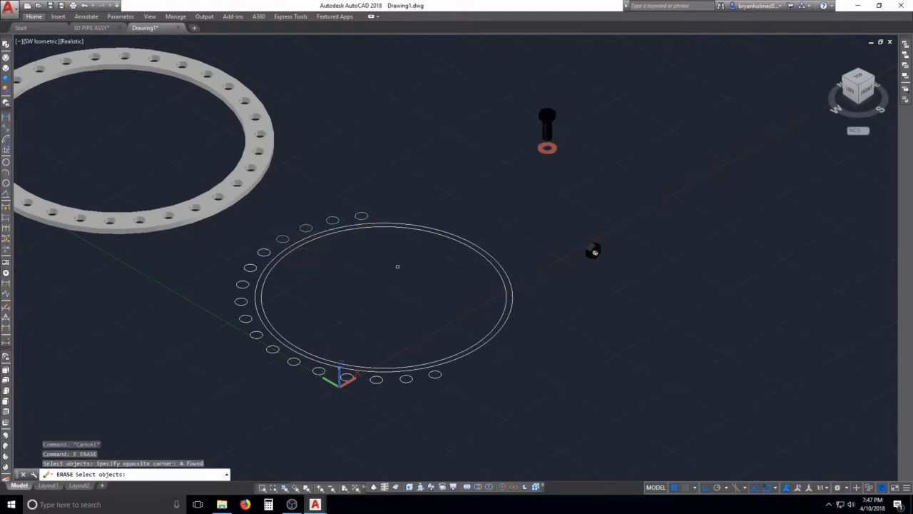
key(Return)
key(Return)
click(197, 241)
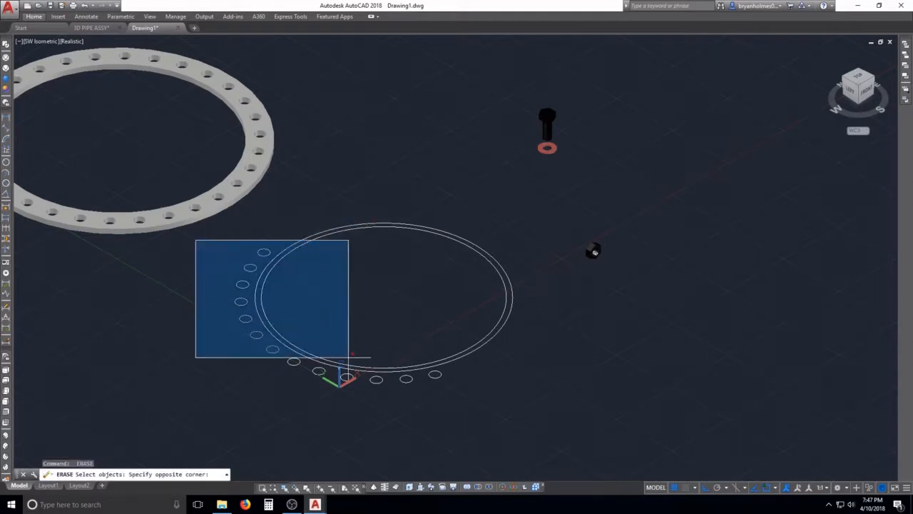
click(346, 357)
click(246, 341)
click(469, 425)
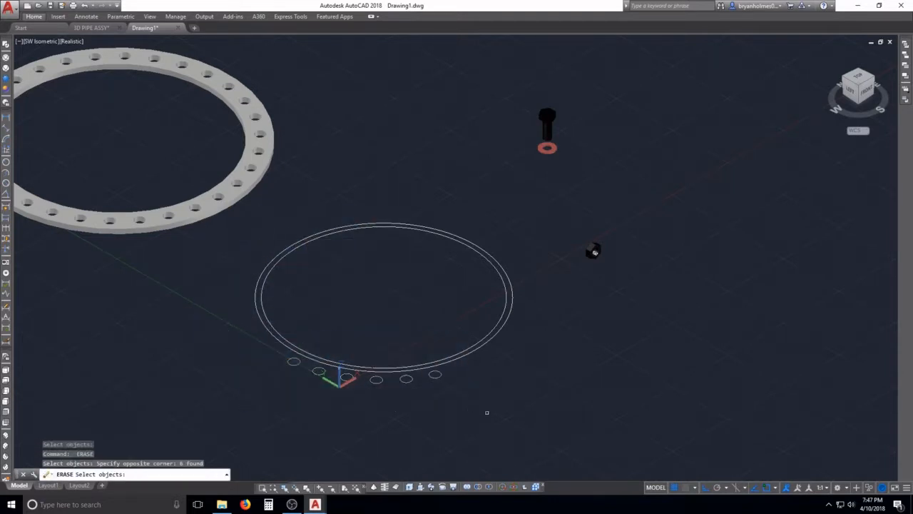
key(Return)
key(Return)
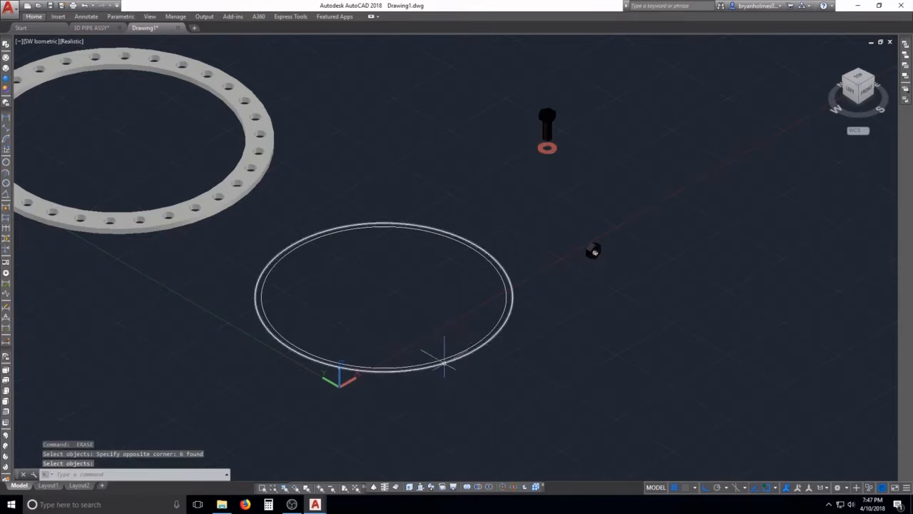
middle_drag(406, 340, 464, 346)
key(Return)
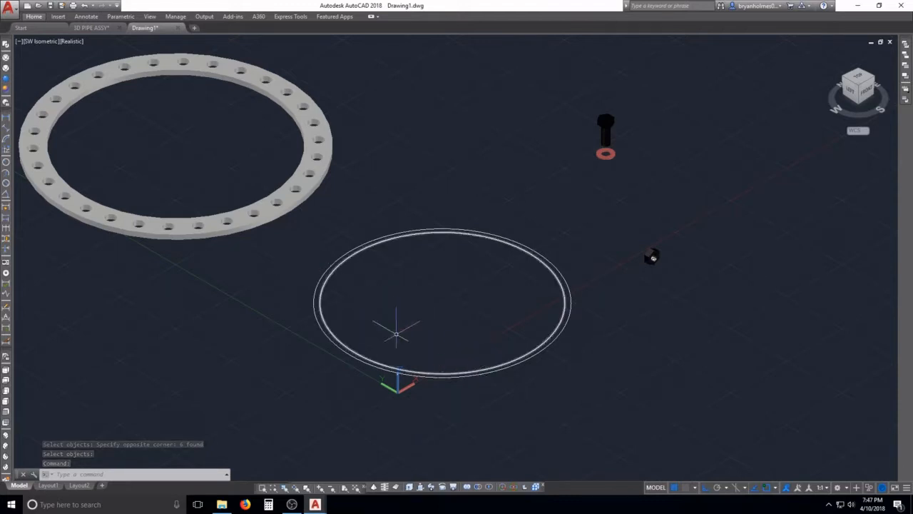
key(Escape)
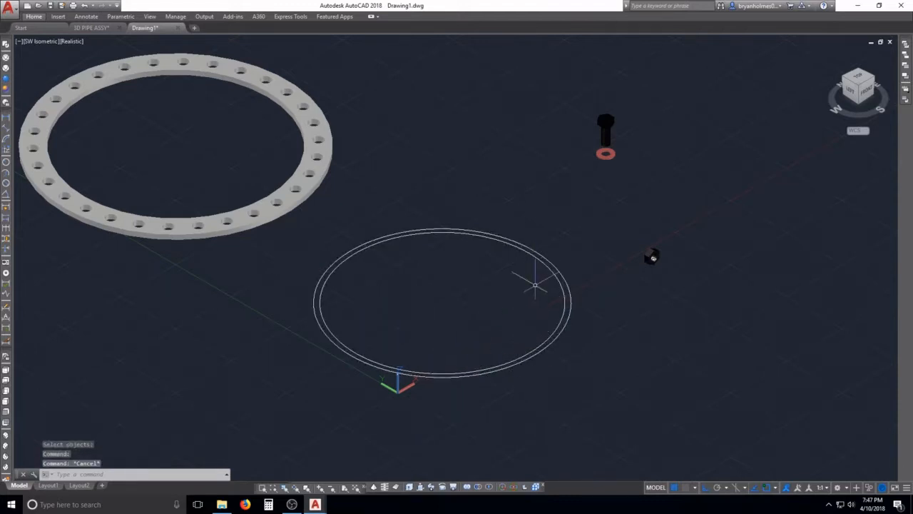
key(Escape)
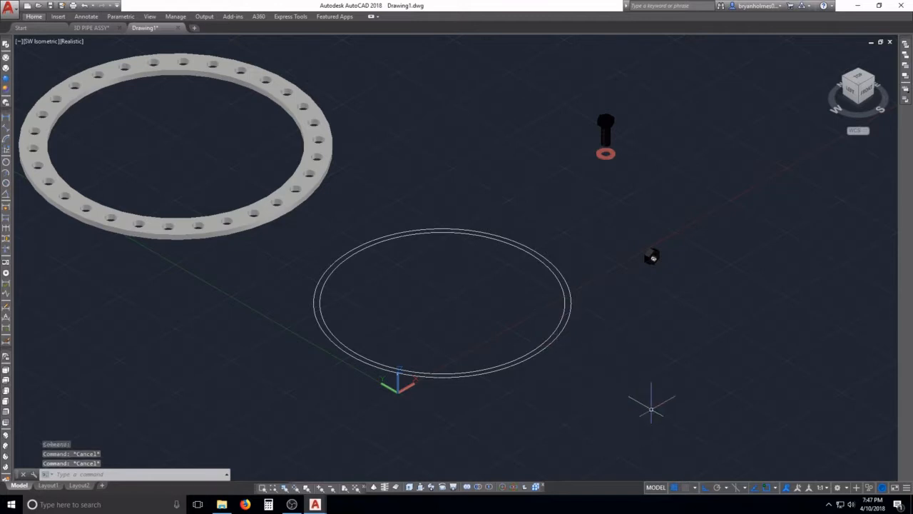
key(Escape)
text(PRESSPULL)
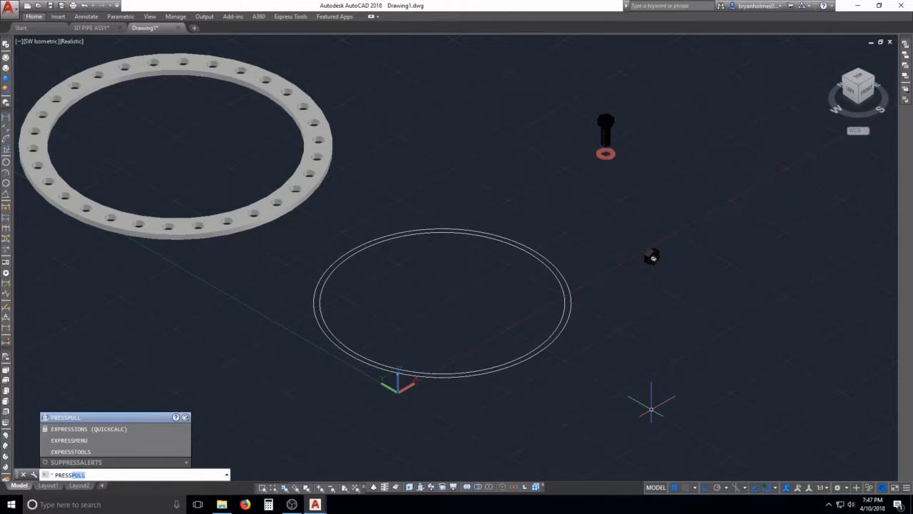
key(Return)
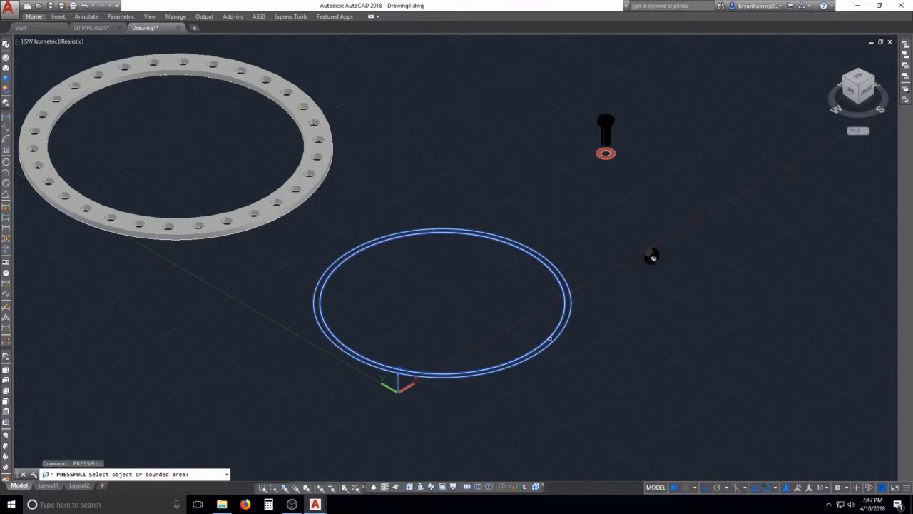
scroll(556, 342, up, 3)
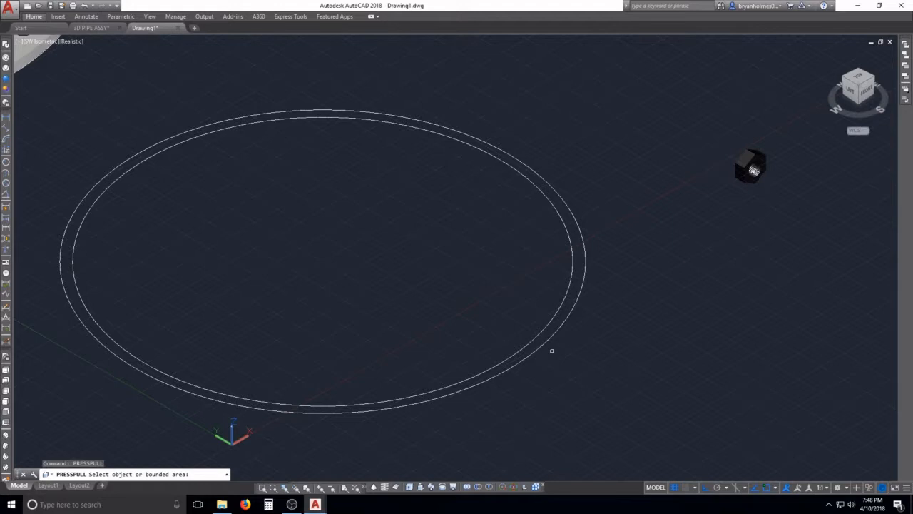
middle_drag(407, 351, 533, 362)
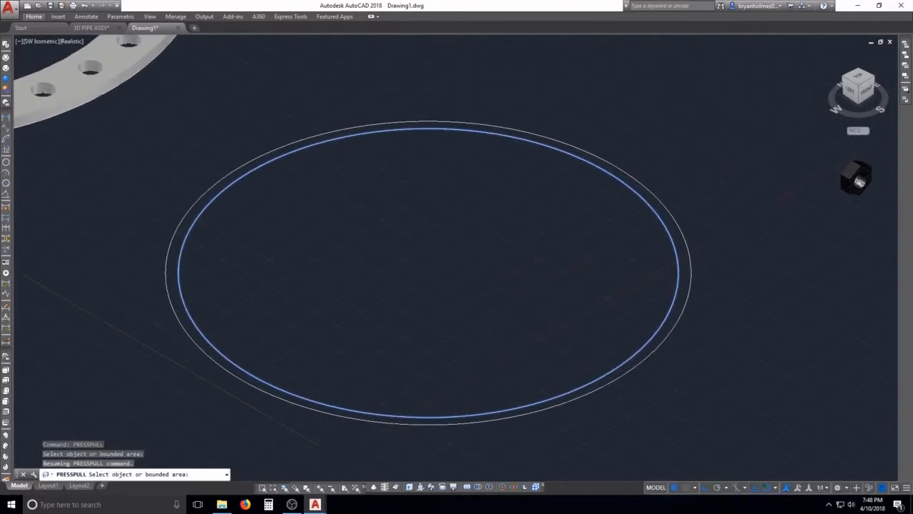
scroll(534, 362, down, 3)
key(Escape)
- Copy the two concentric pipe circles along the negative X direction into an empty area clear of the originals
text(co)
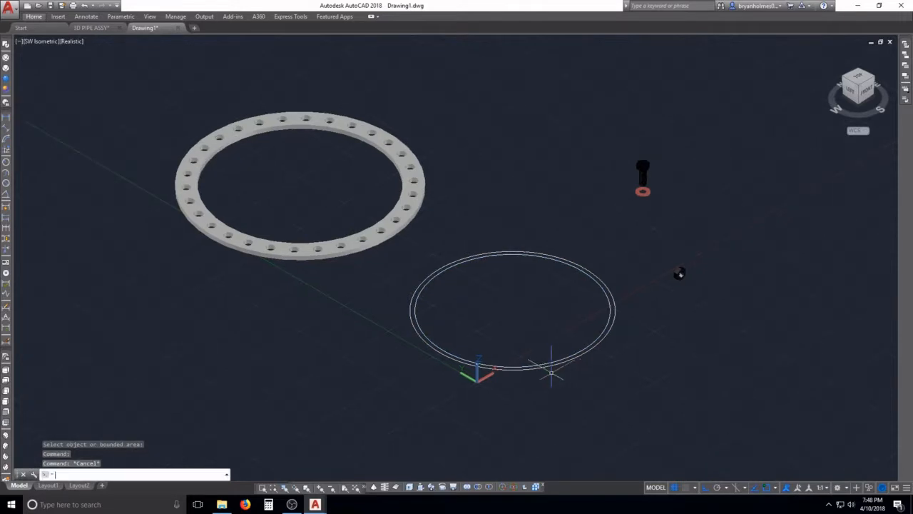
key(Return)
click(569, 376)
click(549, 350)
key(Return)
click(546, 361)
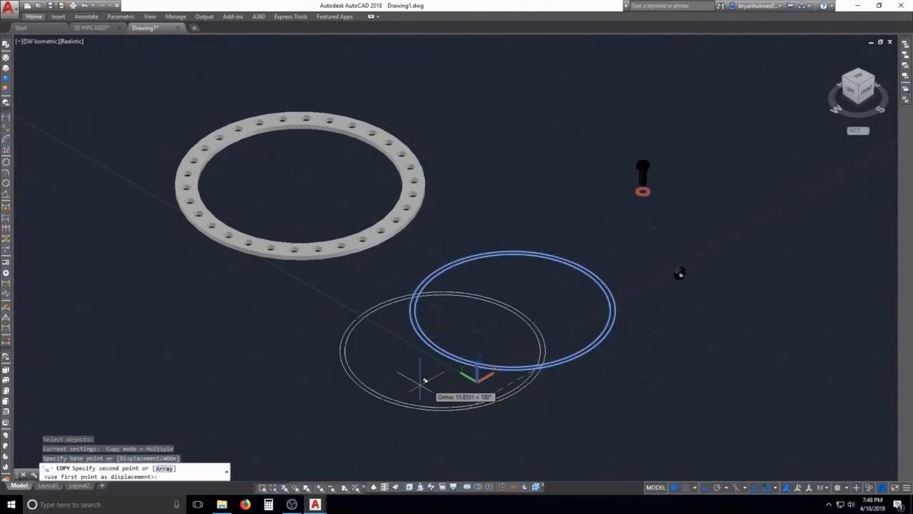
middle_drag(357, 390, 563, 241)
click(412, 286)
key(Escape)
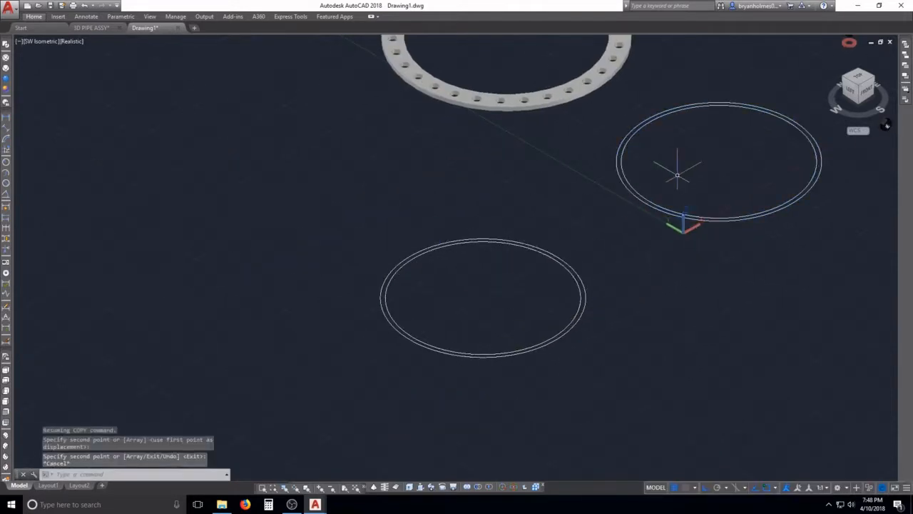
- Extrude the copied outer pipe circle 12 units upward with Presspull
scroll(514, 343, up, 2)
key(Escape)
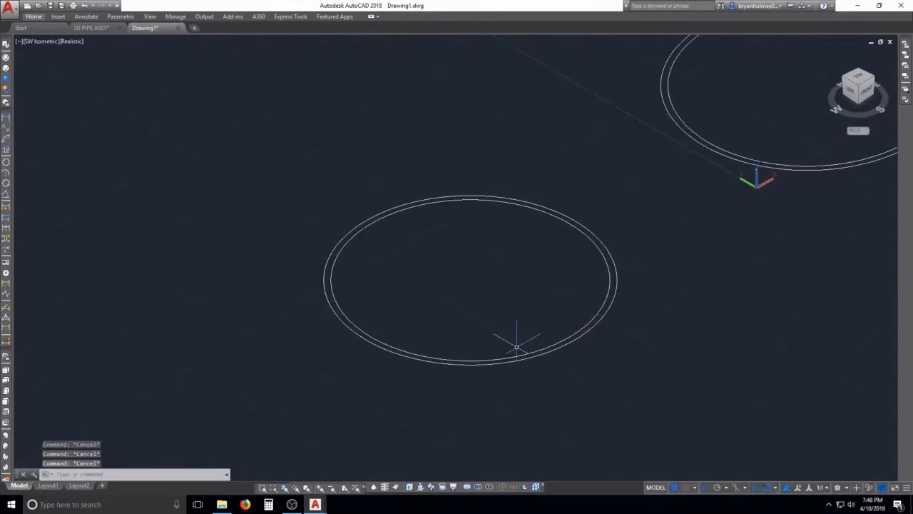
text(pRESS)
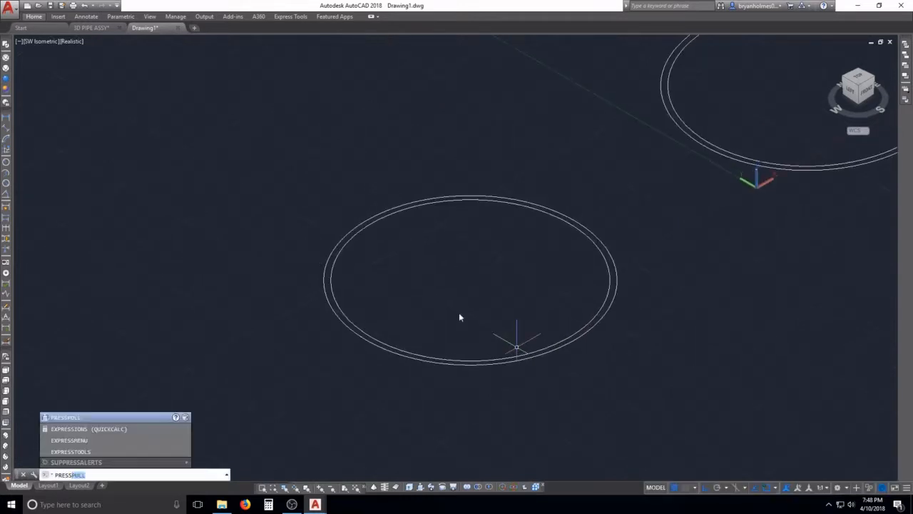
key(Return)
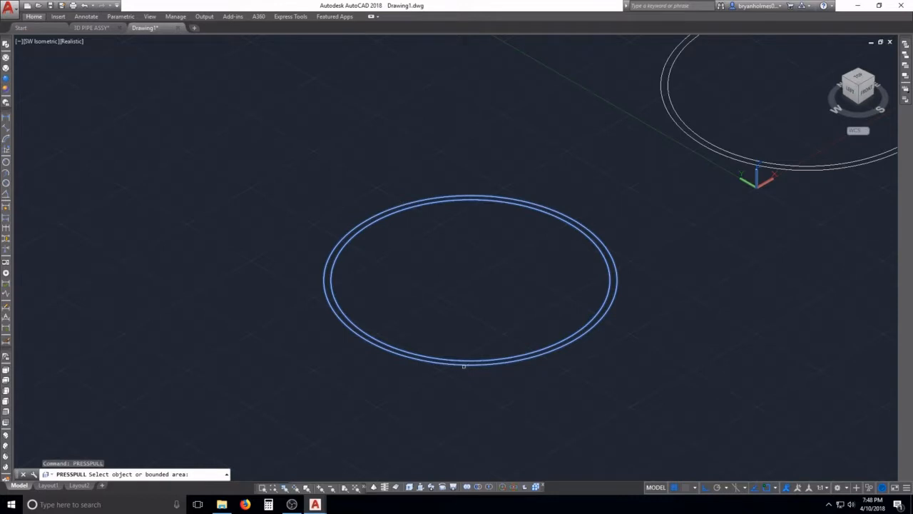
scroll(460, 365, up, 4)
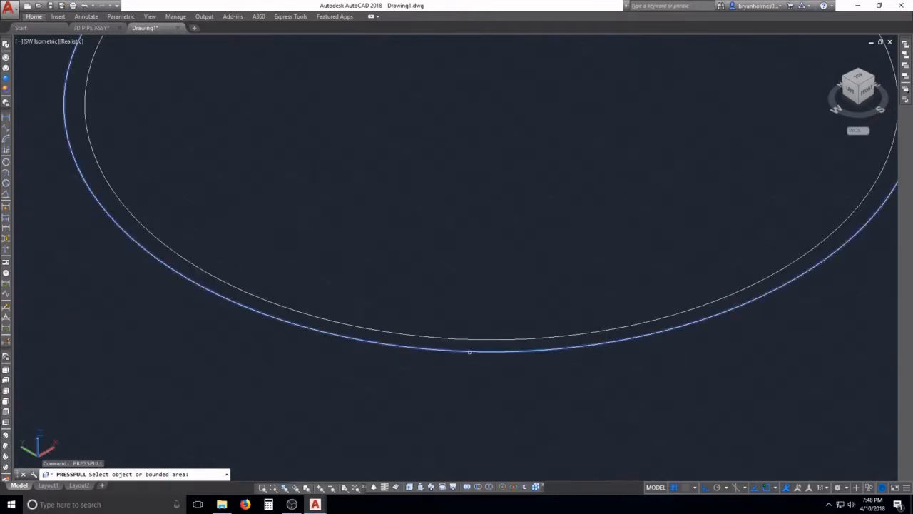
click(469, 353)
scroll(471, 349, down, 5)
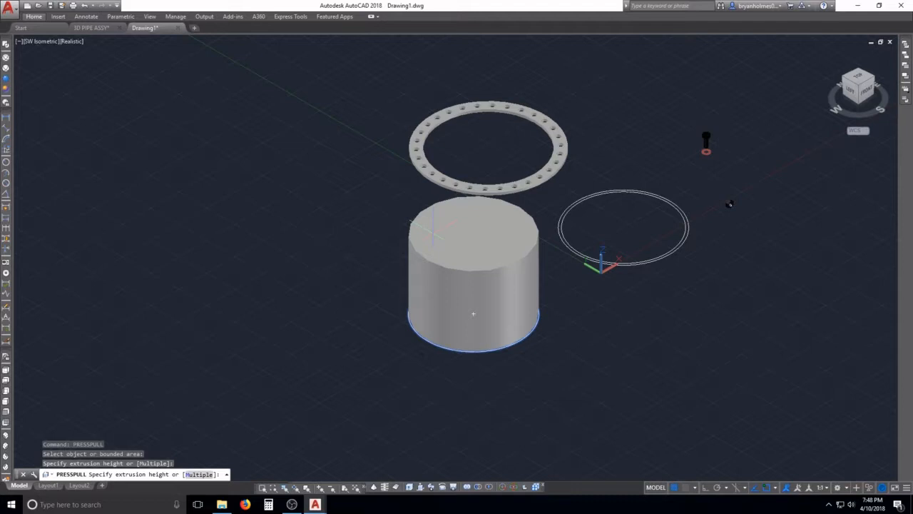
text(12)
key(Return)
key(Return)
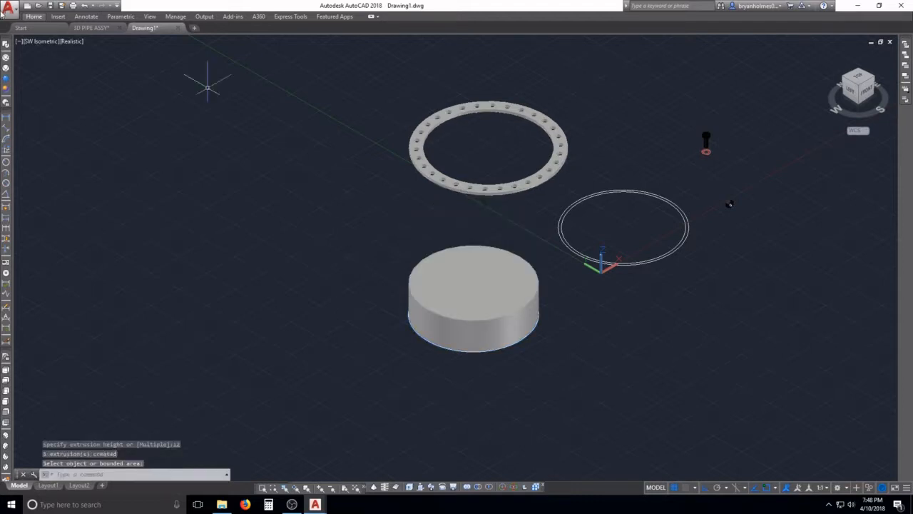
- Switch the model to the 2D Wireframe visual style to reach the inner pipe circle beneath the solid
click(7, 47)
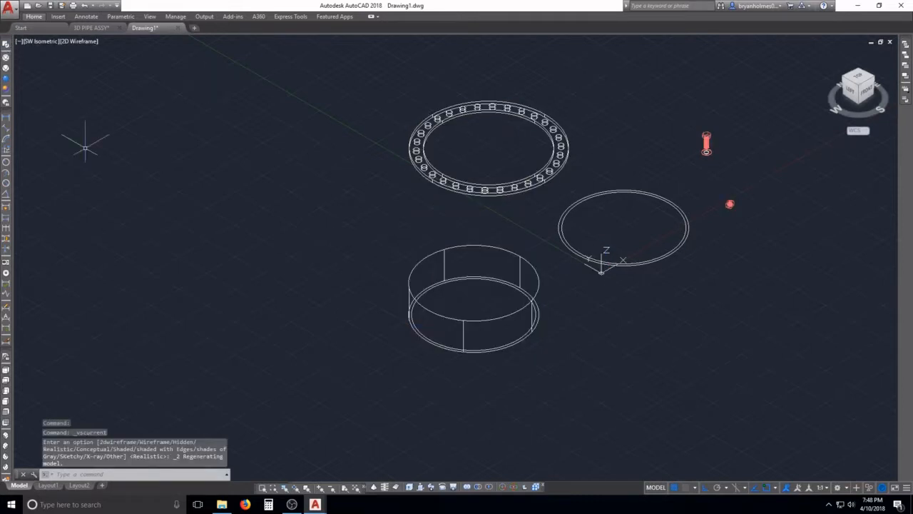
scroll(421, 321, up, 3)
key(Escape)
key(Escape)
key(Escape)
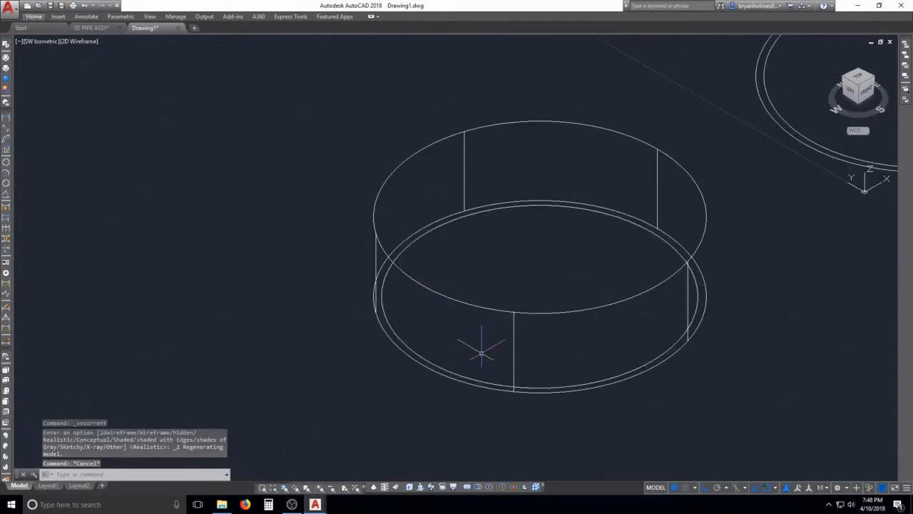
- Extrude the copied inner pipe circle 12 units upward with Presspull, matching the outer cylinder
text(PRESSPULL)
key(Return)
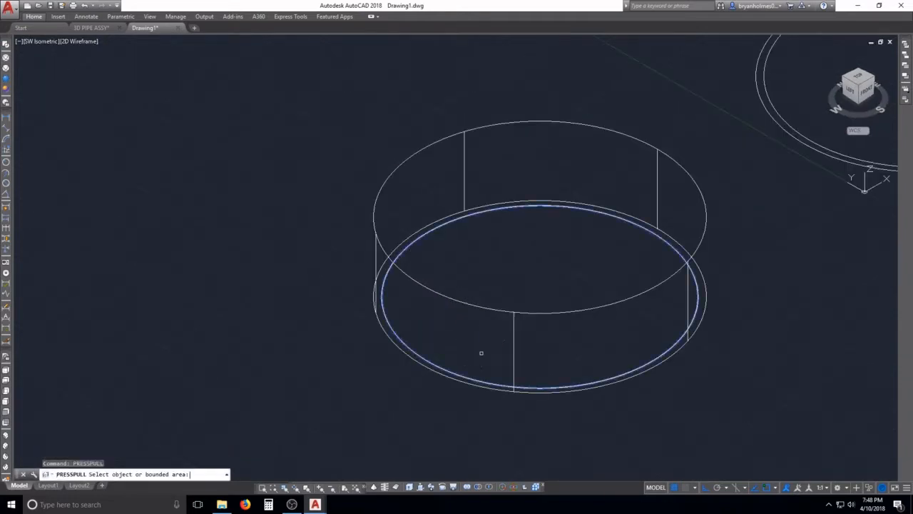
click(474, 370)
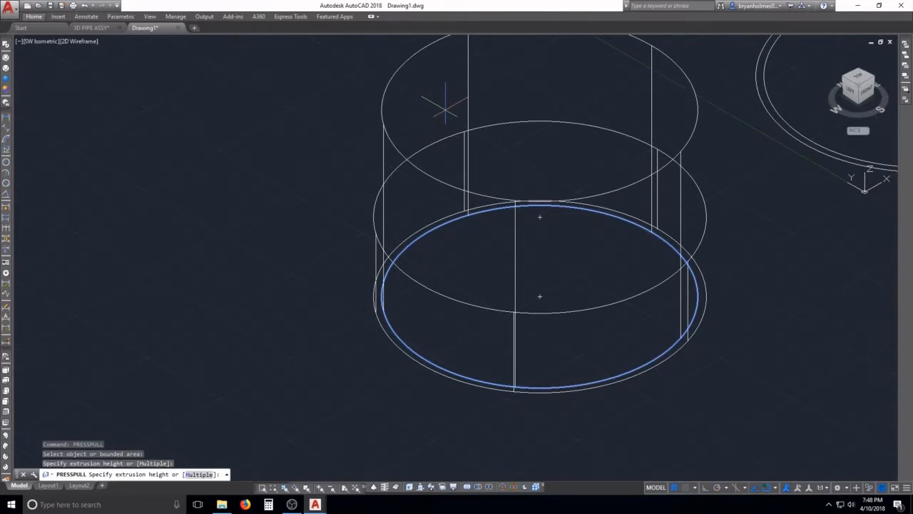
text(12)
key(Return)
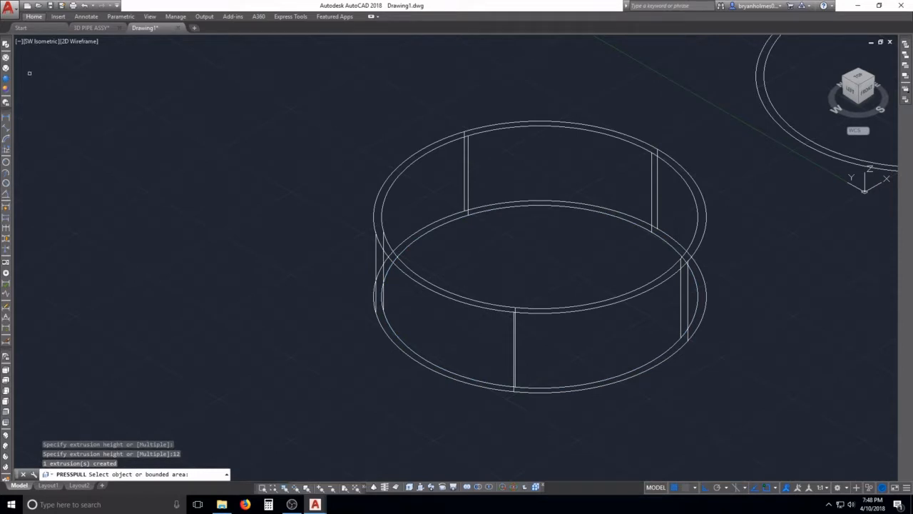
key(Escape)
key(Escape)
key(Escape)
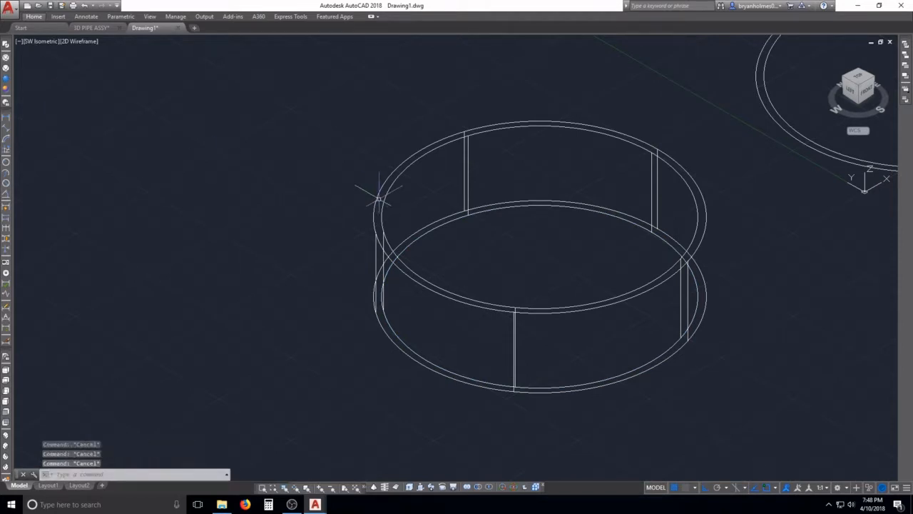
- Subtract the inner cylinder from the outer cylinder to hollow out the pipe, and display it in the Realistic visual style
text(subtract)
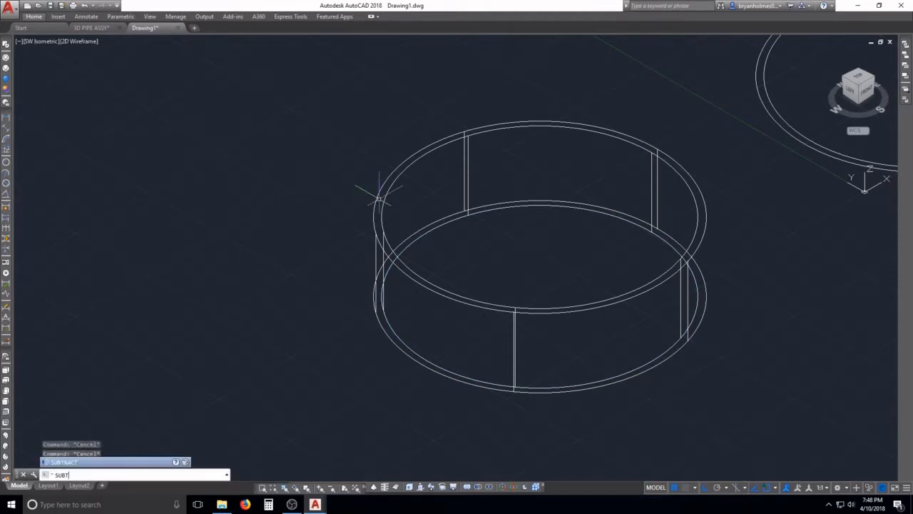
key(Return)
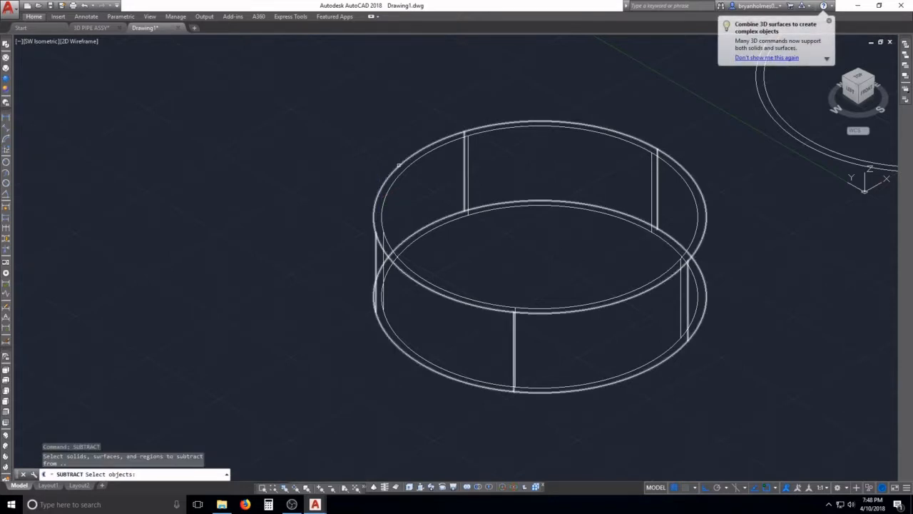
click(393, 164)
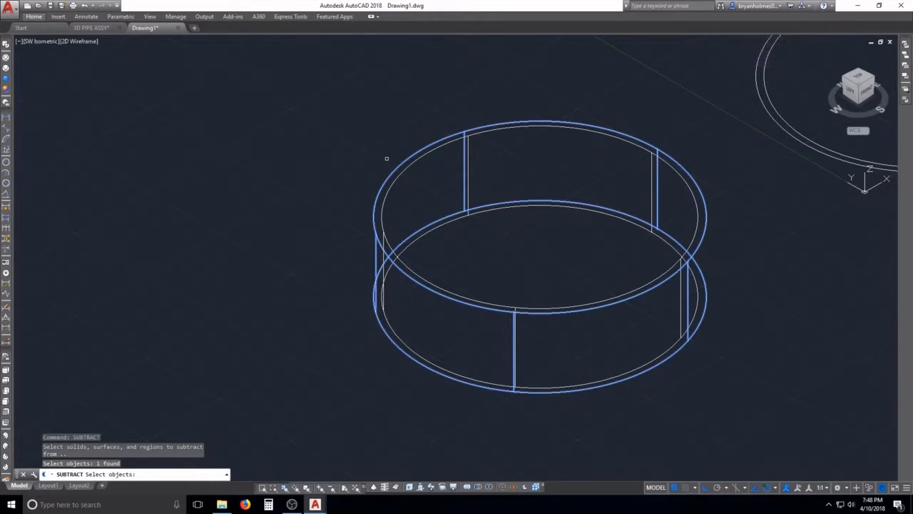
key(Return)
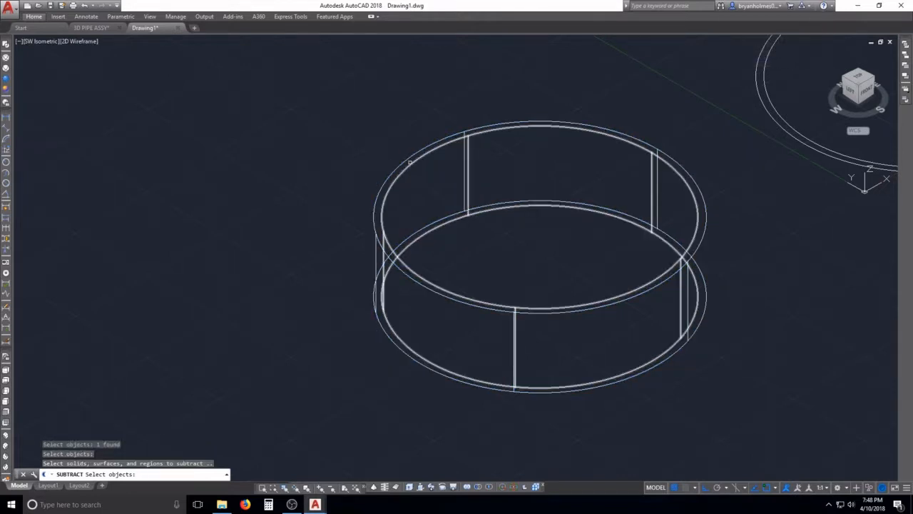
click(410, 162)
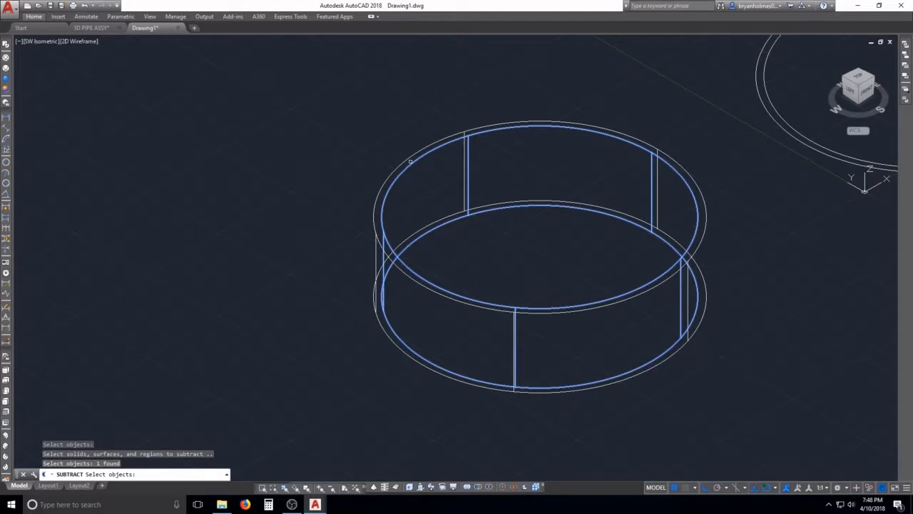
key(Return)
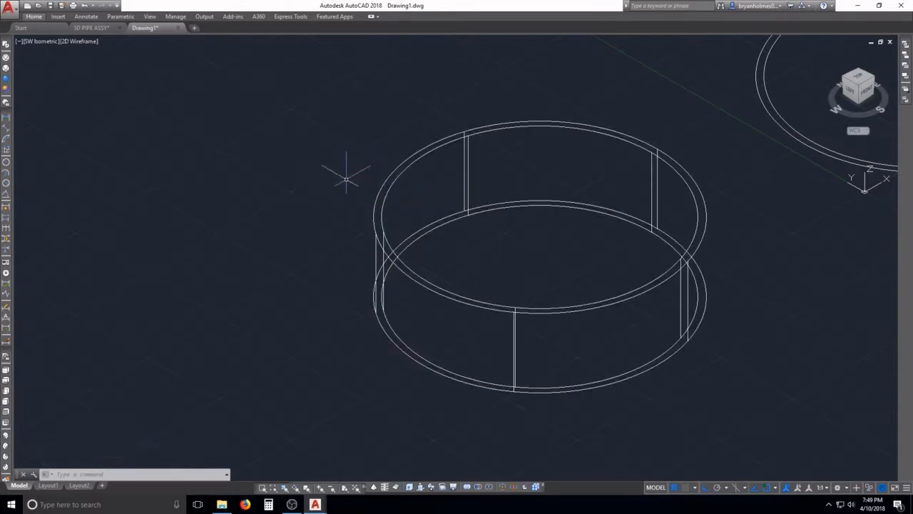
key(Escape)
key(Escape)
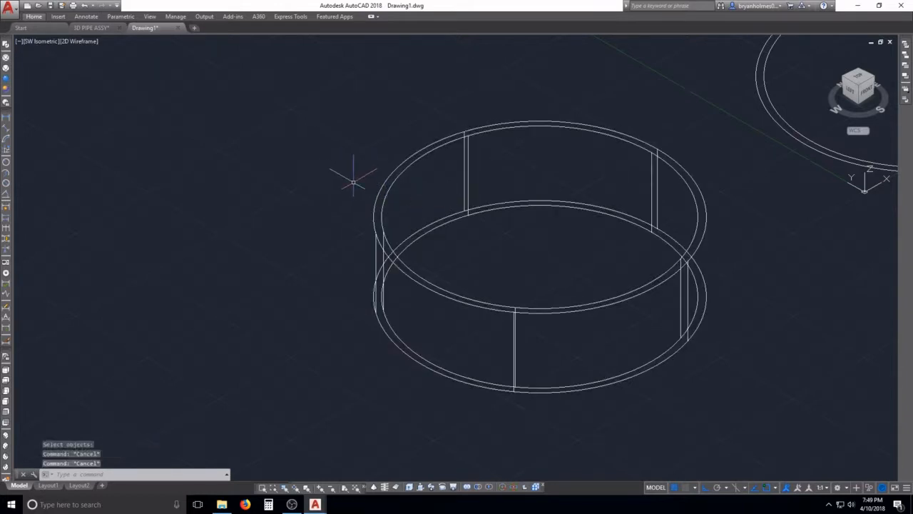
click(8, 83)
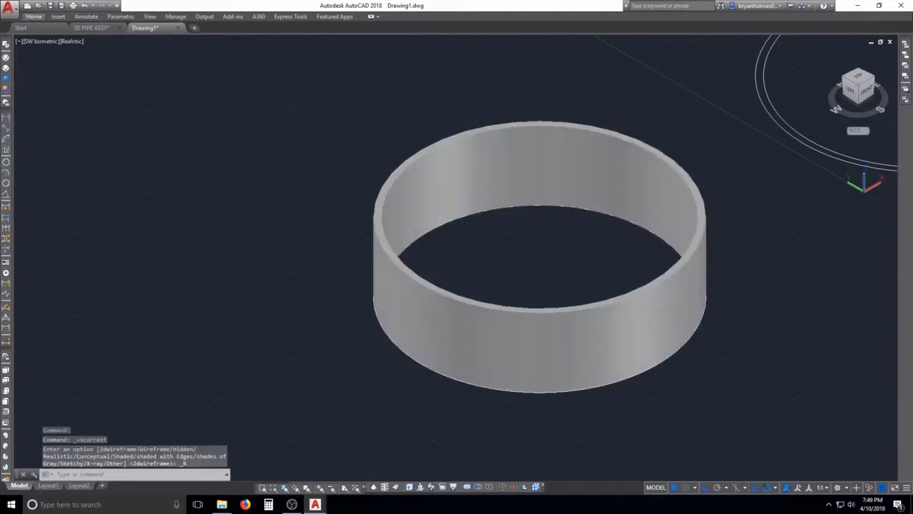
- Undo the subtraction, the inner circle's extrusion and the visual style changes, back to the solid outer cylinder
key(ctrl+z)
key(ctrl+z)
key(ctrl+z)
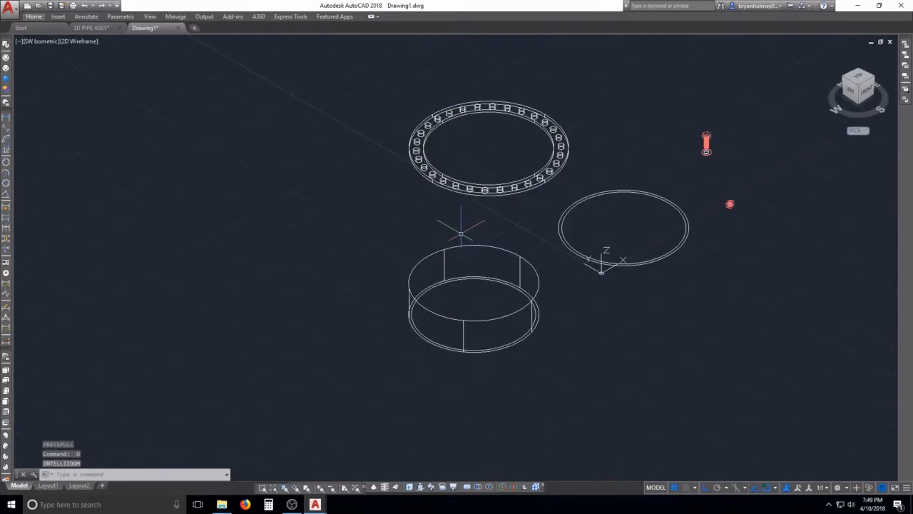
scroll(408, 240, up, 3)
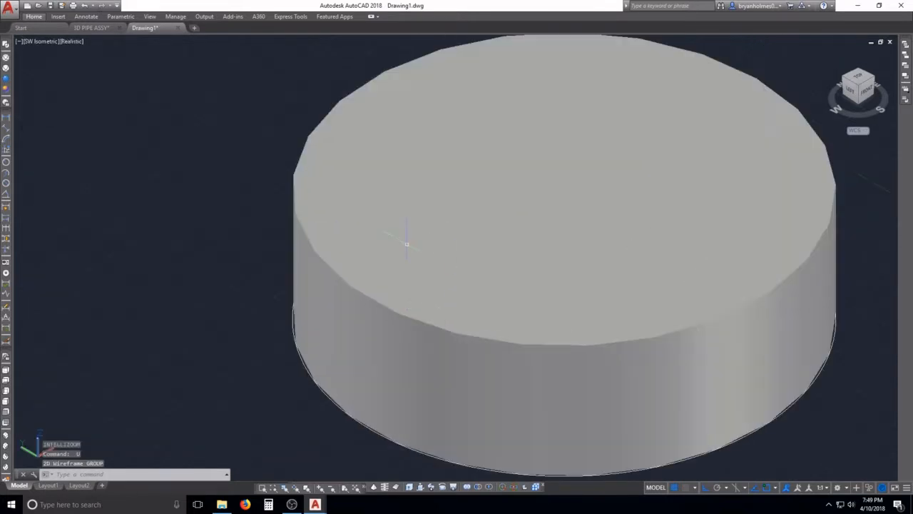
scroll(430, 296, down, 1)
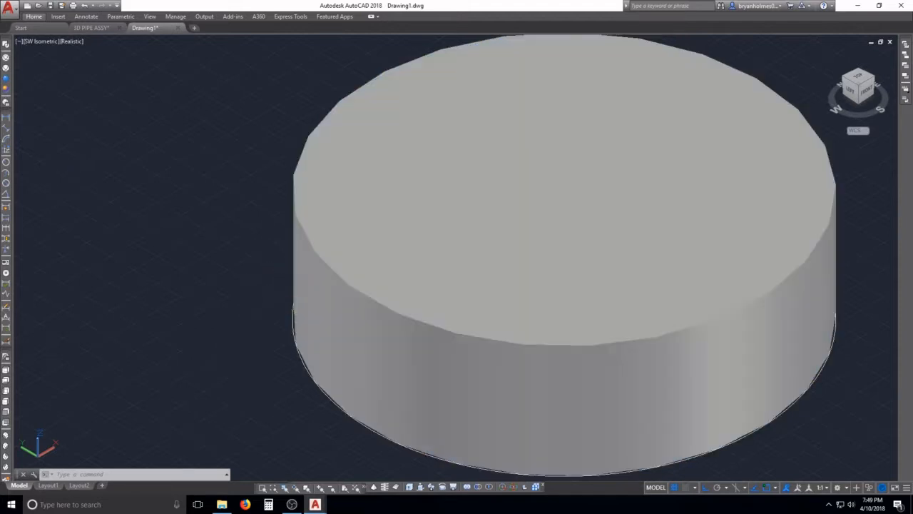
click(62, 182)
key(Escape)
key(Escape)
- Display the model in the 2D Wireframe visual style so the copied inner pipe circle can be selected
scroll(224, 181, down, 4)
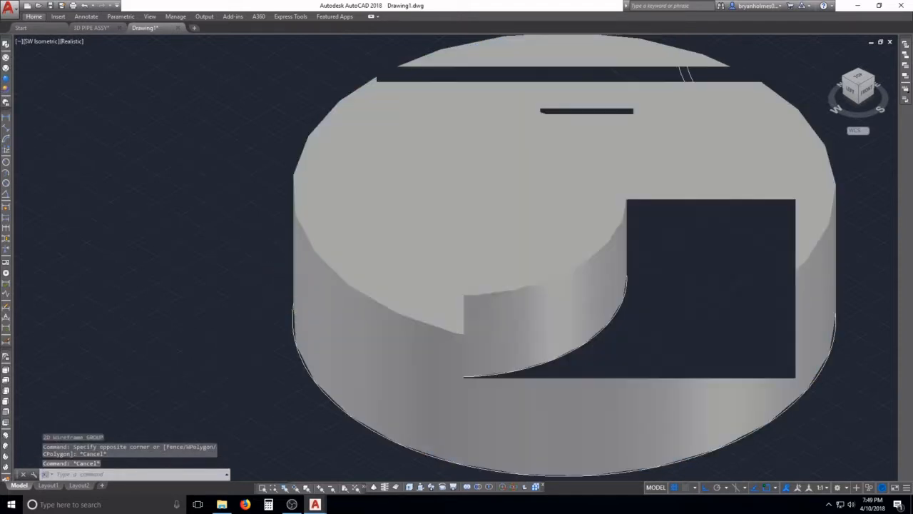
click(6, 47)
scroll(288, 209, up, 3)
key(Escape)
key(Escape)
key(Escape)
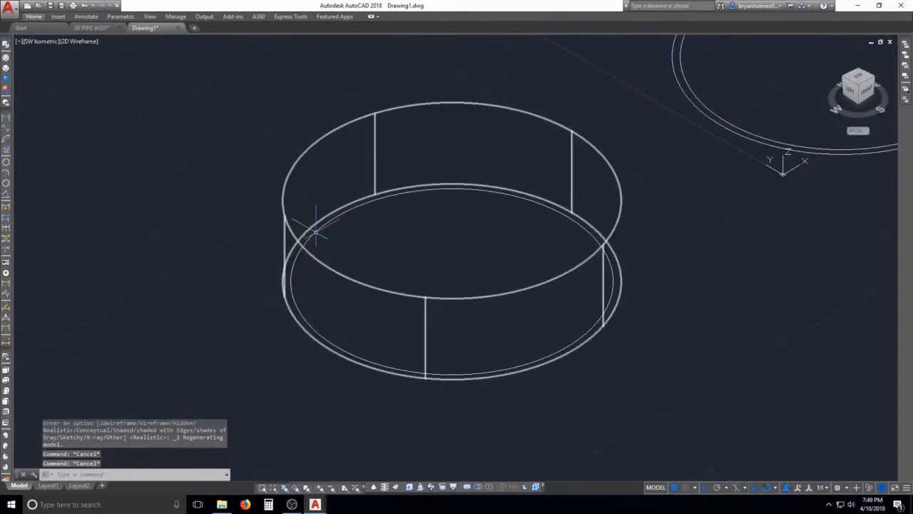
- Presspull the inner pipe circle inside the outer cylinder to a height of 12 units
text(press)
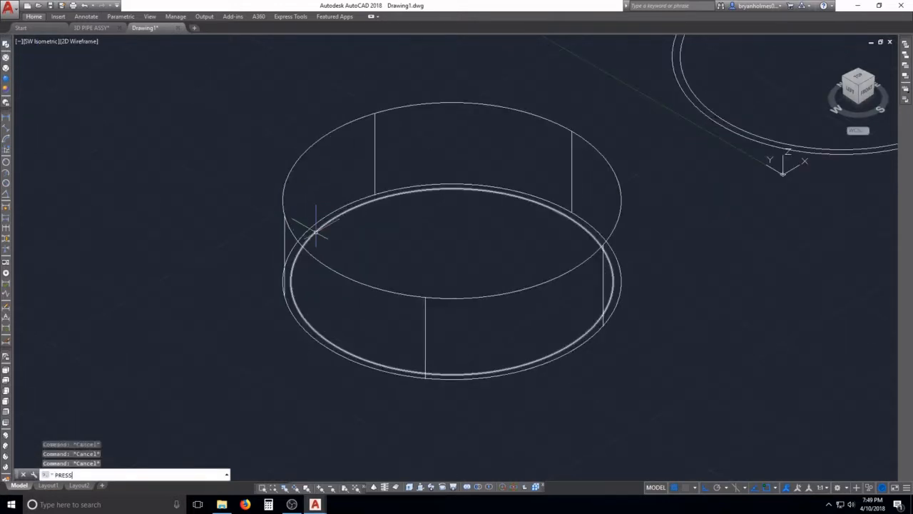
text(pull)
key(Return)
click(315, 231)
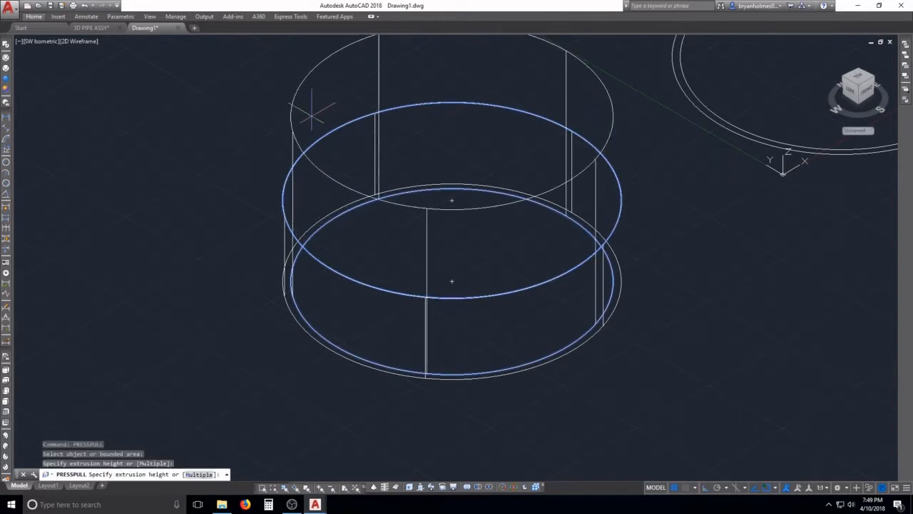
text(12)
key(Return)
key(Return)
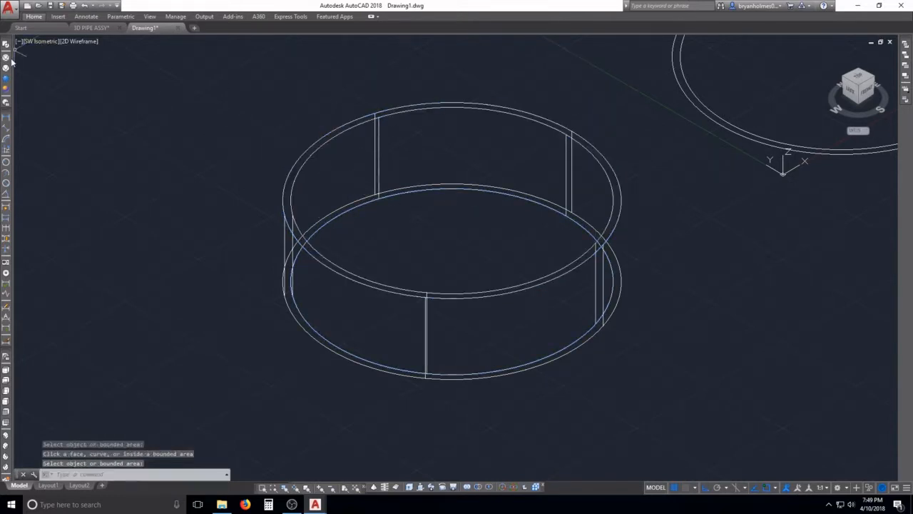
- Display the two pipe cylinders in the Realistic visual style
click(7, 79)
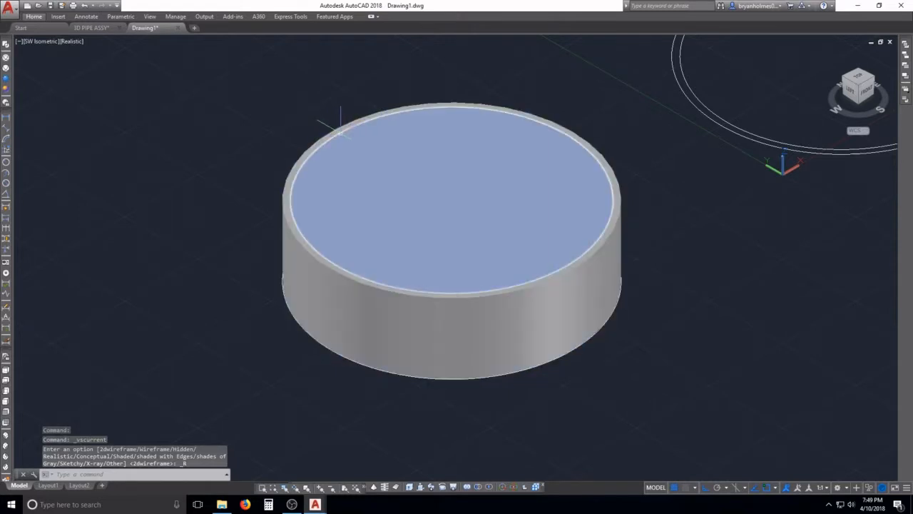
key(Escape)
key(Escape)
key(Escape)
- Subtract the inner cylinder from the outer cylinder to hollow out the copied pipe
text(p)
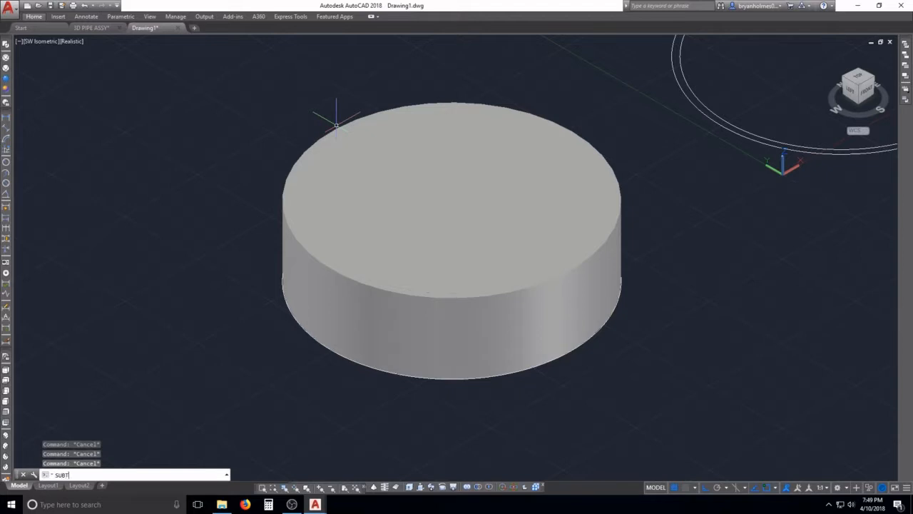
text(ubtract)
key(Return)
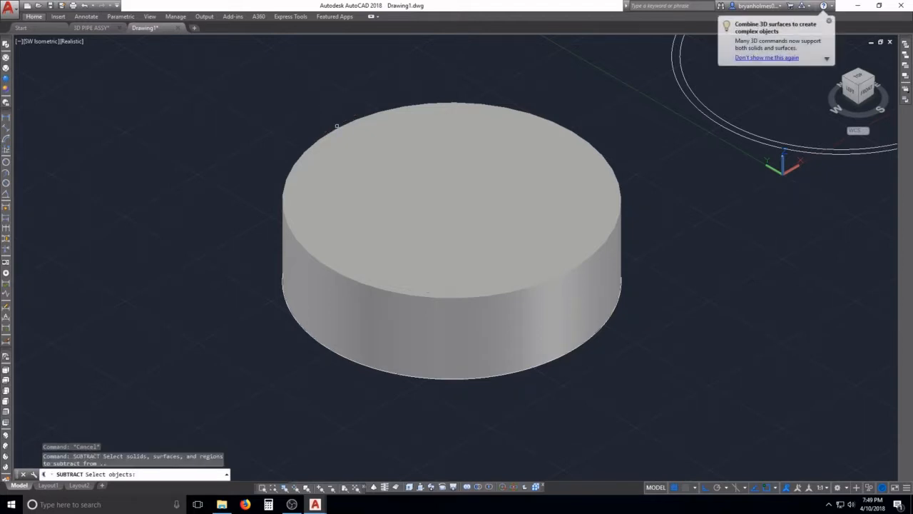
click(337, 126)
click(337, 126)
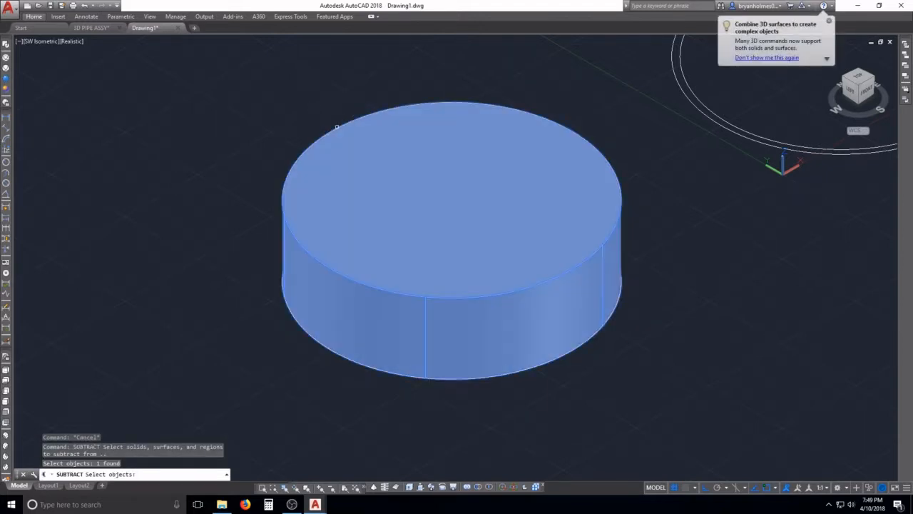
key(Return)
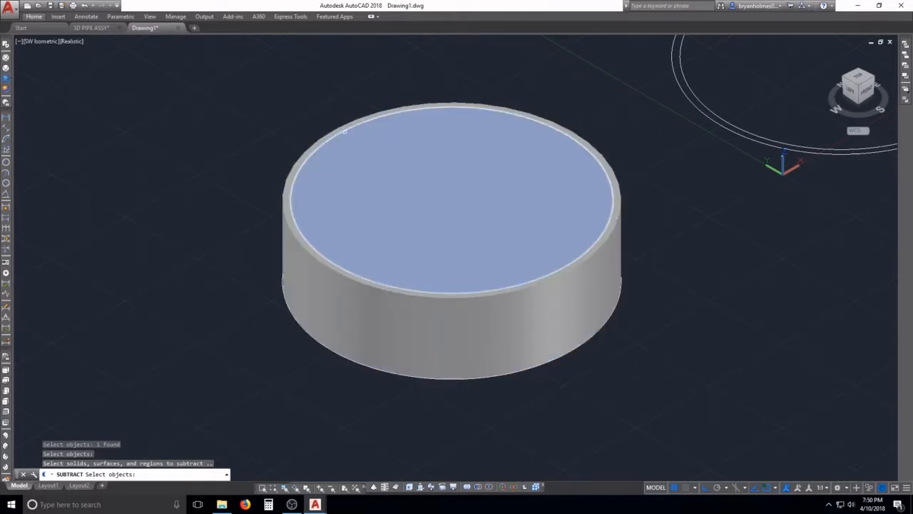
click(345, 129)
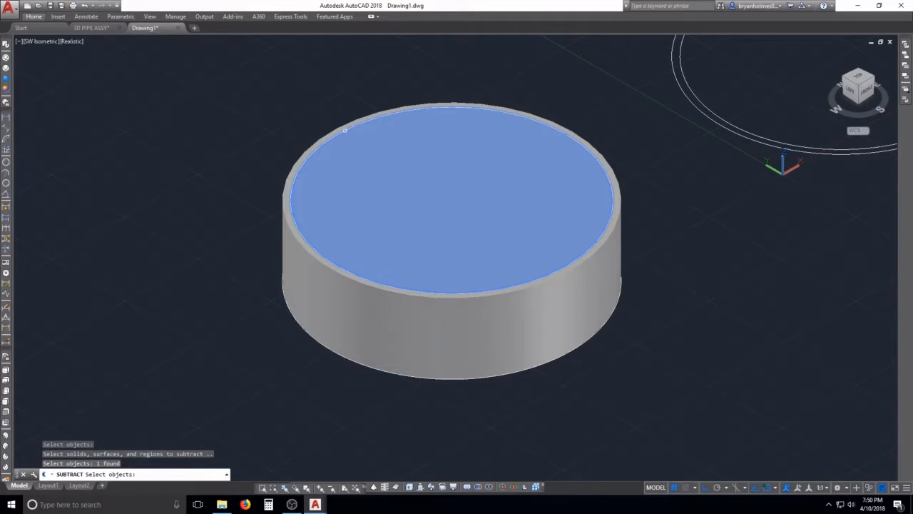
key(Return)
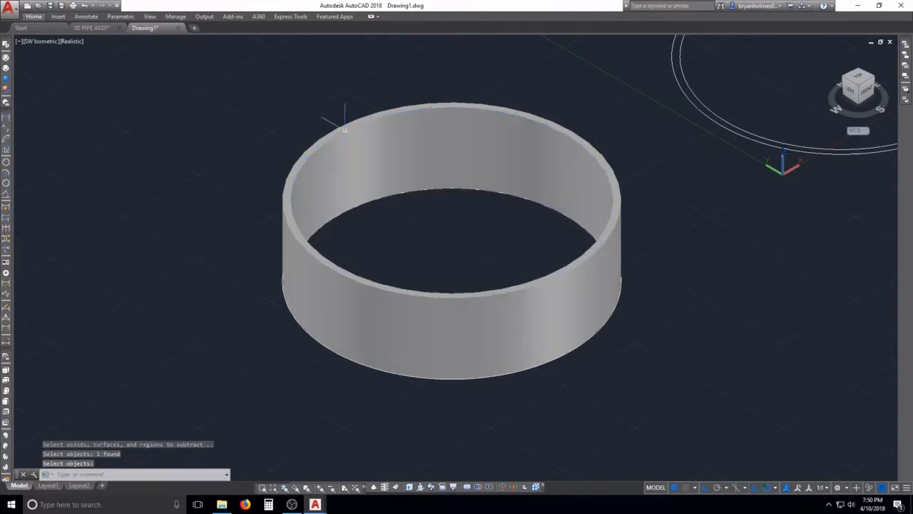
- Erase the hollowed pipe copy together with the leftover copied circles around it
scroll(375, 161, down, 2)
text(e)
key(Return)
click(479, 122)
click(443, 177)
key(Return)
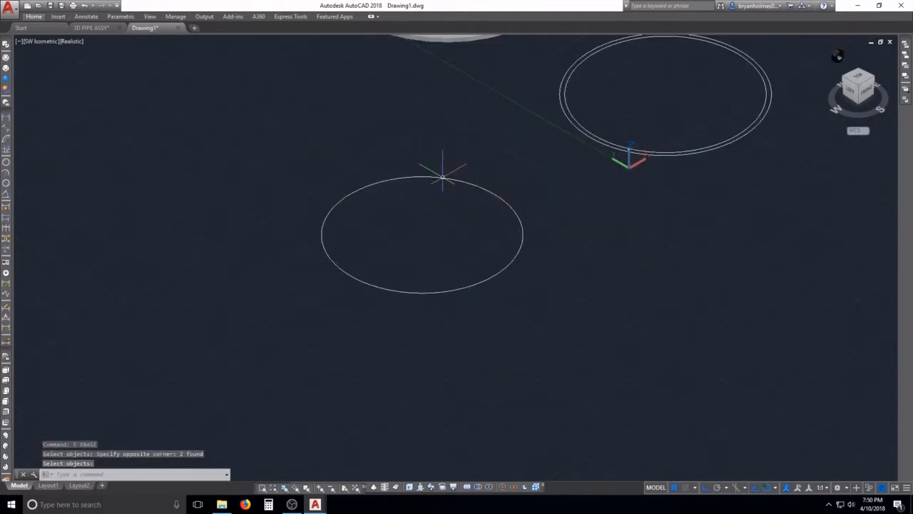
key(Escape)
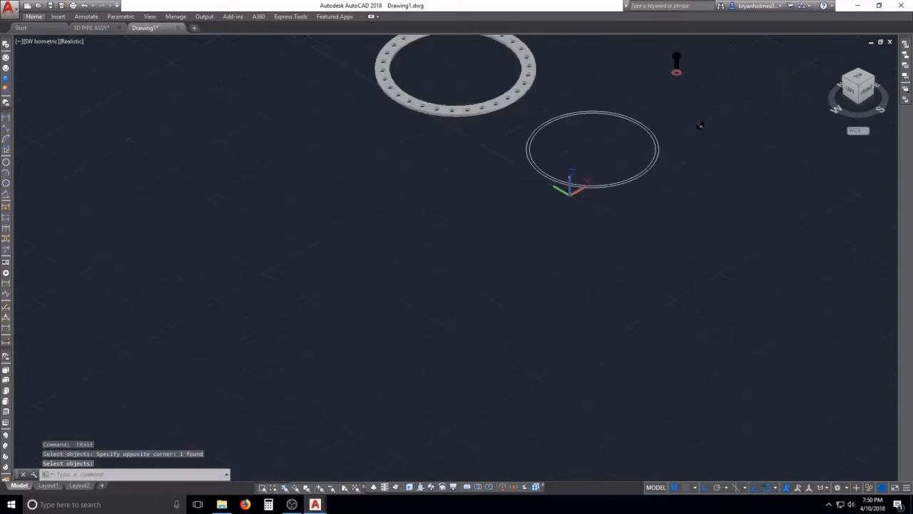
- Presspull the ring-shaped area between the two original pipe circles to a height of 12 units
middle_drag(519, 219, 326, 271)
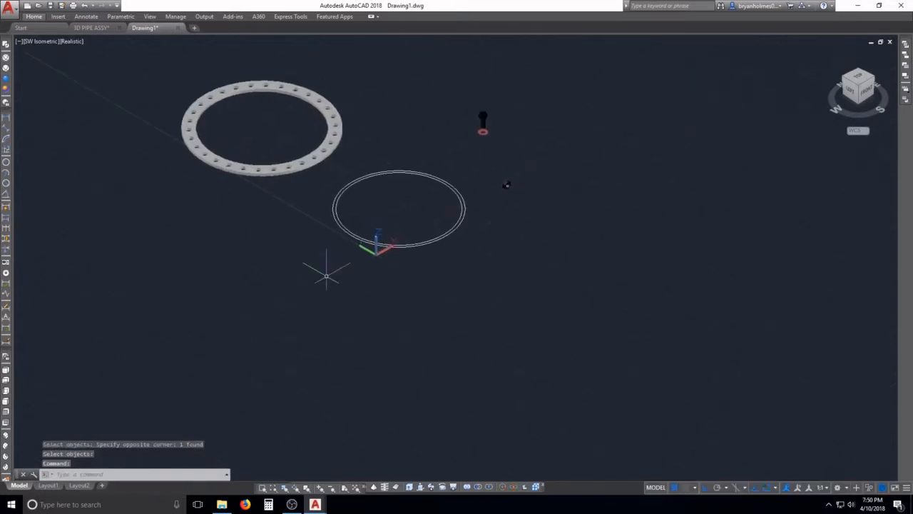
scroll(326, 271, up, 2)
scroll(425, 199, up, 2)
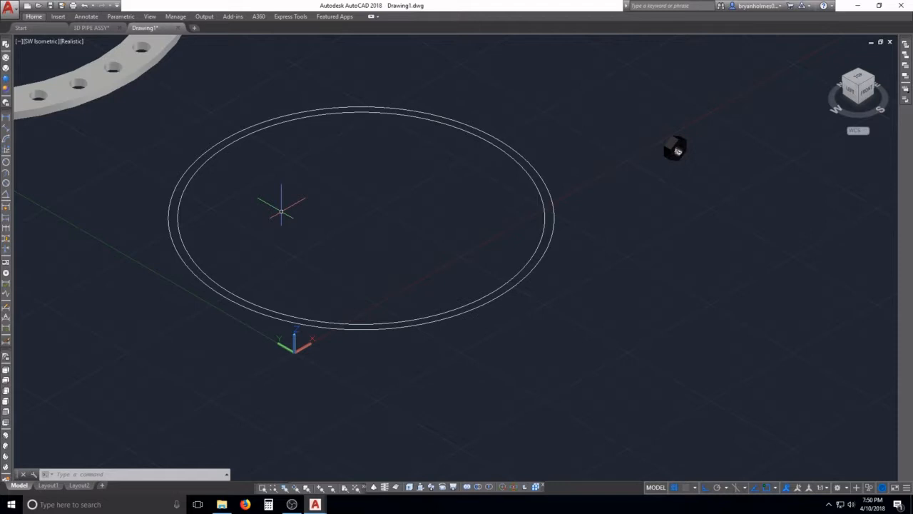
middle_drag(304, 175, 381, 199)
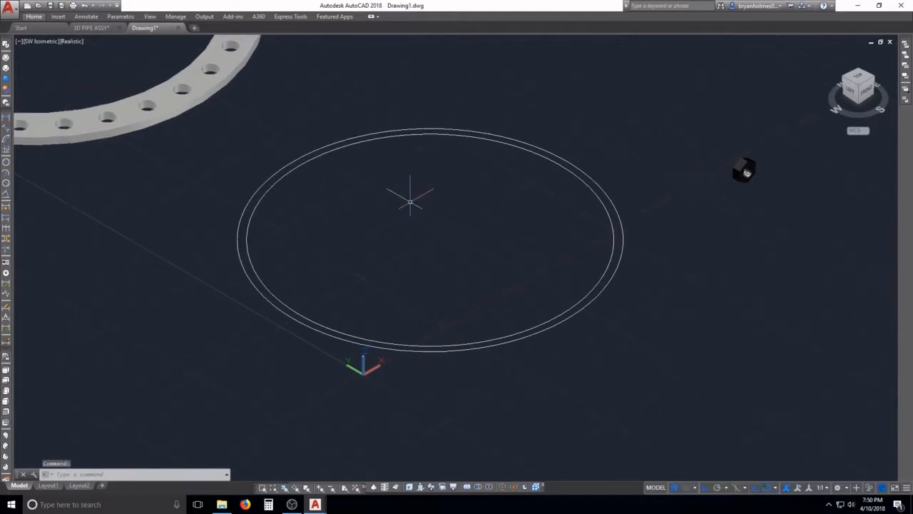
key(Escape)
key(Escape)
key(Escape)
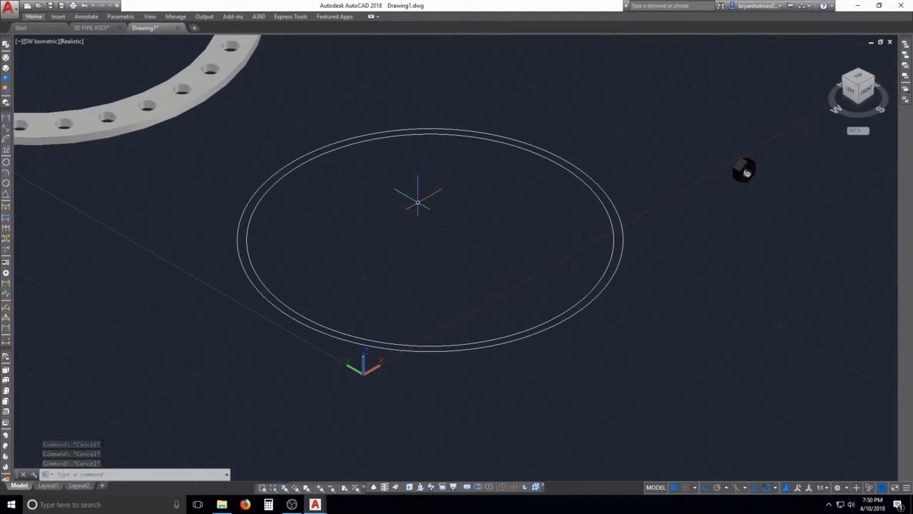
text(p)
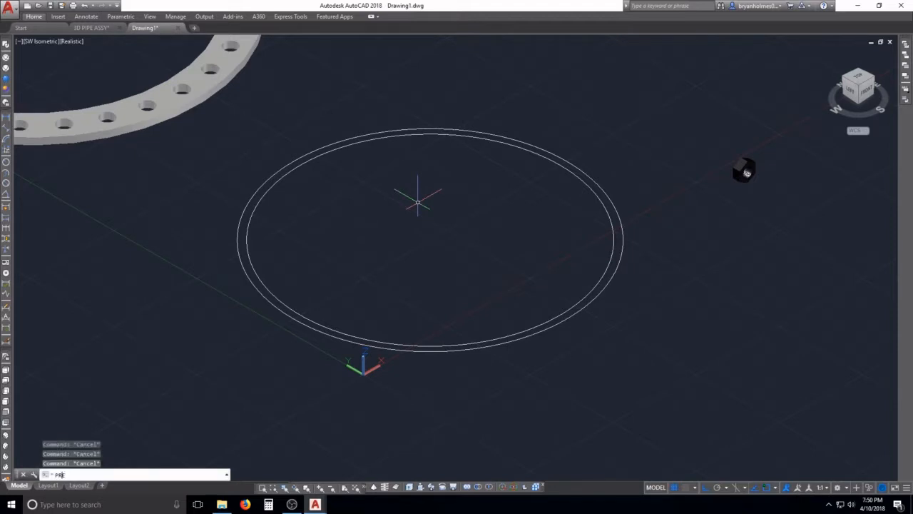
text(resspull)
key(Return)
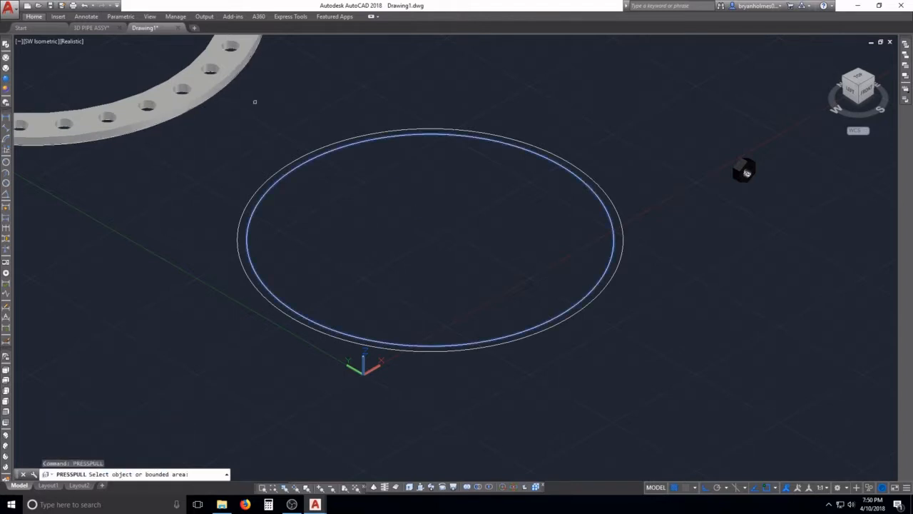
click(242, 235)
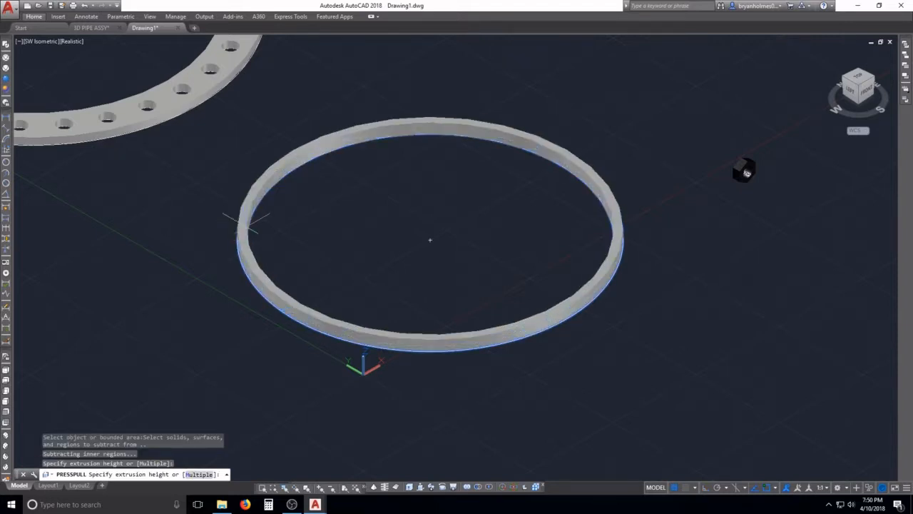
text(12)
key(Return)
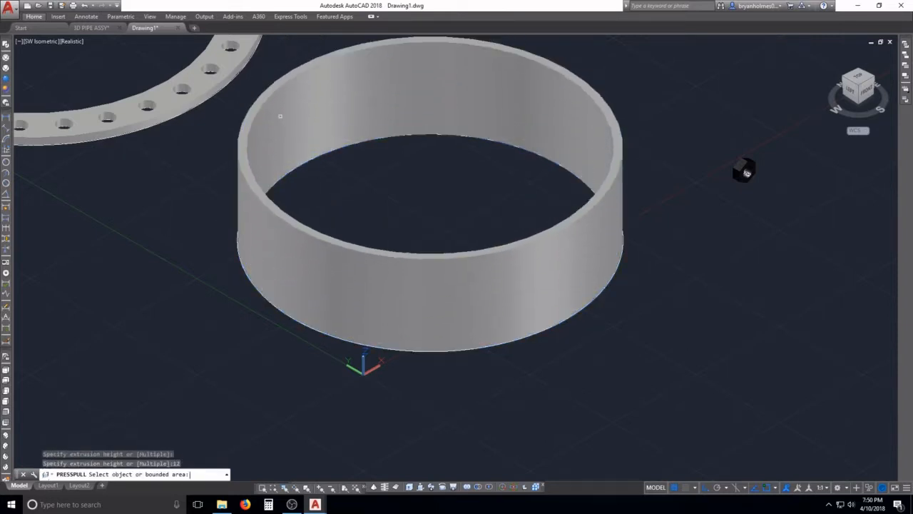
scroll(291, 109, down, 5)
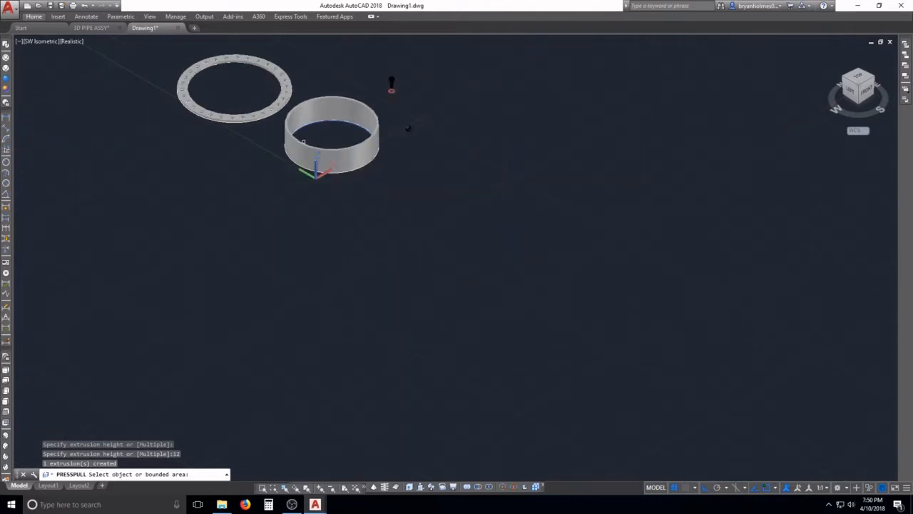
key(Escape)
text(e)
key(Return)
click(362, 192)
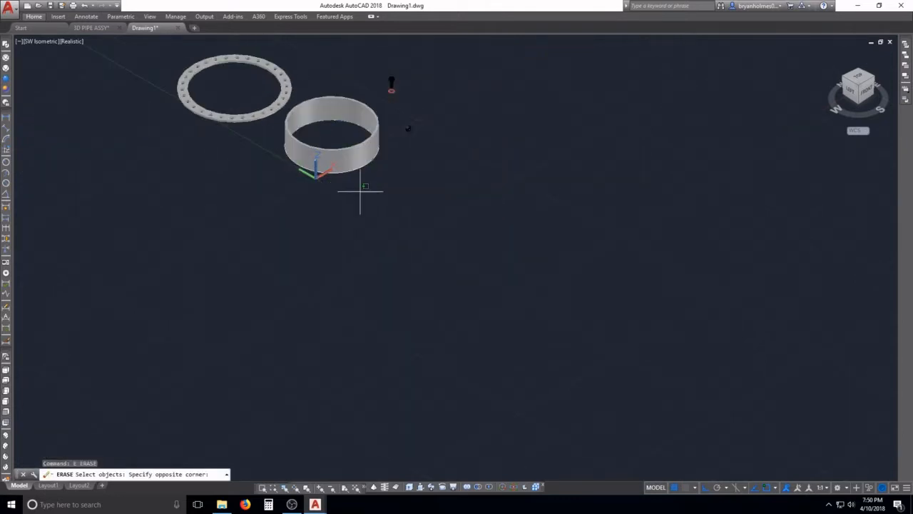
click(345, 164)
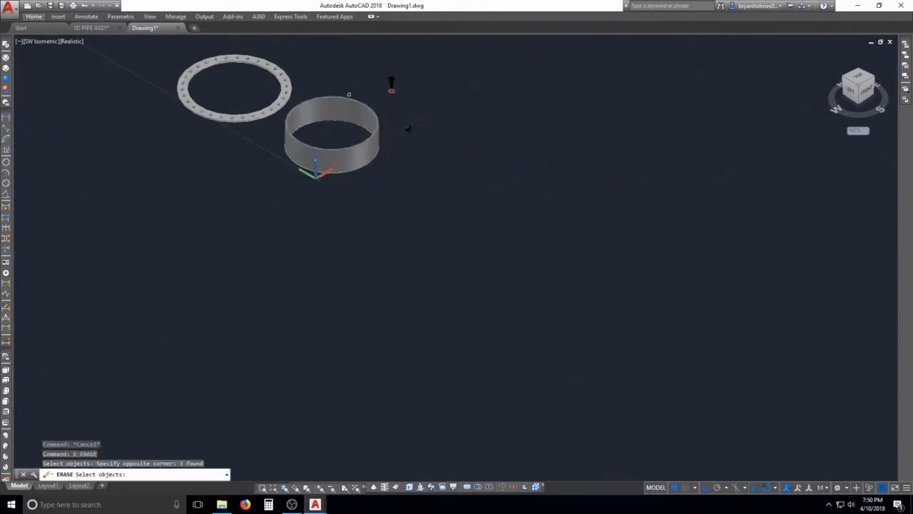
scroll(347, 97, up, 3)
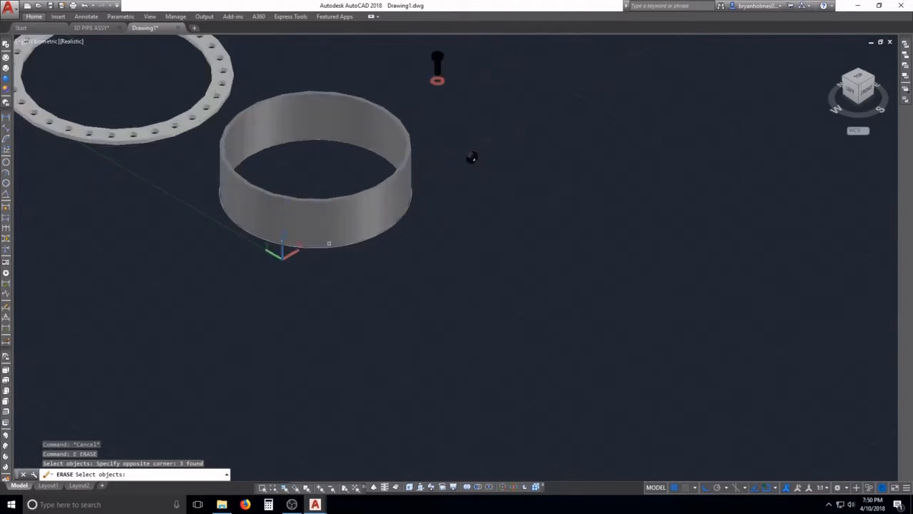
scroll(329, 242, up, 4)
key(Escape)
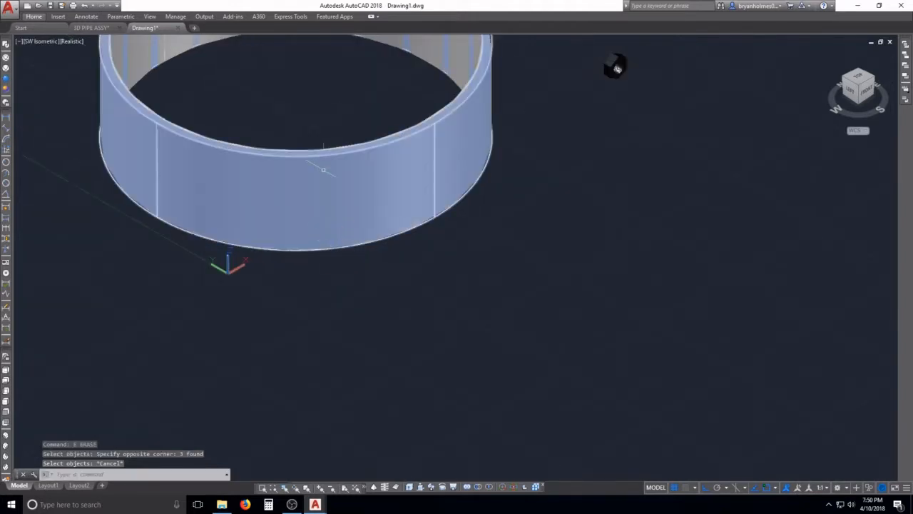
- Erase the two original circles at the pipe's base, removing the pipe solid from the selection
text(e)
key(Return)
click(393, 273)
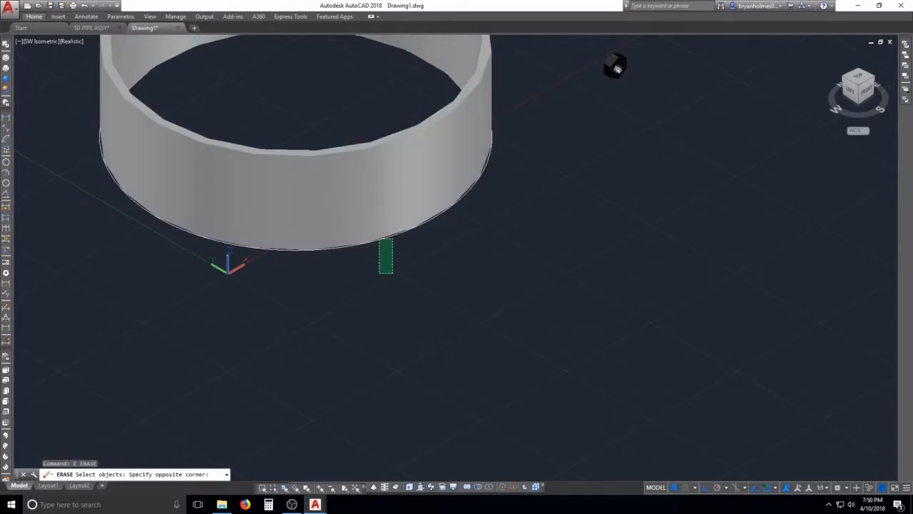
click(378, 239)
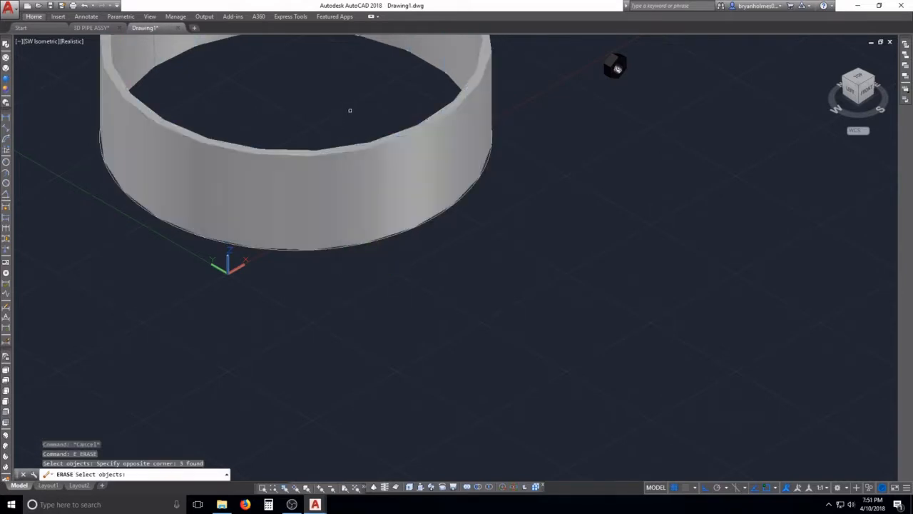
click(350, 73)
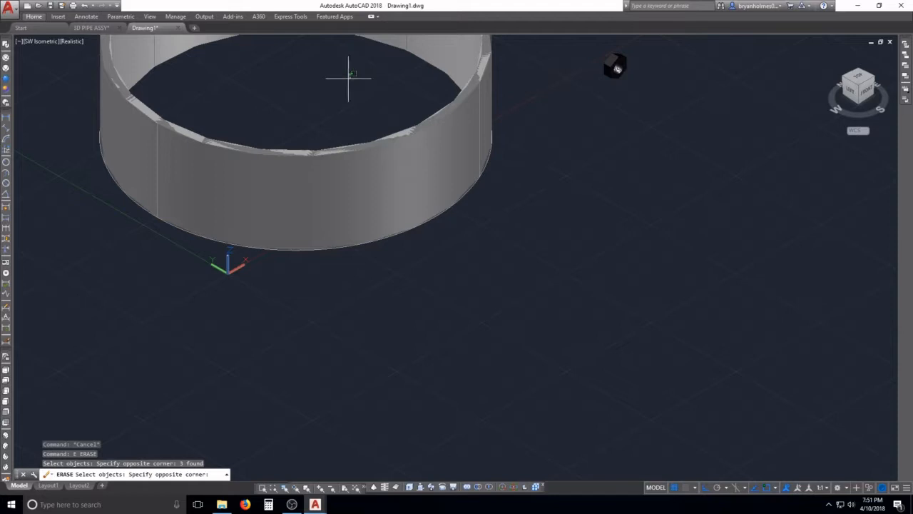
shift+click(324, 150)
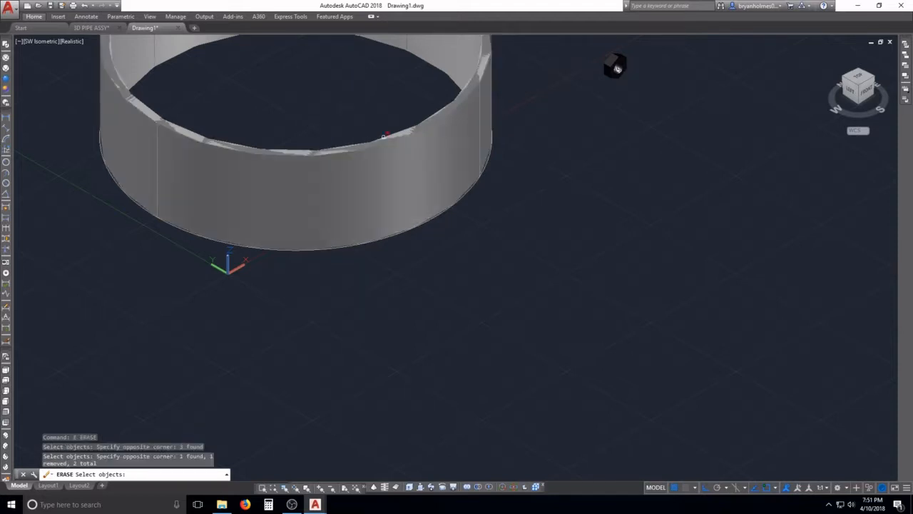
- Erase the selected leftover outline objects around the large pipe ring
key(Return)
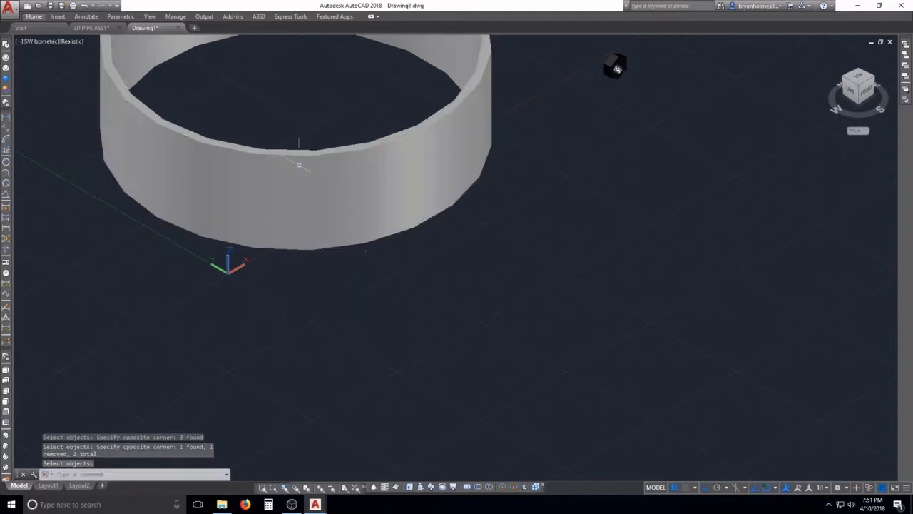
middle_drag(299, 165, 509, 291)
scroll(271, 177, down, 1)
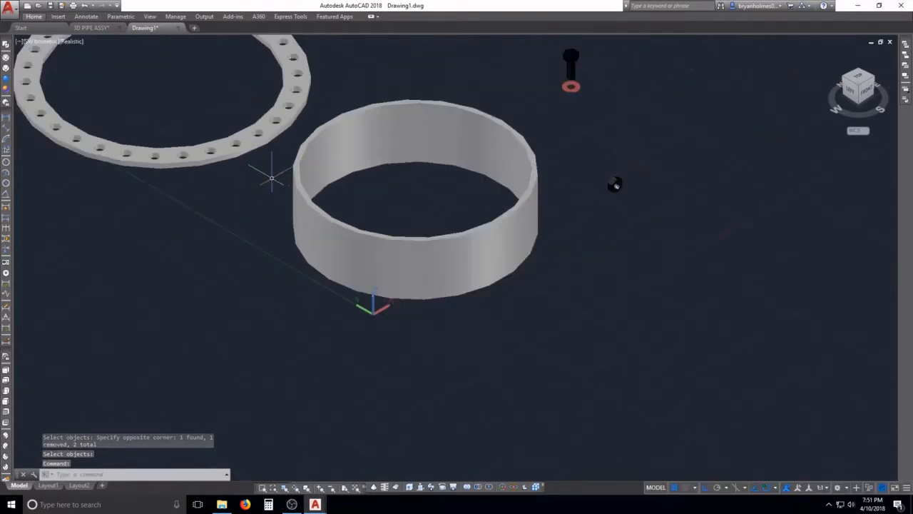
middle_drag(271, 178, 381, 255)
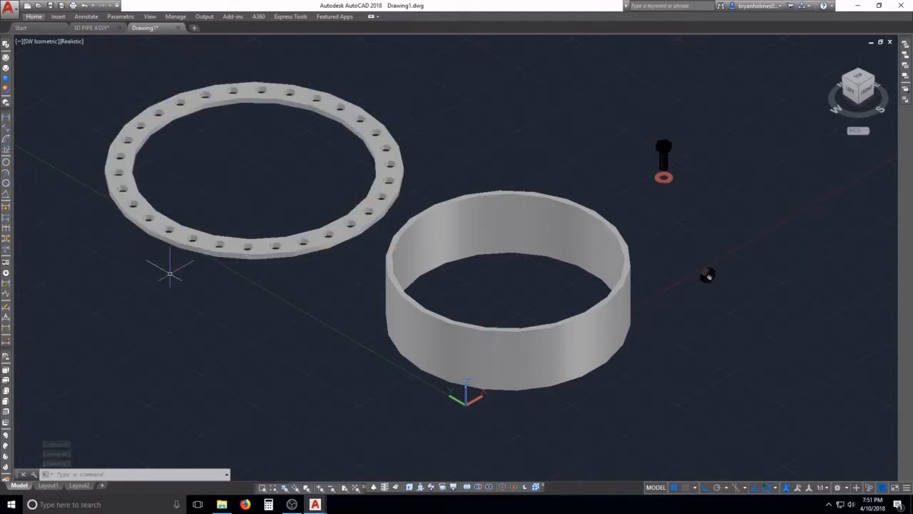
- Move the flange ring with the bolt holes 60 units in the 270° direction so it surrounds the pipe's base
click(347, 122)
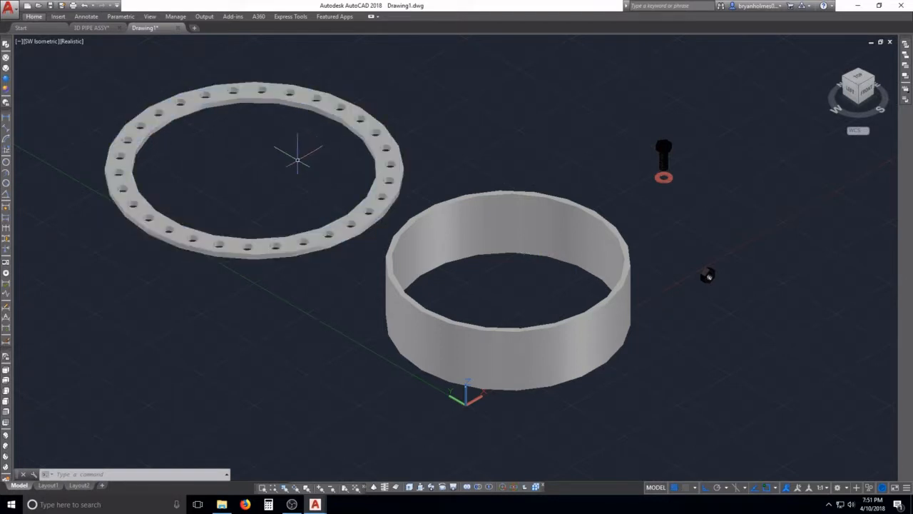
text(m)
key(Return)
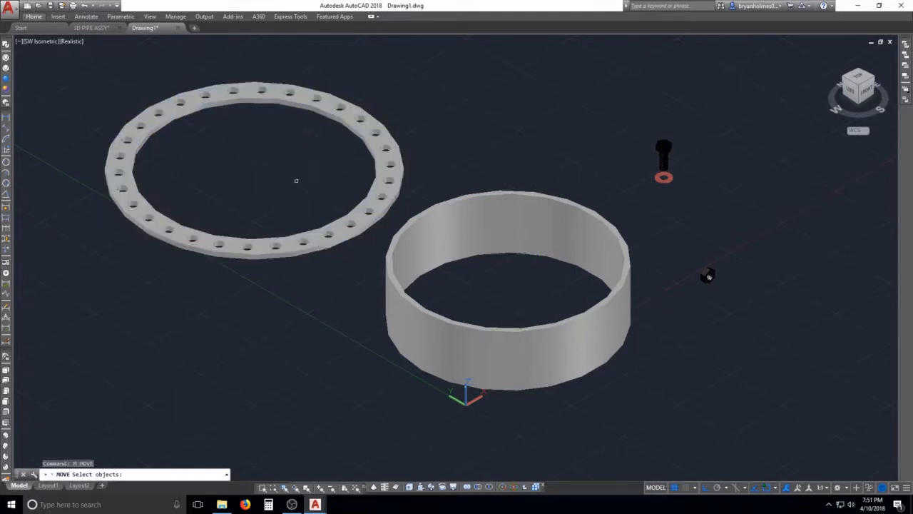
click(305, 225)
key(Return)
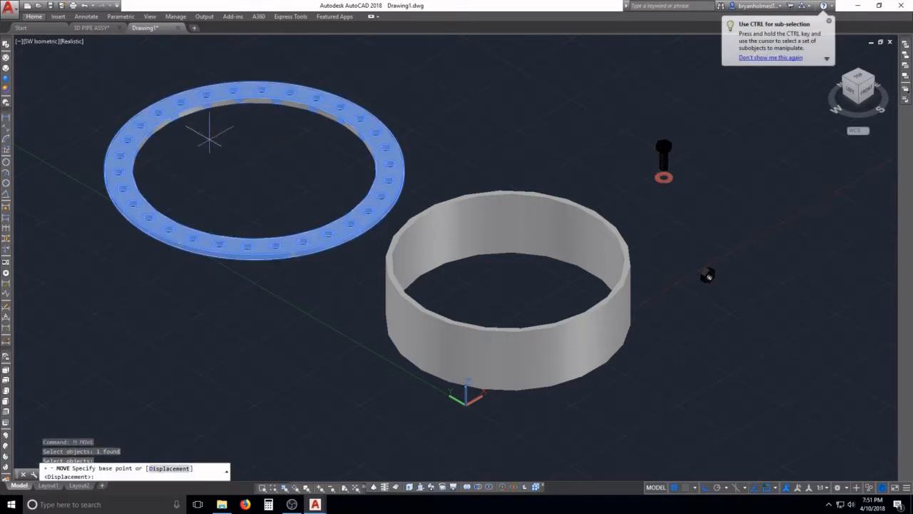
click(208, 138)
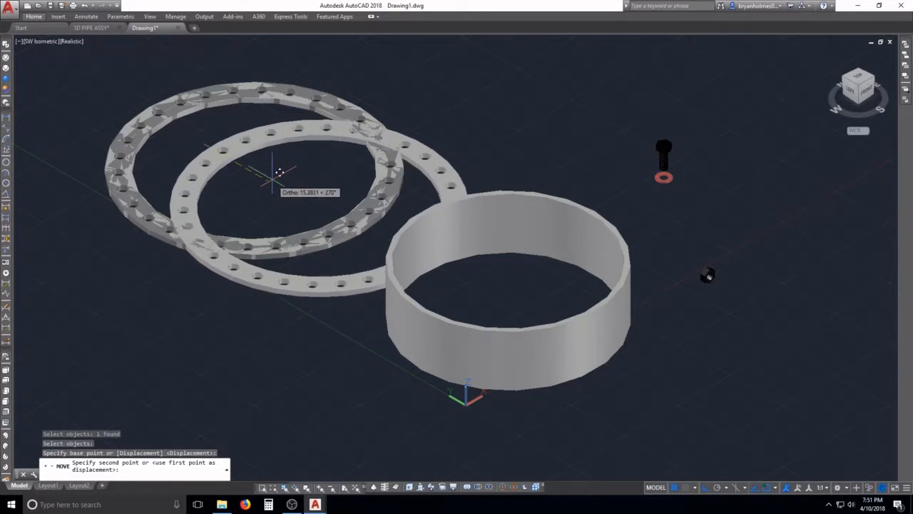
text(60)
key(Return)
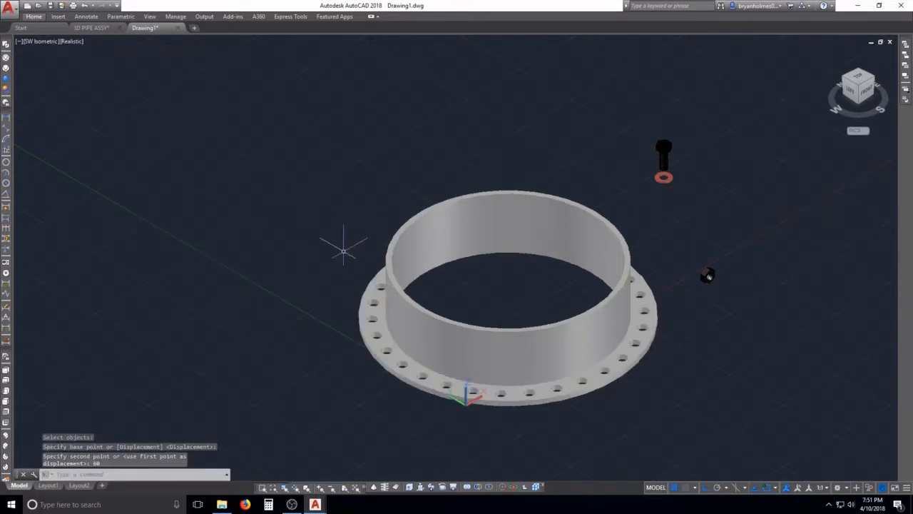
middle_drag(569, 318, 420, 237)
scroll(444, 281, up, 2)
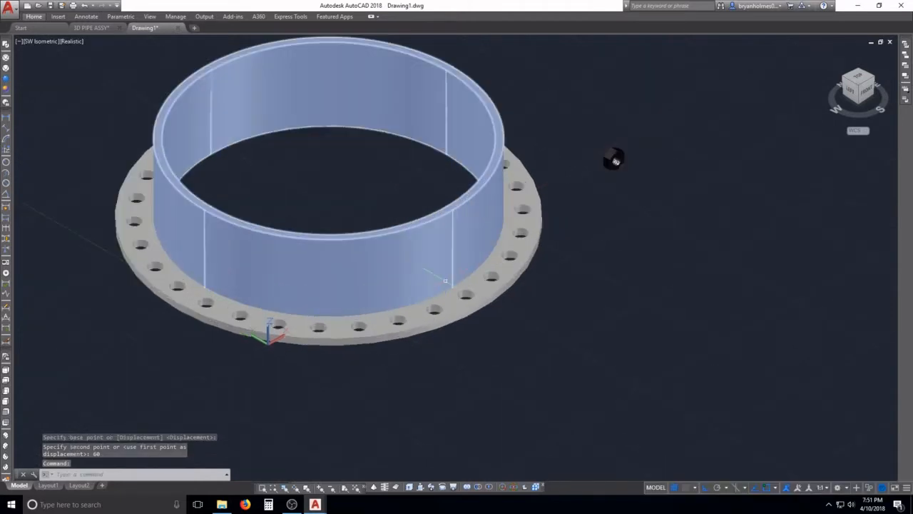
key(Escape)
key(Escape)
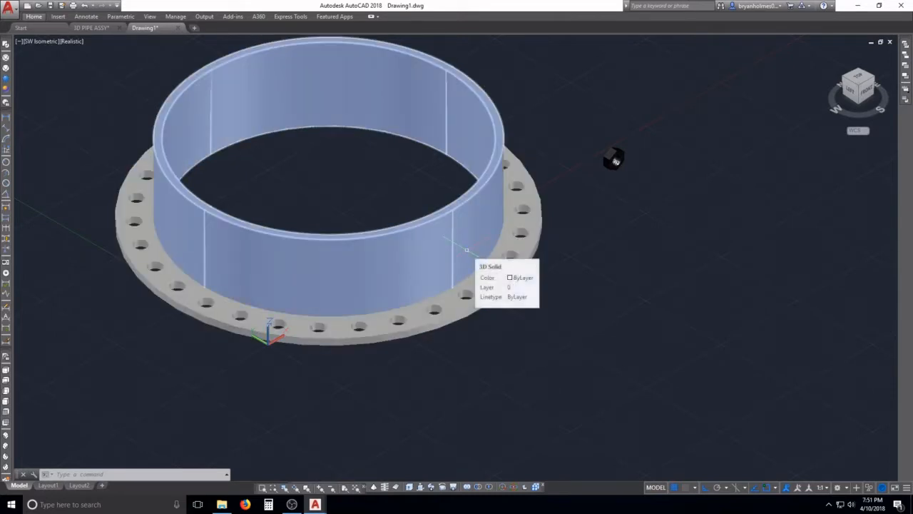
key(Escape)
key(Escape)
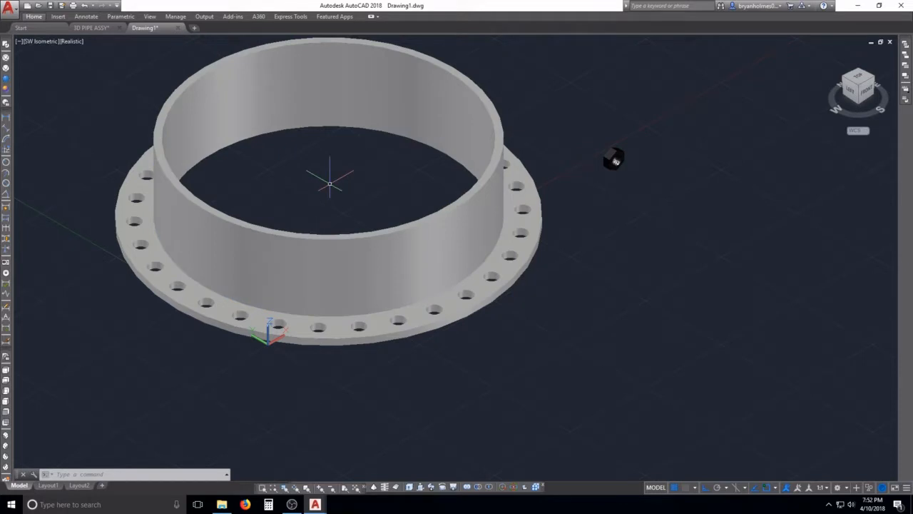
mouse_move(287, 259)
key(Escape)
key(Escape)
key(Escape)
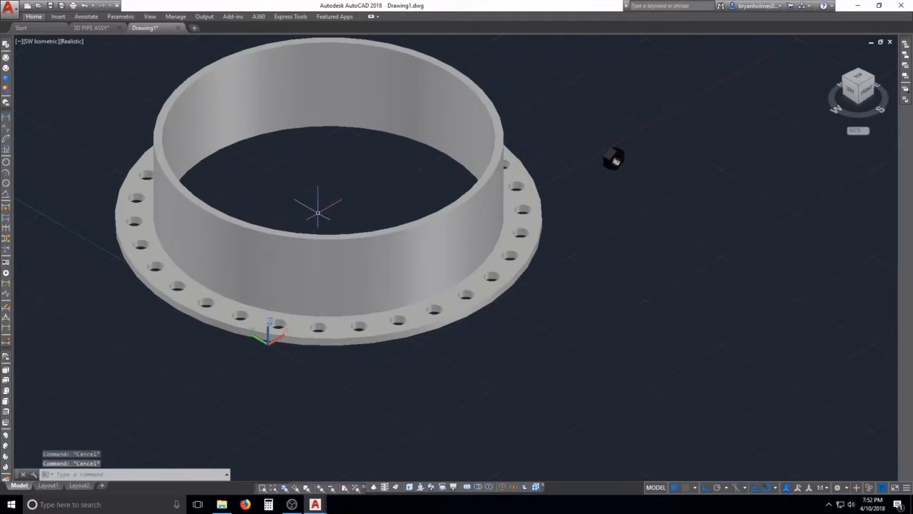
- Union the pipe and the flange ring into one solid
text(UNION)
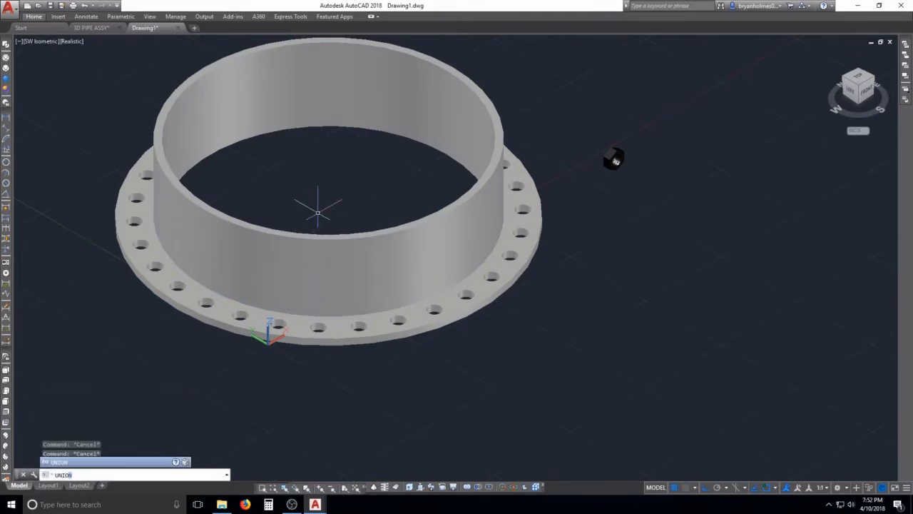
key(Return)
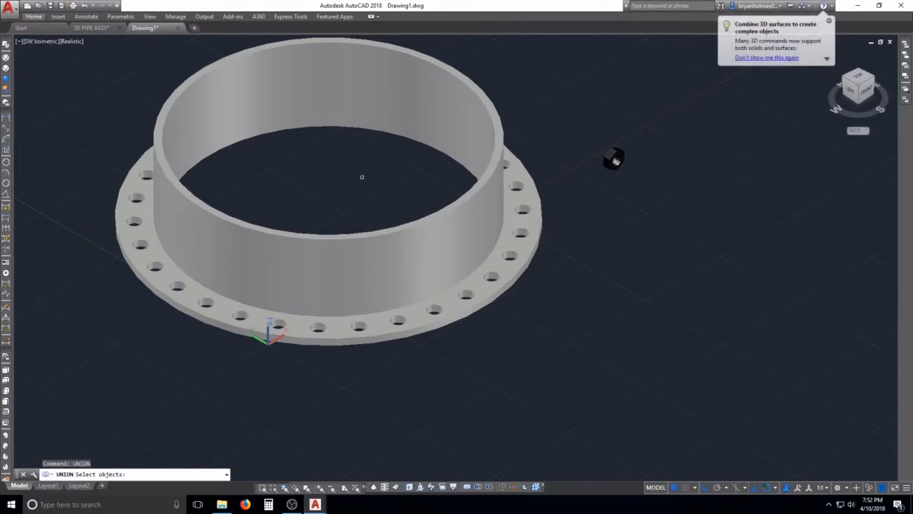
click(365, 181)
click(309, 349)
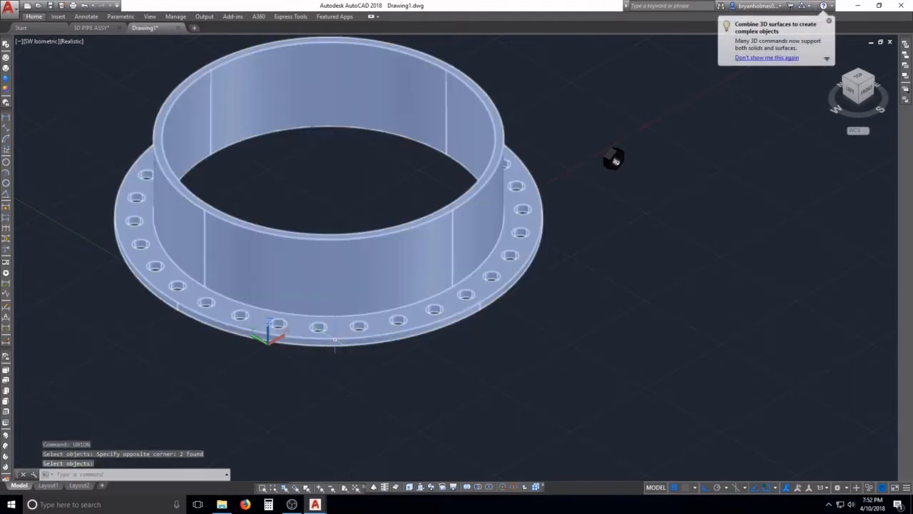
key(Escape)
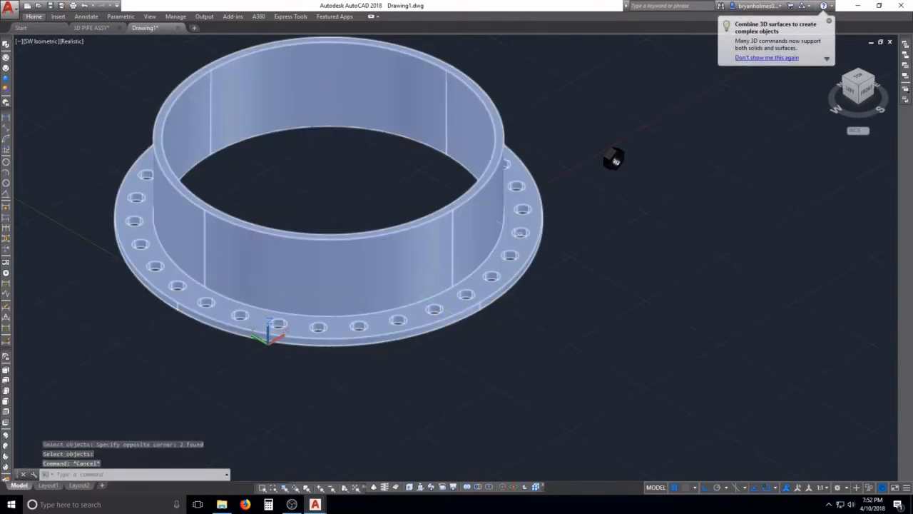
- Try to match the bolt's properties onto the red washer beneath it
scroll(531, 229, down, 3)
middle_drag(543, 247, 475, 281)
scroll(474, 205, up, 3)
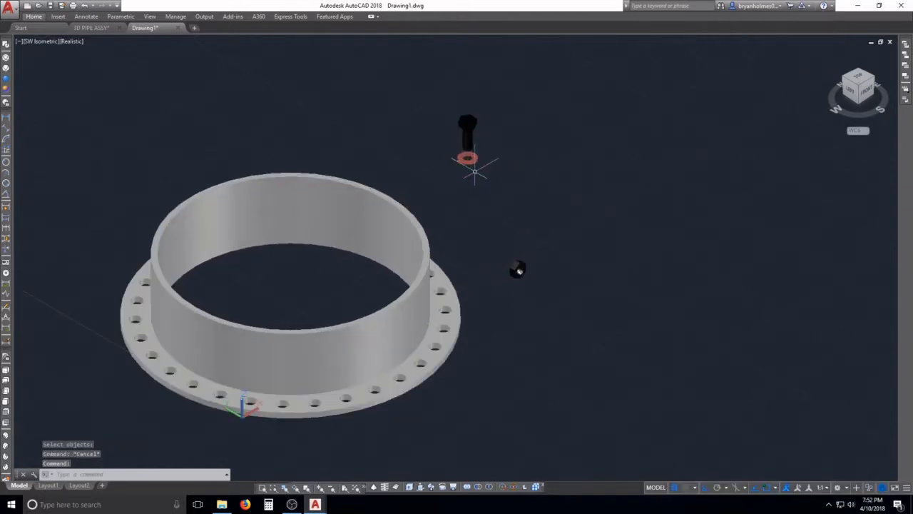
scroll(467, 157, up, 5)
key(Escape)
key(Escape)
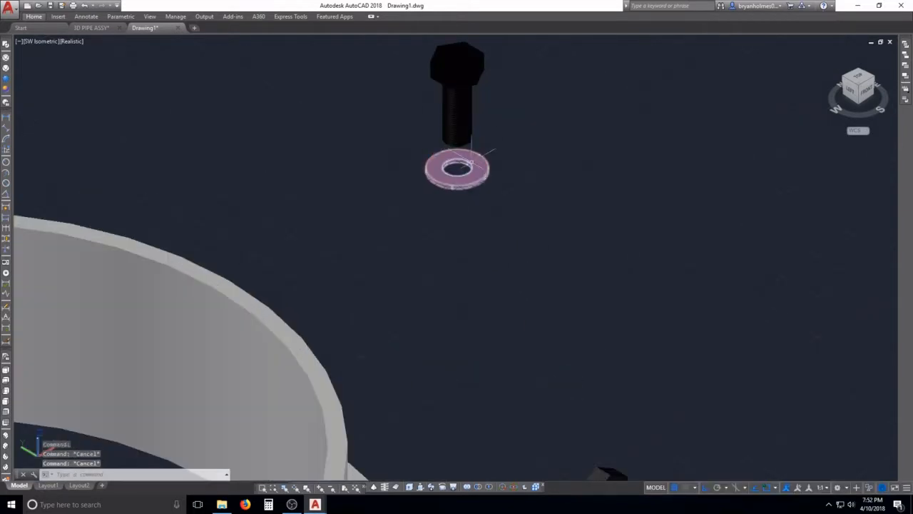
text(M)
text(A)
key(Return)
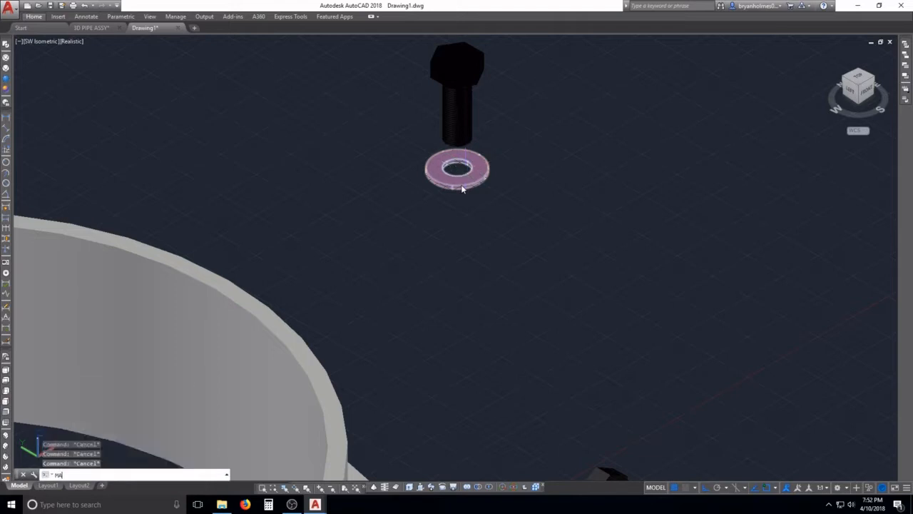
click(463, 122)
click(470, 158)
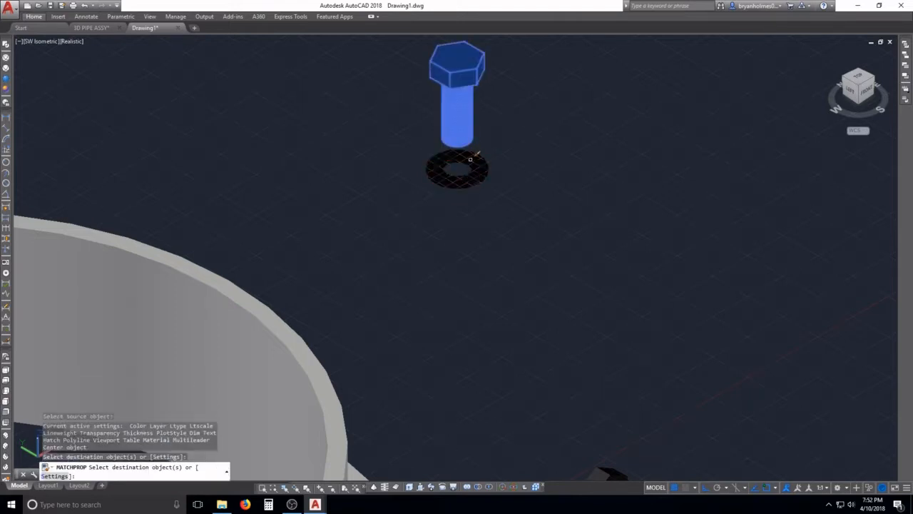
- Undo the property match on the washer
key(Escape)
text(u)
key(Return)
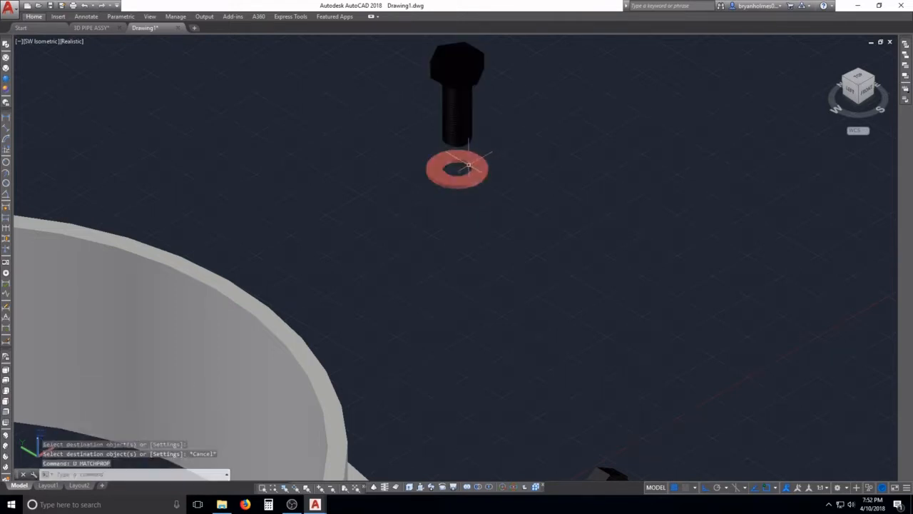
- Try to erase the red washer beneath the bolt
scroll(470, 158, up, 3)
key(Escape)
key(Return)
click(476, 161)
key(Return)
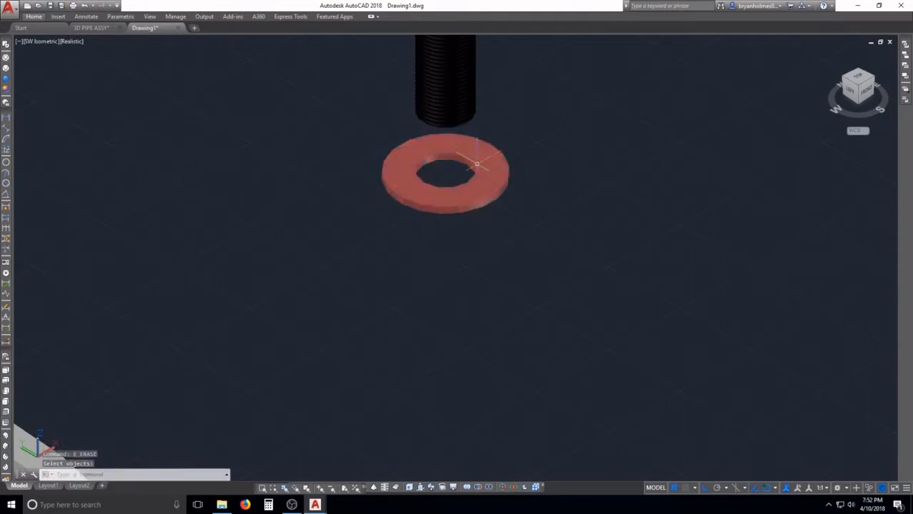
- Apply the bolt's properties to the washer with Match Properties
key(Escape)
key(Escape)
text(ma)
key(Return)
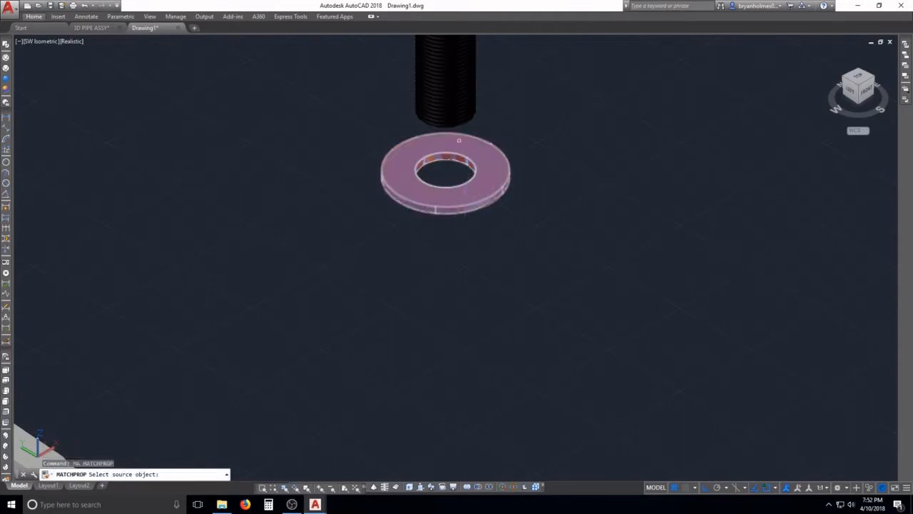
click(459, 116)
click(470, 155)
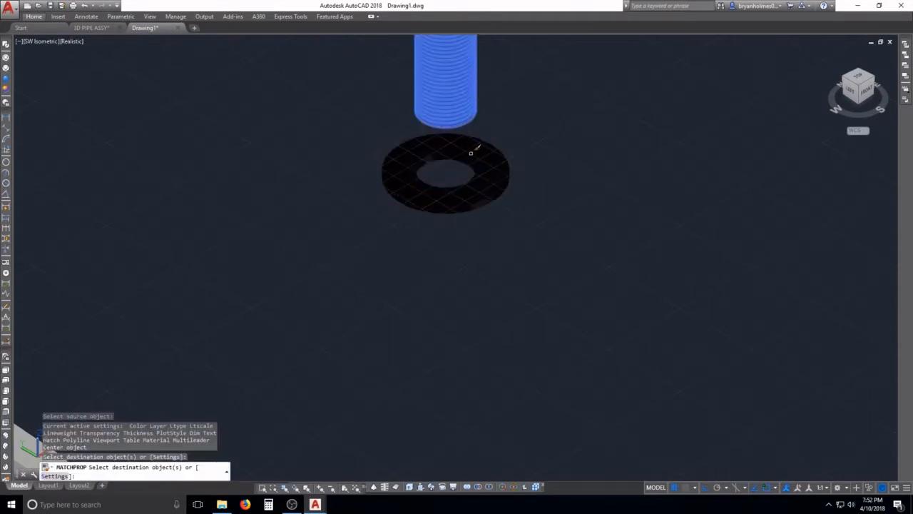
click(488, 223)
click(467, 199)
key(Return)
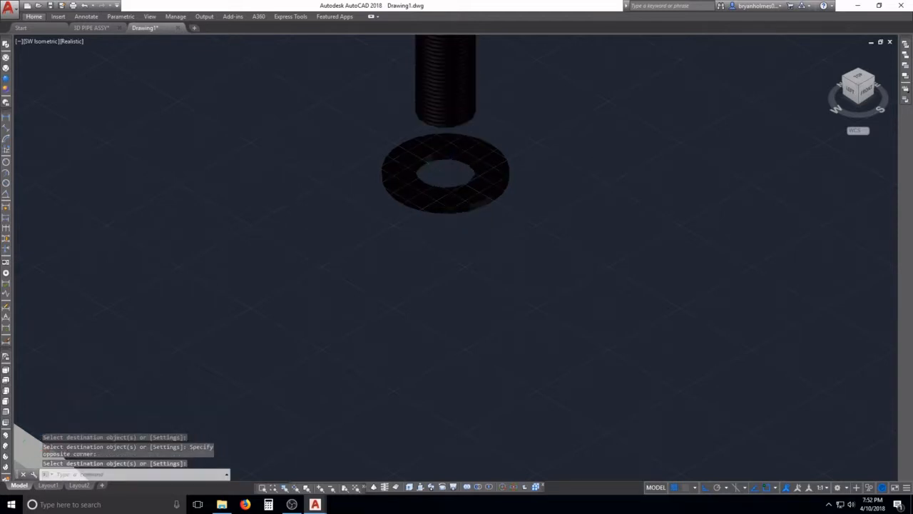
- Try to erase the washer beneath the bolt and undo the last command
scroll(452, 184, down, 6)
scroll(462, 222, up, 2)
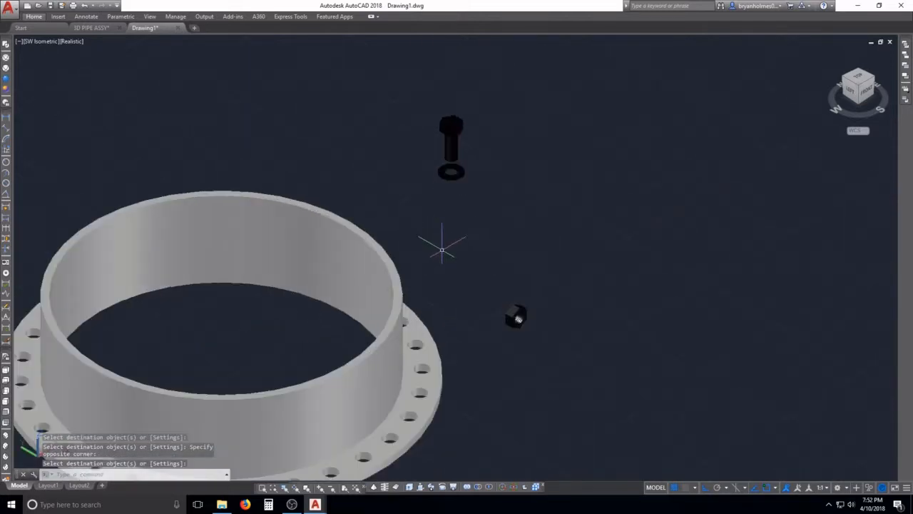
scroll(443, 172, up, 3)
text(e)
key(Return)
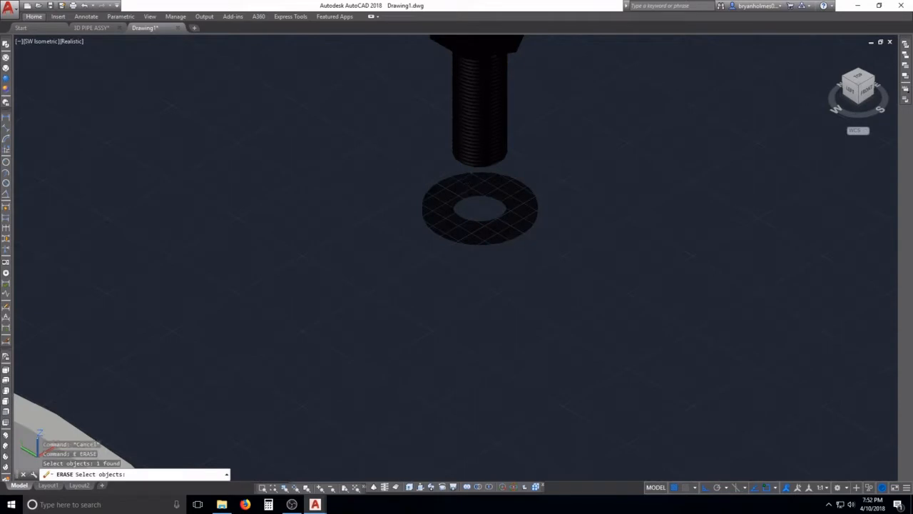
click(462, 186)
text(u)
key(Return)
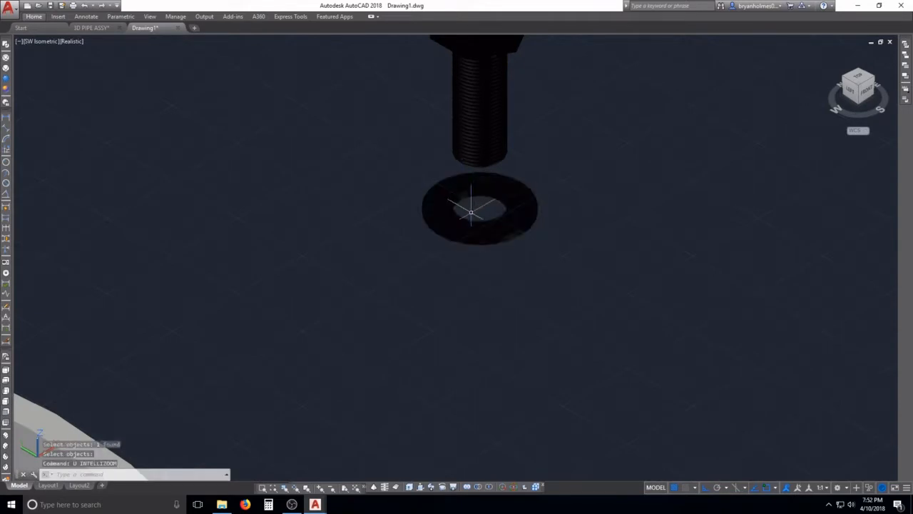
scroll(471, 212, down, 6)
middle_drag(431, 284, 470, 239)
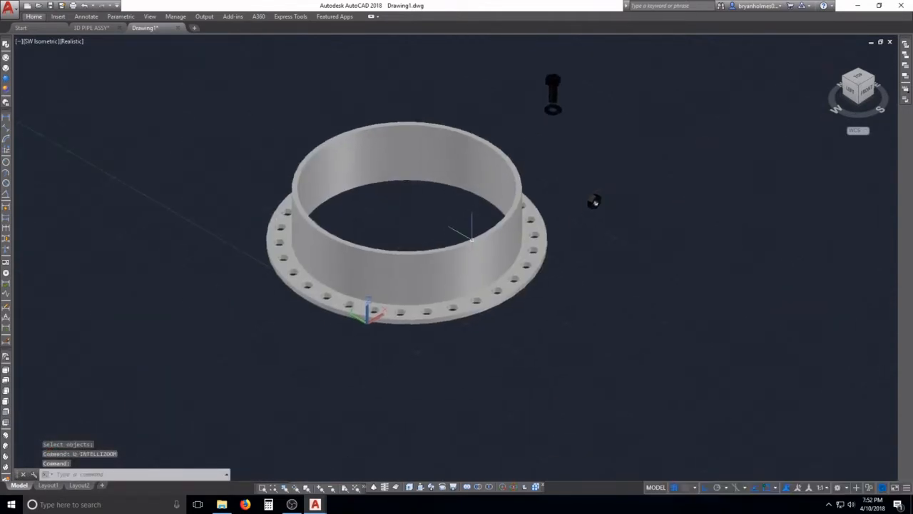
scroll(412, 276, up, 2)
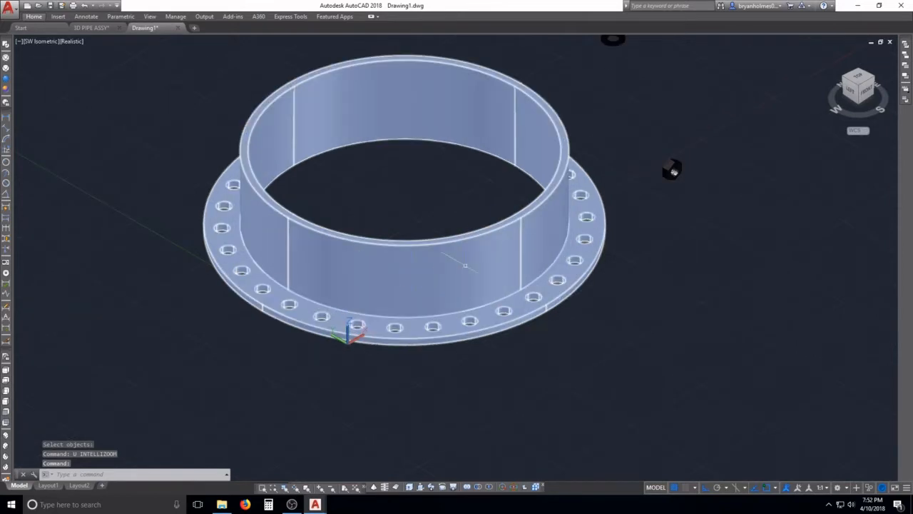
shift+middle_drag(522, 227, 439, 383)
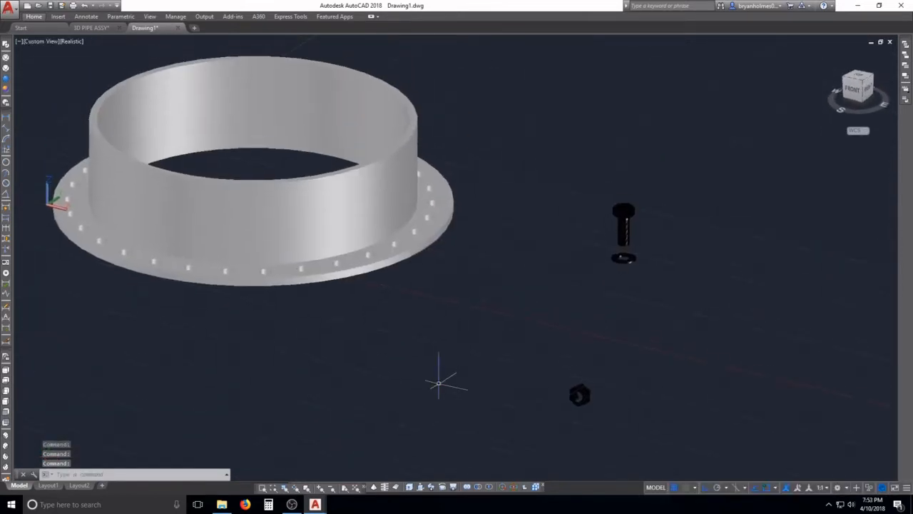
shift+middle_drag(474, 286, 464, 328)
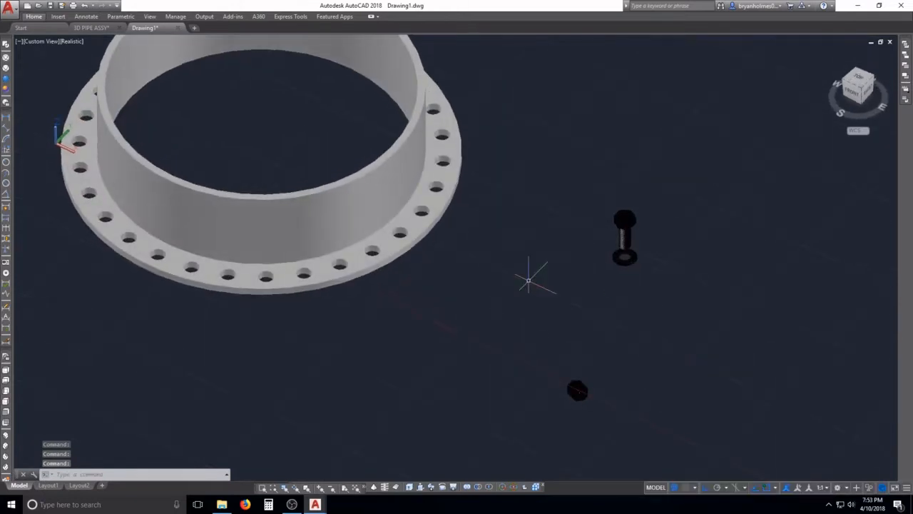
scroll(606, 240, up, 2)
text(m)
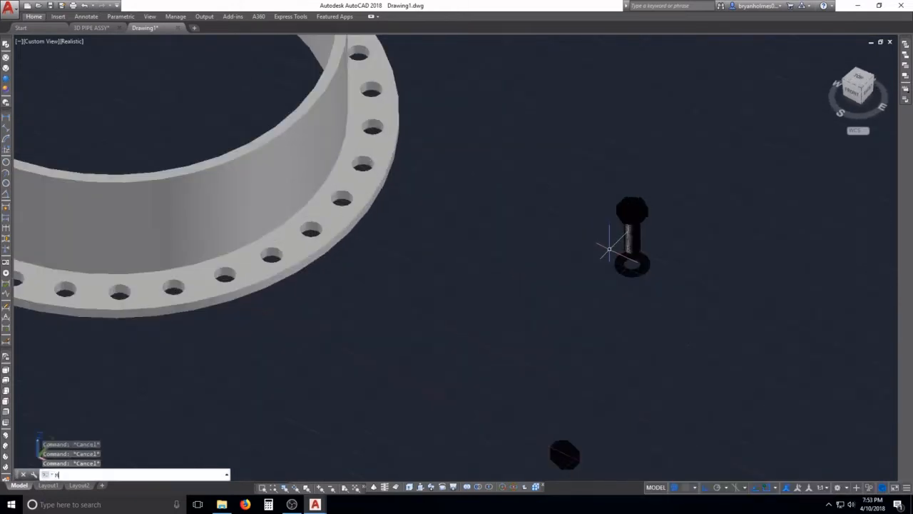
key(Return)
click(660, 296)
click(607, 196)
scroll(631, 211, up, 3)
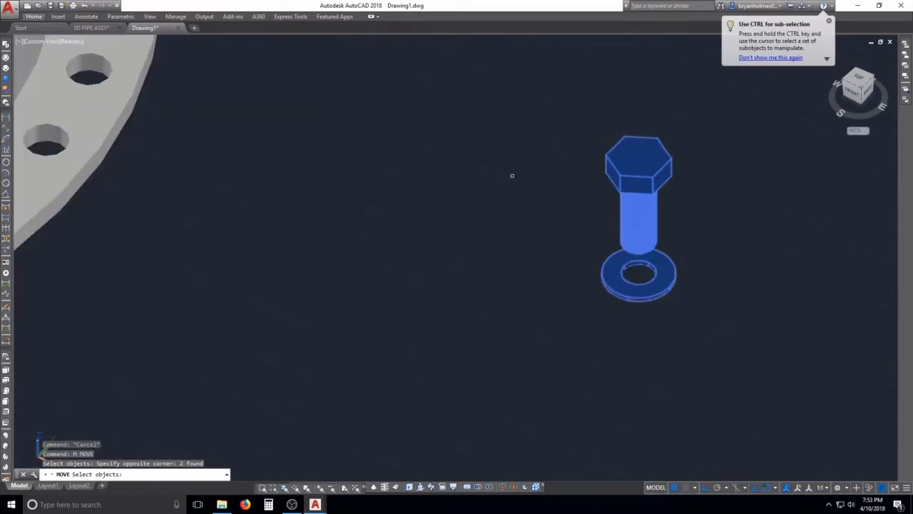
key(Return)
scroll(546, 175, down, 4)
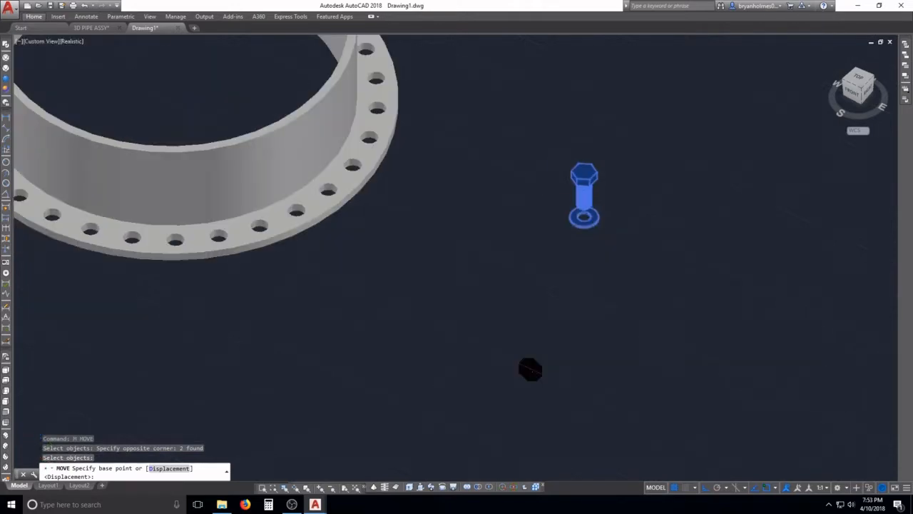
key(Escape)
key(Escape)
key(Escape)
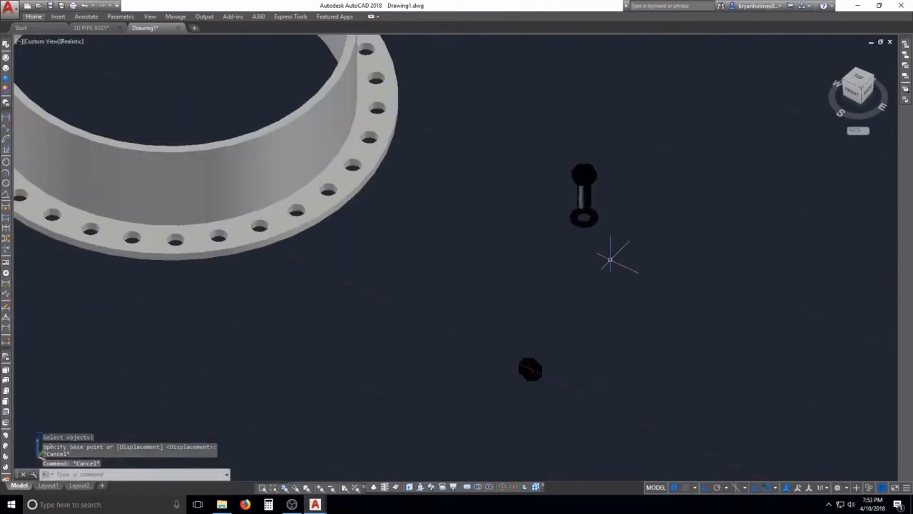
- Try to move the bolt and washer together, using a CEN snap for the base point
text(m)
key(Return)
click(619, 258)
click(563, 154)
key(Return)
scroll(599, 206, up, 5)
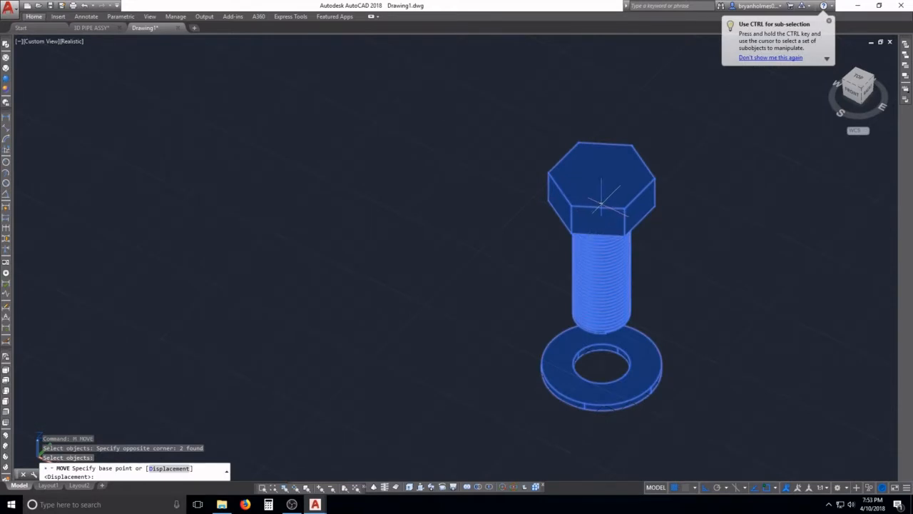
text(CEN)
key(Return)
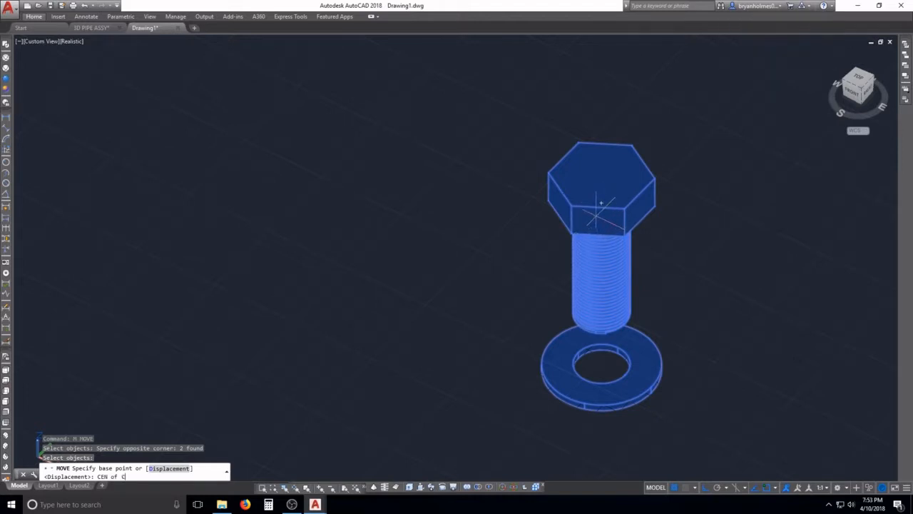
key(Return)
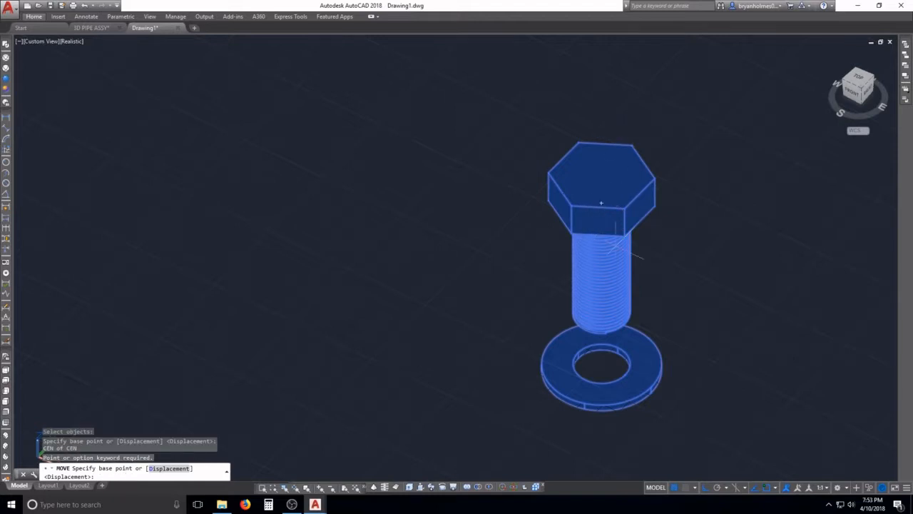
key(Escape)
click(426, 157)
key(Escape)
- Switch to 2D Wireframe and move the bolt and washer from the centre of the shank's top to the centre of a flange hole
click(5, 44)
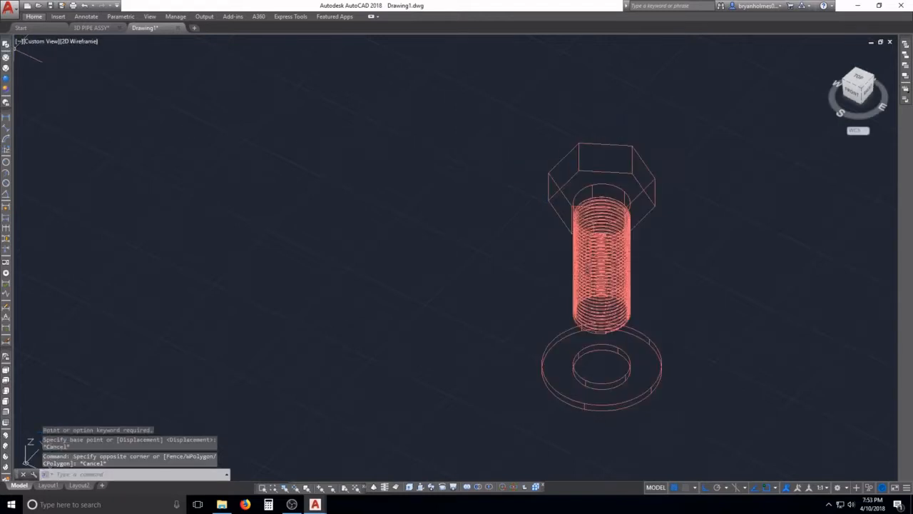
key(Escape)
key(Escape)
text(m)
key(Return)
click(695, 375)
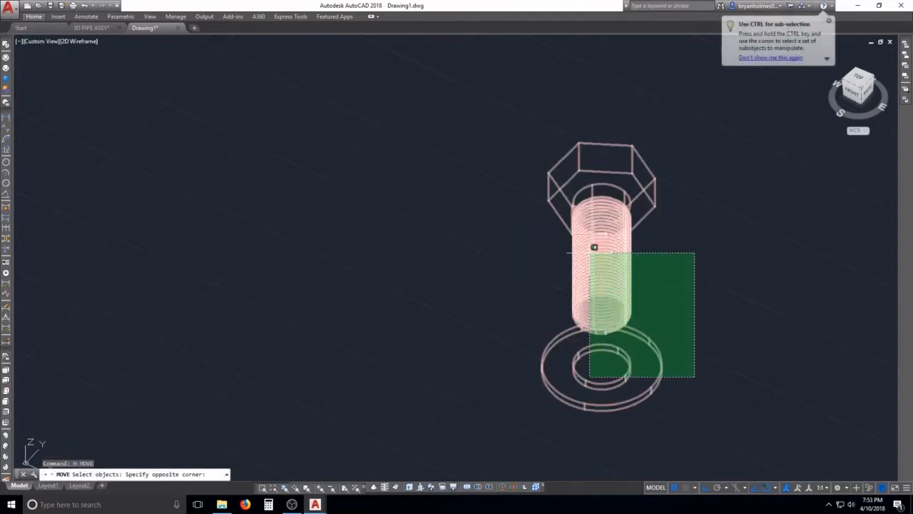
click(587, 187)
key(Return)
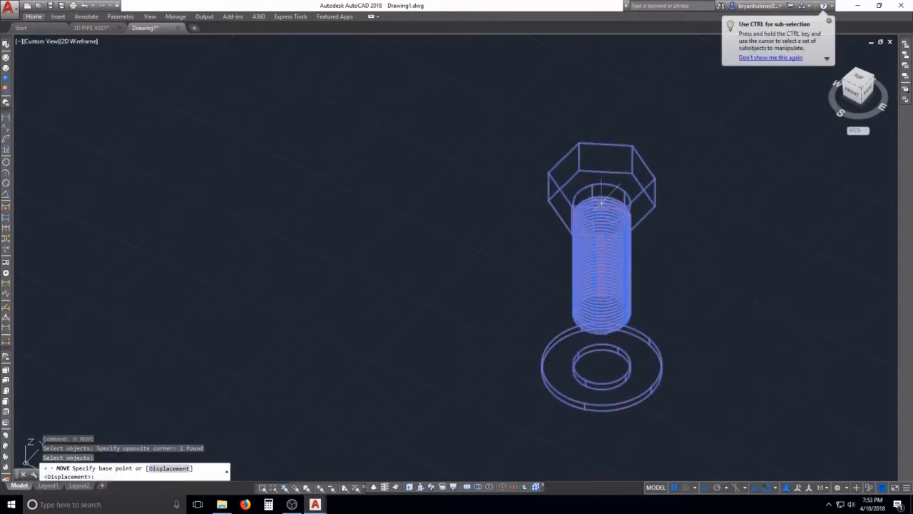
click(601, 203)
scroll(528, 206, down, 8)
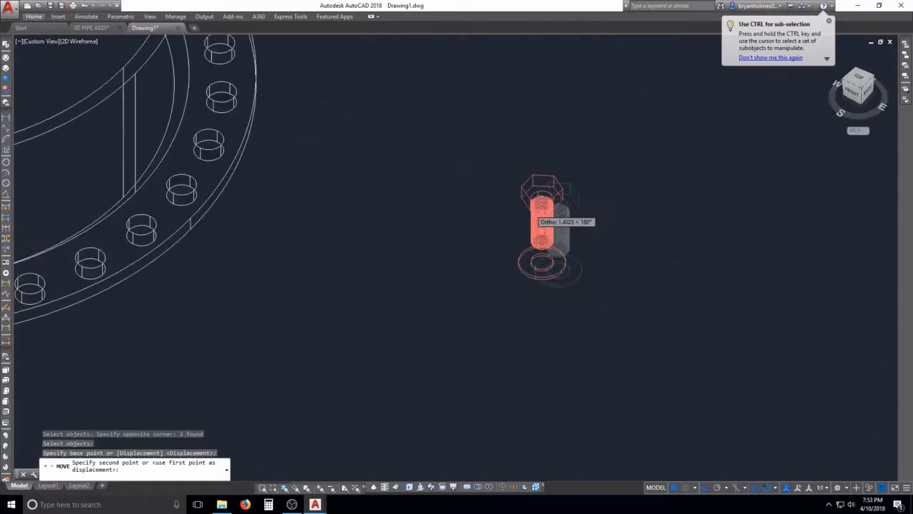
scroll(444, 201, up, 8)
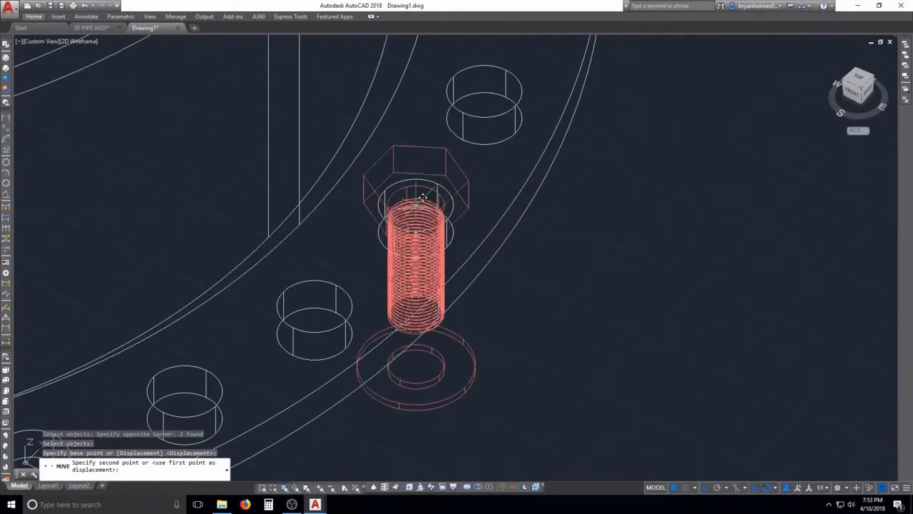
click(422, 197)
- Move the nut along the X axis towards the flange, close to the bolt and washer
scroll(457, 235, down, 5)
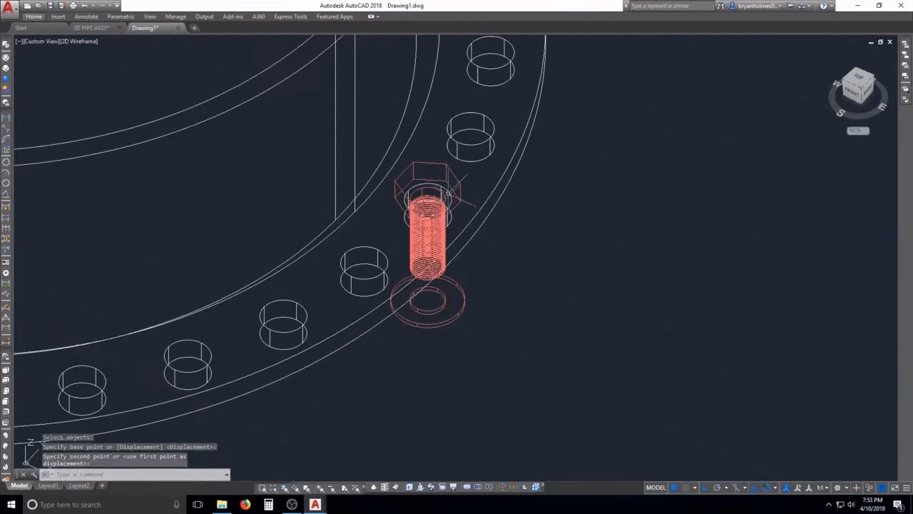
scroll(615, 401, up, 6)
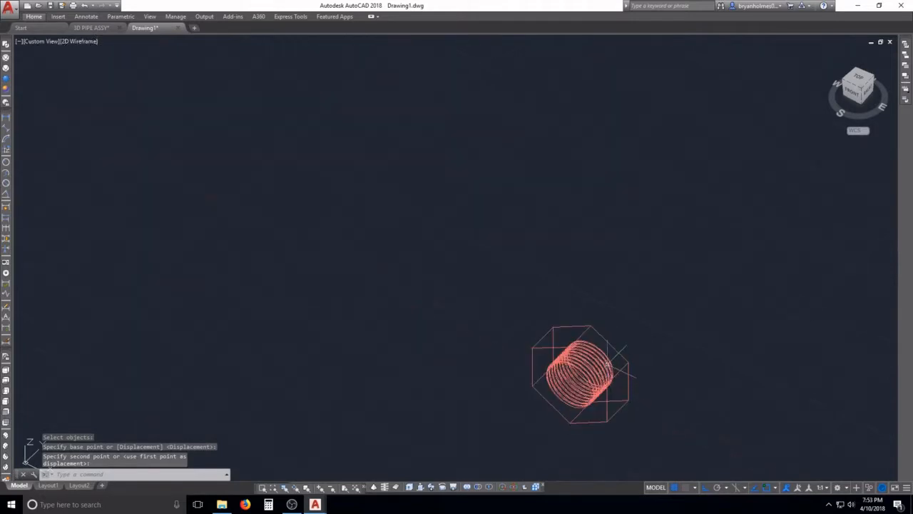
scroll(596, 368, down, 4)
key(Escape)
key(Escape)
text(m)
key(Return)
click(642, 397)
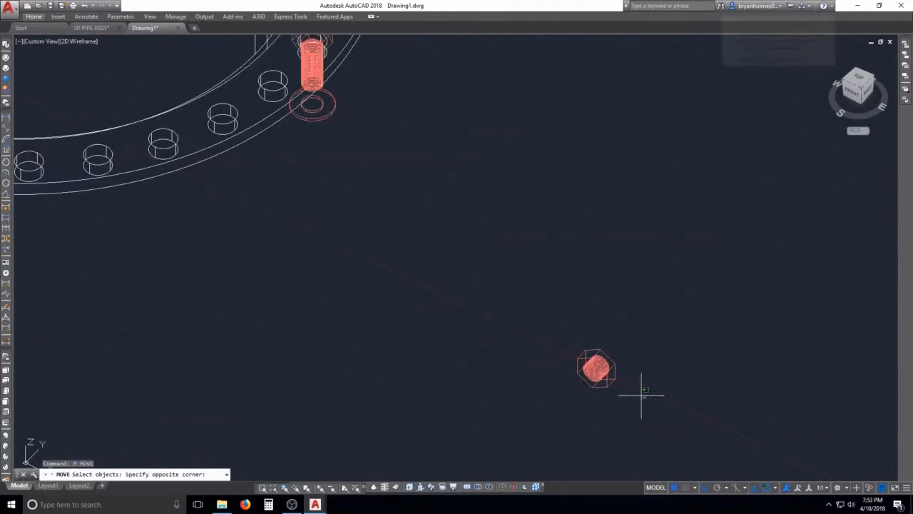
click(593, 371)
key(Return)
click(590, 383)
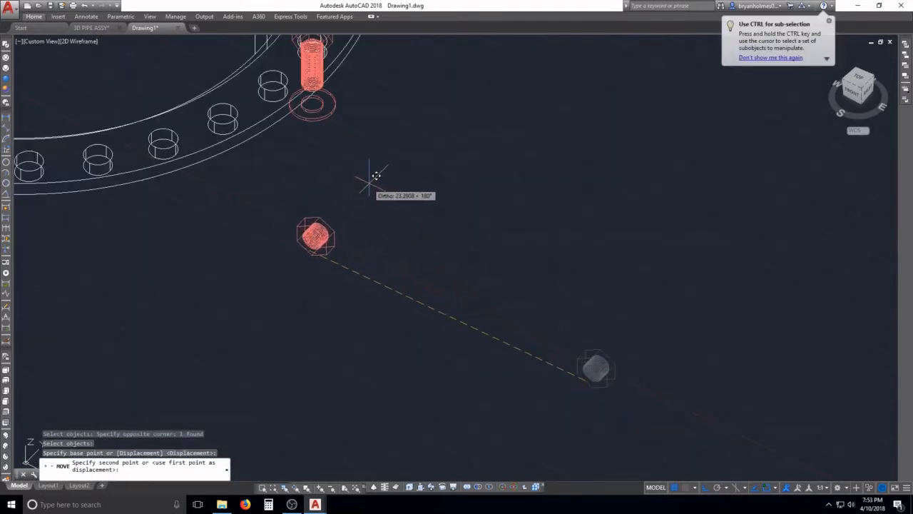
click(424, 182)
key(Escape)
middle_drag(357, 193, 390, 293)
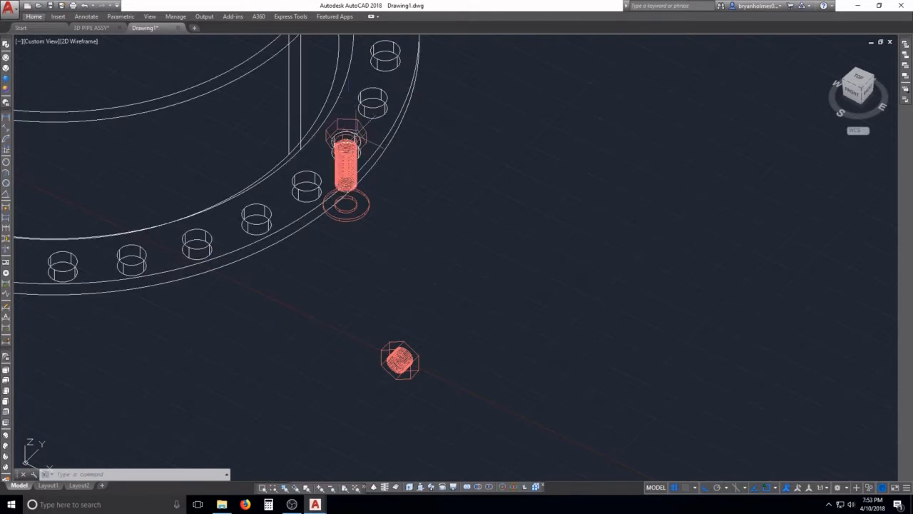
- Try to rotate the nut about the X axis with 3DROTATE, with Ortho off
click(400, 358)
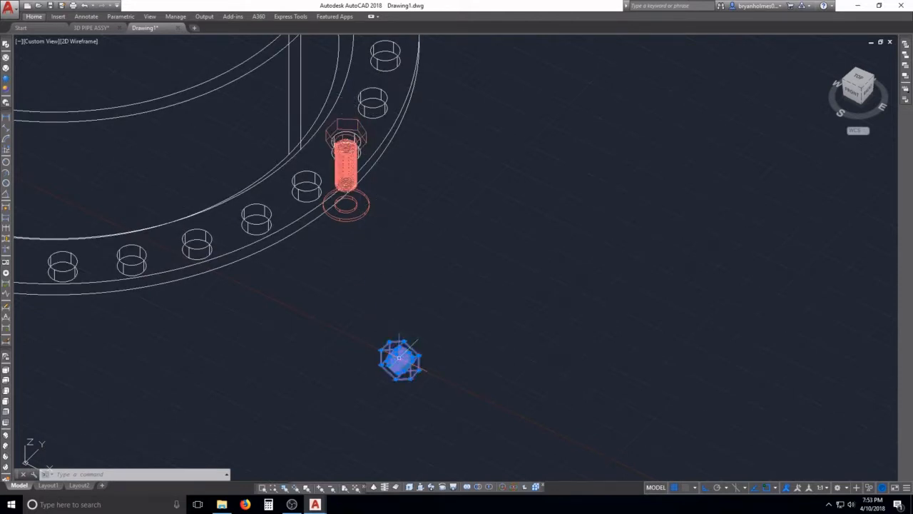
scroll(401, 359, up, 2)
key(Escape)
key(Escape)
key(Escape)
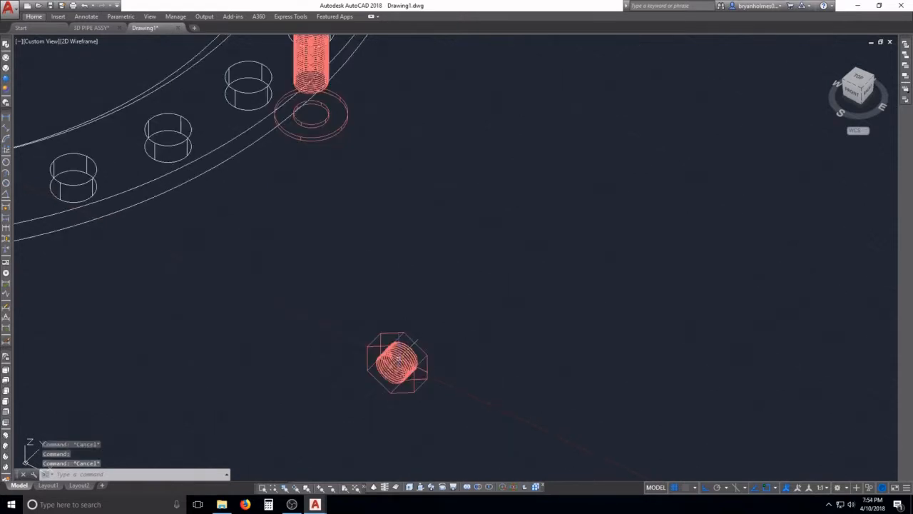
text(3)
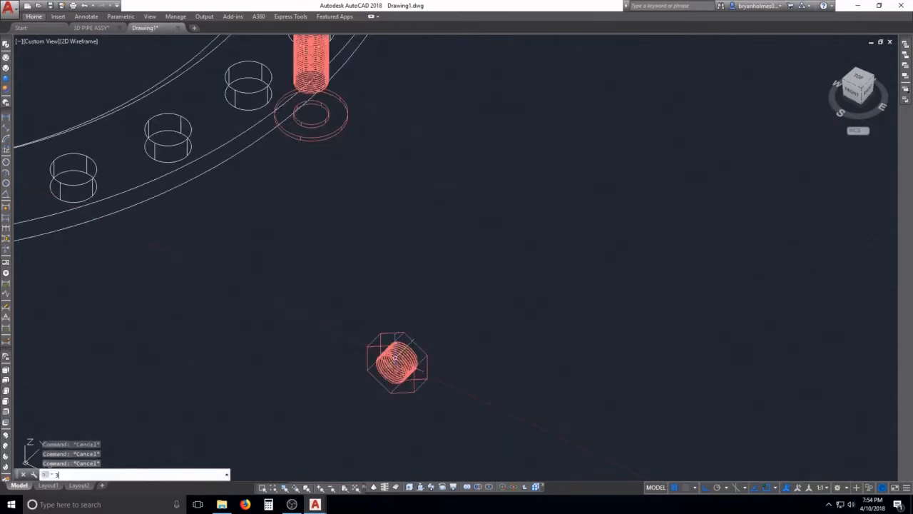
text(dr)
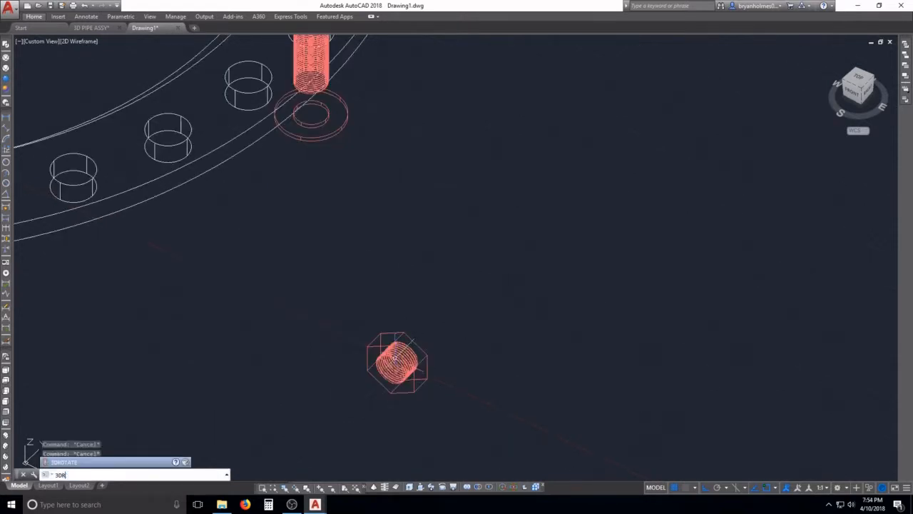
click(85, 462)
click(389, 369)
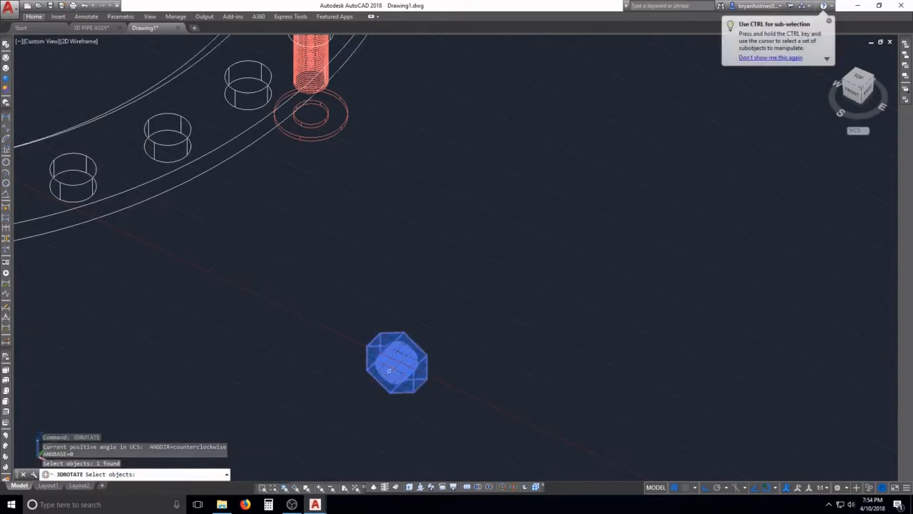
key(Return)
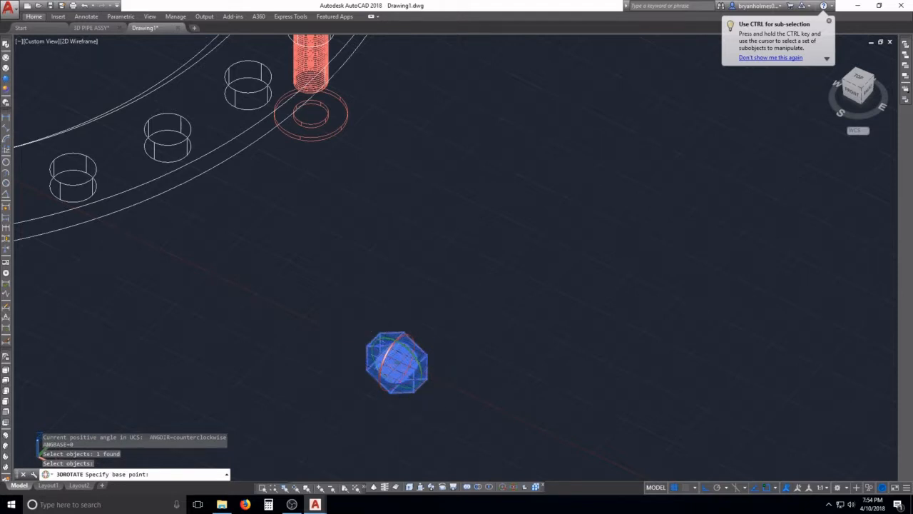
scroll(401, 377, up, 5)
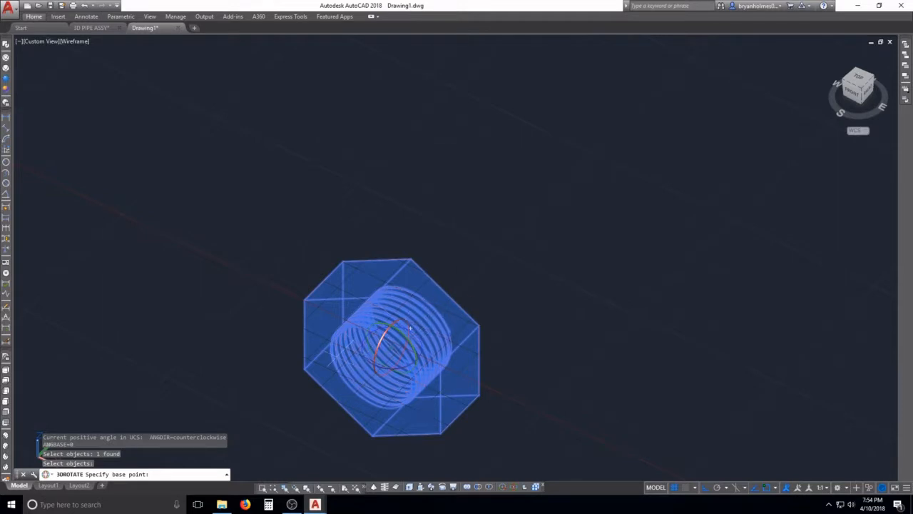
shift+middle_drag(410, 328, 398, 354)
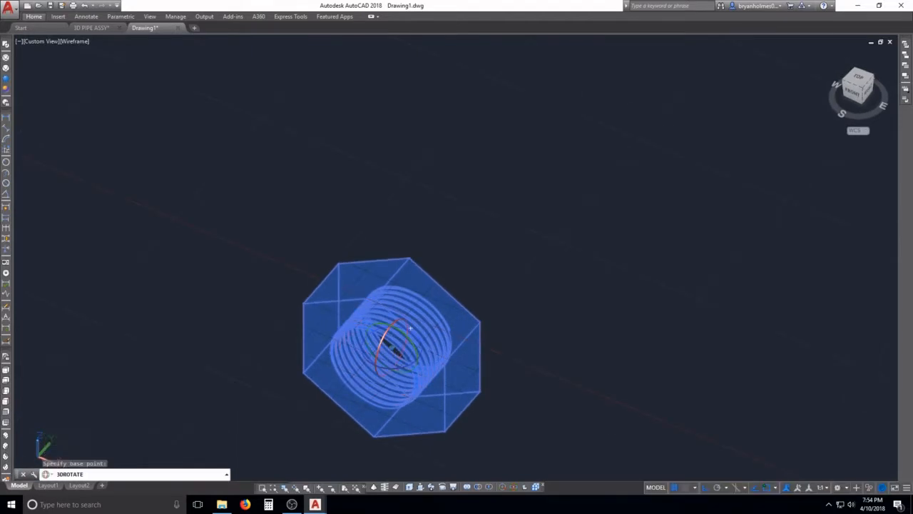
click(401, 318)
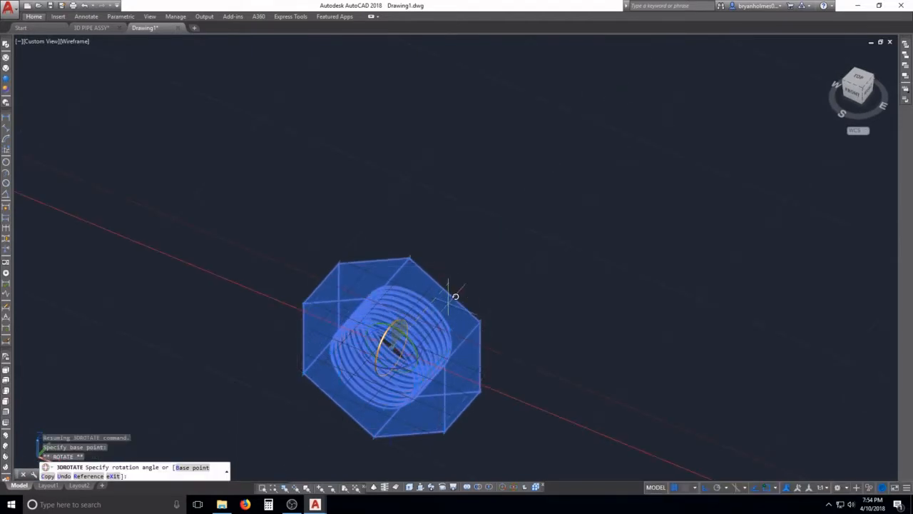
key(F8)
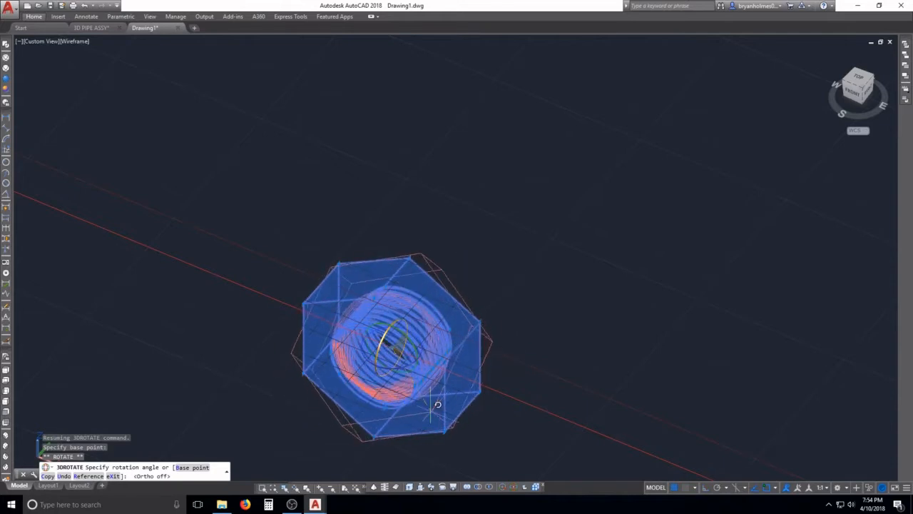
click(488, 307)
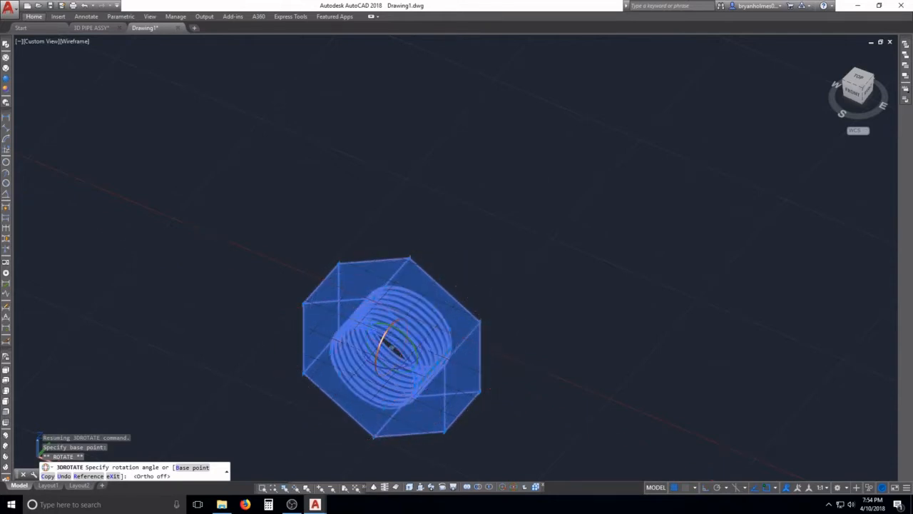
key(Escape)
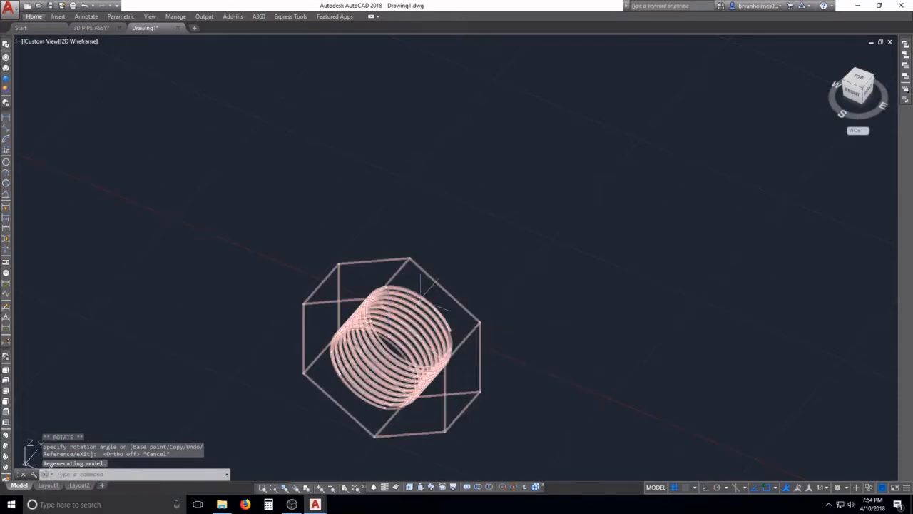
scroll(427, 293, down, 5)
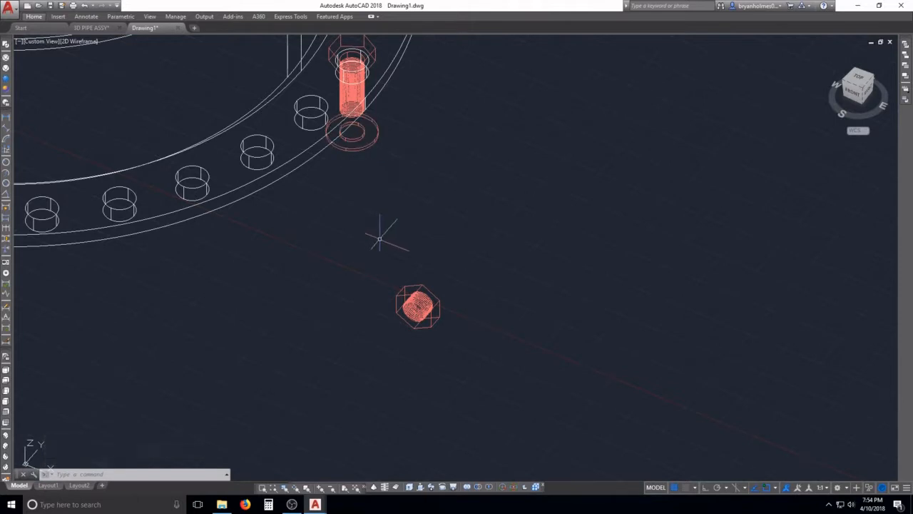
key(Escape)
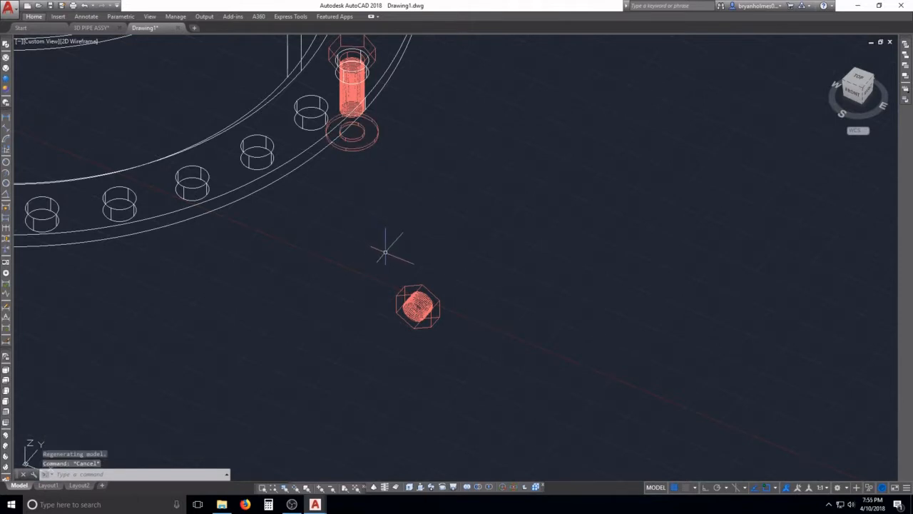
- Rotate the nut upright about the X axis through its centre with 3DROTATE, with Ortho on
key(Escape)
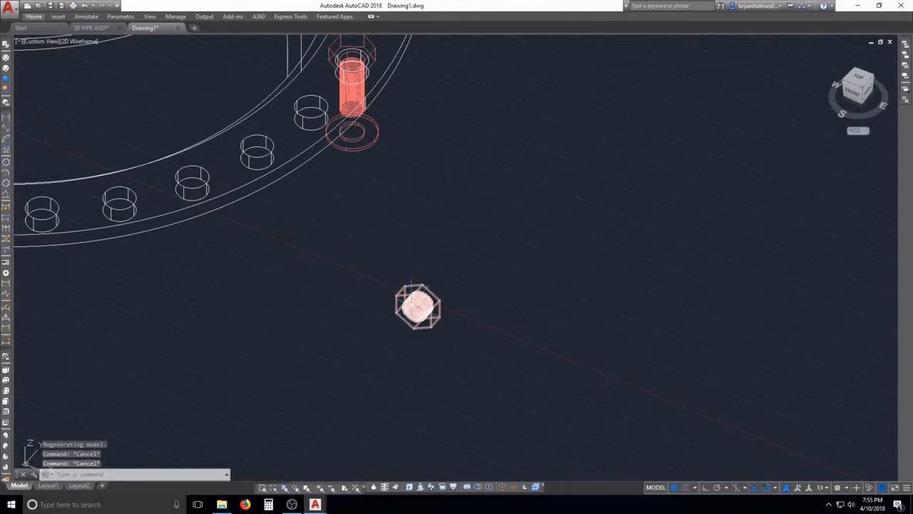
key(Escape)
scroll(418, 307, up, 1)
scroll(376, 242, down, 2)
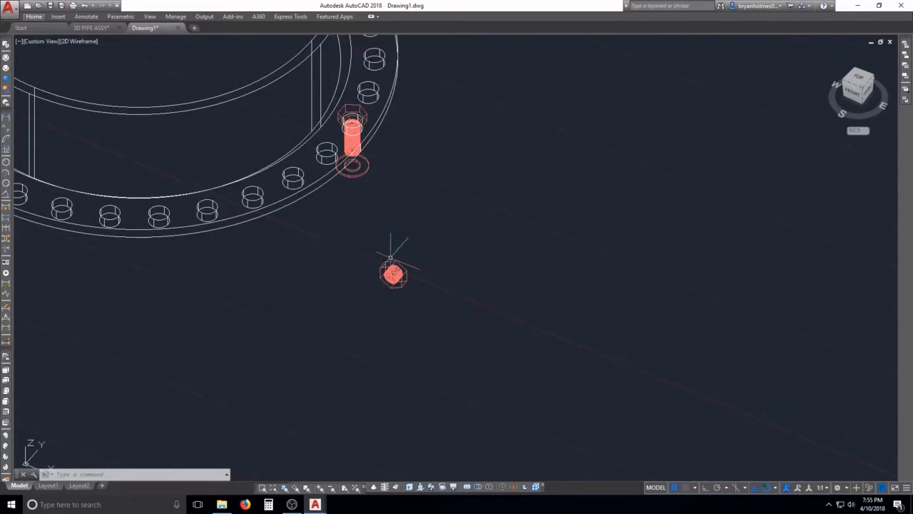
scroll(394, 268, up, 5)
scroll(395, 270, up, 2)
key(Escape)
key(space)
click(392, 270)
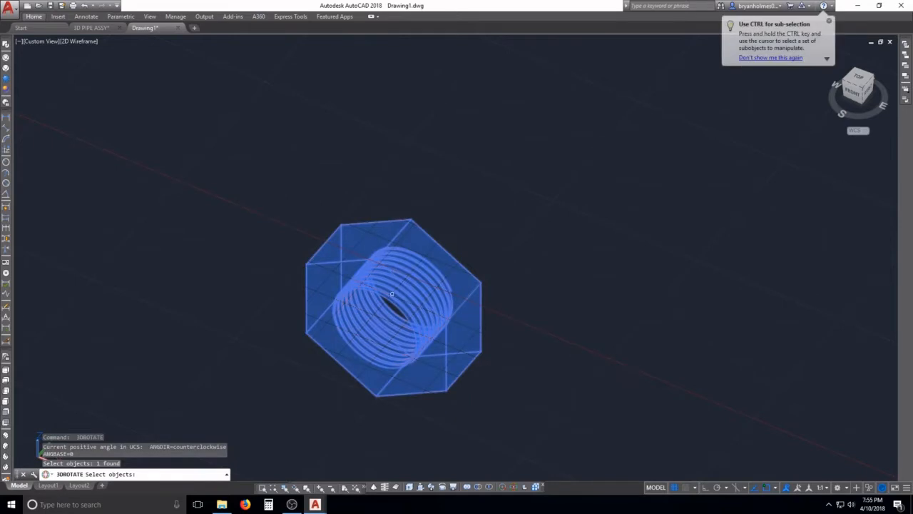
key(space)
click(392, 289)
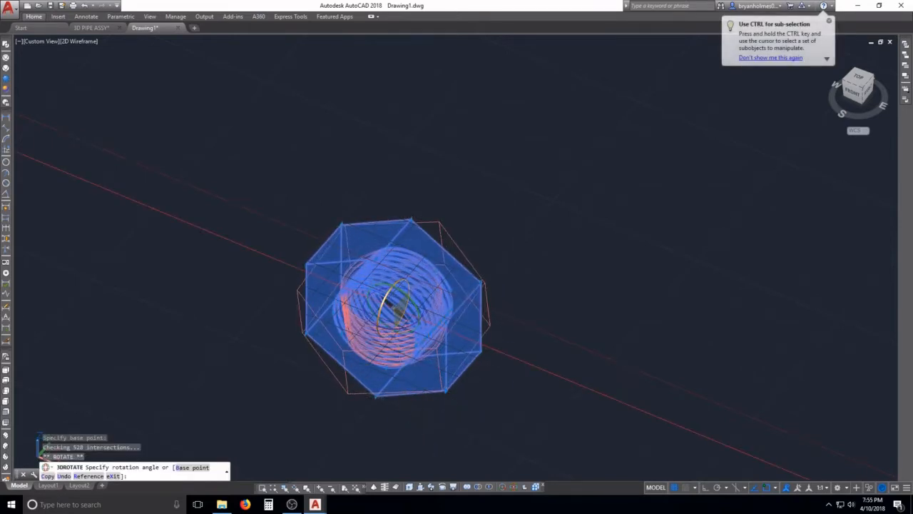
key(F8)
key(Escape)
key(Escape)
scroll(407, 428, down, 2)
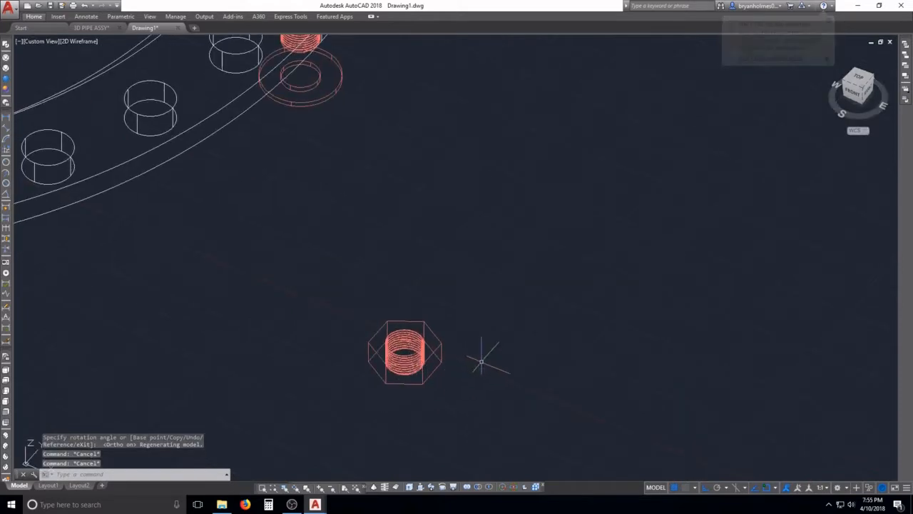
- Move the nut from the centre of its threaded hole to the centre of the washer beneath the bolt
text(m)
key(Return)
click(470, 383)
click(414, 357)
key(Return)
scroll(410, 365, up, 5)
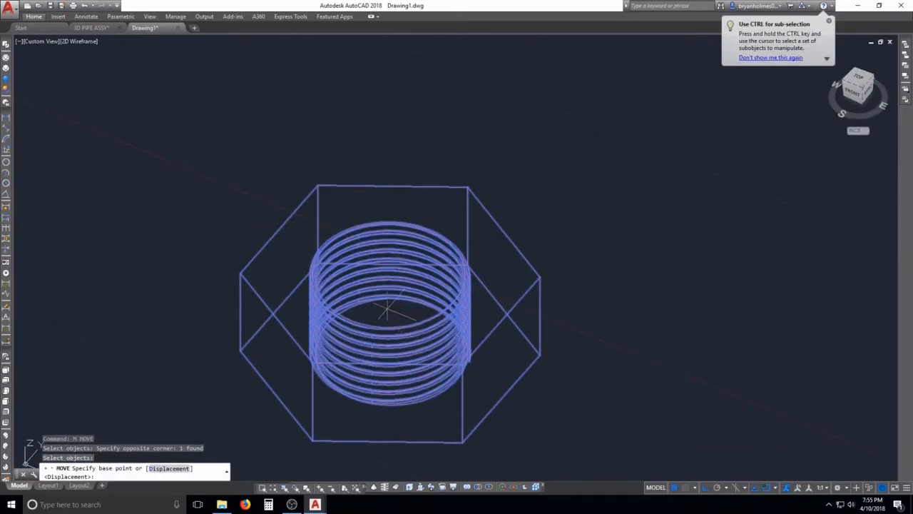
scroll(386, 309, down, 4)
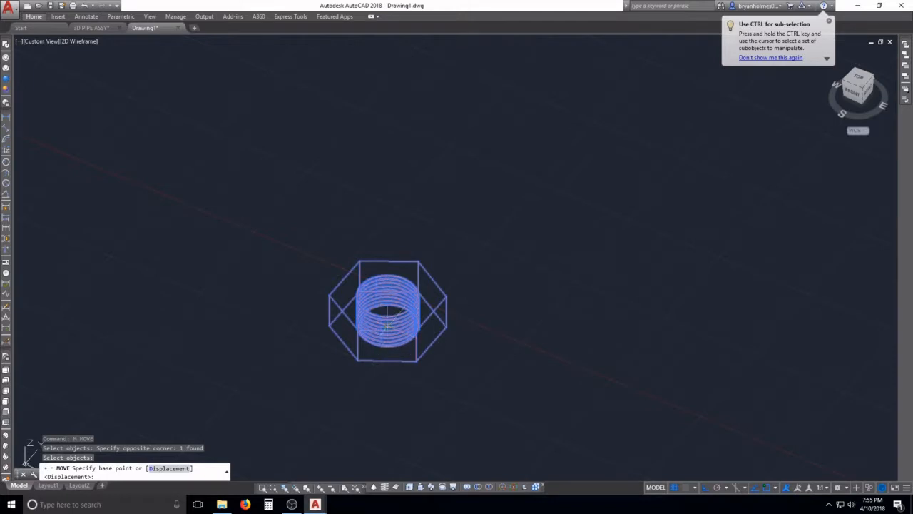
click(387, 327)
scroll(381, 281, down, 8)
scroll(355, 229, up, 10)
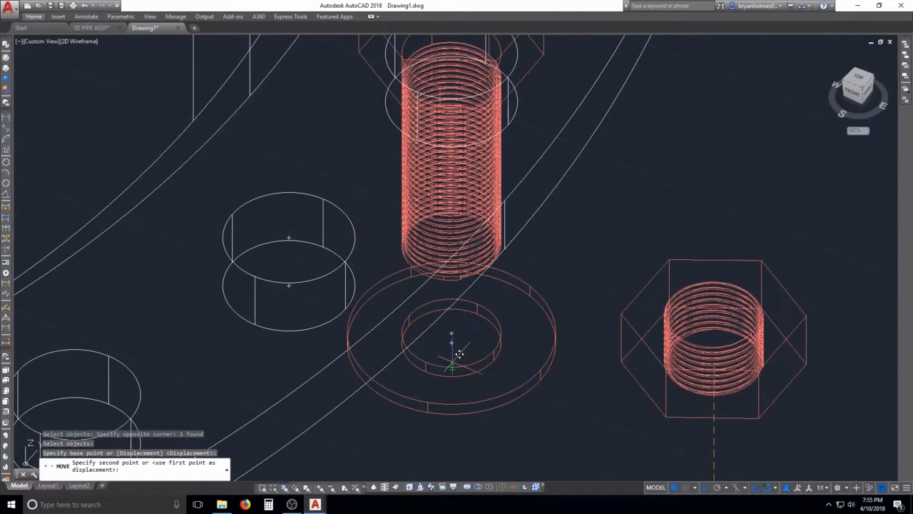
click(452, 341)
key(Escape)
key(Escape)
scroll(492, 367, down, 4)
scroll(505, 323, up, 2)
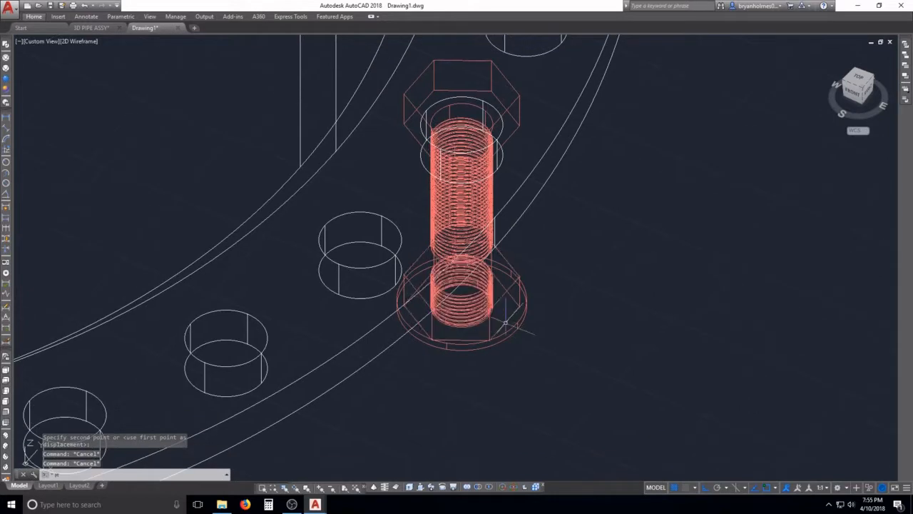
- Move the nut straight down along the Z axis, well clear of the washer
key(Return)
click(488, 328)
click(488, 328)
click(490, 327)
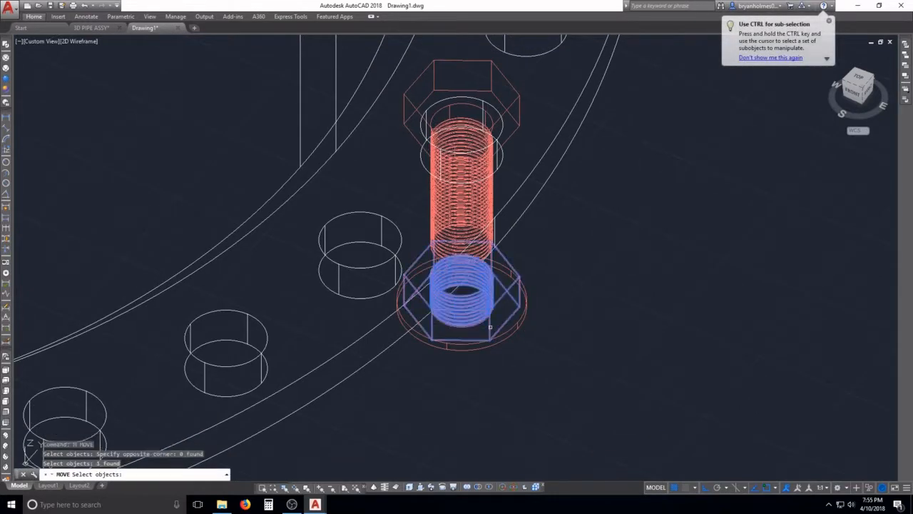
key(Return)
scroll(499, 313, down, 5)
click(510, 314)
scroll(532, 343, up, 6)
scroll(533, 344, down, 2)
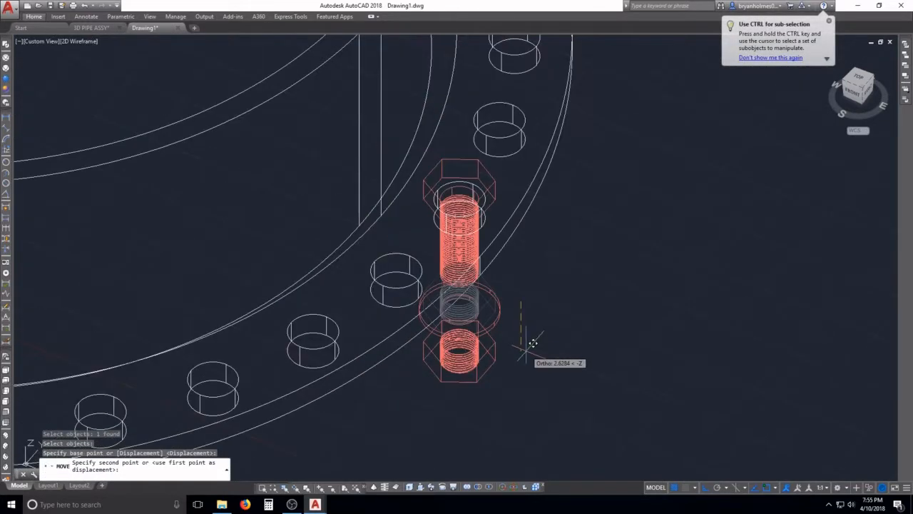
middle_drag(532, 344, 485, 261)
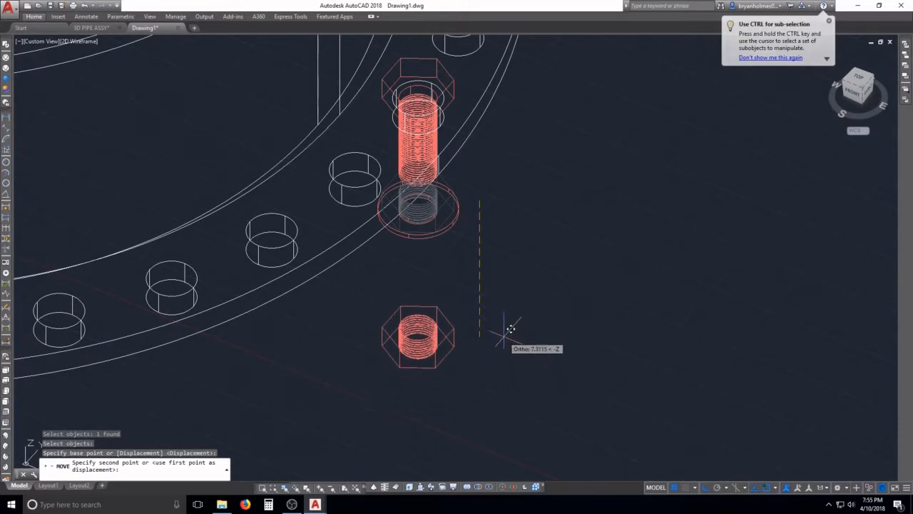
key(Escape)
key(Escape)
middle_drag(489, 332, 488, 314)
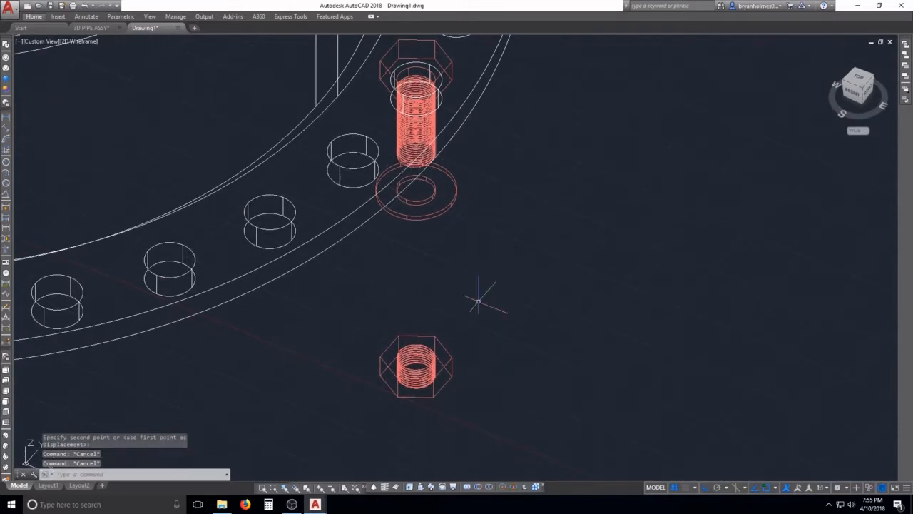
- Copy the washer straight down along the Z axis to just above the nut
text(ct o)
key(Return)
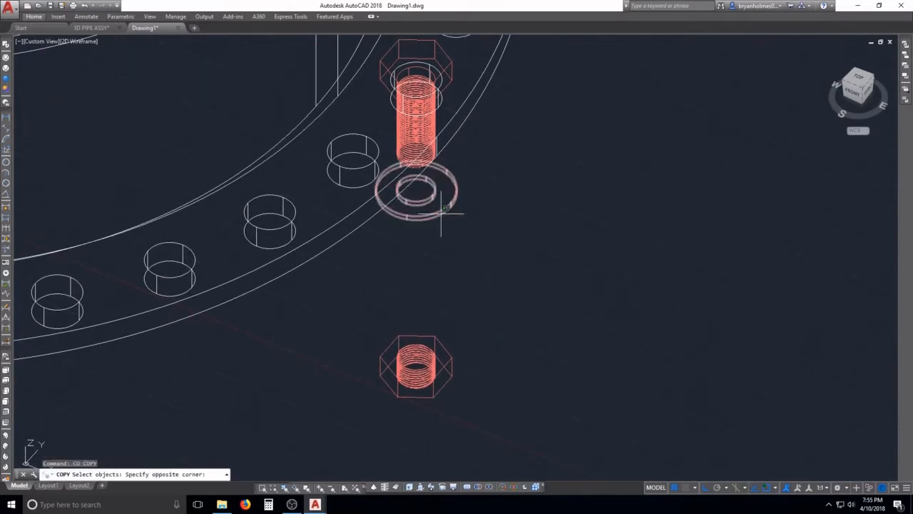
click(447, 202)
key(Return)
click(479, 198)
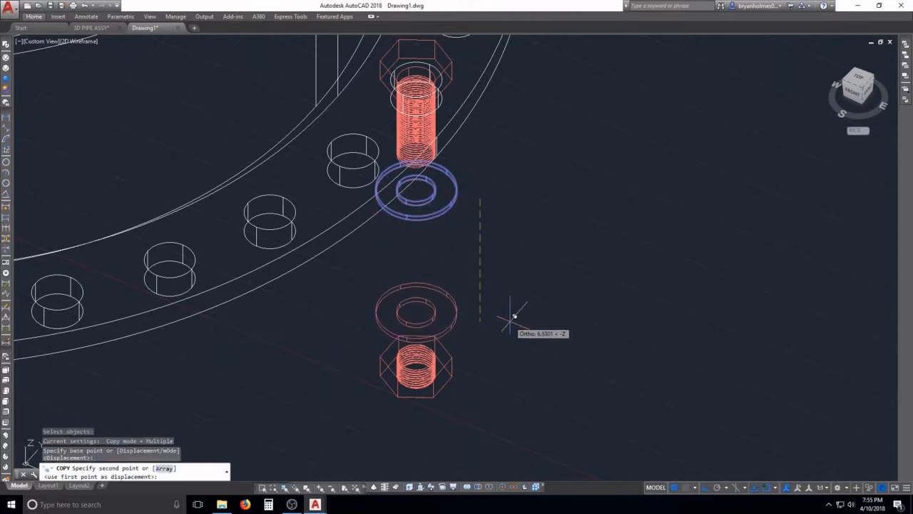
click(510, 312)
scroll(460, 289, down, 3)
key(Escape)
shift+middle_drag(461, 289, 429, 242)
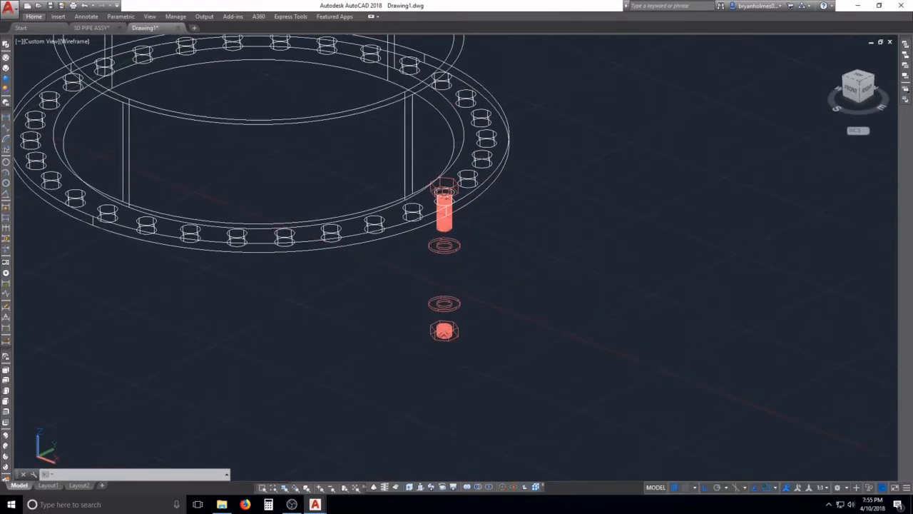
key(Escape)
- Move the bolt and its upper washer straight up along the Z axis until both are clear above the flange hole
scroll(448, 251, up, 2)
text(m)
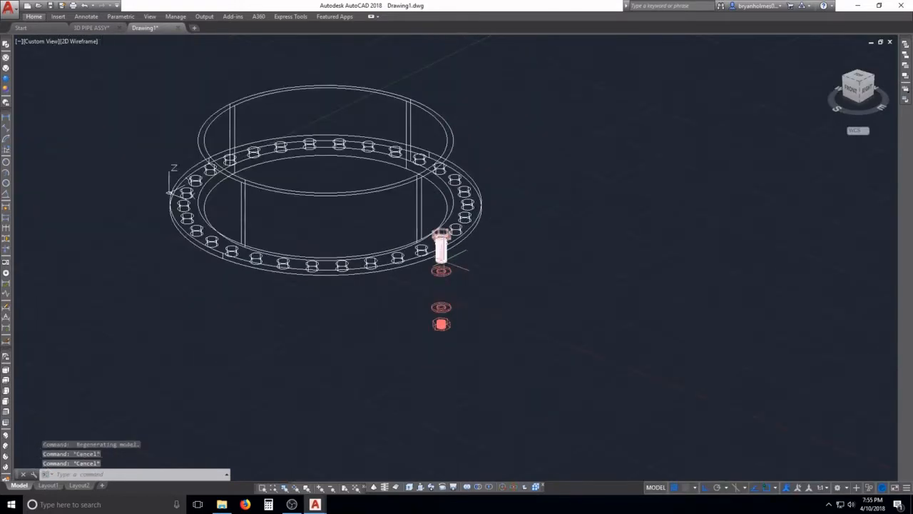
key(Return)
scroll(444, 236, up, 6)
click(455, 212)
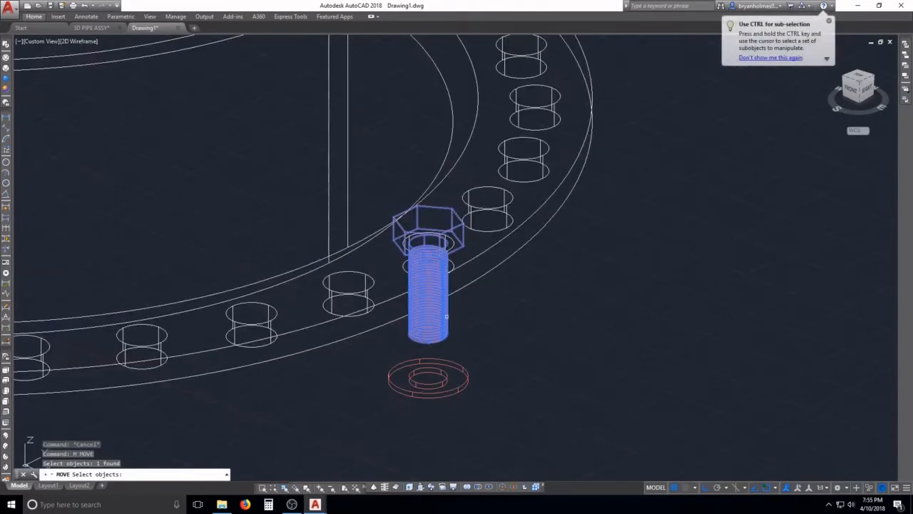
click(478, 341)
click(388, 398)
key(Return)
click(612, 381)
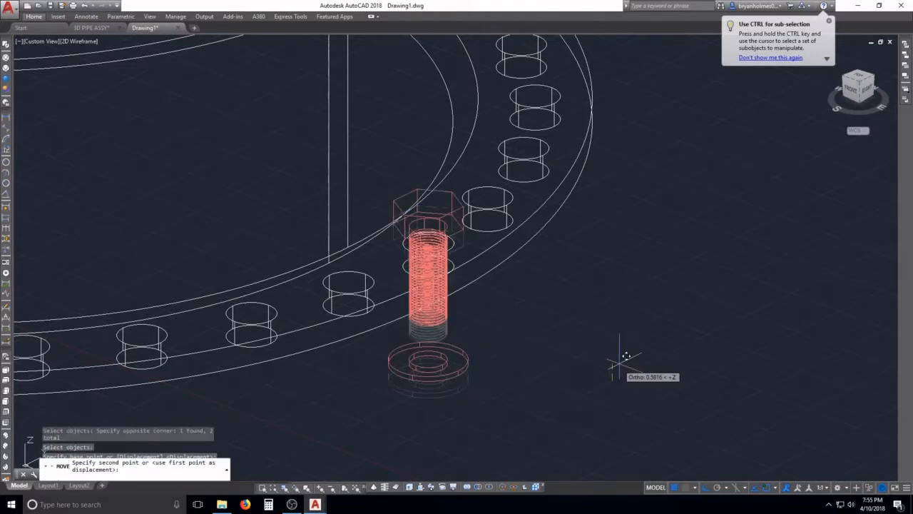
click(645, 153)
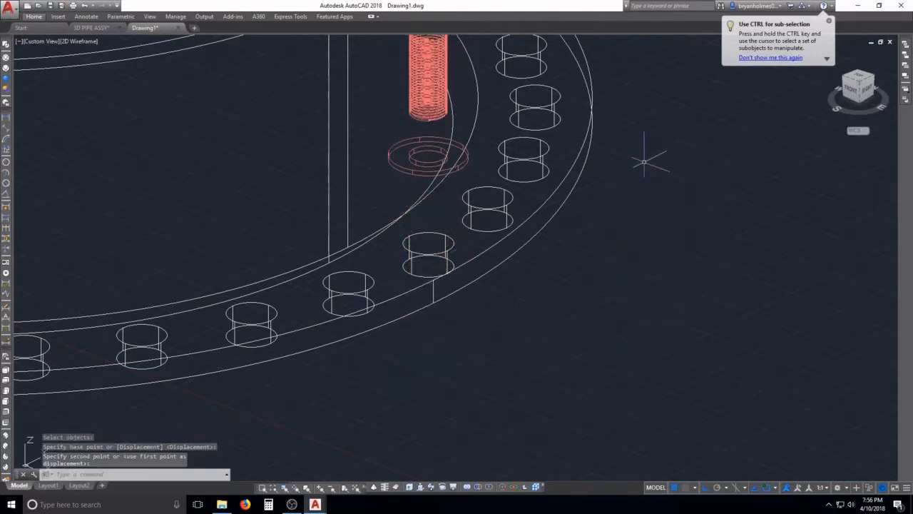
- Move the lower washer and the nut together up along the Z axis, closer to the underside of the flange
scroll(600, 250, down, 5)
key(Return)
click(581, 367)
click(538, 296)
key(Return)
click(596, 324)
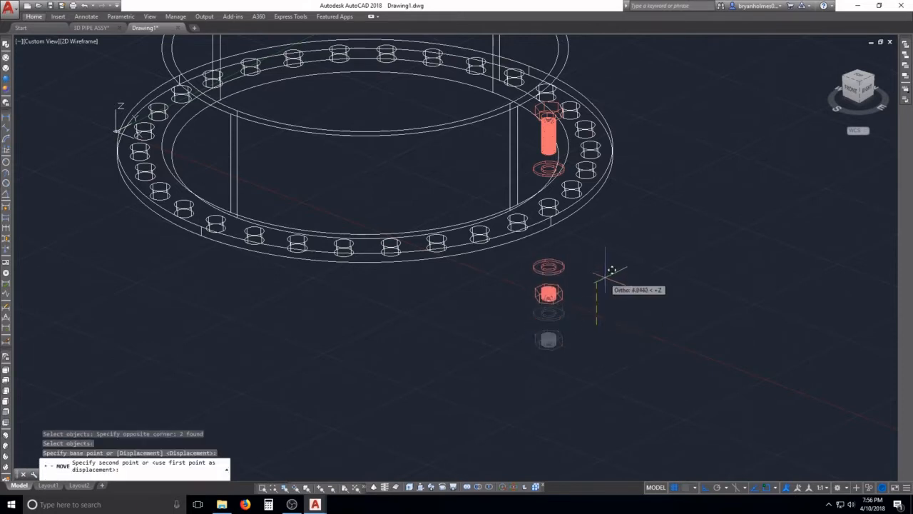
key(Escape)
scroll(527, 240, up, 2)
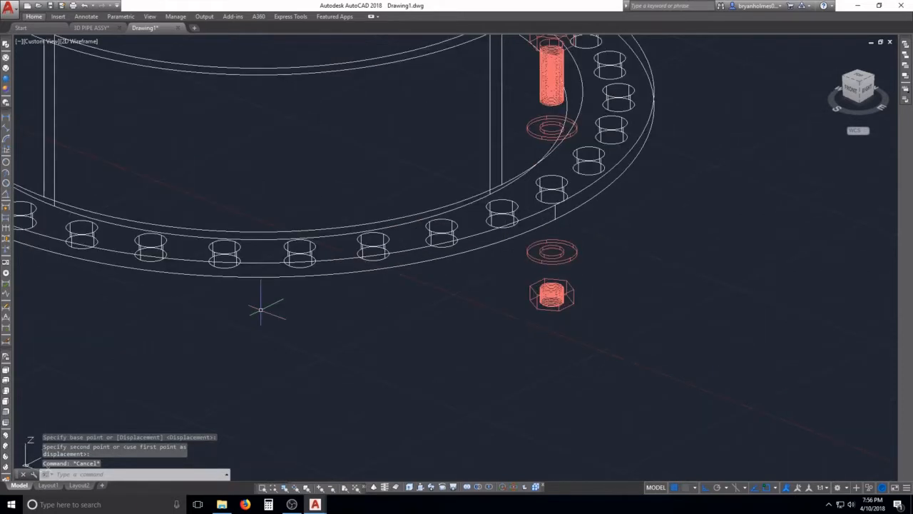
- Examine the arrangement of the two flanges, bolt, washers and nut in the 3D PIPE ASSY drawing, and return to Drawing1
key(ctrl+Tab)
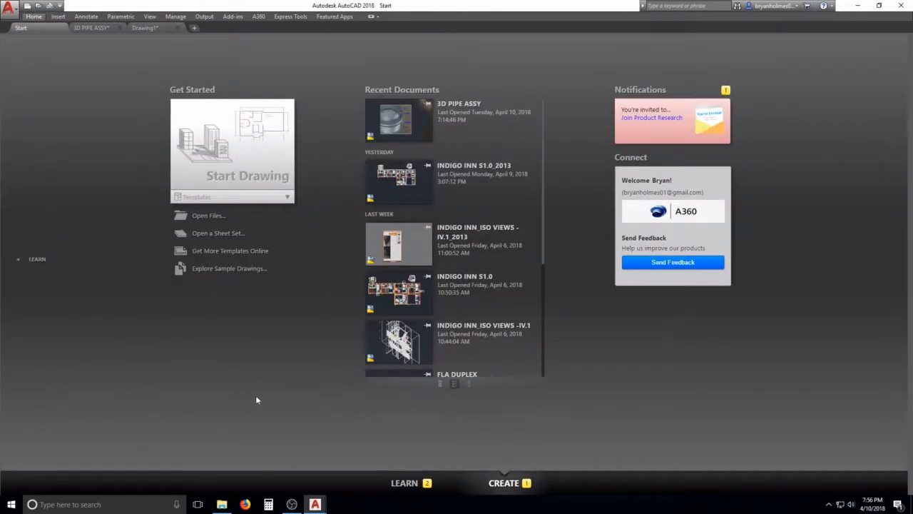
key(ctrl+Tab)
scroll(333, 348, down, 3)
shift+middle_drag(428, 357, 543, 347)
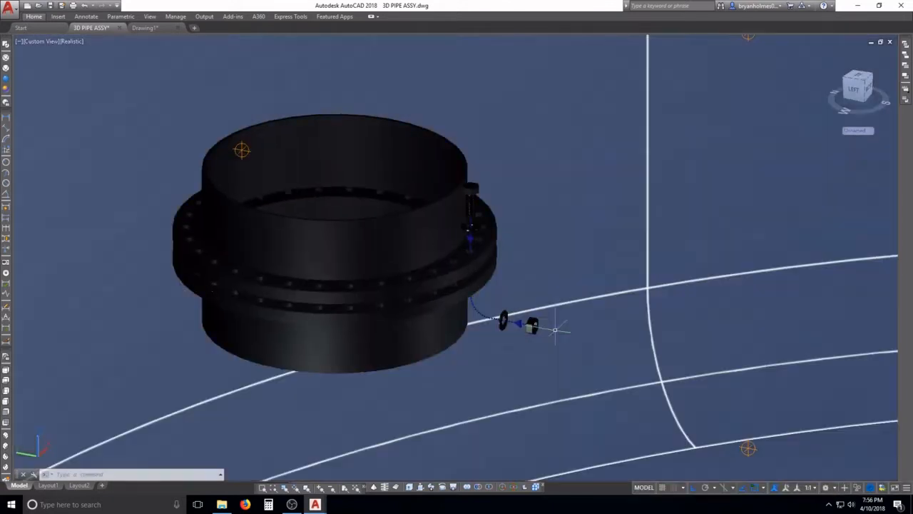
scroll(513, 304, up, 3)
shift+middle_drag(499, 288, 458, 314)
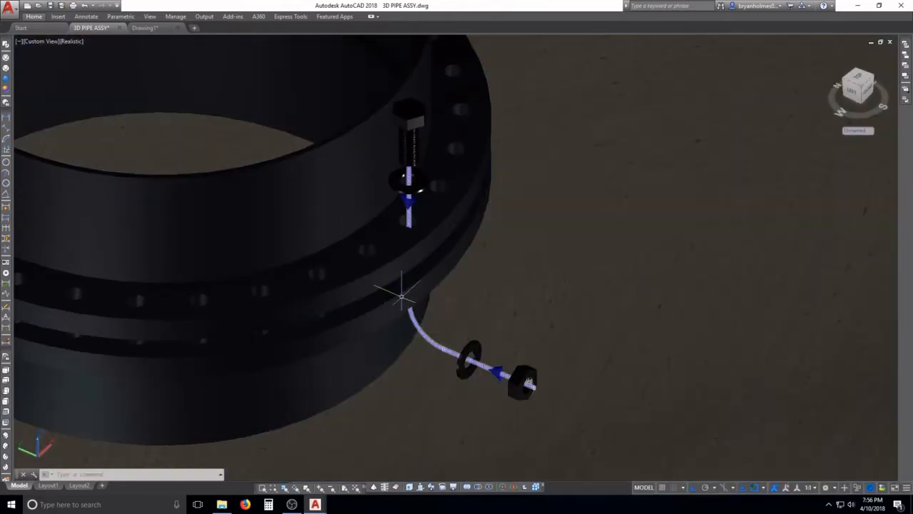
middle_drag(399, 234, 452, 290)
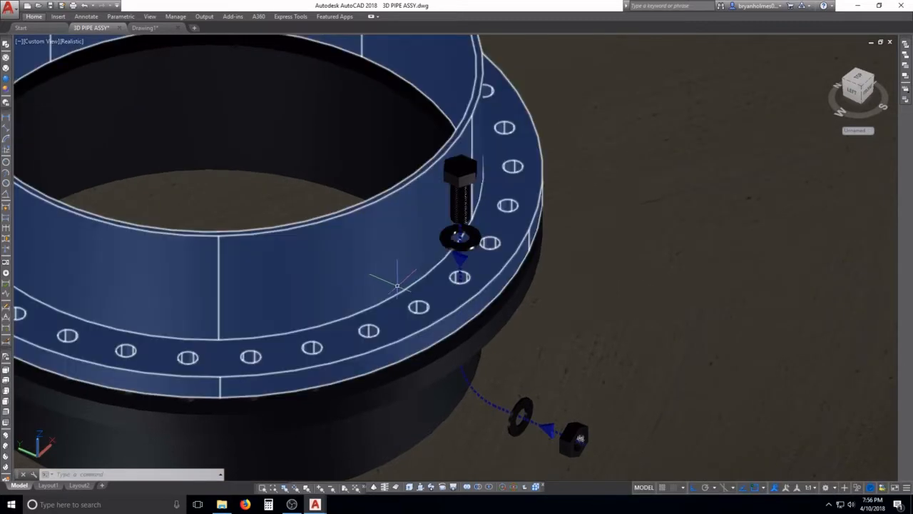
key(ctrl+Tab)
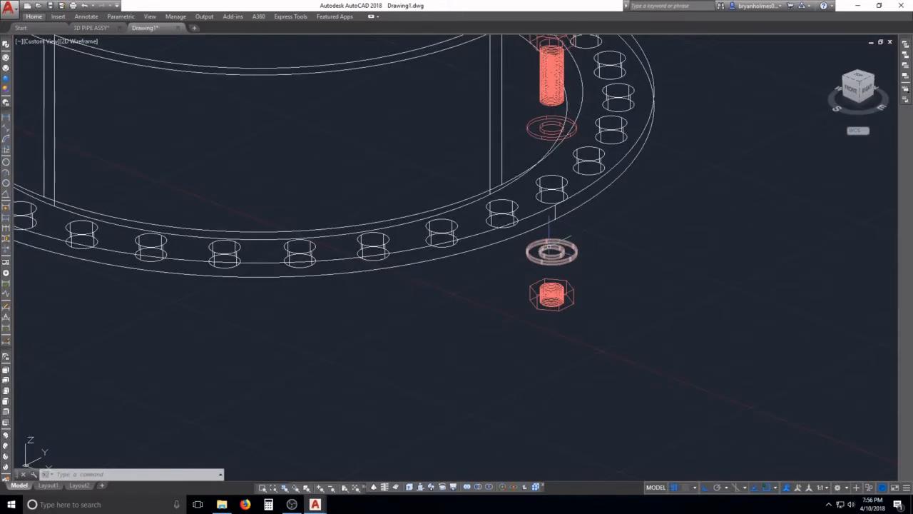
- Switch Drawing1 to the Front view, showing the flanged pipe and fasteners side-on
middle_drag(546, 251, 544, 283)
scroll(543, 282, down, 4)
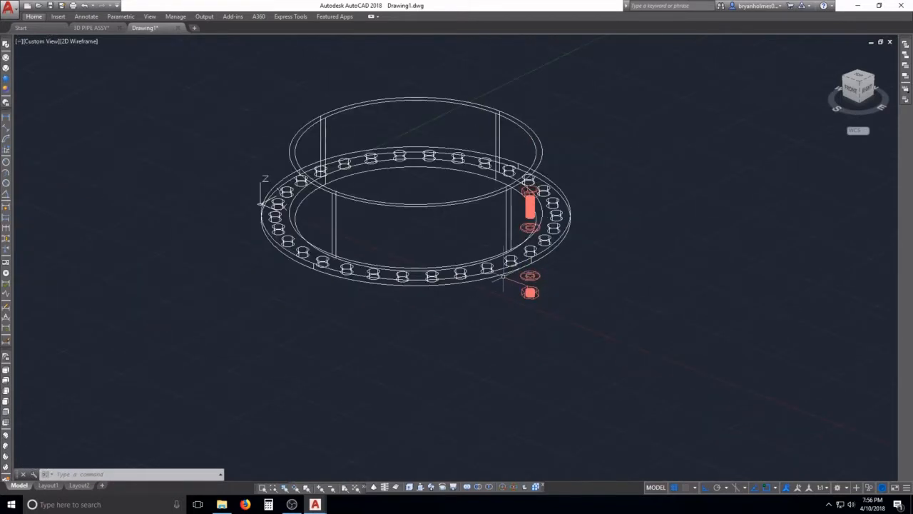
click(236, 257)
key(Escape)
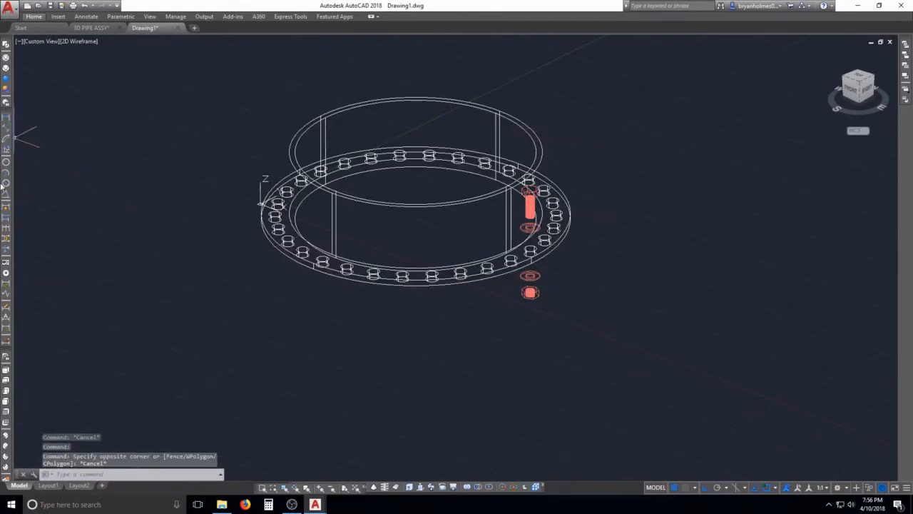
click(7, 412)
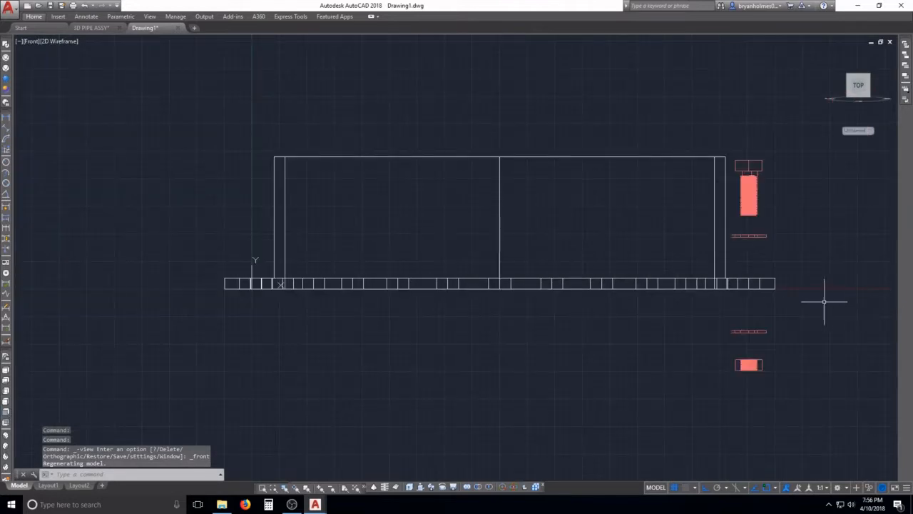
middle_drag(809, 302, 730, 292)
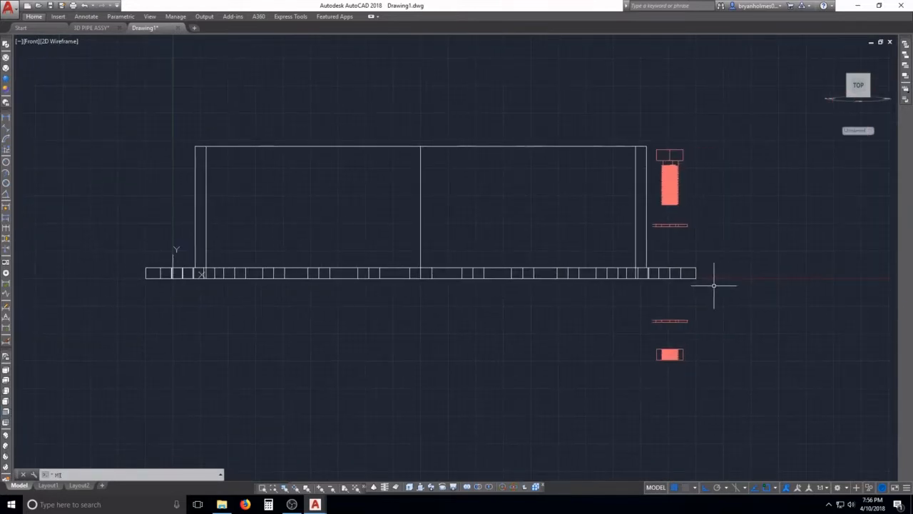
- Mirror the flanged pipe across a horizontal line along the underside of its flange, keeping the original
key(Return)
click(589, 302)
click(566, 264)
key(Return)
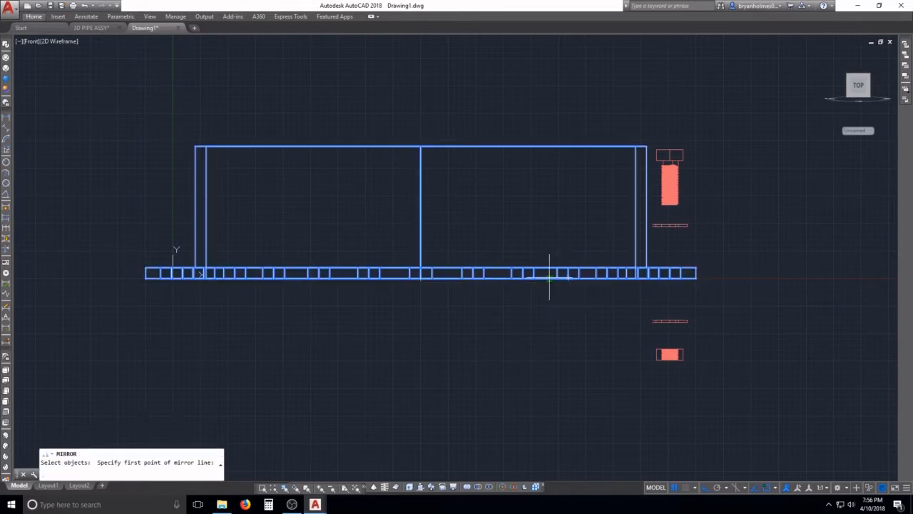
click(695, 278)
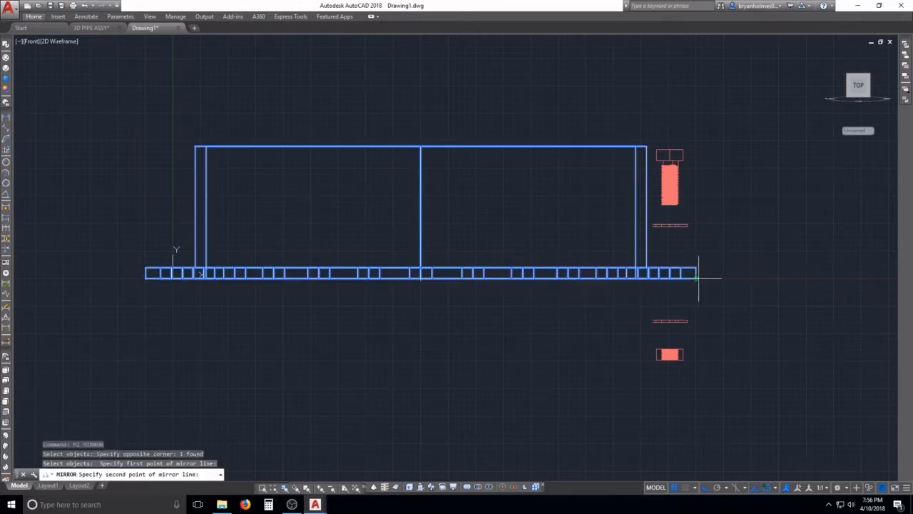
click(779, 266)
key(Return)
- Show the two joined flanged pipes at an oblique angle in the Realistic visual style
shift+middle_drag(626, 283, 597, 332)
click(5, 84)
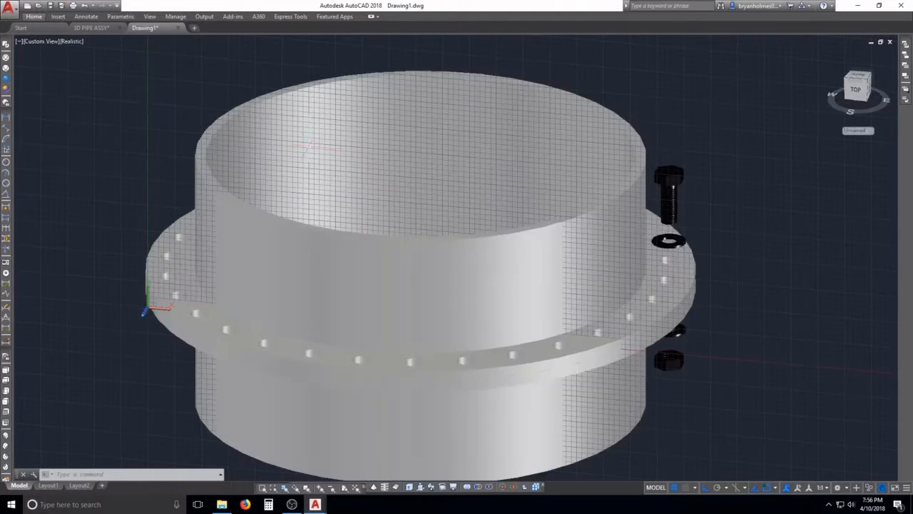
middle_drag(555, 262, 475, 175)
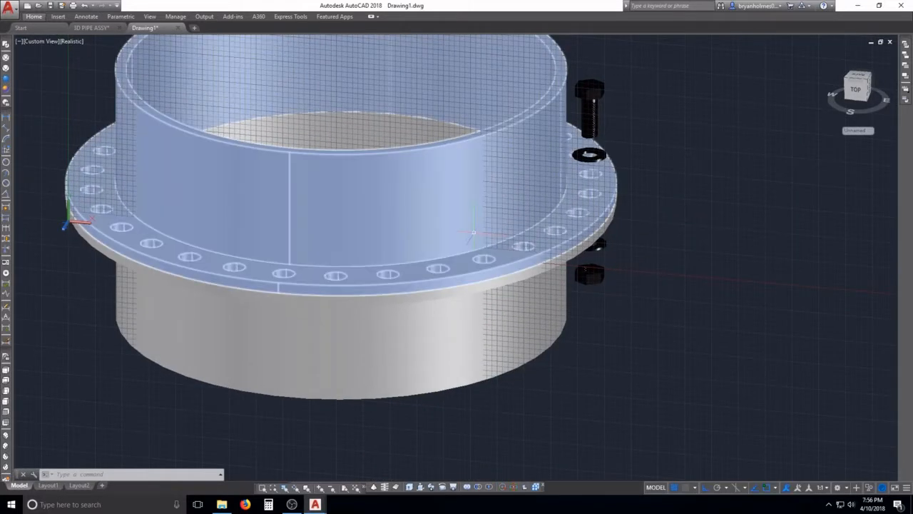
- Move the lower flanged pipe straight down about 2.9 units to separate it from the upper flange
text(m)
key(Return)
click(462, 320)
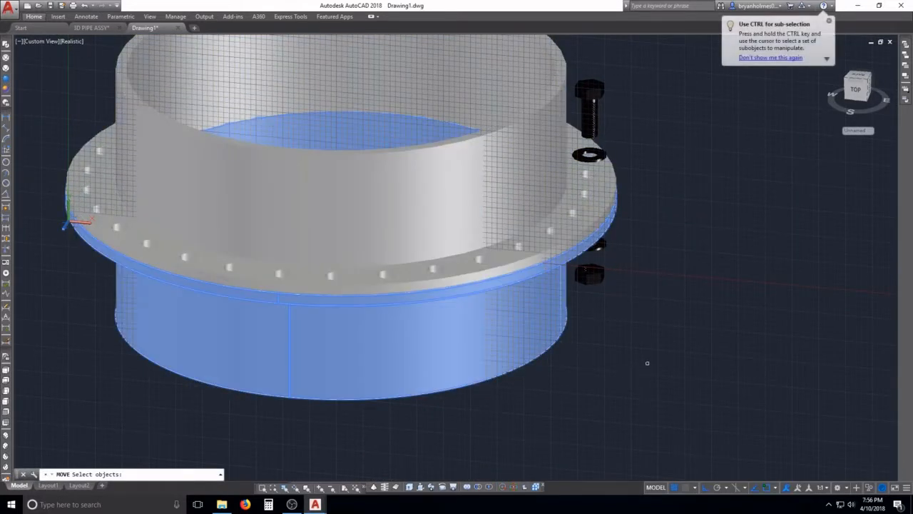
key(Return)
click(676, 372)
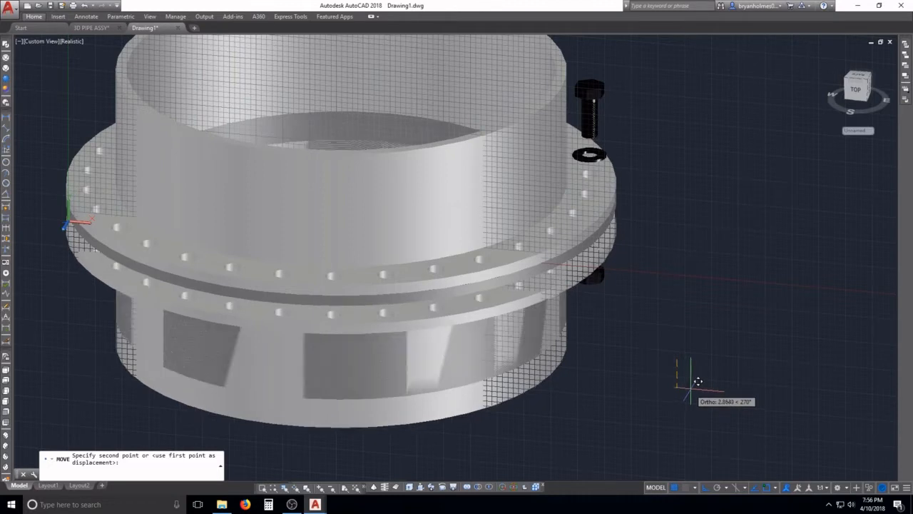
click(698, 381)
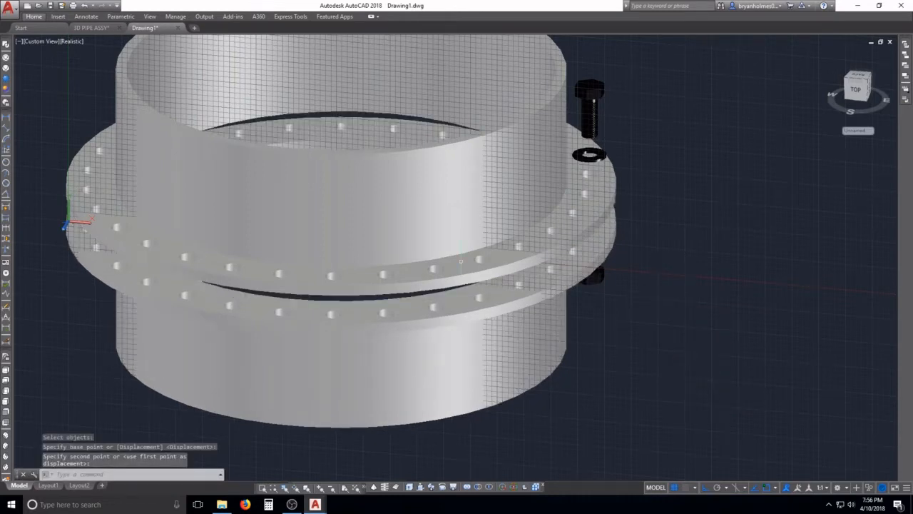
- Move the lower washer and nut together straight down, below the separated lower flange
shift+middle_drag(460, 261, 467, 212)
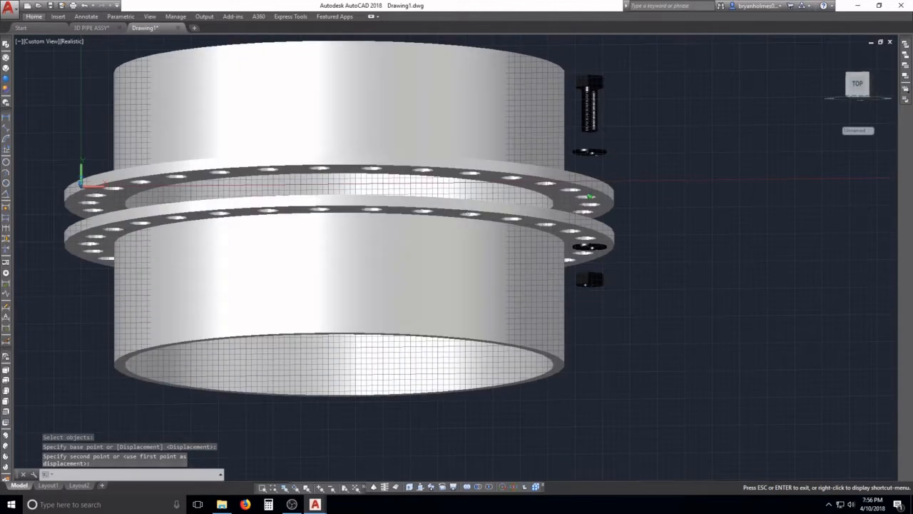
key(Return)
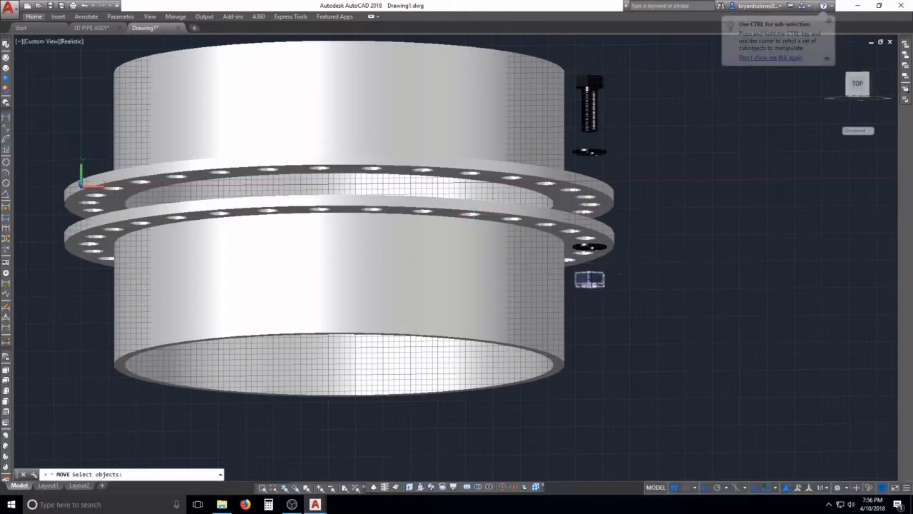
click(590, 279)
key(Return)
click(675, 253)
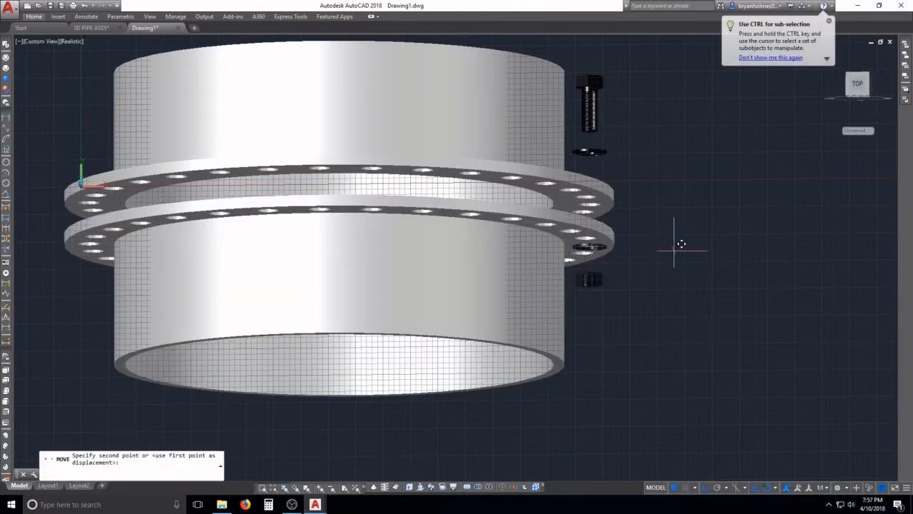
click(672, 287)
- Move the lower washer and nut together outward along the X axis, well clear of the pipes
shift+middle_drag(637, 261, 618, 321)
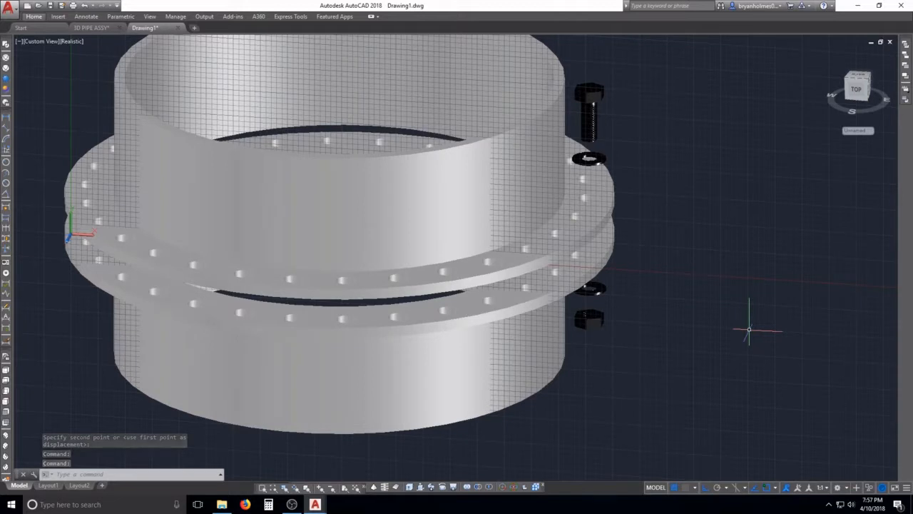
key(Escape)
key(Escape)
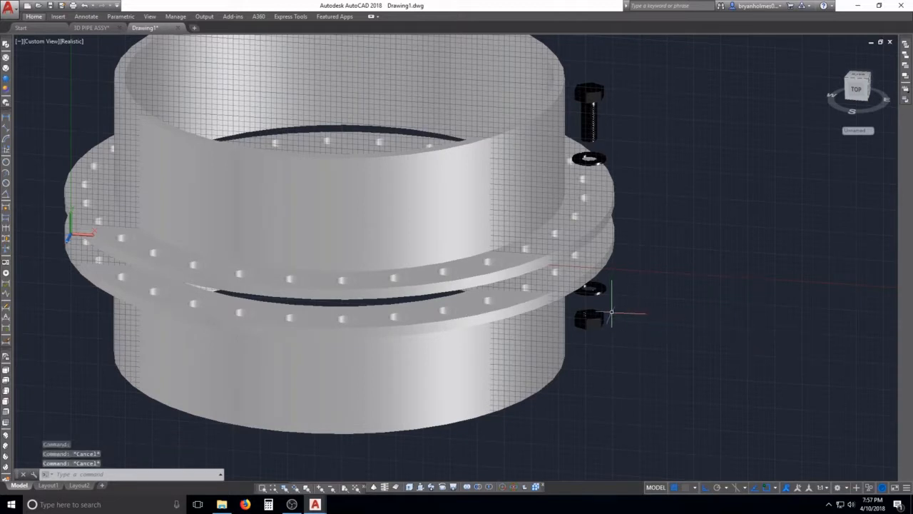
text(m)
key(Return)
click(605, 320)
click(602, 320)
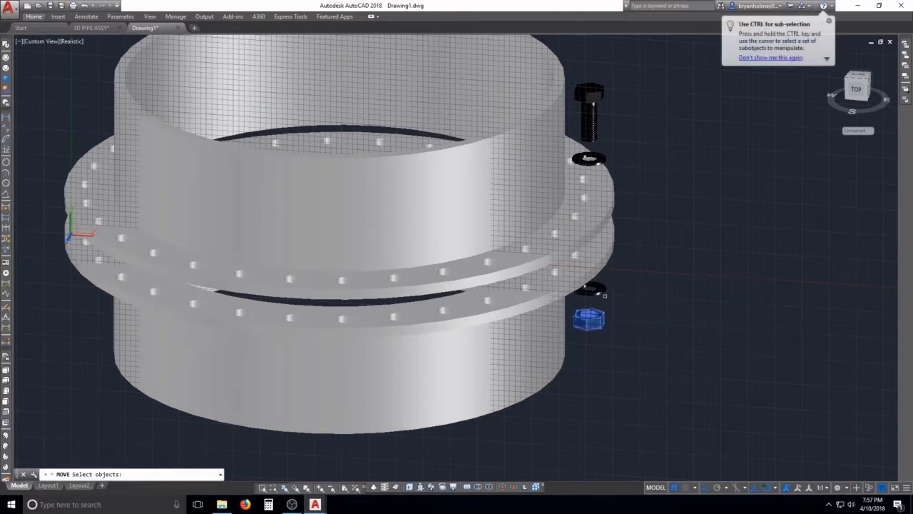
key(Return)
click(642, 301)
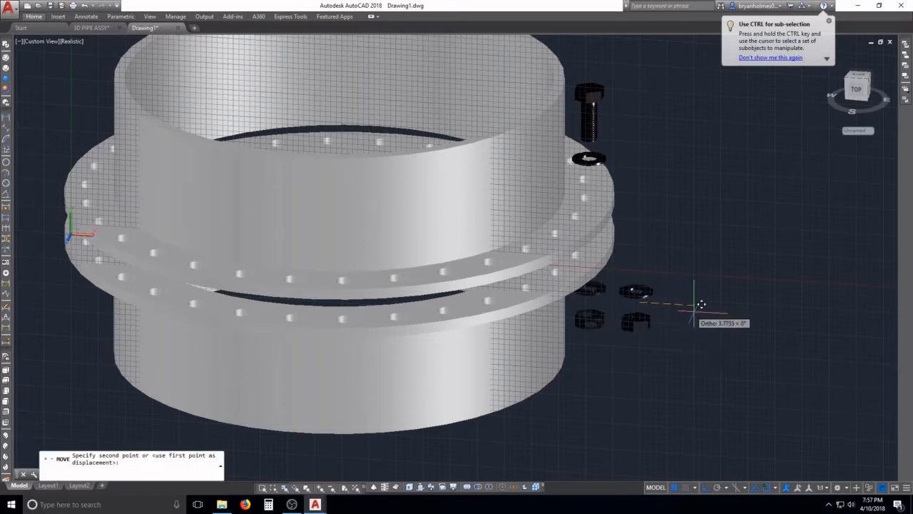
click(739, 314)
key(Escape)
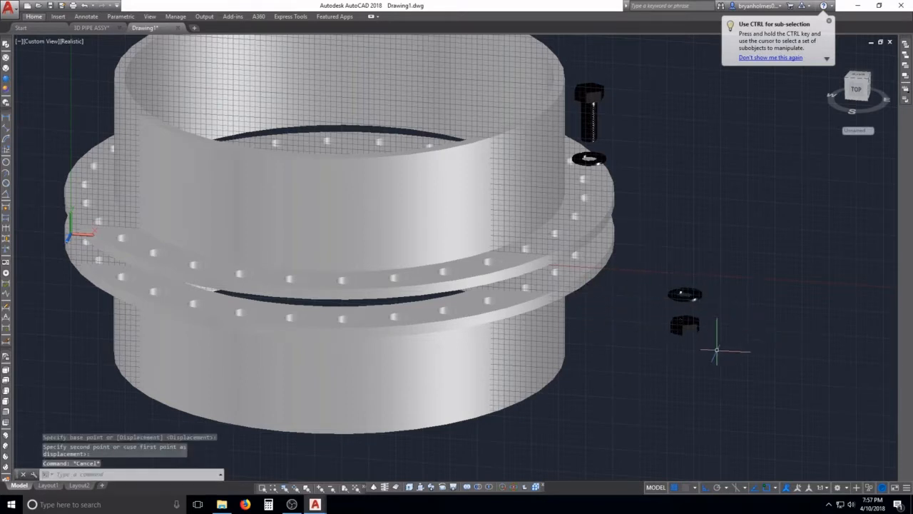
- Rotate the lower washer and nut in 3D about their midpoint so that their shared axis lies horizontal
text(3d)
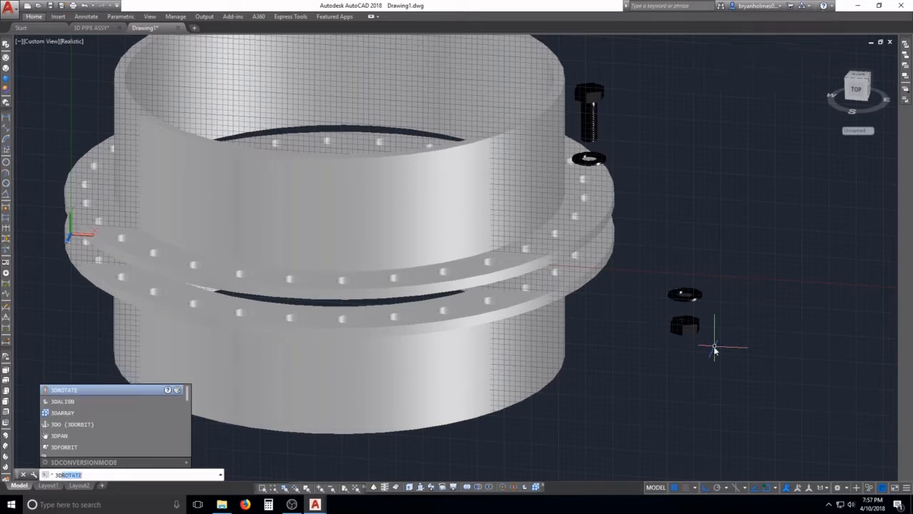
key(Return)
click(713, 348)
click(674, 287)
key(Return)
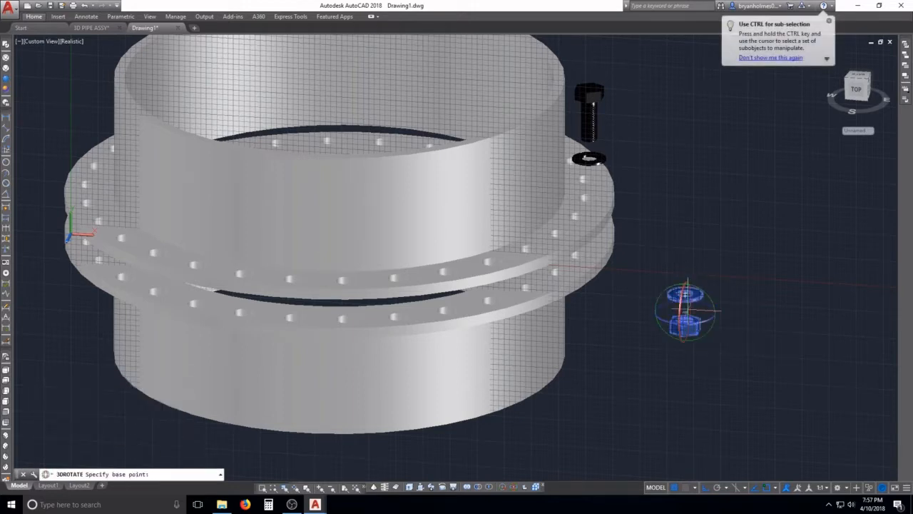
shift+middle_drag(713, 313, 705, 325)
click(685, 294)
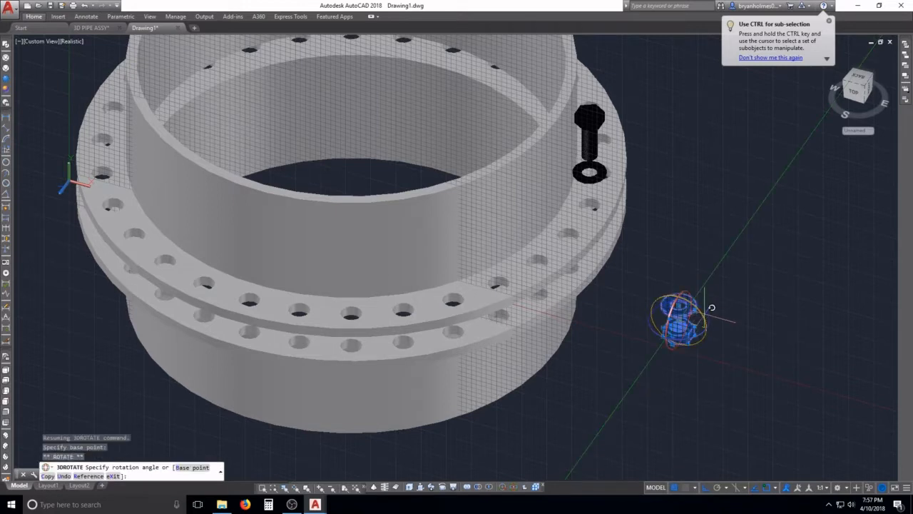
click(672, 268)
key(Escape)
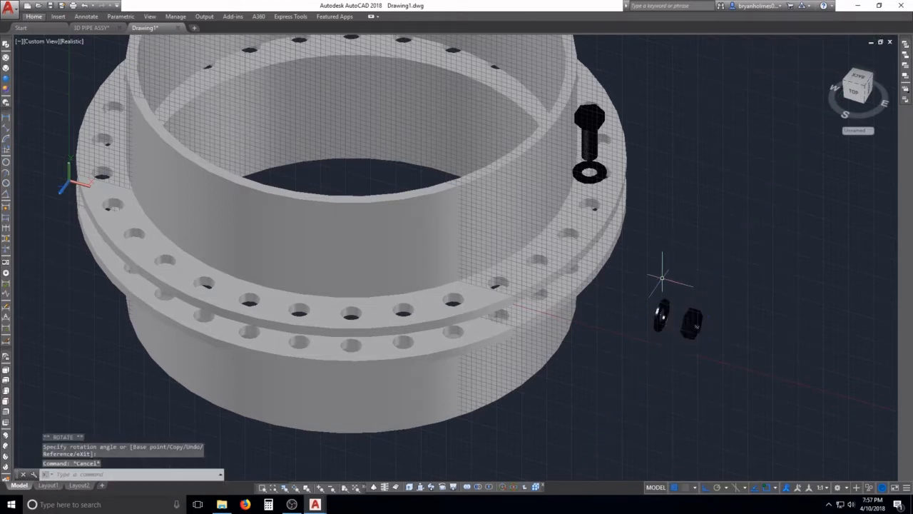
- Turn off the grid display over the model
mouse_move(656, 264)
shift+middle_down()
mouse_move(487, 285)
mouse_move(634, 291)
mouse_move(644, 264)
shift+middle_up()
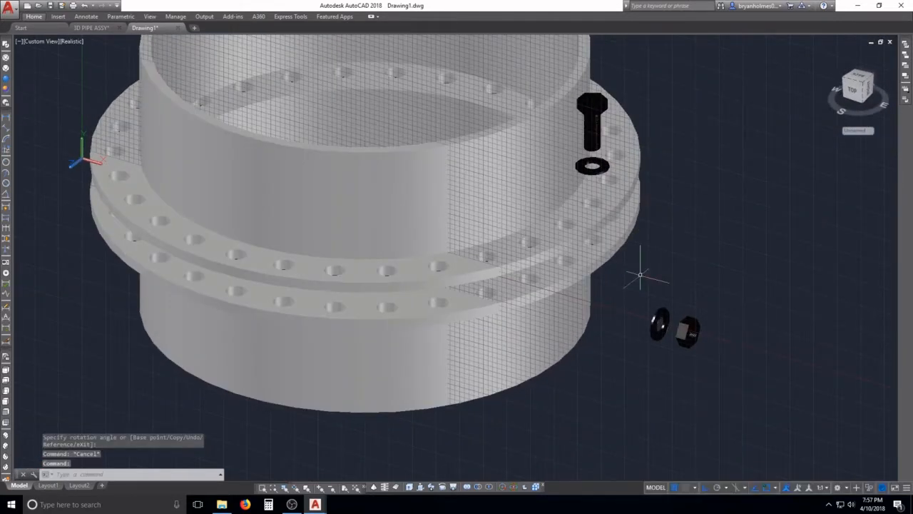
scroll(674, 264, up, 2)
key(Escape)
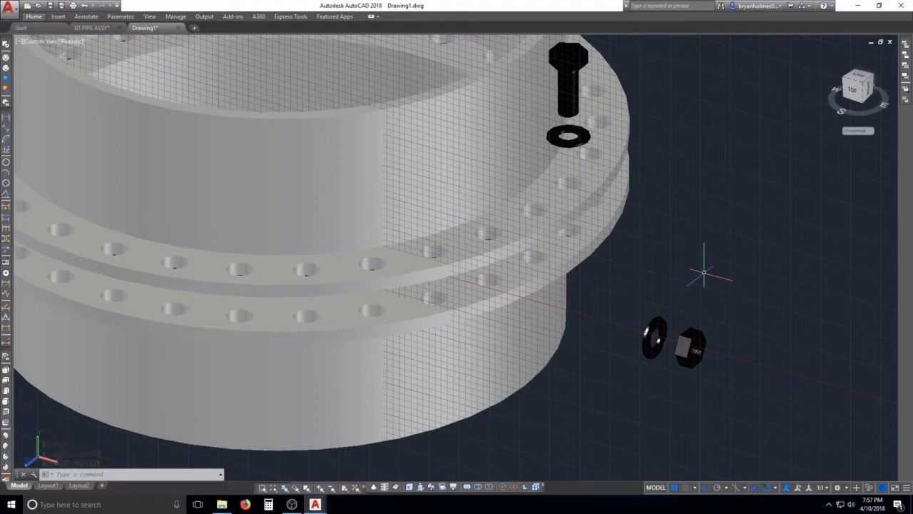
key(F7)
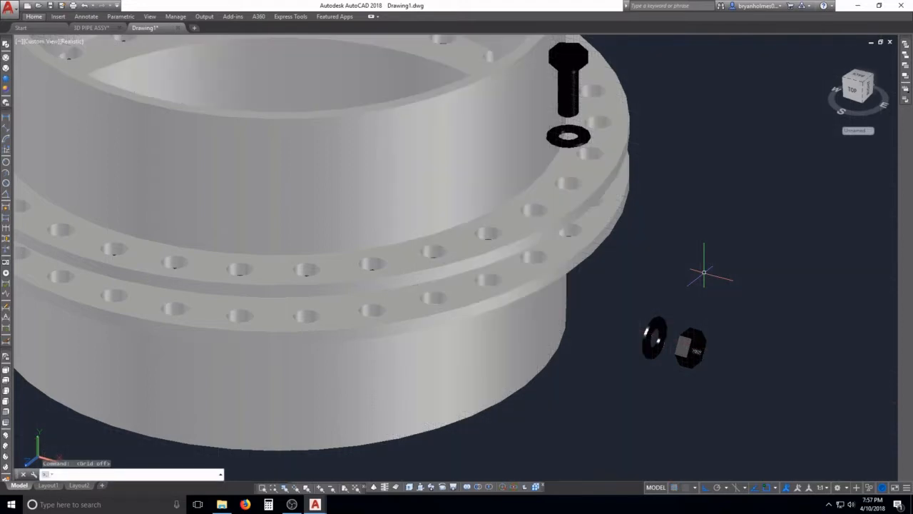
key(F7)
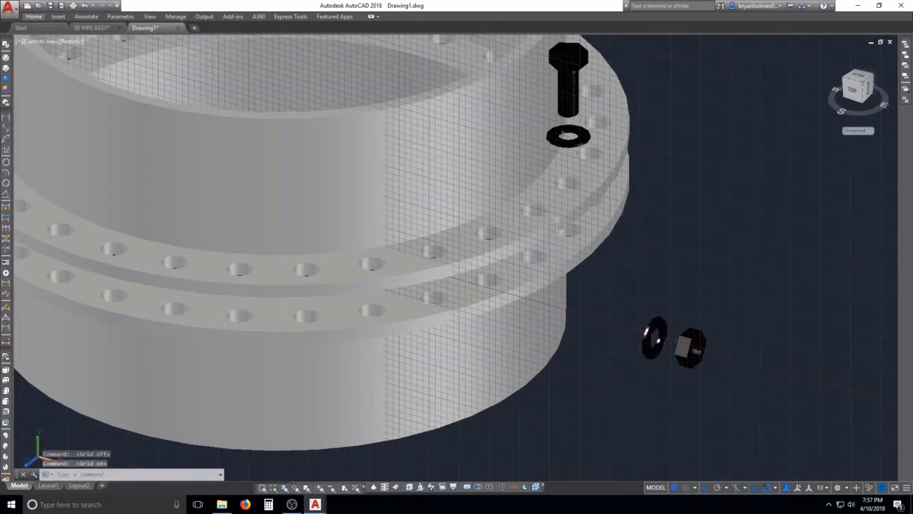
key(F7)
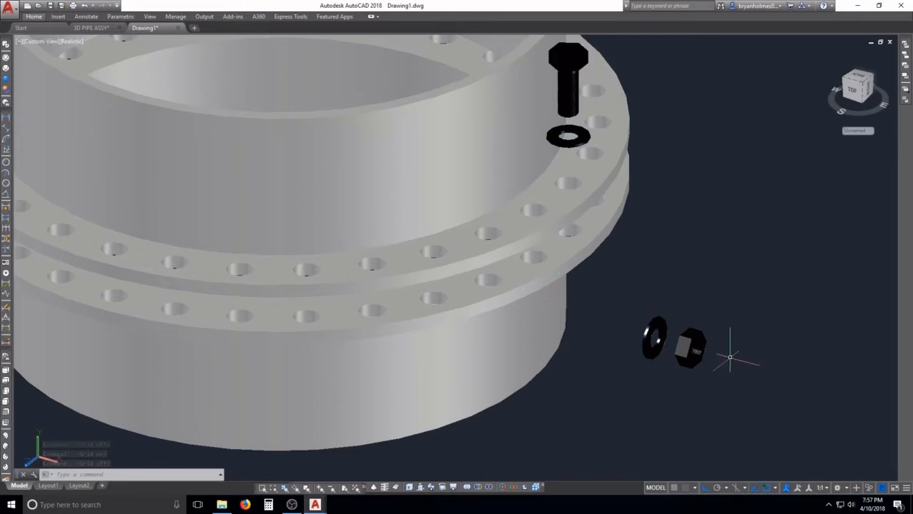
click(577, 82)
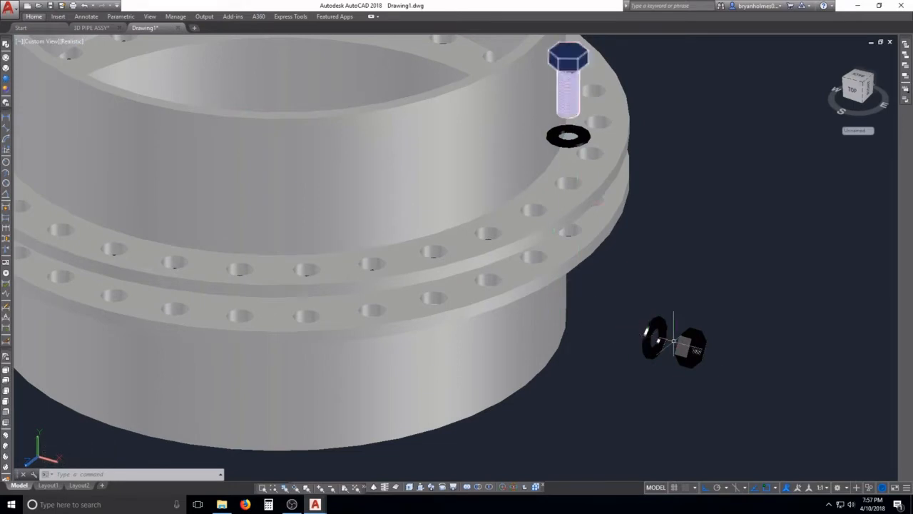
key(Escape)
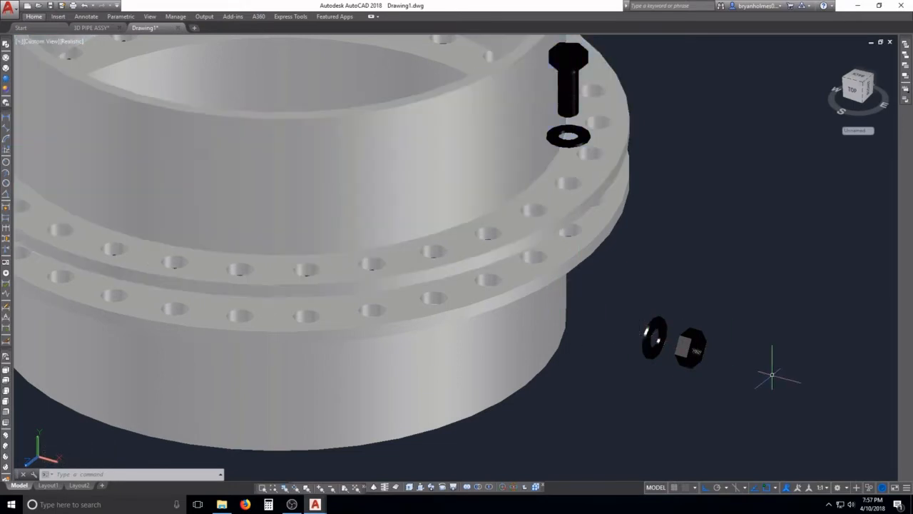
key(Escape)
key(Escape)
key(Escape)
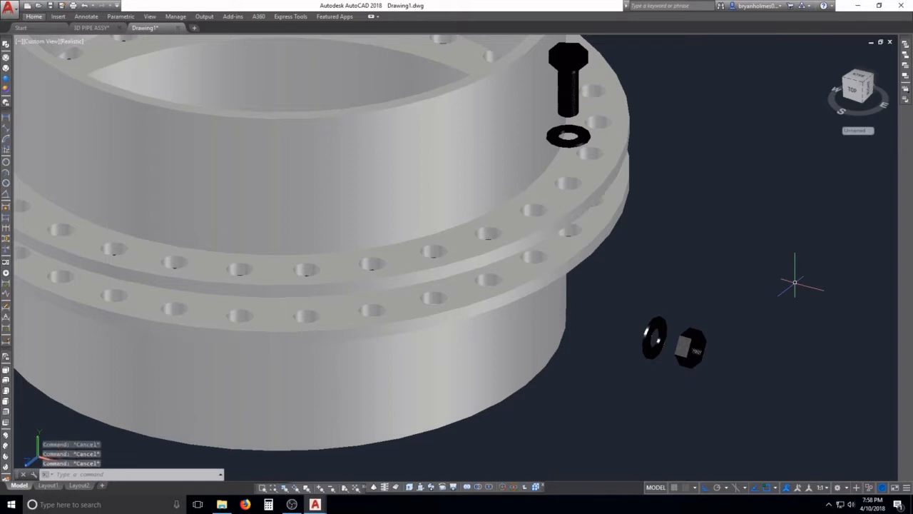
- Draw a vertical line about 16 units long from the centre of the bolt's lower end down through the washer and flange holes
text(l)
key(Return)
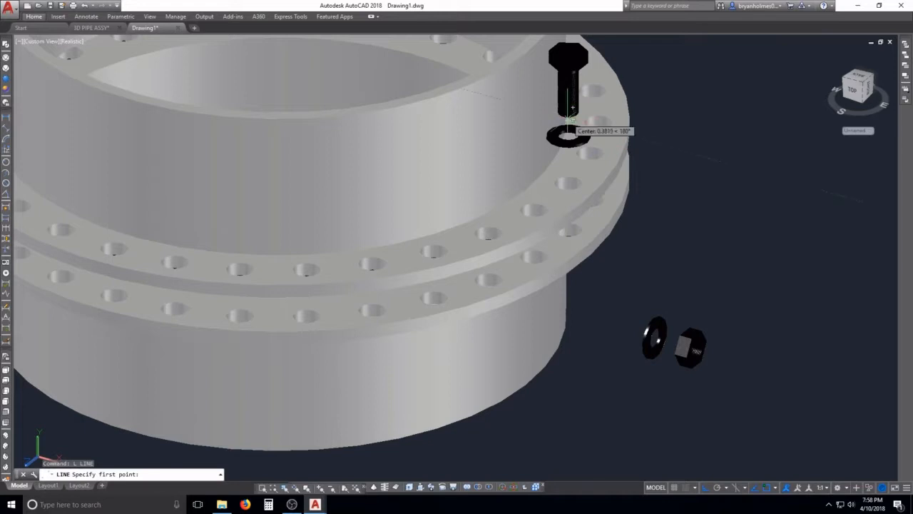
scroll(571, 109, up, 5)
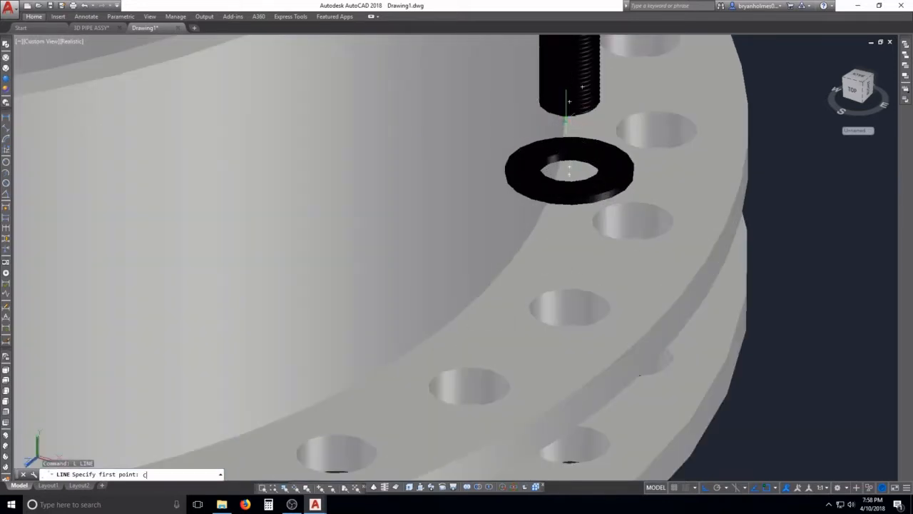
click(568, 114)
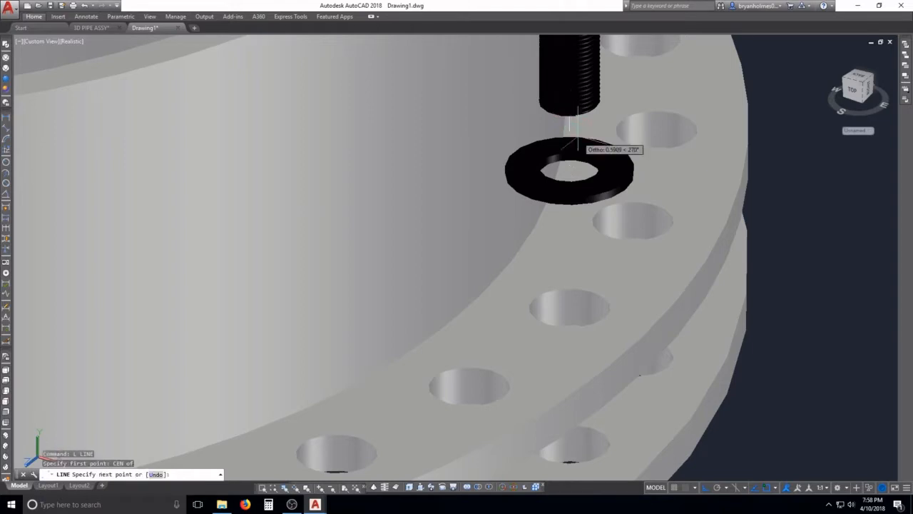
scroll(659, 333, down, 2)
middle_drag(649, 333, 602, 151)
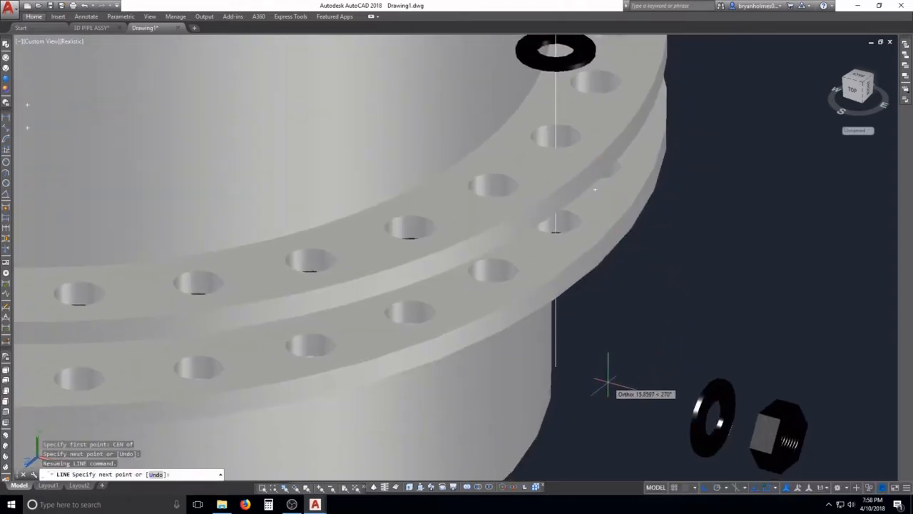
key(Escape)
- Show the object properties beside the model, with the flange holes, washer and nut in view
scroll(605, 372, down, 2)
scroll(617, 367, down, 2)
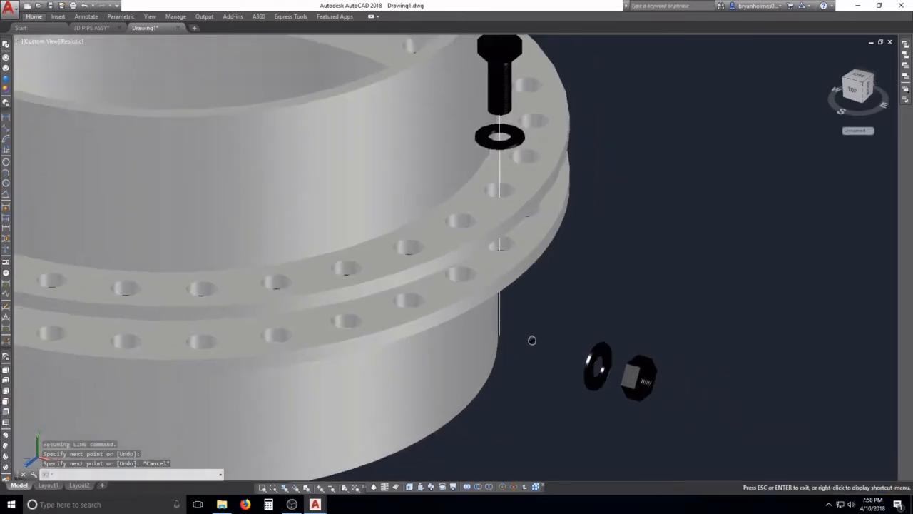
shift+middle_drag(530, 340, 556, 314)
scroll(563, 340, up, 3)
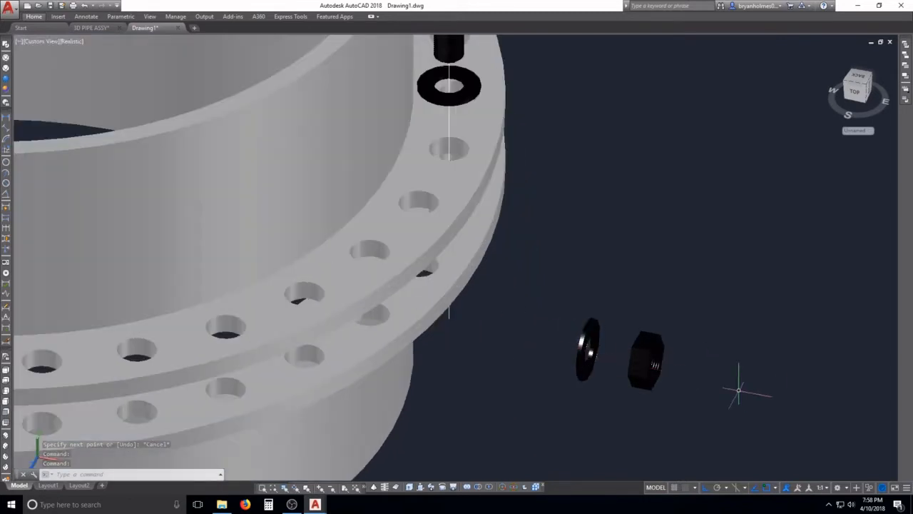
key(Escape)
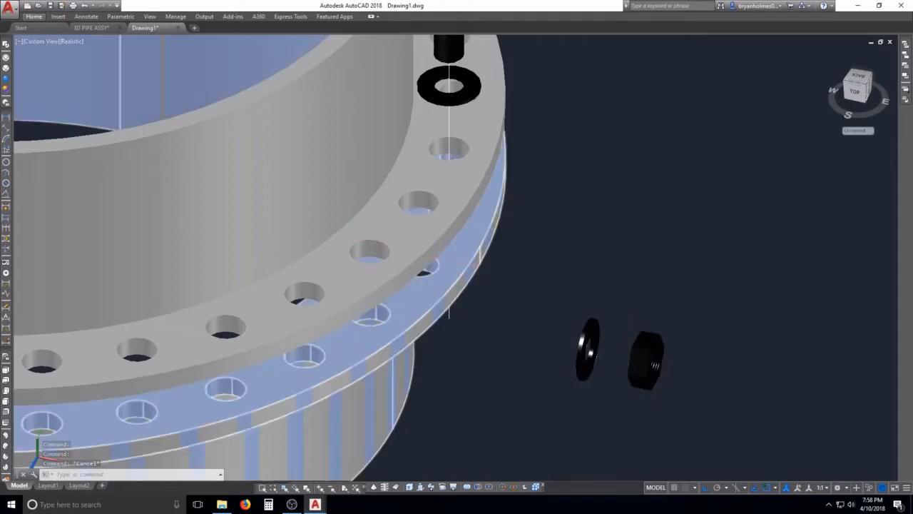
text(pr)
key(Return)
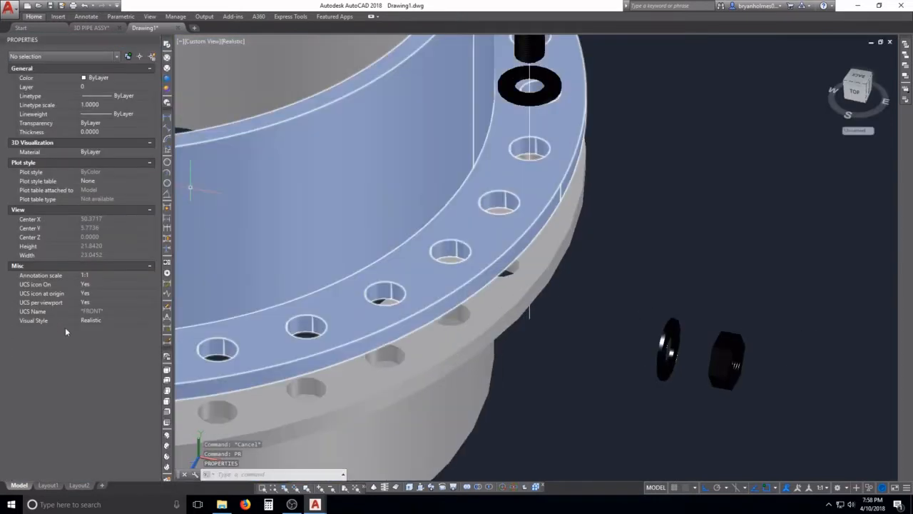
- Draw a single straight polyline segment about 4.8 units long along the X direction, above the rotated washer and nut
text(pl)
key(Return)
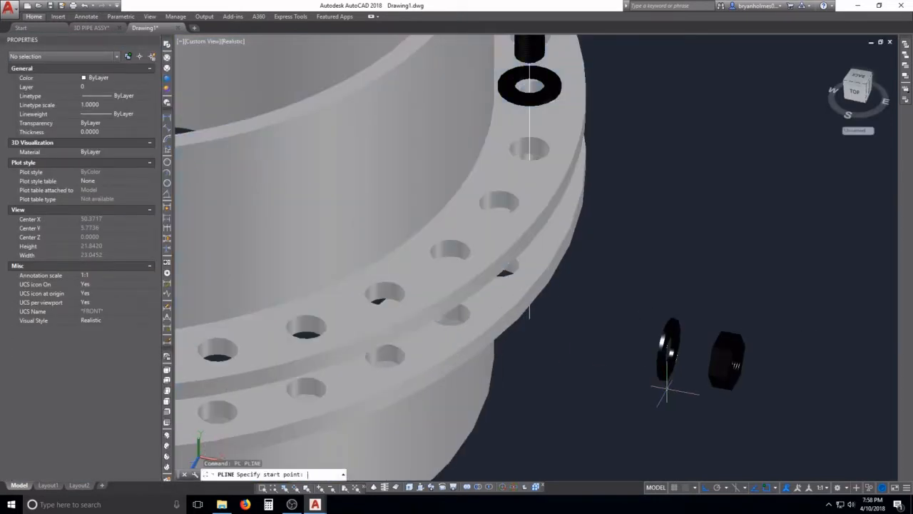
click(750, 286)
click(656, 267)
key(Escape)
- Examine the new polyline's geometry properties, including its global width, and deselect it
click(730, 265)
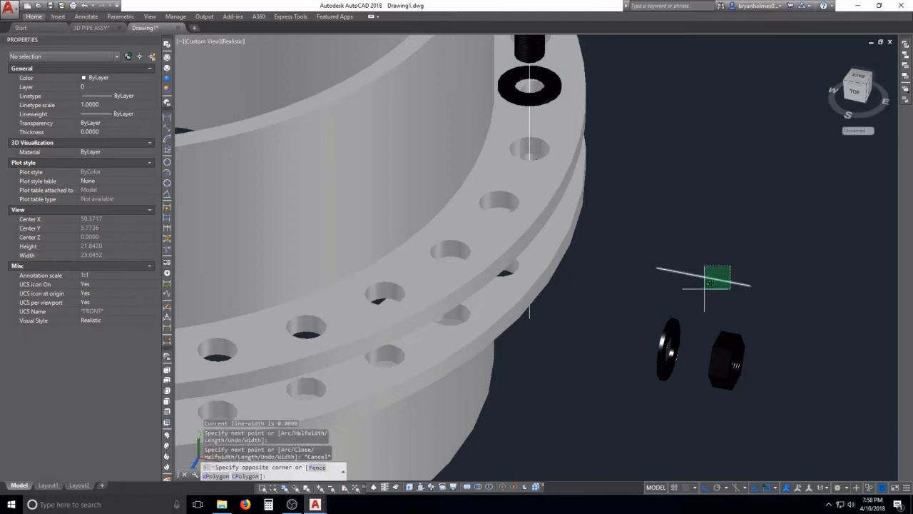
click(698, 288)
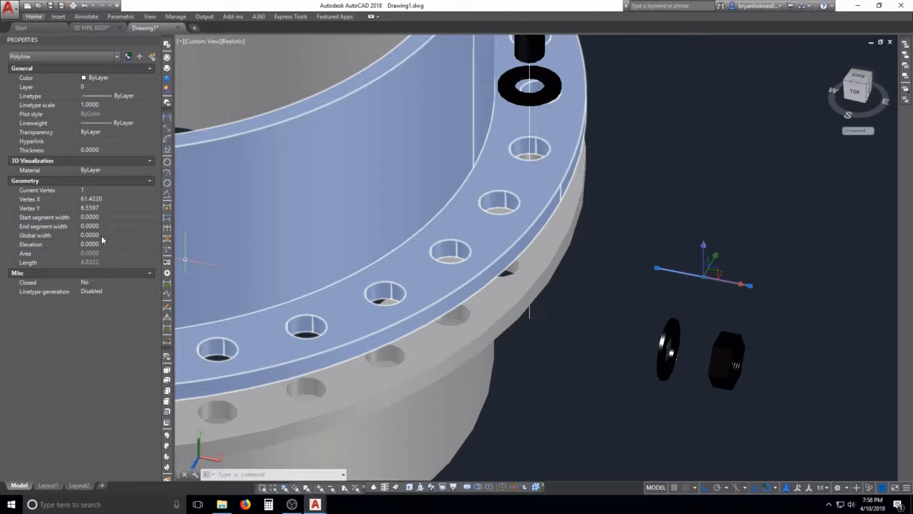
key(Escape)
key(Escape)
key(Escape)
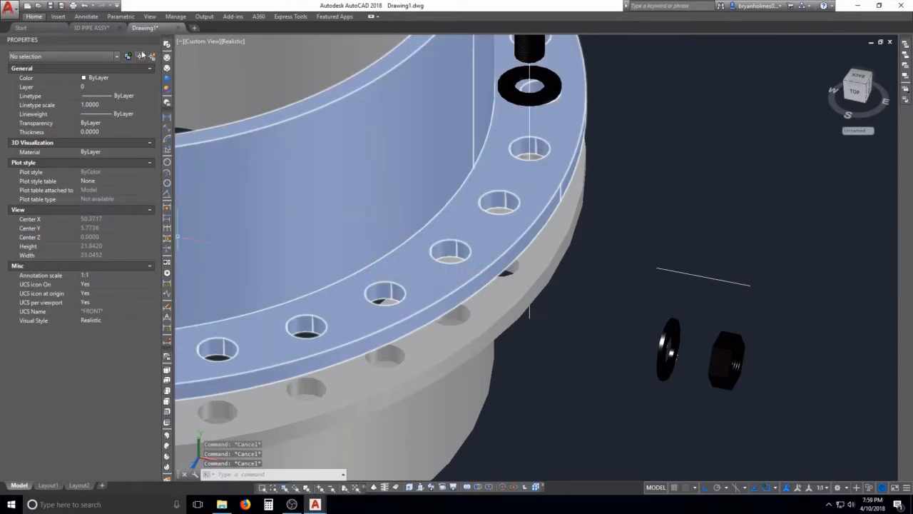
- Move the straight polyline from its end nearest the nut to the nut's centre so it runs through the washer
text(m)
key(Return)
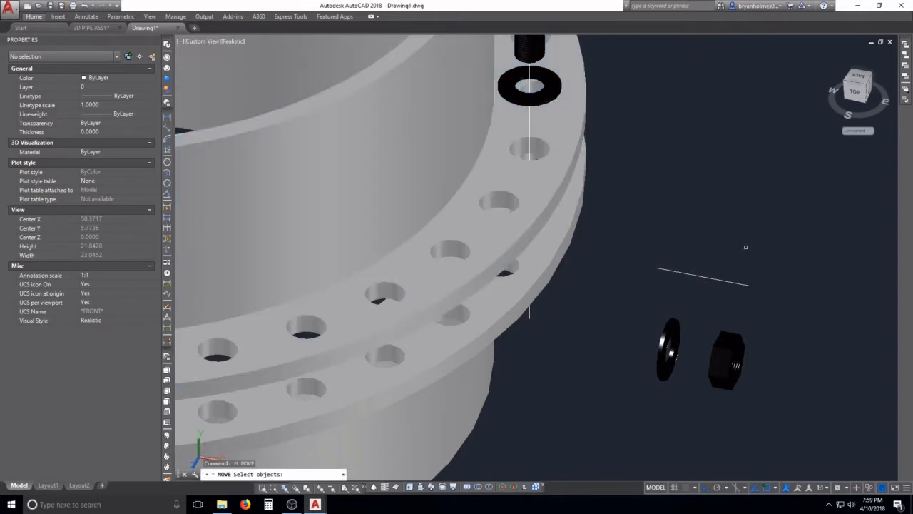
click(743, 249)
click(697, 288)
key(Return)
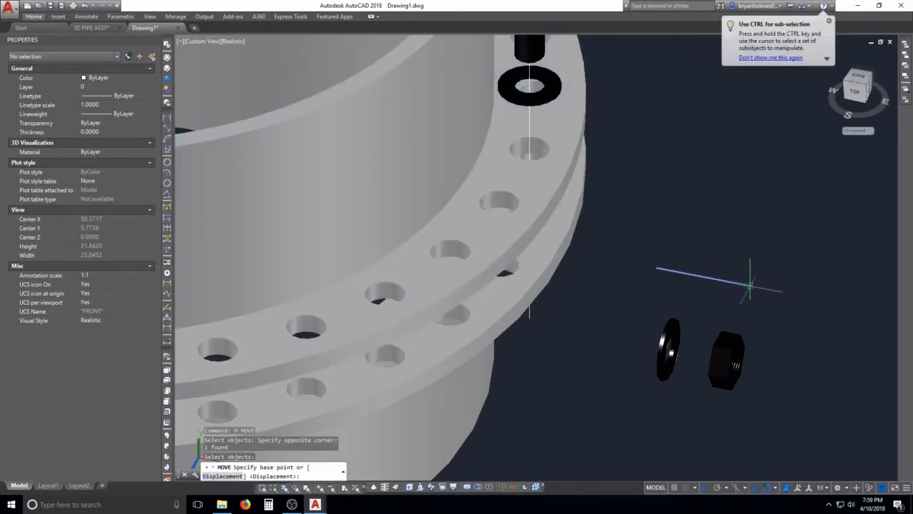
click(750, 286)
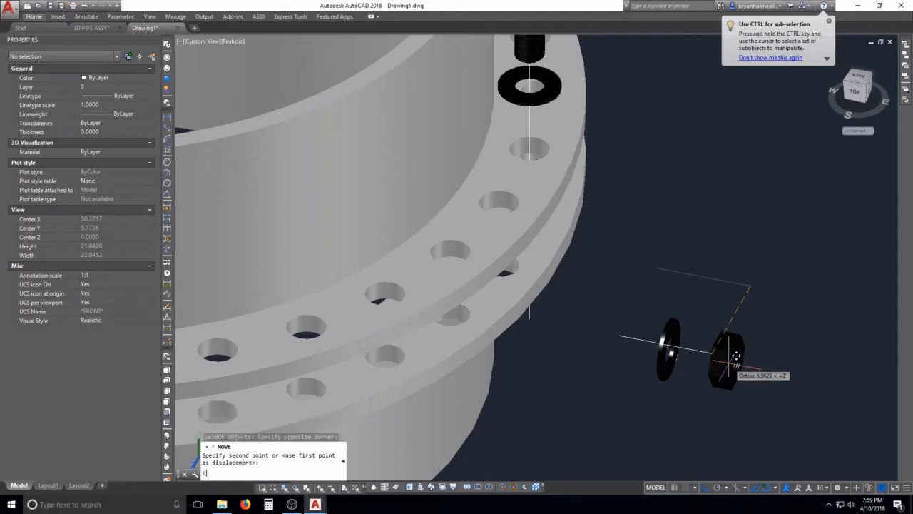
text(cen)
key(Return)
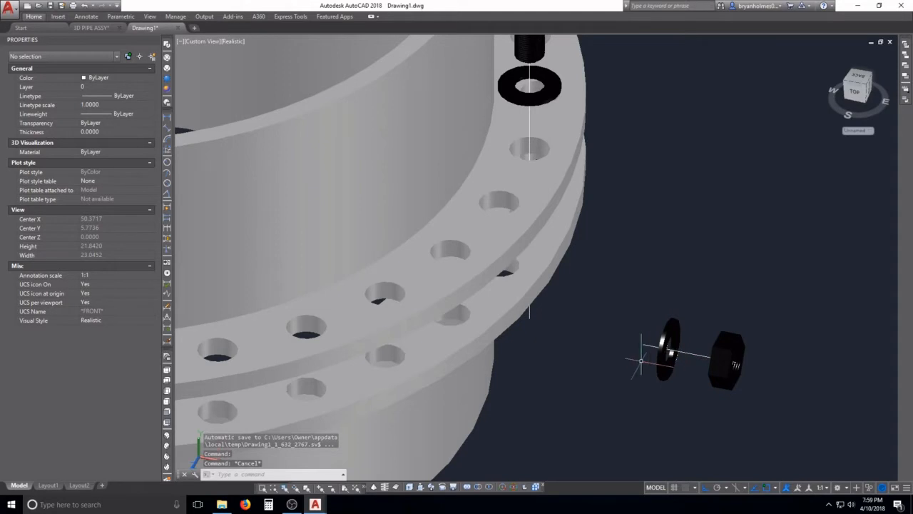
text(s)
key(Return)
key(Escape)
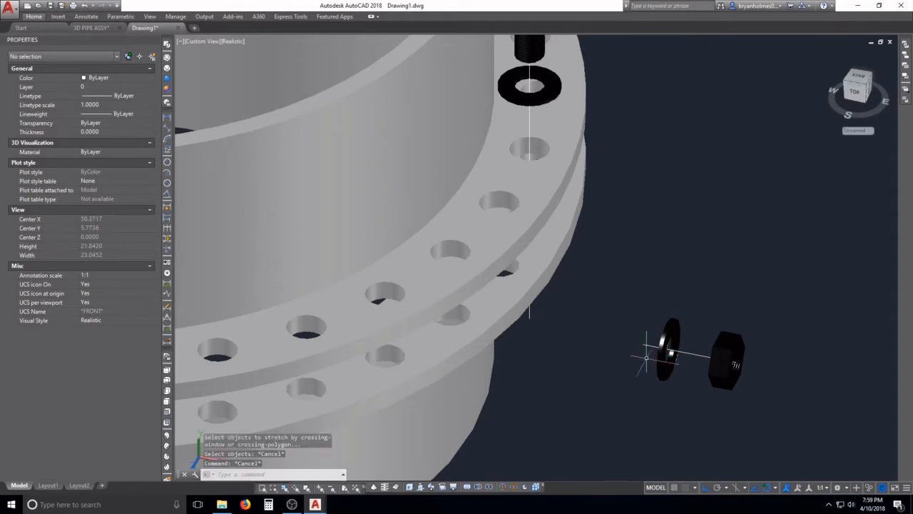
- Fillet the polyline through the washer and nut to the vertical line below the flanges, picking two points about 1.5 units apart as radius
shift+middle_drag(643, 319, 618, 354)
key(Escape)
key(Escape)
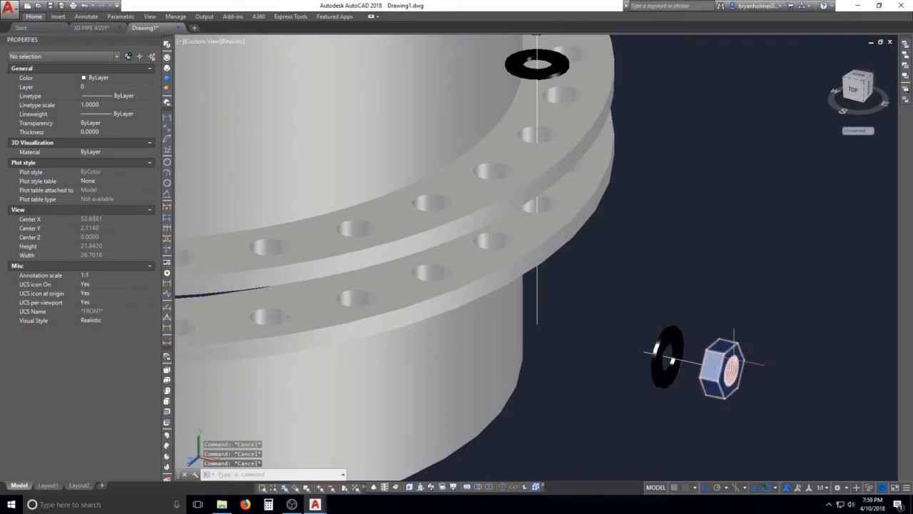
text(f)
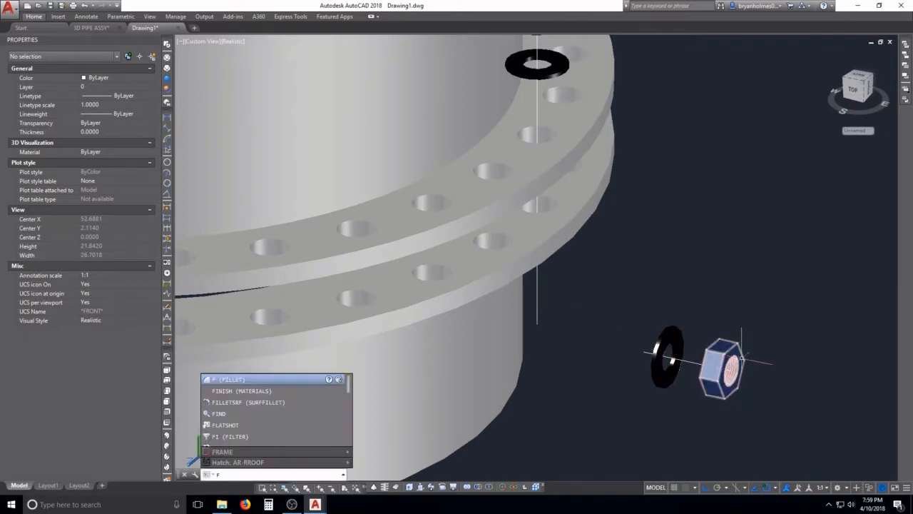
key(Return)
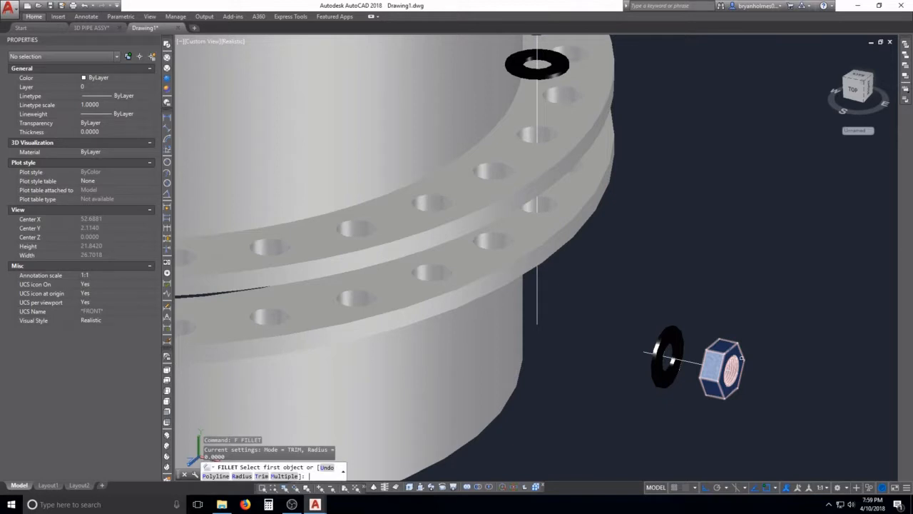
text(R)
key(Return)
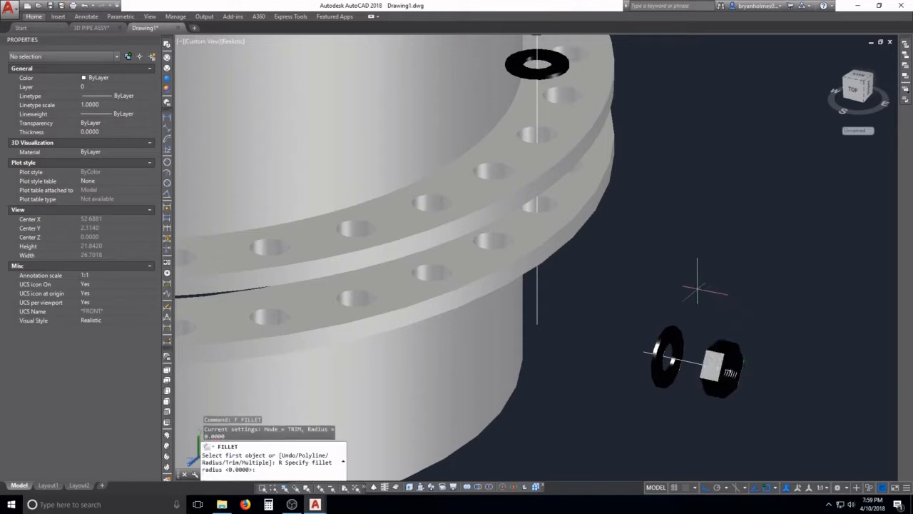
click(696, 287)
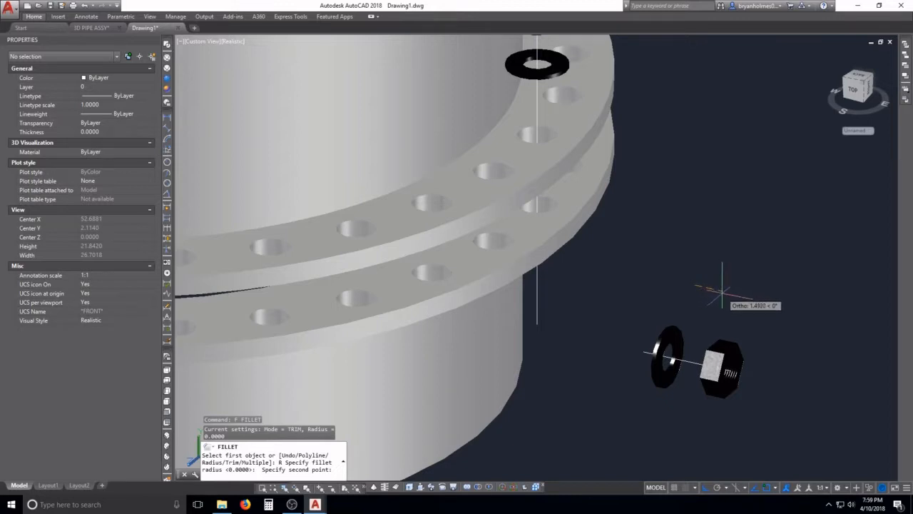
click(722, 294)
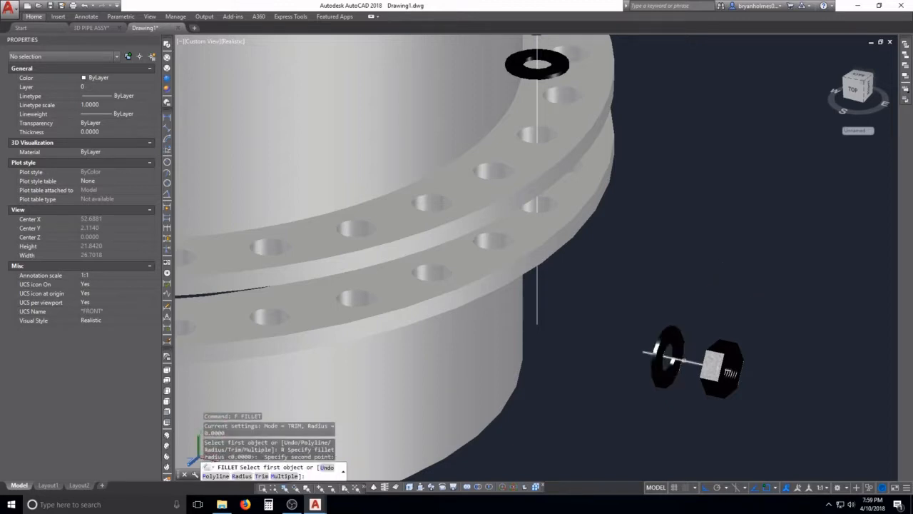
click(682, 360)
click(534, 284)
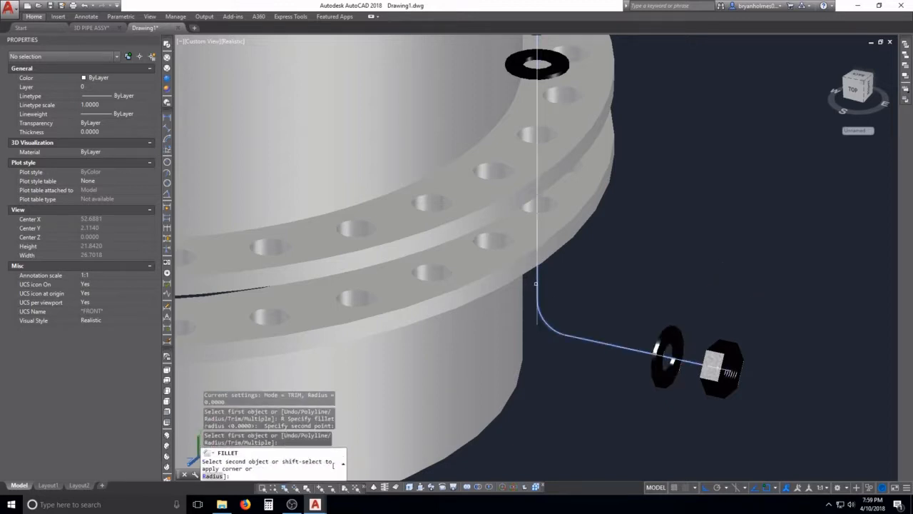
- Set the global width of the filleted polyline to 0.5 and deselect it
click(603, 343)
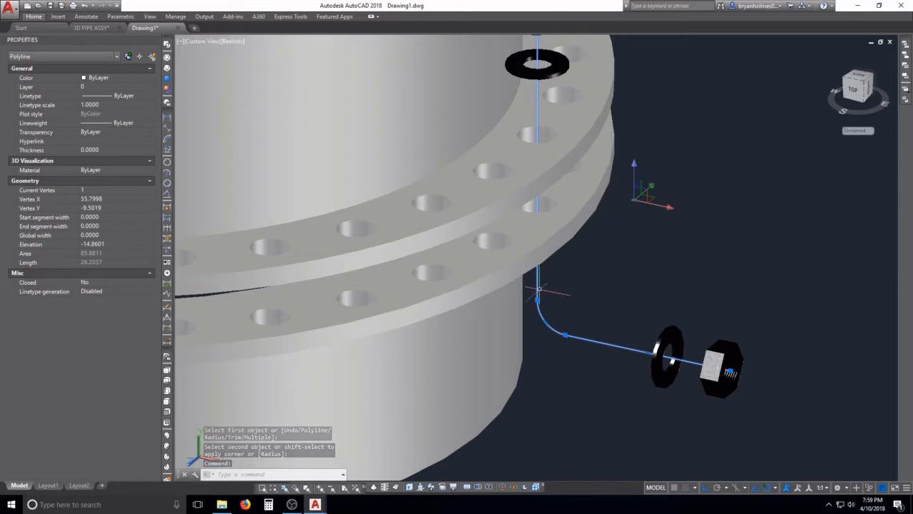
key(Escape)
click(592, 306)
click(571, 343)
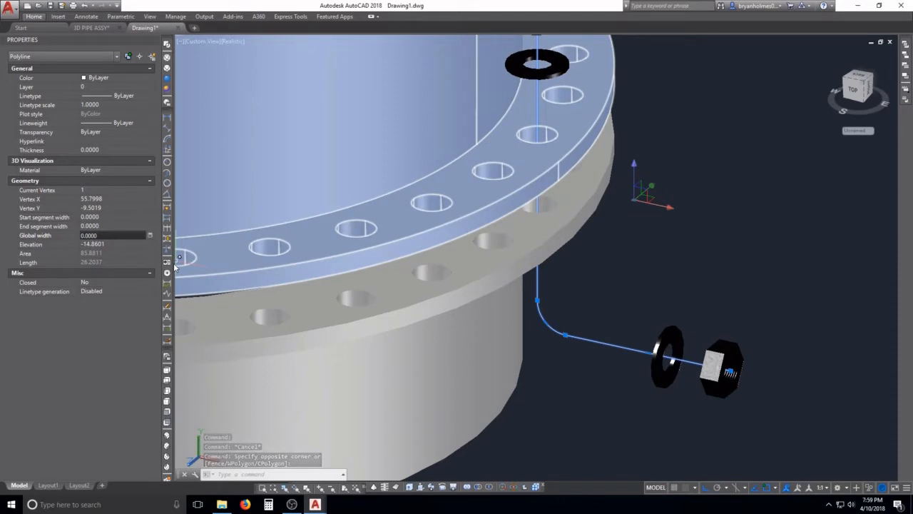
text(.)
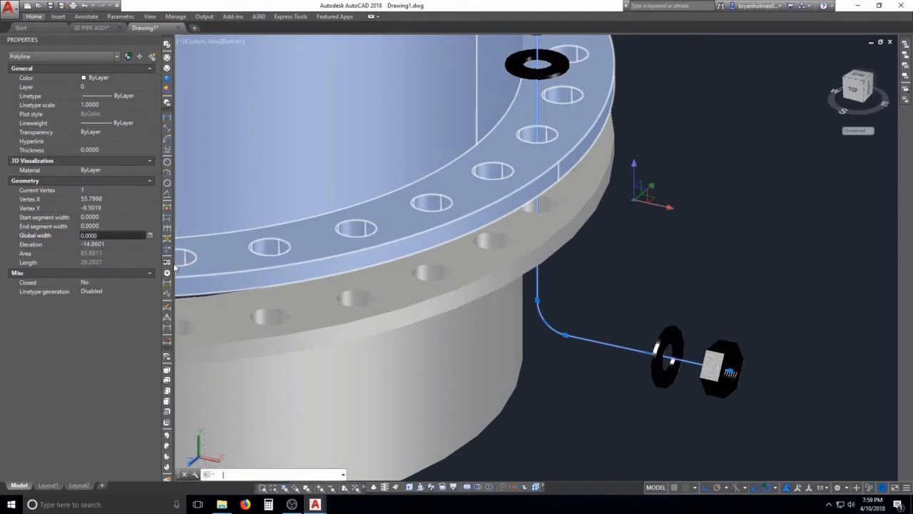
text(5)
key(Return)
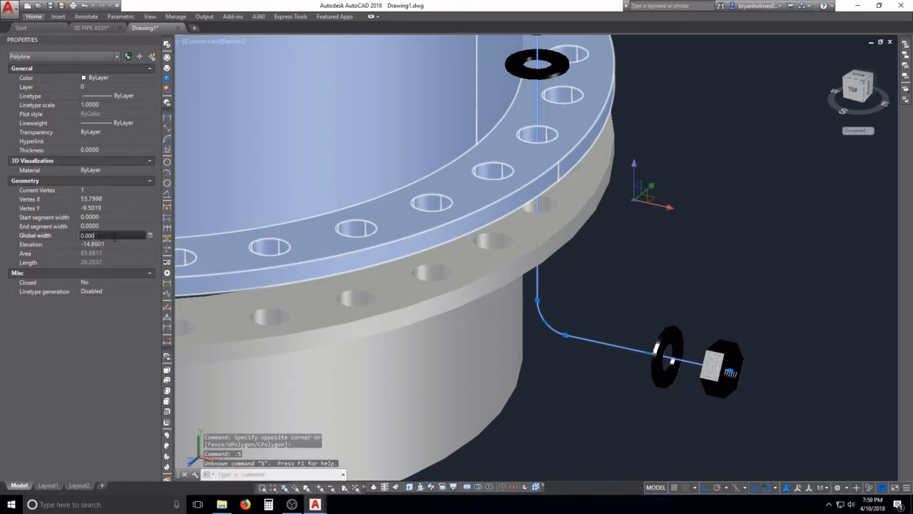
key(Return)
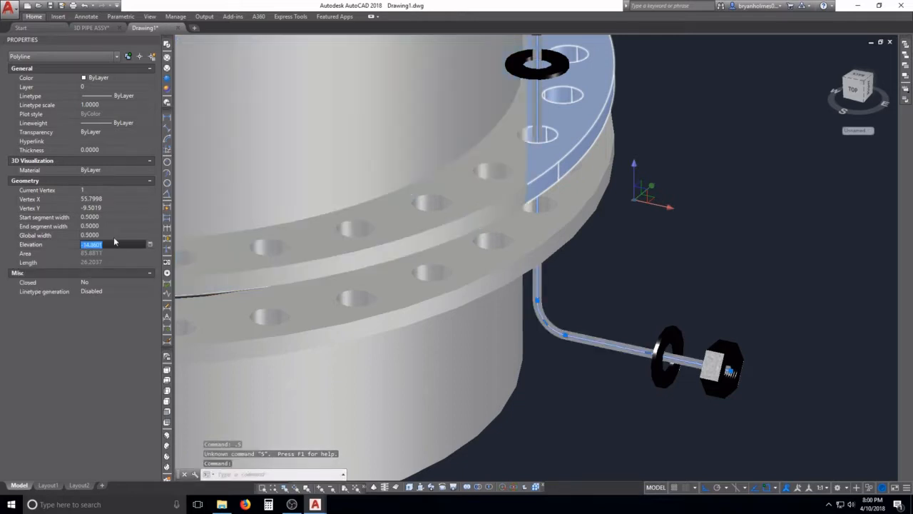
key(Escape)
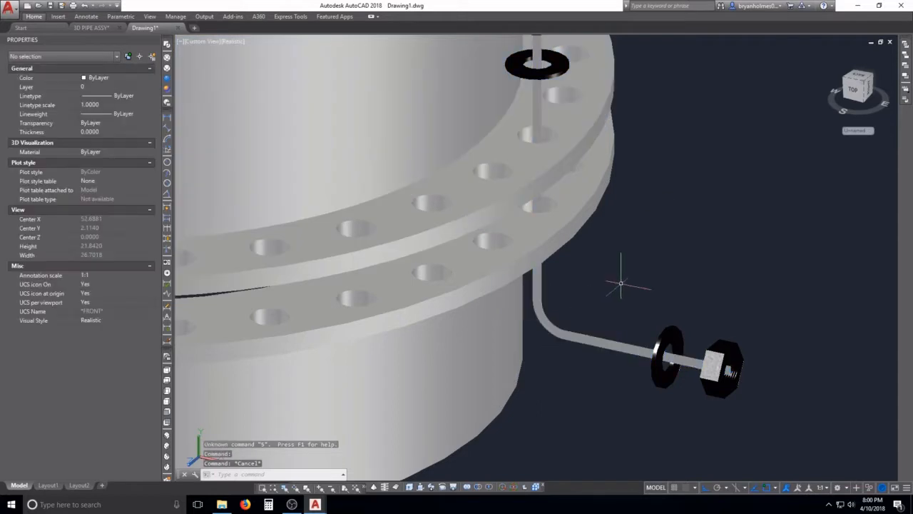
scroll(603, 342, down, 2)
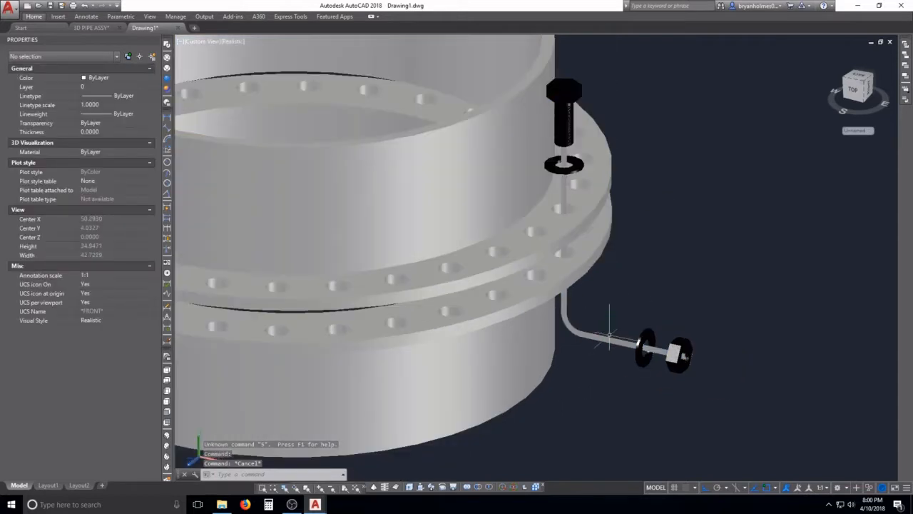
scroll(607, 332, up, 3)
click(616, 311)
click(595, 350)
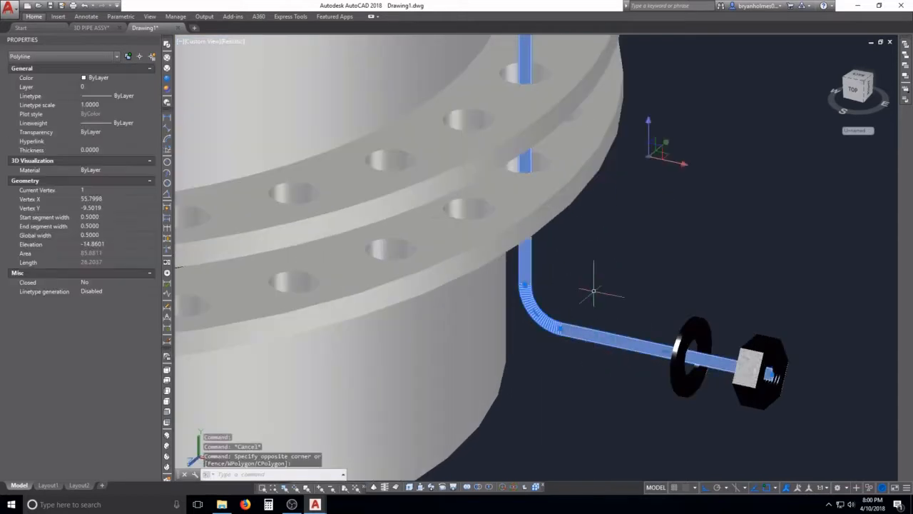
click(37, 16)
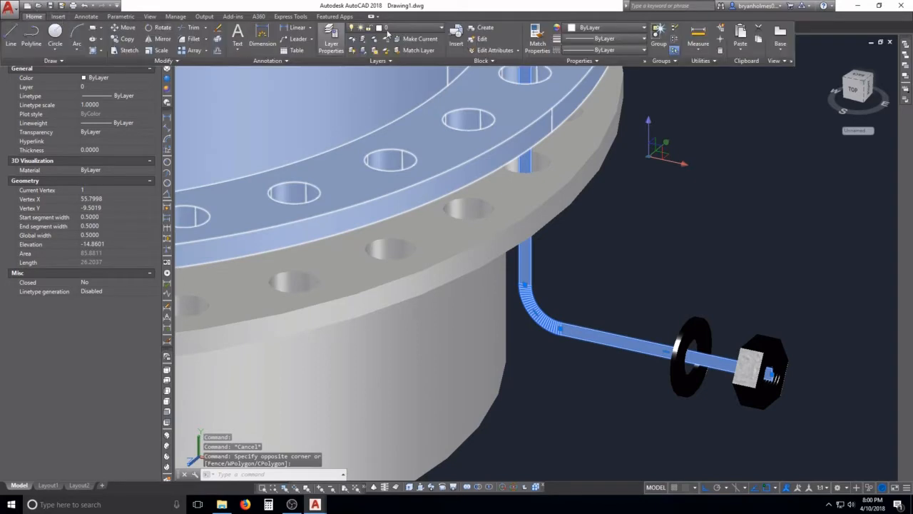
click(579, 39)
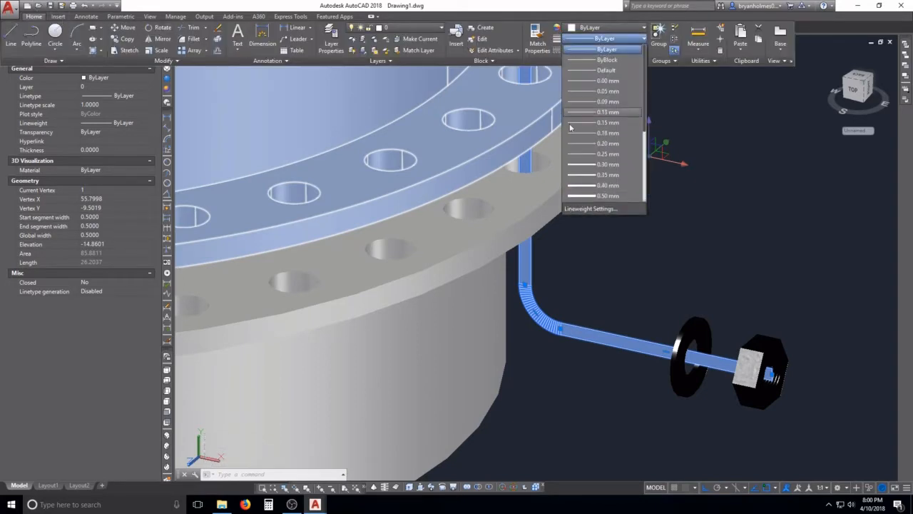
scroll(570, 128, down, 1)
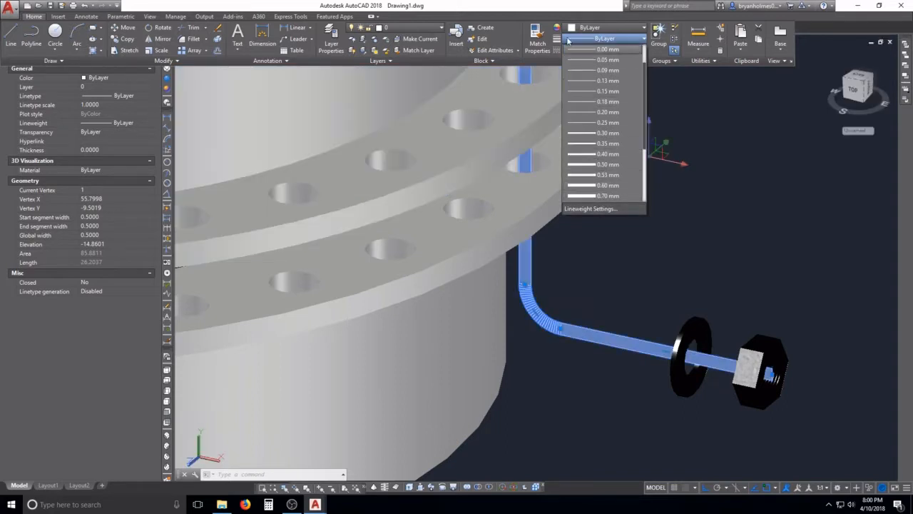
click(728, 123)
- Open the Linetype Manager and bring up the linetypes available for loading
click(621, 51)
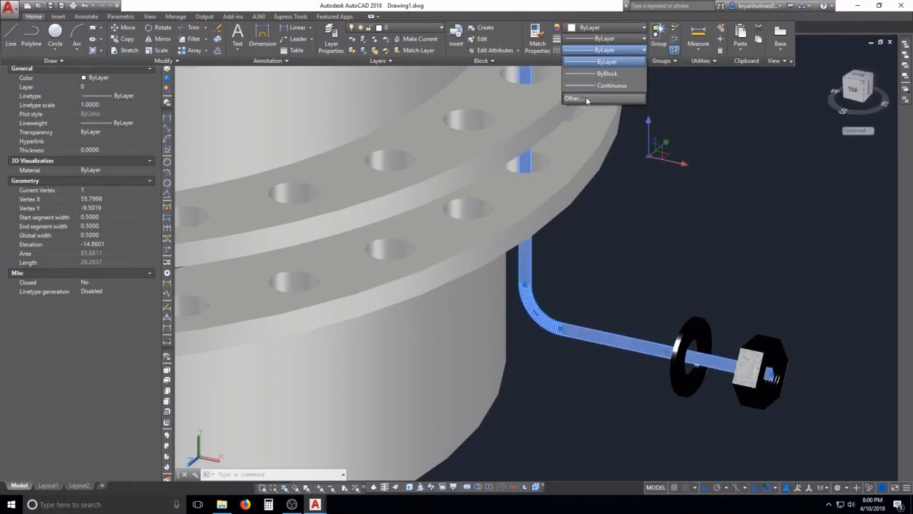
click(584, 97)
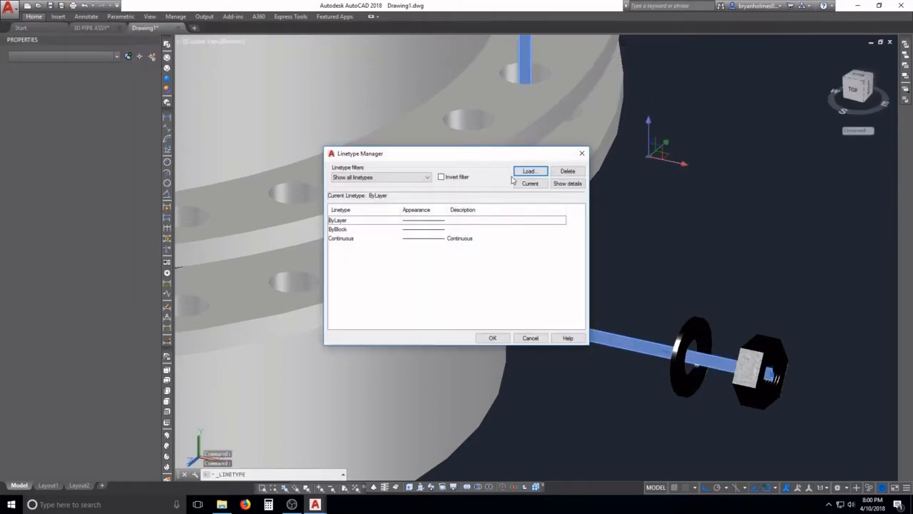
click(528, 171)
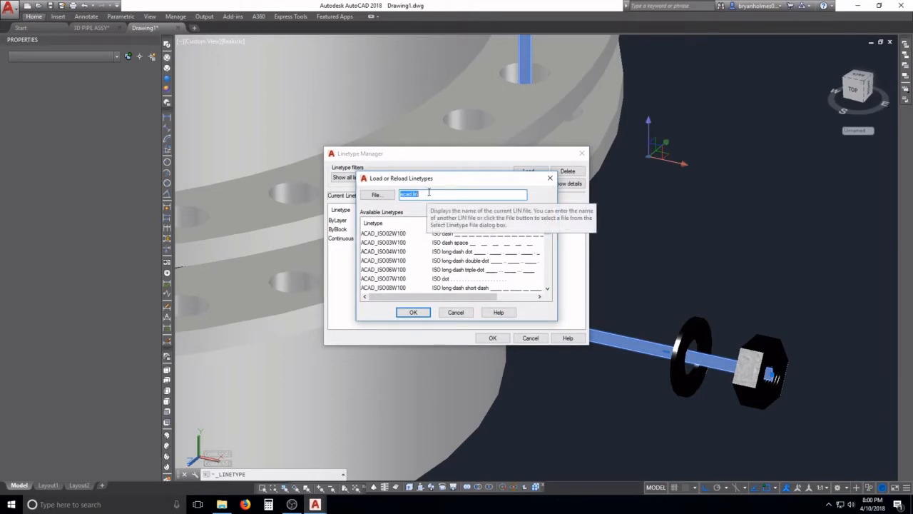
- Try to load the linetype by entering HIDDEN as the linetype file name
text(HIDD)
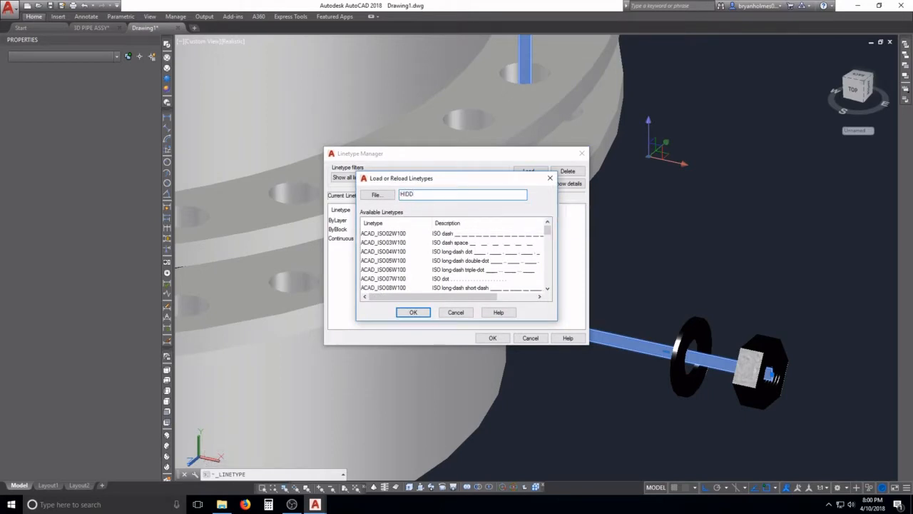
text(EN)
key(Return)
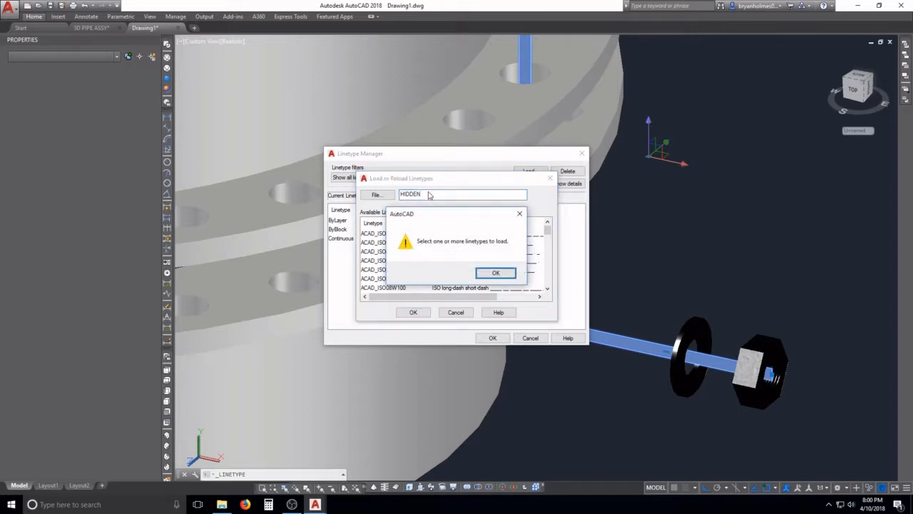
click(500, 276)
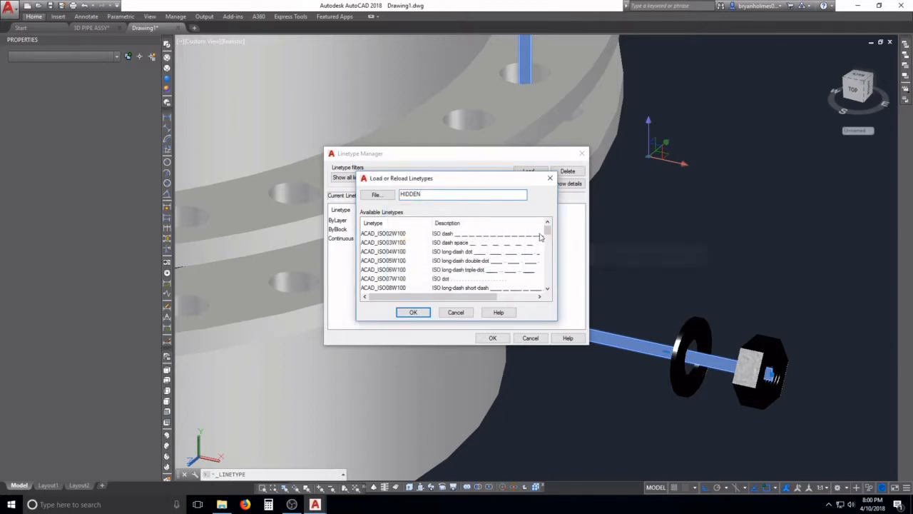
- Load the HIDDEN linetype from the available linetypes and close the Linetype Manager
scroll(540, 249, down, 7)
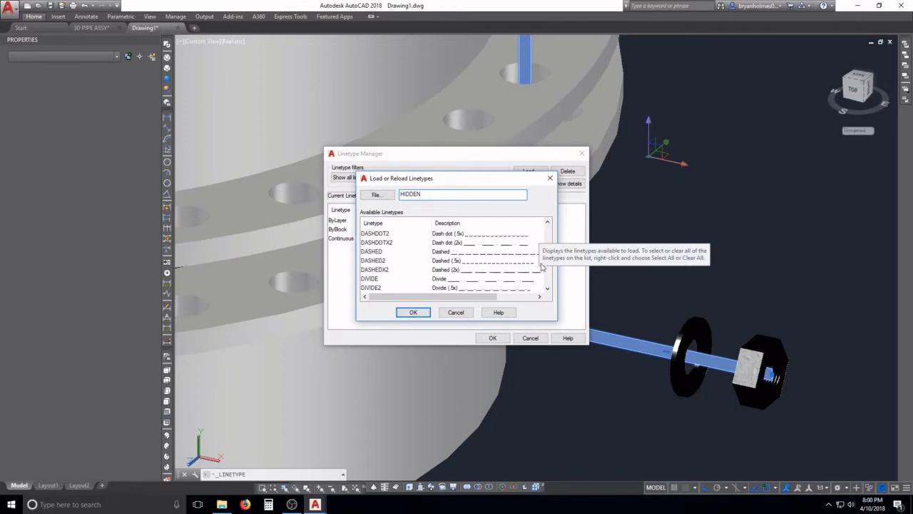
scroll(540, 267, down, 4)
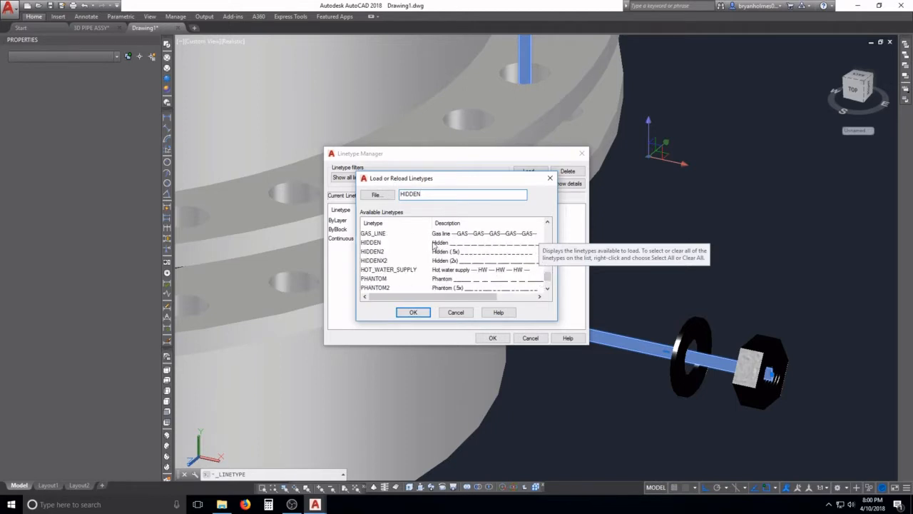
click(433, 243)
click(421, 314)
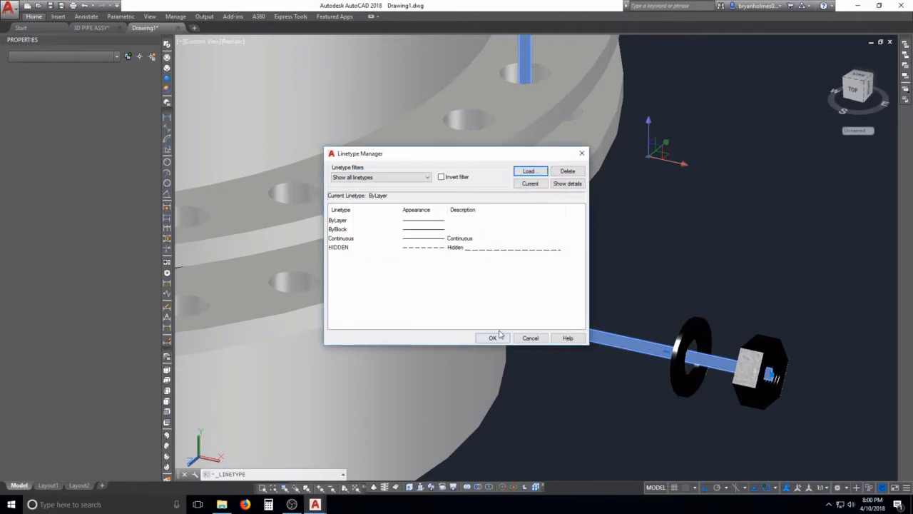
click(443, 248)
click(493, 336)
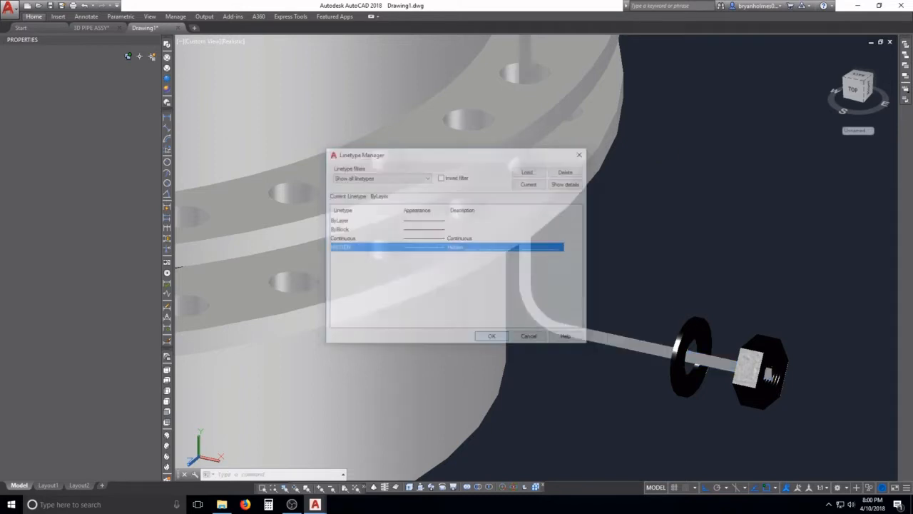
- Select the wide path polyline between bolt and nut and assign it the HIDDEN linetype
click(579, 366)
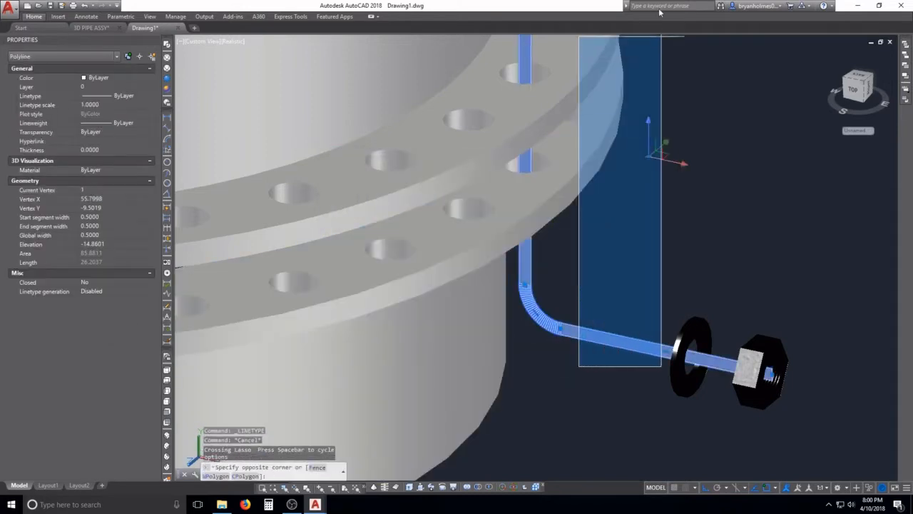
click(578, 319)
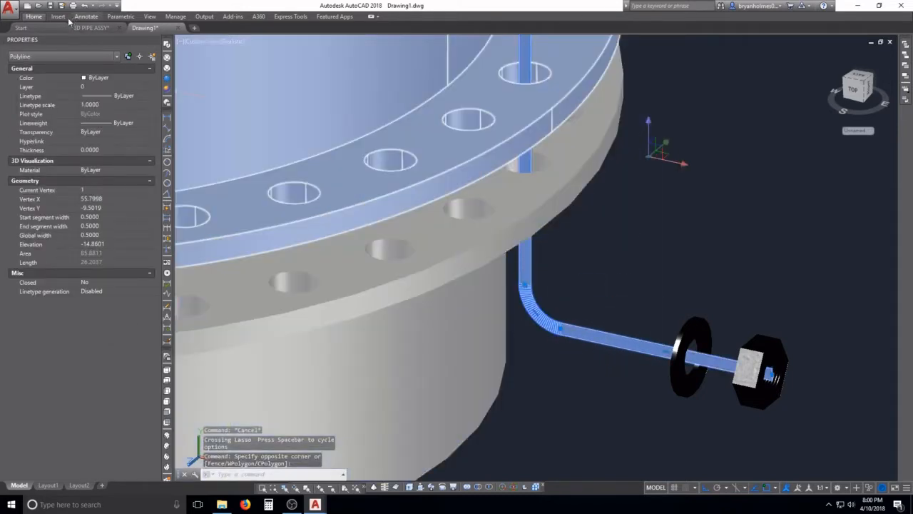
click(118, 97)
click(124, 96)
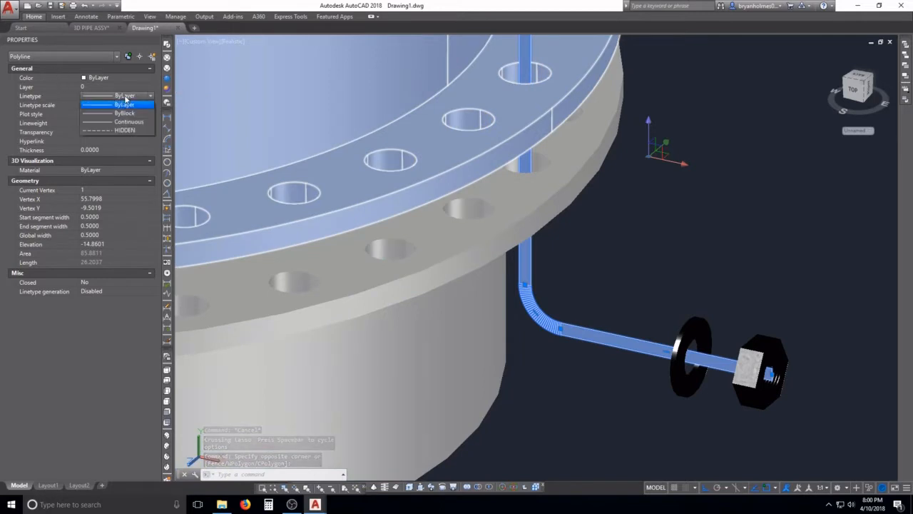
click(120, 131)
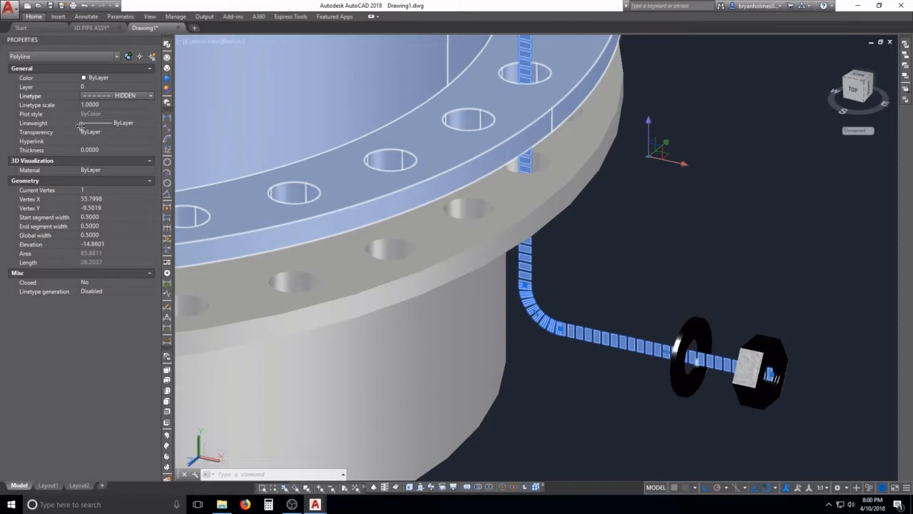
- Try a linetype scale of 0.5 on the selected path polyline
click(106, 105)
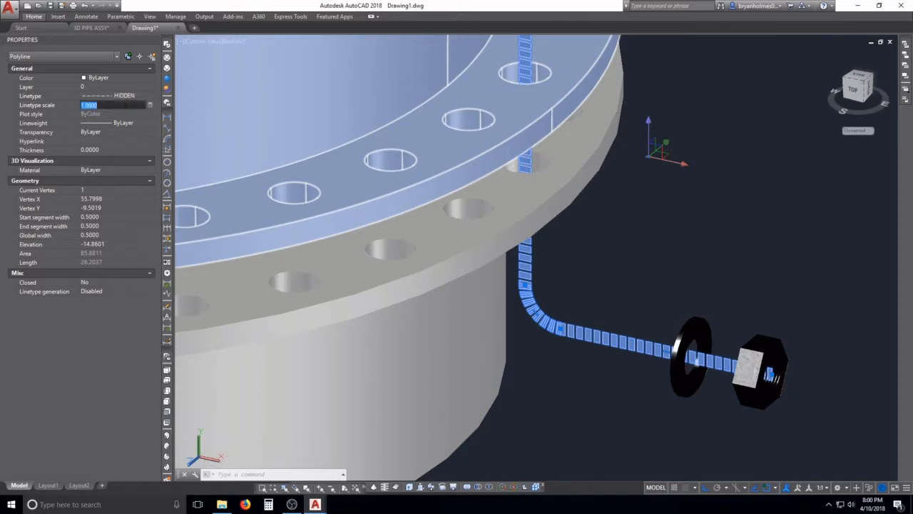
text(.5)
key(Return)
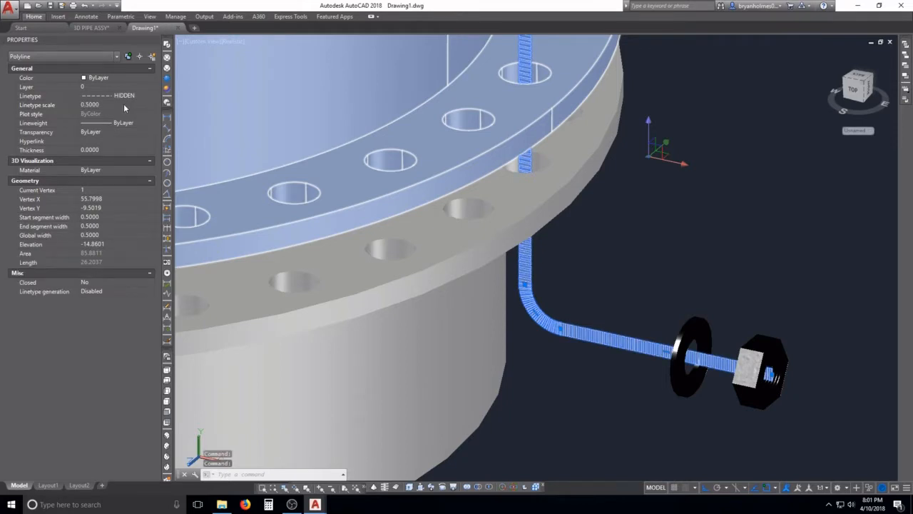
- Set the linetype scale of the selected path polyline to 2
click(124, 105)
text(2)
key(Return)
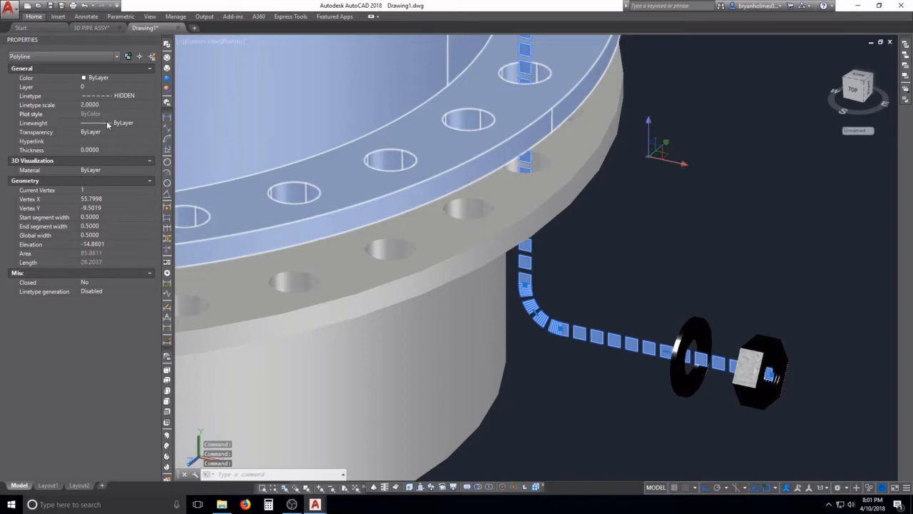
- Change the path polyline's color to Blue and deselect it
click(106, 82)
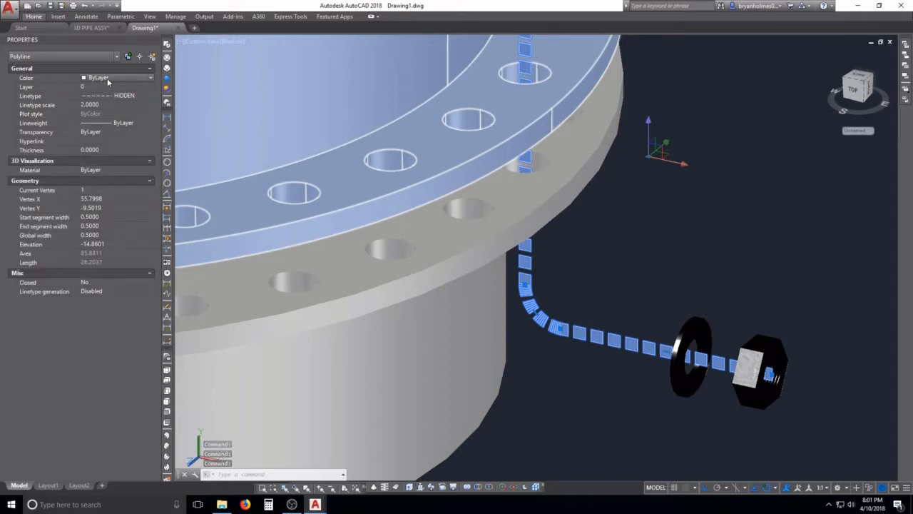
click(107, 78)
click(97, 138)
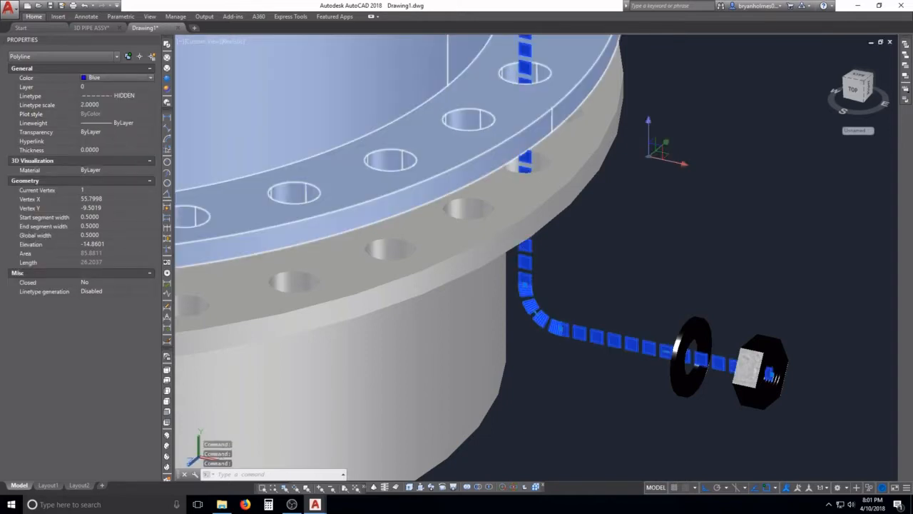
key(Escape)
scroll(553, 211, down, 5)
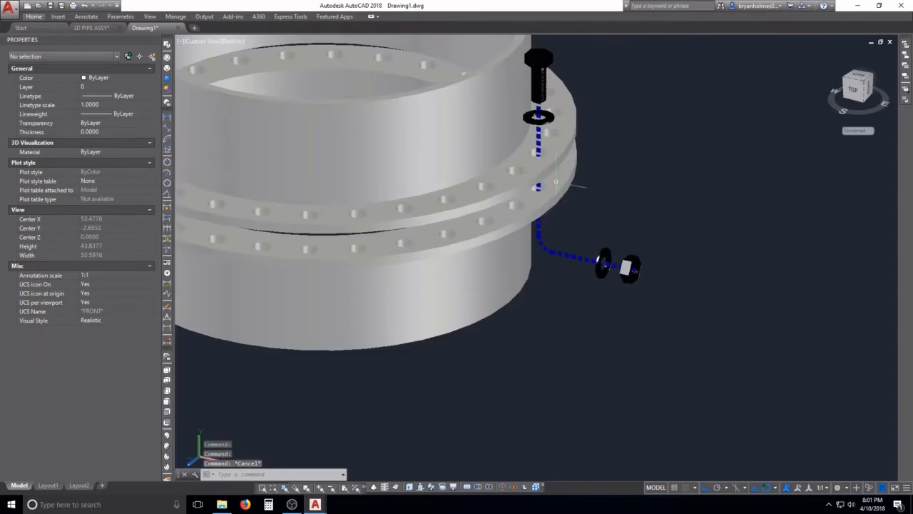
shift+middle_drag(556, 182, 614, 227)
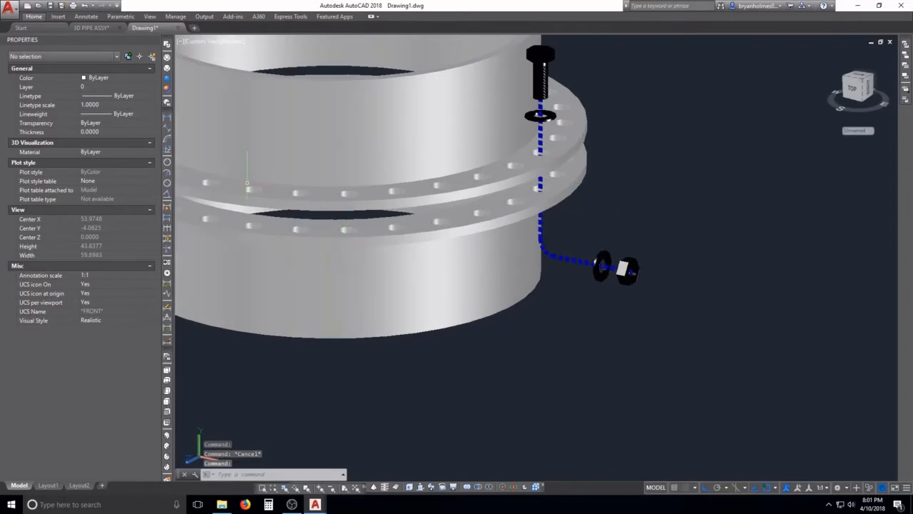
- Close the Properties palette and leave no selection window active
key(Escape)
click(155, 42)
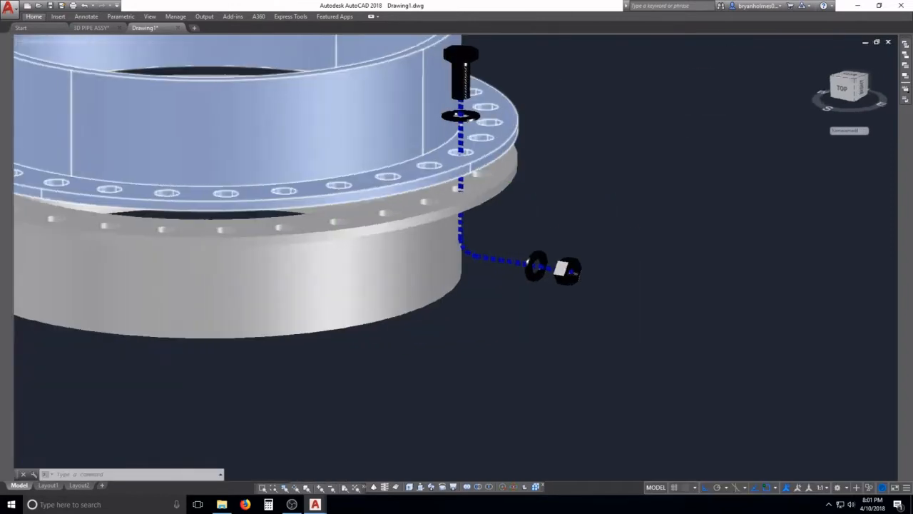
click(83, 368)
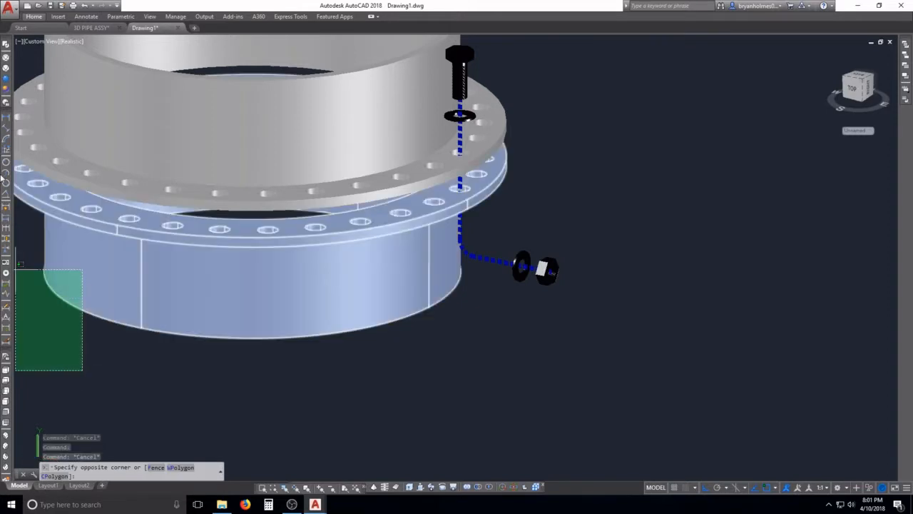
key(Escape)
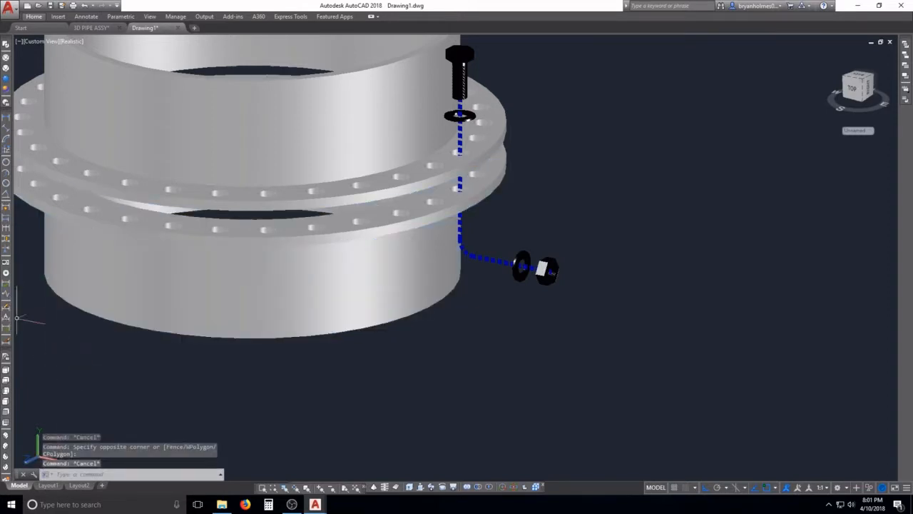
click(18, 303)
key(Escape)
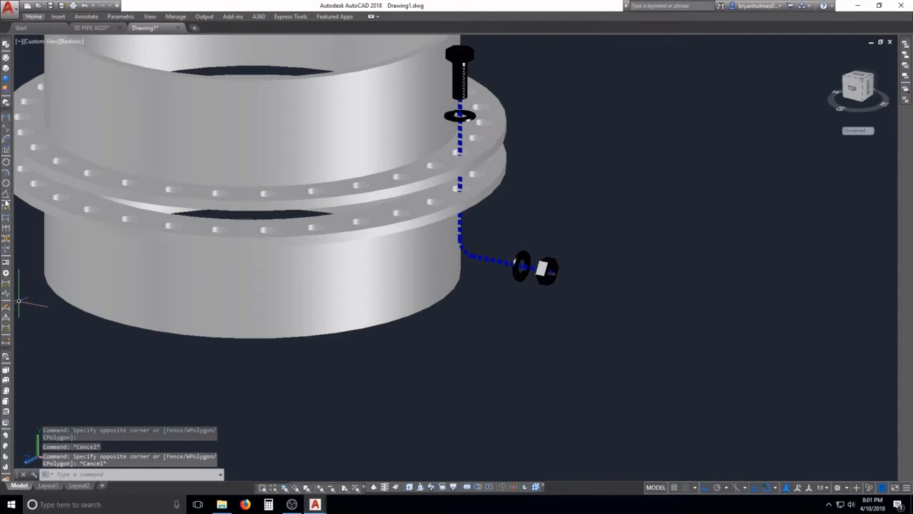
- Switch to the Front view and frame the empty area beside the lower flange and path bend
click(6, 404)
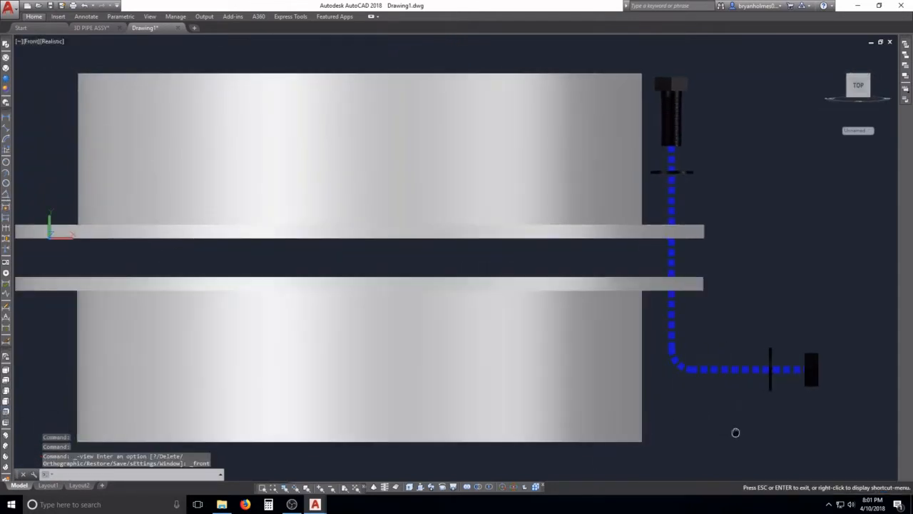
middle_drag(735, 432, 466, 421)
key(Escape)
scroll(454, 310, up, 3)
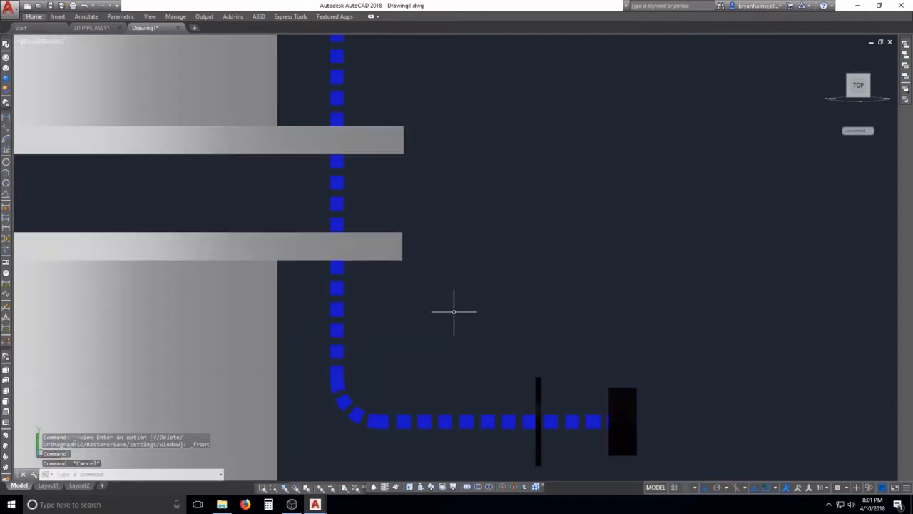
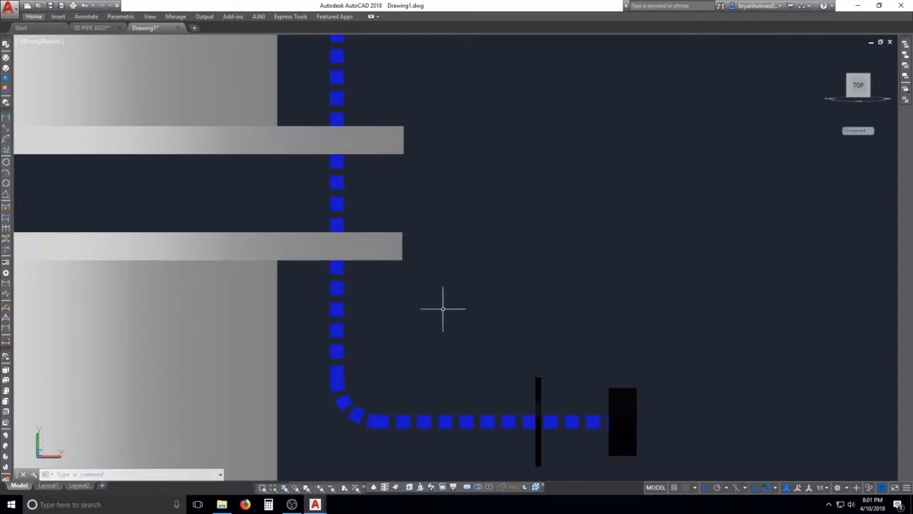
- With ortho off, draw a short slanted polyline right of the lower flange as one side of an arrowhead
text(pl)
key(Return)
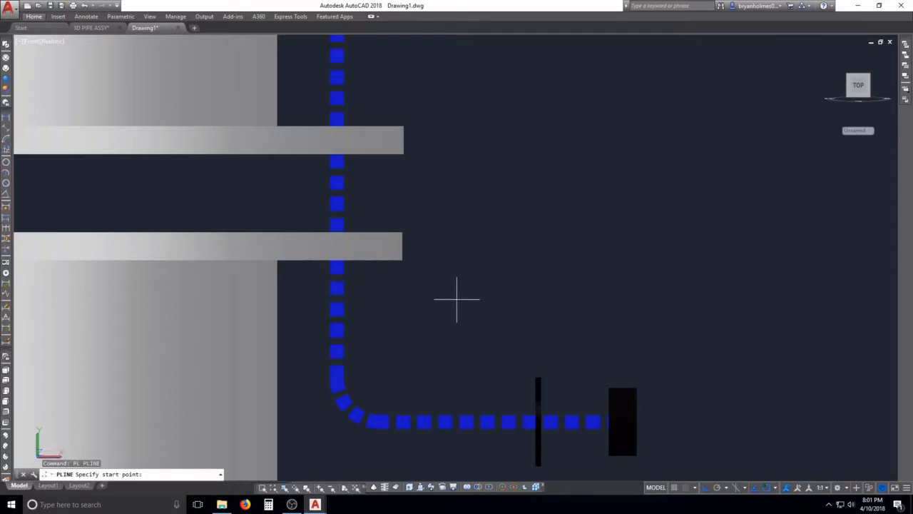
click(444, 320)
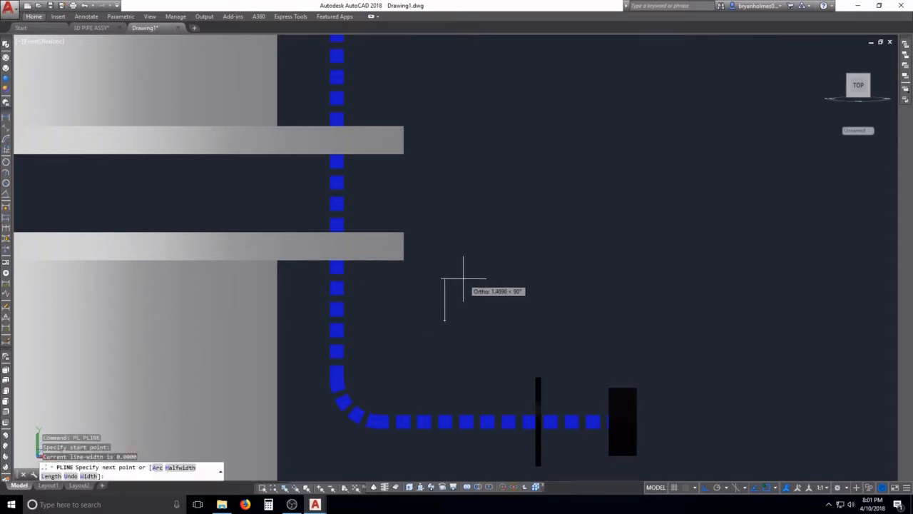
key(F8)
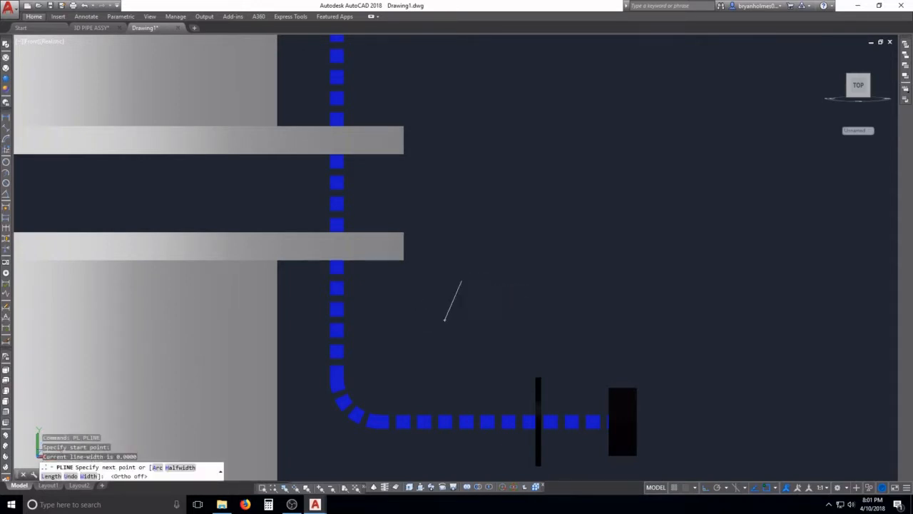
click(461, 281)
key(Escape)
key(Escape)
- Mirror the slanted polyline about a vertical axis through its upper end, keeping the original, to form the arrow tip
text(mi)
key(Return)
click(474, 308)
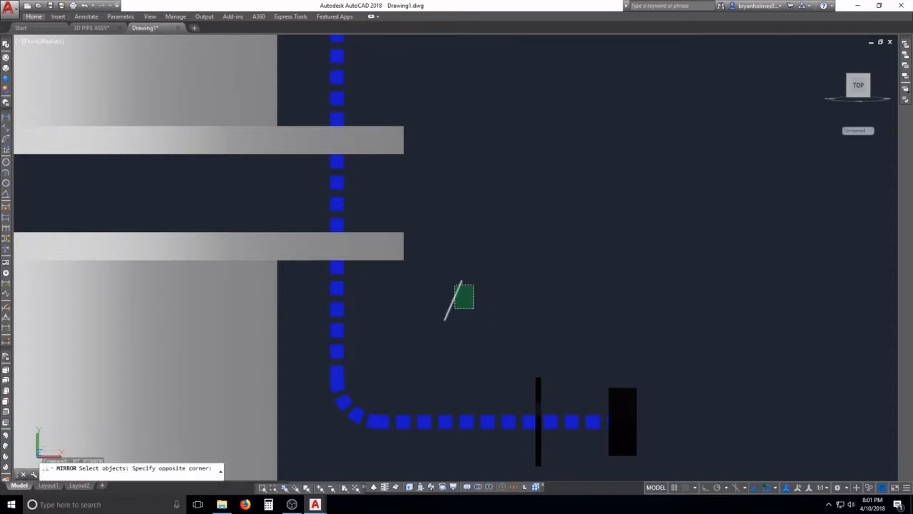
click(454, 284)
key(Return)
click(461, 281)
click(460, 246)
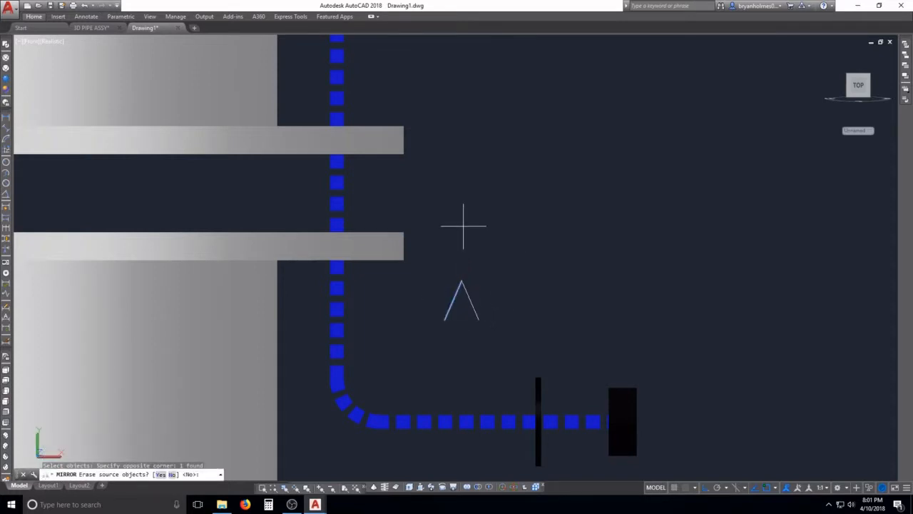
key(Escape)
scroll(460, 322, up, 2)
key(Escape)
- Draw a line from the arrowhead's lower left corner sloping up and inward past its centre, with ortho off
text(l)
key(Return)
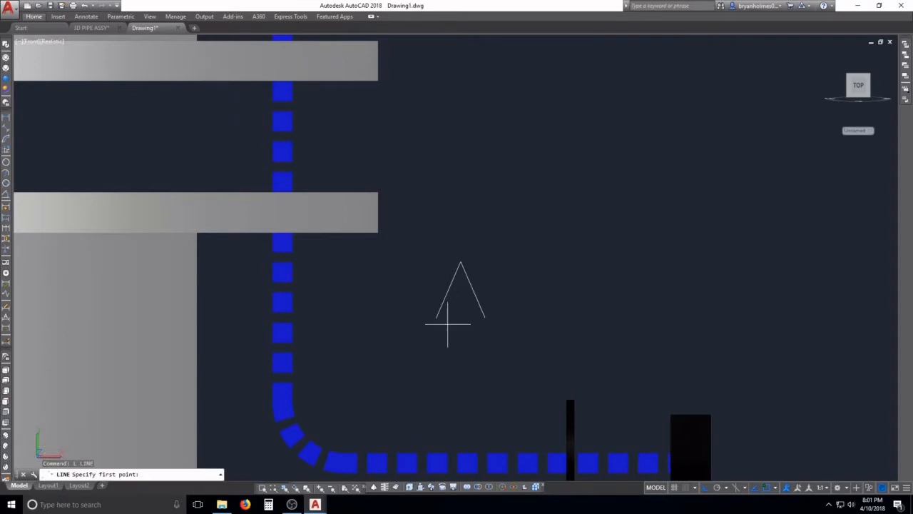
scroll(444, 319, up, 1)
click(433, 316)
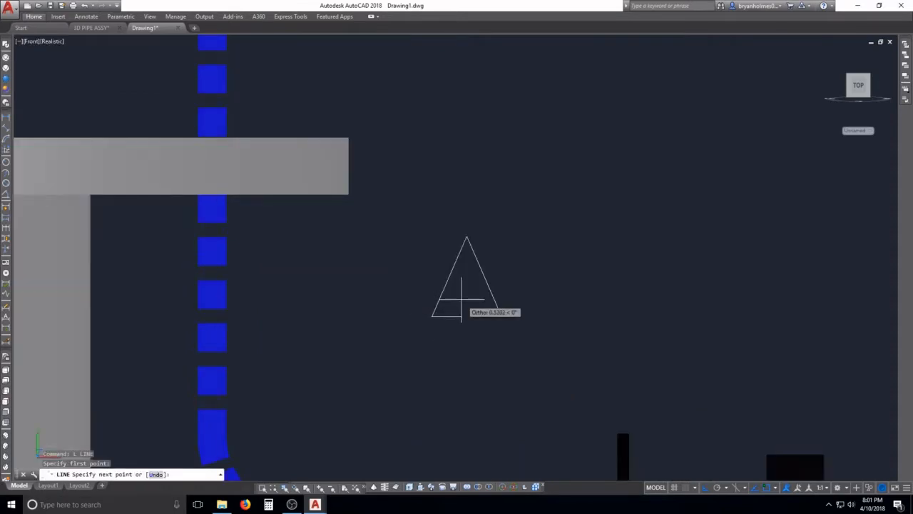
key(F8)
scroll(461, 301, up, 3)
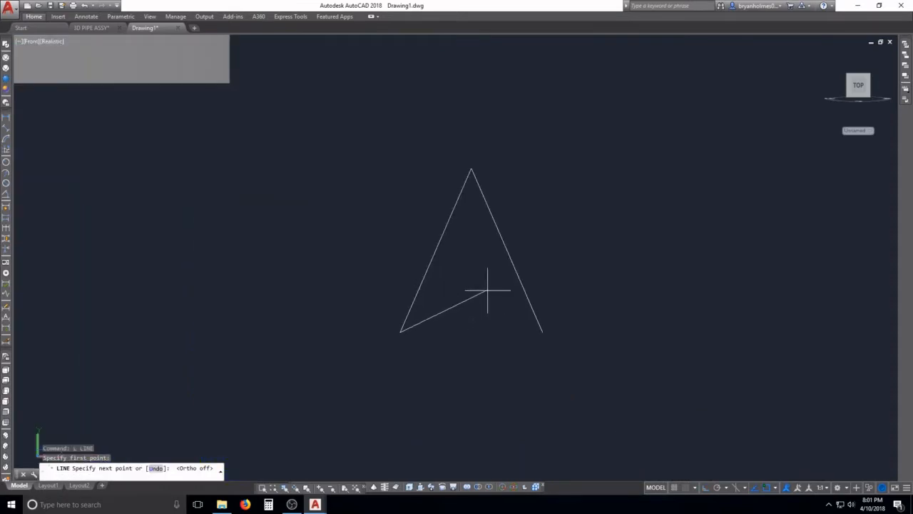
key(Escape)
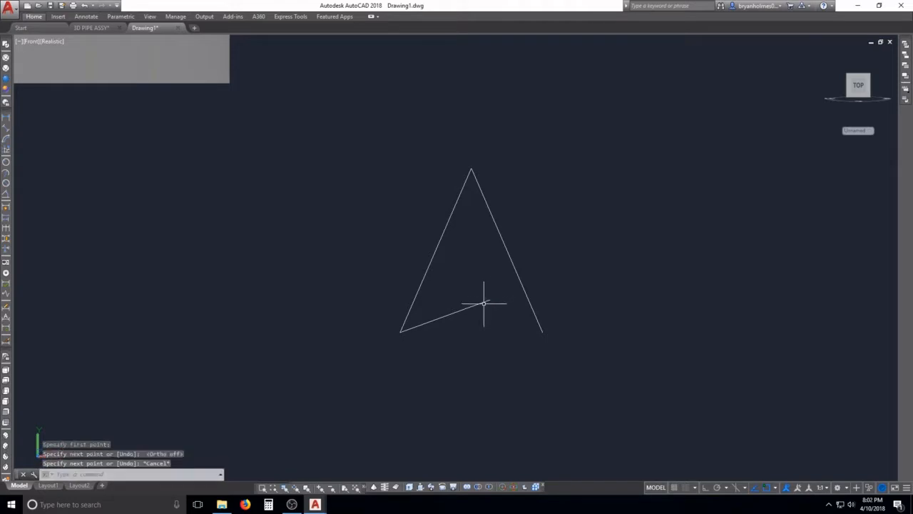
- Mirror the sloping base line about a vertical axis through the arrow tip, keeping the original
text(mi)
key(Return)
click(494, 305)
click(450, 274)
key(Return)
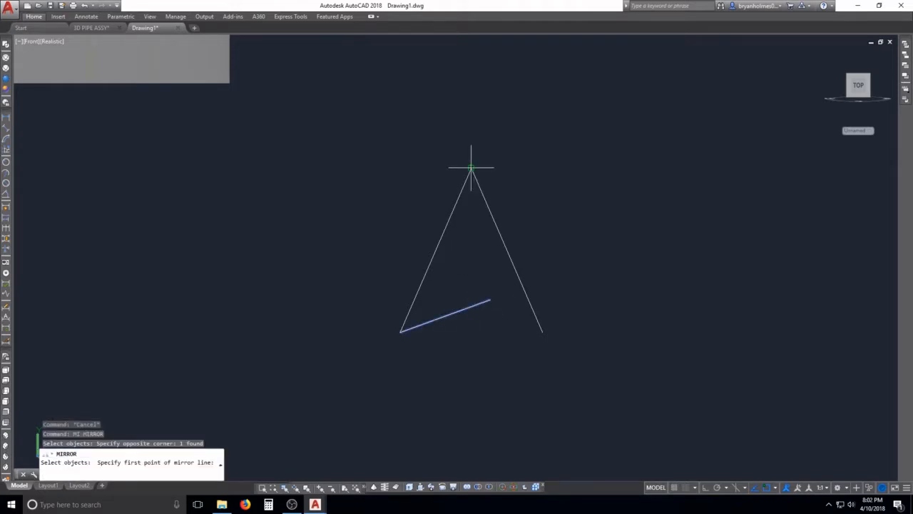
click(471, 167)
key(F8)
click(469, 126)
key(Return)
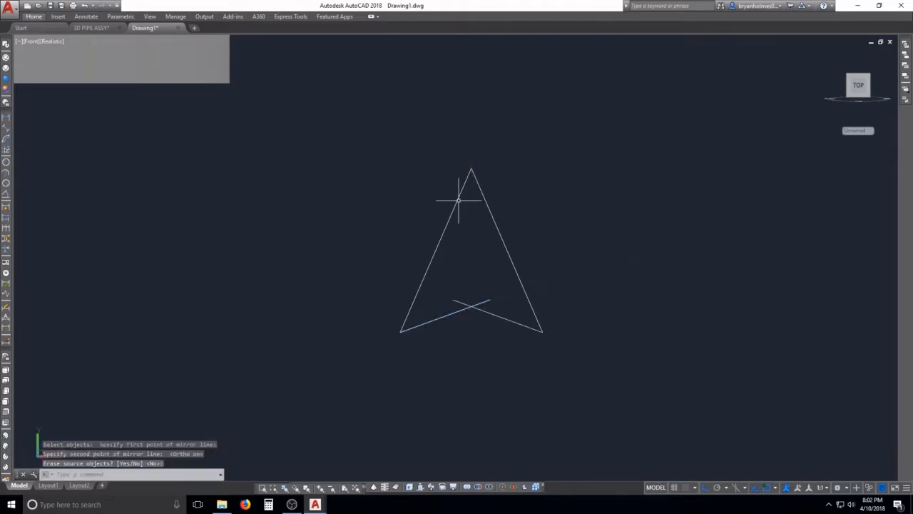
- Fillet the two crossing base lines with a radius of 1.5444 to form the arrowhead's curved base
text(f)
key(Return)
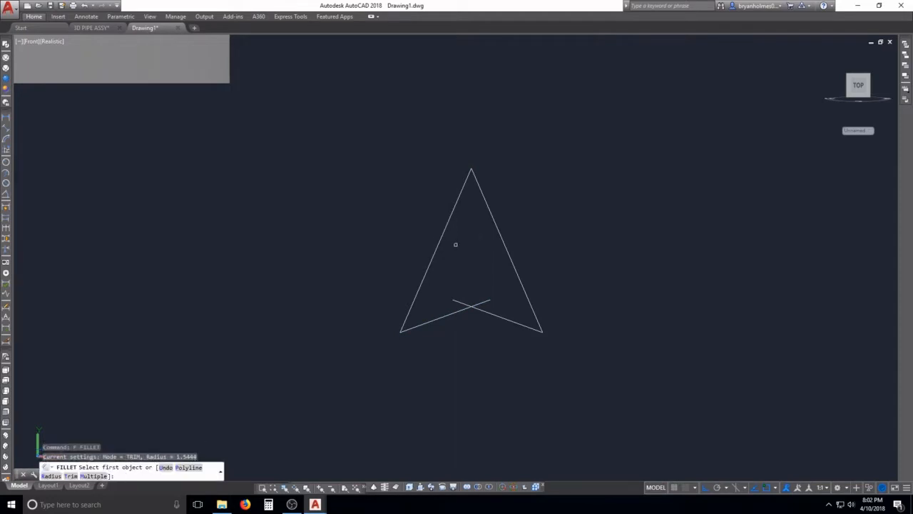
text(R)
key(Return)
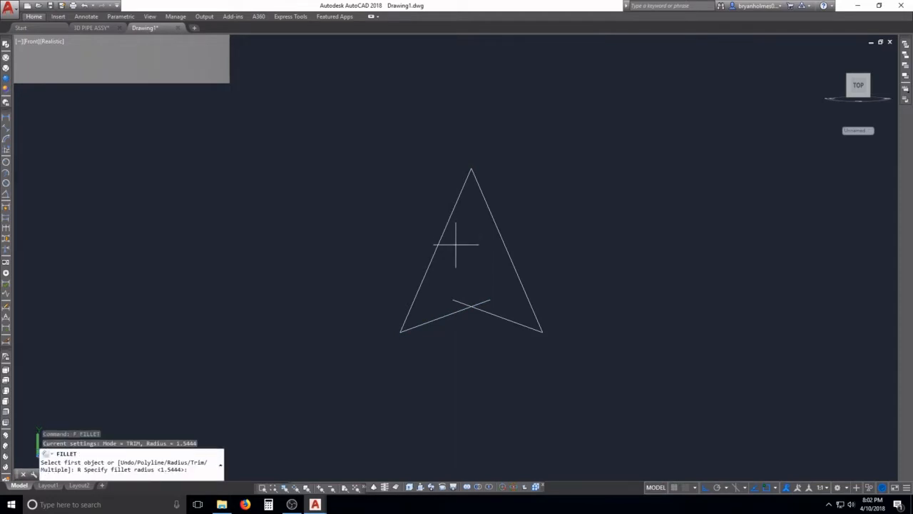
key(Return)
click(462, 316)
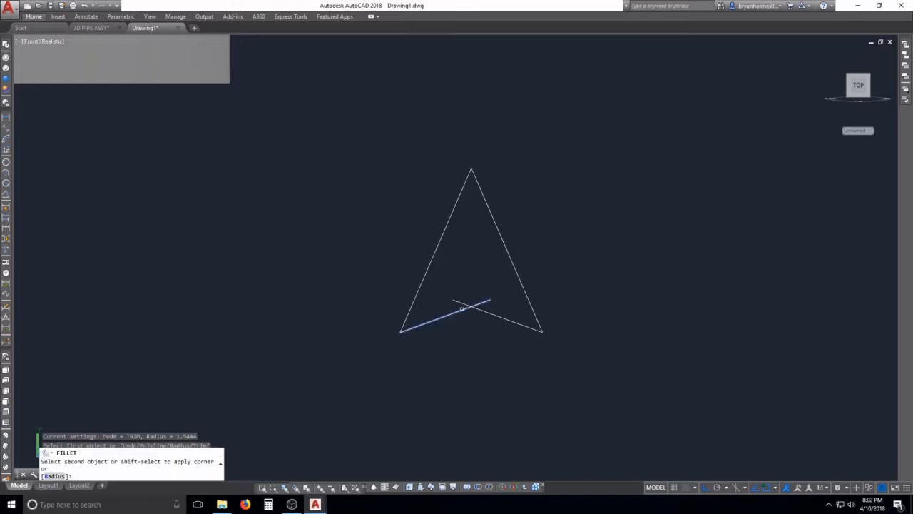
click(483, 310)
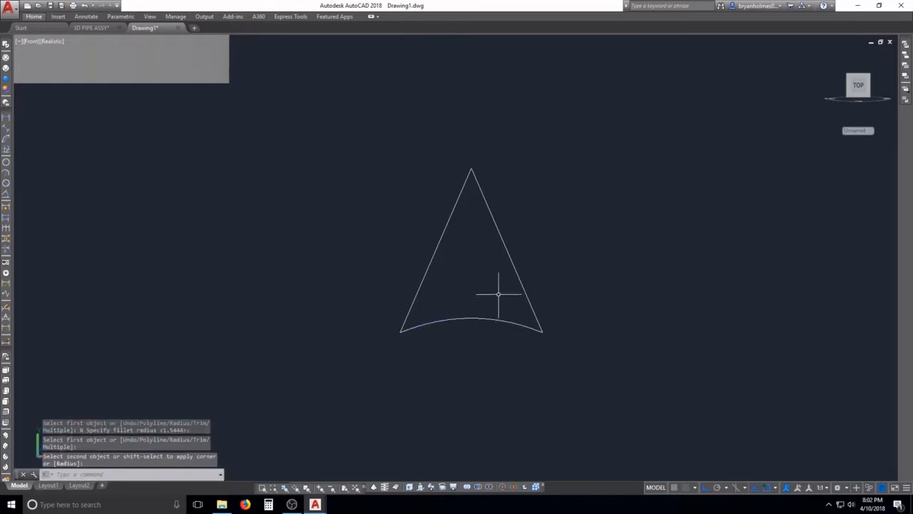
key(Escape)
key(Escape)
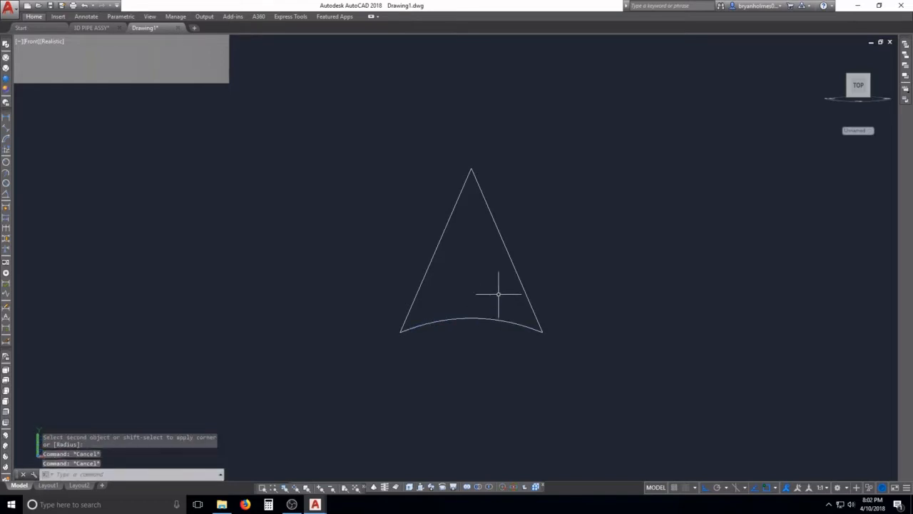
key(Escape)
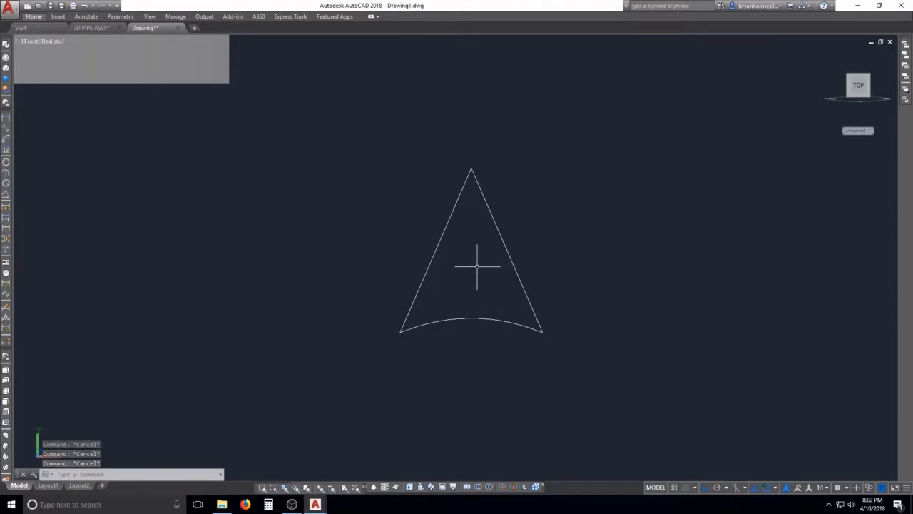
- Join the arrowhead's sides and curved base into a single closed polyline
scroll(481, 271, down, 3)
shift+middle_drag(476, 264, 454, 317)
scroll(464, 325, up, 4)
click(468, 314)
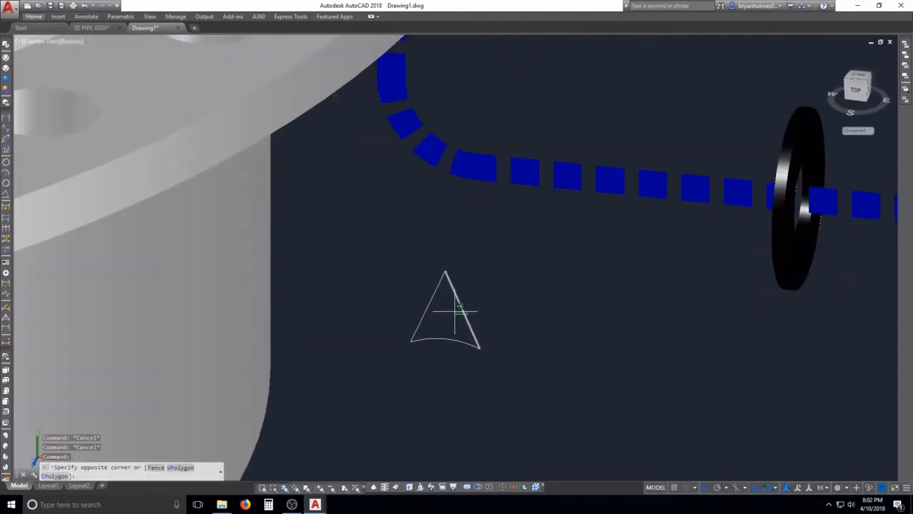
key(Escape)
key(Escape)
key(Escape)
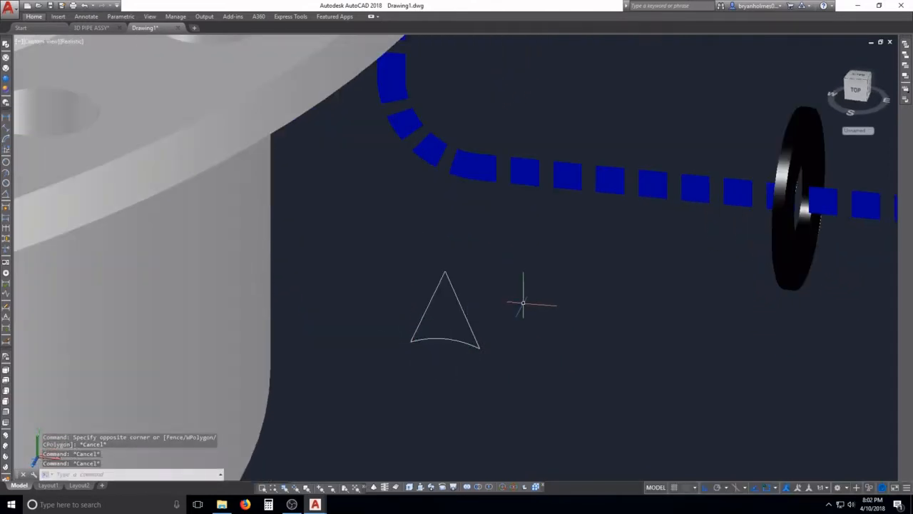
text(j)
key(Return)
click(517, 376)
click(375, 262)
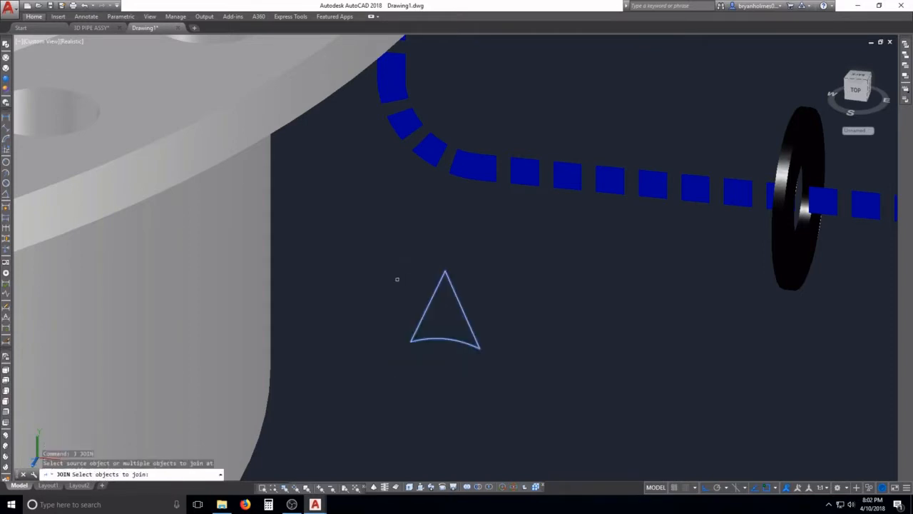
key(Return)
key(Escape)
key(Escape)
key(Escape)
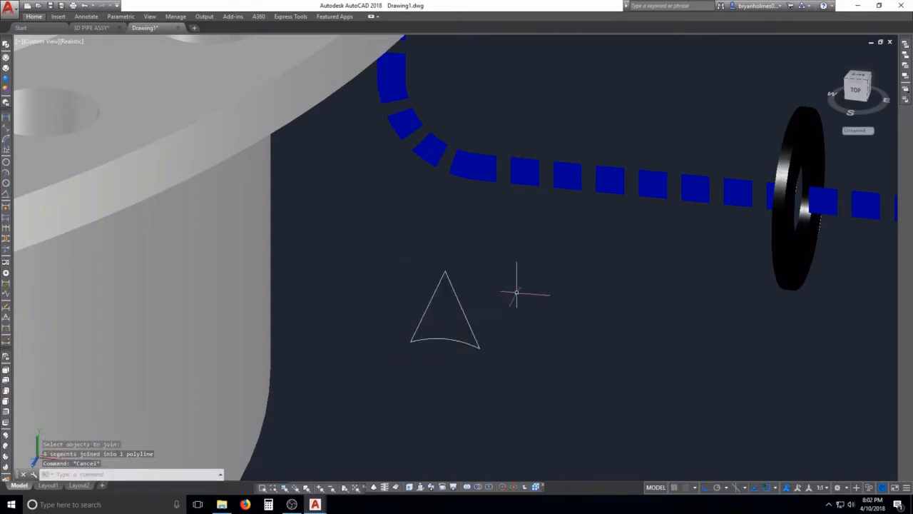
- Presspull the closed arrowhead outline into a thin solid
text(PR)
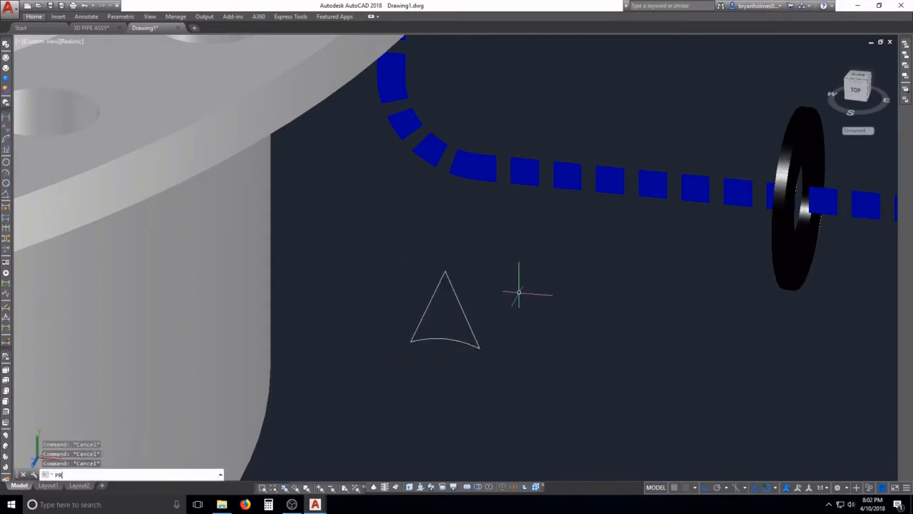
text(ESSPULL)
key(Return)
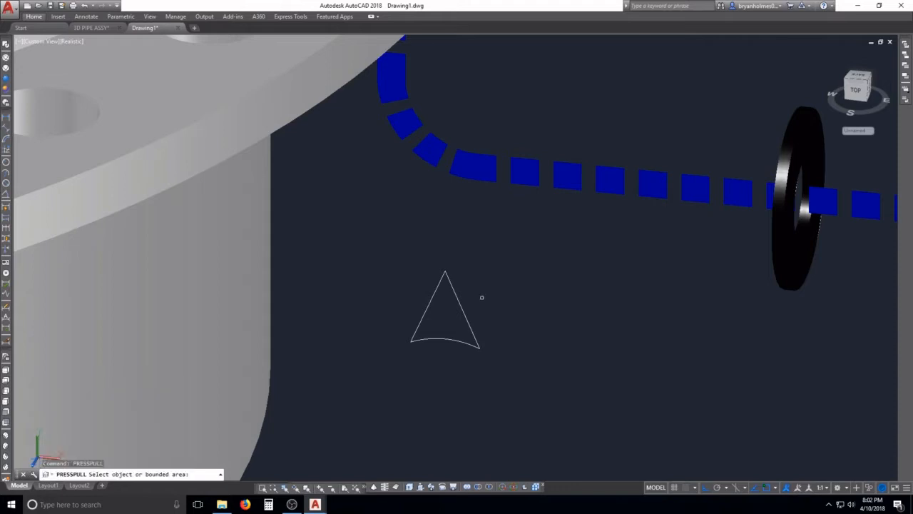
scroll(465, 302, up, 5)
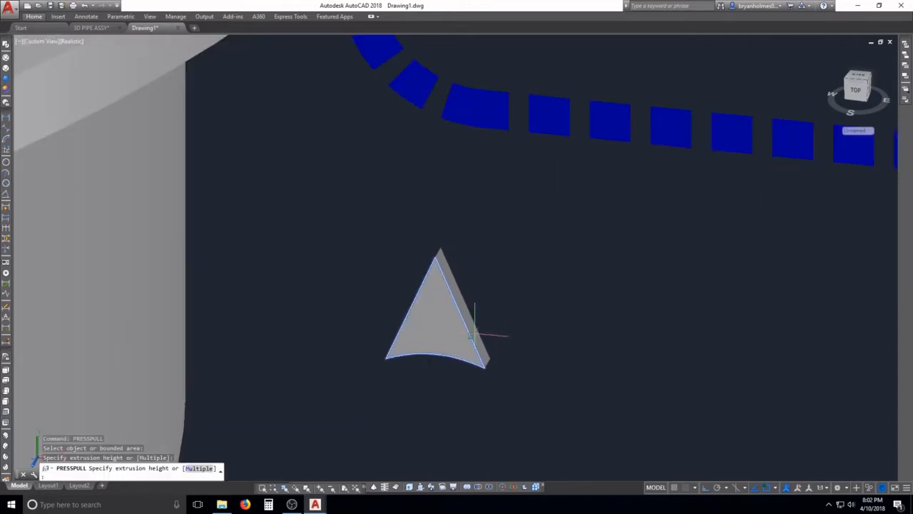
click(502, 371)
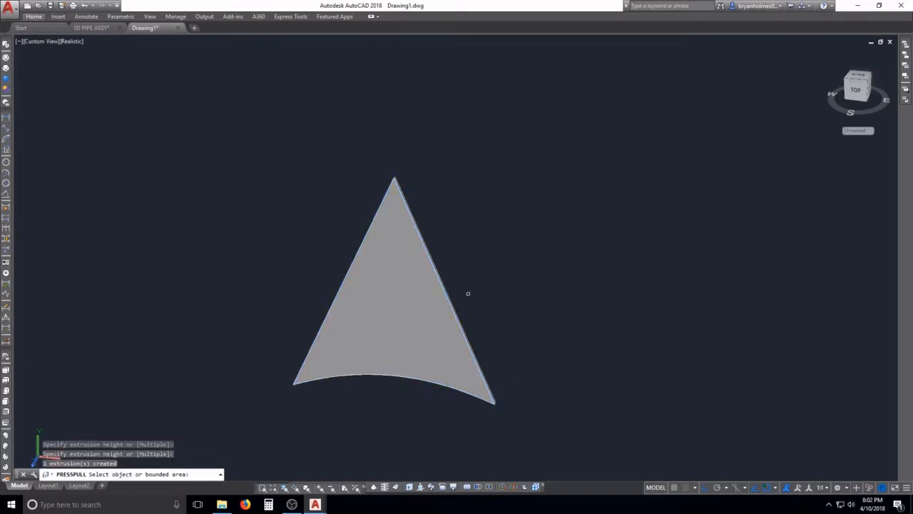
scroll(468, 293, down, 3)
key(Escape)
- Move the solid arrowhead up and to the right, clear of its source outline
text(m)
key(Return)
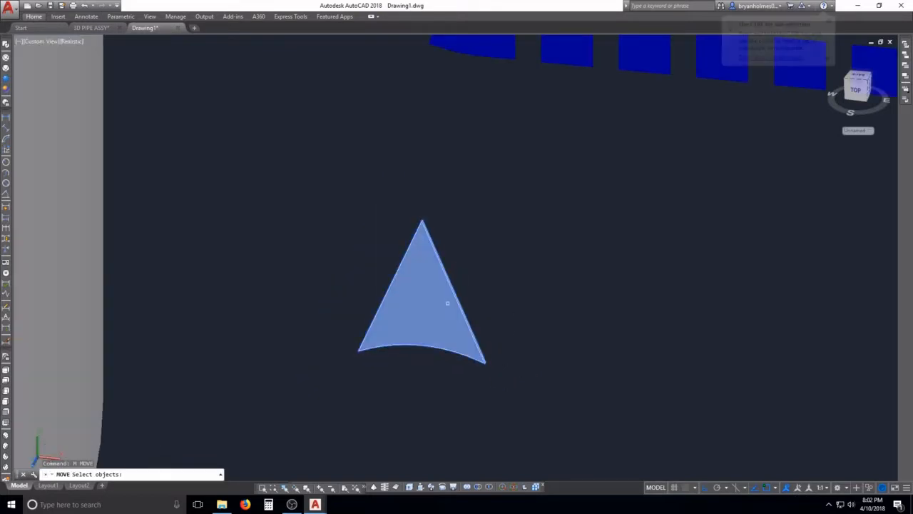
click(447, 303)
key(Return)
click(490, 293)
click(567, 230)
key(Escape)
- Erase the leftover arrowhead outline polyline
text(e)
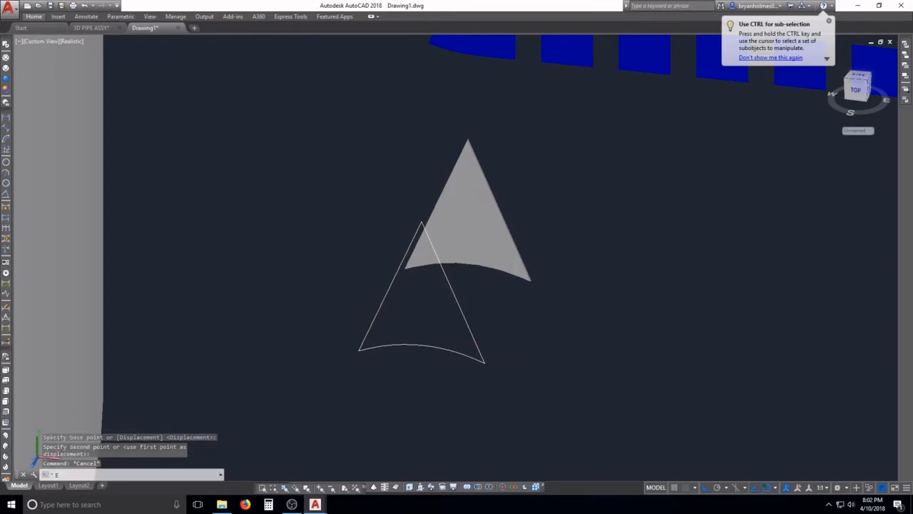
key(Return)
click(509, 383)
click(362, 329)
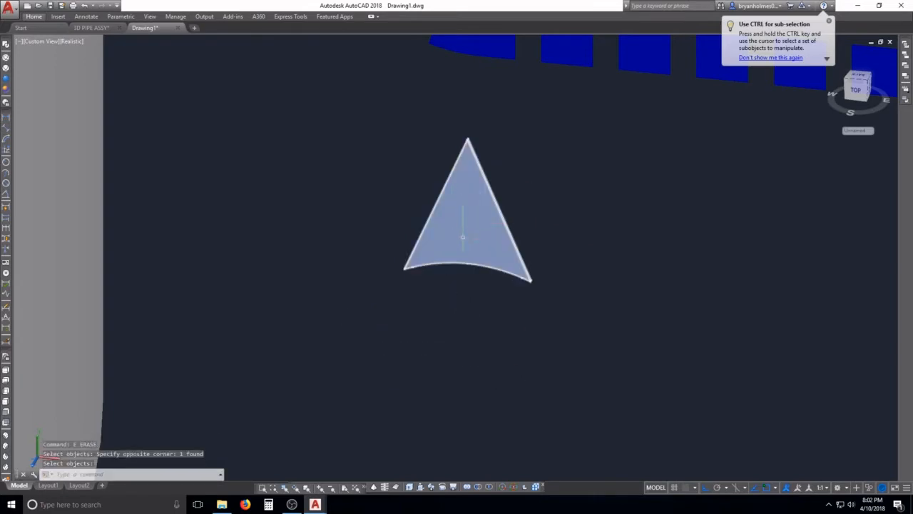
scroll(468, 241, down, 2)
middle_drag(469, 241, 438, 341)
scroll(438, 340, down, 2)
key(Escape)
key(Escape)
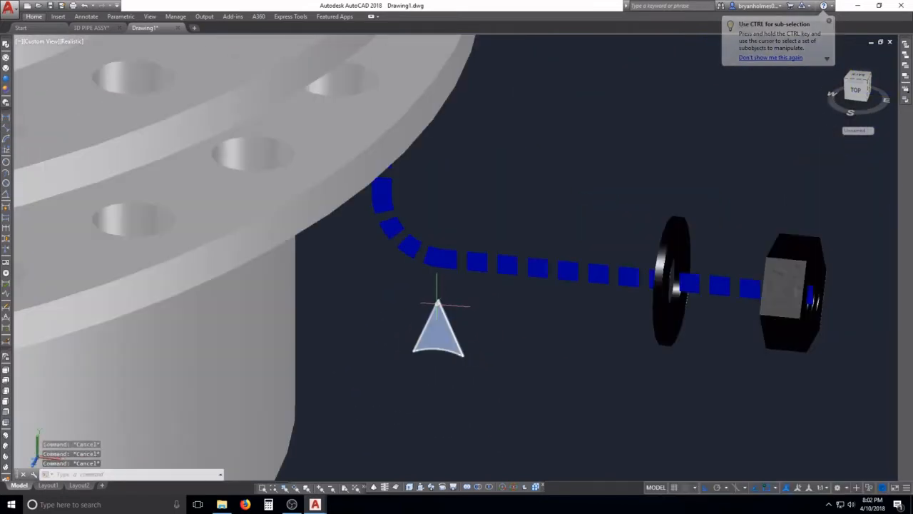
text(m)
key(Return)
key(Escape)
- Match the solid arrowhead's properties to the blue dashed path
text(ma)
key(Return)
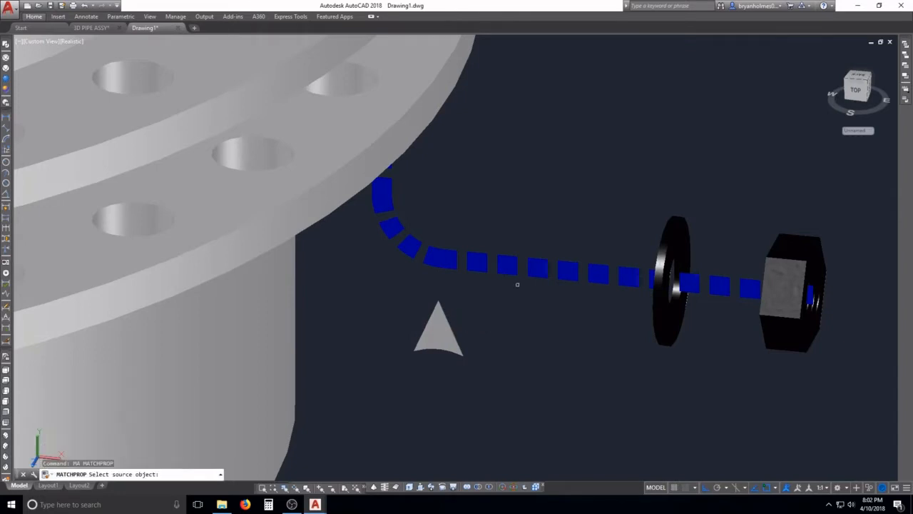
click(517, 275)
click(492, 321)
click(449, 336)
key(Escape)
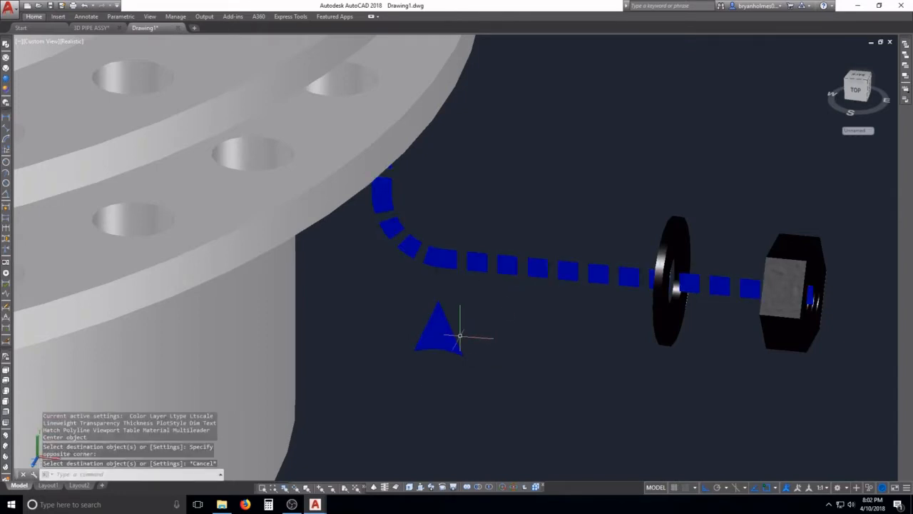
- Move the blue arrowhead onto the horizontal dashed path, between the bend and the lower washer
scroll(438, 334, up, 3)
scroll(435, 332, down, 2)
key(Escape)
key(Escape)
key(Escape)
text(m)
key(Return)
click(480, 369)
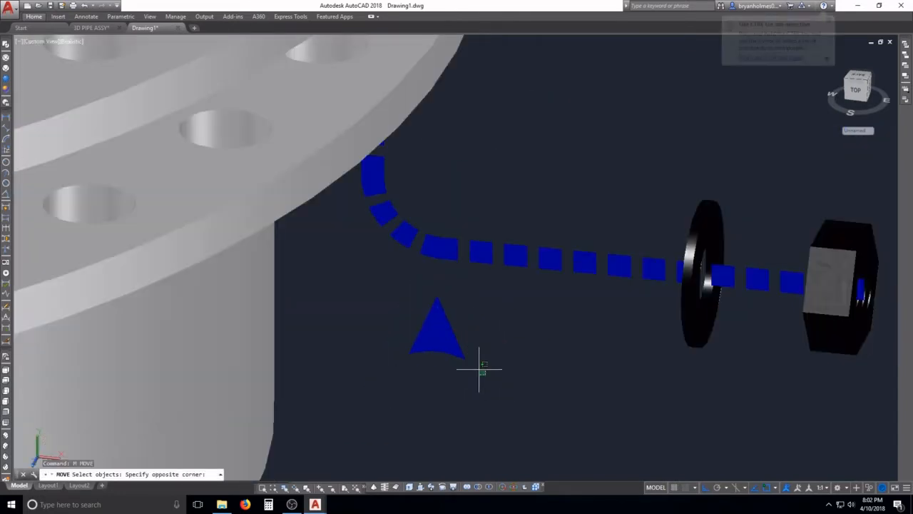
click(433, 338)
key(Return)
click(437, 342)
scroll(397, 265, down, 6)
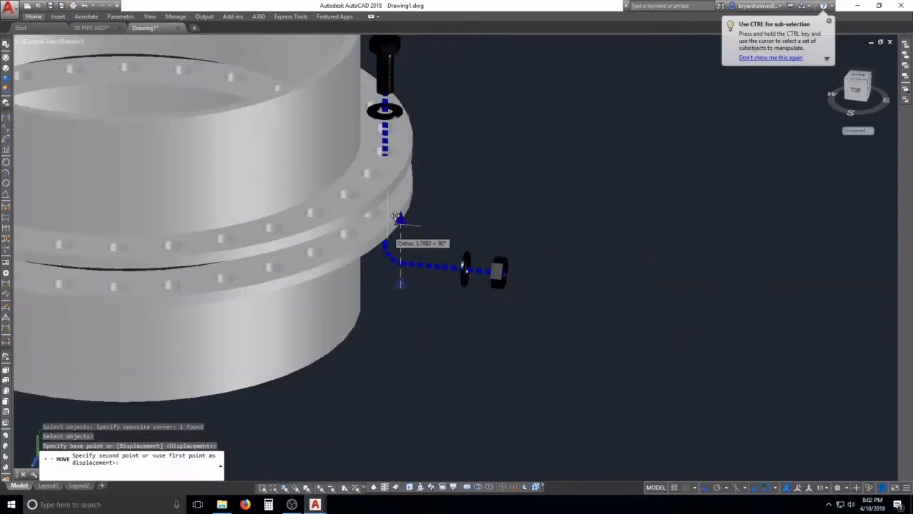
scroll(393, 285, up, 3)
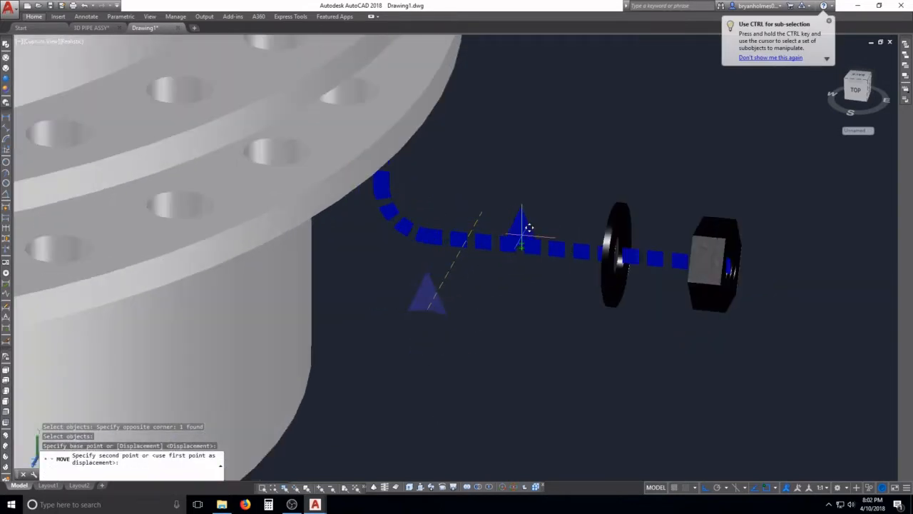
click(522, 235)
middle_drag(520, 223, 509, 245)
key(Escape)
key(Escape)
- Copy the arrowhead from its tip straight up about 9.9 units, beside the upper flange
text(c)
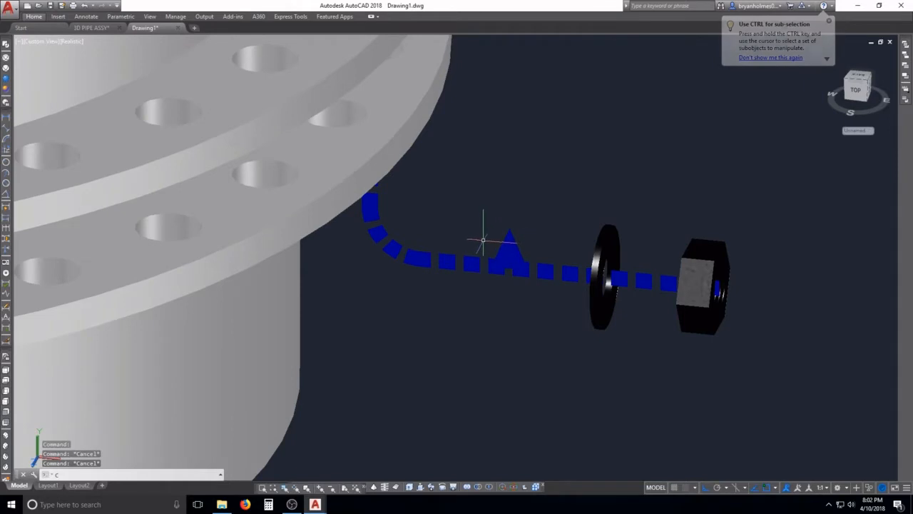
text(o)
key(Return)
click(509, 239)
click(501, 242)
key(Return)
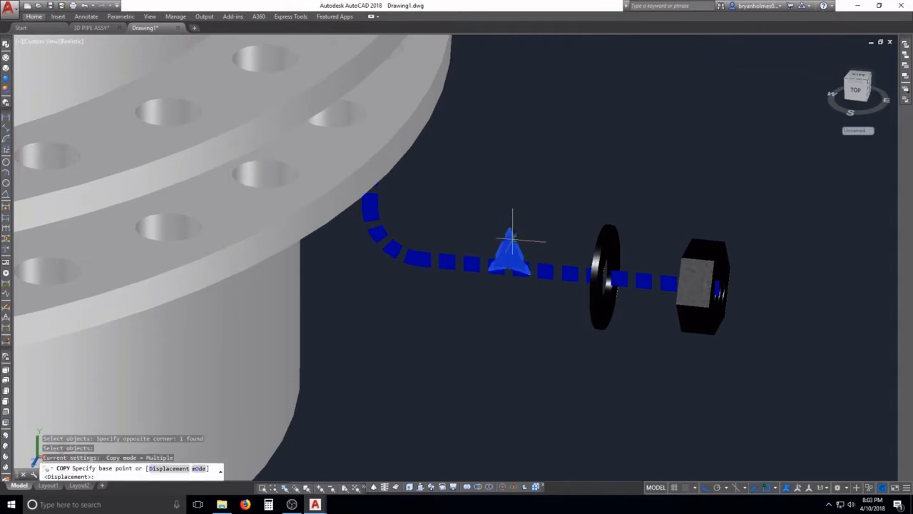
click(510, 227)
shift+middle_drag(509, 224, 452, 249)
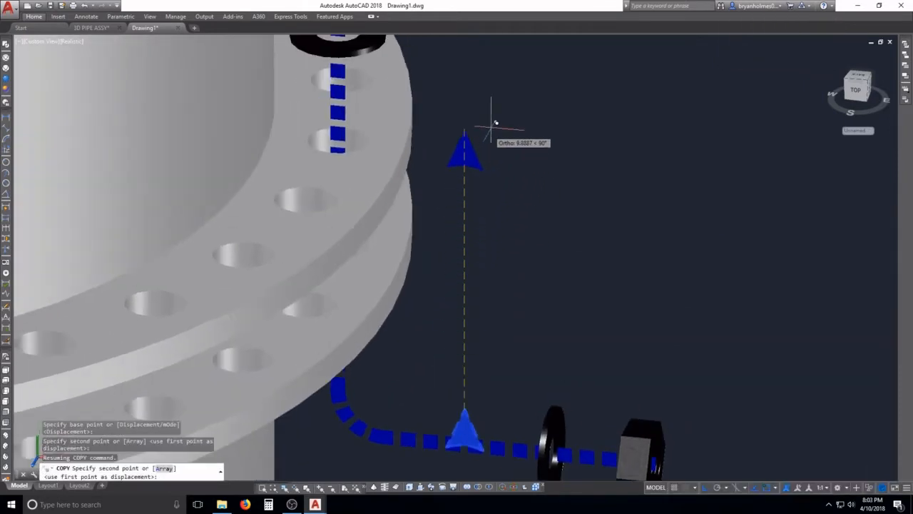
click(486, 127)
middle_drag(486, 127, 484, 164)
key(Escape)
key(Escape)
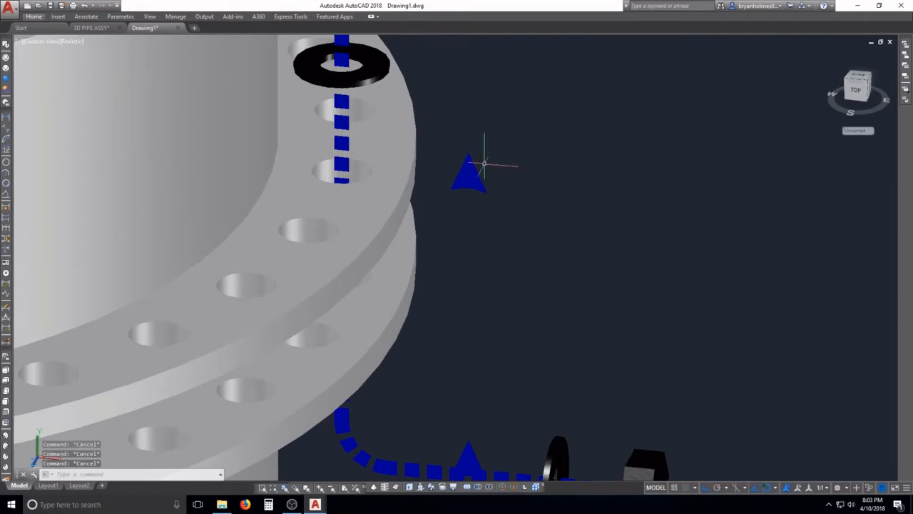
- Rotate the upper arrowhead copy with 3DROTATE so that it points straight down
text(3DR)
key(Return)
click(487, 204)
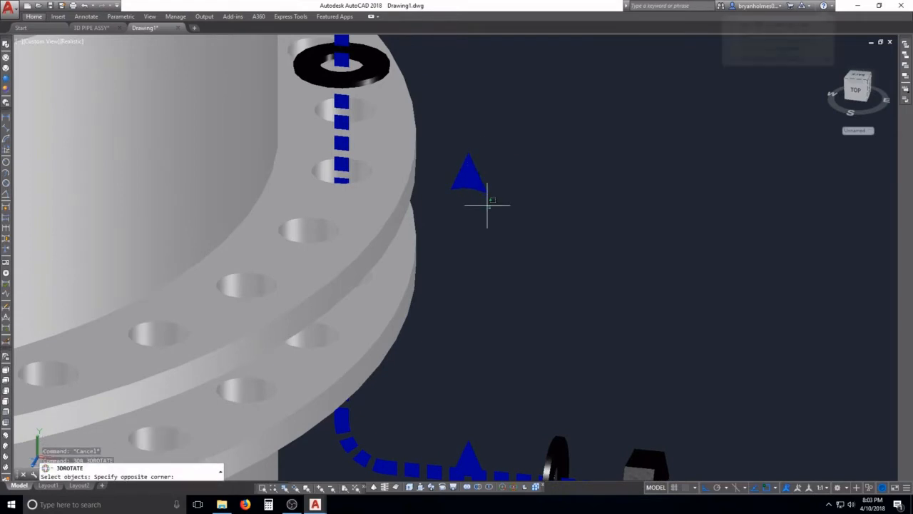
click(467, 171)
key(Return)
click(490, 159)
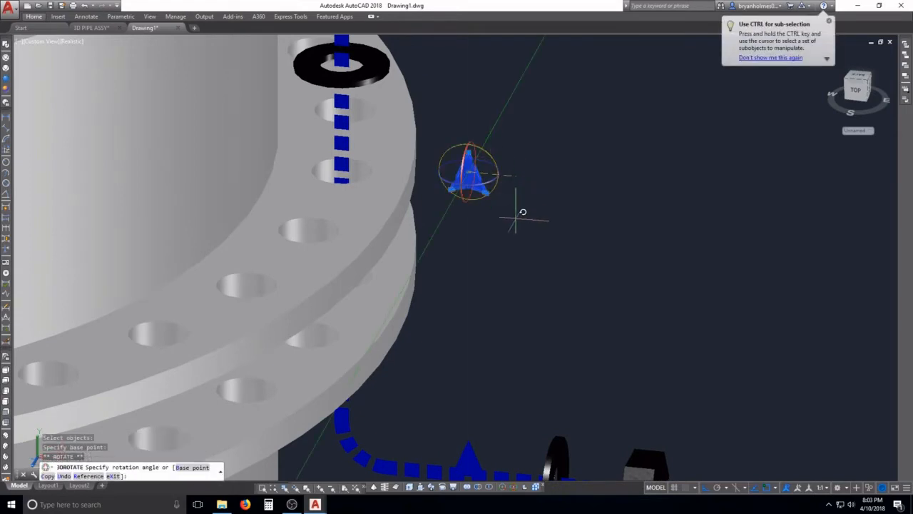
scroll(442, 191, up, 5)
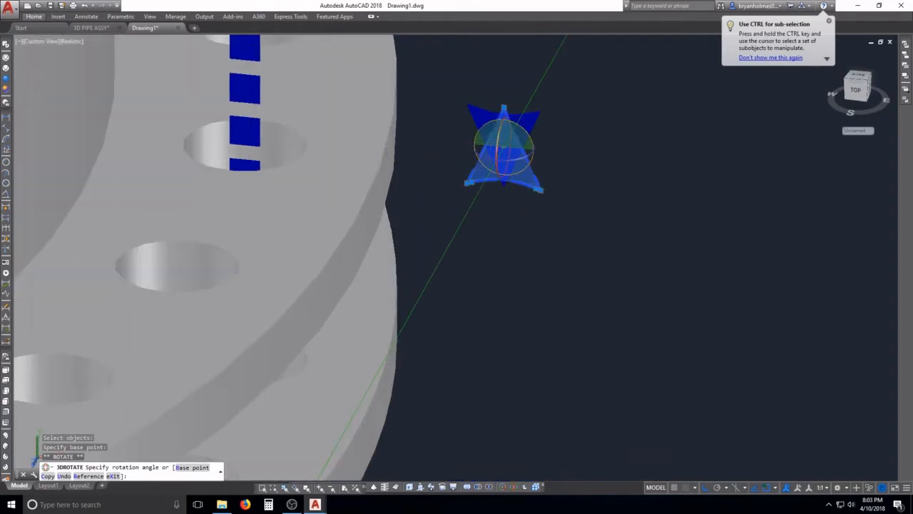
key(Escape)
middle_drag(512, 173, 532, 223)
- Move the downward arrowhead by the middle of its curved base onto the vertical dashed path below the upper washer
text(m)
key(Return)
click(581, 229)
click(526, 169)
key(Return)
scroll(526, 193, up, 6)
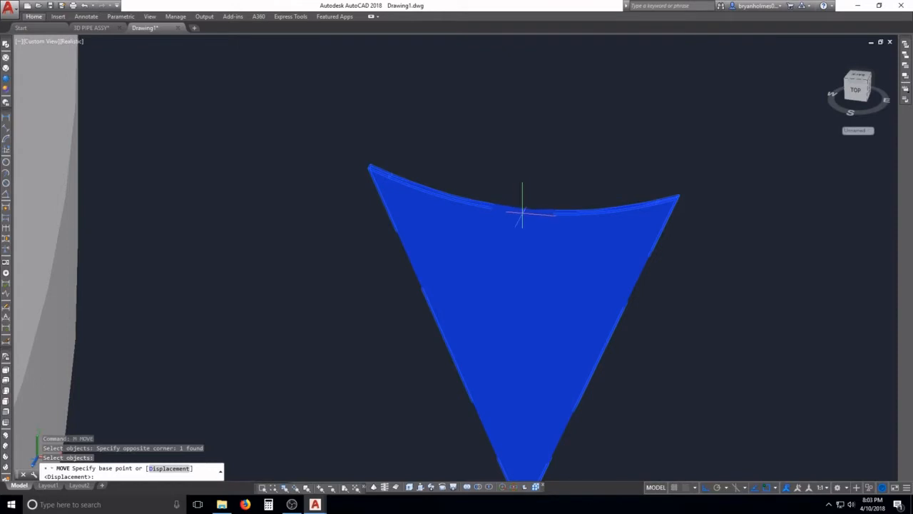
scroll(522, 213, down, 7)
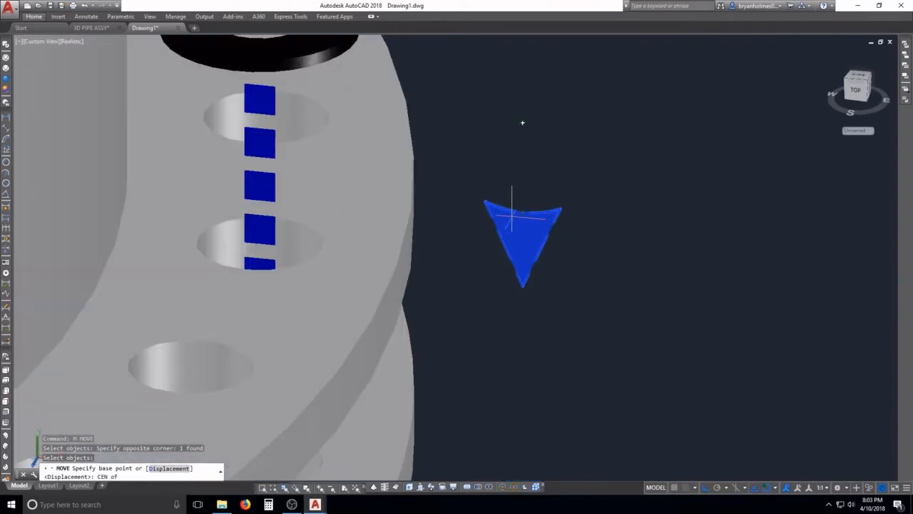
text(CEN of QUA)
key(Return)
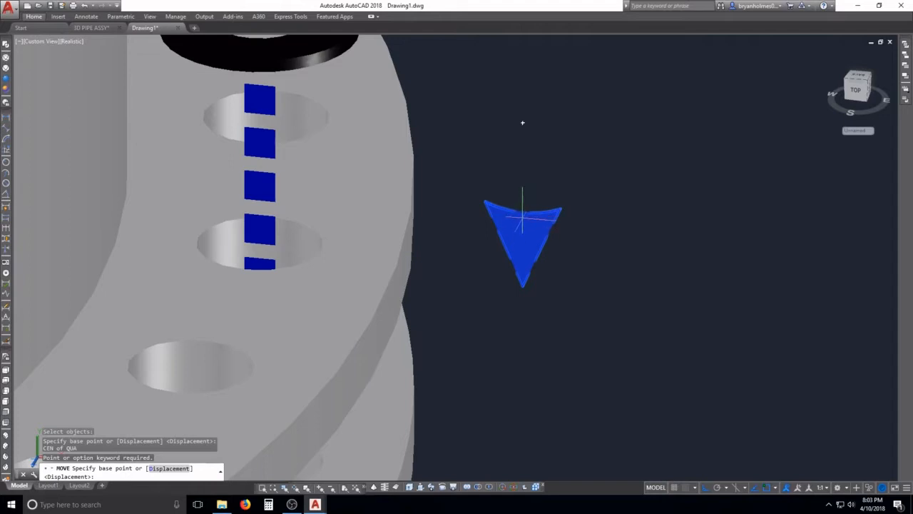
scroll(524, 210, up, 3)
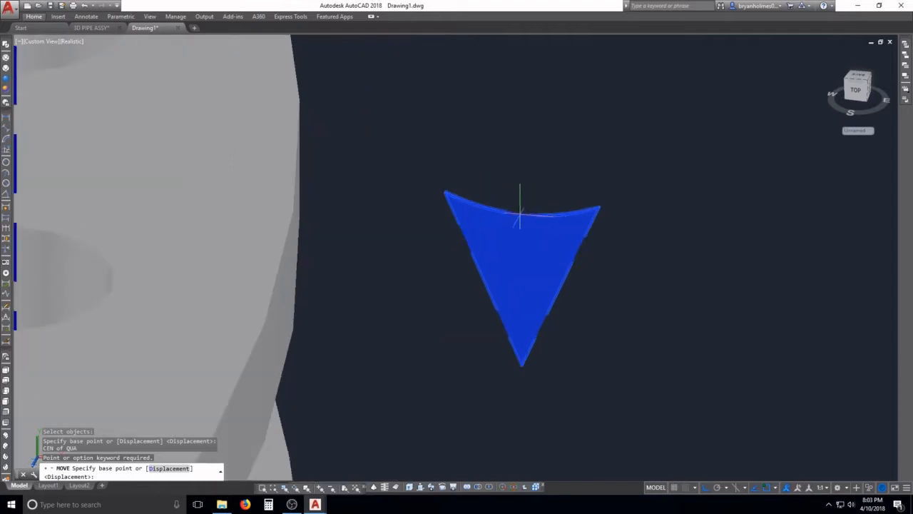
scroll(520, 212, down, 4)
click(521, 214)
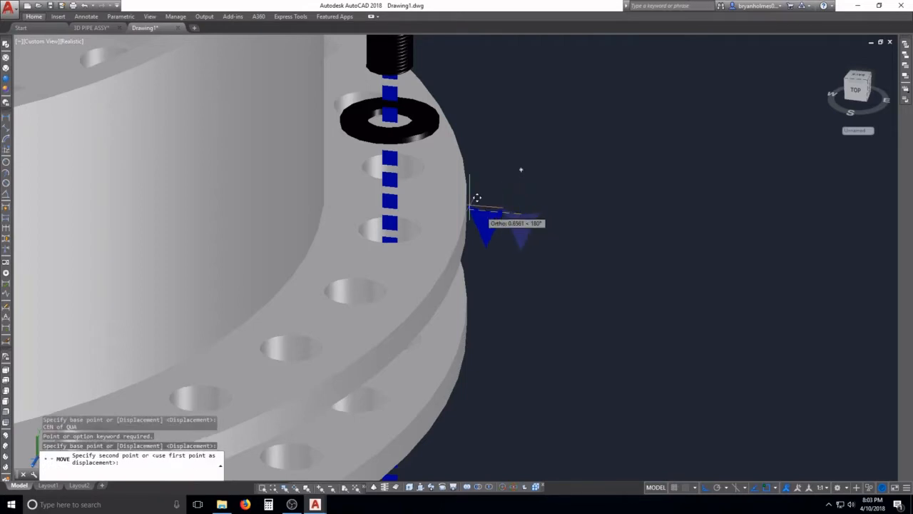
scroll(396, 171, up, 3)
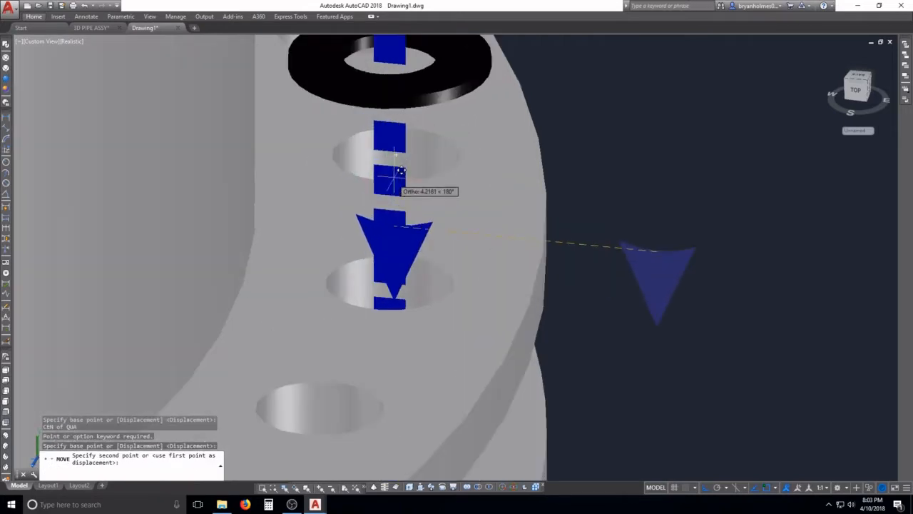
click(407, 173)
key(Escape)
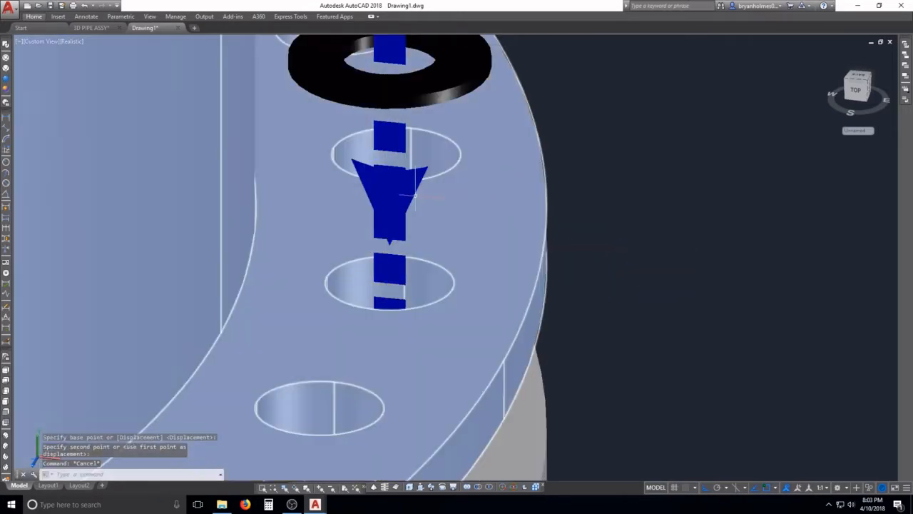
- Move the downward arrowhead slightly up along the vertical path, between the upper washer and the upper flange
scroll(411, 193, down, 4)
shift+middle_drag(413, 194, 454, 161)
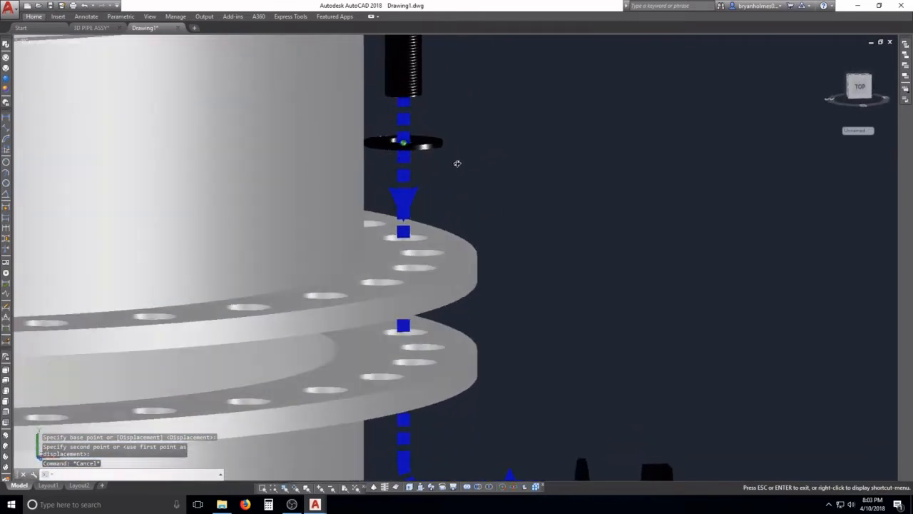
key(Escape)
text(m)
key(Return)
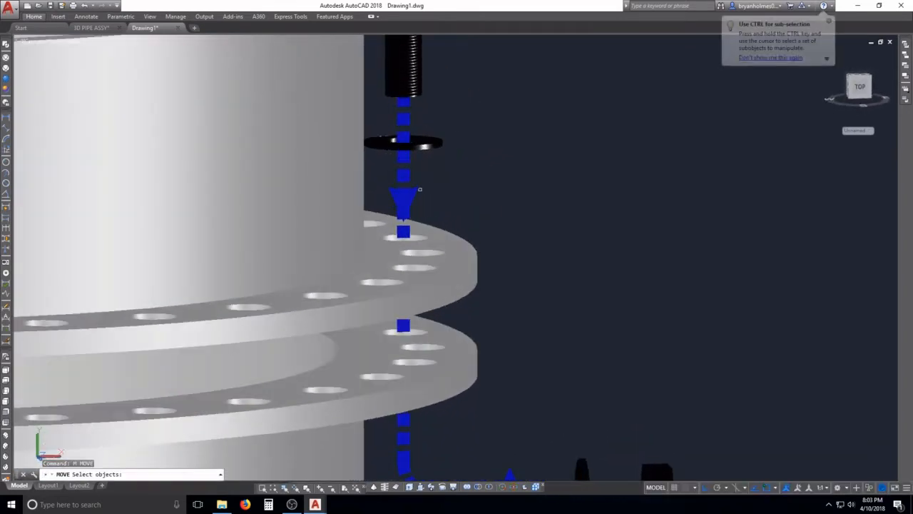
click(403, 203)
key(Return)
click(465, 200)
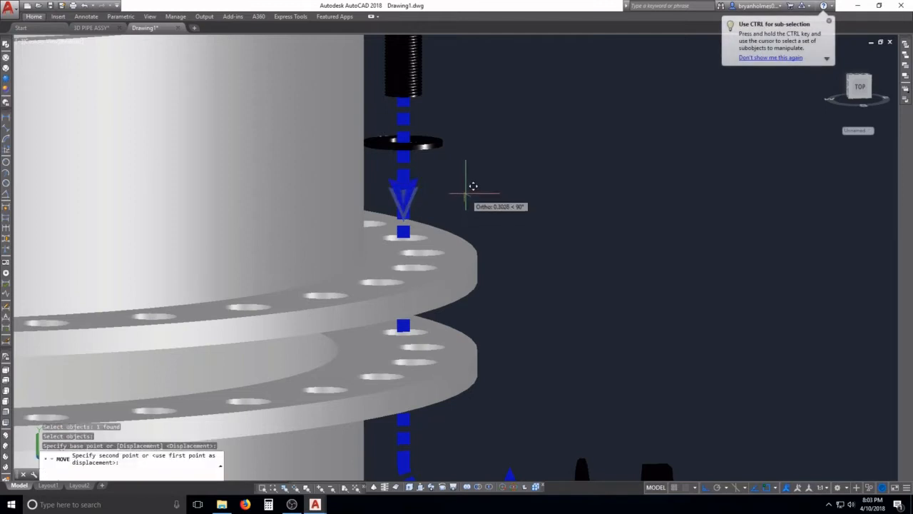
click(466, 189)
key(Escape)
key(Escape)
key(Escape)
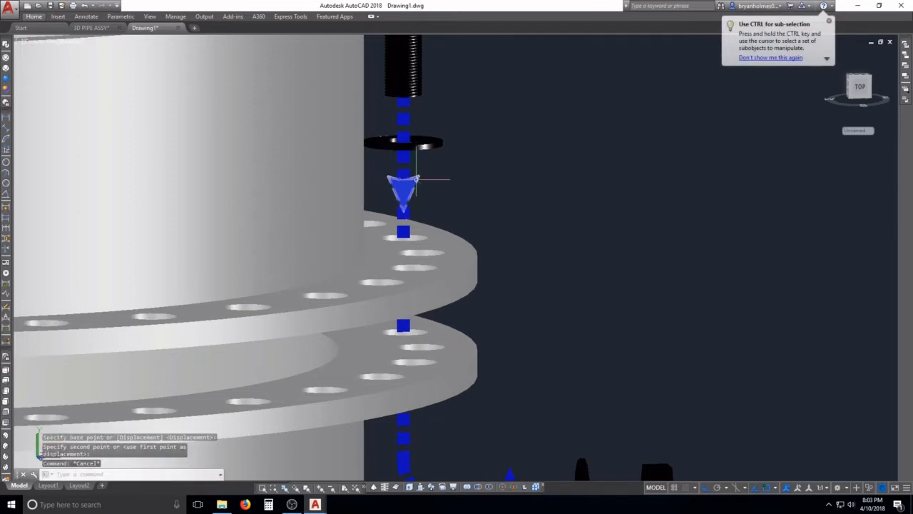
- Scale the downward arrowhead on the vertical path by a factor of 1.5 from the middle of its curved base
text(sc)
key(Return)
click(403, 187)
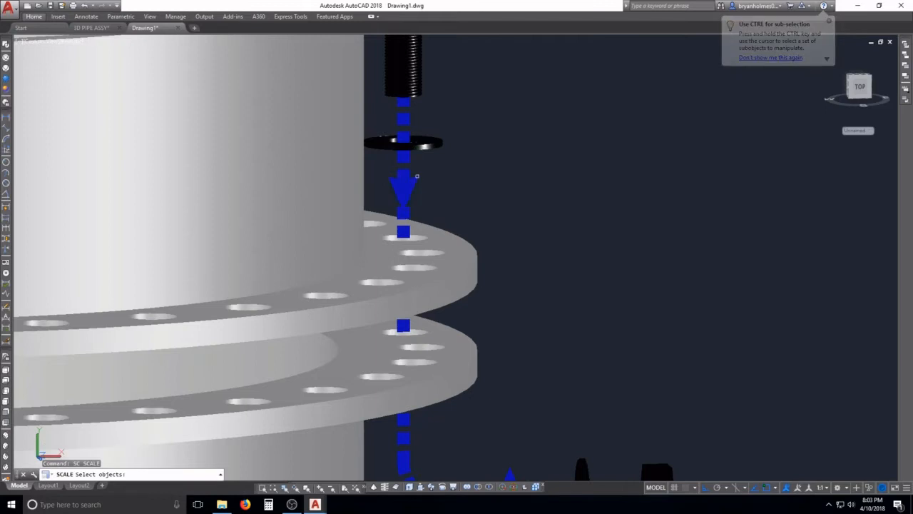
scroll(414, 177, up, 4)
key(Return)
click(383, 184)
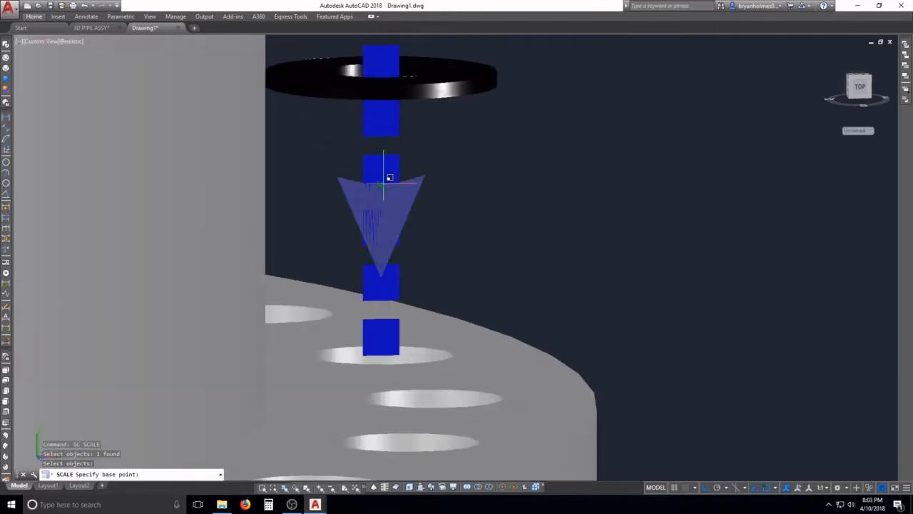
text(1.5)
key(Return)
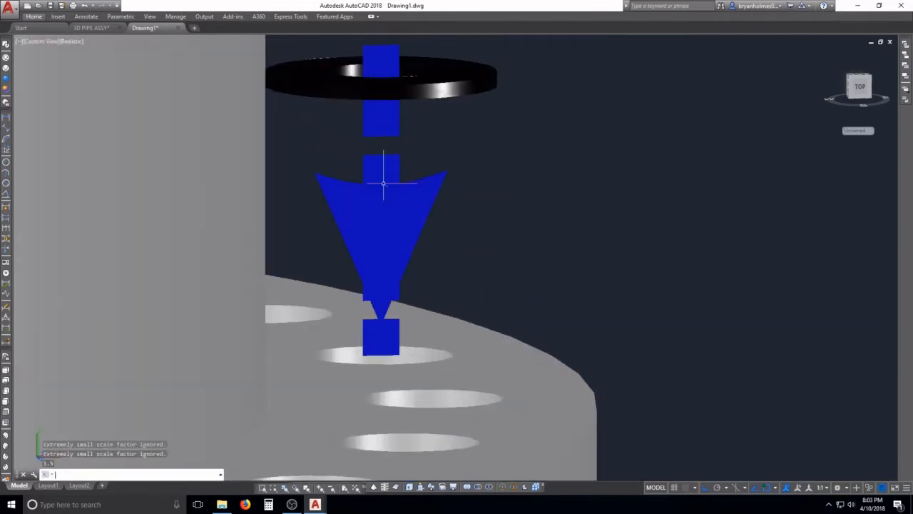
scroll(421, 186, down, 5)
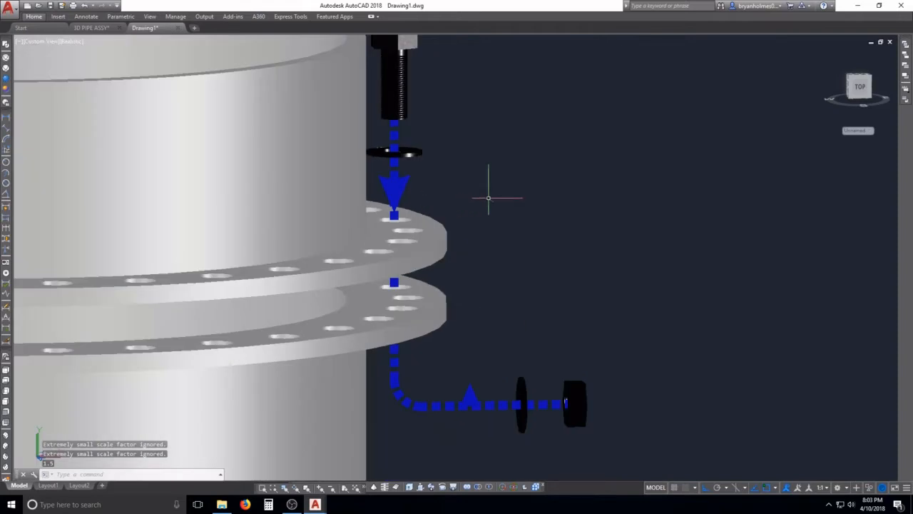
scroll(487, 198, down, 5)
scroll(464, 300, up, 4)
key(Escape)
key(Escape)
key(Escape)
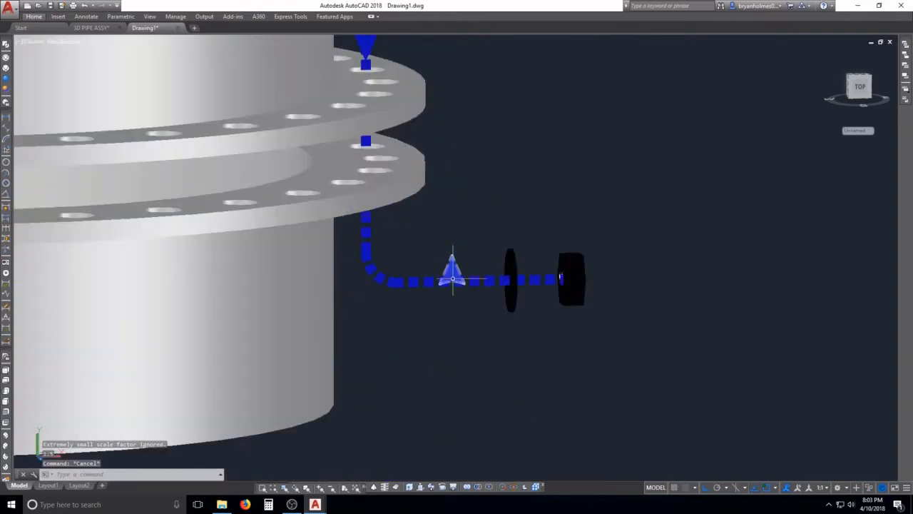
text(sc)
key(Return)
click(399, 213)
click(495, 300)
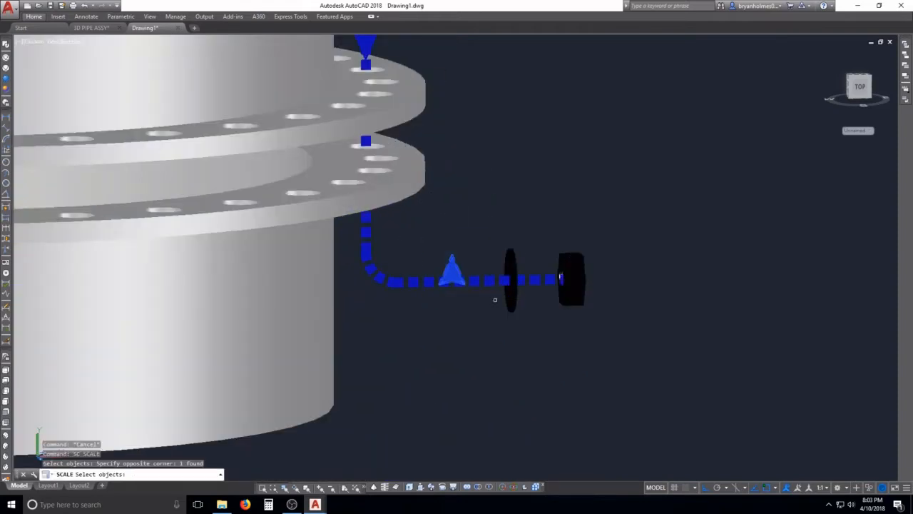
scroll(495, 299, up, 5)
key(Return)
scroll(431, 275, up, 4)
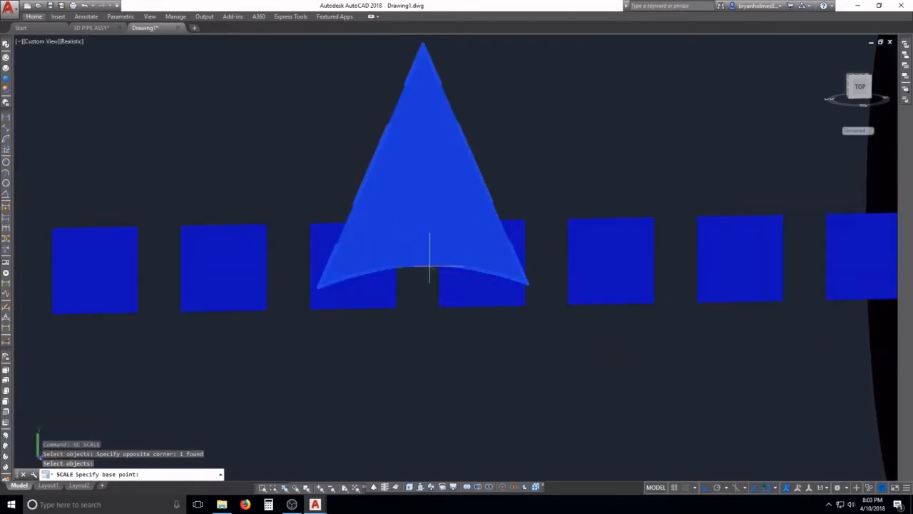
scroll(426, 269, down, 6)
click(425, 267)
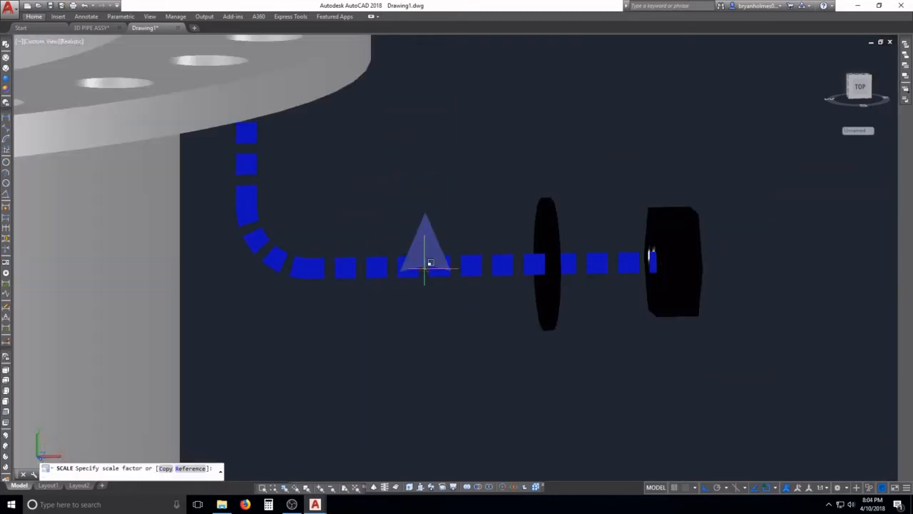
key(Escape)
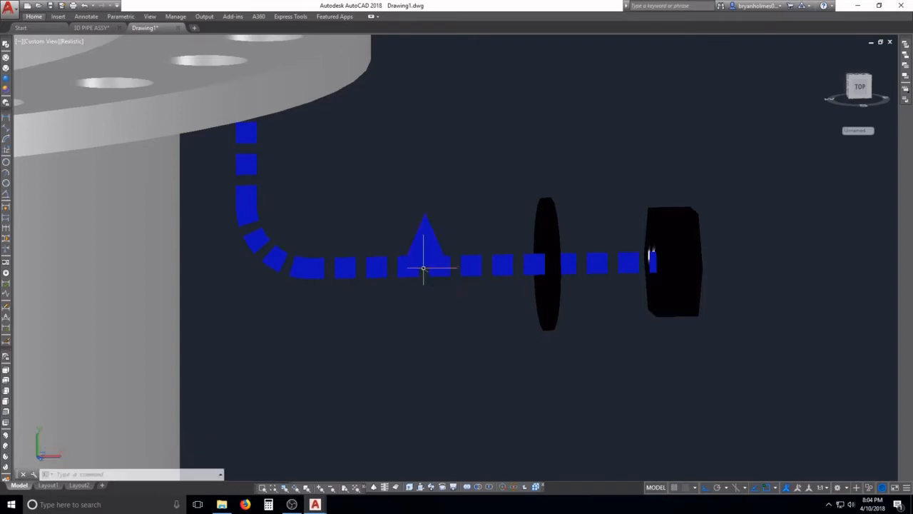
- Scale the upward-pointing arrowhead on the horizontal path by a factor of 1.5 from the middle of its curved base
key(Return)
click(311, 165)
click(457, 300)
key(Return)
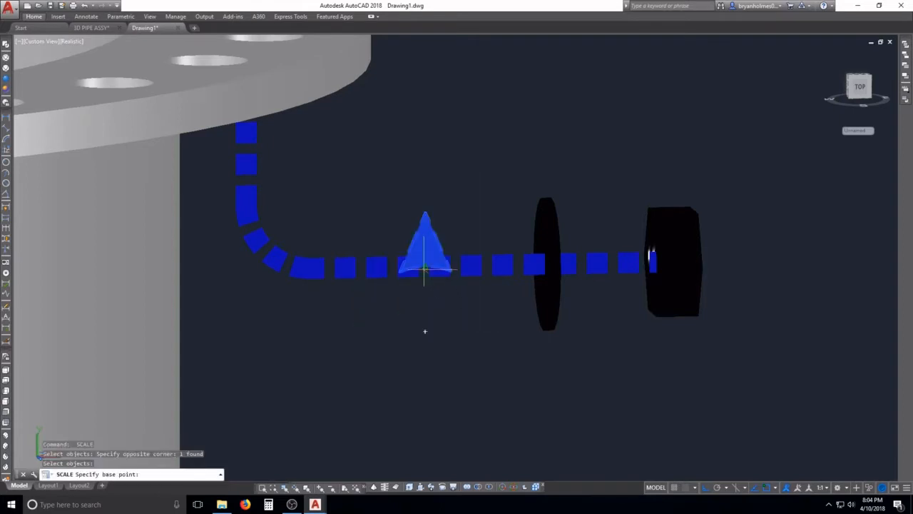
click(425, 266)
text(1.5)
key(Return)
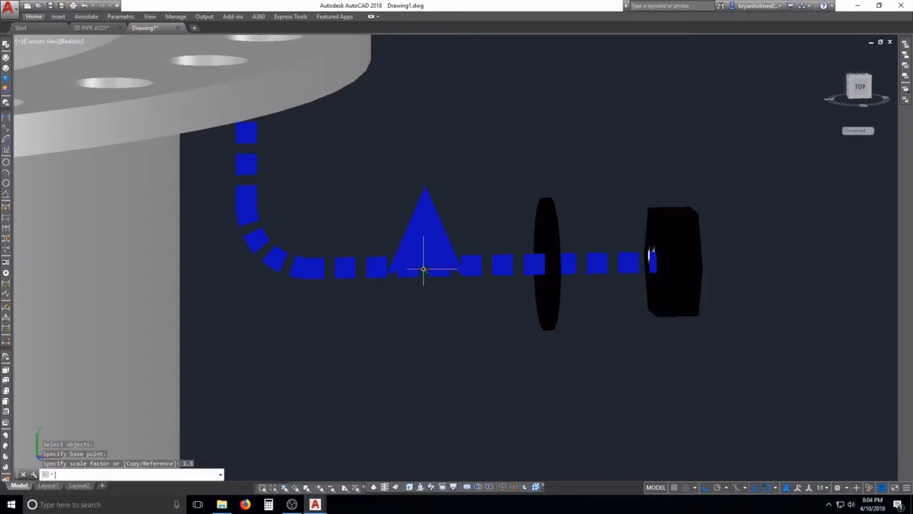
key(Escape)
key(Escape)
- Rotate the lower arrowhead with 3DROTATE so that it points horizontally toward the pipe, away from the nut
text(3)
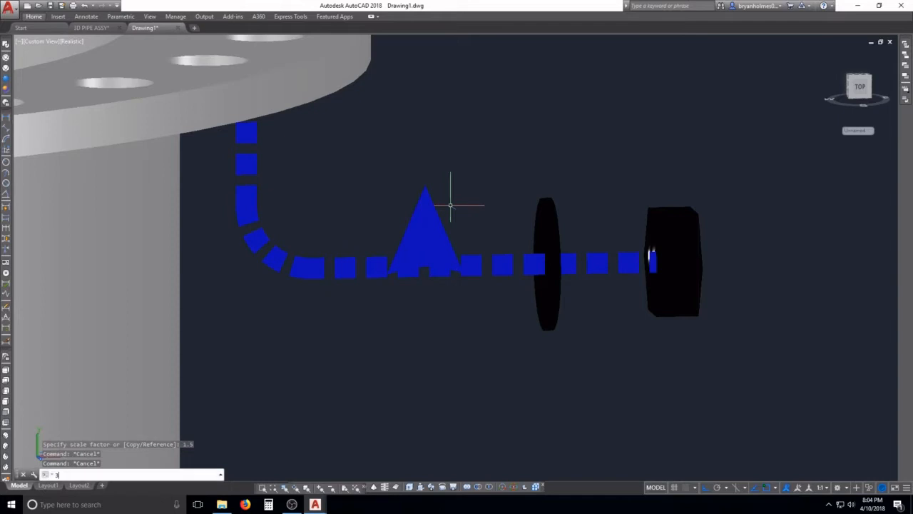
text(DR)
key(Return)
click(449, 204)
click(426, 230)
key(Return)
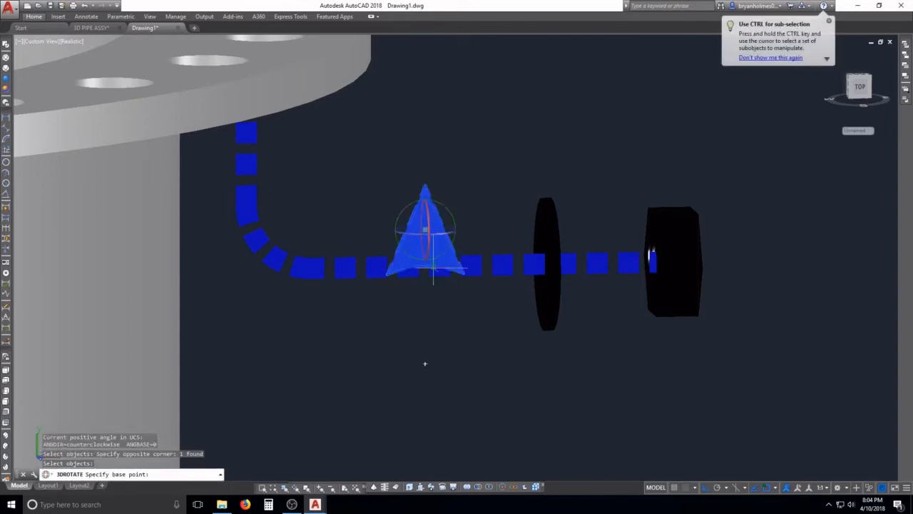
click(450, 212)
click(397, 152)
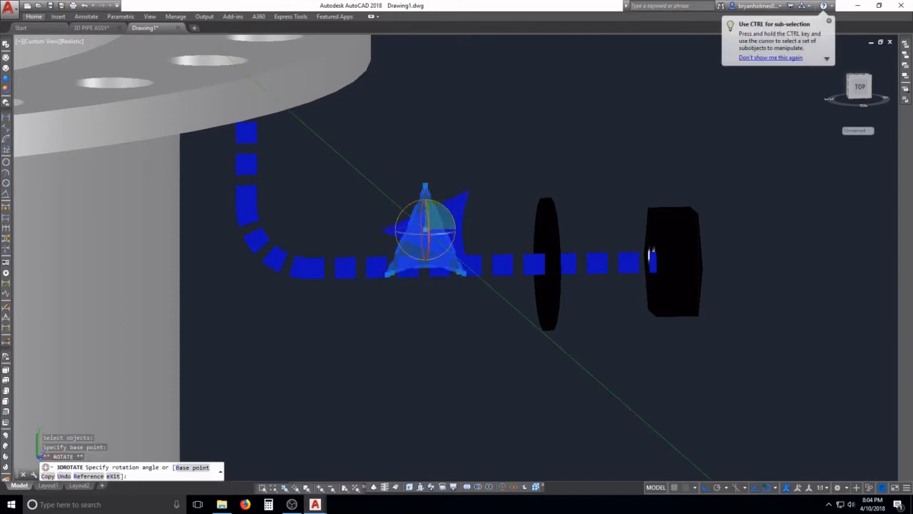
key(Escape)
- Move the lower arrowhead by the middle of its curved base onto the horizontal dashed path, between the bend and the washer
text(m)
key(Return)
click(483, 199)
click(429, 244)
key(Return)
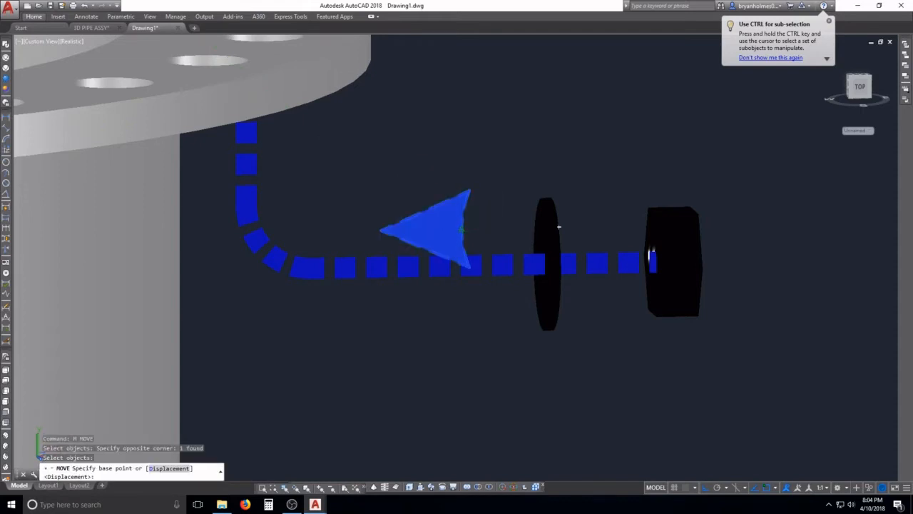
click(462, 229)
key(Escape)
scroll(475, 240, down, 3)
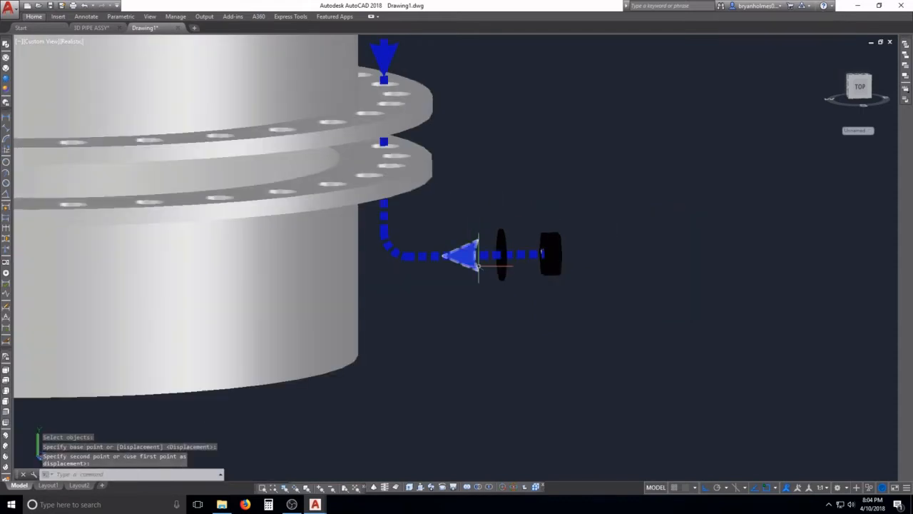
text(m)
key(Return)
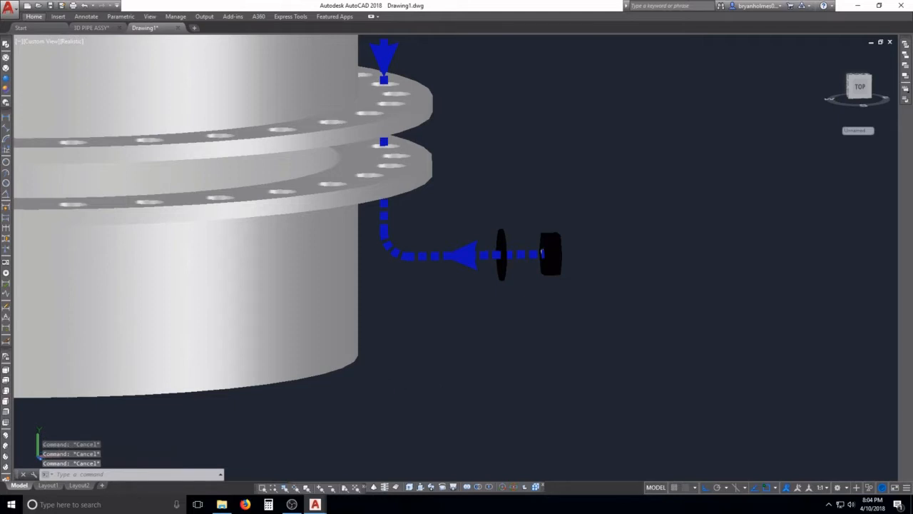
scroll(417, 360, up, 2)
click(501, 230)
click(494, 227)
key(Return)
click(499, 267)
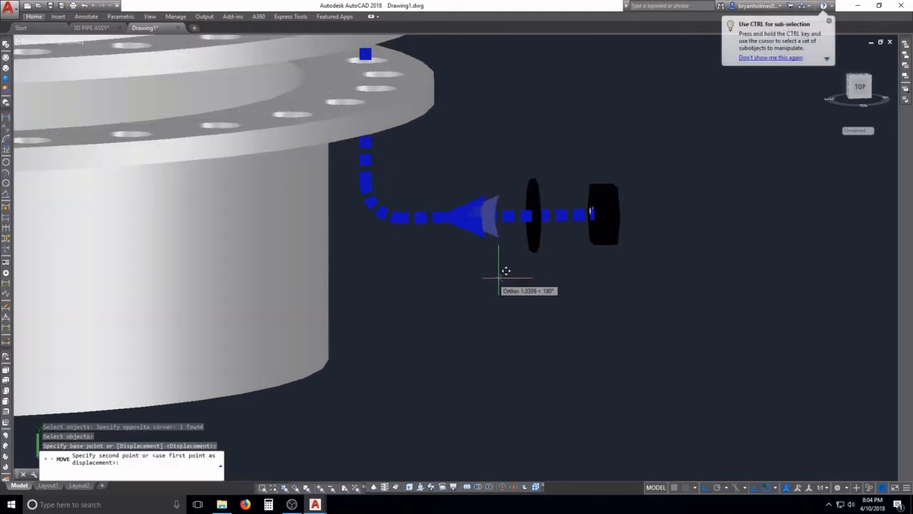
key(Escape)
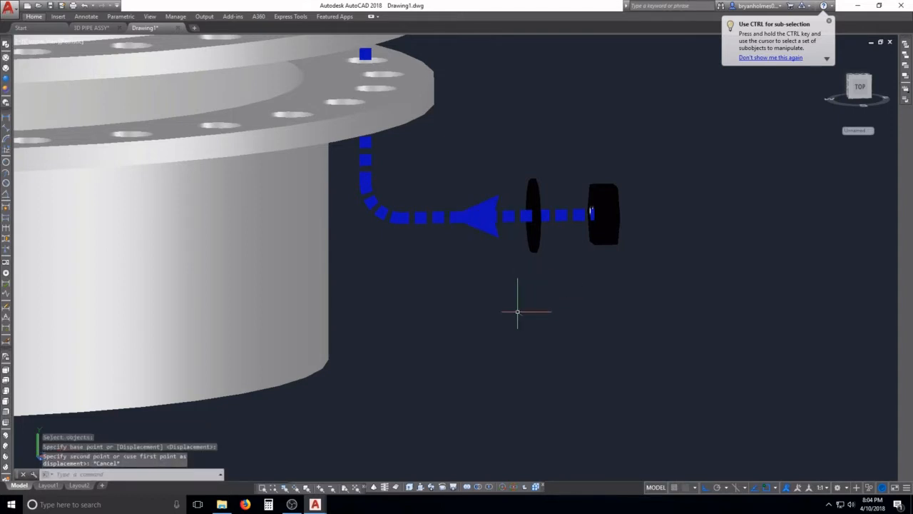
- Render the exploded pipe joint from an elevated oblique viewpoint with the bolt, washers, nut and arrowheads in view
scroll(502, 278, down, 4)
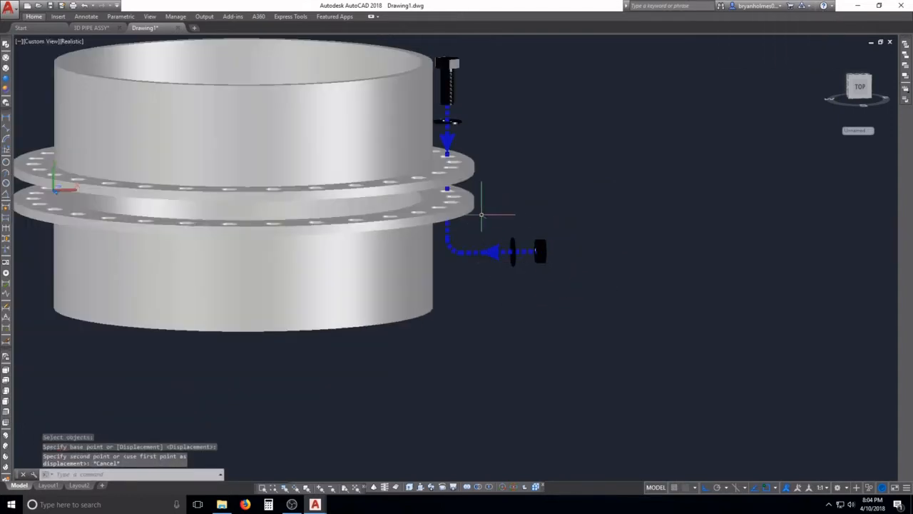
shift+middle_drag(486, 176, 423, 280)
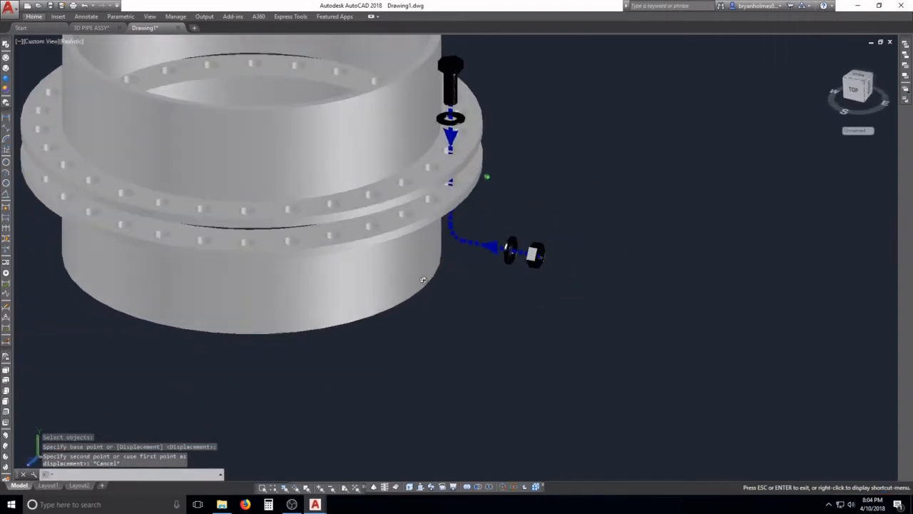
shift+drag(423, 279, 426, 271)
shift+middle_drag(426, 271, 426, 269)
middle_drag(462, 223, 474, 289)
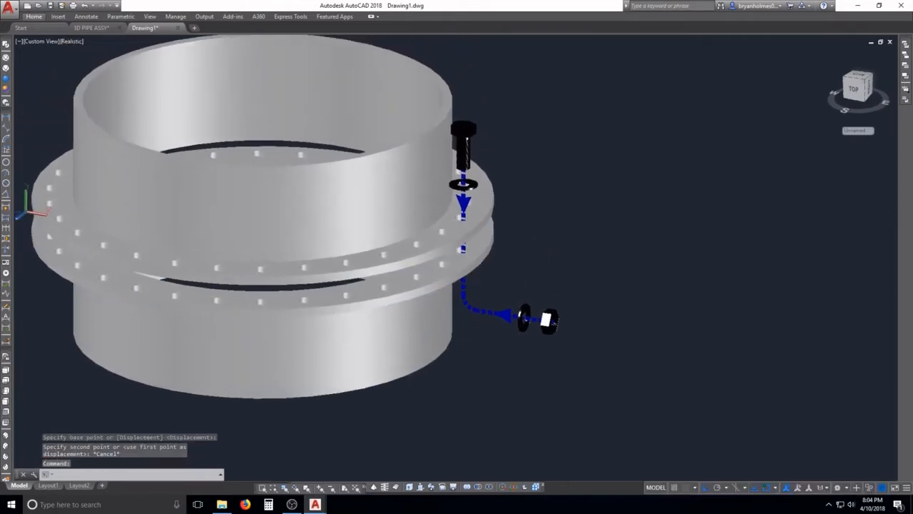
middle_drag(447, 238, 610, 276)
key(Escape)
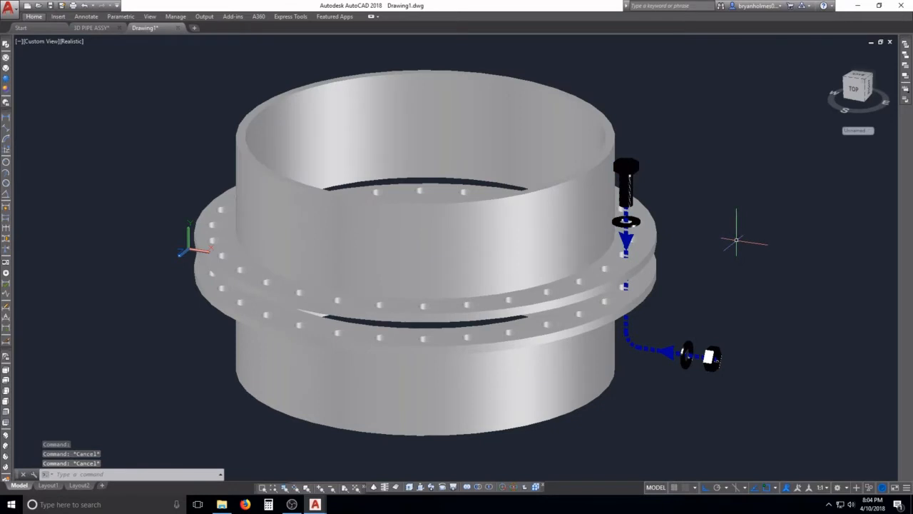
scroll(620, 252, up, 2)
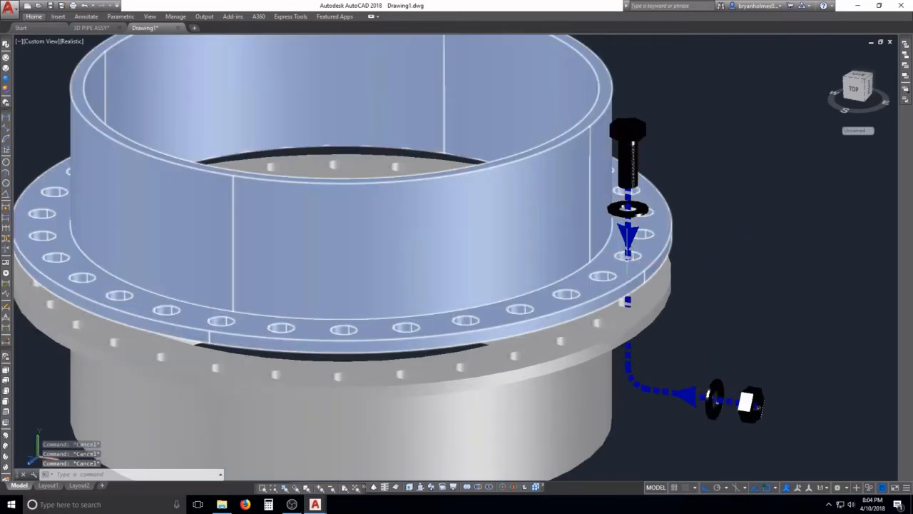
middle_drag(521, 292, 524, 279)
text(RR)
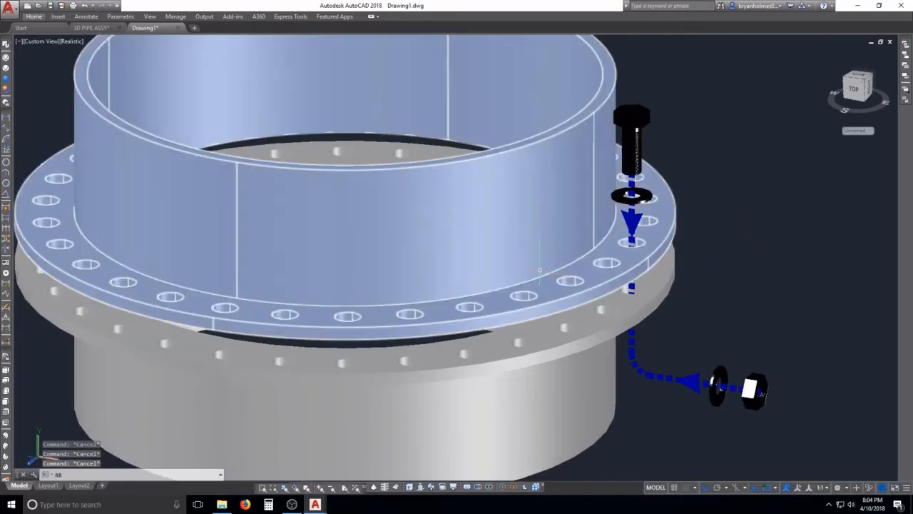
key(Return)
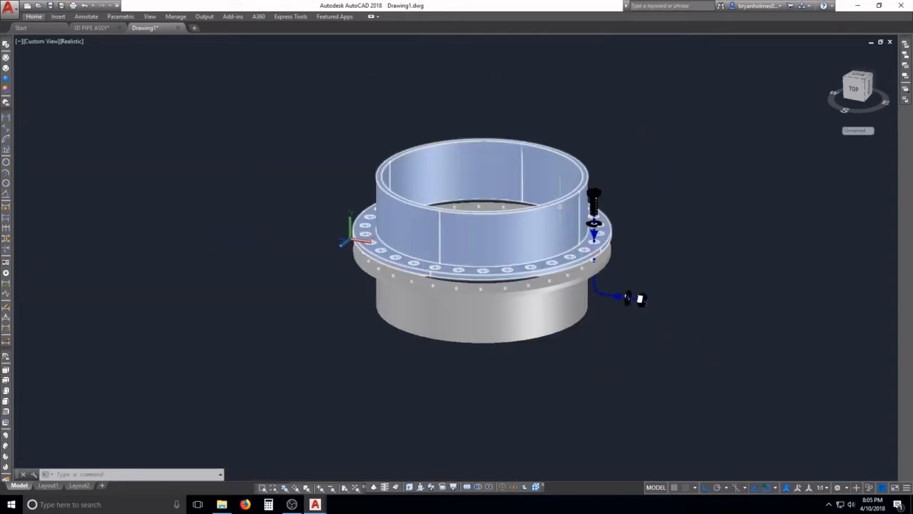
click(275, 241)
key(Escape)
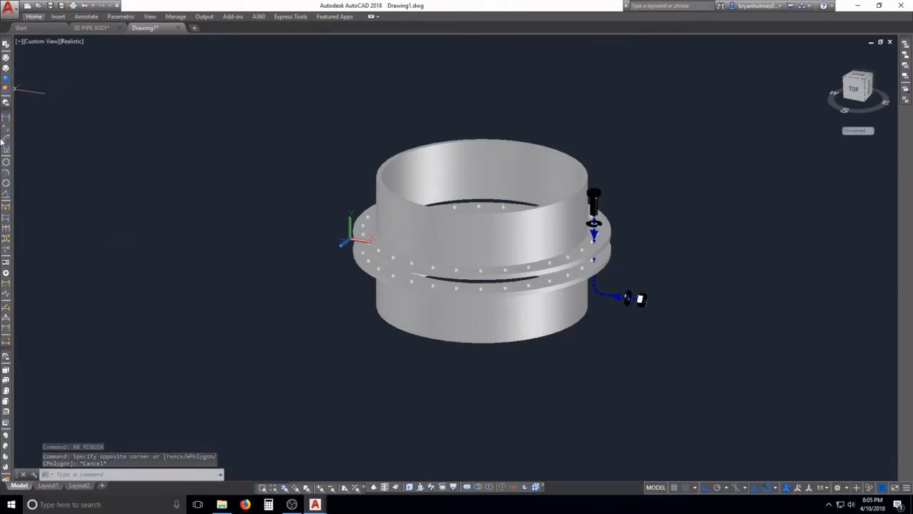
click(92, 147)
key(Escape)
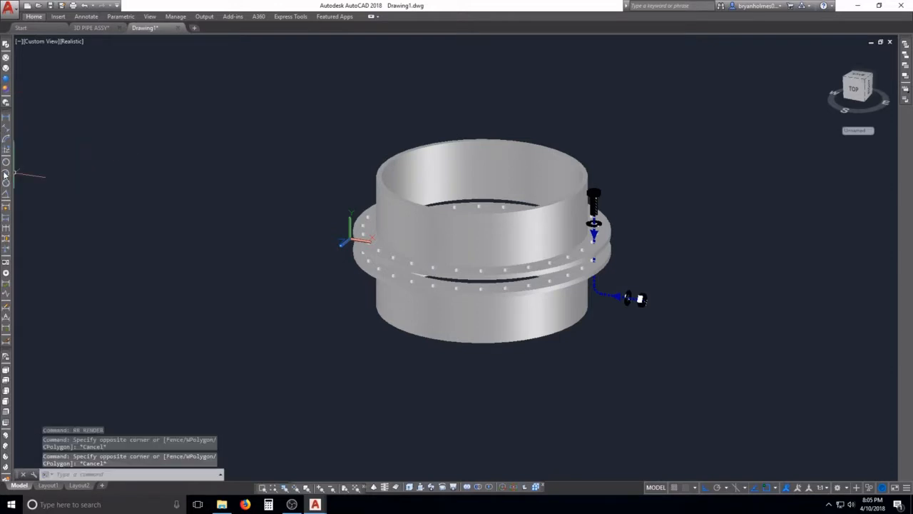
click(35, 357)
key(Escape)
- Draw a large three-point arc in the top view that wraps around the north side of the flange with both ends south of it
click(5, 370)
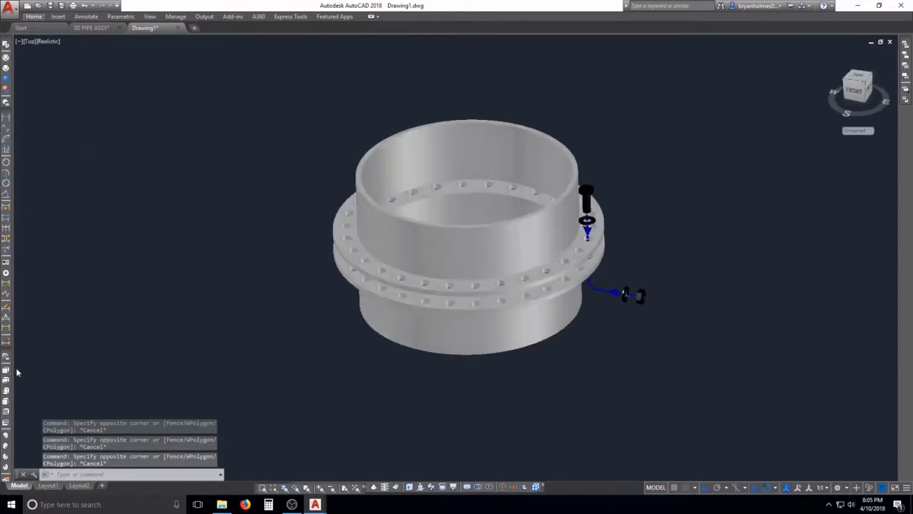
scroll(375, 223, down, 2)
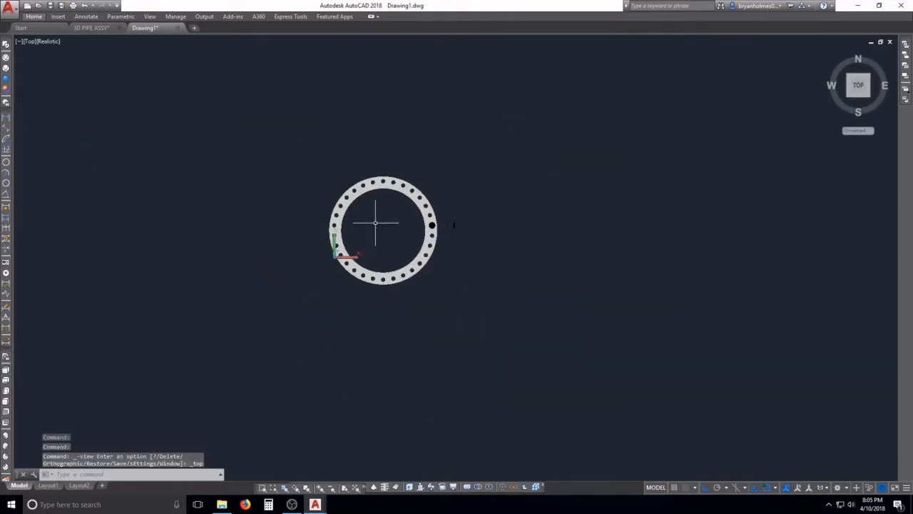
key(Escape)
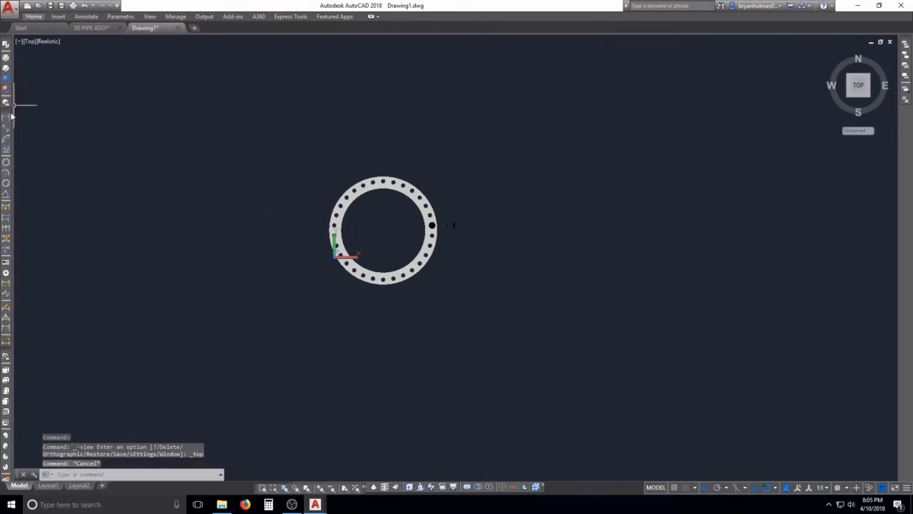
key(Escape)
key(Escape)
text(a)
key(Return)
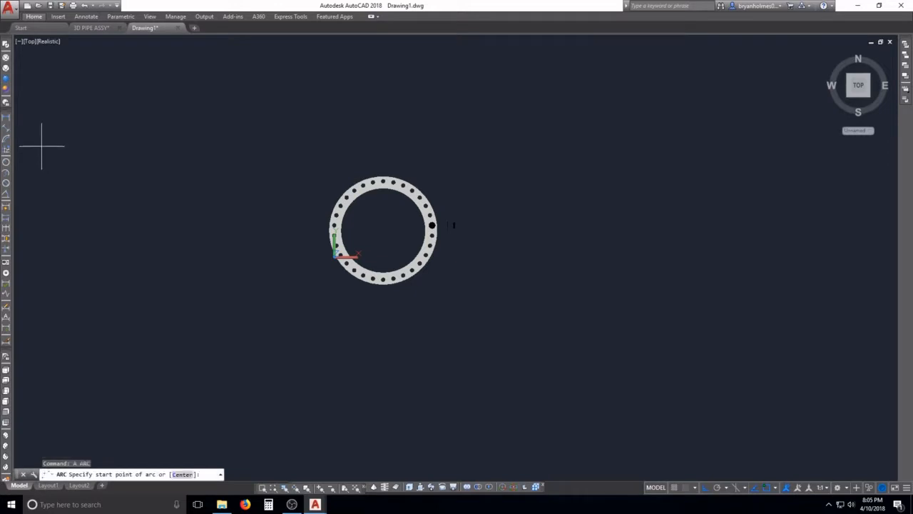
click(220, 302)
click(285, 135)
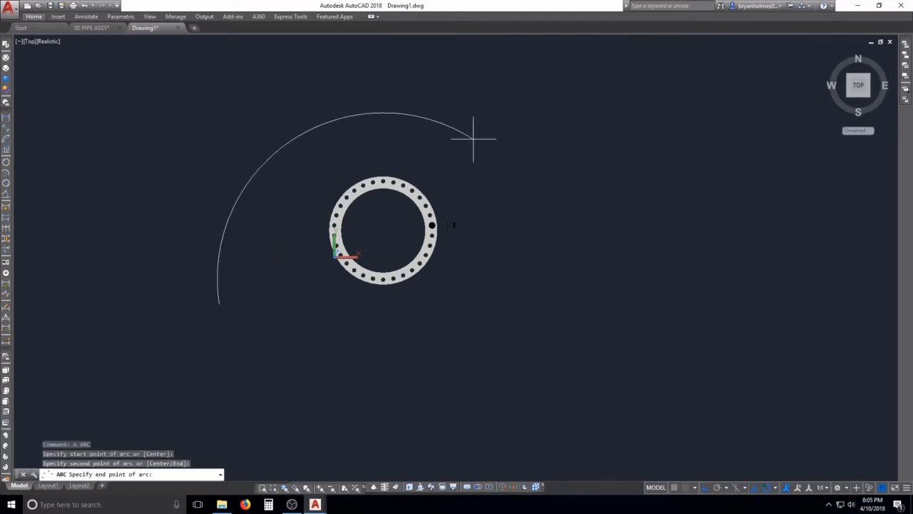
click(564, 326)
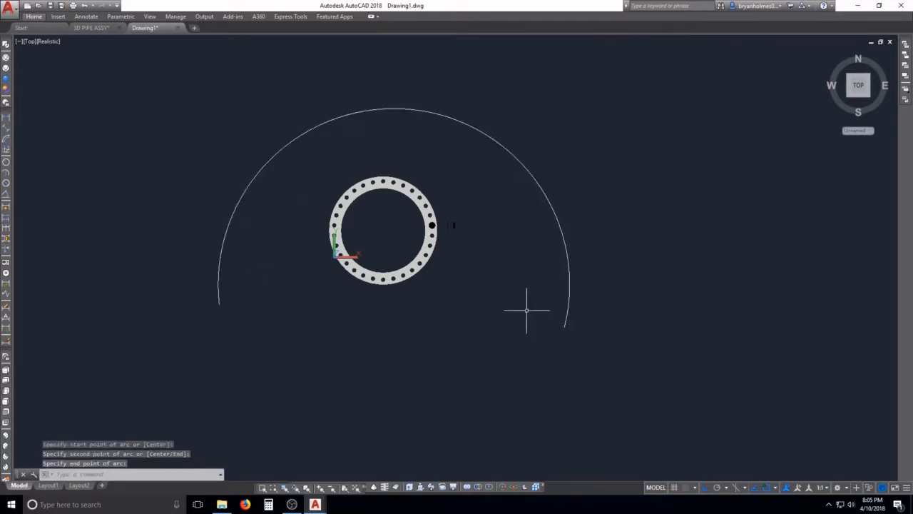
key(Escape)
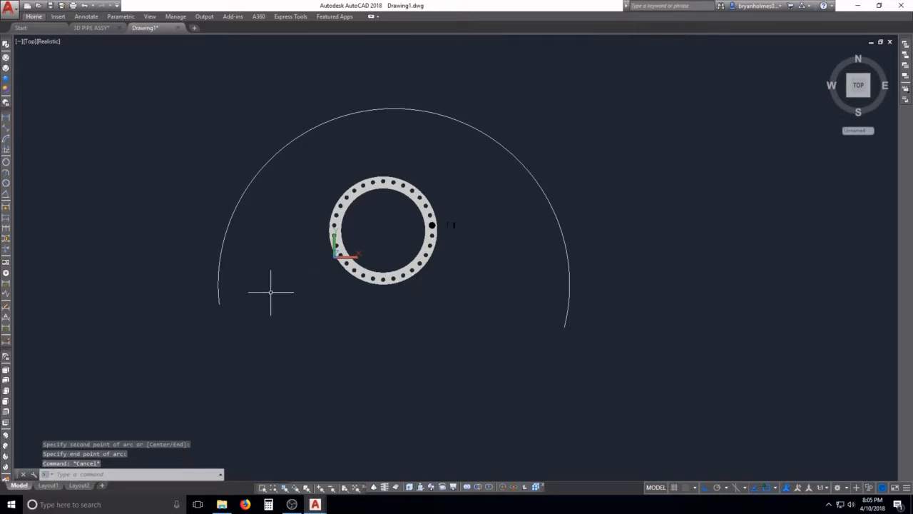
key(Escape)
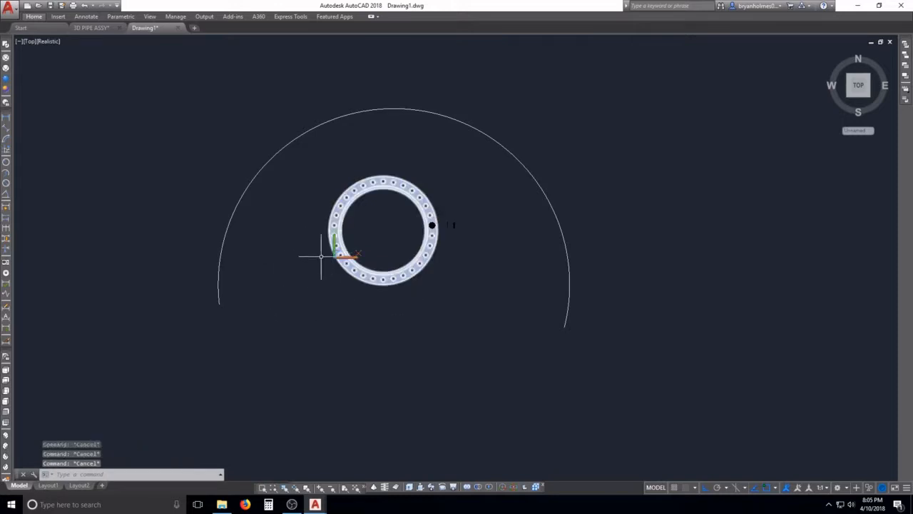
text(e)
key(Return)
click(286, 257)
click(205, 277)
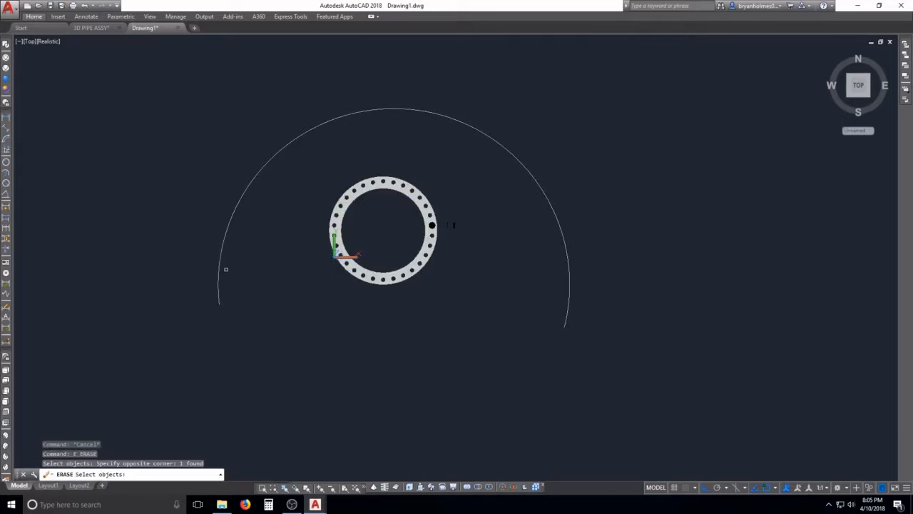
key(Escape)
- Switch to the front view, framing the pipe joint and arc with open space beside them
shift+middle_drag(256, 304, 267, 164)
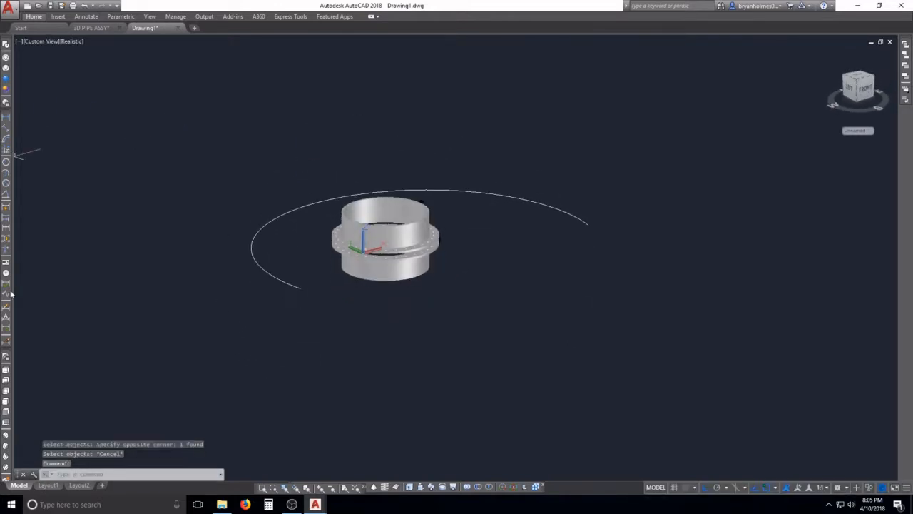
click(8, 412)
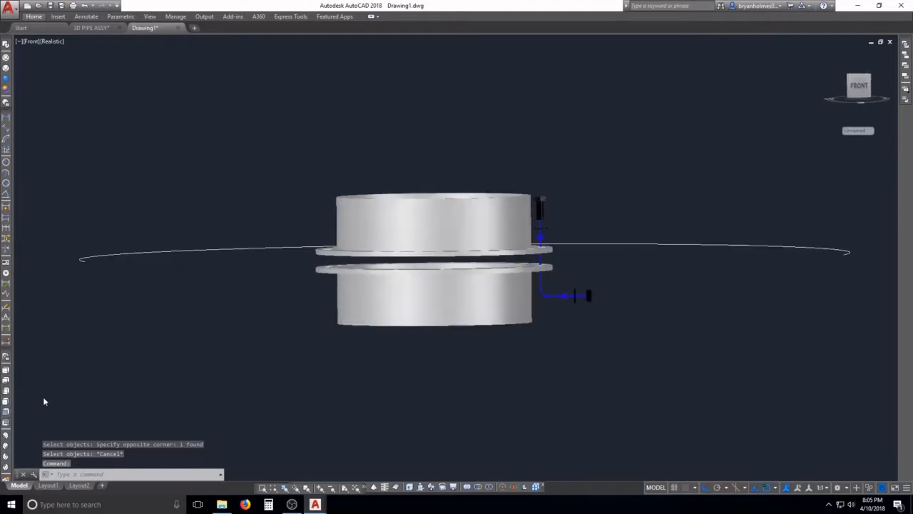
middle_drag(185, 310, 587, 277)
scroll(586, 277, down, 4)
key(Escape)
key(Escape)
key(Escape)
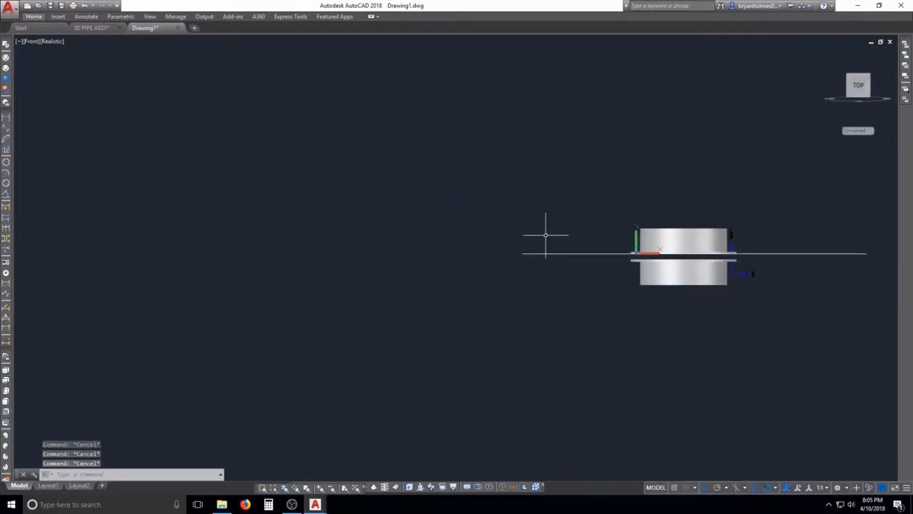
text(pl)
key(Return)
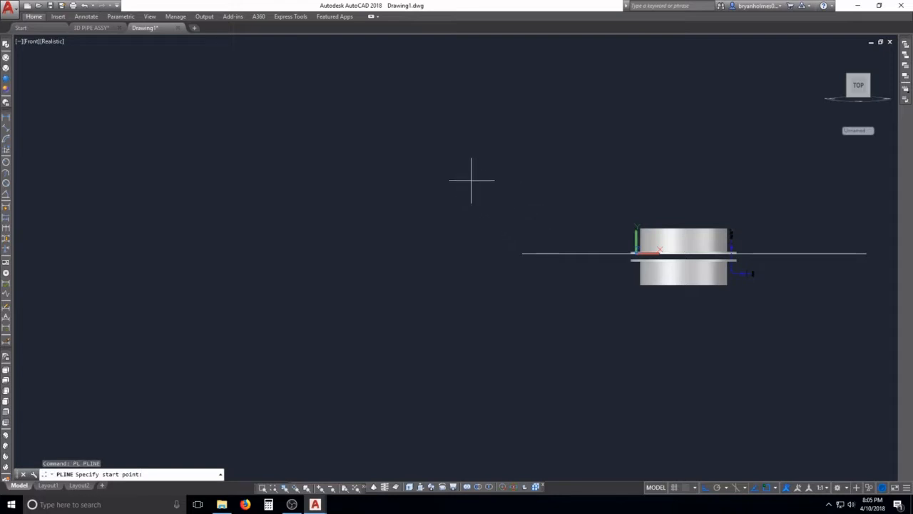
key(Escape)
- Draw an L-shaped pair of lines beside the pipe joint: a long vertical line down past it, then a horizontal line running underneath it
text(l)
key(Return)
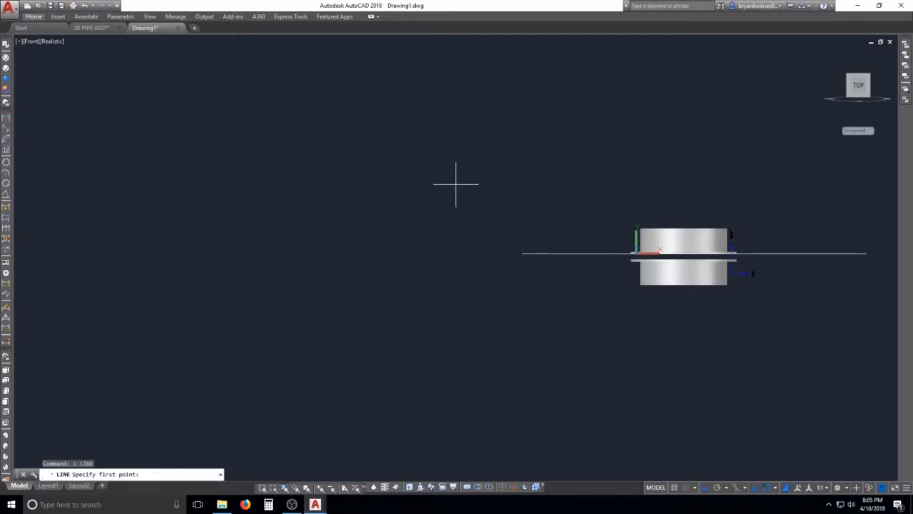
click(454, 163)
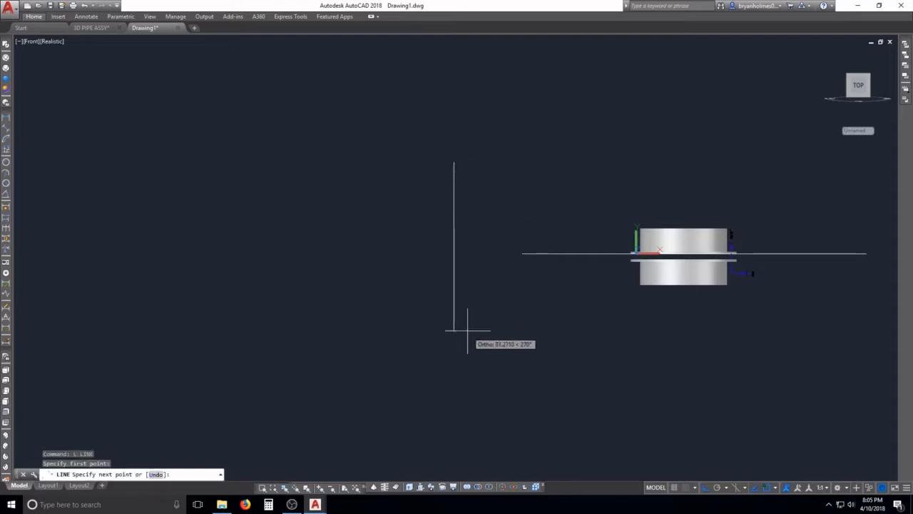
click(469, 419)
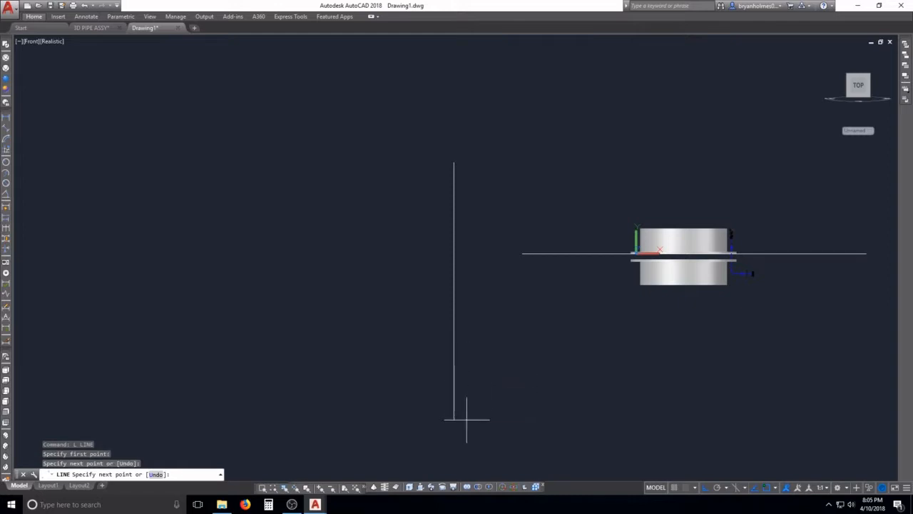
click(665, 416)
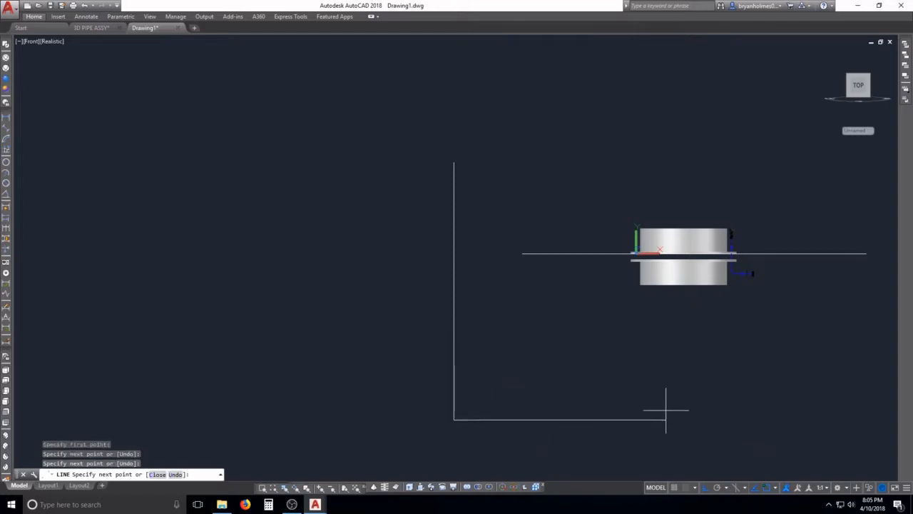
key(Escape)
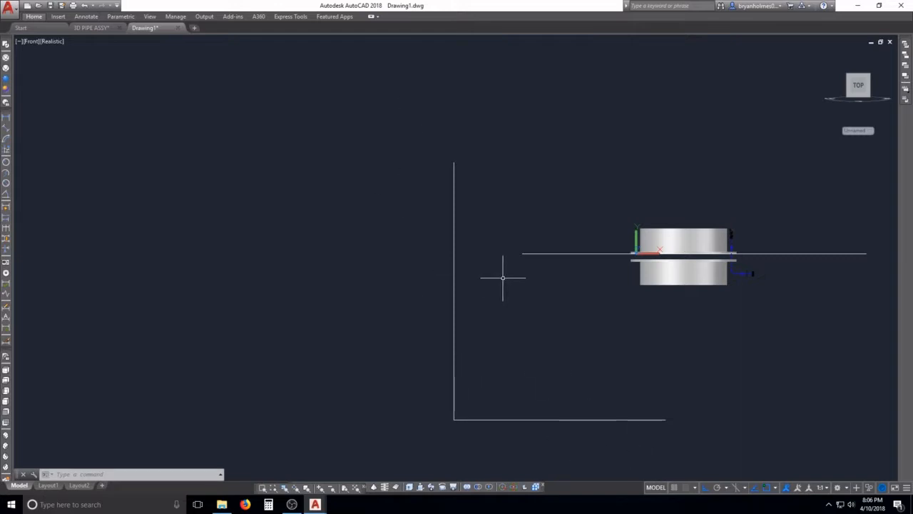
key(Escape)
key(Escape)
key(Escape)
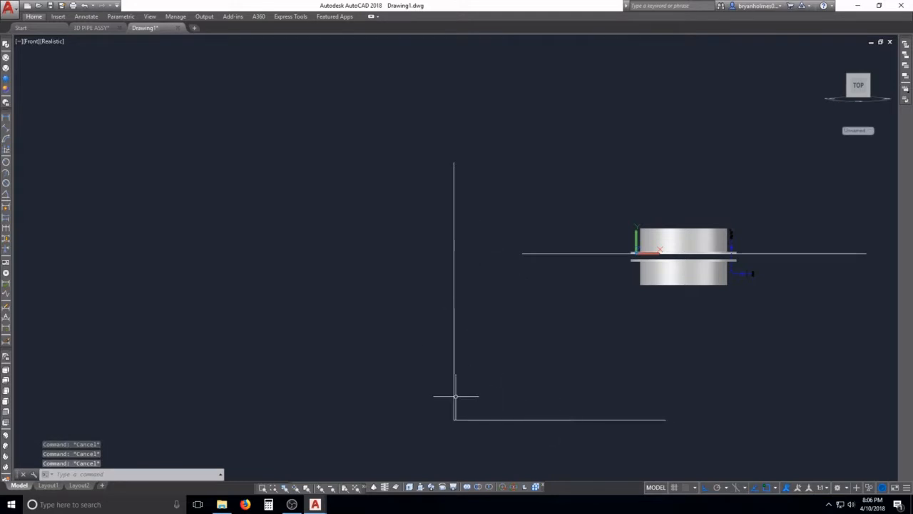
- Fillet the corner between the vertical and horizontal lines with a large radius defined by two picked points
text(f)
key(Return)
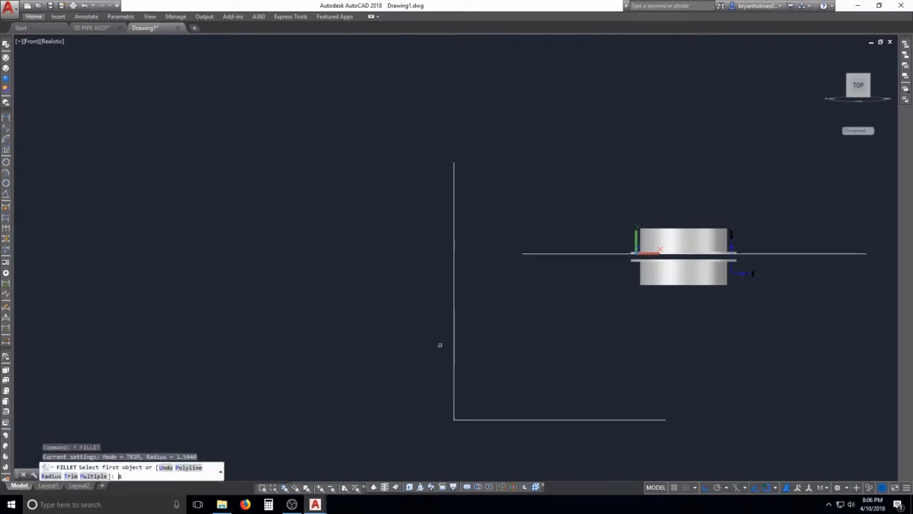
text(r)
key(Return)
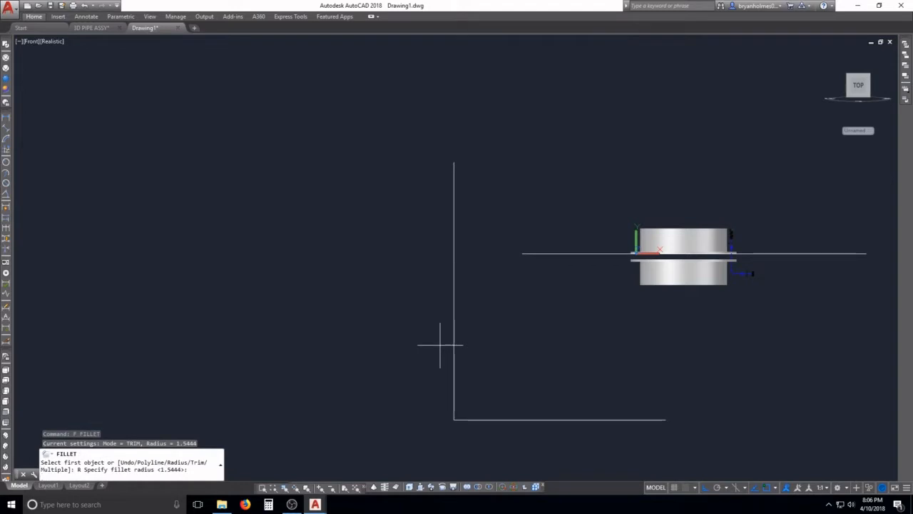
click(477, 372)
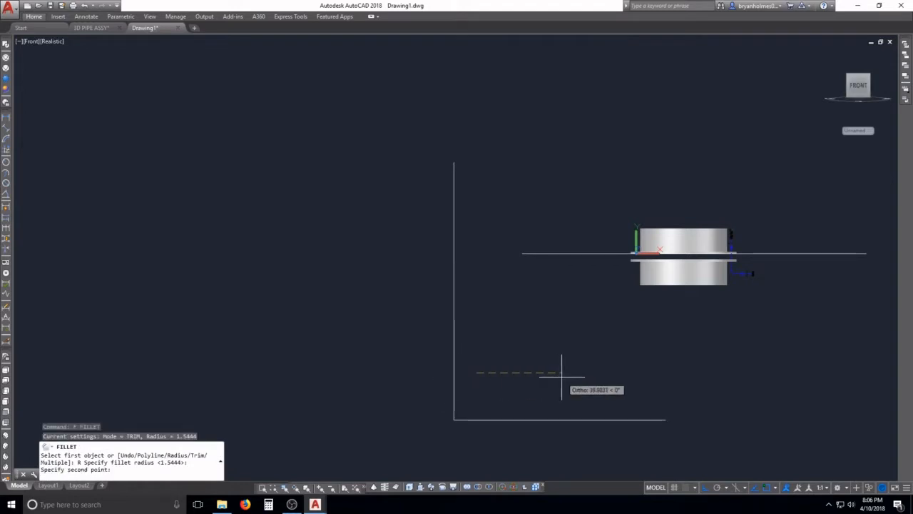
click(555, 377)
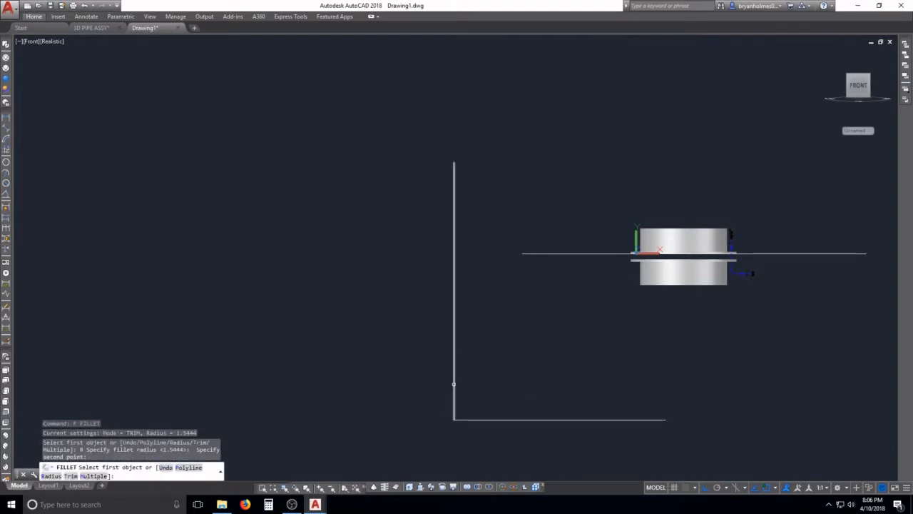
click(452, 384)
click(500, 417)
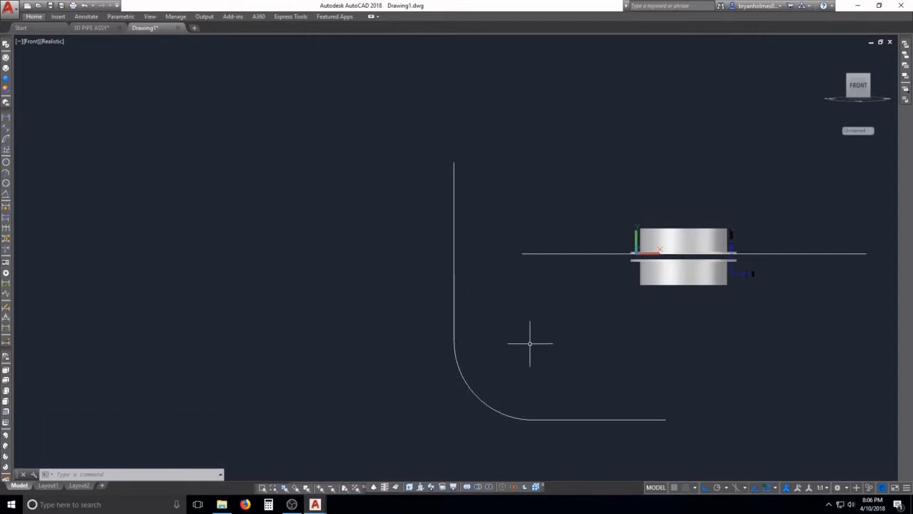
- Offset the vertical line by 0.0625 to its outer side, away from the pipe joint
middle_drag(564, 354, 416, 347)
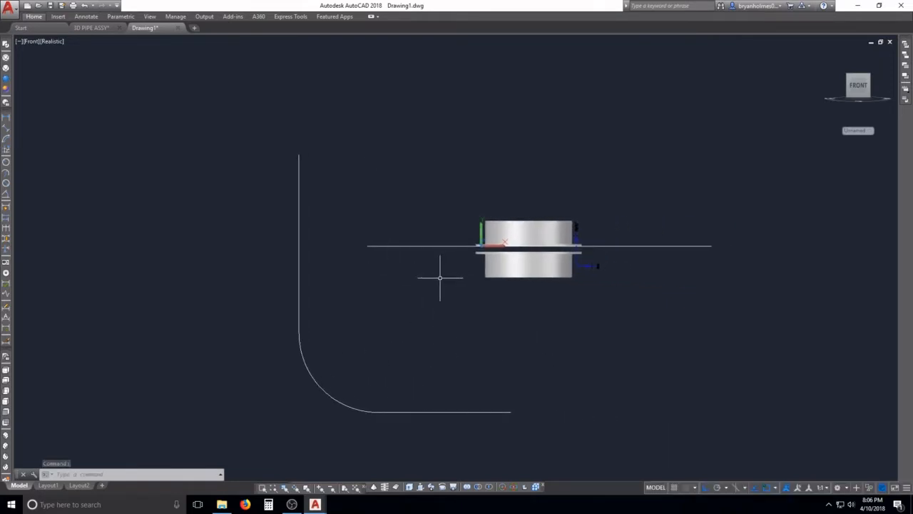
key(Escape)
key(Escape)
key(Escape)
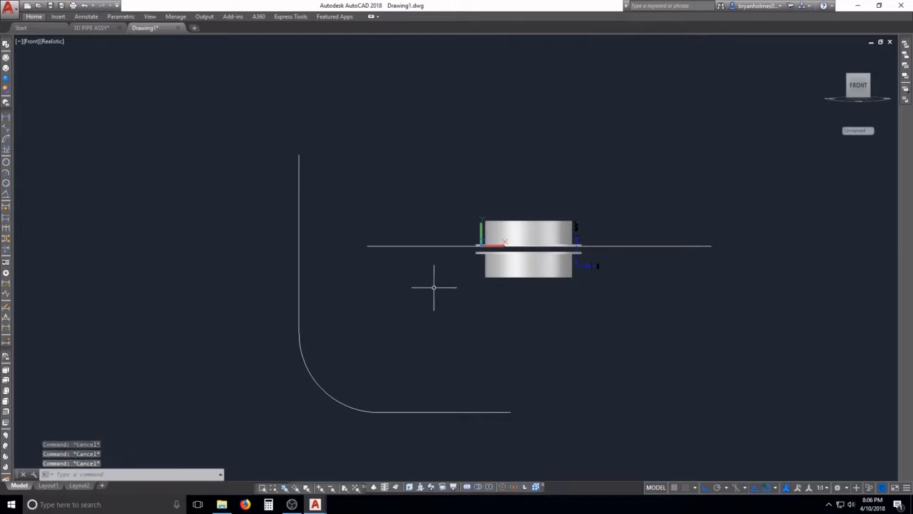
text(o)
key(Return)
scroll(296, 151, up, 5)
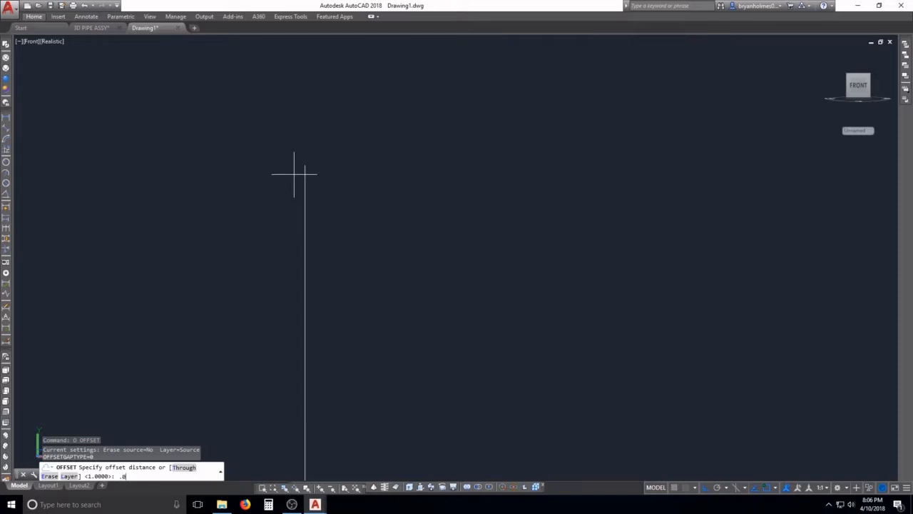
text(.0625)
key(Return)
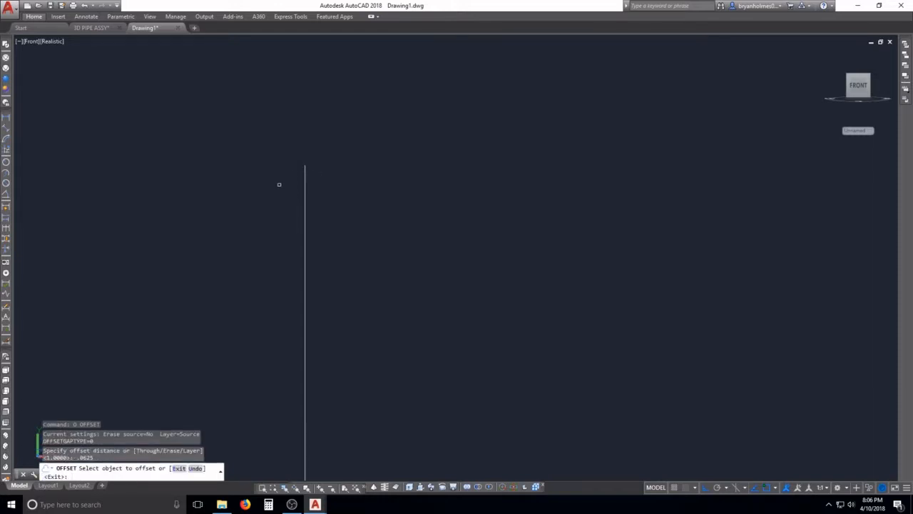
click(305, 187)
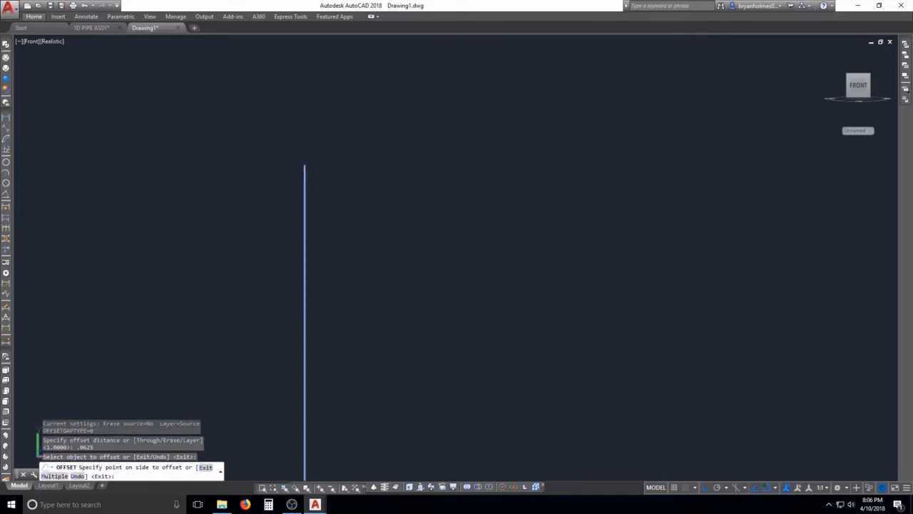
click(288, 185)
scroll(314, 151, up, 3)
key(Return)
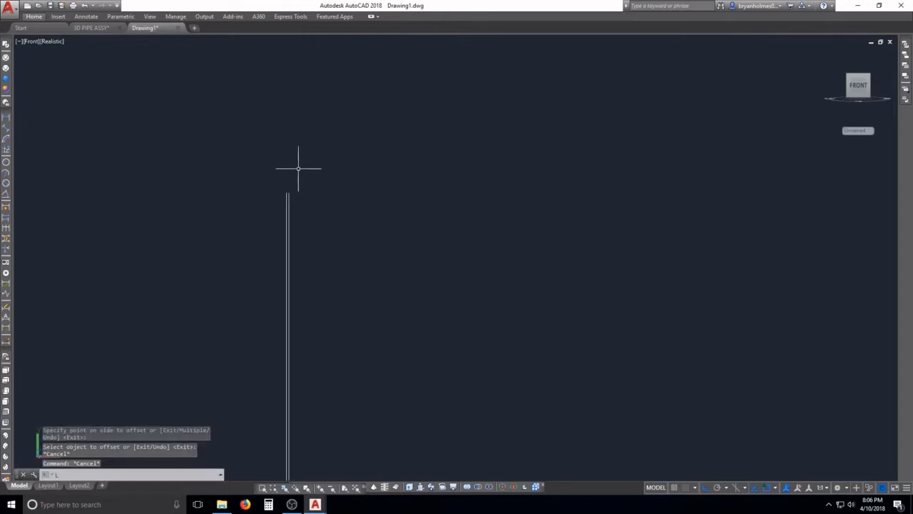
- Draw a short line joining the upper ends of the vertical line and its offset copy
text(l)
key(Return)
scroll(299, 167, up, 3)
click(266, 228)
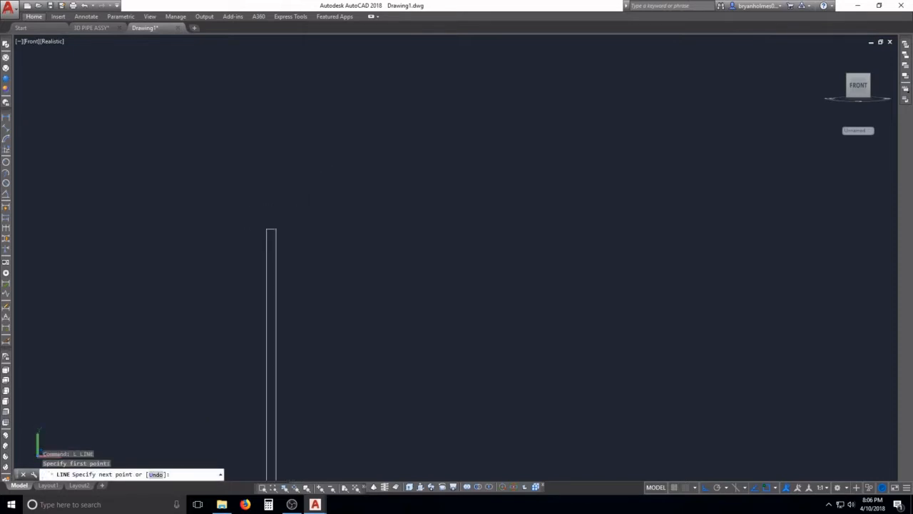
key(Escape)
- Examine the free end of the horizontal line and its connection to the filleted bend
scroll(387, 325, down, 5)
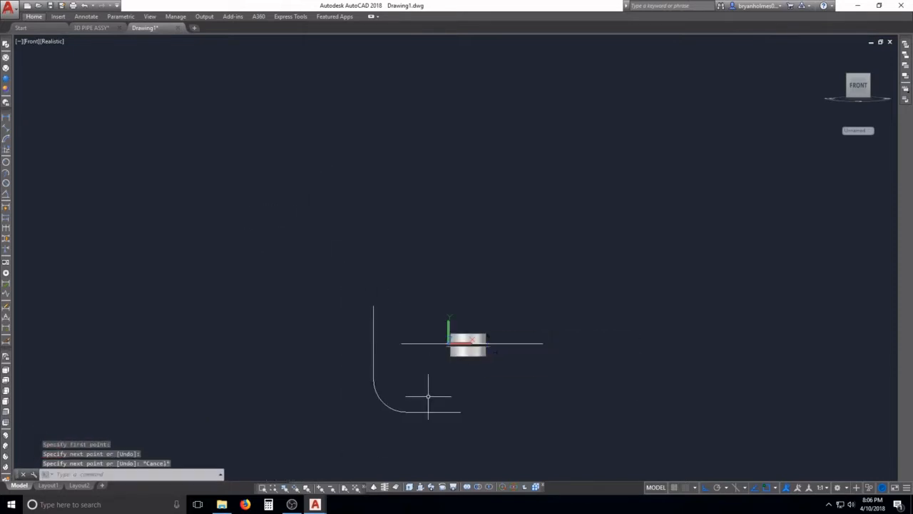
scroll(442, 408, up, 6)
scroll(503, 438, up, 3)
scroll(465, 427, up, 3)
scroll(397, 380, up, 4)
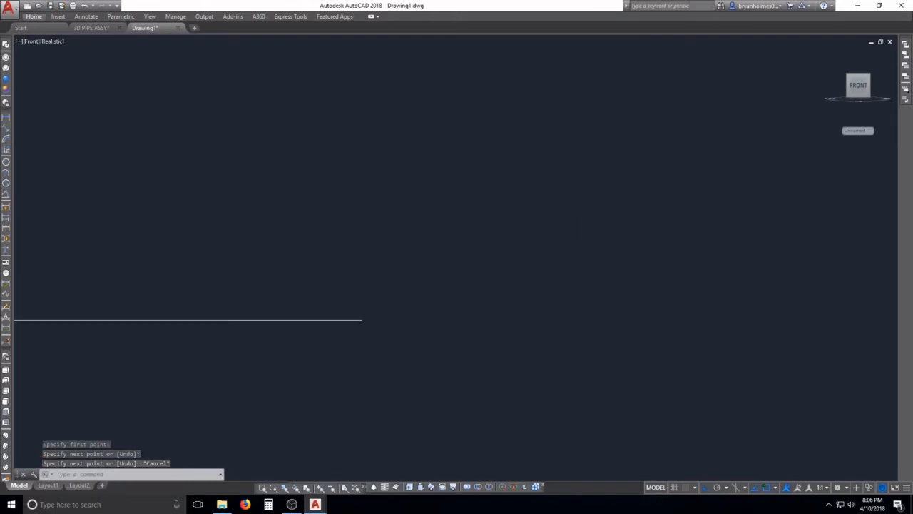
scroll(349, 334, up, 5)
scroll(406, 283, up, 6)
scroll(412, 280, down, 4)
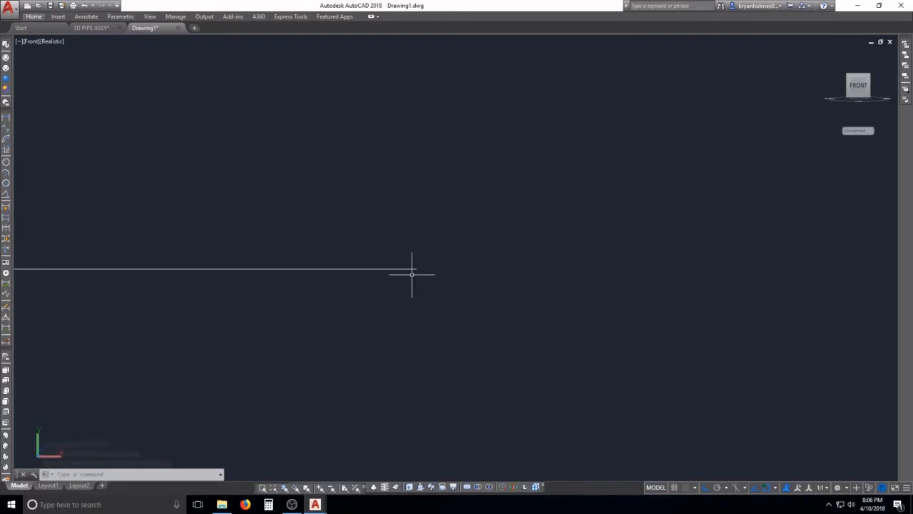
scroll(411, 275, down, 5)
scroll(334, 269, down, 6)
middle_drag(136, 248, 421, 277)
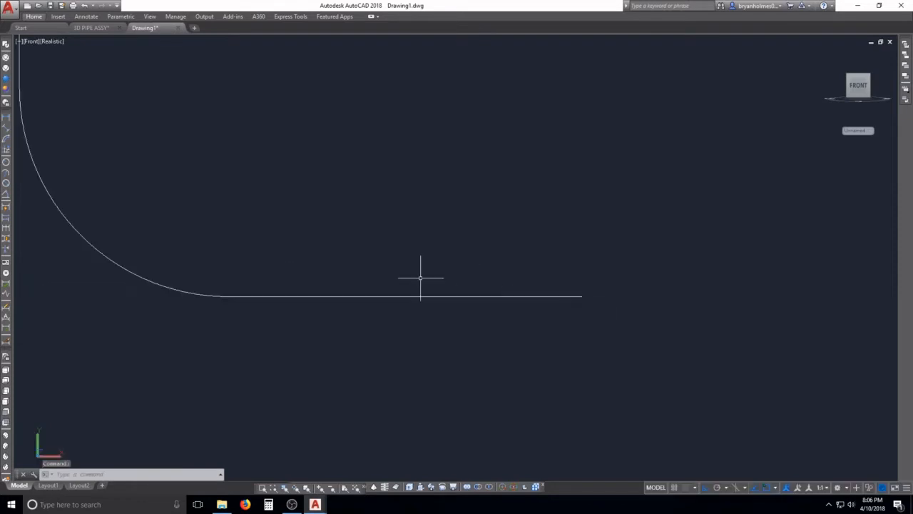
- Erase the short closing line and the outer offset copy at the top of the vertical line
scroll(420, 278, down, 5)
middle_drag(250, 219, 397, 385)
scroll(369, 265, up, 6)
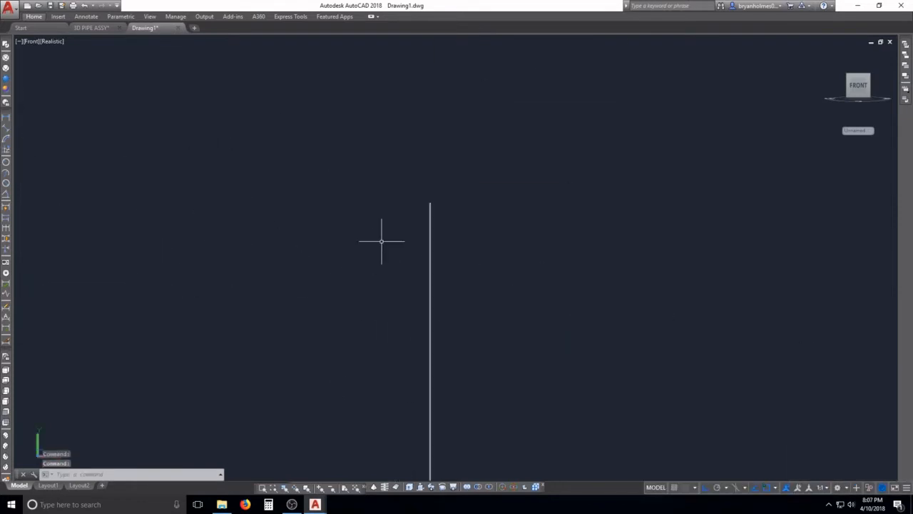
text(e)
click(404, 183)
click(443, 217)
key(space)
scroll(418, 201, up, 4)
middle_drag(454, 211, 417, 207)
text(e)
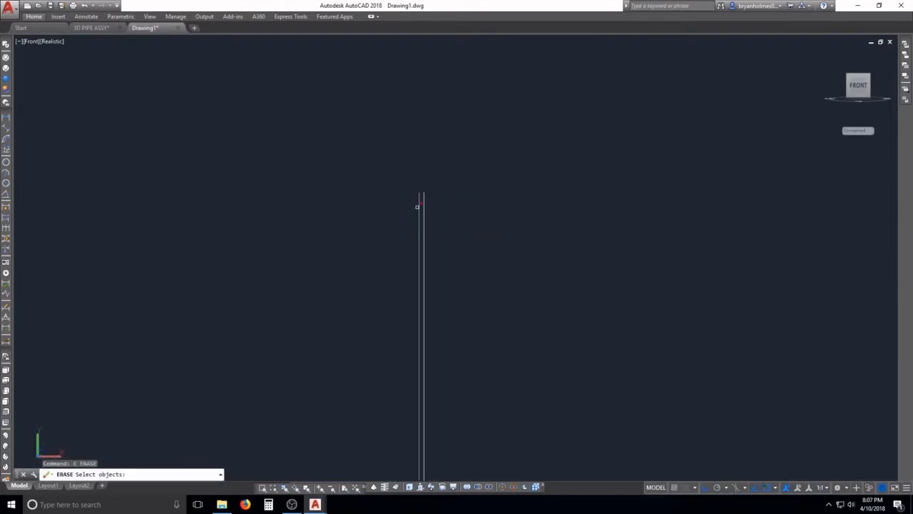
click(419, 206)
key(space)
scroll(405, 232, down, 6)
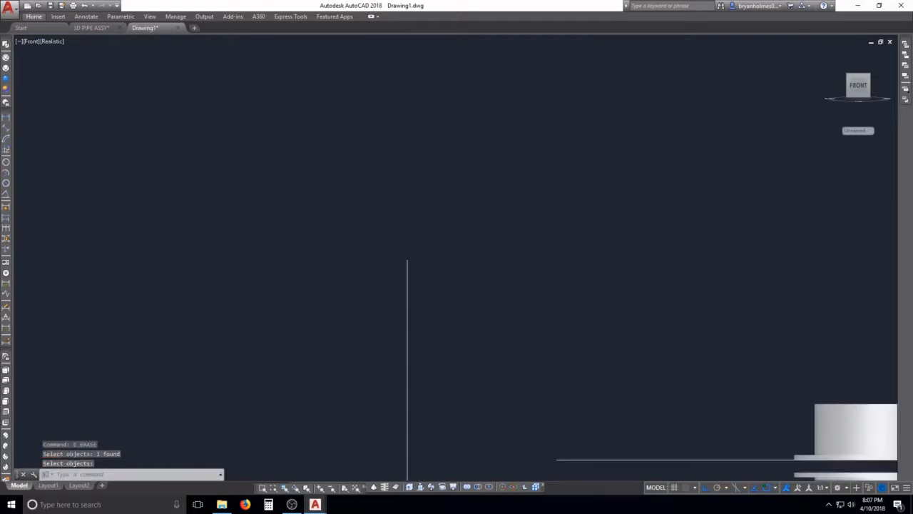
scroll(408, 291, down, 3)
middle_drag(407, 407, 393, 265)
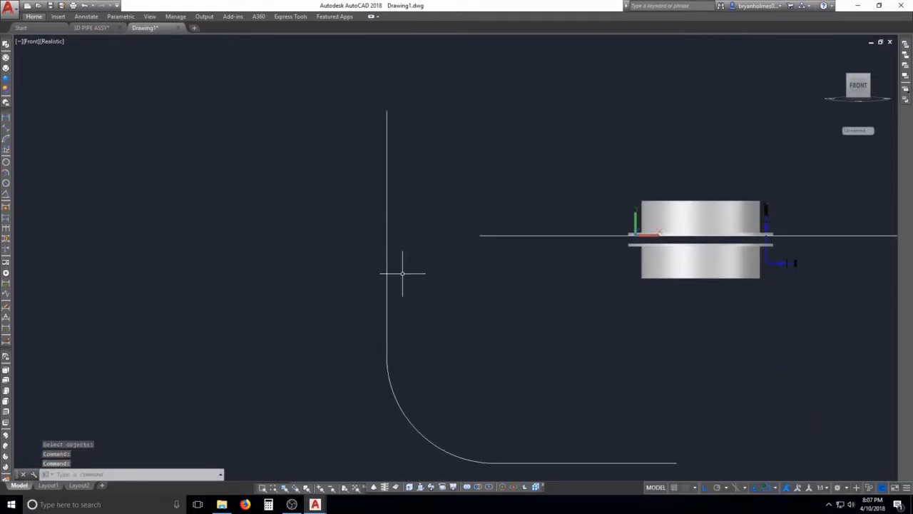
key(Escape)
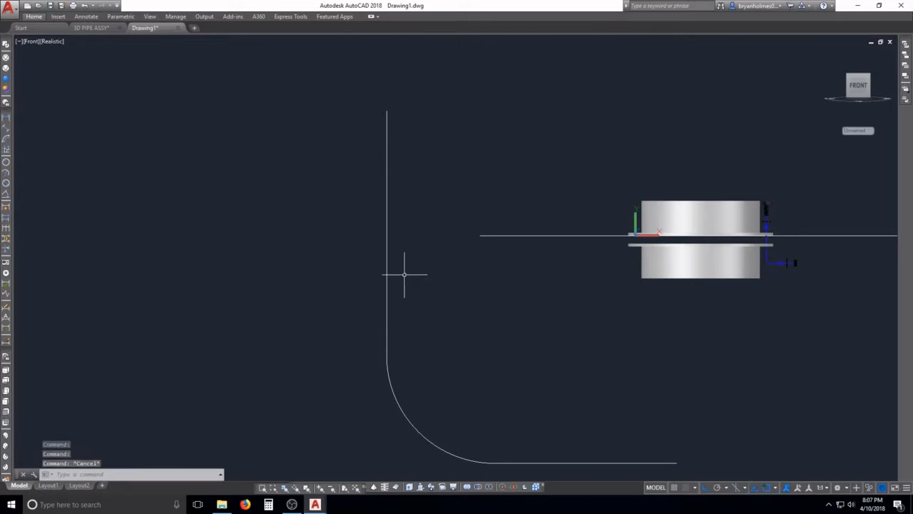
key(Escape)
click(424, 309)
click(373, 311)
key(Escape)
key(Escape)
key(Escape)
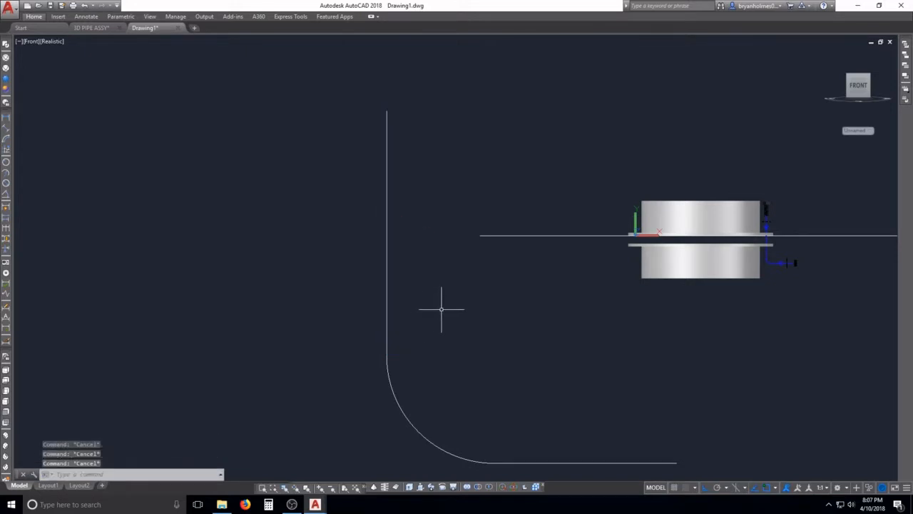
text(j)
key(Return)
key(Escape)
key(Escape)
key(Escape)
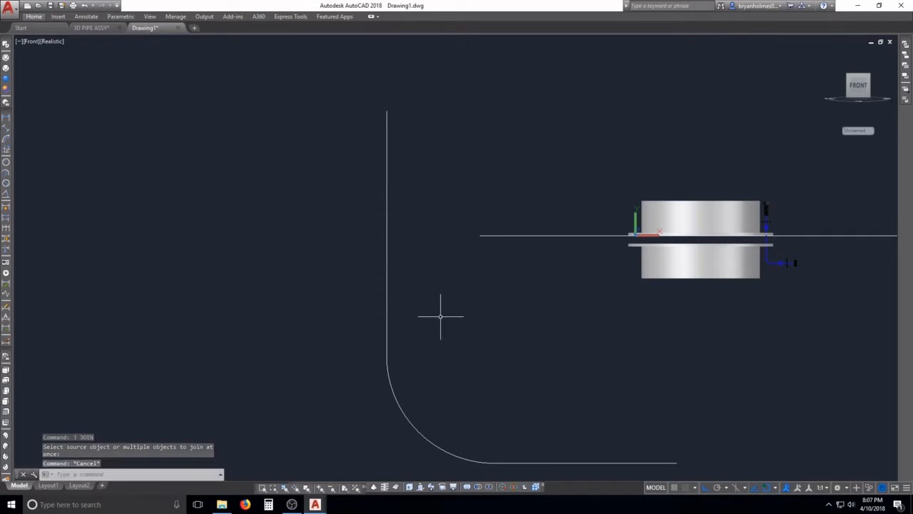
- Join the vertical line, the fillet arc and the horizontal line of the L-shaped profile into one polyline
text(p)
key(Return)
click(503, 474)
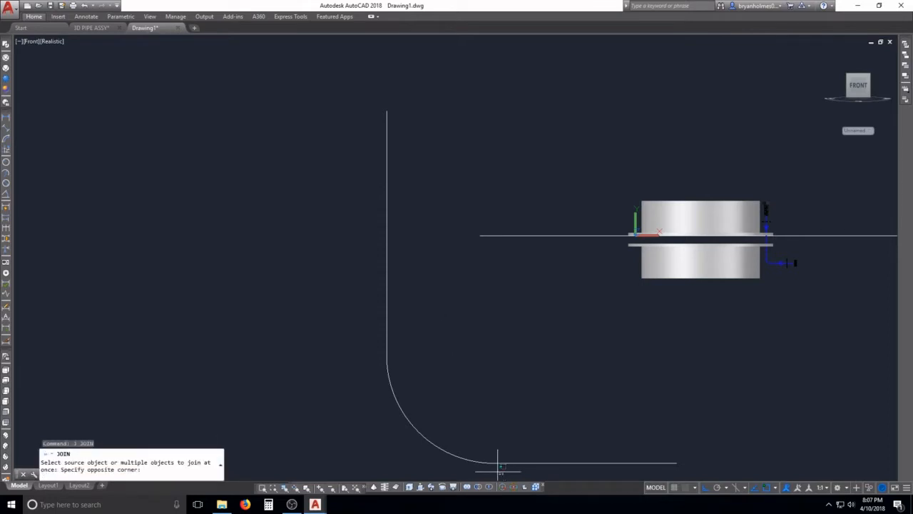
click(357, 316)
key(Return)
click(391, 332)
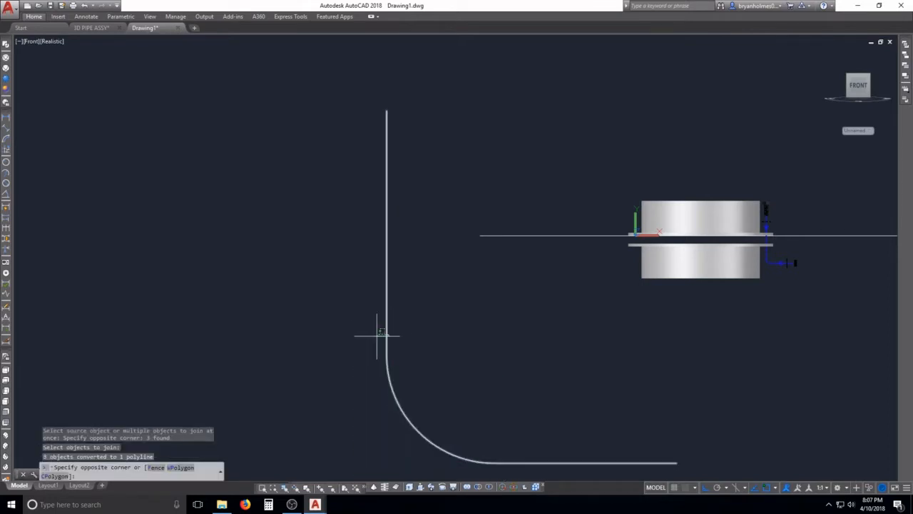
click(376, 336)
key(Escape)
middle_drag(429, 305, 409, 285)
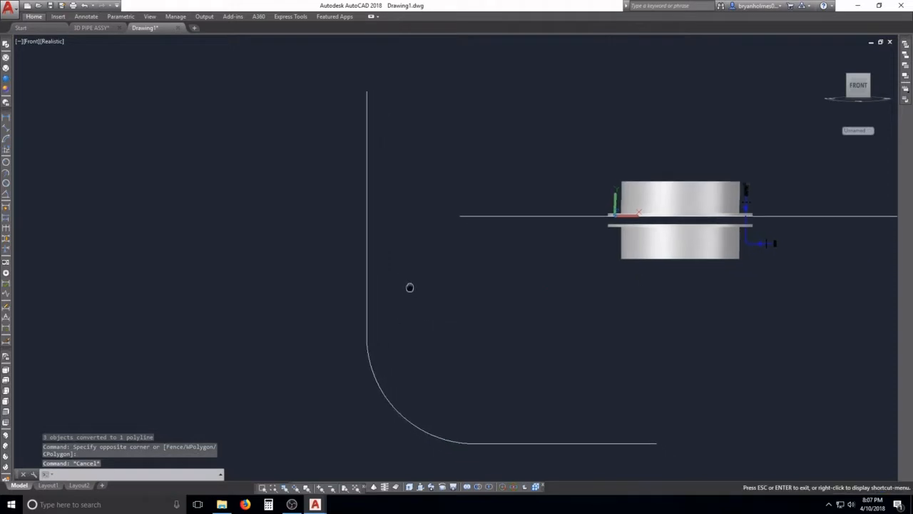
key(Escape)
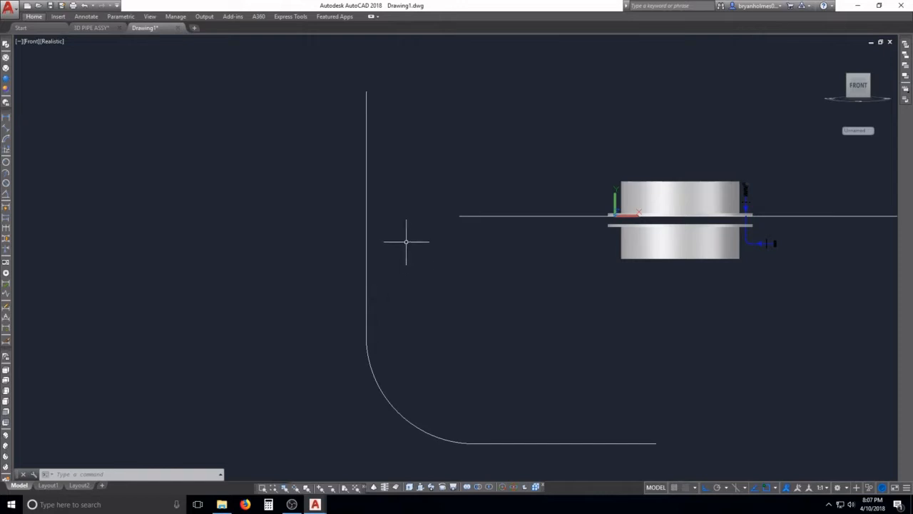
- Offset the whole L-shaped polyline by 0.0625 to its outer side, away from the pipe joint
scroll(417, 247, down, 4)
scroll(411, 254, up, 2)
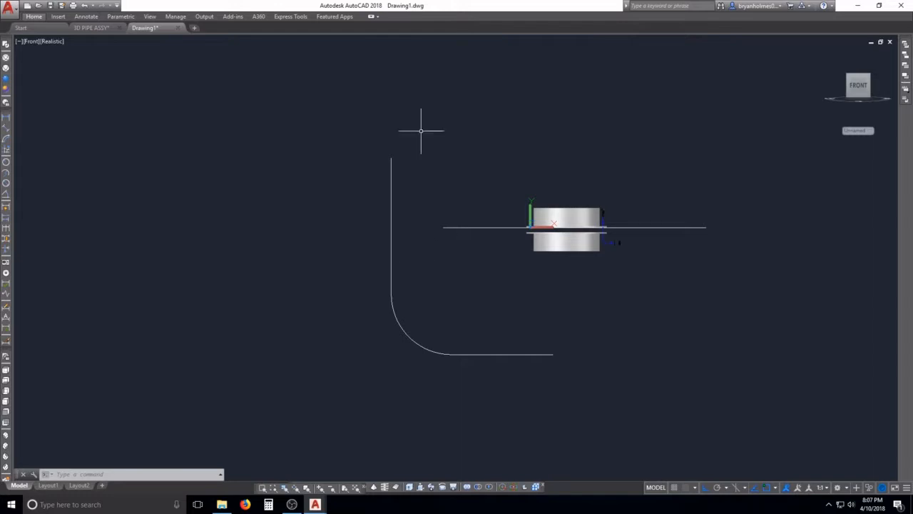
key(Escape)
key(Escape)
key(Escape)
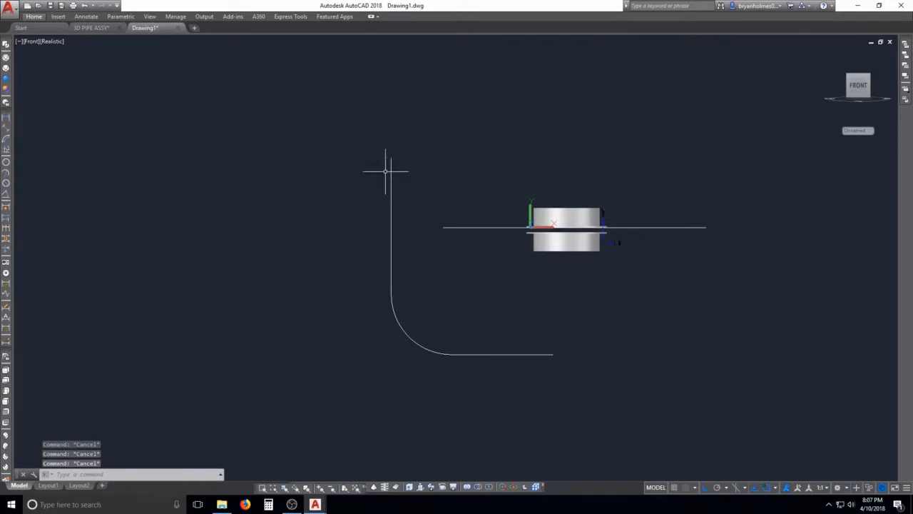
text(o)
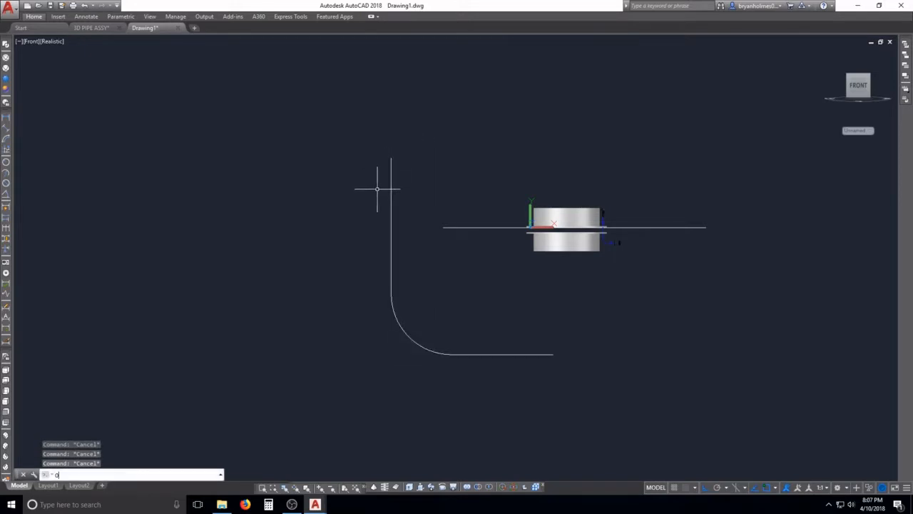
key(Return)
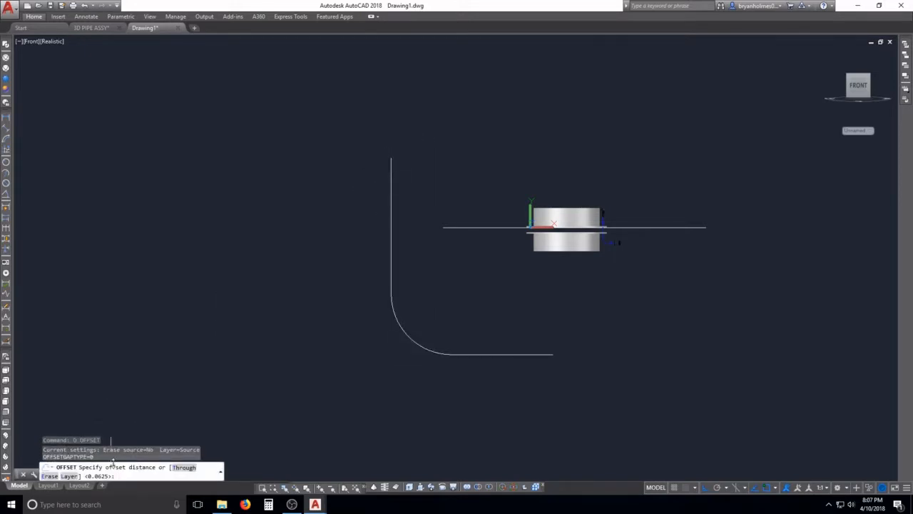
key(Return)
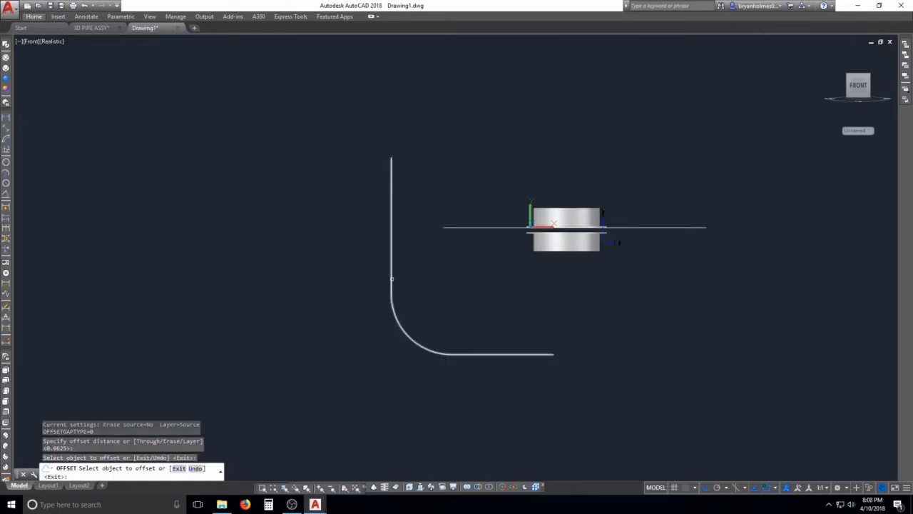
click(391, 278)
click(359, 281)
scroll(382, 285, up, 5)
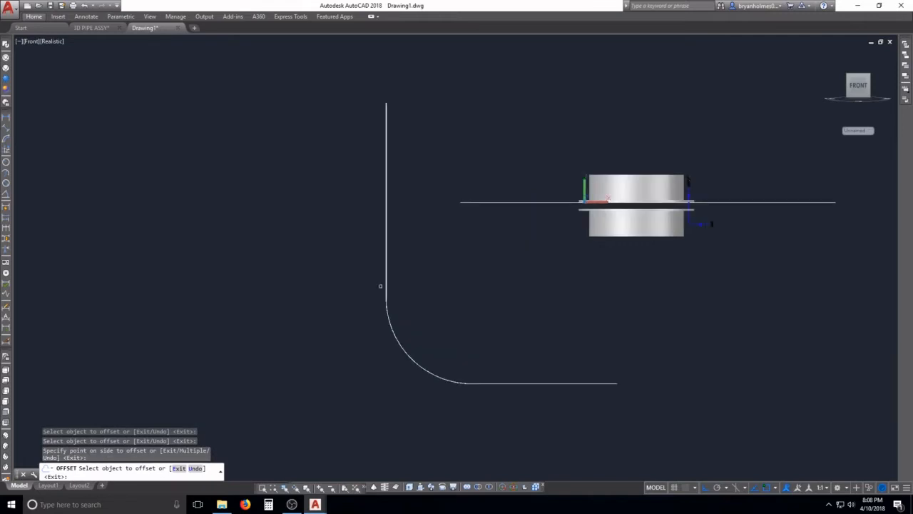
scroll(455, 287, up, 3)
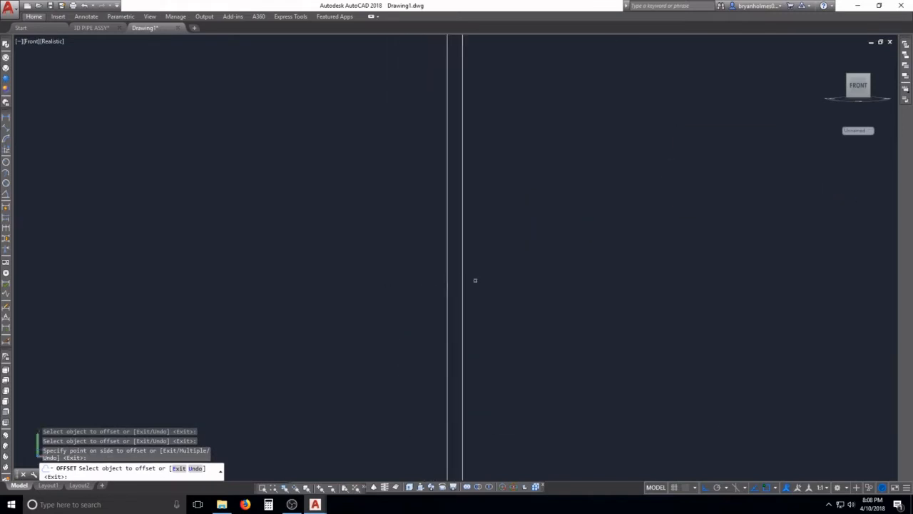
key(Escape)
- Close the top of the profile with a short line between the upper ends of the two offset polylines
scroll(452, 269, down, 8)
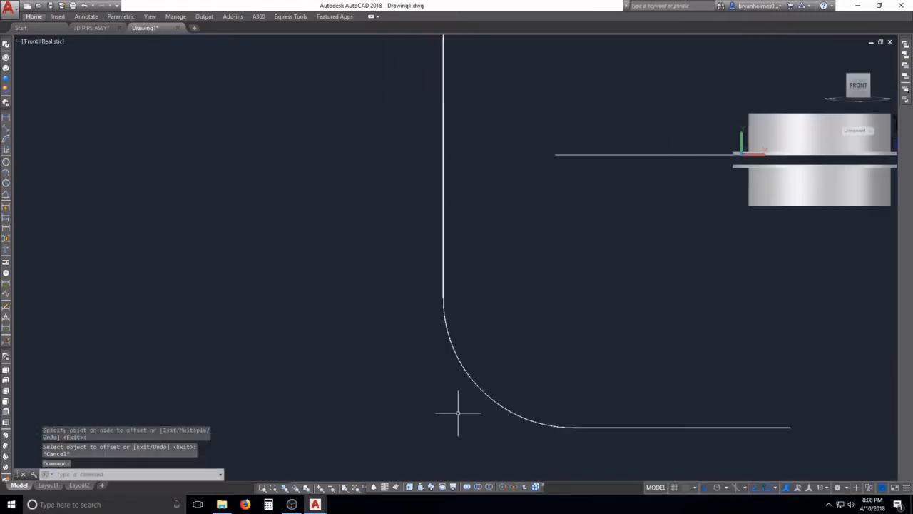
scroll(446, 333, up, 10)
key(Escape)
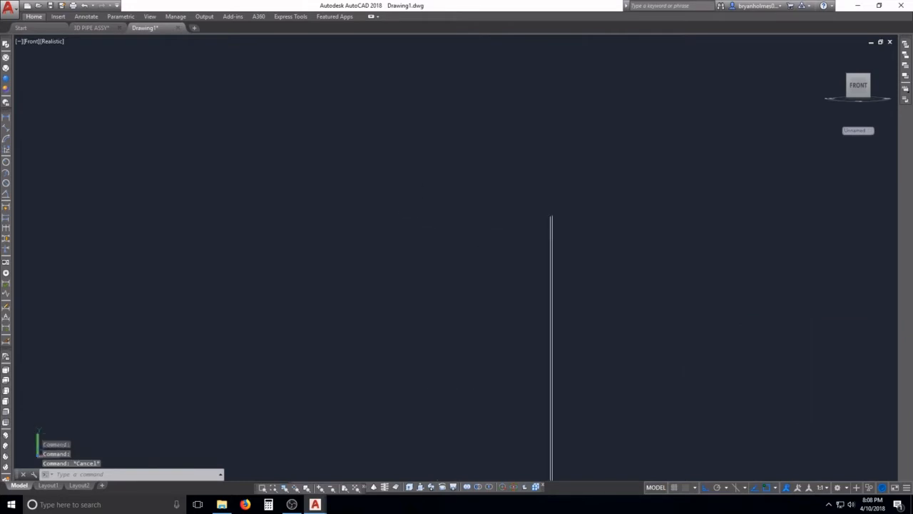
text(L)
key(Return)
scroll(552, 210, up, 6)
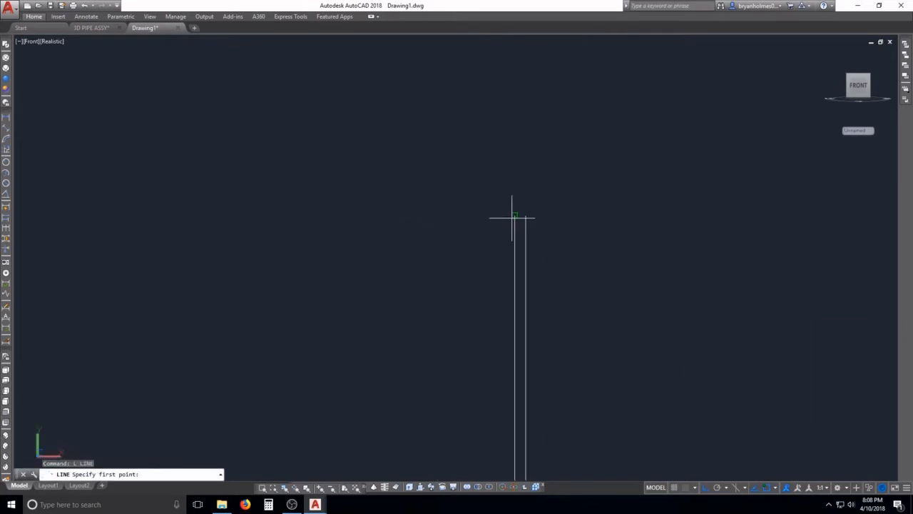
click(514, 215)
click(527, 217)
key(Escape)
scroll(548, 233, down, 2)
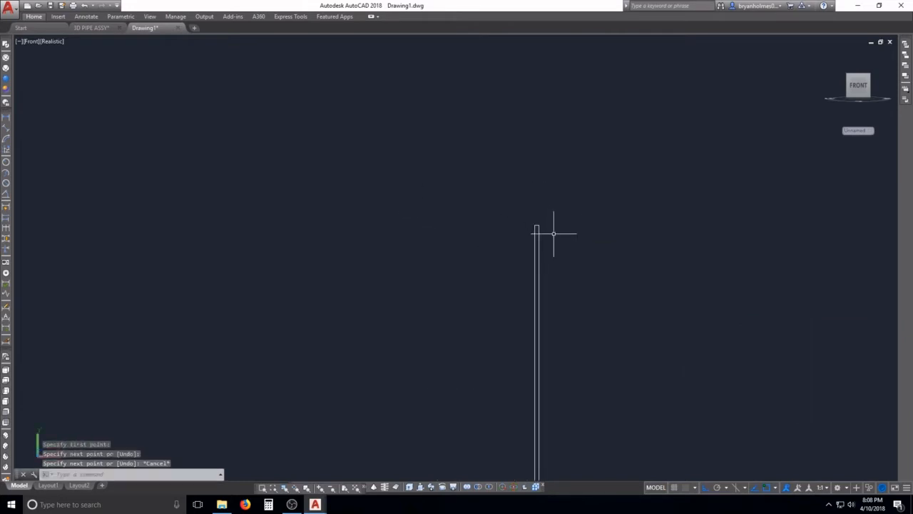
- Join the short top line with the inner and outer L-shaped polylines into one polyline
scroll(559, 241, down, 4)
scroll(561, 244, up, 4)
key(Escape)
key(Escape)
key(Escape)
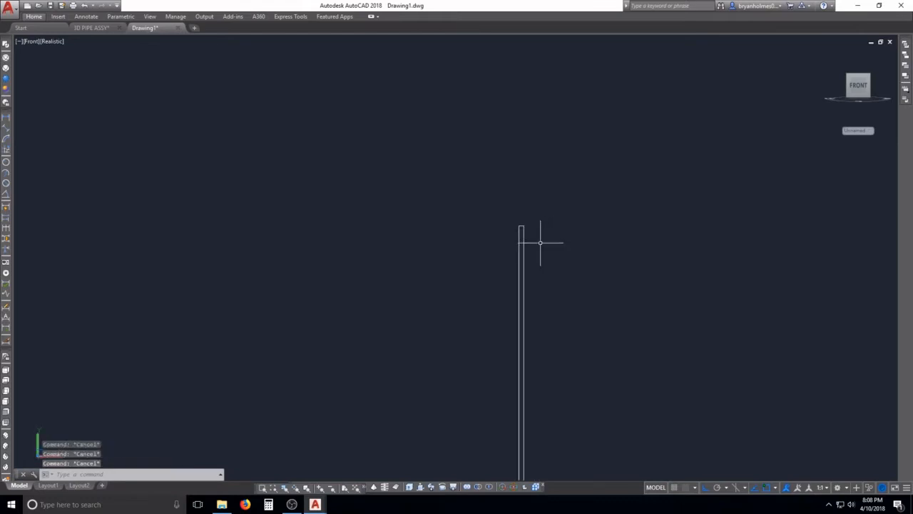
text(J)
key(Return)
click(550, 256)
click(516, 217)
key(Return)
- Draw a short vertical line from the inner horizontal leg's free end down past the outer leg
scroll(524, 240, down, 6)
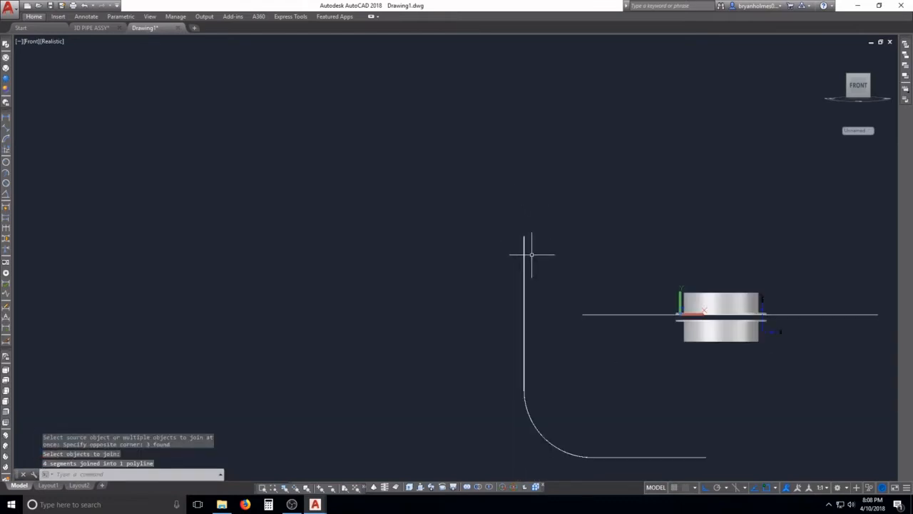
scroll(534, 275, down, 4)
scroll(611, 384, up, 6)
scroll(582, 290, up, 5)
scroll(508, 125, up, 4)
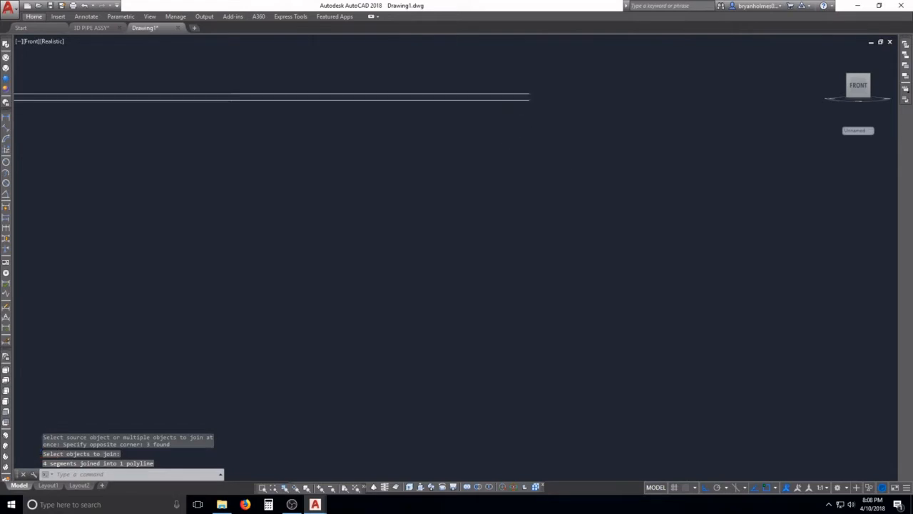
scroll(509, 116, up, 1)
text(L)
key(Return)
click(537, 87)
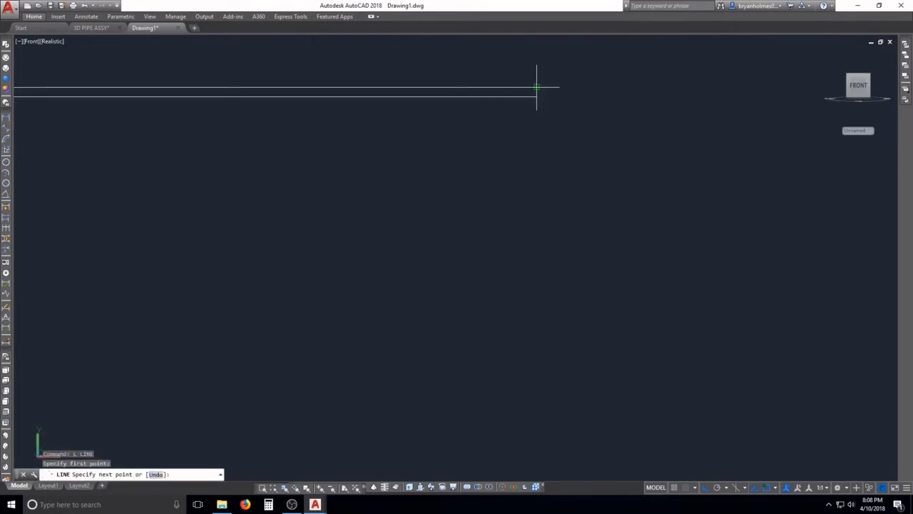
click(545, 124)
key(Return)
key(Escape)
- Trim the part of the short vertical line that extends beyond the outer horizontal leg
text(TR)
key(Return)
key(Return)
click(525, 110)
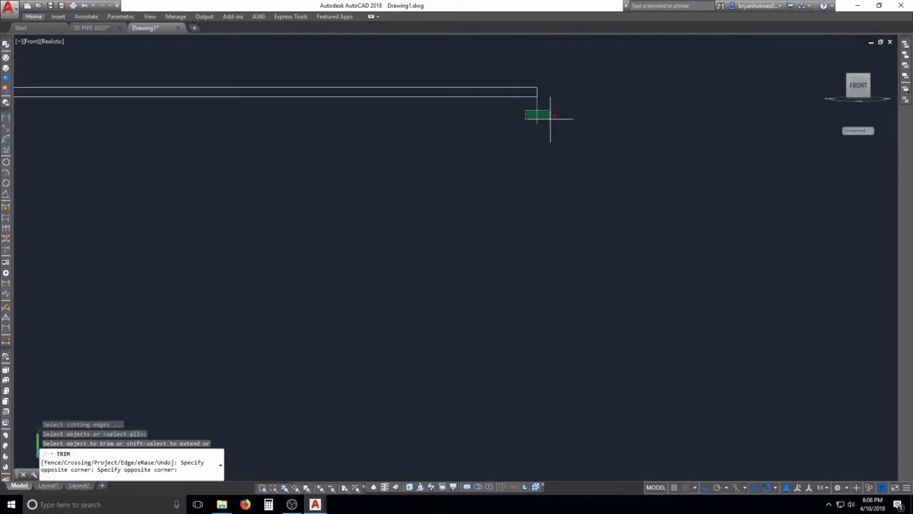
key(Escape)
key(Escape)
key(Escape)
middle_drag(535, 108, 542, 184)
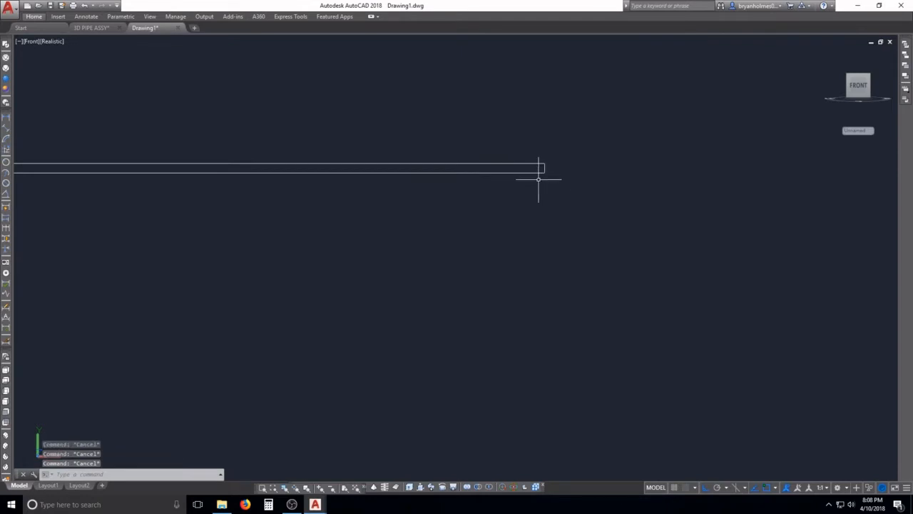
- Join the short end line to the profile as one closed polyline, and select it to check it from end to end
text(J)
key(Return)
click(555, 180)
click(518, 134)
key(Return)
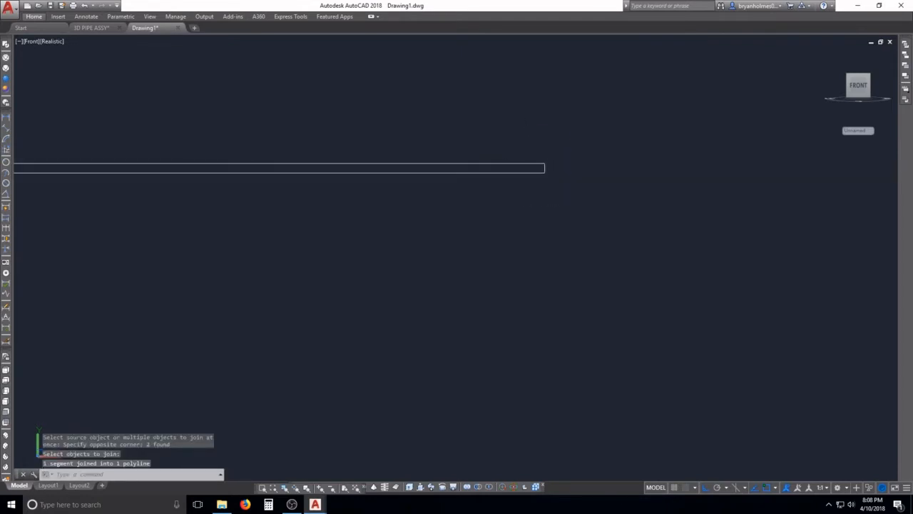
click(529, 162)
scroll(546, 159, down, 14)
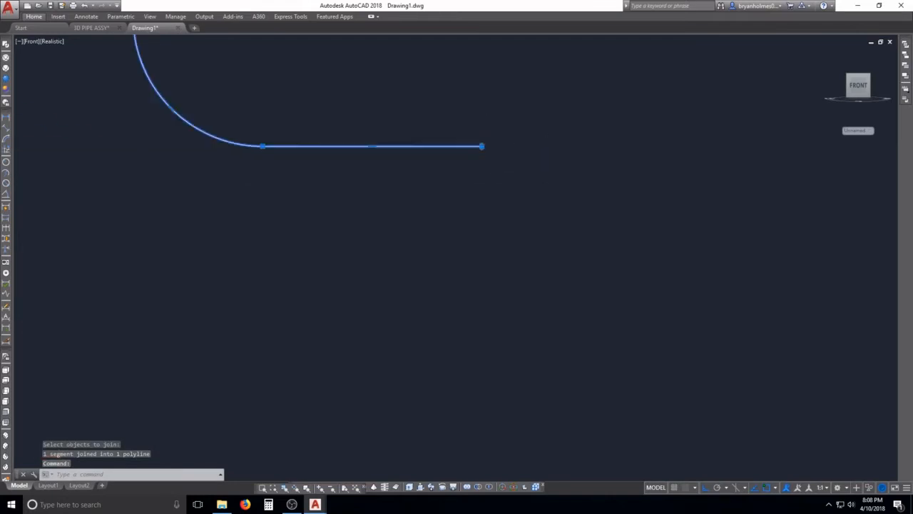
middle_drag(479, 170, 586, 308)
middle_drag(461, 139, 549, 319)
scroll(458, 210, up, 12)
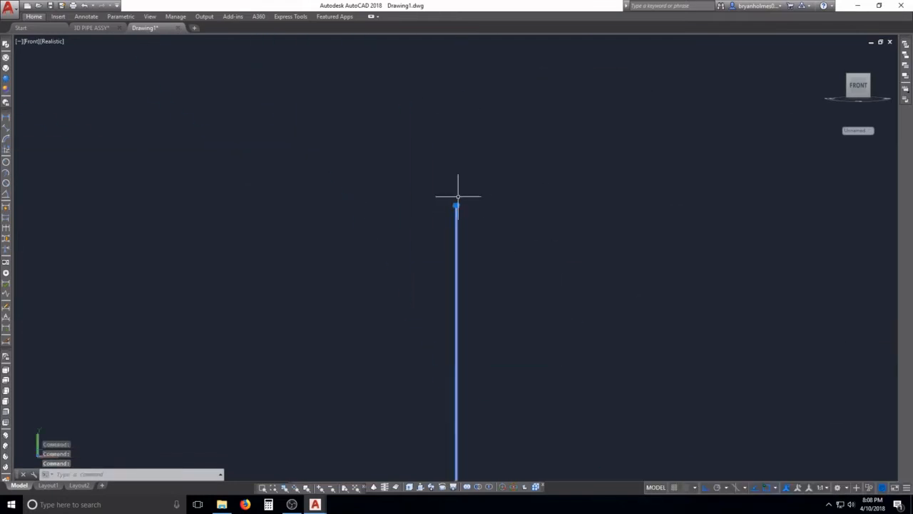
- Move the rounded L-shaped profile from the free end of its horizontal leg onto the end point of the arc
scroll(460, 204, up, 4)
scroll(458, 198, down, 7)
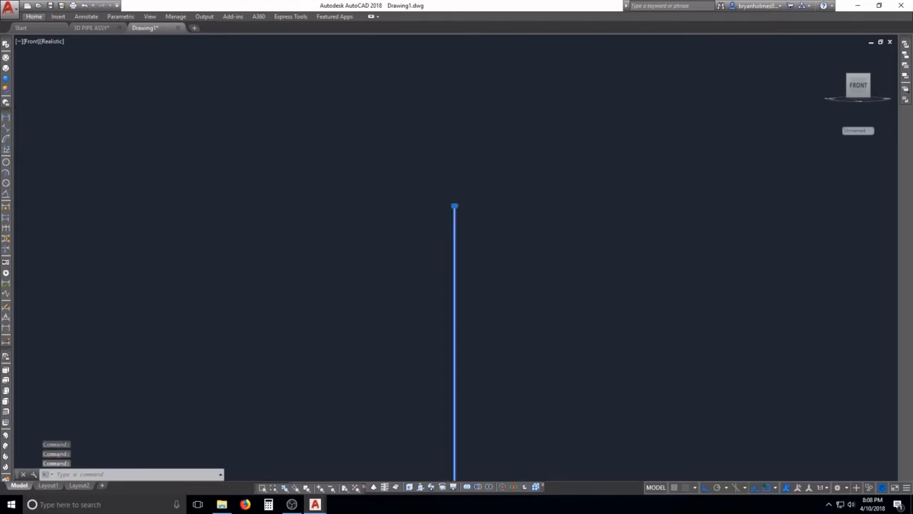
scroll(469, 224, down, 4)
key(Escape)
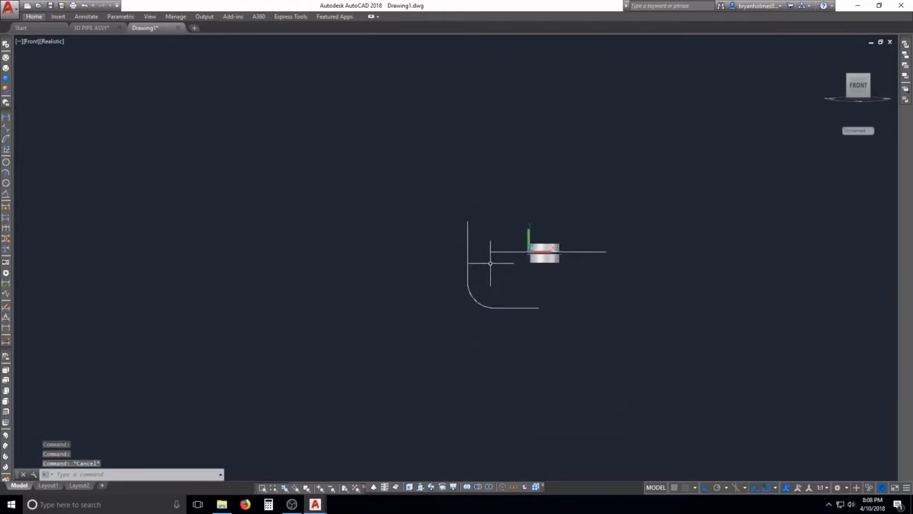
key(Escape)
key(Escape)
text(m)
key(Return)
click(549, 315)
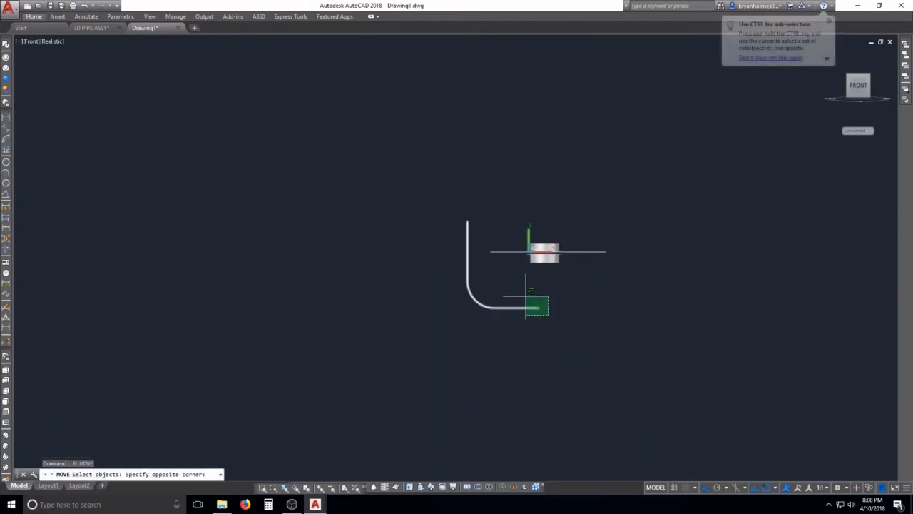
click(526, 296)
key(Return)
scroll(537, 305, up, 2)
scroll(536, 304, up, 5)
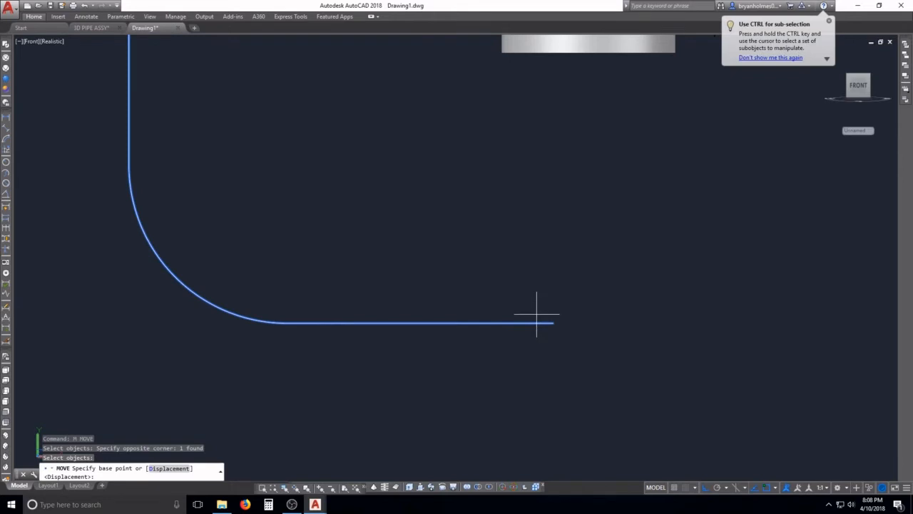
click(528, 266)
scroll(461, 218, down, 6)
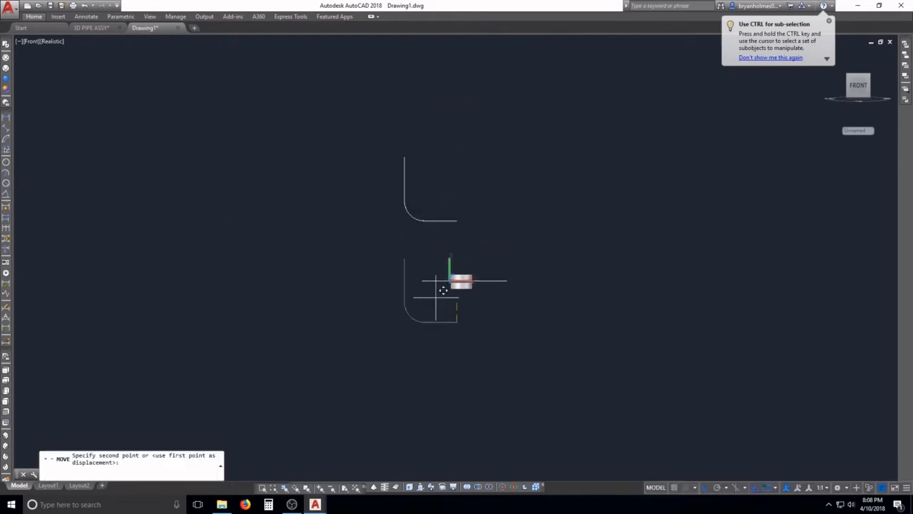
scroll(443, 289, up, 6)
click(351, 309)
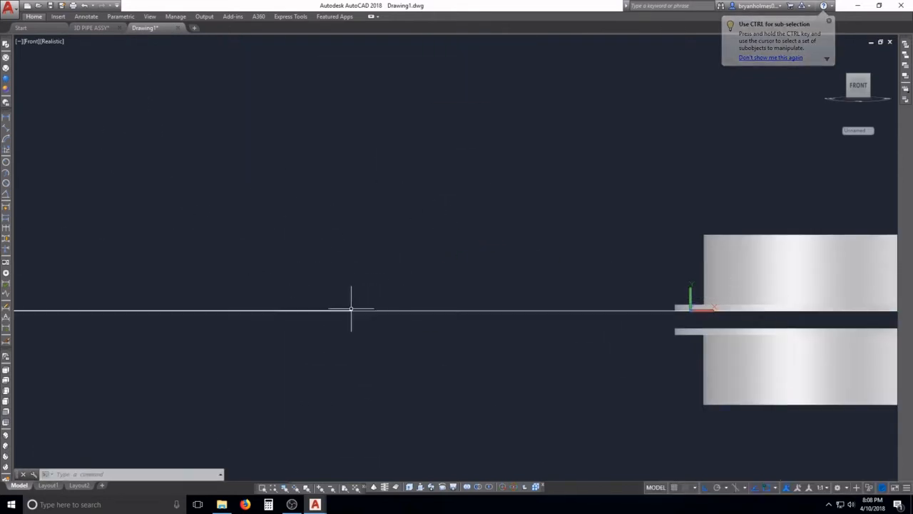
scroll(373, 290, down, 6)
key(Escape)
- Draw a straight line along the X axis, outward from the far side of the large arc, in a tilted 3D view
scroll(365, 279, down, 6)
shift+middle_drag(364, 281, 347, 355)
scroll(370, 286, up, 3)
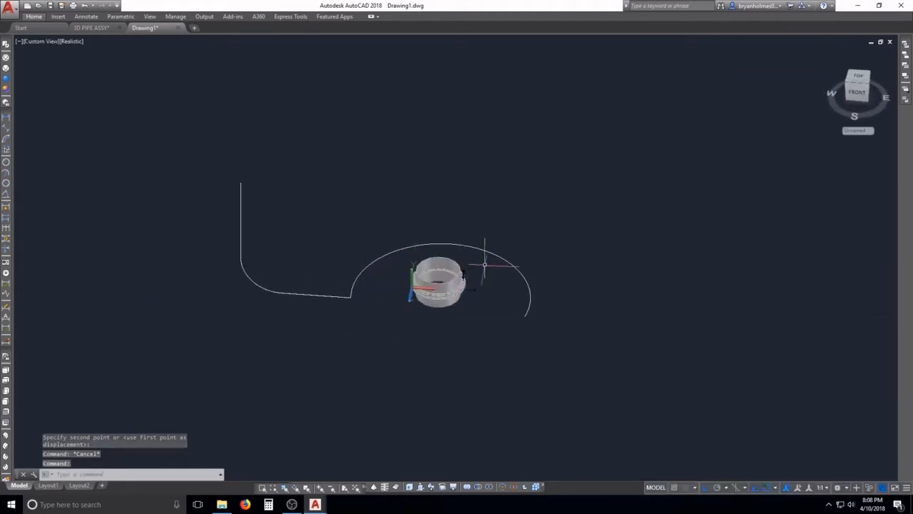
key(Escape)
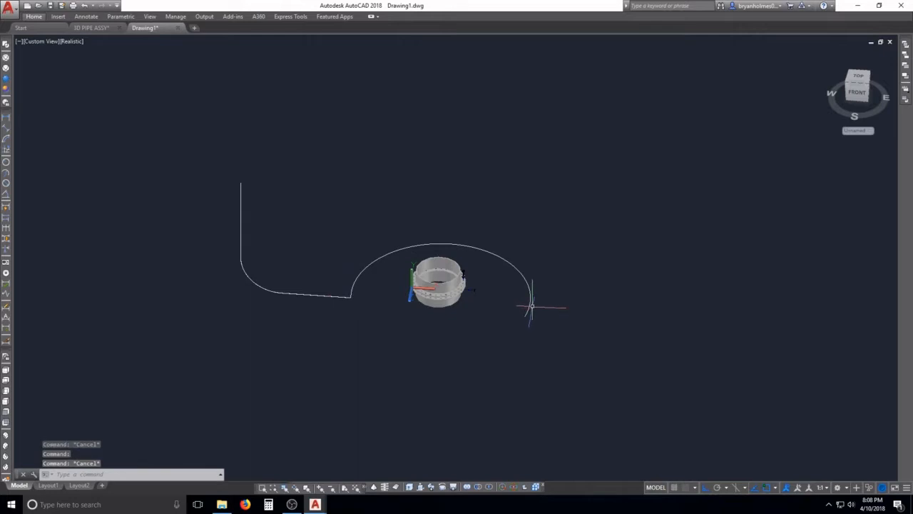
key(Escape)
text(l)
key(Return)
click(512, 264)
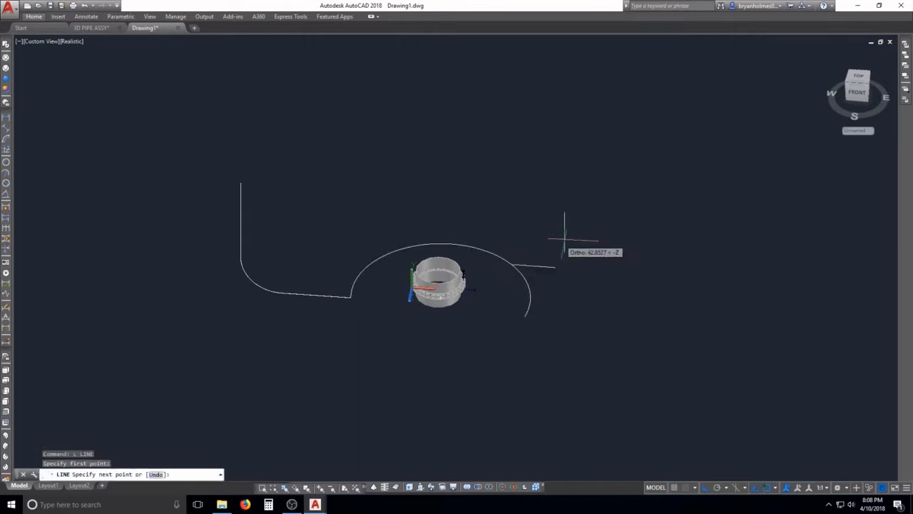
click(595, 269)
key(Escape)
- Try to trim the arc's far end where it crosses the new line
text(tr)
key(Return)
key(Return)
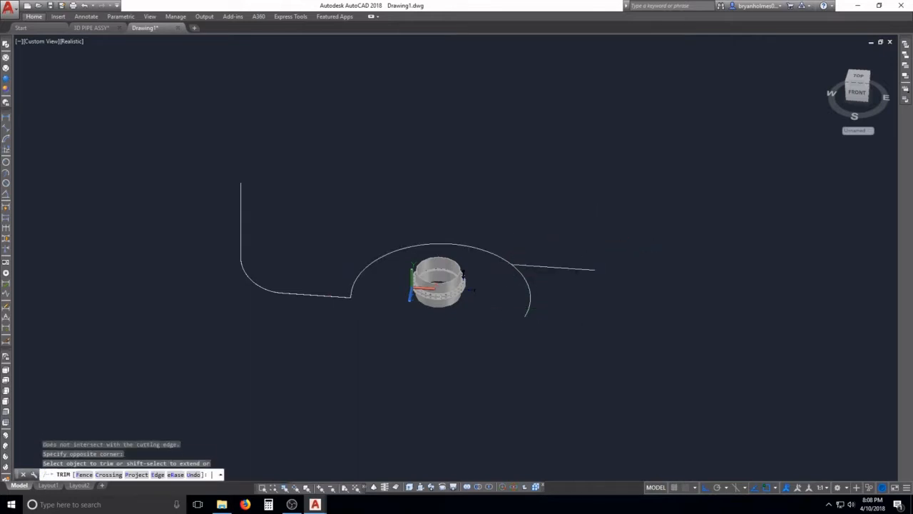
key(Escape)
key(Escape)
text(tr)
key(Return)
key(Return)
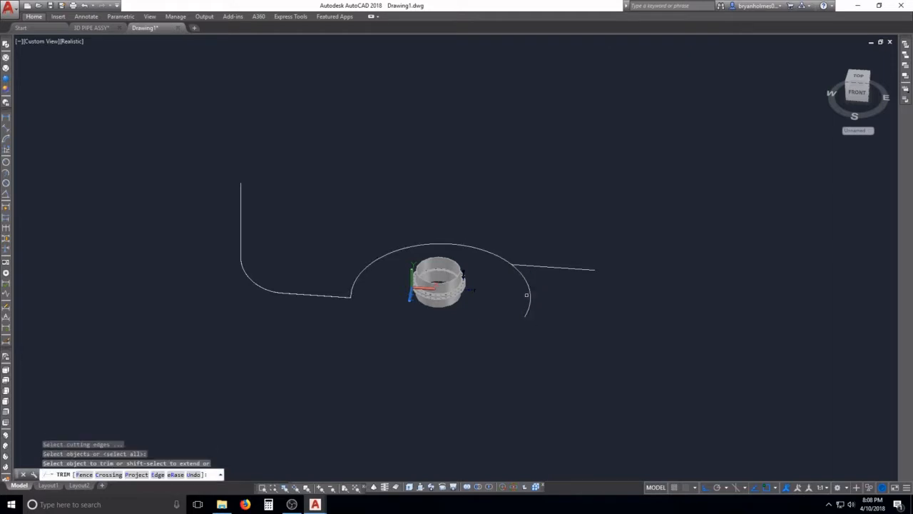
key(Escape)
click(529, 292)
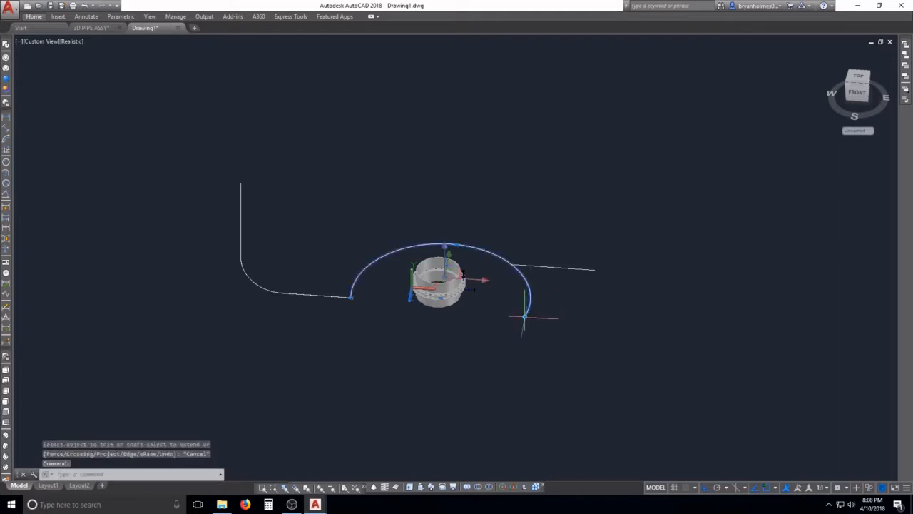
click(525, 316)
key(Escape)
key(Escape)
click(530, 299)
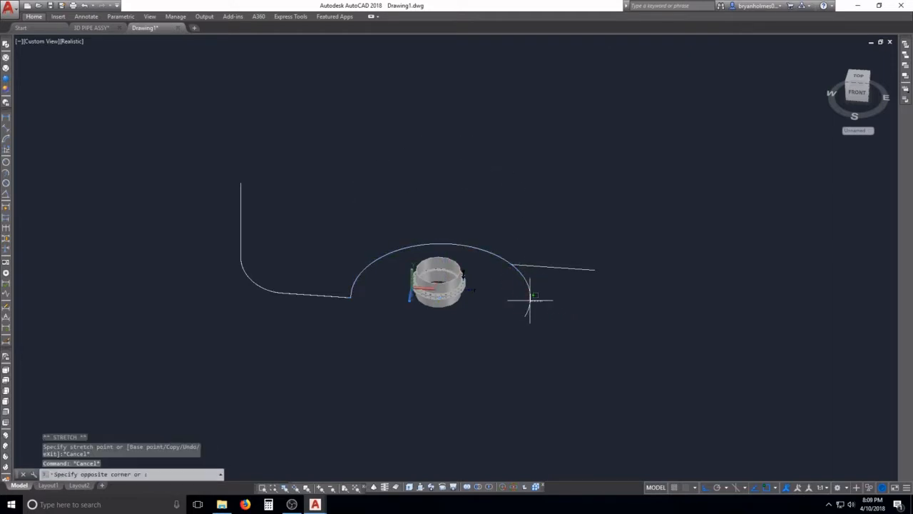
click(525, 312)
click(525, 316)
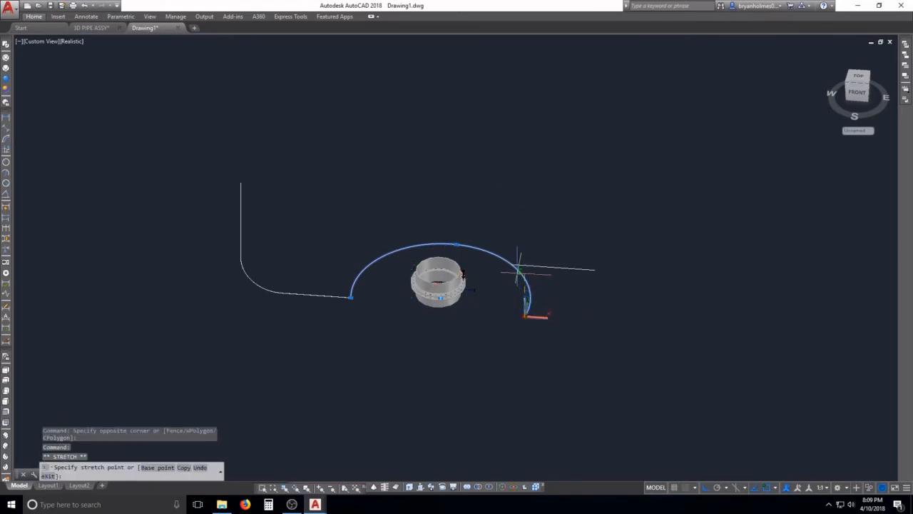
key(Escape)
key(Escape)
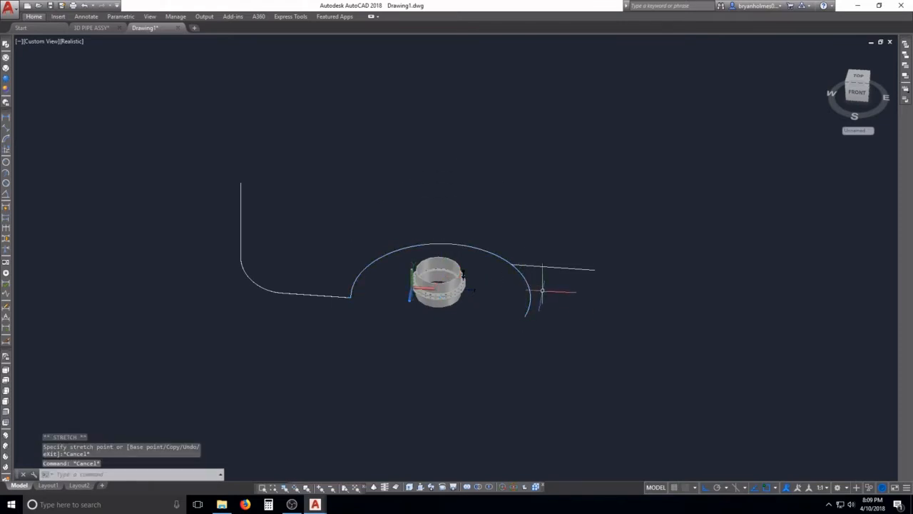
- Erase the straight line attached to the far side of the arc
scroll(535, 273, up, 3)
scroll(536, 273, down, 3)
text(e)
key(Return)
click(555, 280)
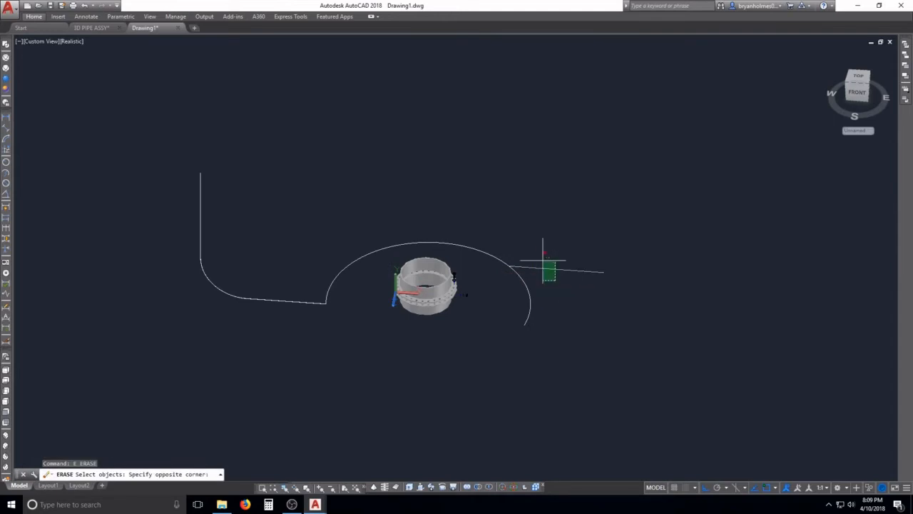
click(538, 255)
key(Escape)
key(Escape)
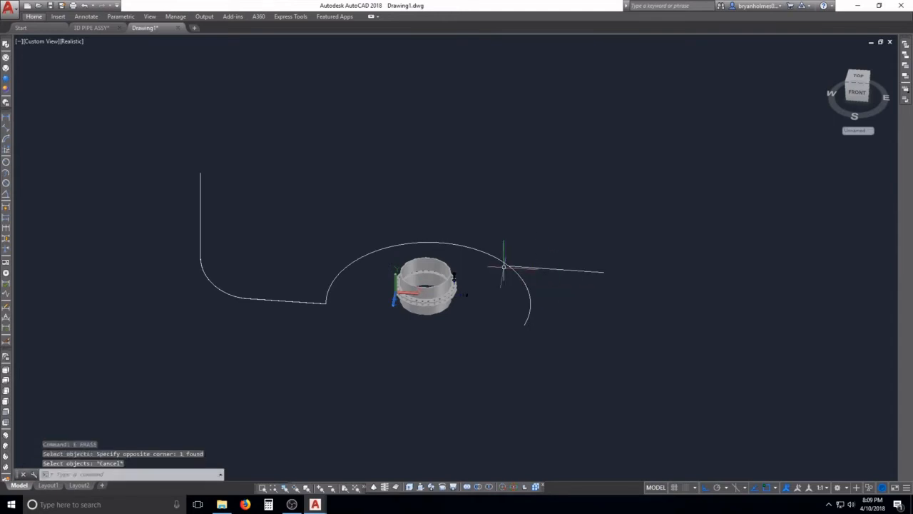
text(e)
key(Return)
click(651, 289)
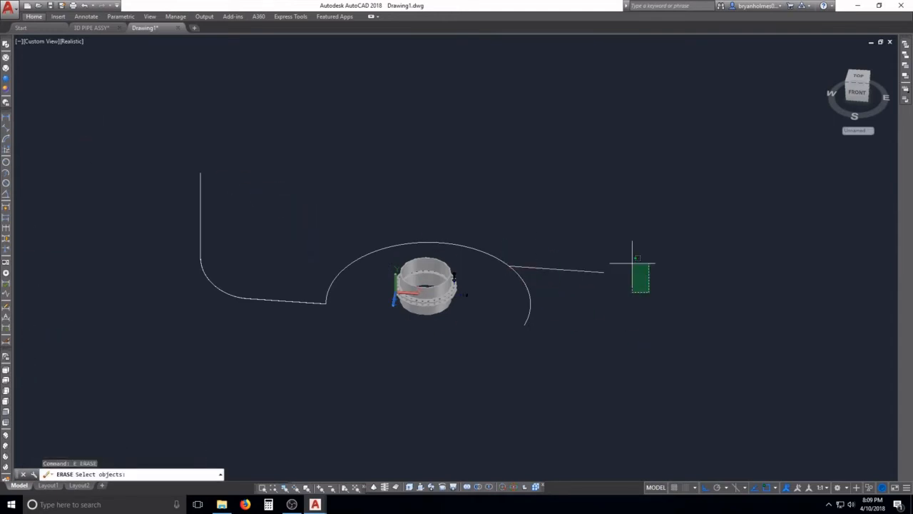
click(599, 259)
key(Return)
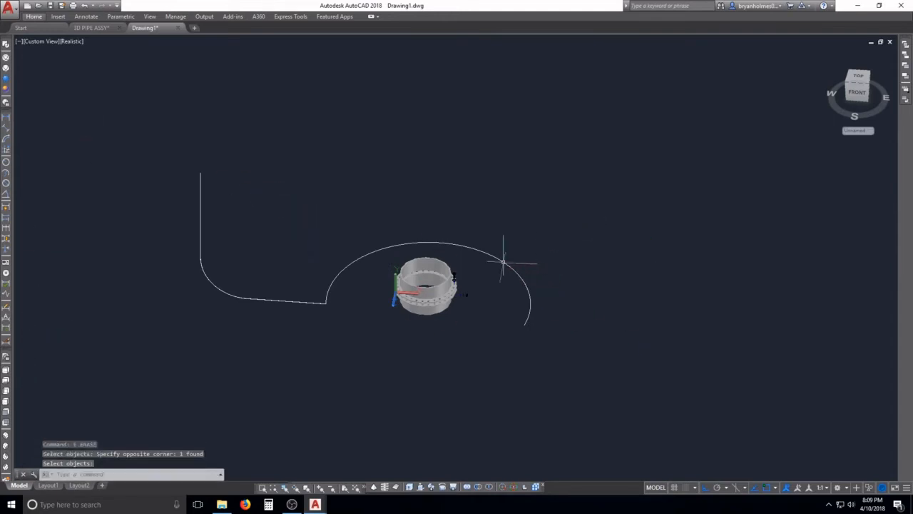
- Switch to the Top view and draw a horizontal helper line outward from a point on the arc's upper right side
click(5, 371)
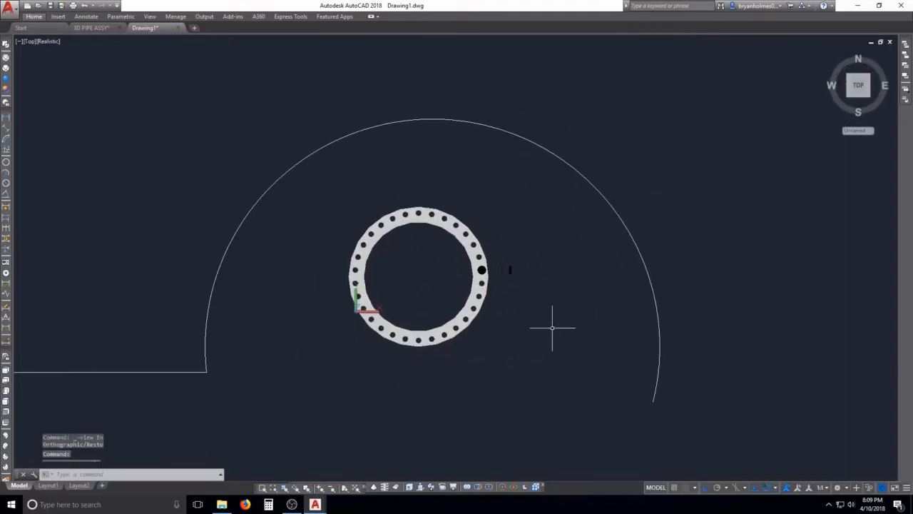
text(l)
key(Return)
click(618, 214)
click(800, 247)
key(Escape)
key(Escape)
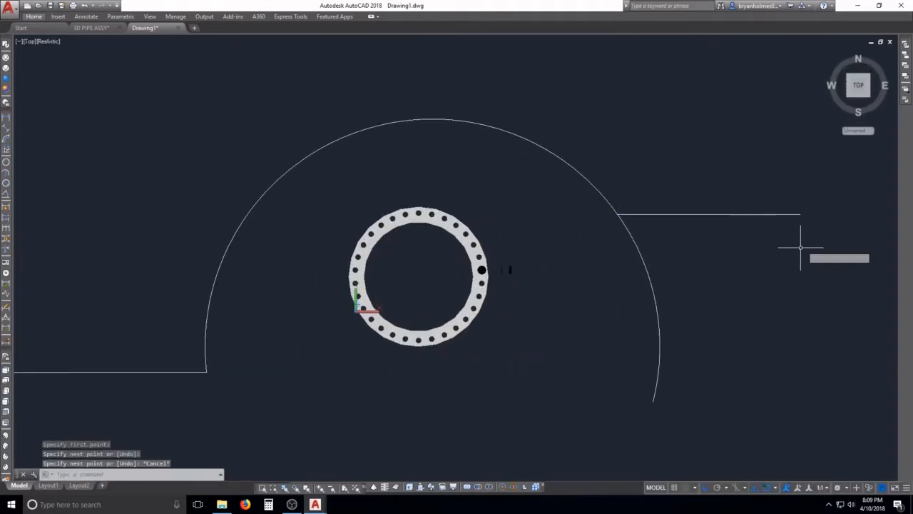
- Try to trim the part of the arc below the horizontal helper line
text(tr)
key(Return)
key(Return)
click(740, 273)
click(600, 326)
key(Escape)
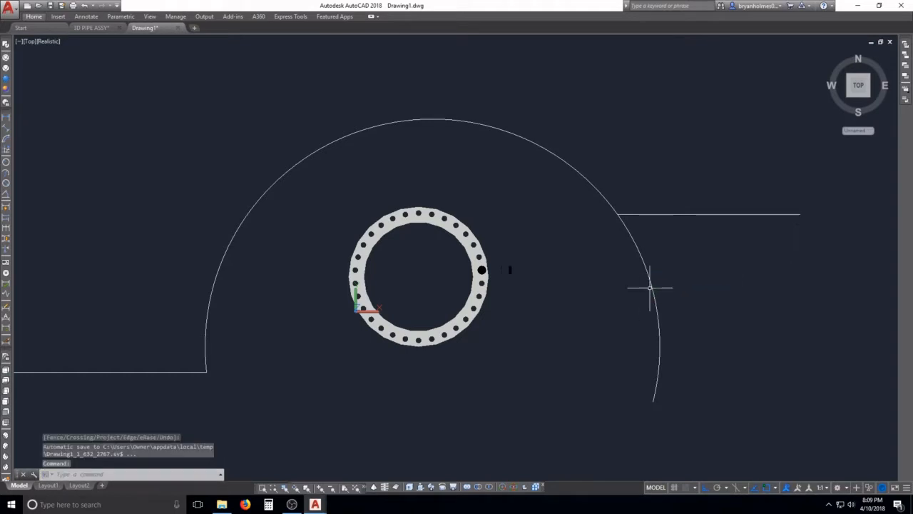
- Shorten the arc by stretching its lower right end point back to the start of the helper line
click(648, 288)
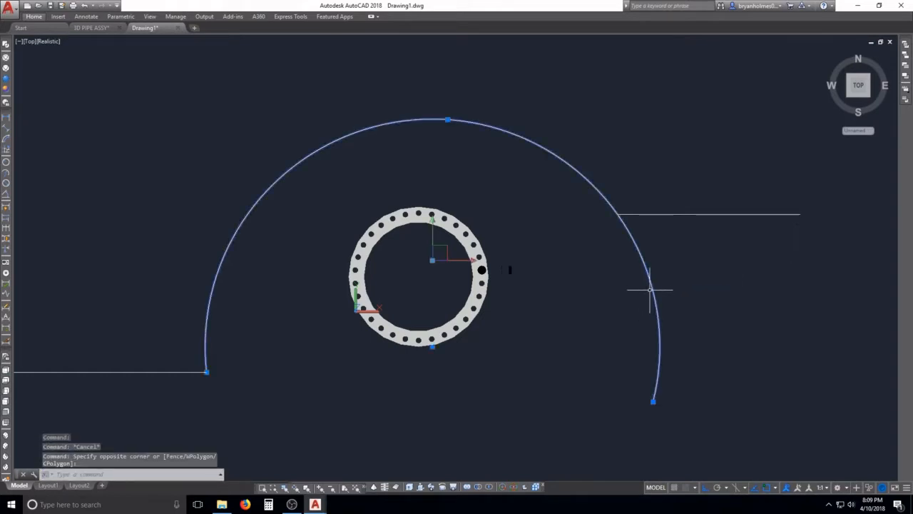
click(653, 401)
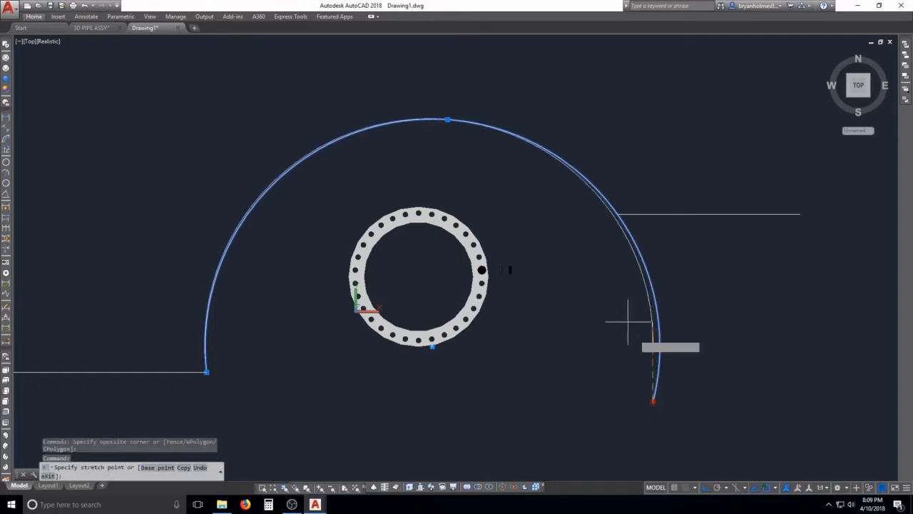
click(617, 213)
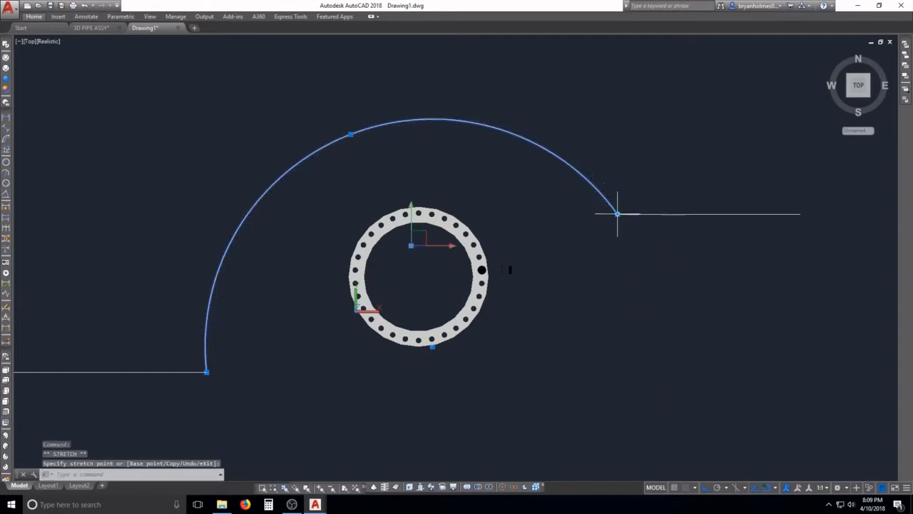
key(Escape)
- Erase the horizontal helper line at the arc's end
text(e)
key(Return)
click(690, 198)
click(681, 219)
scroll(544, 267, down, 2)
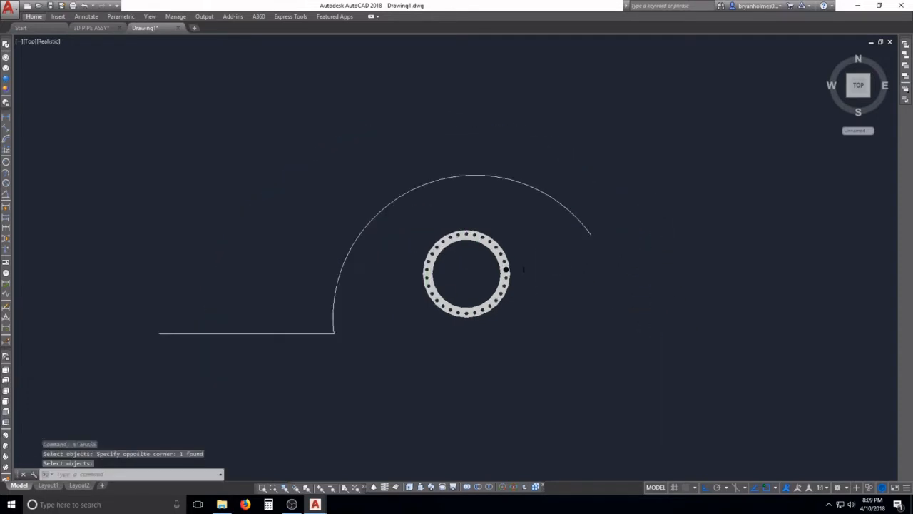
- Sweep the rounded L-shaped profile along the shortened arc in a tilted 3D view
shift+middle_drag(448, 321, 433, 190)
key(Return)
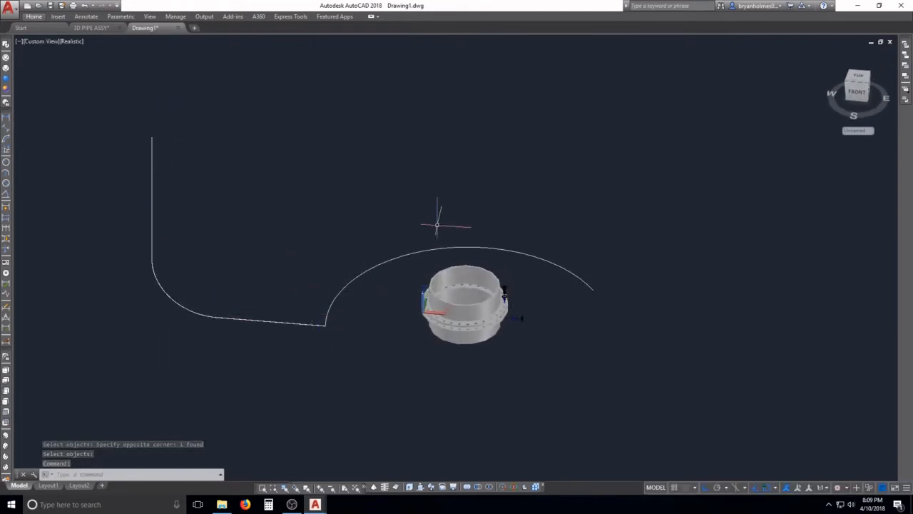
click(677, 315)
key(Escape)
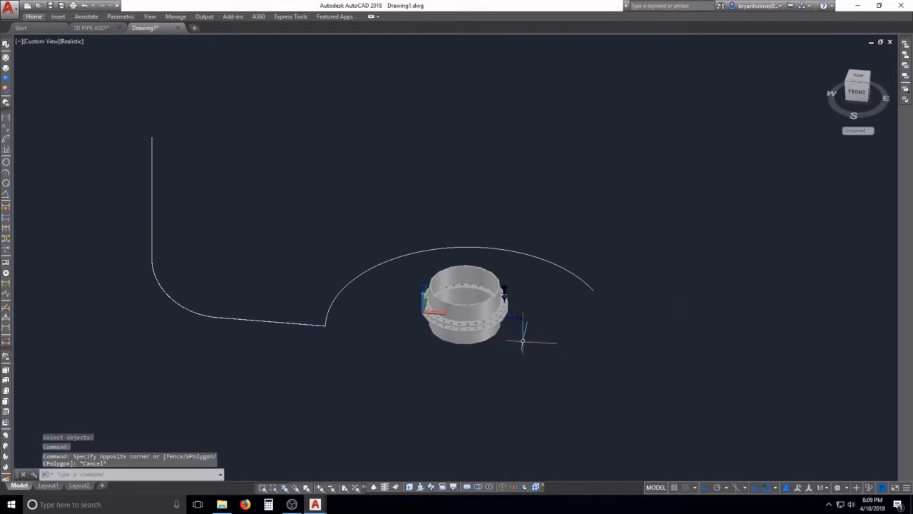
key(Escape)
text(SWEEP)
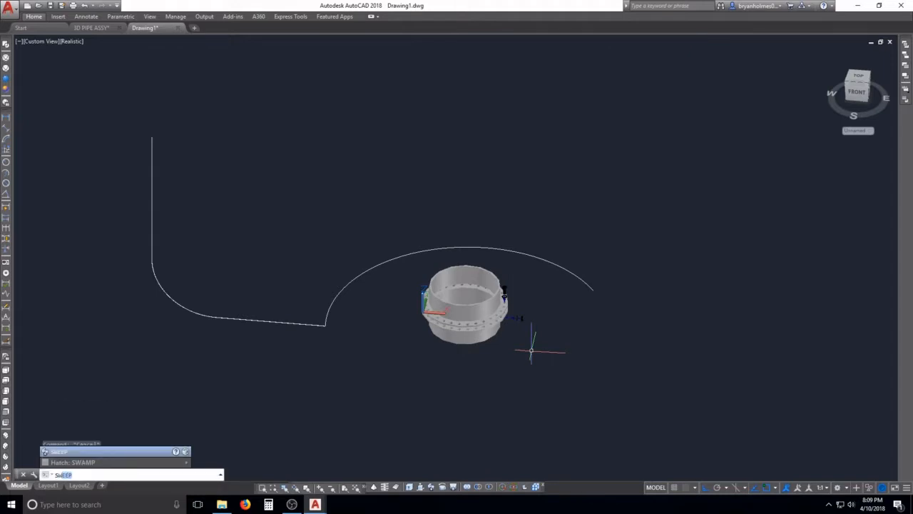
key(Return)
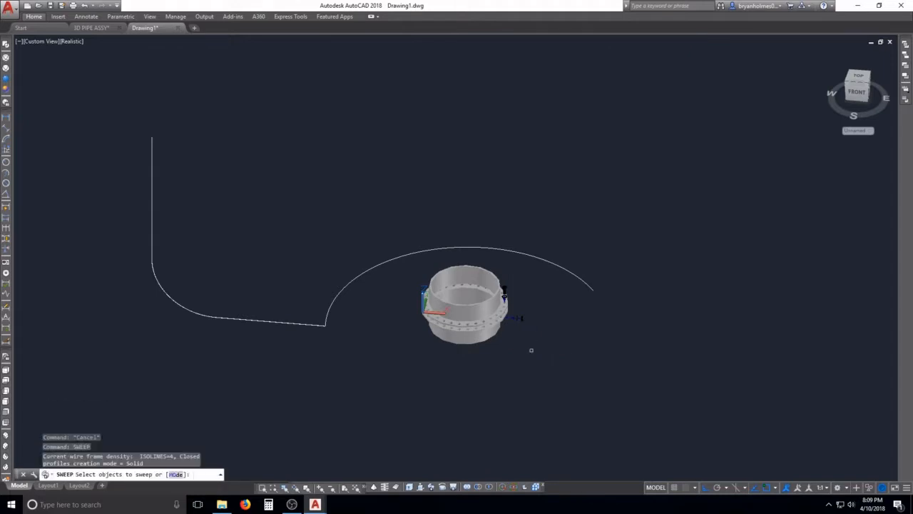
click(317, 324)
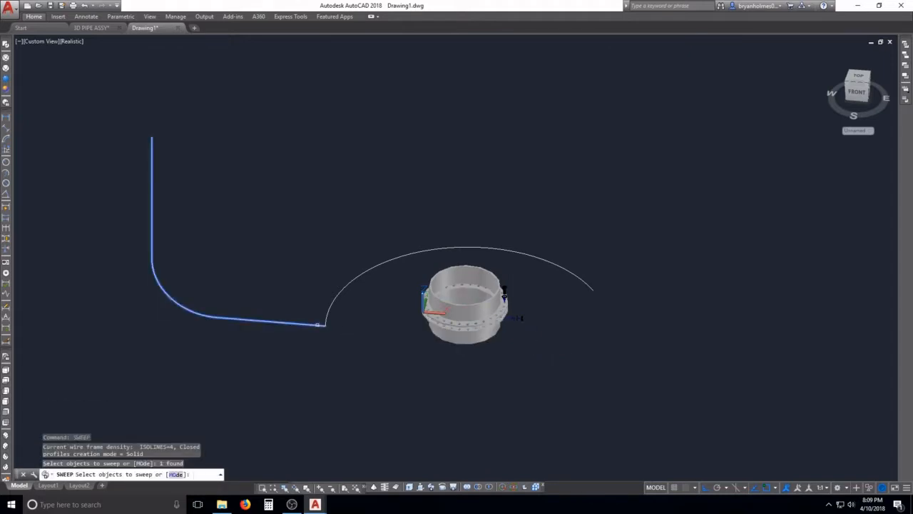
key(Return)
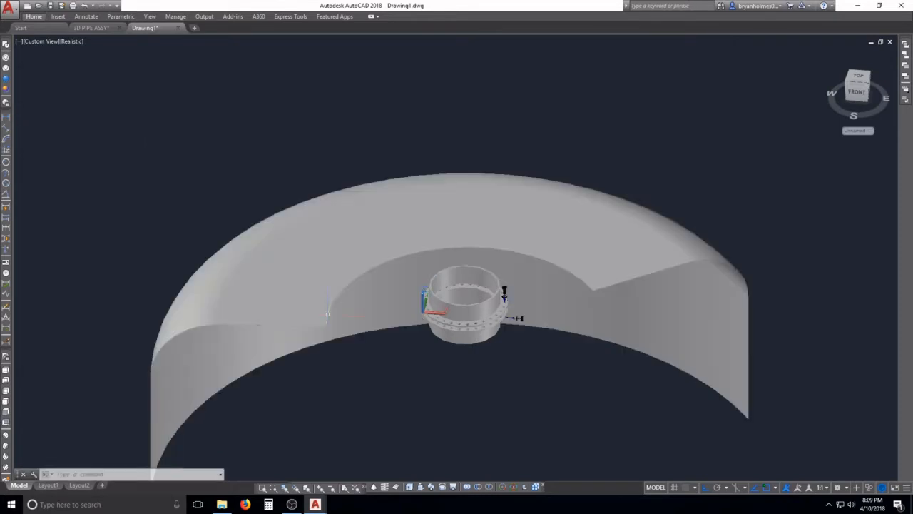
click(326, 315)
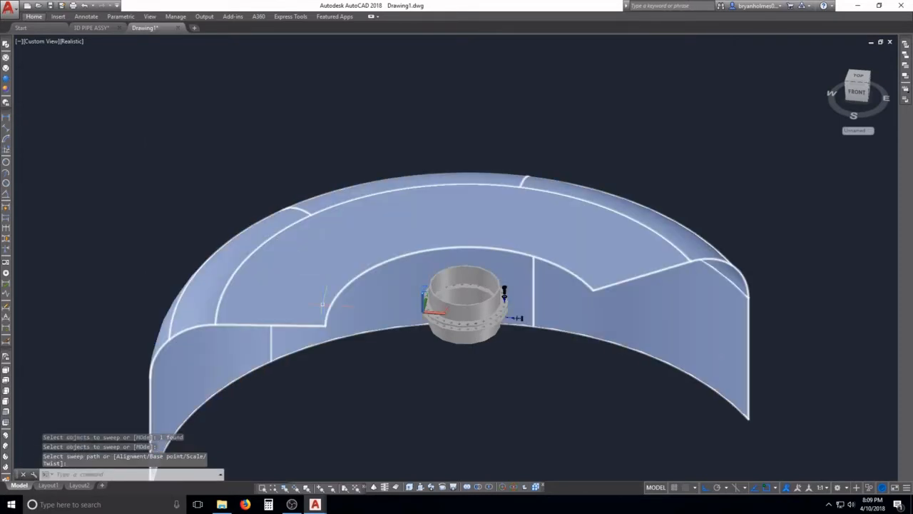
- Inspect the swept surface from a low front angle and from the Top view
shift+middle_drag(324, 298, 321, 256)
key(Escape)
click(293, 232)
key(Escape)
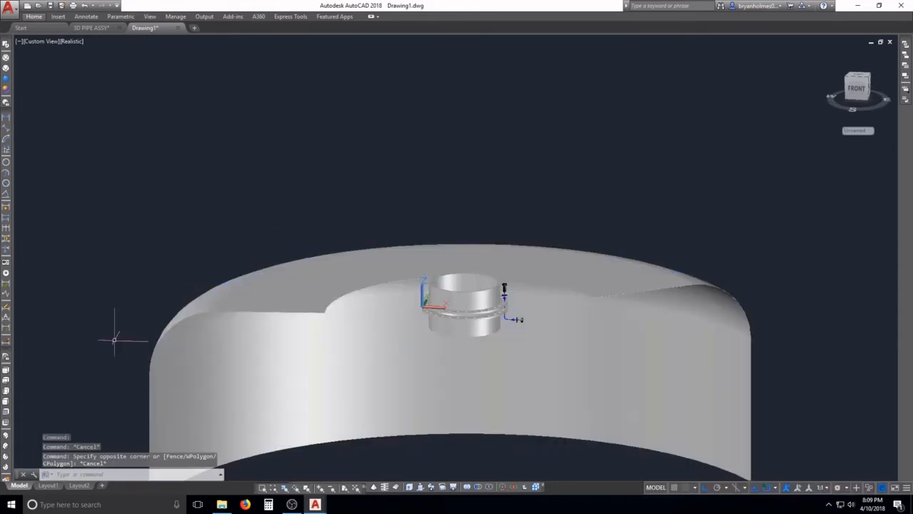
click(10, 371)
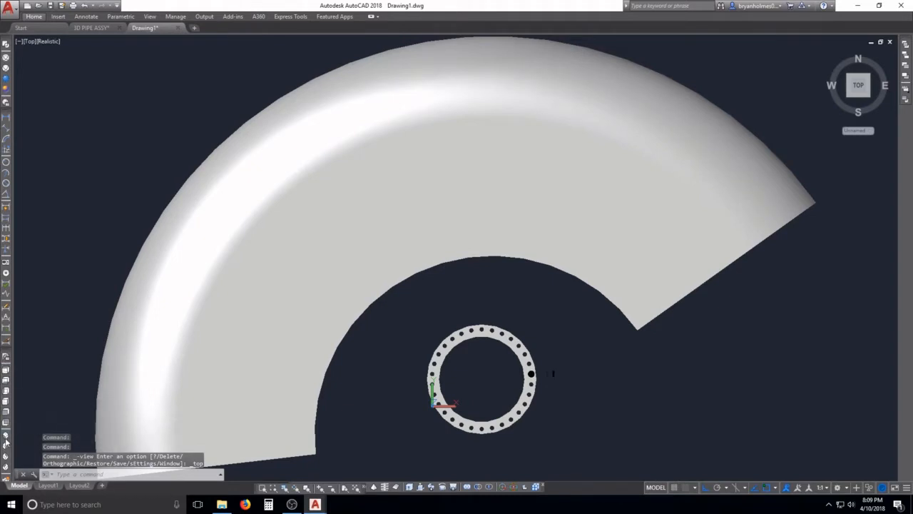
- Examine the swept surface around the flanged pipe from the SW Isometric view
click(6, 442)
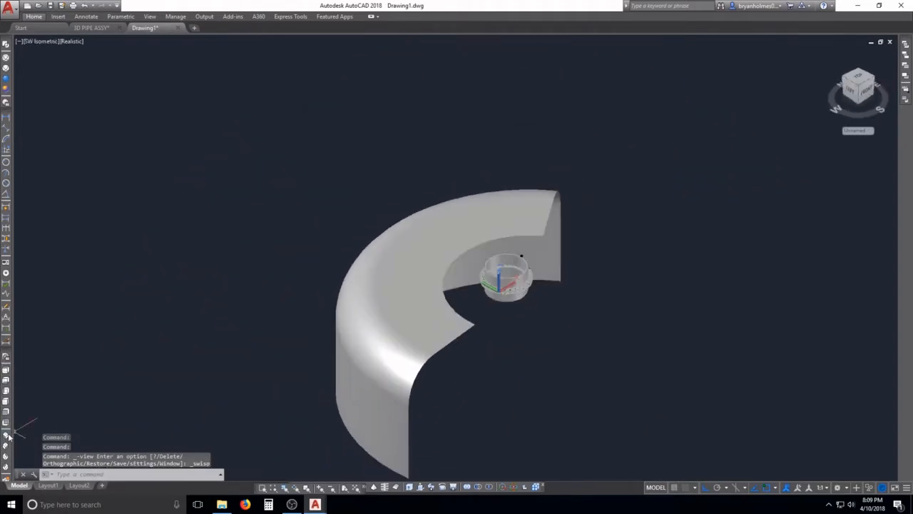
scroll(522, 256, up, 5)
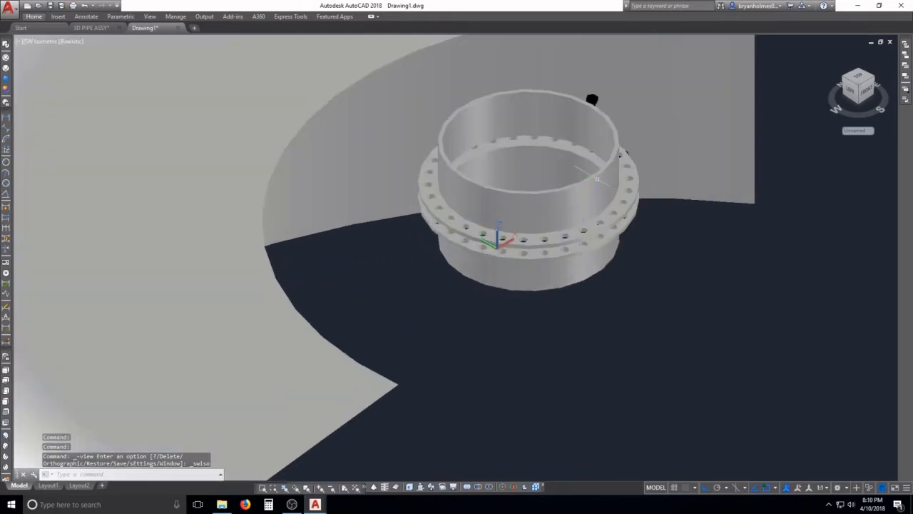
scroll(606, 132, down, 5)
key(Escape)
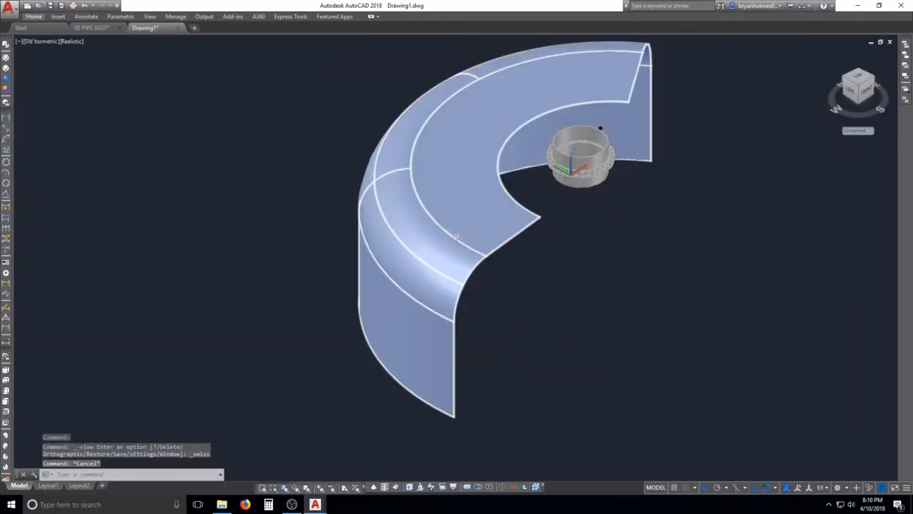
click(474, 243)
key(Escape)
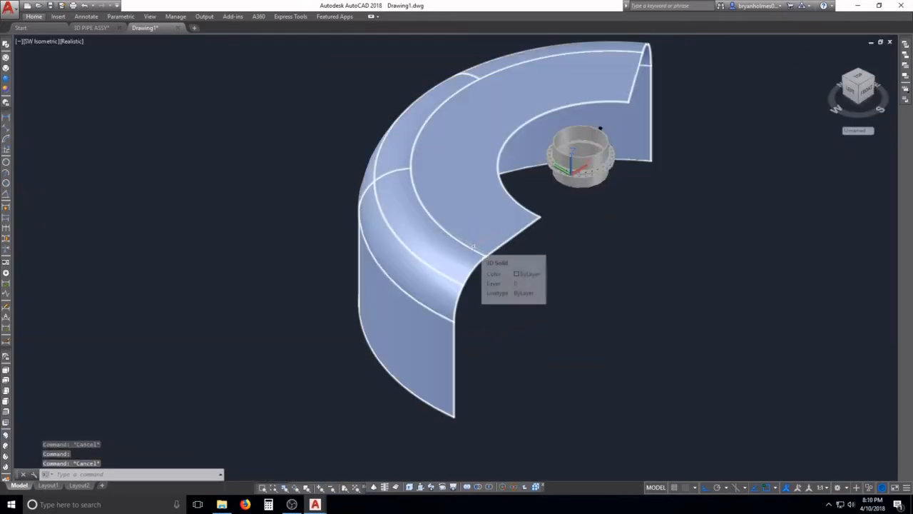
- Undo the recent view changes and the sweep, back to the separate L-shaped profile and arc
text(u)
key(Return)
key(Return)
key(Return)
key(Return)
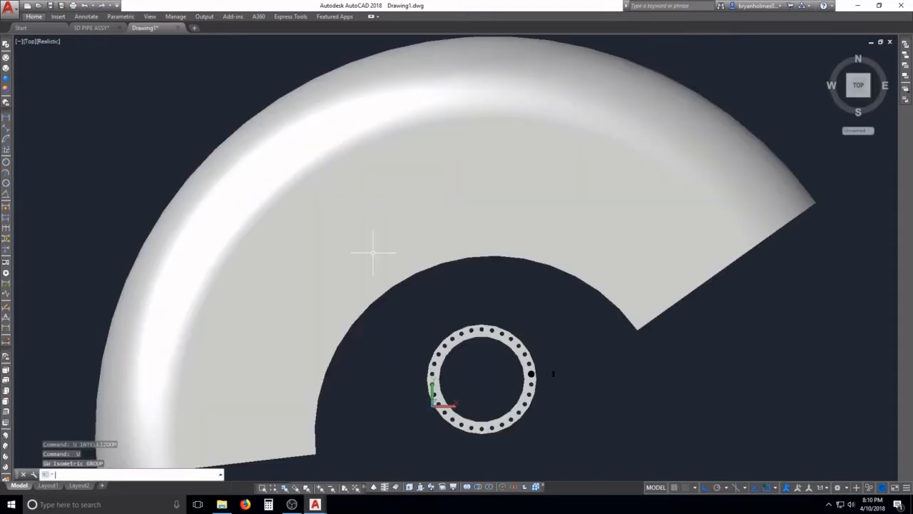
key(Return)
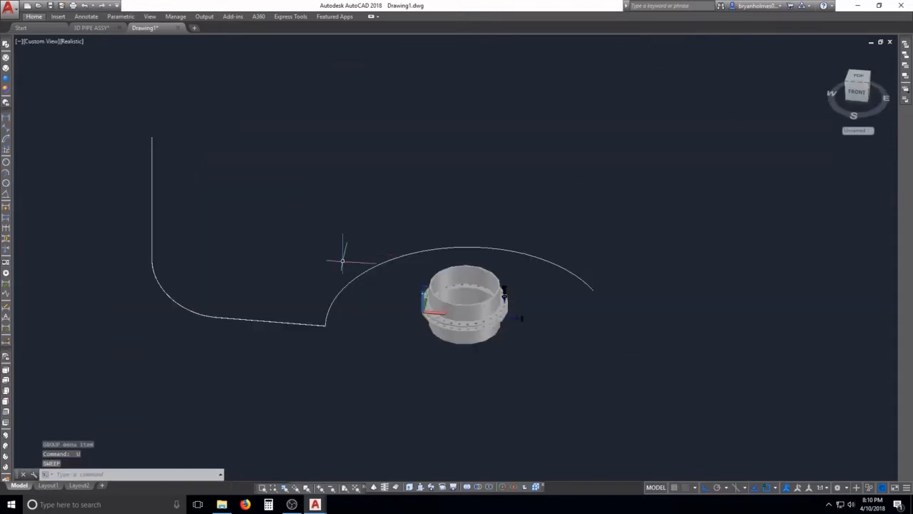
- Sweep the rounded L-shaped profile along the arc again from a front-right viewing angle
shift+middle_drag(369, 215, 282, 246)
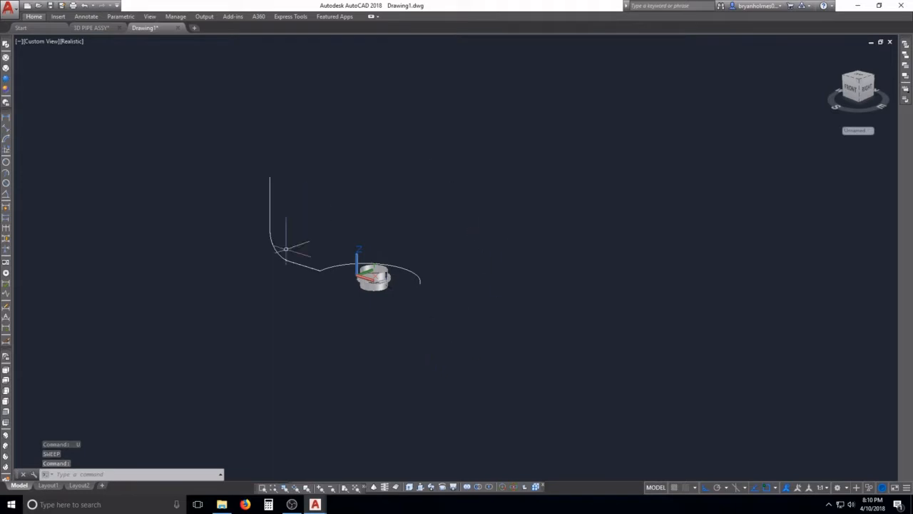
key(Escape)
key(Escape)
text(sweep)
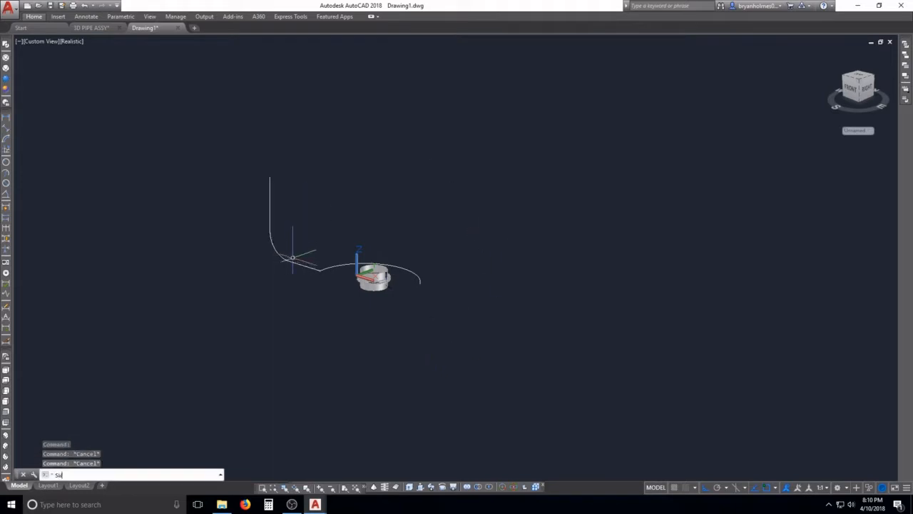
key(Return)
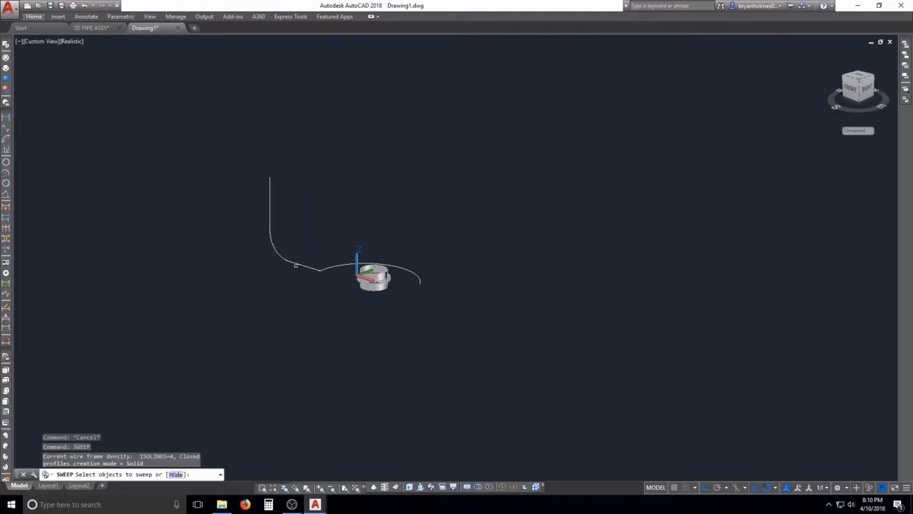
click(297, 264)
key(Return)
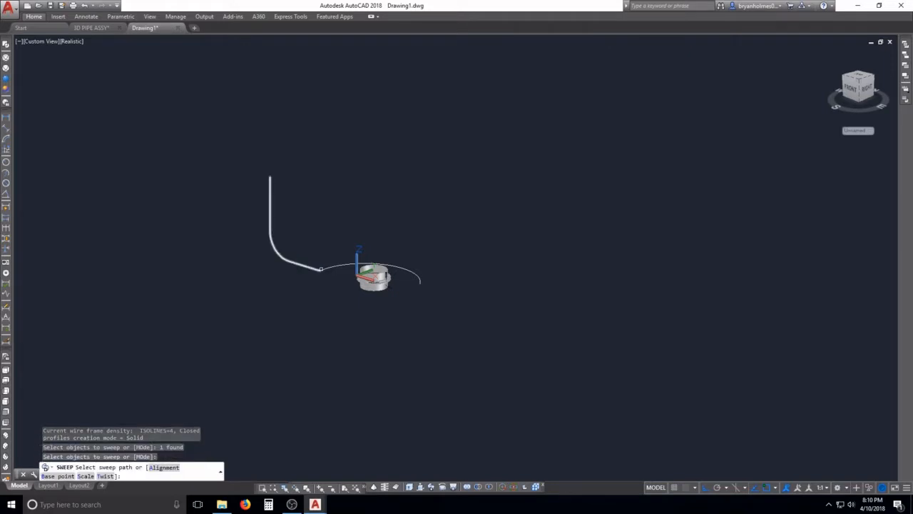
click(322, 269)
click(366, 351)
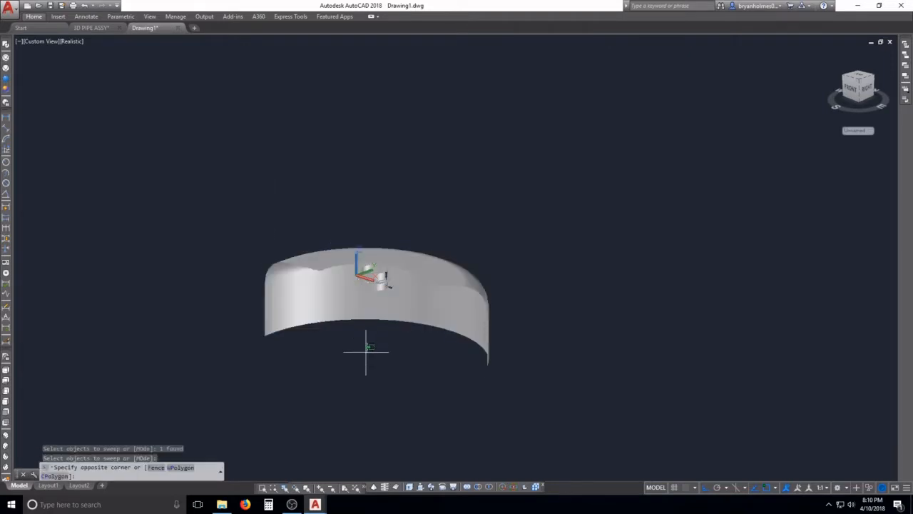
click(350, 373)
key(Escape)
key(Escape)
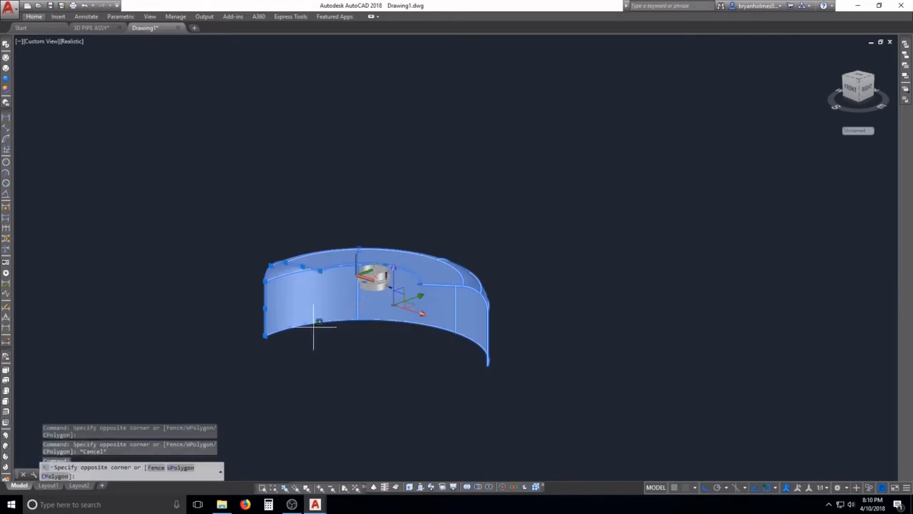
scroll(347, 314, up, 3)
key(Escape)
key(Escape)
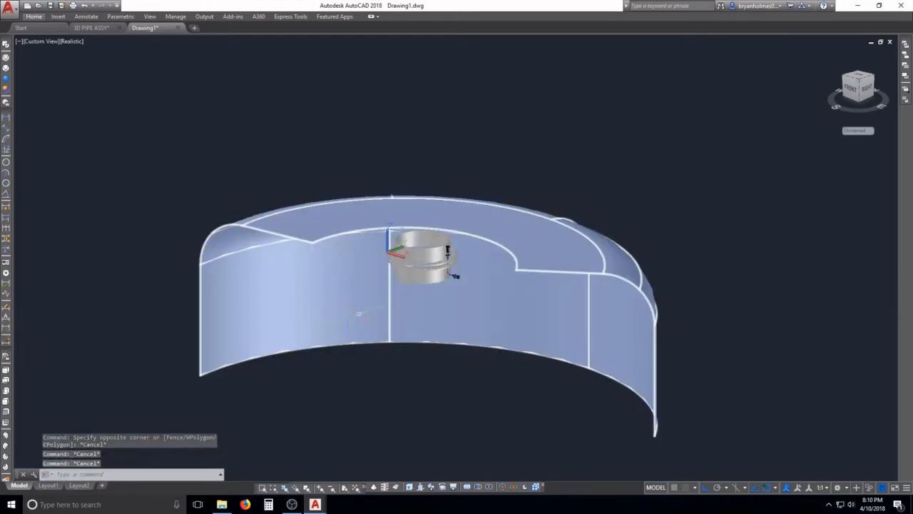
text(3d)
key(Return)
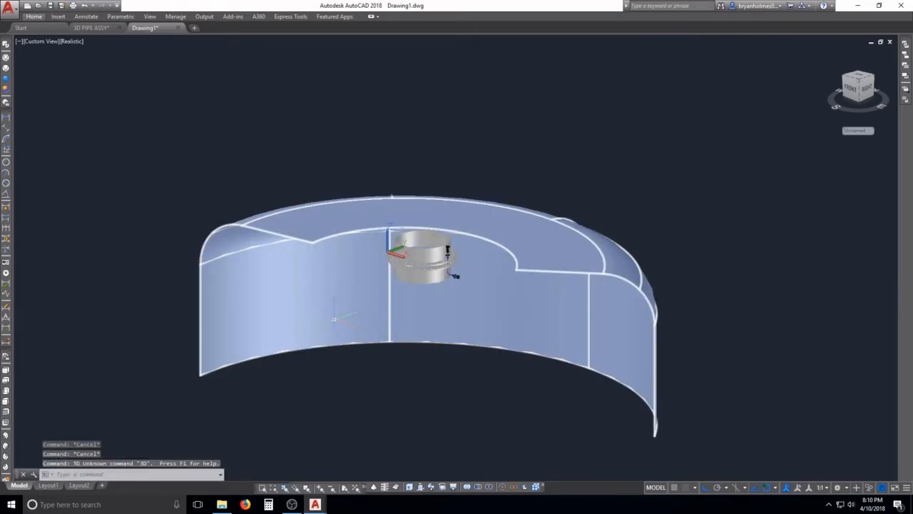
key(Escape)
key(Escape)
click(361, 382)
key(Escape)
key(Escape)
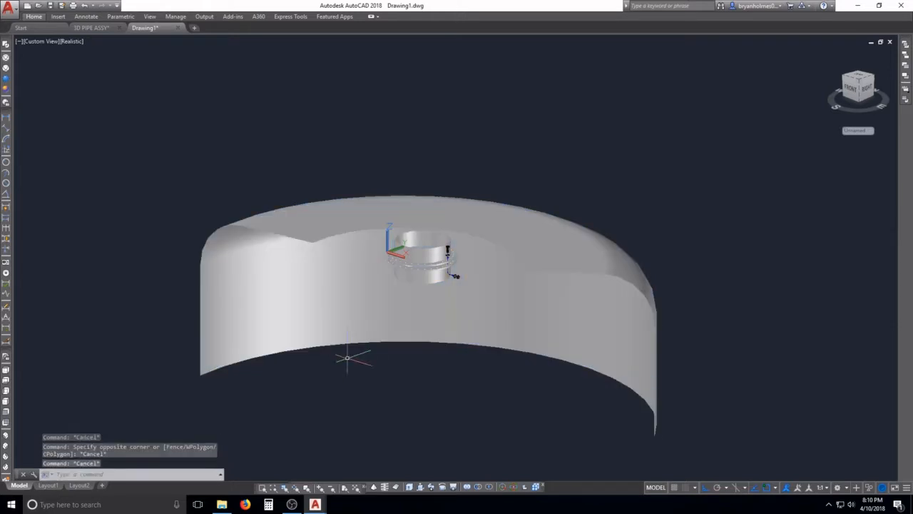
- Turn the swept shape upside down with 3D Rotate about its centre, so its flat part lies below the pipe
text(3DR)
key(Return)
click(347, 357)
click(346, 321)
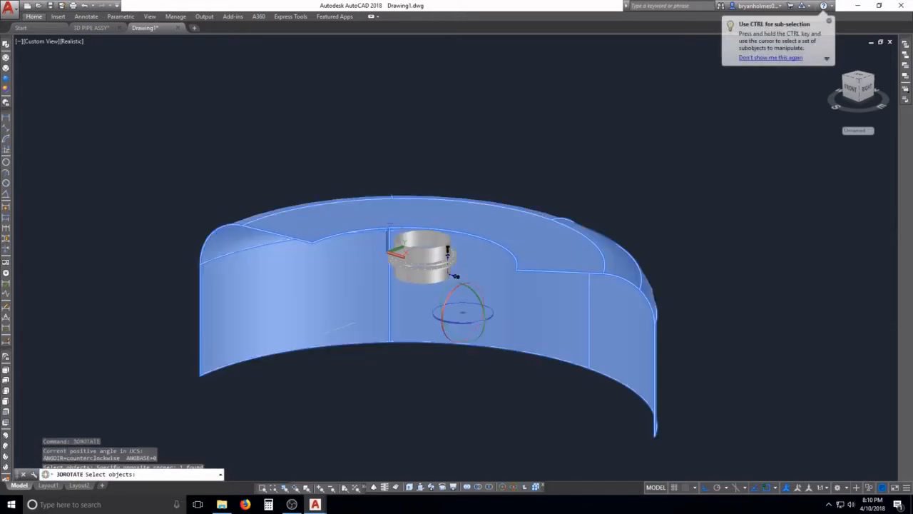
key(Return)
click(462, 311)
click(477, 295)
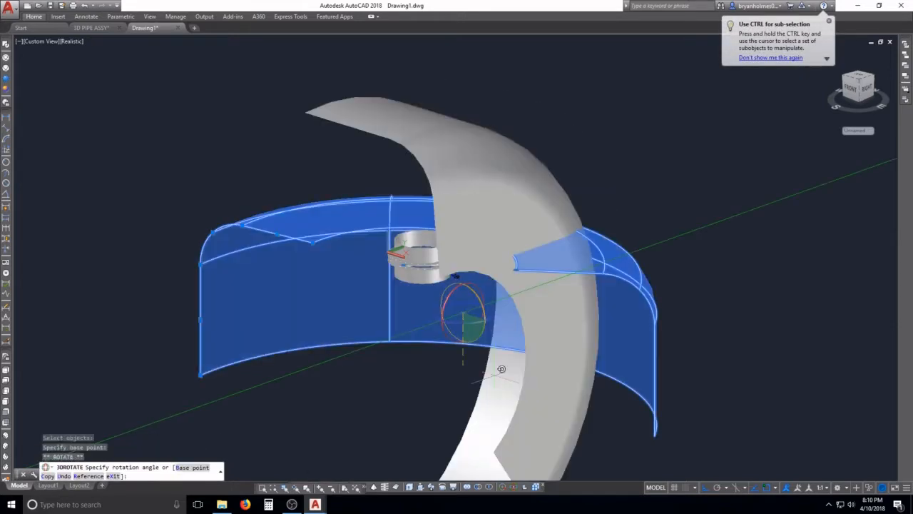
key(Escape)
- Frame the flanged pipe and bolt in a close-up against the swept backdrop and open the Materials Browser
scroll(363, 324, down, 2)
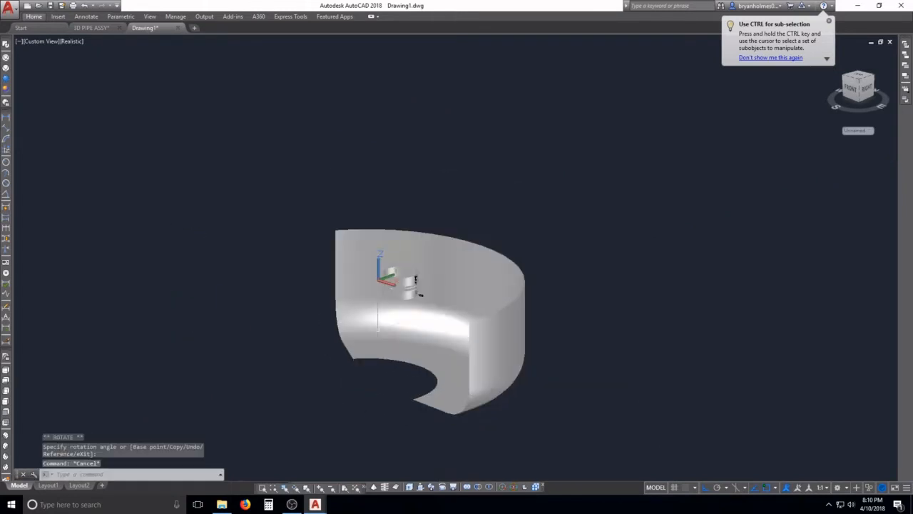
shift+middle_drag(408, 327, 458, 363)
scroll(457, 362, down, 2)
scroll(437, 324, up, 3)
scroll(437, 323, up, 5)
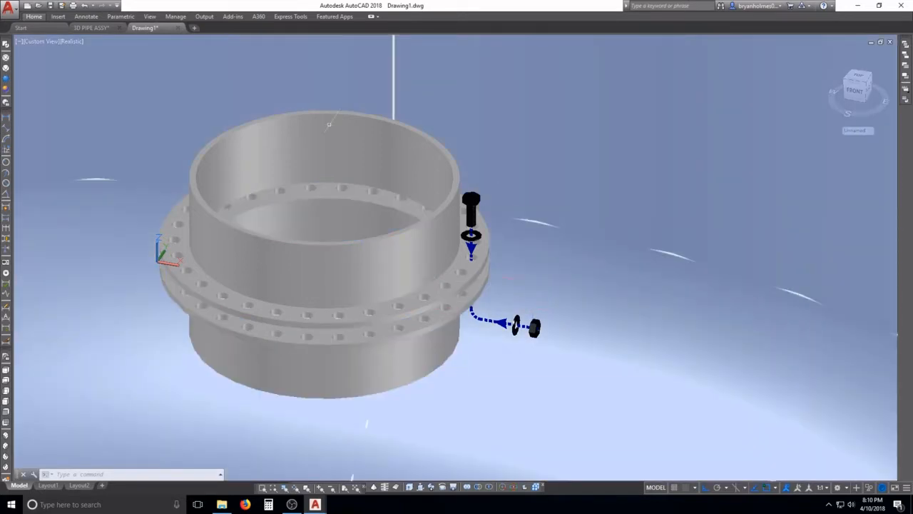
key(Escape)
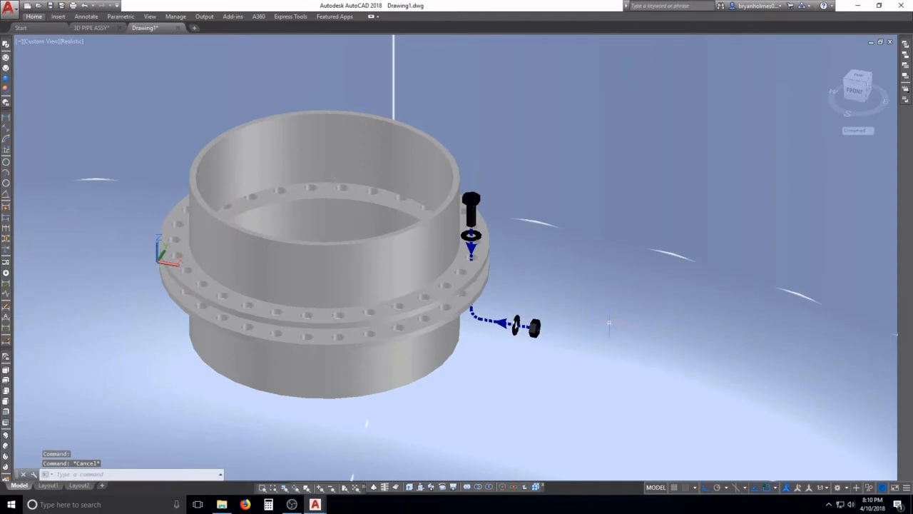
key(Escape)
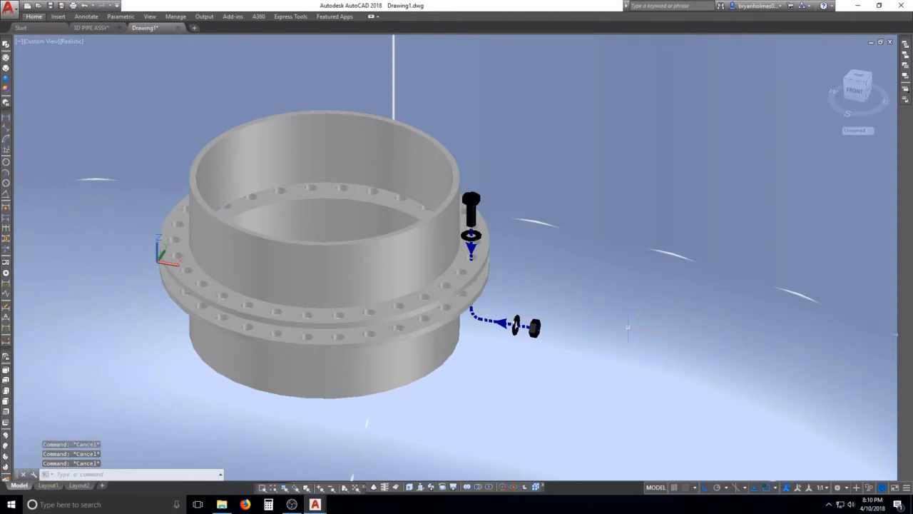
text(m)
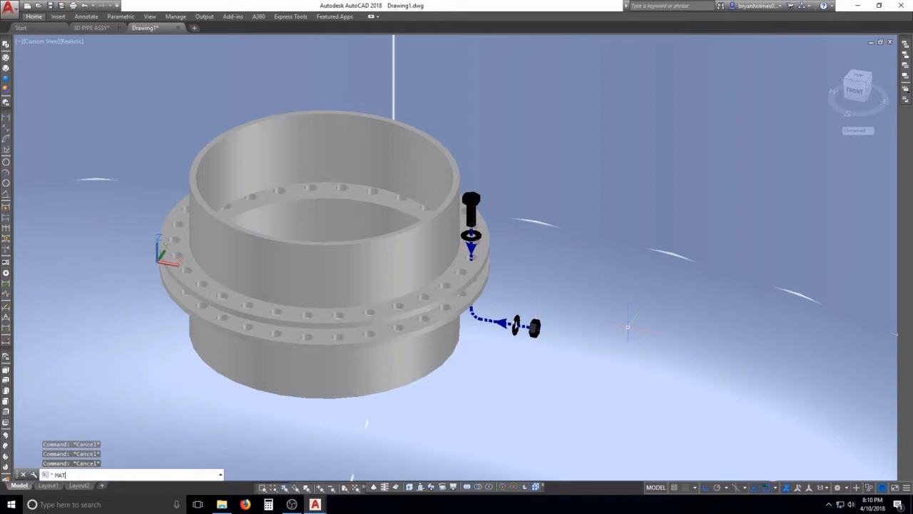
text(aterials)
key(Return)
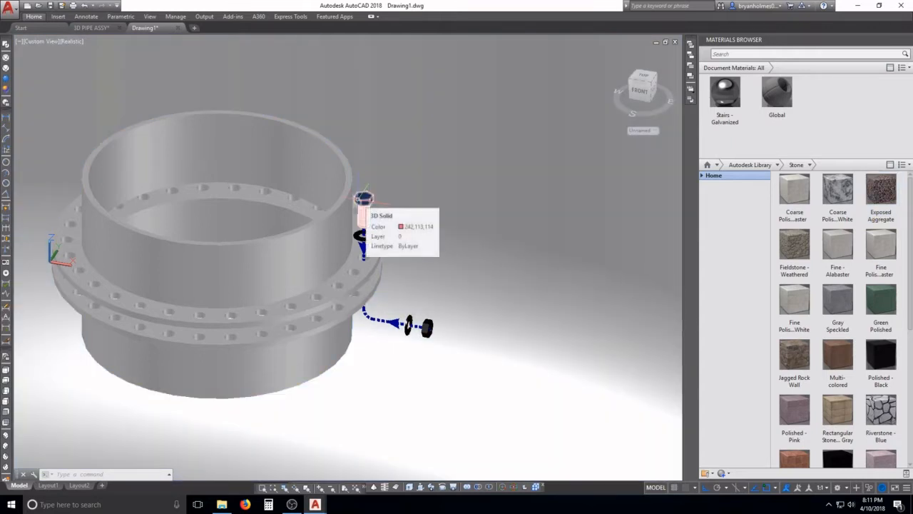
- Apply the Stairs - Galvanized document material to the bolt above the flange
click(362, 198)
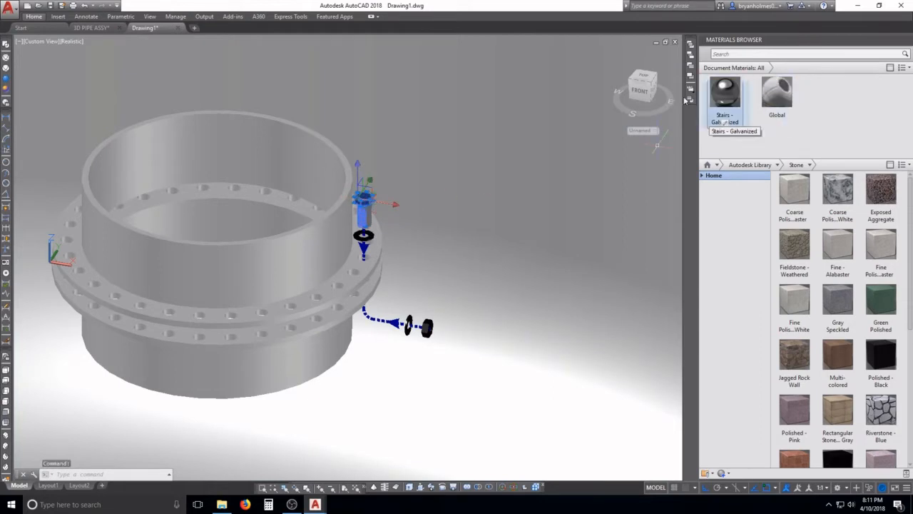
click(726, 98)
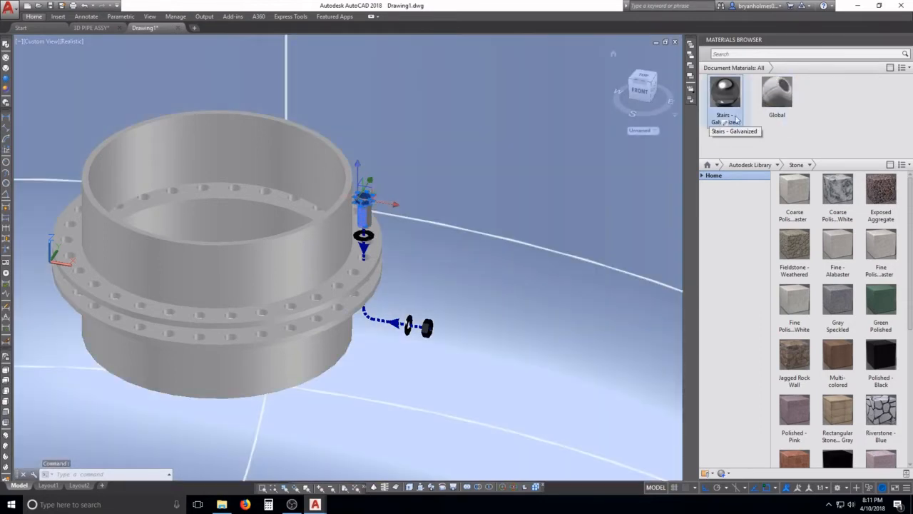
key(Escape)
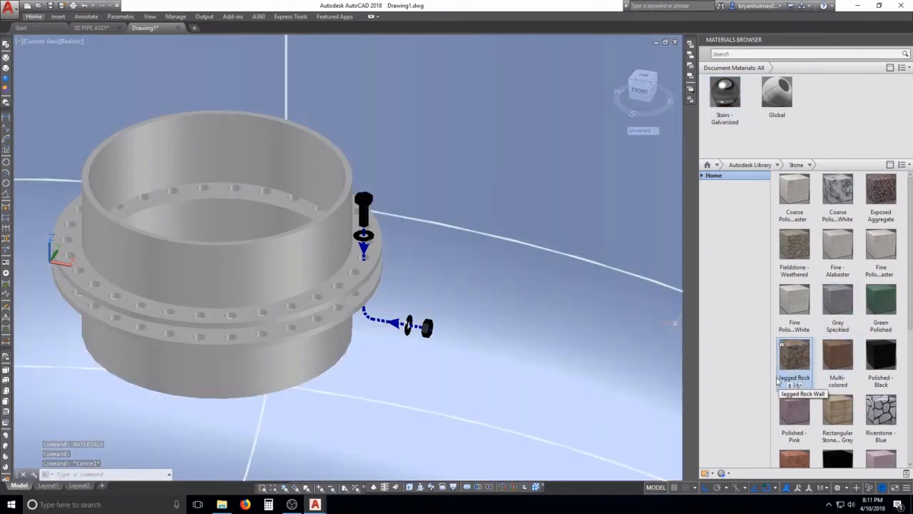
- Look through the Stone materials and search the material library for SAND
scroll(780, 371, down, 5)
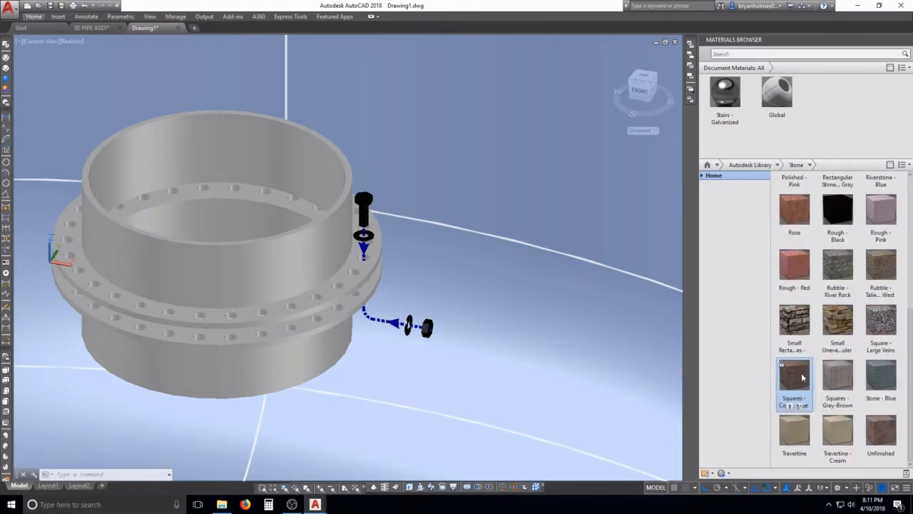
scroll(813, 378, up, 5)
scroll(822, 373, down, 5)
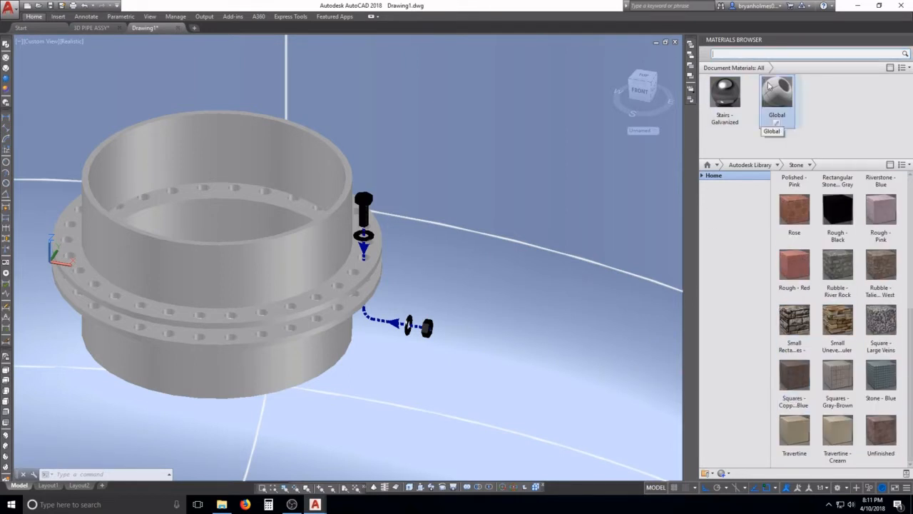
text(ND)
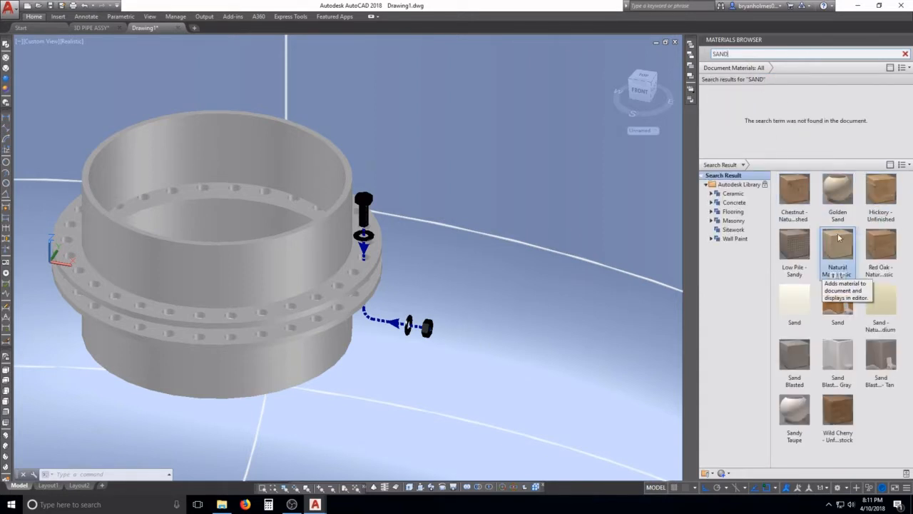
- Try the Golden Sand and Wild Cherry unfinished materials on the swept backdrop
drag(839, 187, 598, 166)
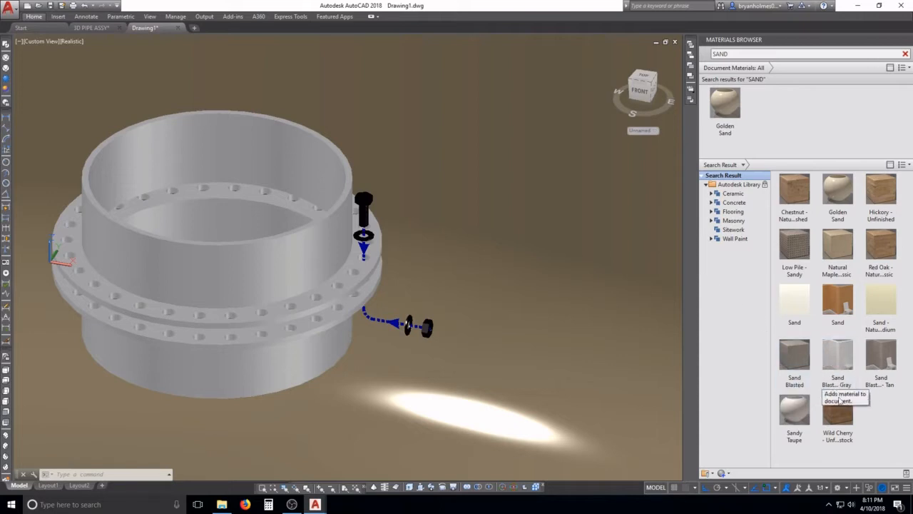
drag(838, 416, 589, 262)
scroll(569, 253, down, 7)
scroll(552, 265, up, 9)
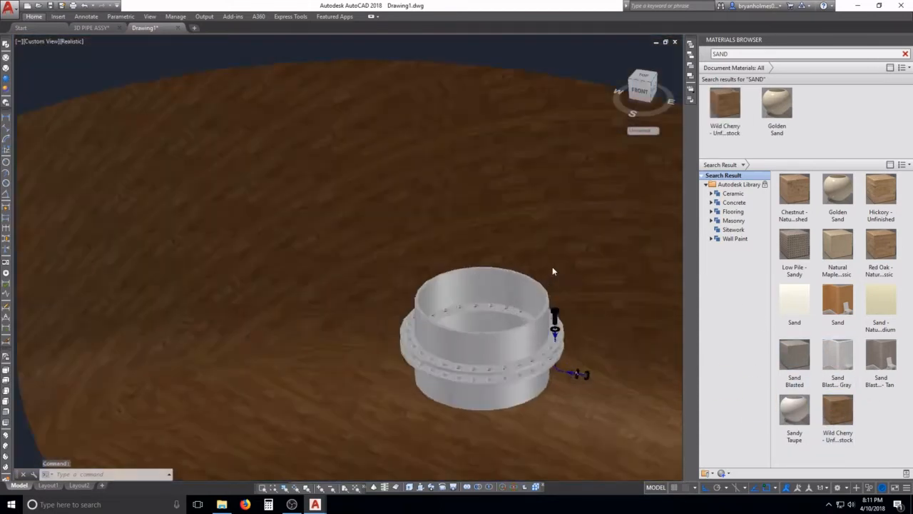
middle_drag(555, 333, 477, 206)
scroll(493, 207, up, 3)
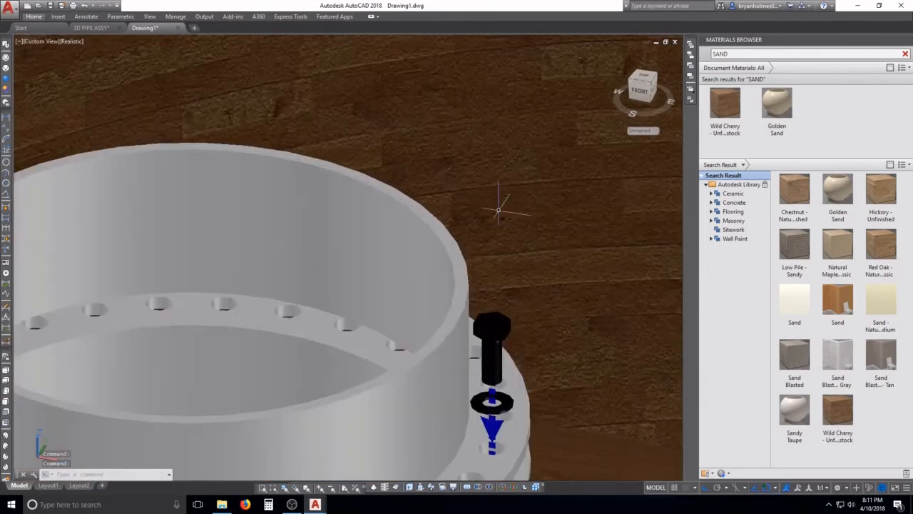
- Apply the Sand Blasted material to the swept backdrop behind the flanged pipe
drag(809, 370, 561, 246)
scroll(564, 249, down, 4)
scroll(571, 286, up, 6)
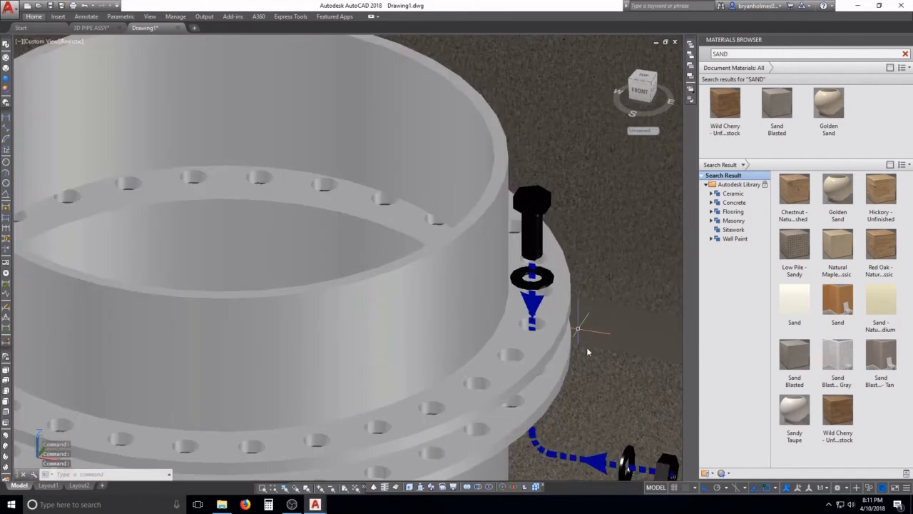
- Render the close-up view of the flanged pipe and bolt against the backdrop
key(Escape)
text(rr)
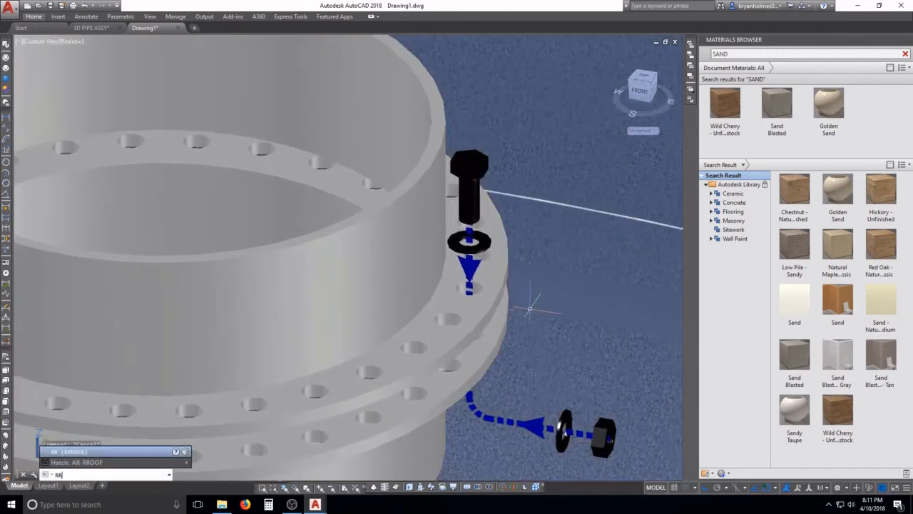
key(Return)
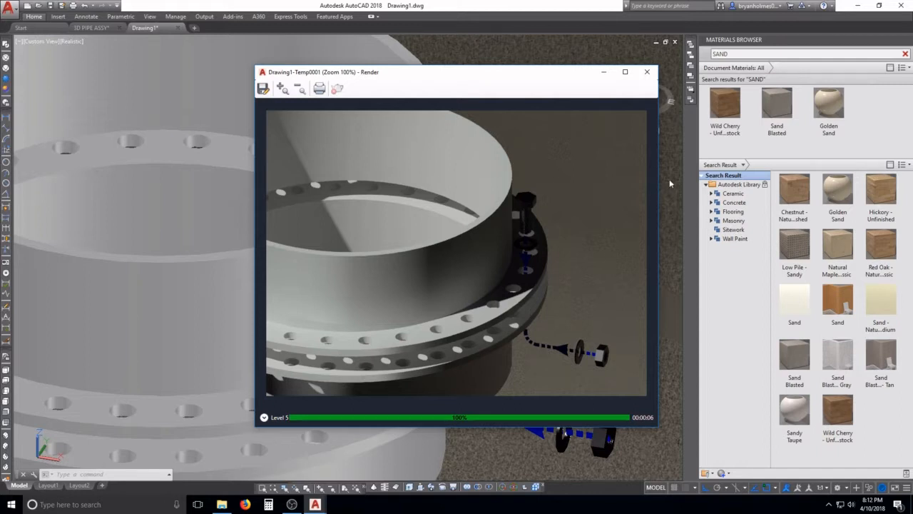
- Close the finished render, render the same close-up of the flanged pipe again and close that render too
click(647, 71)
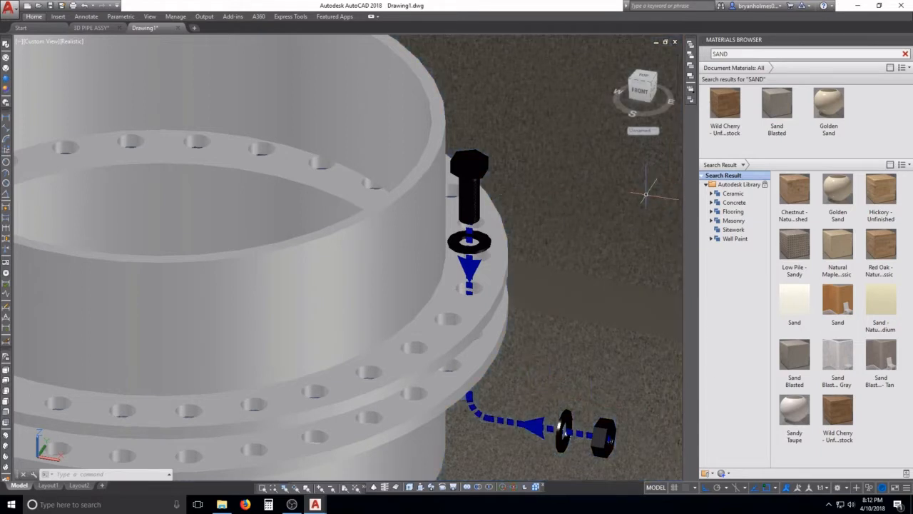
key(Escape)
key(Escape)
key(Escape)
text(rr)
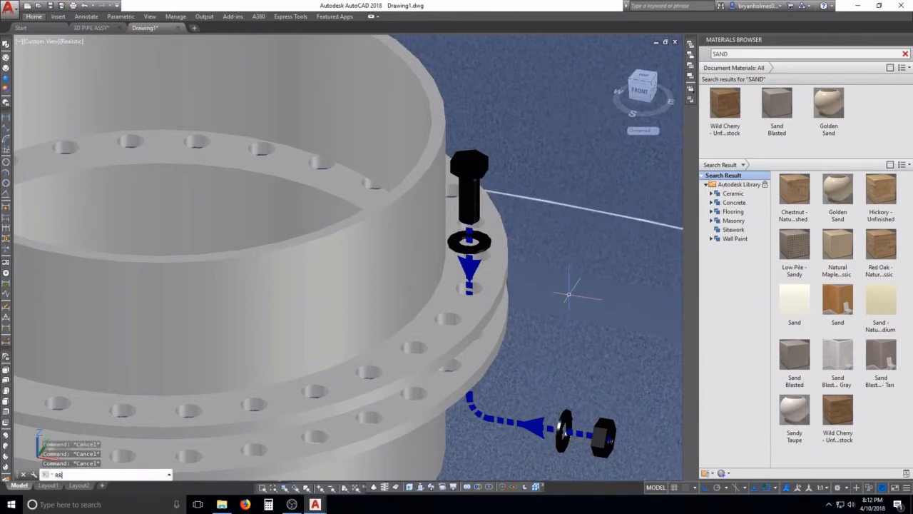
key(Return)
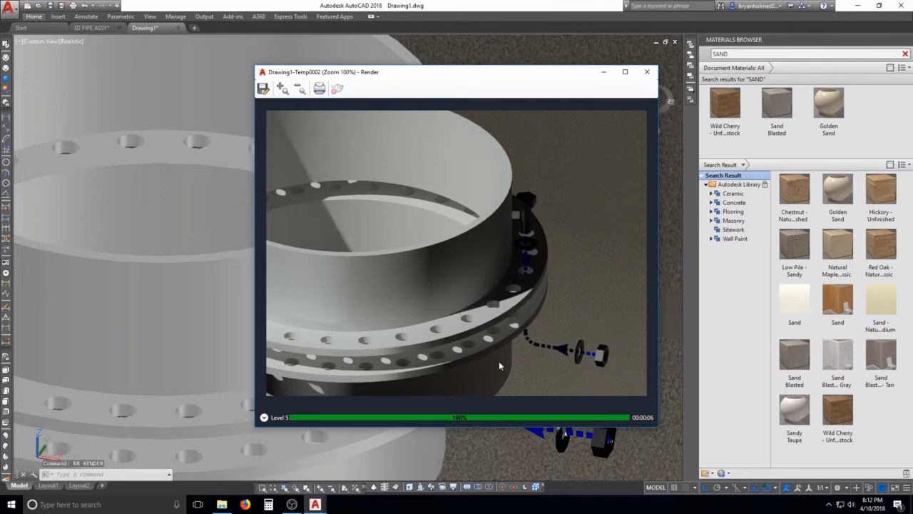
click(647, 72)
- Examine the flanged pipe and its swept backdrop from several distances and angles, ending on a raised front view
scroll(544, 182, down, 12)
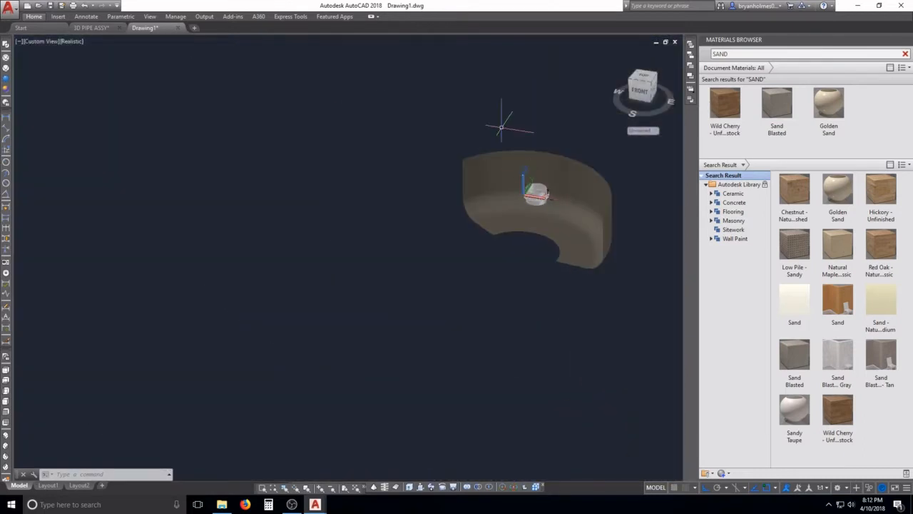
scroll(540, 181, up, 2)
scroll(548, 197, up, 8)
scroll(539, 253, down, 2)
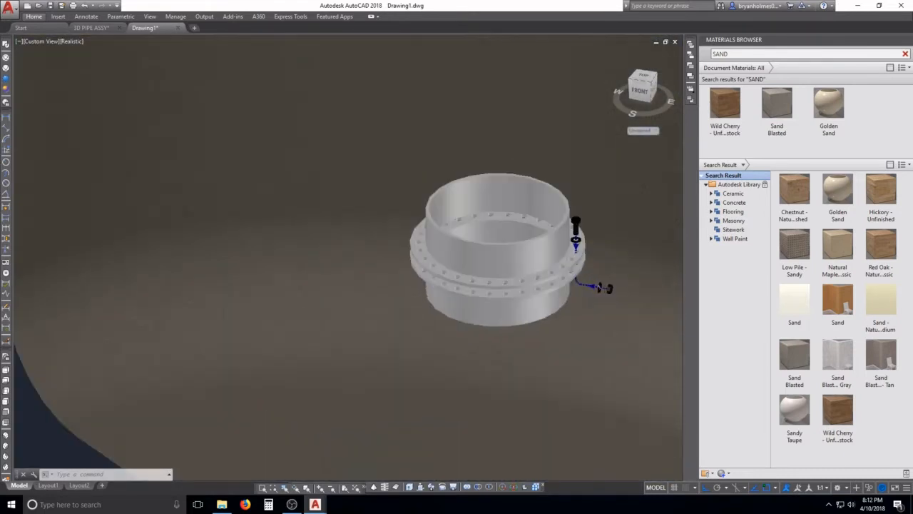
scroll(539, 252, up, 2)
shift+middle_drag(540, 253, 566, 280)
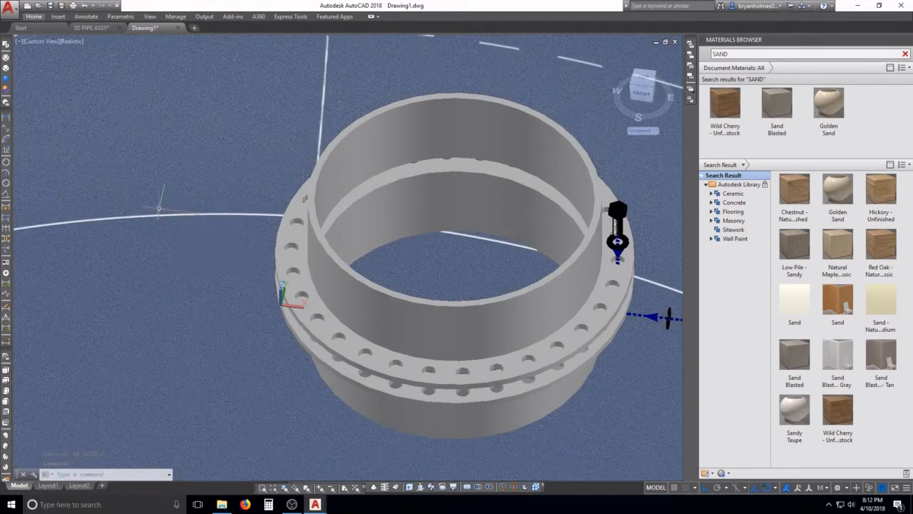
key(Escape)
scroll(283, 255, down, 3)
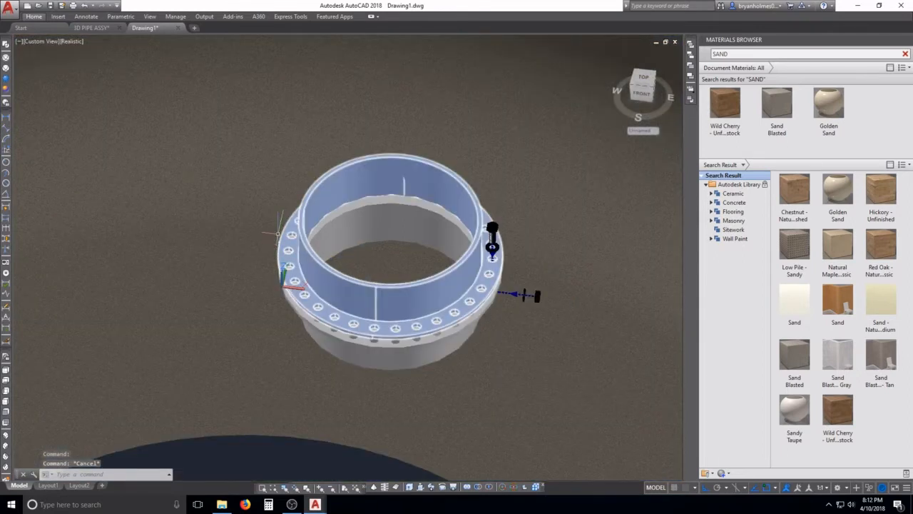
shift+middle_drag(283, 189, 439, 230)
scroll(484, 248, up, 3)
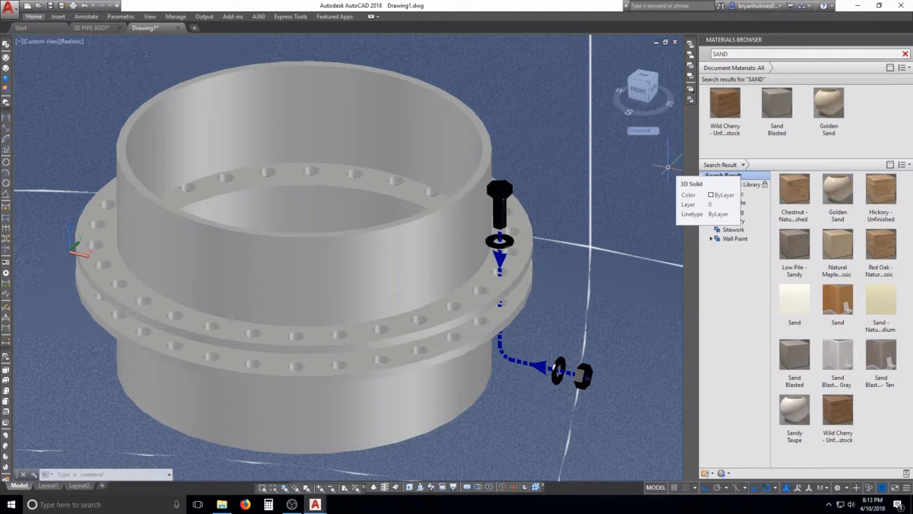
scroll(619, 184, down, 4)
middle_drag(434, 306, 237, 340)
click(512, 297)
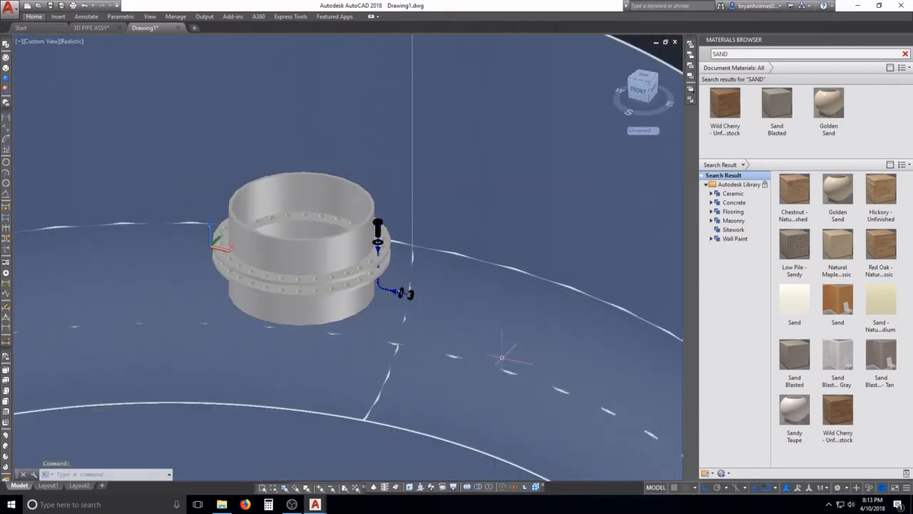
key(Escape)
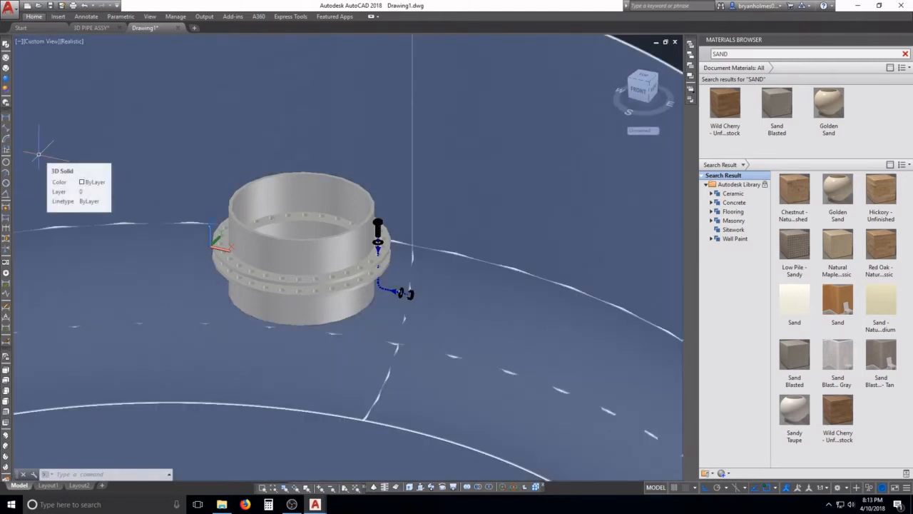
scroll(320, 229, up, 2)
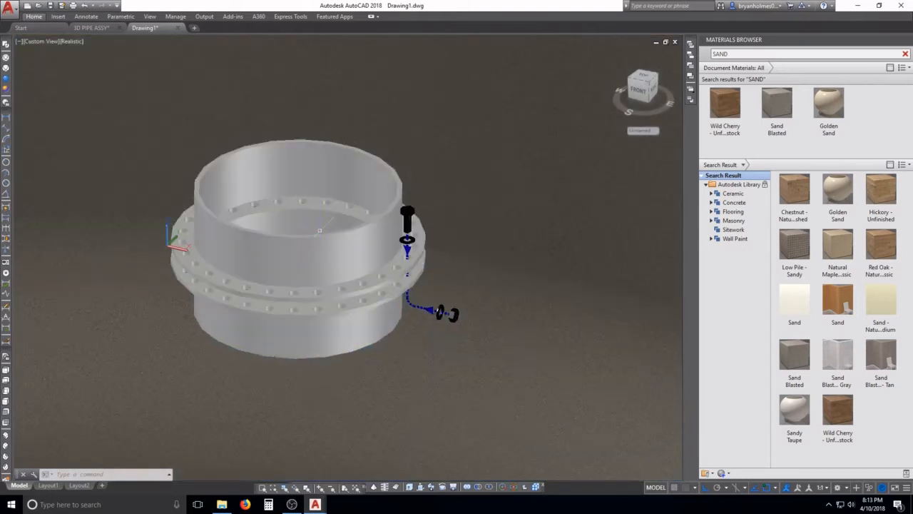
middle_drag(389, 171, 403, 201)
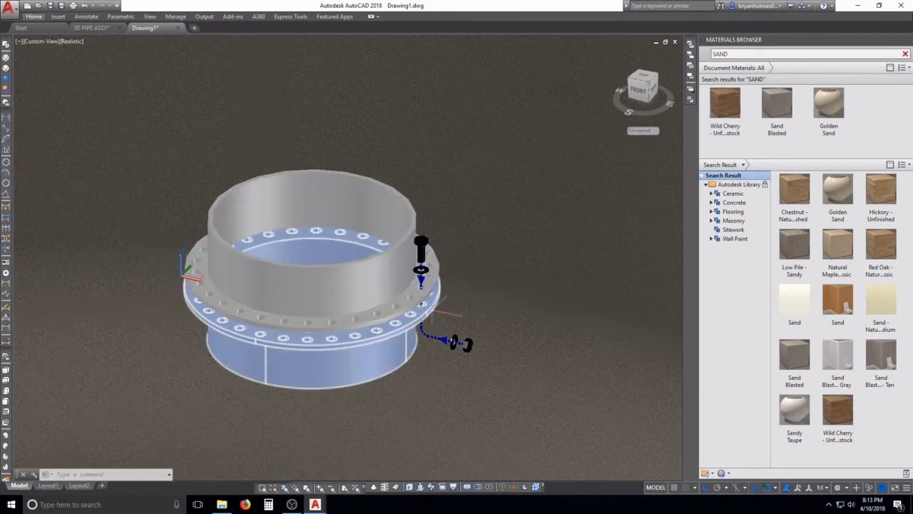
scroll(435, 311, up, 2)
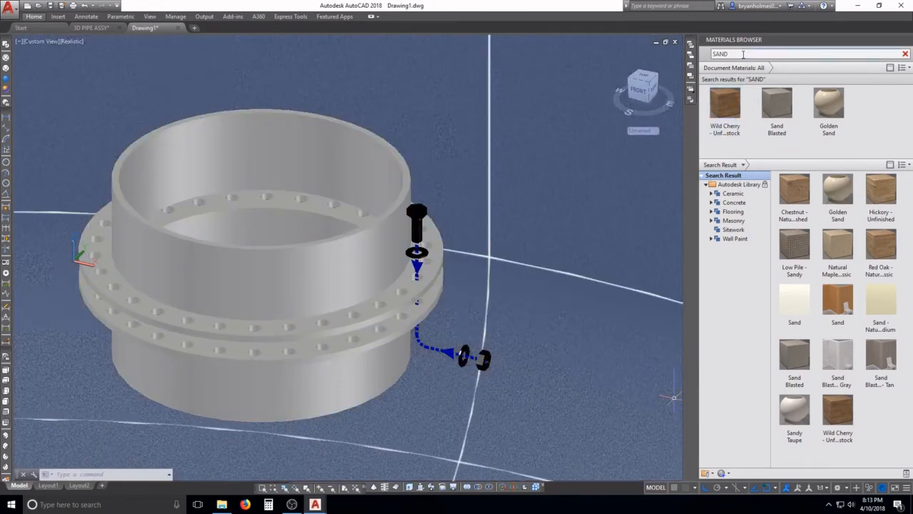
- Search the material library for BLUE, replace the search with METAL and apply Anodized - Blue-Gray to the upper flanged pipe
click(742, 54)
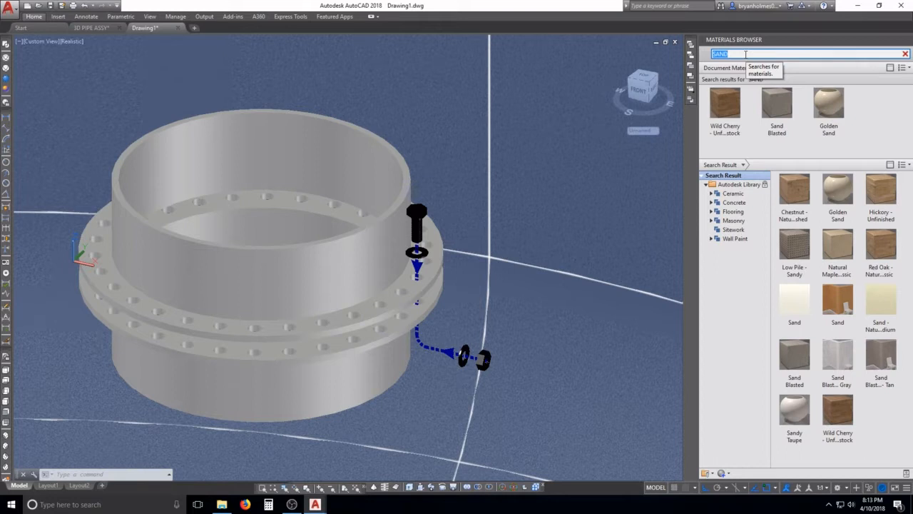
key(BackSpace)
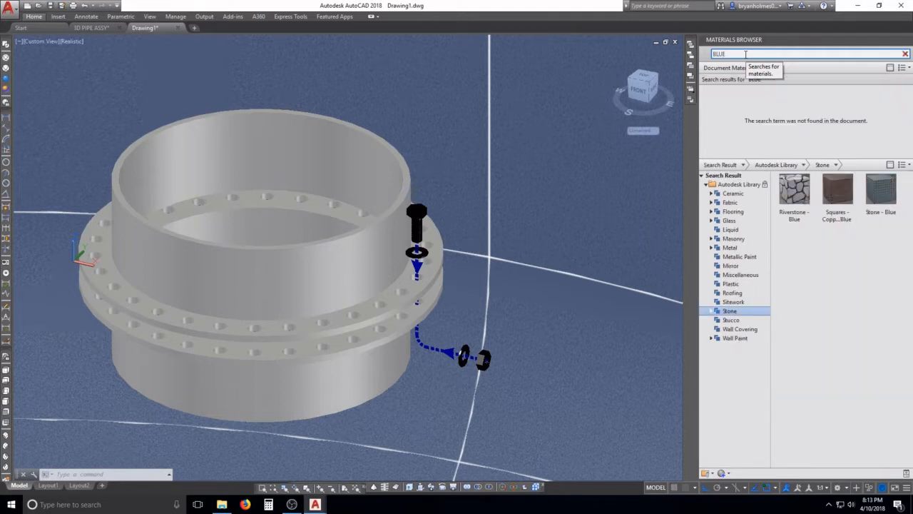
key(BackSpace)
key(BackSpace)
key(BackSpace)
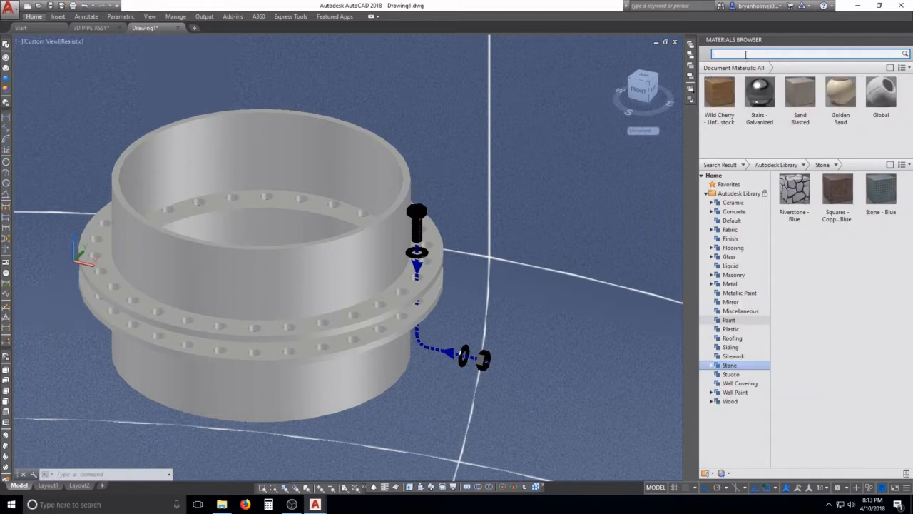
text(METAL)
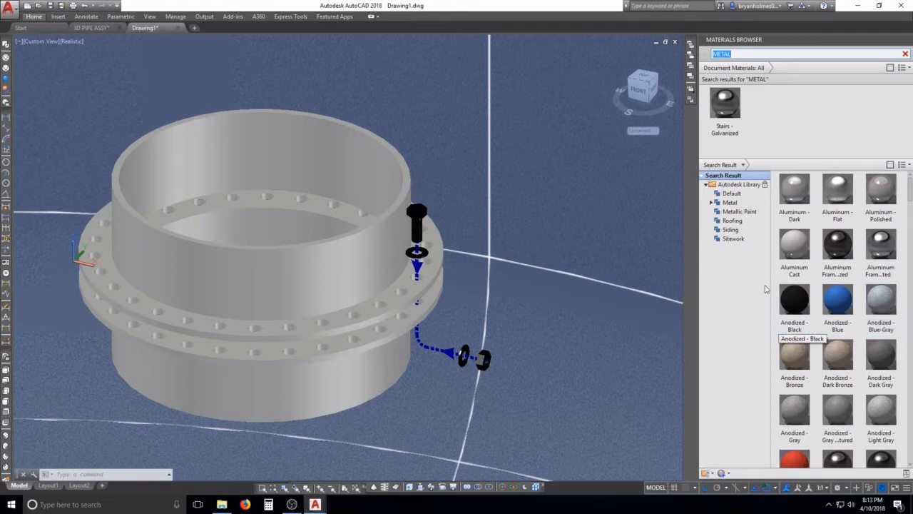
drag(881, 303, 389, 255)
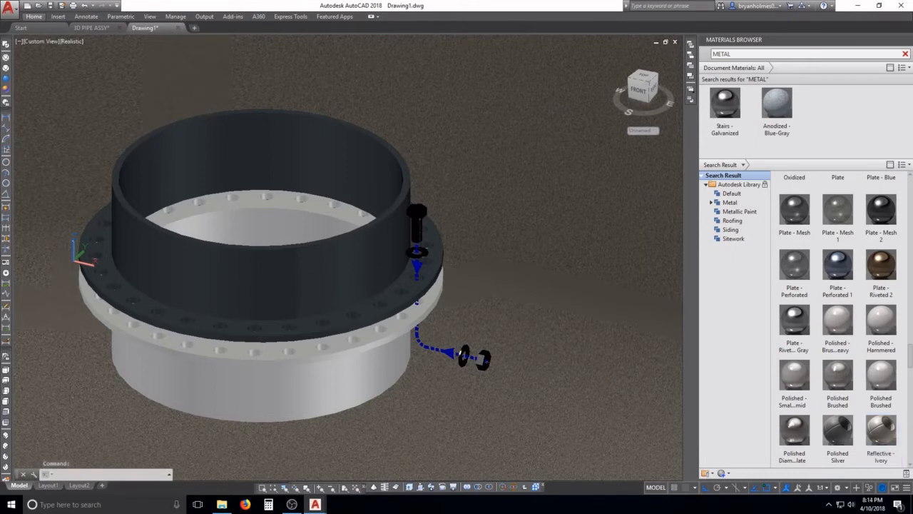
- Run a test render of the pipe with the blue-gray upper section and stop it
key(Escape)
key(Escape)
text(RR)
key(Return)
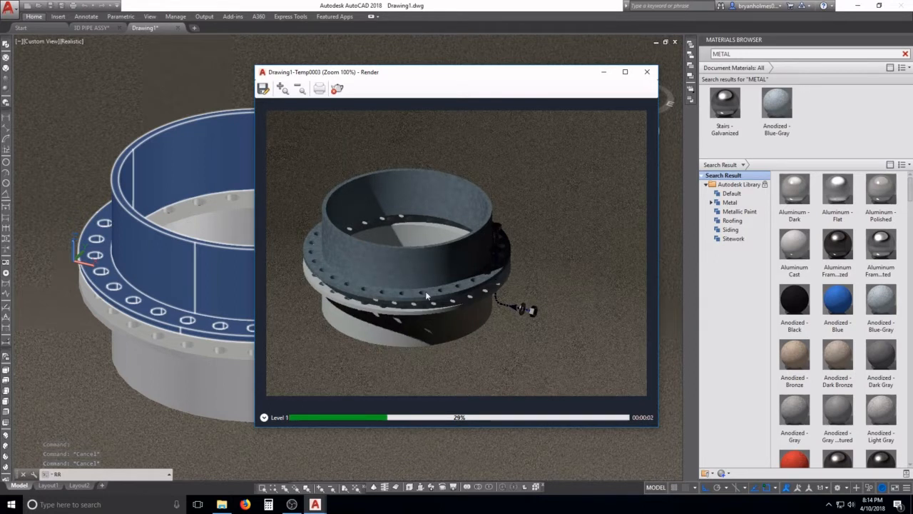
key(Escape)
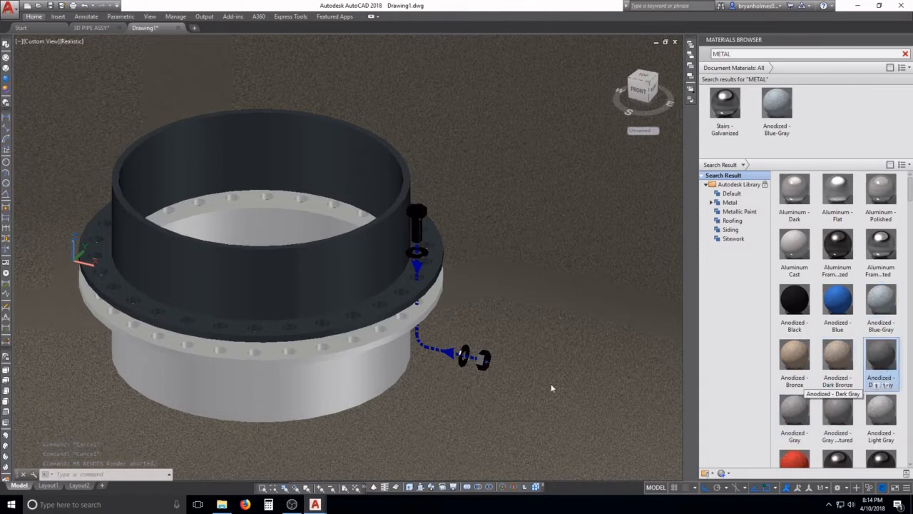
- Apply the Anodized - Dark Gray material to the lower flanged pipe and render a closer view
drag(881, 354, 342, 378)
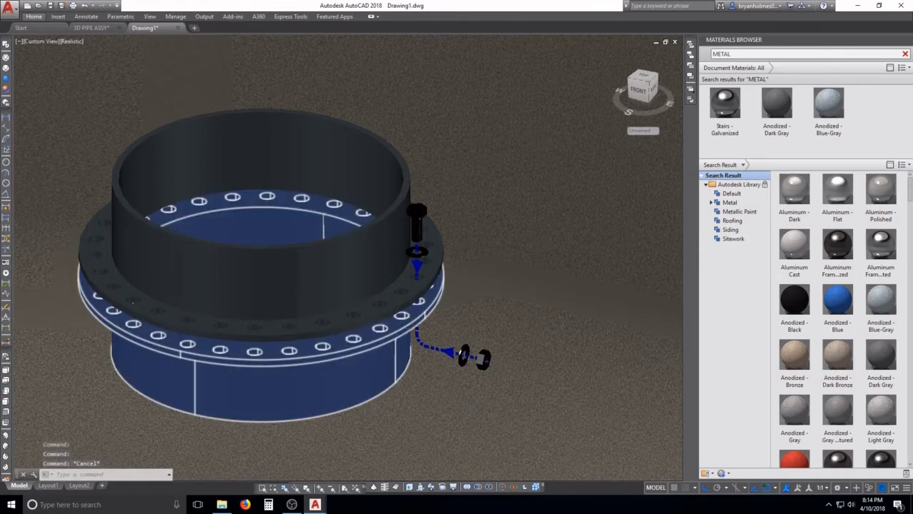
scroll(398, 321, up, 2)
key(Escape)
key(Escape)
key(Escape)
text(RR)
key(Return)
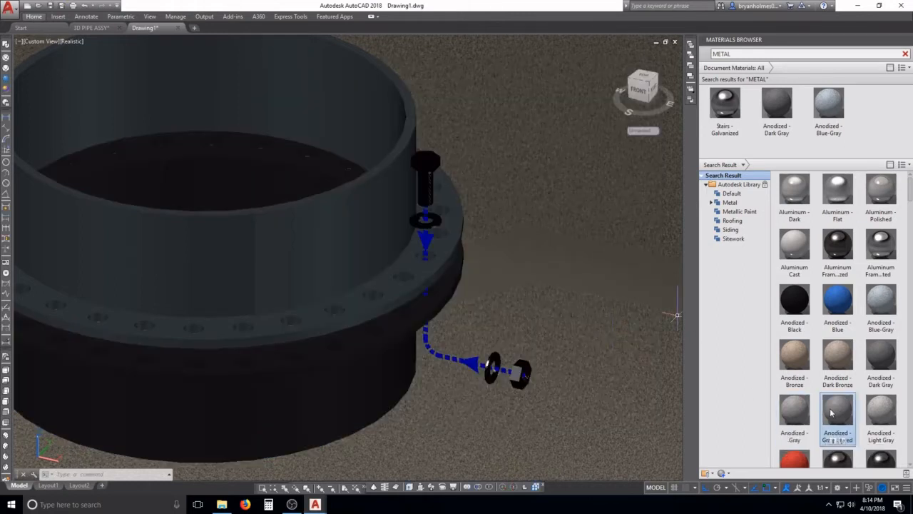
- Apply the Anodized - Gray Textured material to the lower flanged pipe and render the view
drag(831, 412, 372, 391)
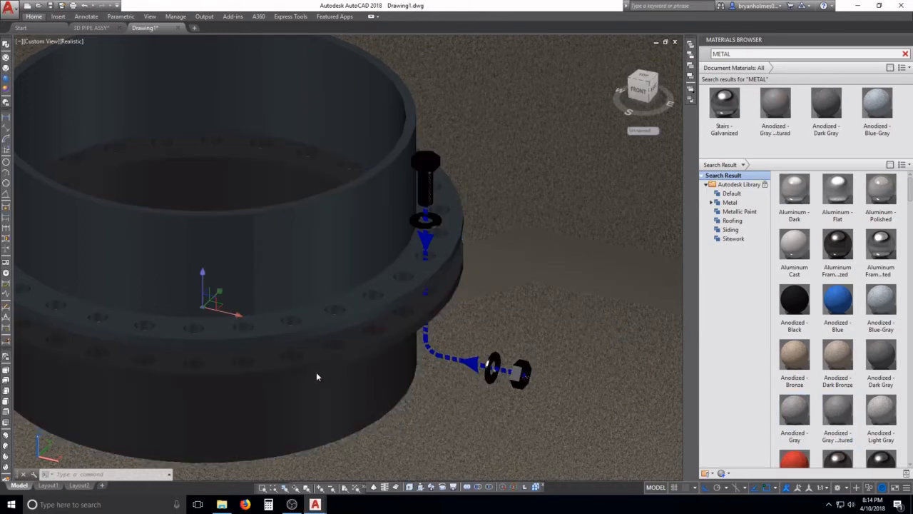
middle_drag(318, 372, 351, 392)
text(E)
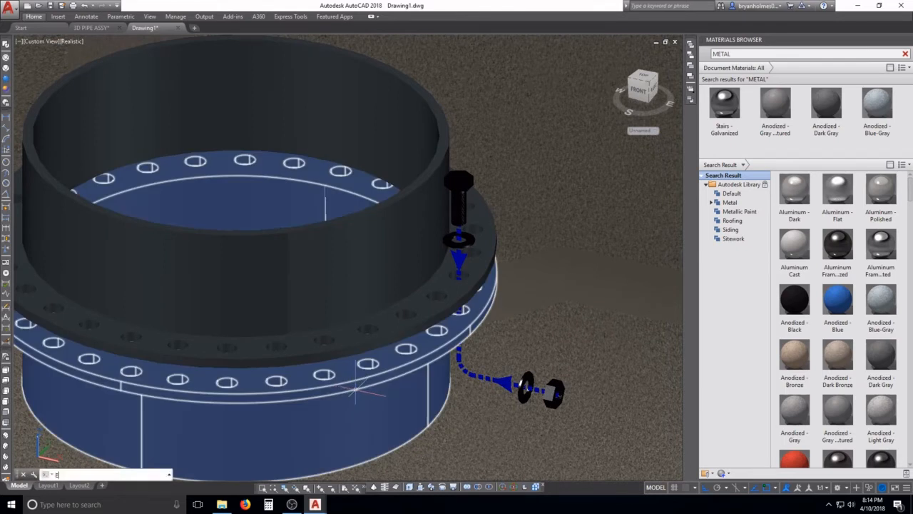
text(R)
key(Return)
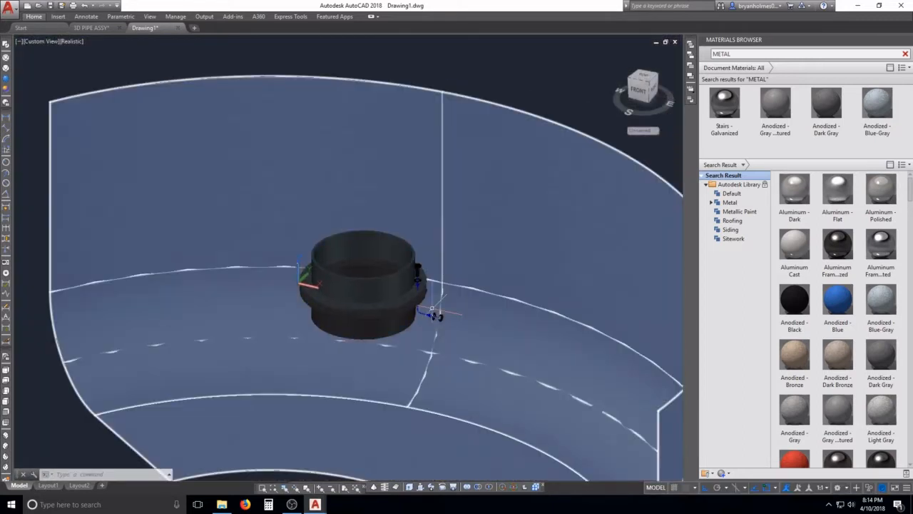
- Turn off the default viewport lighting and place a point light within the upper pipe's opening
text(LIGHT)
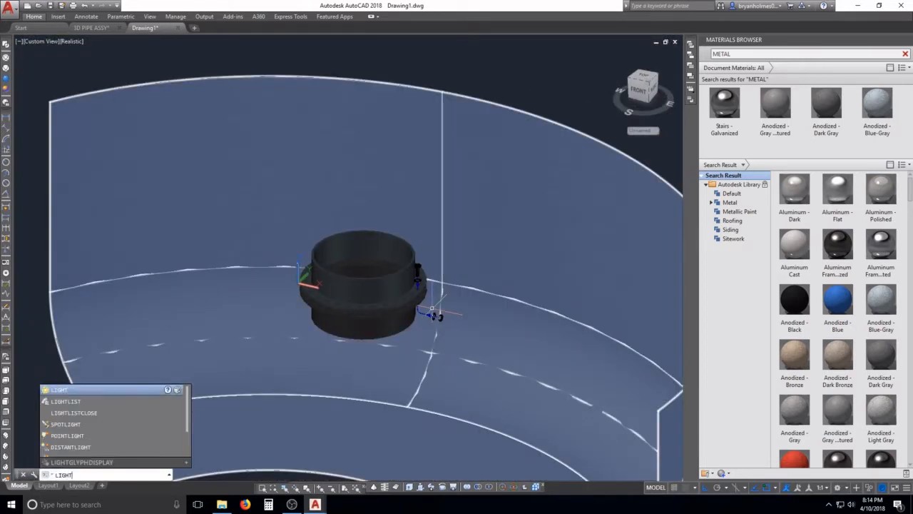
key(Return)
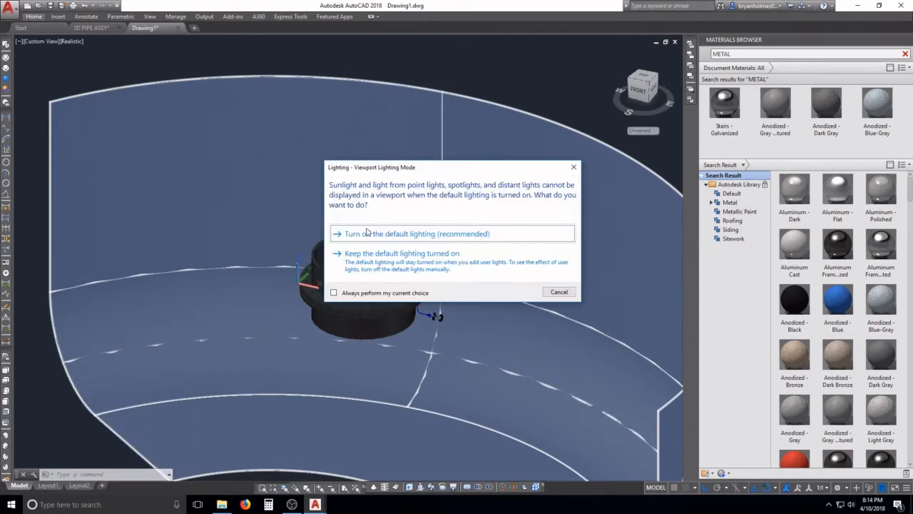
click(479, 236)
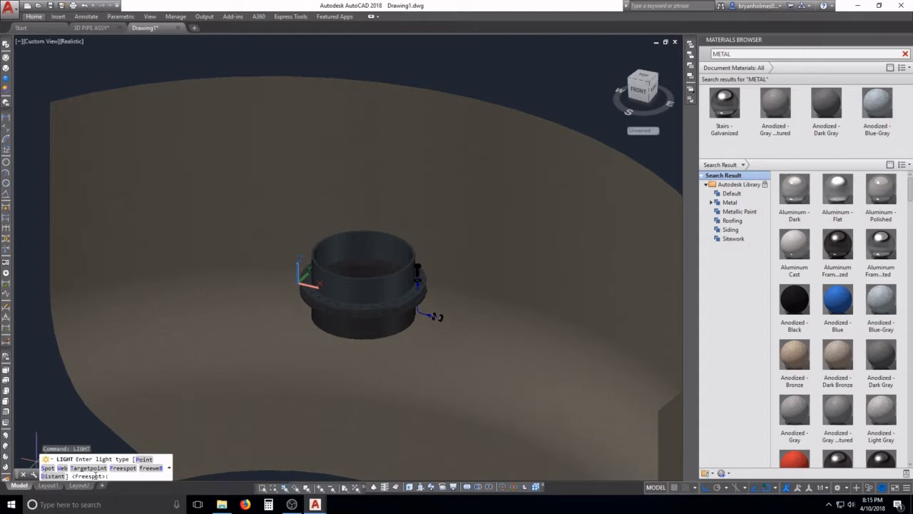
click(142, 460)
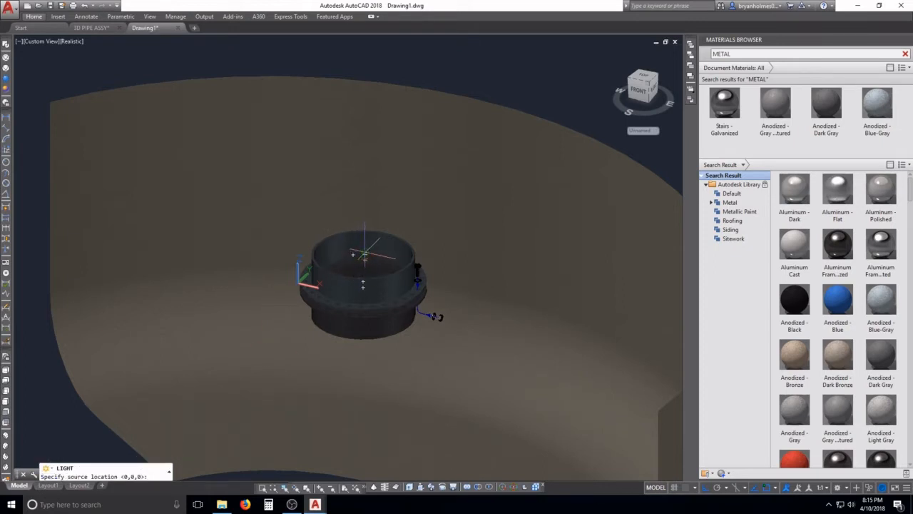
click(365, 247)
key(Escape)
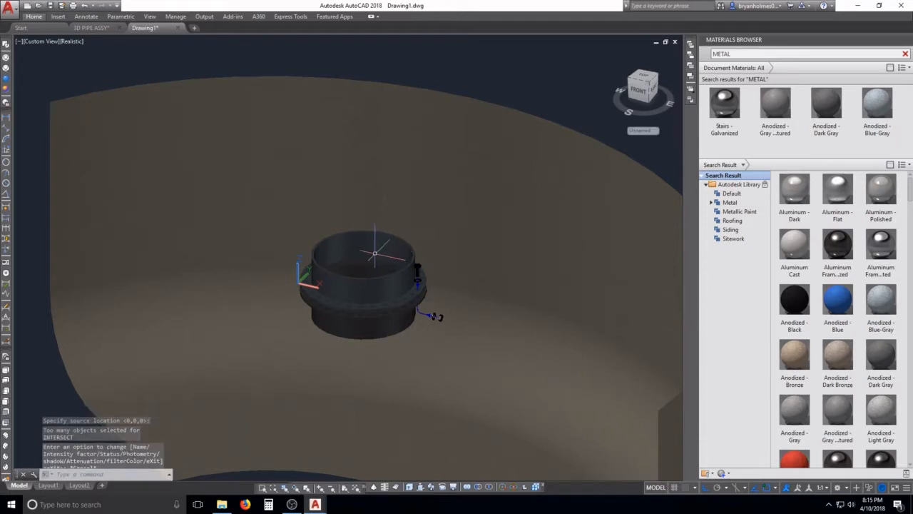
- Examine the pipe and backdrop from the front, the left side and above after placing the point light
shift+middle_drag(362, 262, 451, 274)
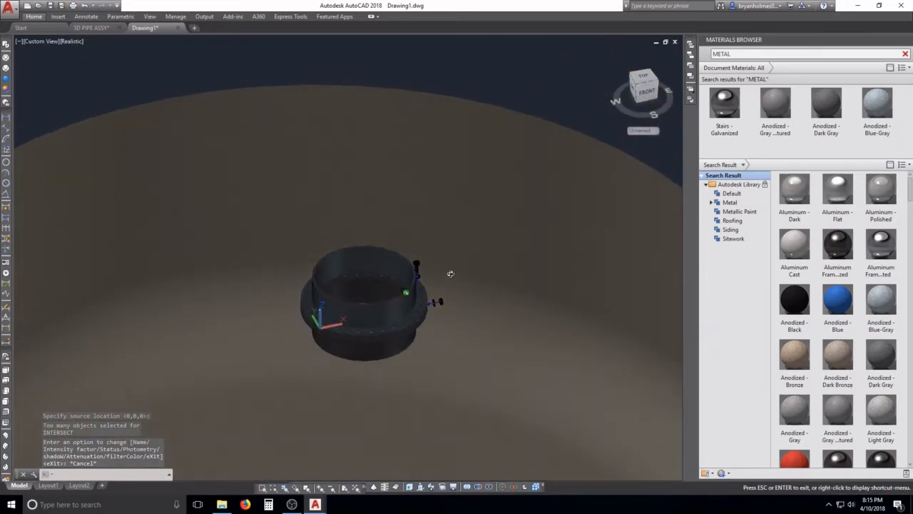
scroll(448, 275, down, 2)
key(Escape)
key(Escape)
scroll(408, 279, down, 4)
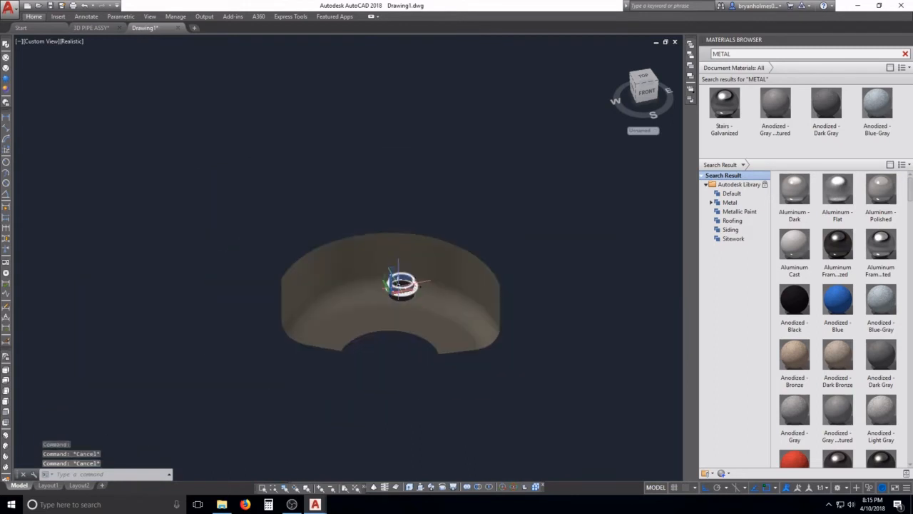
shift+middle_drag(382, 284, 532, 282)
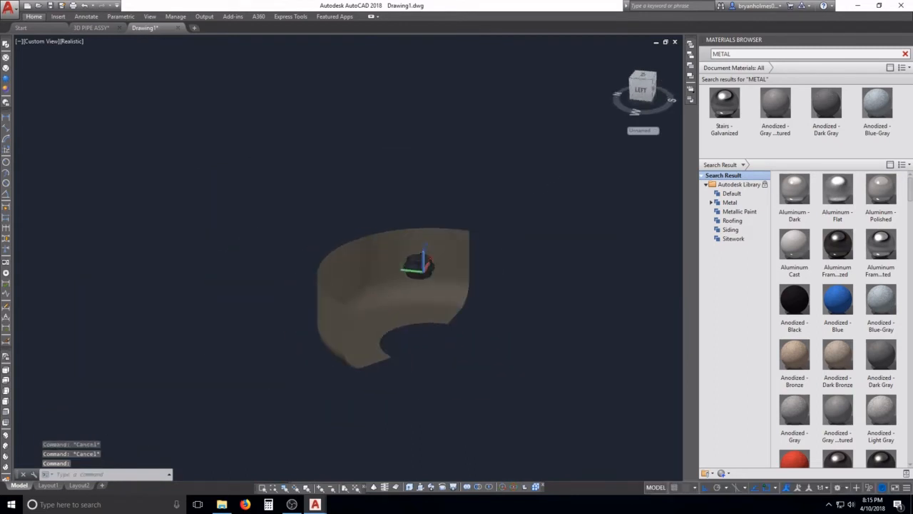
middle_click(531, 282)
middle_click(532, 283)
scroll(446, 149, up, 6)
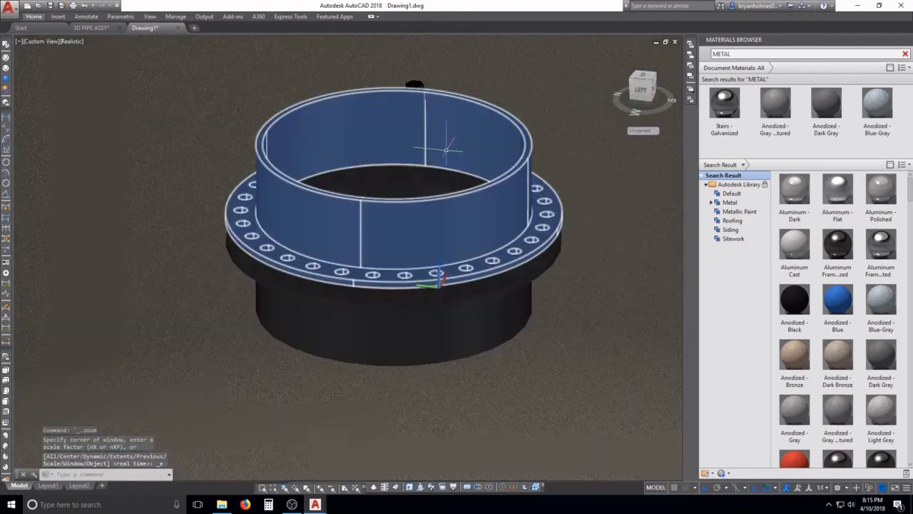
shift+middle_drag(446, 150, 495, 293)
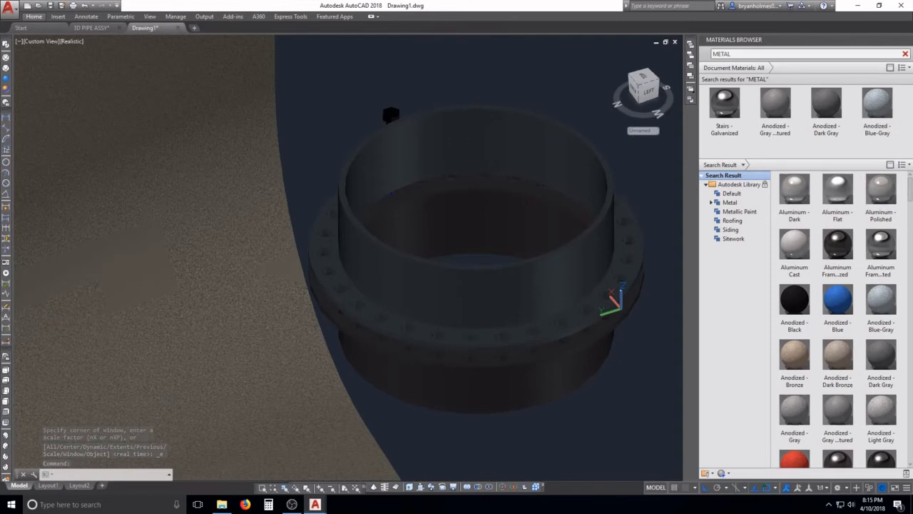
- Turn off the default viewport lighting and place a point light at the centre of the upper pipe's opening
click(414, 285)
text(LI)
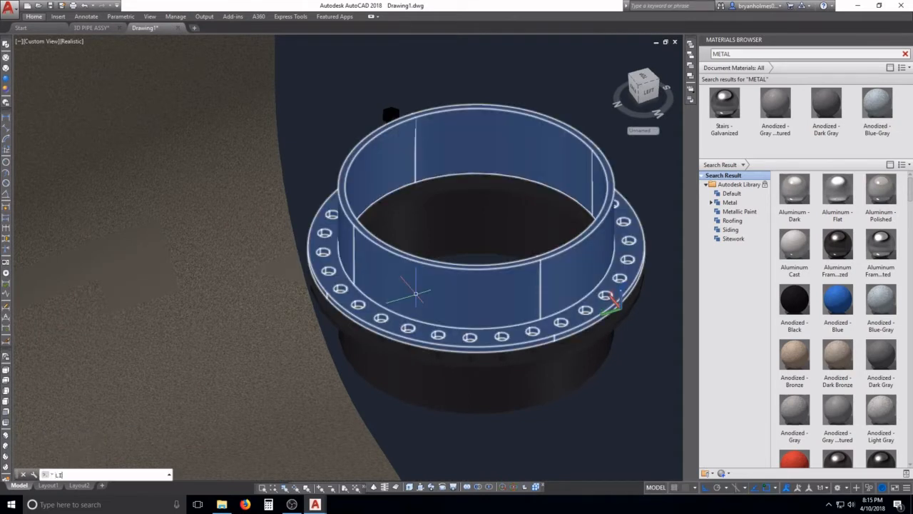
text(GHT)
key(Return)
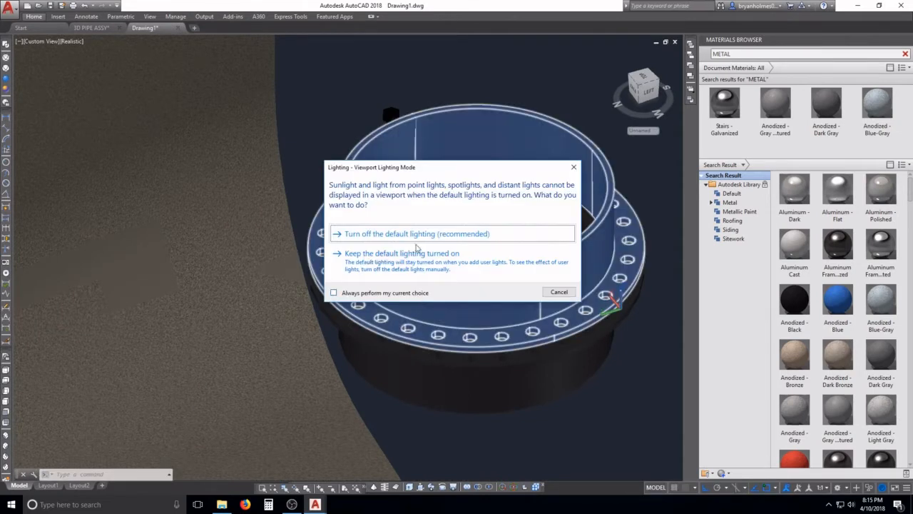
click(417, 236)
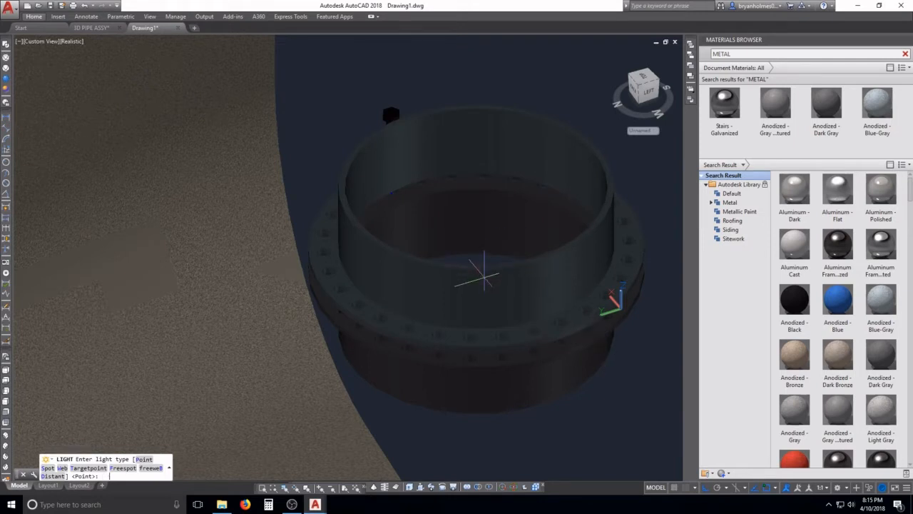
scroll(487, 262, down, 5)
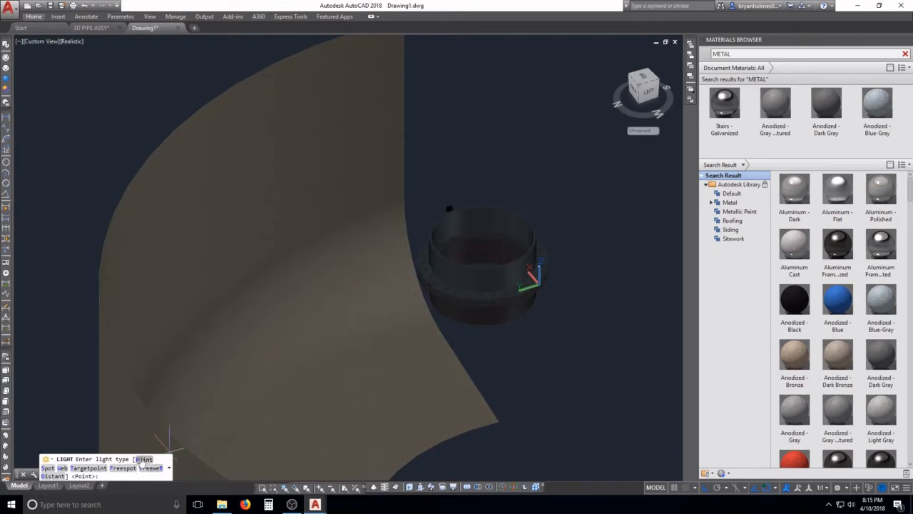
key(Return)
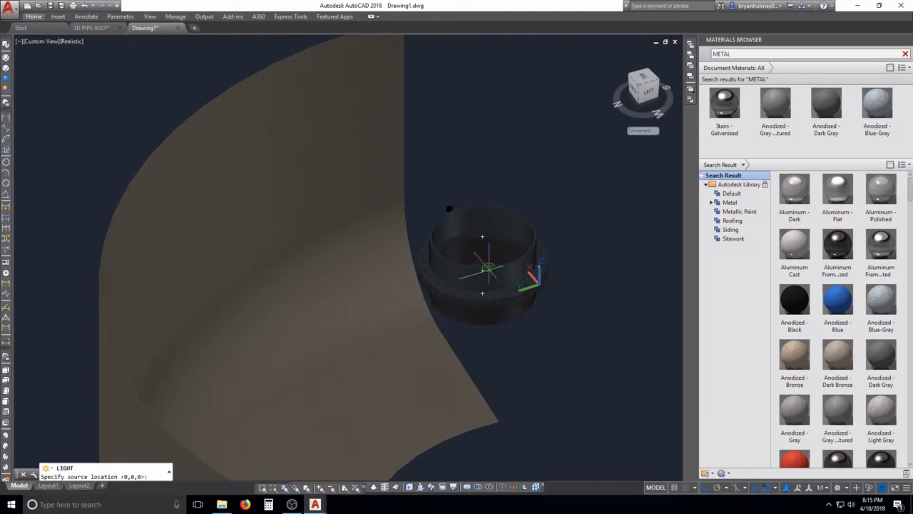
shift+middle_drag(489, 269, 490, 345)
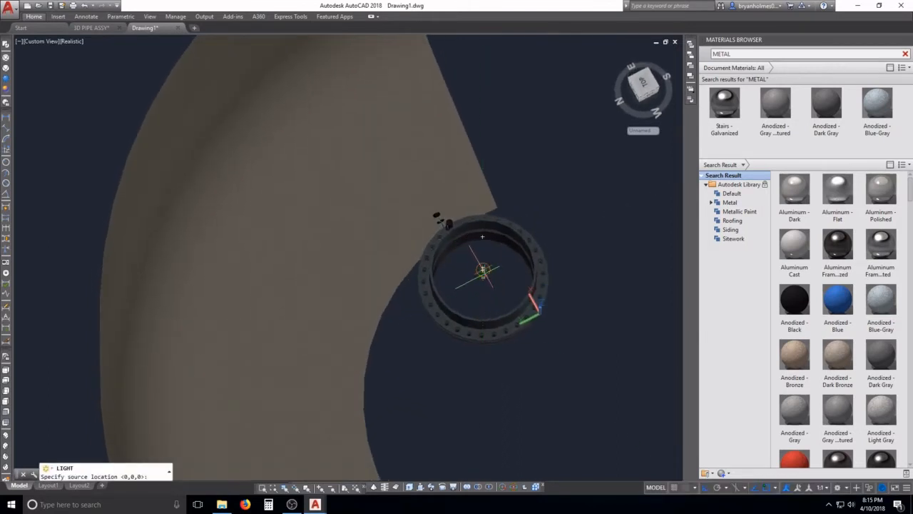
click(483, 272)
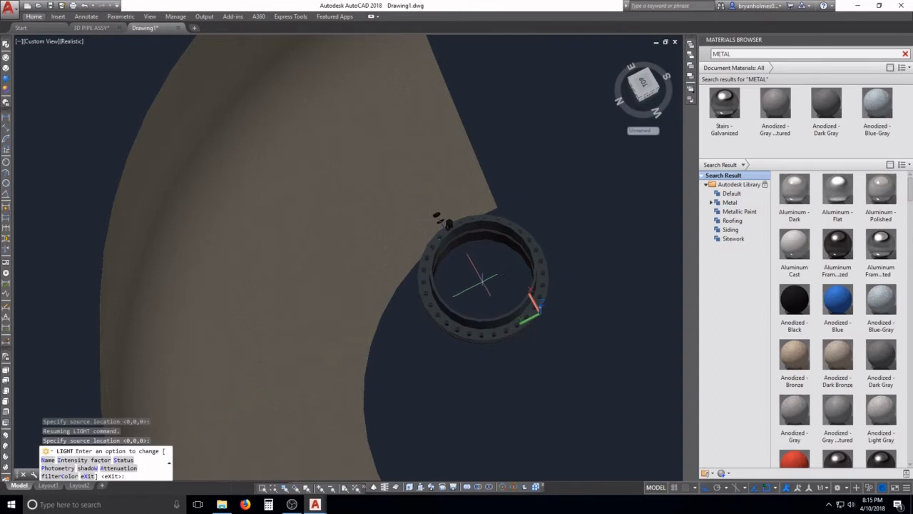
key(Return)
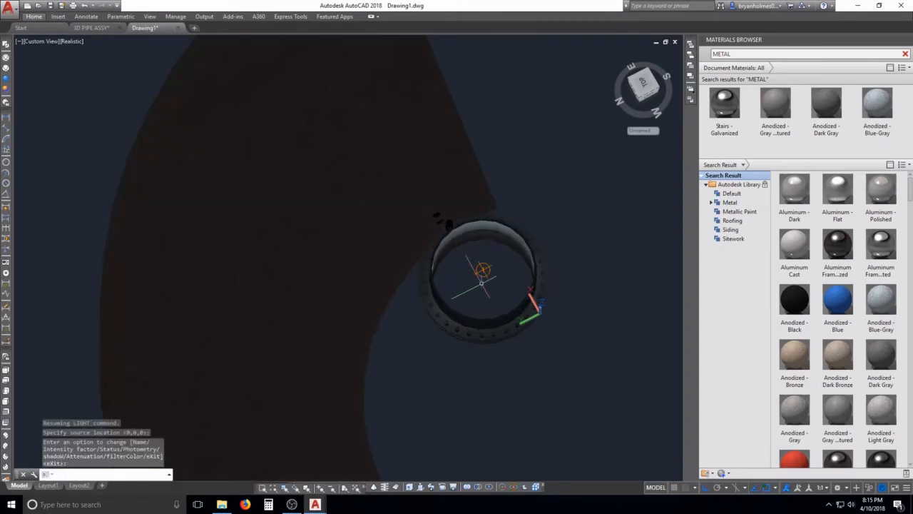
- Move the point light out of the pipe along the negative Y axis to a spot in front of the flanges
shift+middle_drag(479, 270, 169, 181)
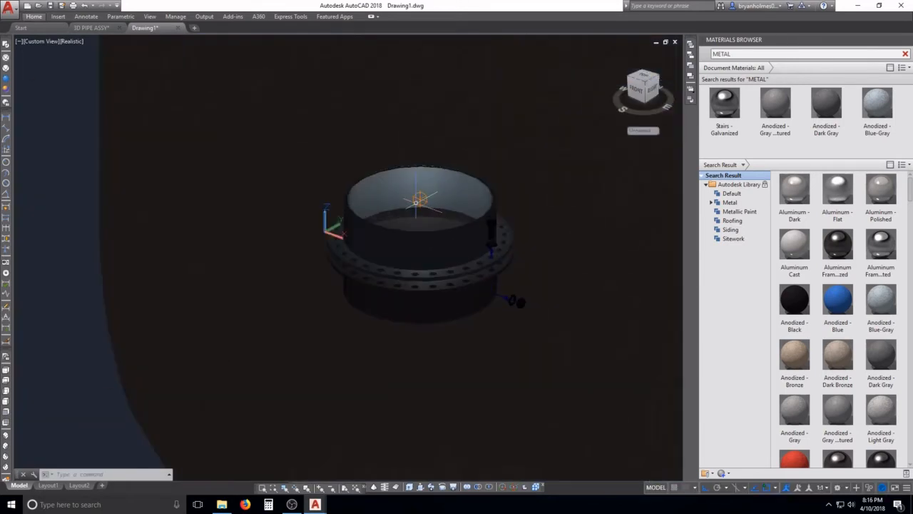
middle_drag(411, 198, 389, 248)
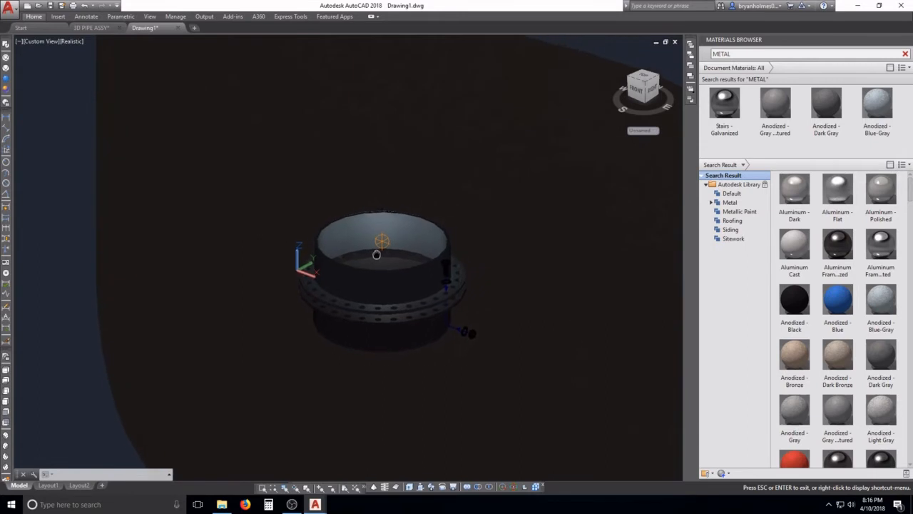
key(Escape)
scroll(335, 260, down, 3)
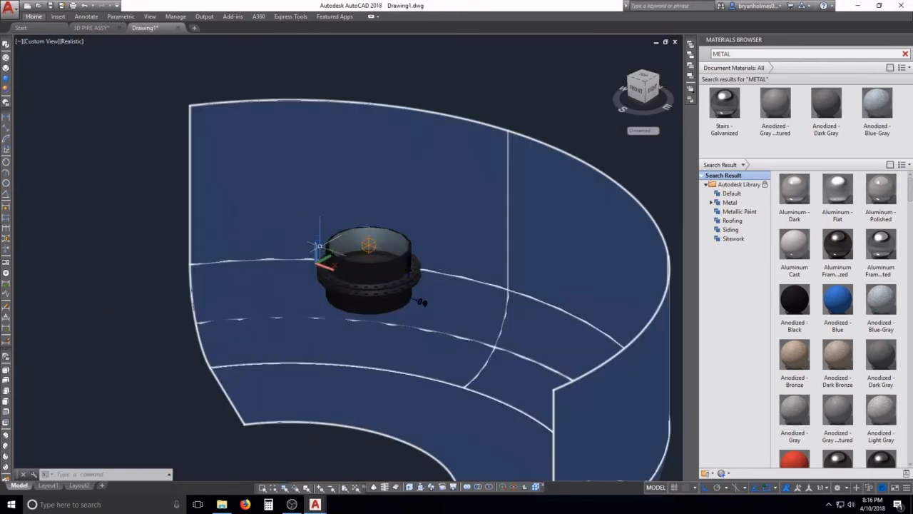
scroll(368, 245, up, 2)
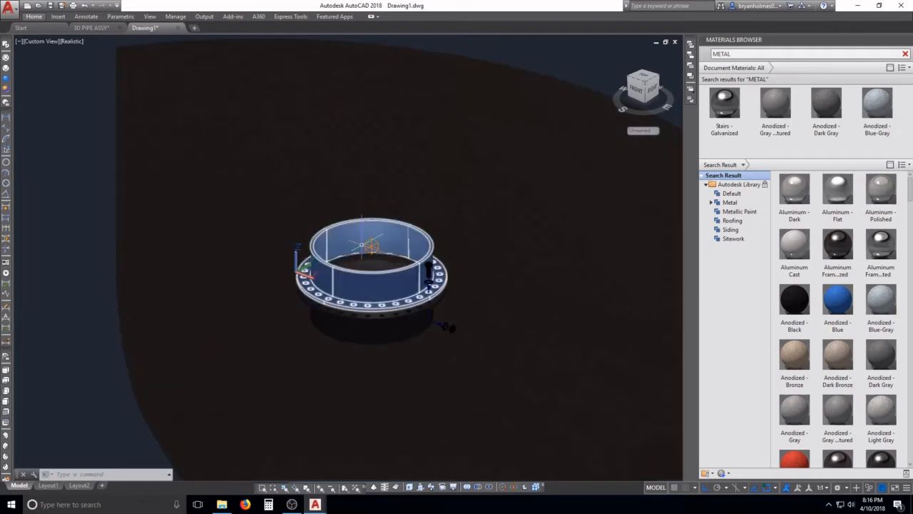
text(m)
key(Return)
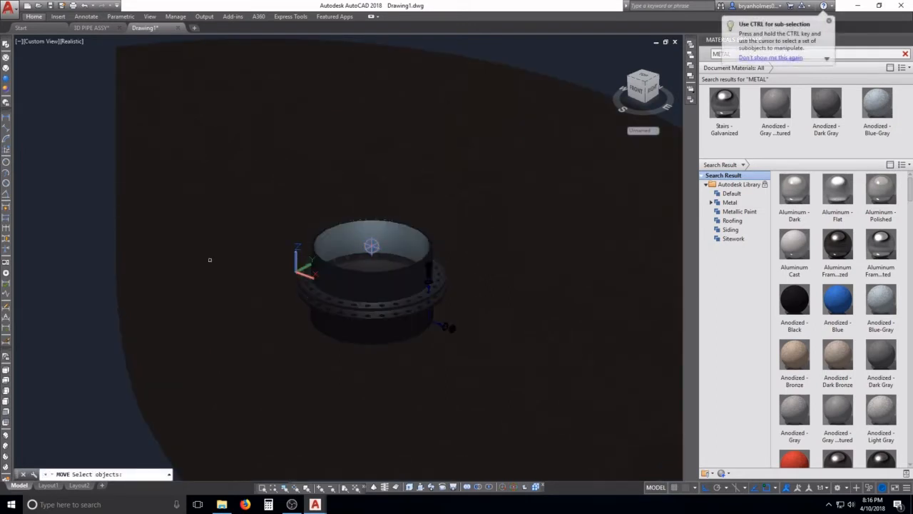
key(Return)
click(88, 206)
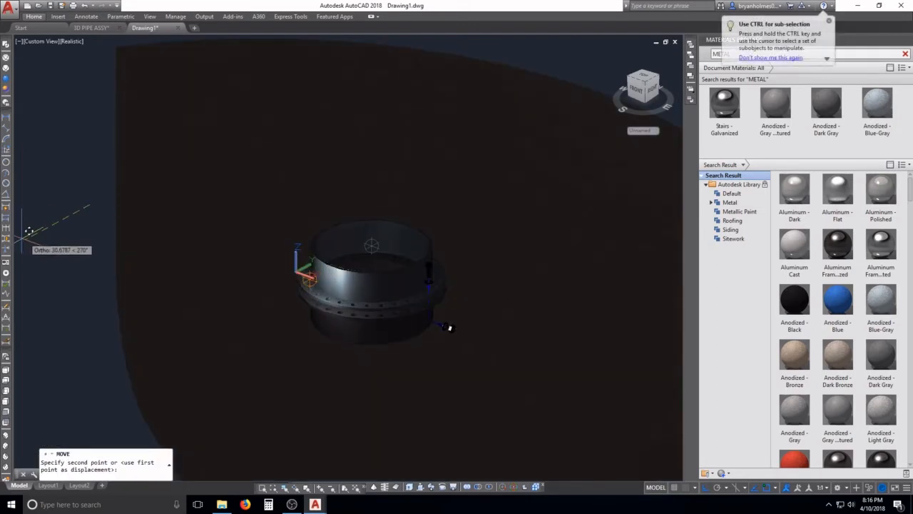
middle_drag(43, 224, 210, 212)
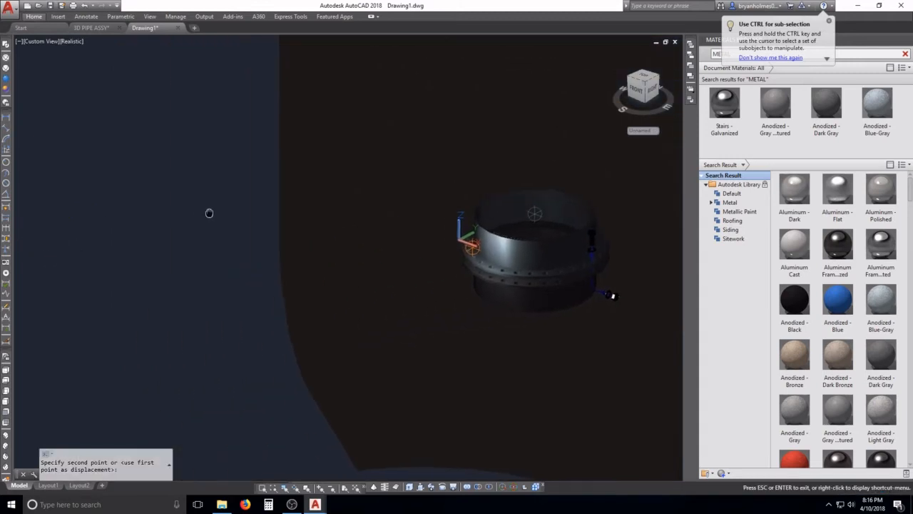
click(174, 230)
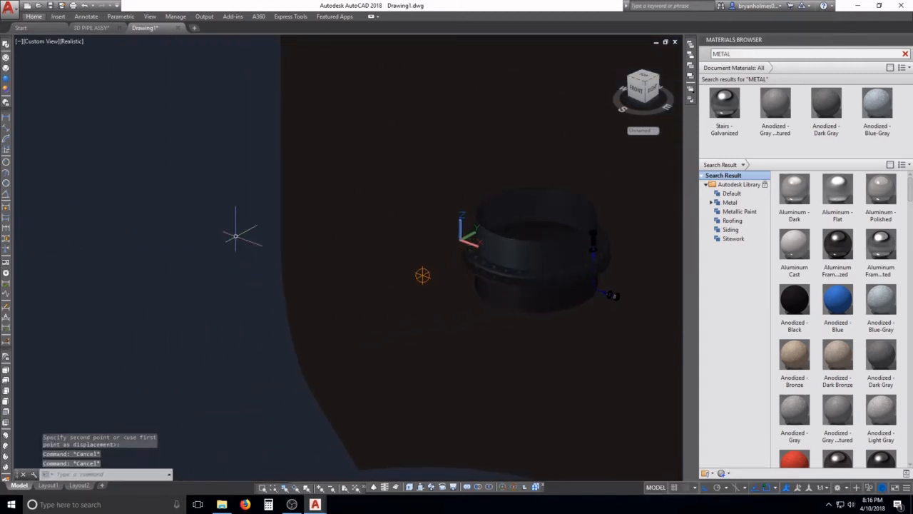
- Raise the point light straight up along the Z axis, above the level of the upper pipe's rim
key(Return)
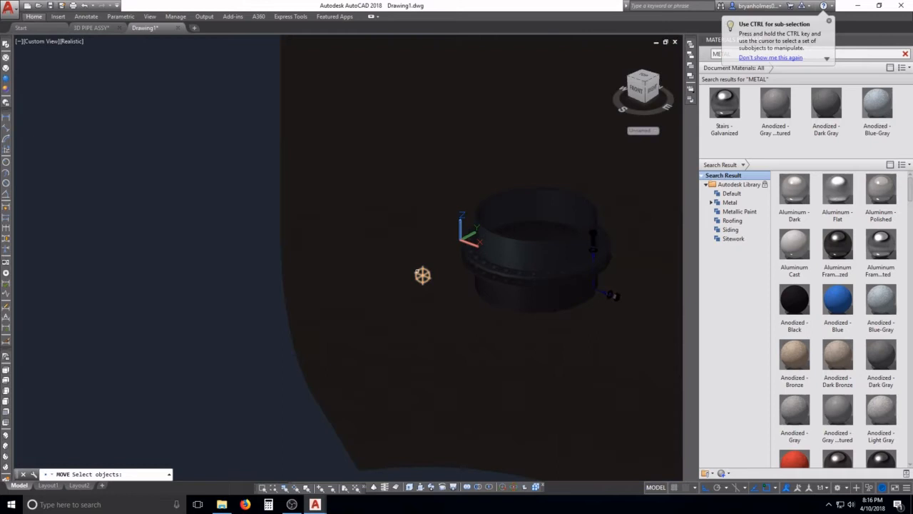
click(422, 275)
key(Return)
click(230, 284)
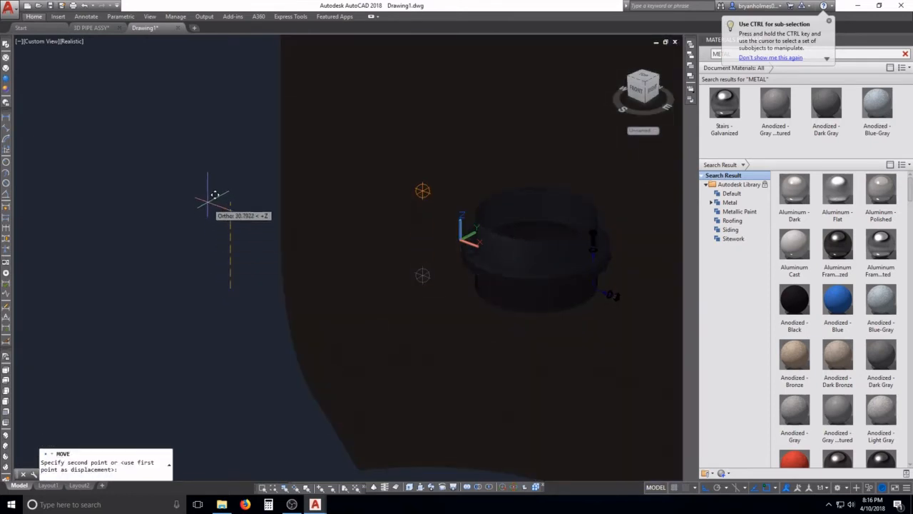
key(Escape)
key(Escape)
- Copy the raised point light straight down along the Z axis to add a second light well below it
text(co)
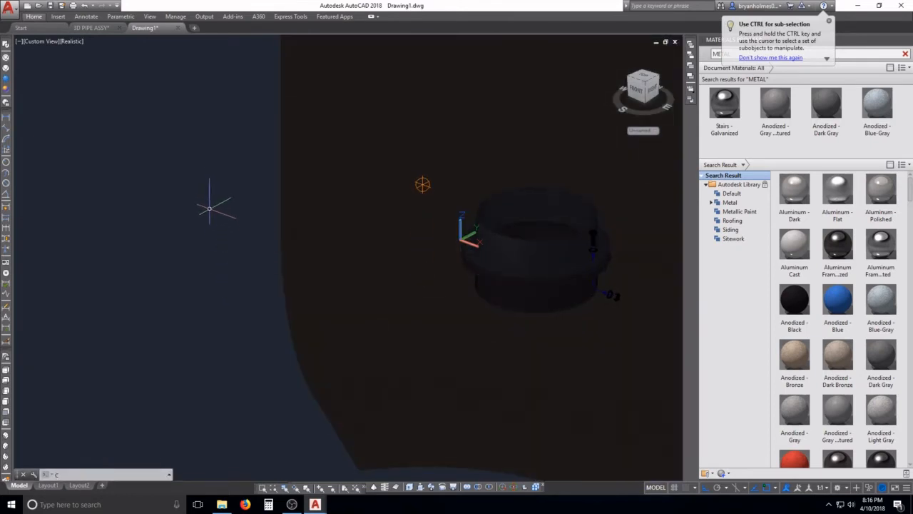
key(Return)
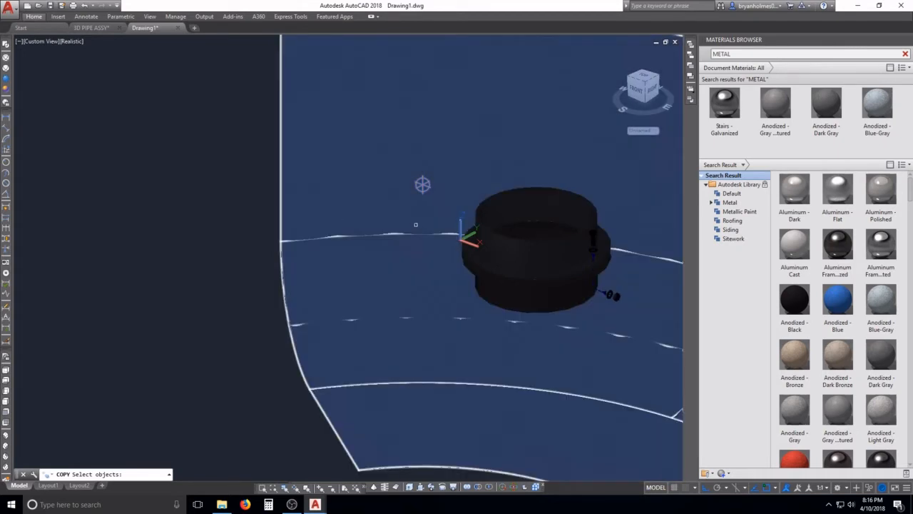
key(Return)
click(222, 175)
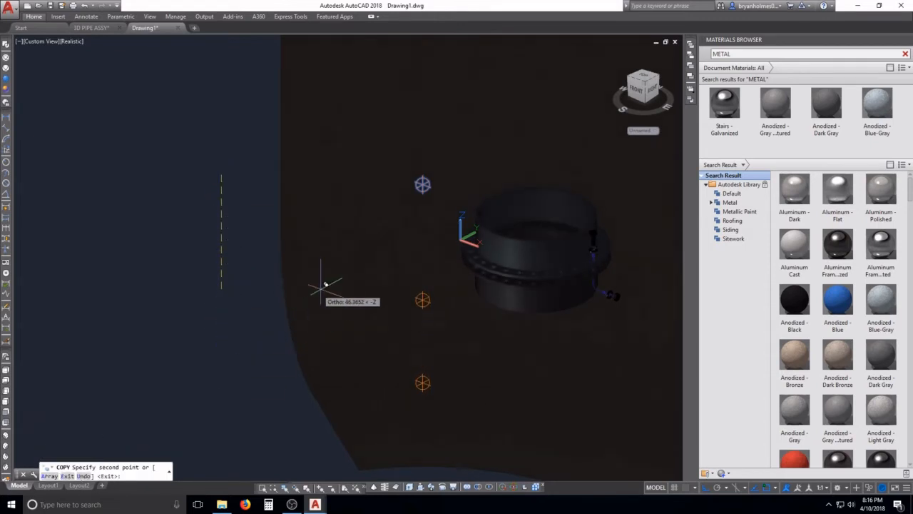
scroll(316, 285, down, 4)
key(Escape)
- Copy both point lights along the positive X axis to the other side of the pipe assembly
shift+middle_drag(345, 275, 368, 320)
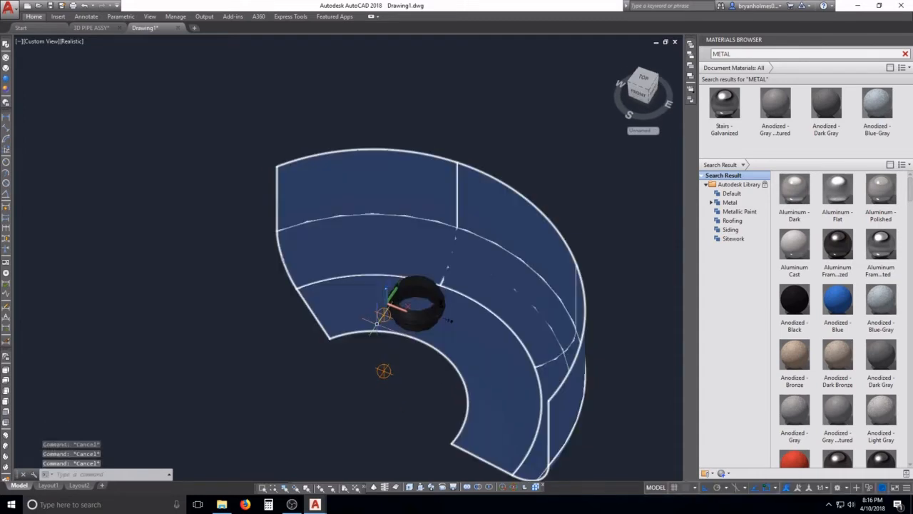
text(co)
key(Return)
click(385, 348)
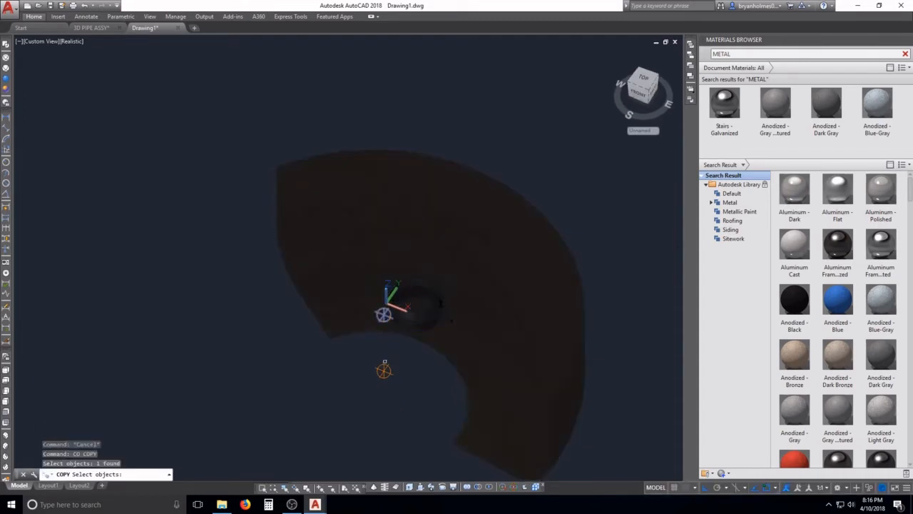
key(Return)
click(191, 351)
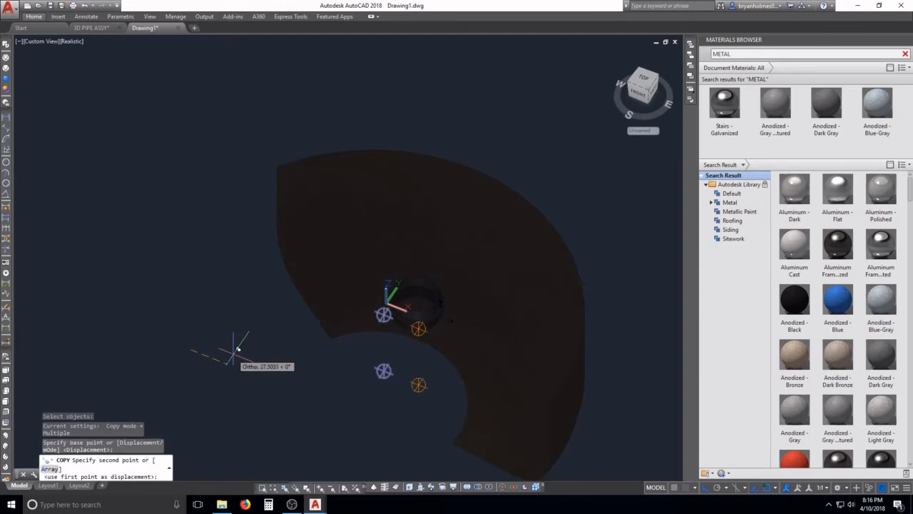
click(258, 354)
key(Return)
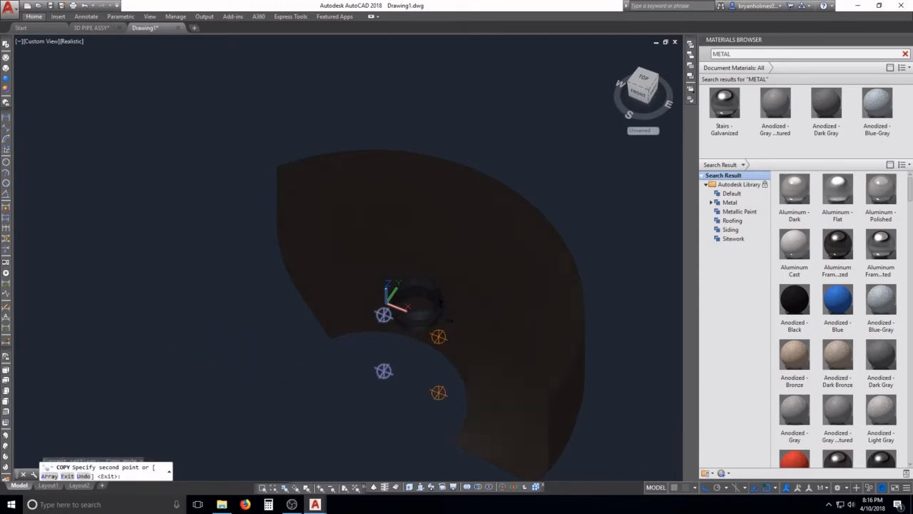
- Move the two copied lights along the positive Y axis so they sit beside the pipe assembly
text(m)
key(Return)
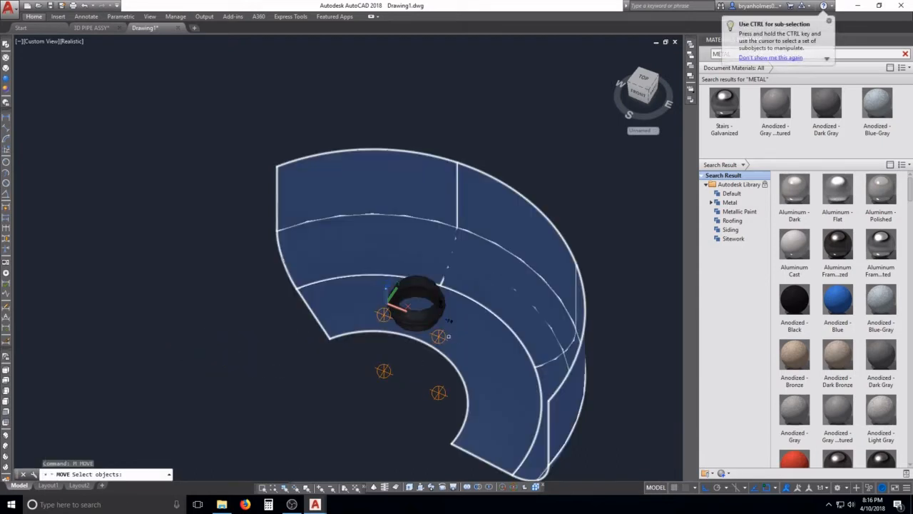
click(440, 337)
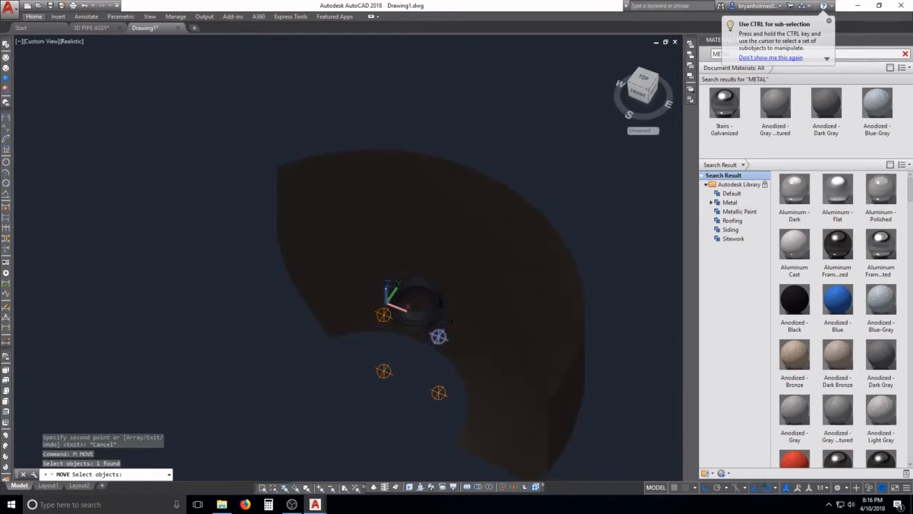
click(439, 392)
key(Return)
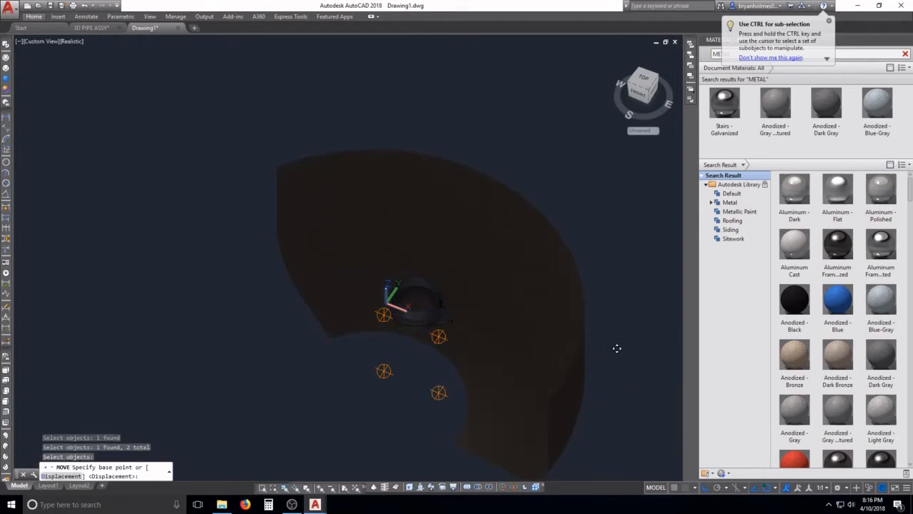
click(618, 350)
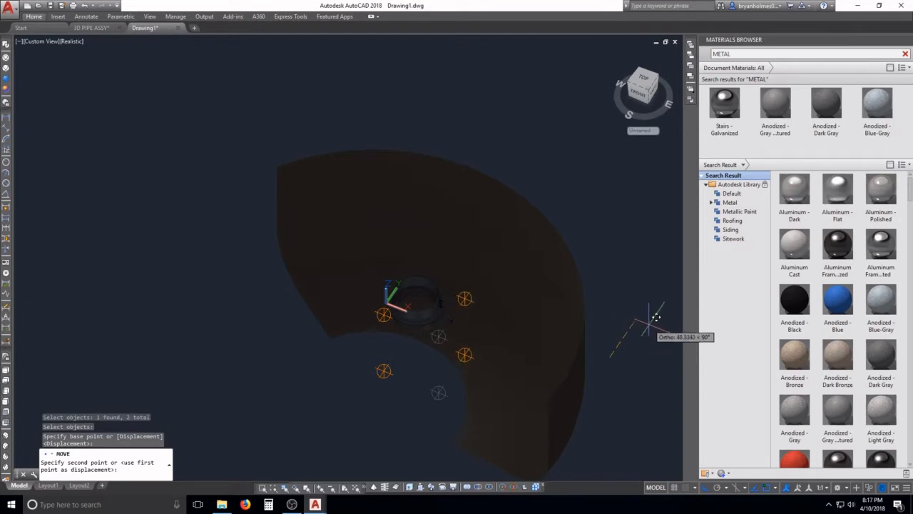
key(Escape)
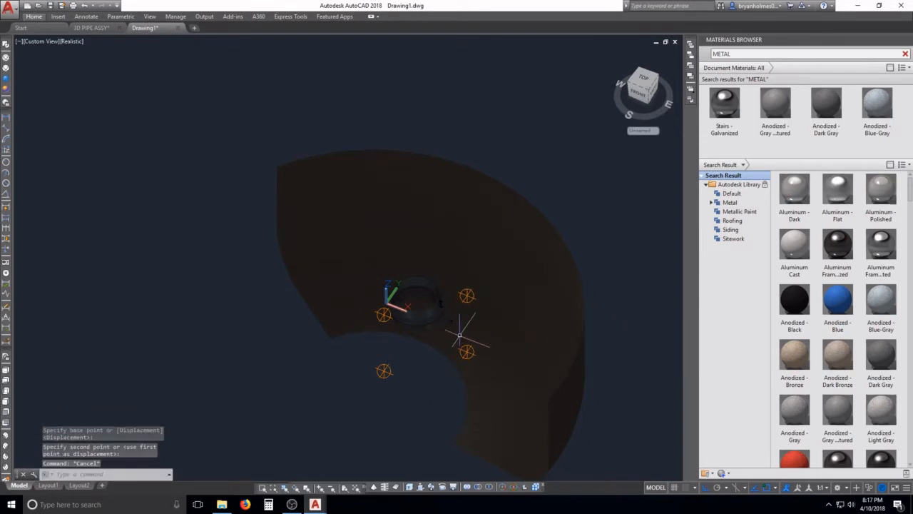
- Render a closer front view of the flanged pipes and bolt parts with the four point lights
scroll(443, 321, up, 6)
shift+middle_drag(433, 288, 457, 250)
scroll(406, 230, up, 5)
key(Escape)
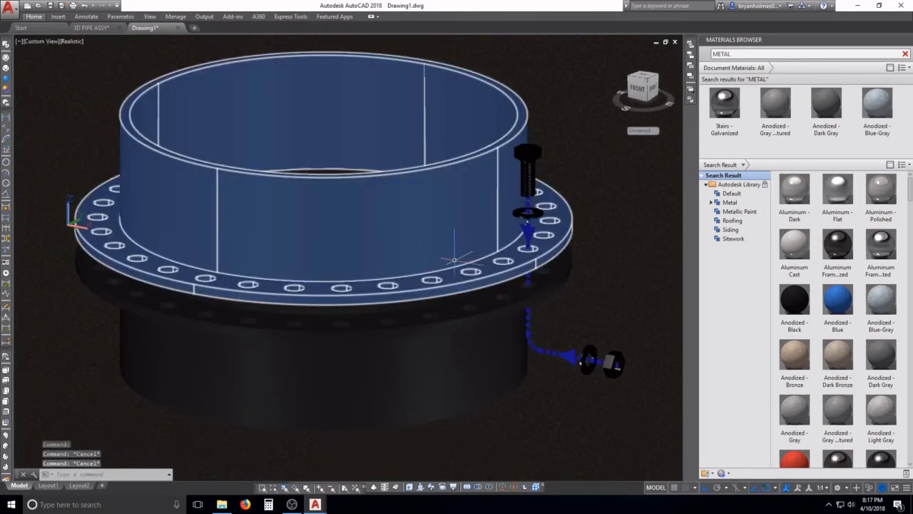
key(Escape)
text(RR)
key(Return)
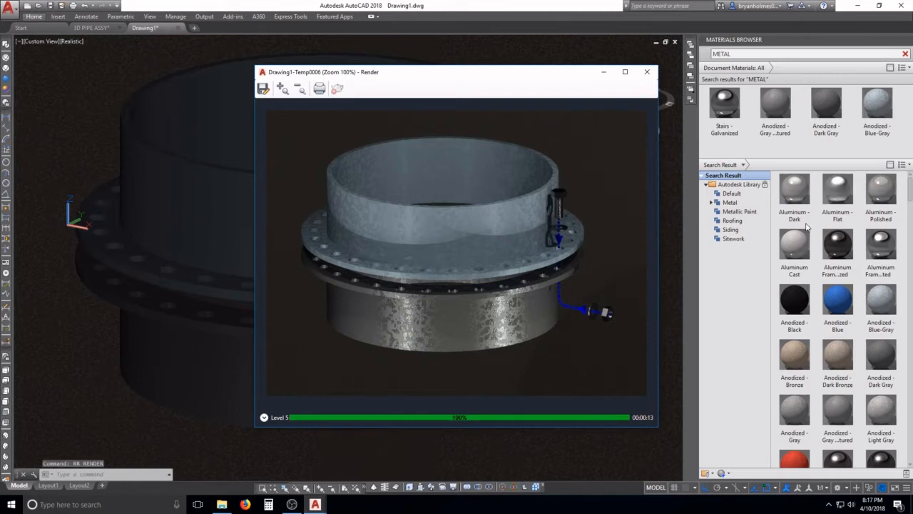
- Bring the finished render window back up, examine the lighting on the pipes and close the window
click(801, 224)
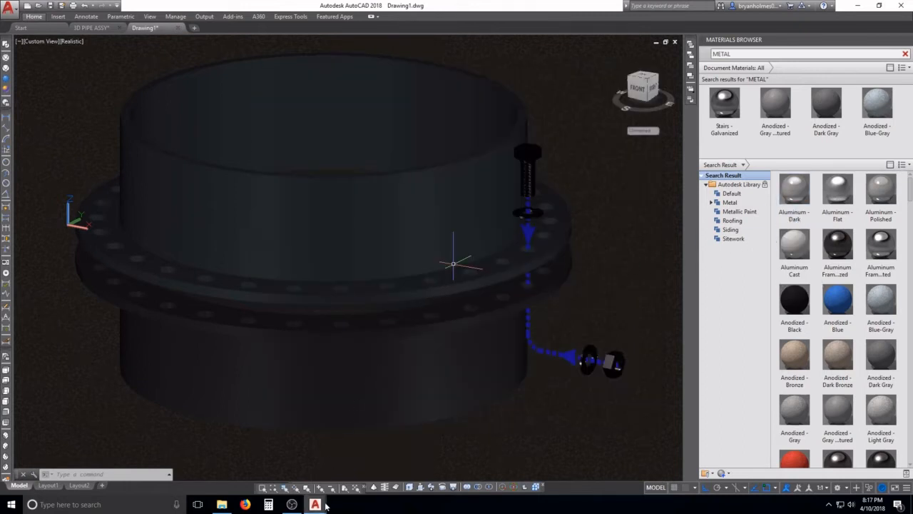
mouse_move(325, 505)
click(416, 463)
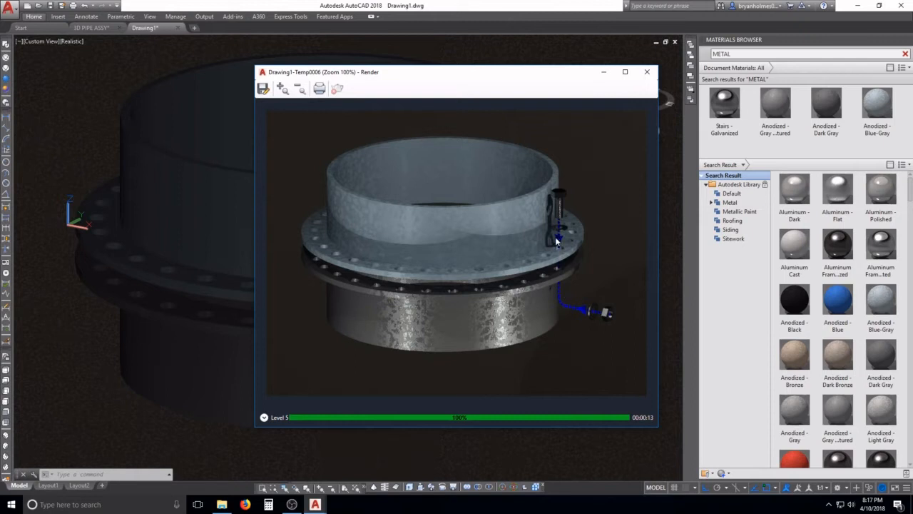
click(647, 72)
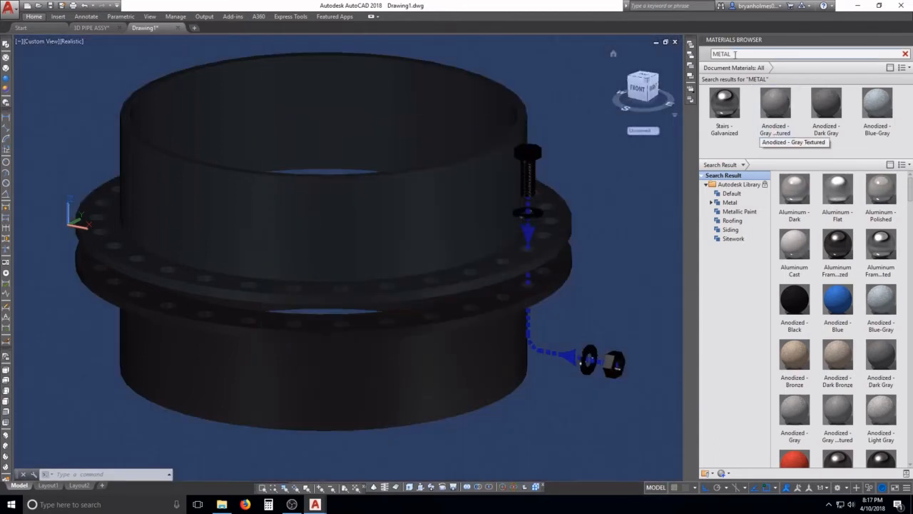
- Search the material library for PAINT and apply the Beige paint material to the backdrop behind the pipes
double_click(732, 54)
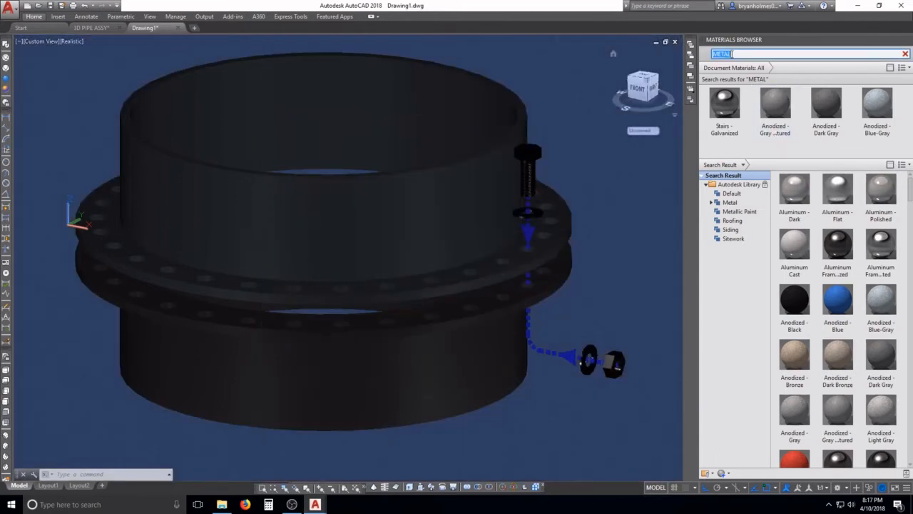
text(PAINT)
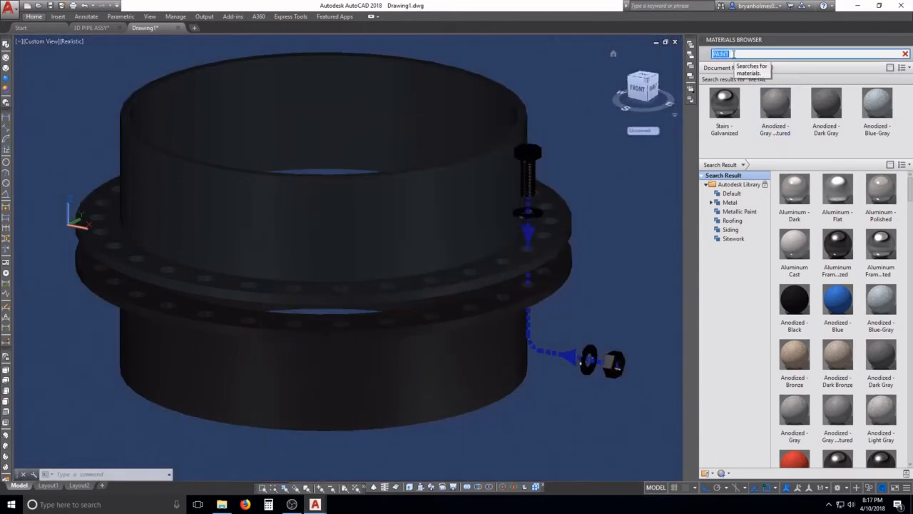
key(Return)
mouse_move(836, 190)
mouse_down()
mouse_move(839, 180)
mouse_move(633, 168)
mouse_move(624, 183)
mouse_up()
- Render the flanged pipes against the beige backdrop and stop the render before it finishes
middle_drag(622, 185, 619, 187)
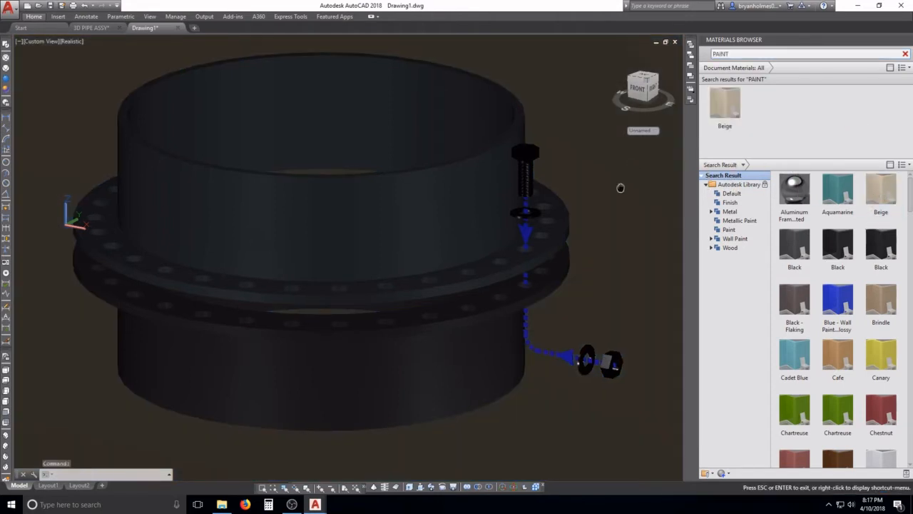
key(Escape)
text(RRR)
key(Escape)
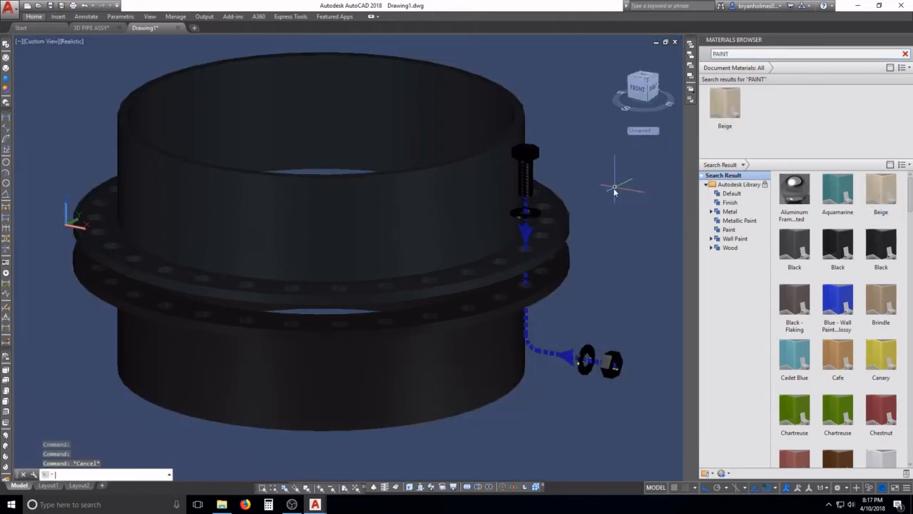
key(Return)
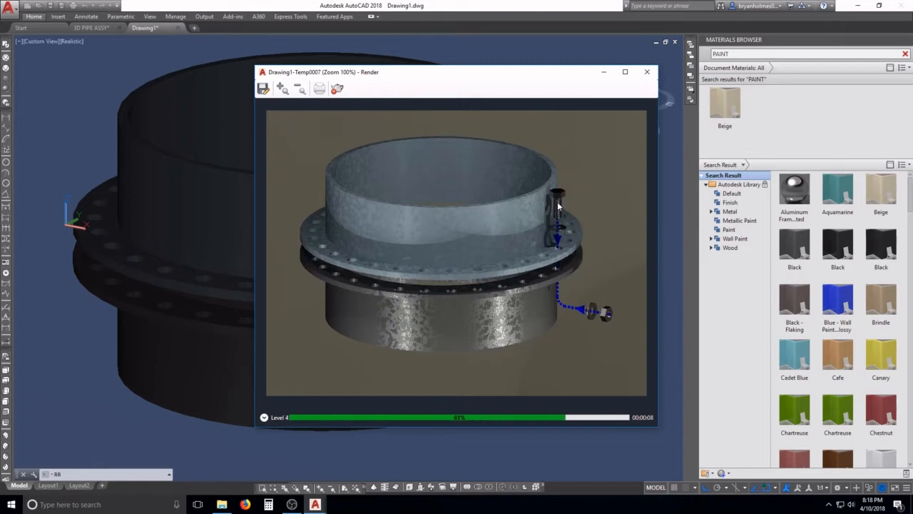
key(Escape)
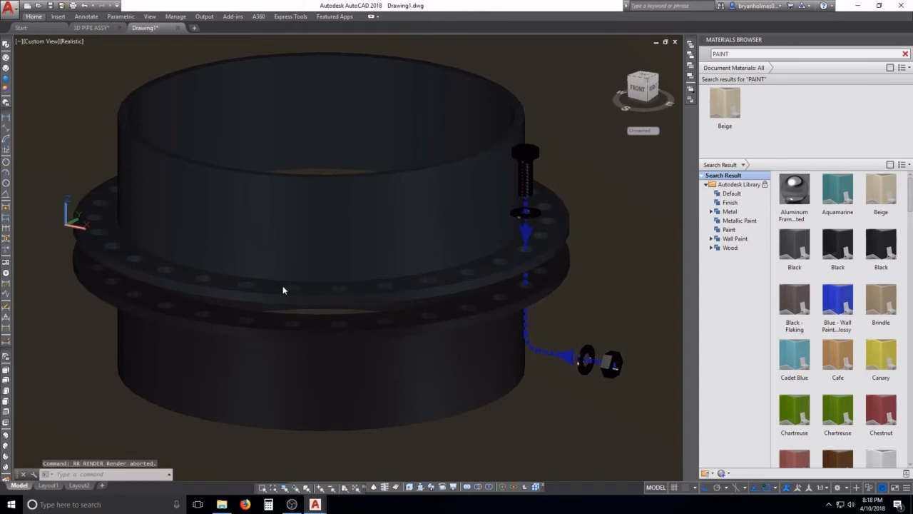
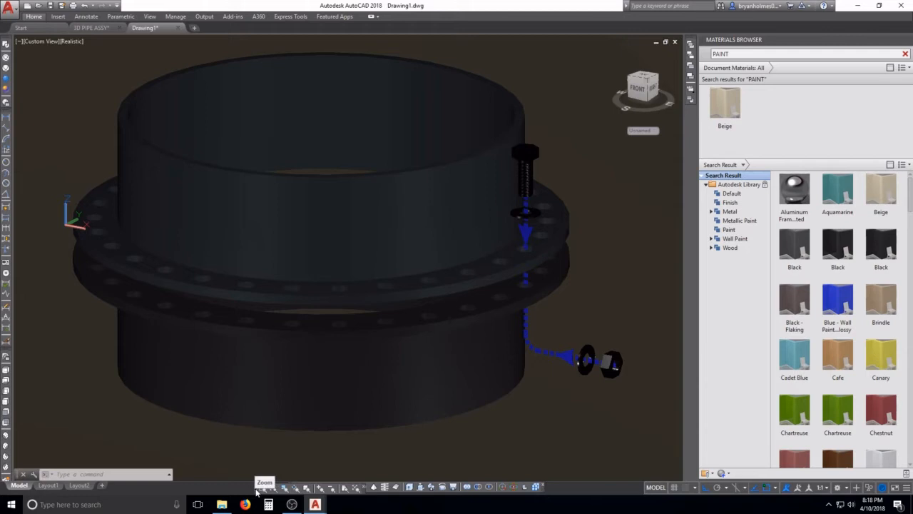
- Try the Zoom In tool on the flanged pipes, and orbit to a higher front view of the assembly
click(321, 488)
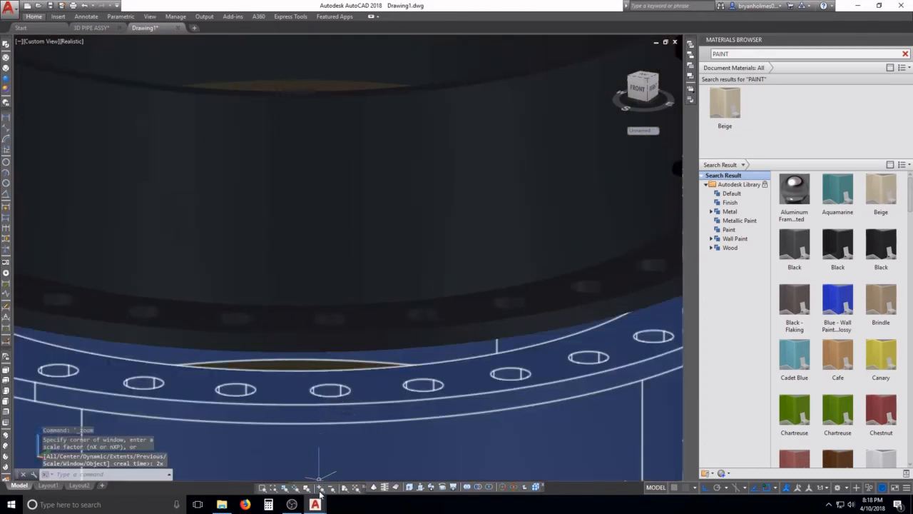
scroll(322, 457, down, 5)
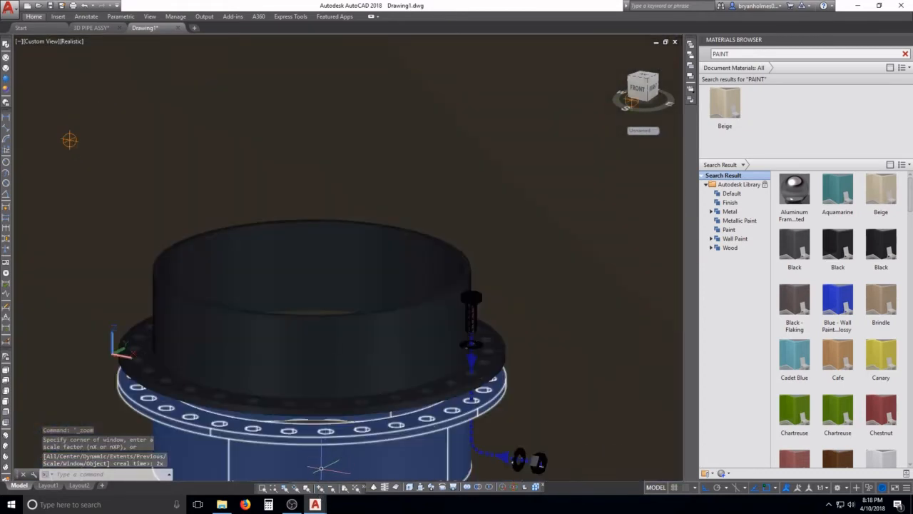
click(319, 488)
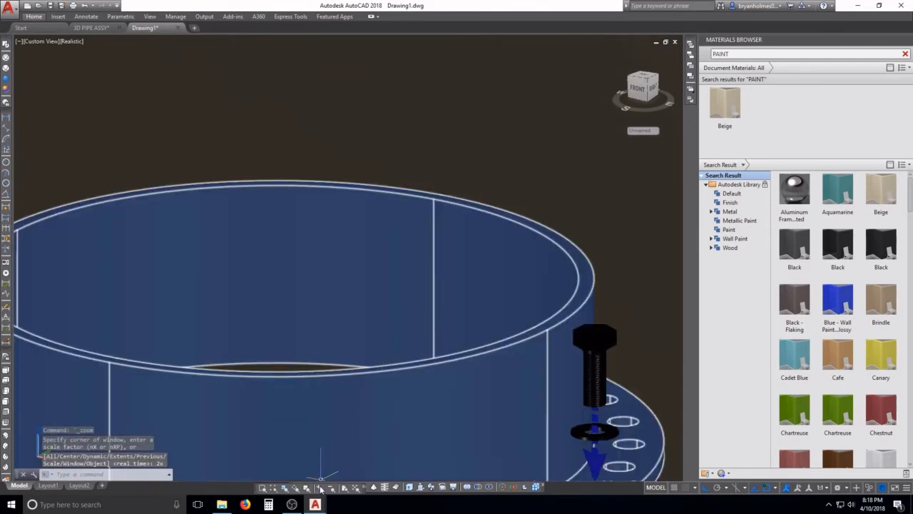
click(321, 488)
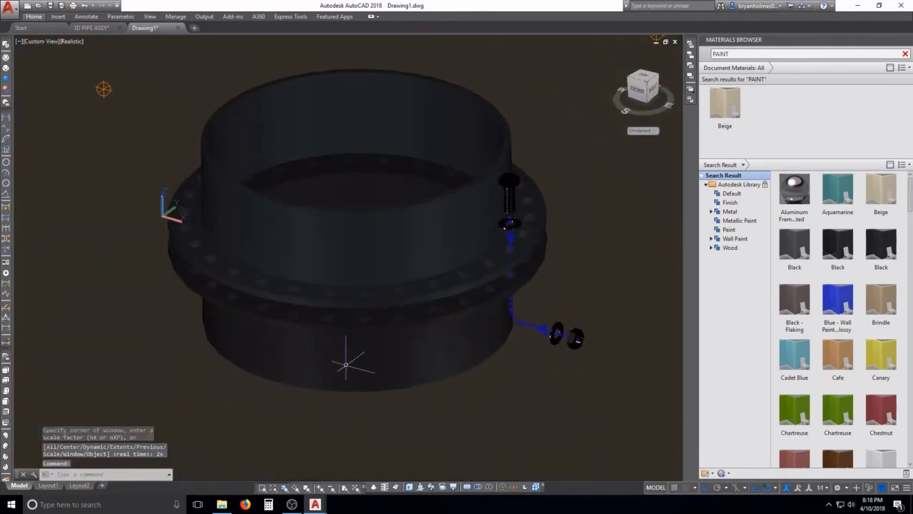
key(Escape)
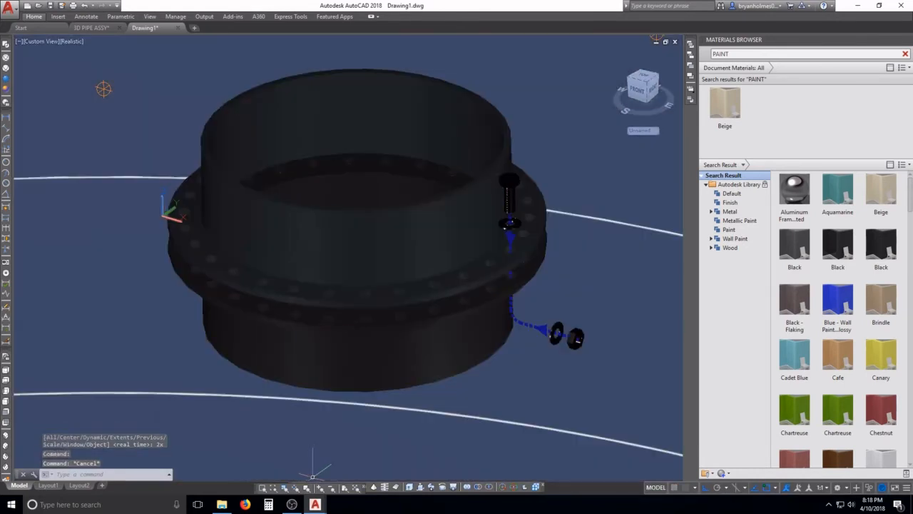
- Switch to the 3D PIPE ASSY drawing and zoom in on the bolt and washer above the flange
key(ctrl+Tab)
key(ctrl+Tab)
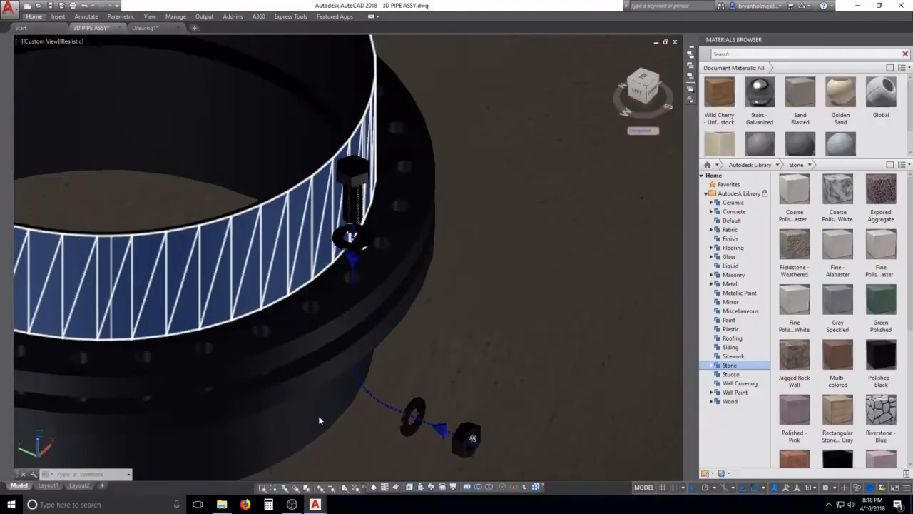
click(320, 488)
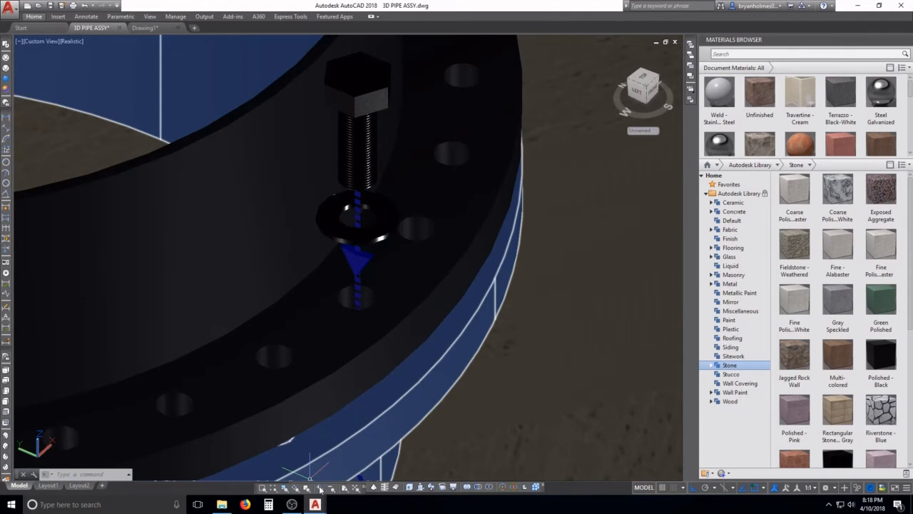
click(320, 489)
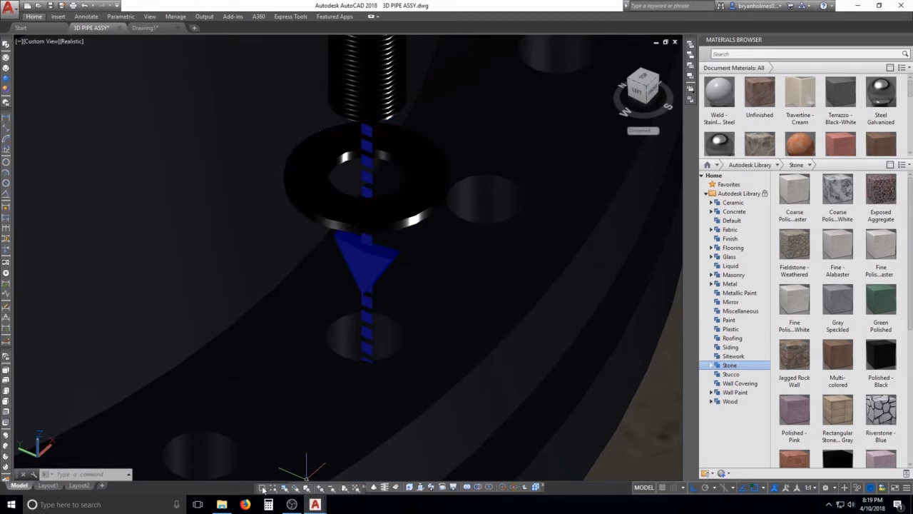
- Shift the docked Zoom toolbar to make room for the solid modeling tools and bring the whole flange back into view
drag(258, 489, 171, 488)
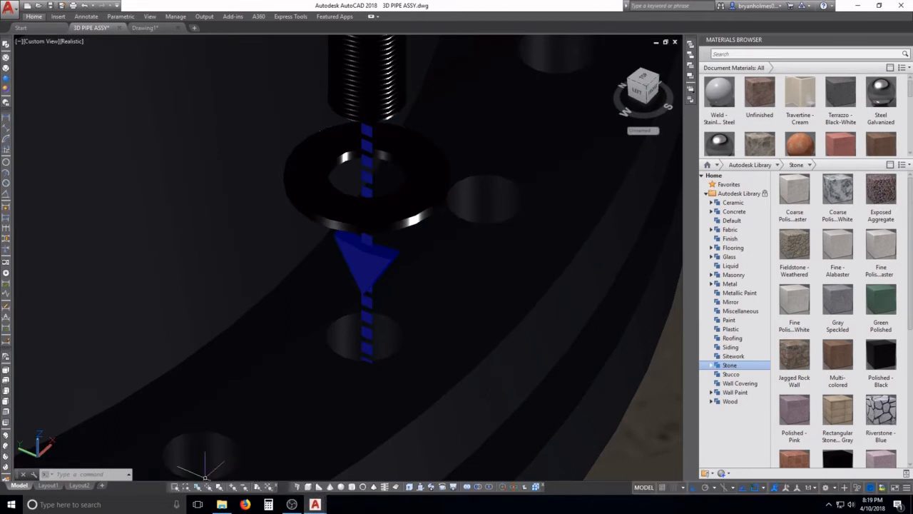
scroll(360, 353, down, 10)
scroll(267, 373, up, 3)
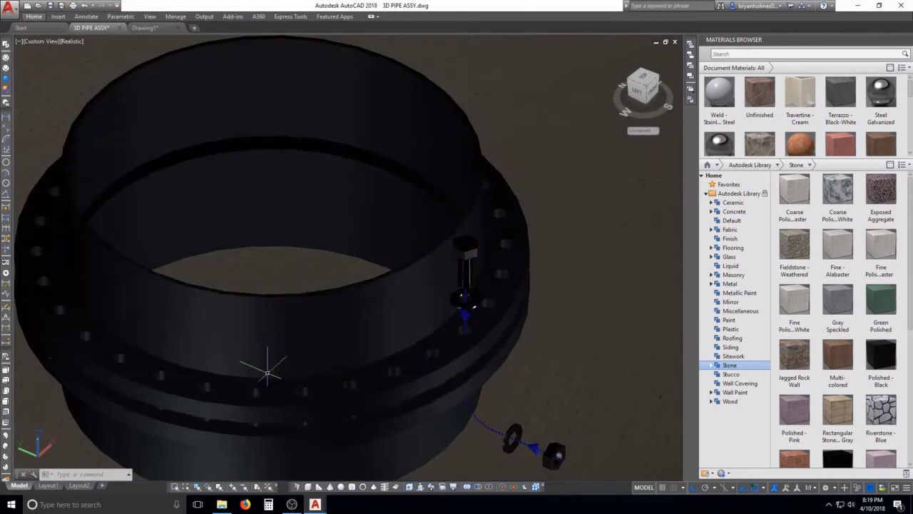
- Return to Drawing1 and zoom to a window around the flanged pipes and bolt parts
key(ctrl+Tab)
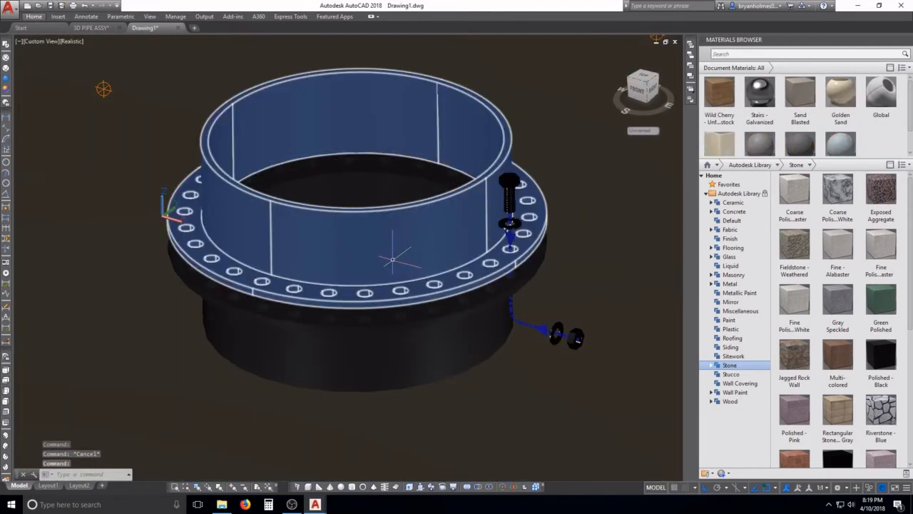
key(Escape)
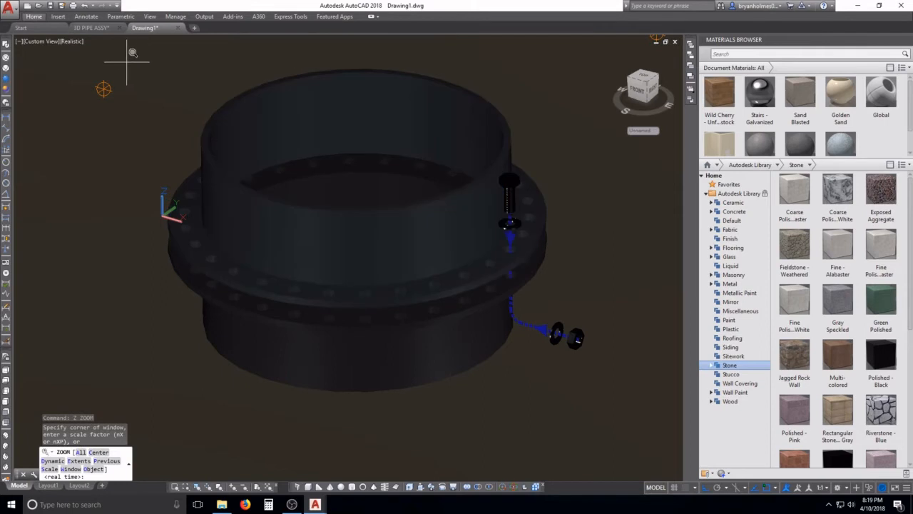
click(114, 55)
click(581, 366)
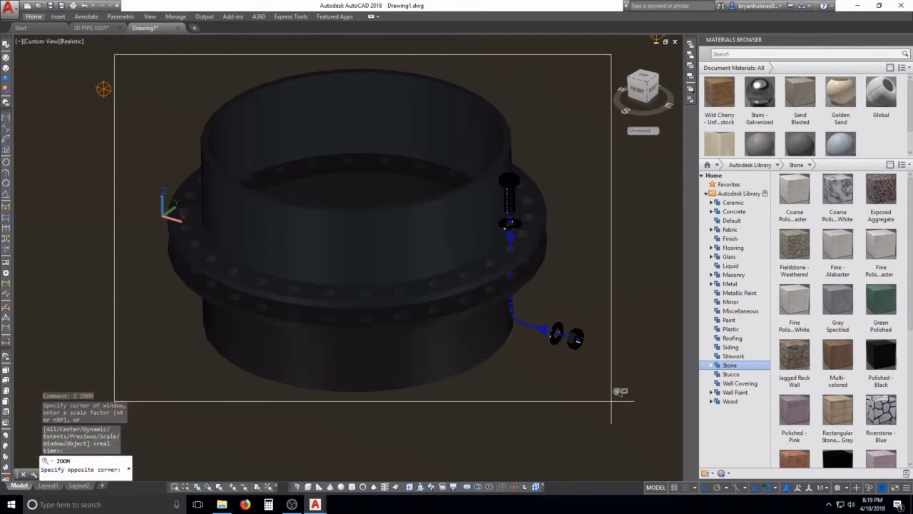
key(Escape)
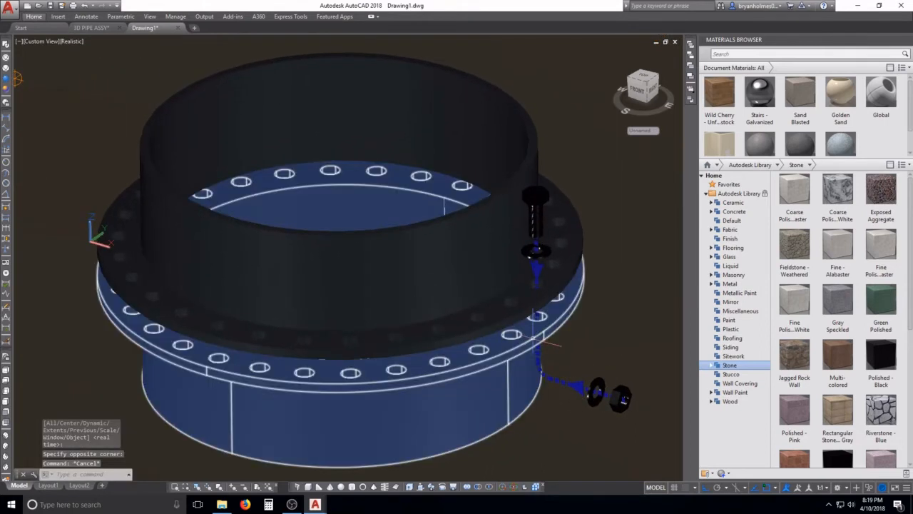
key(Escape)
key(Escape)
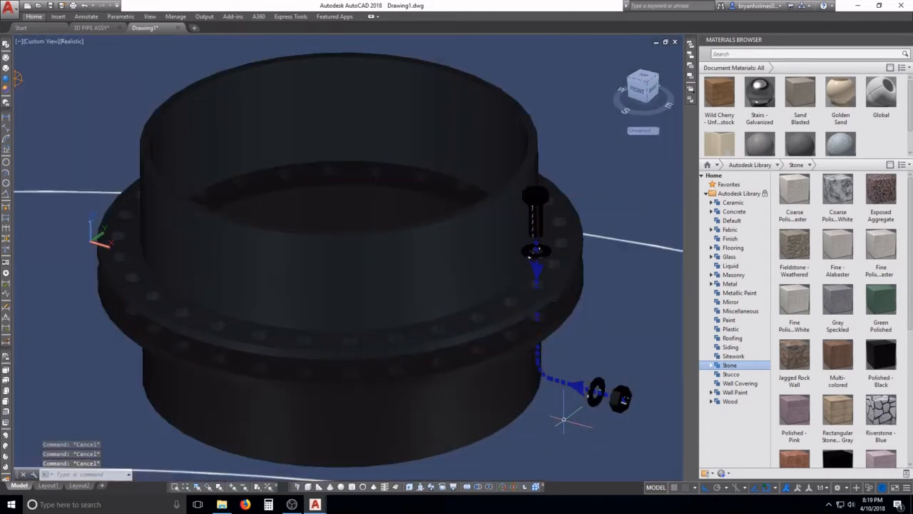
- Close the Materials Browser to enlarge the drawing area
scroll(870, 121, down, 1)
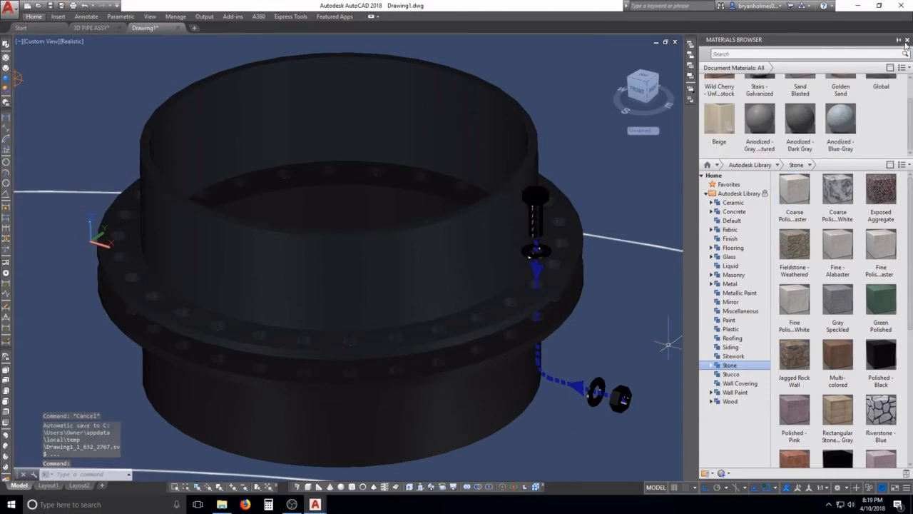
click(907, 40)
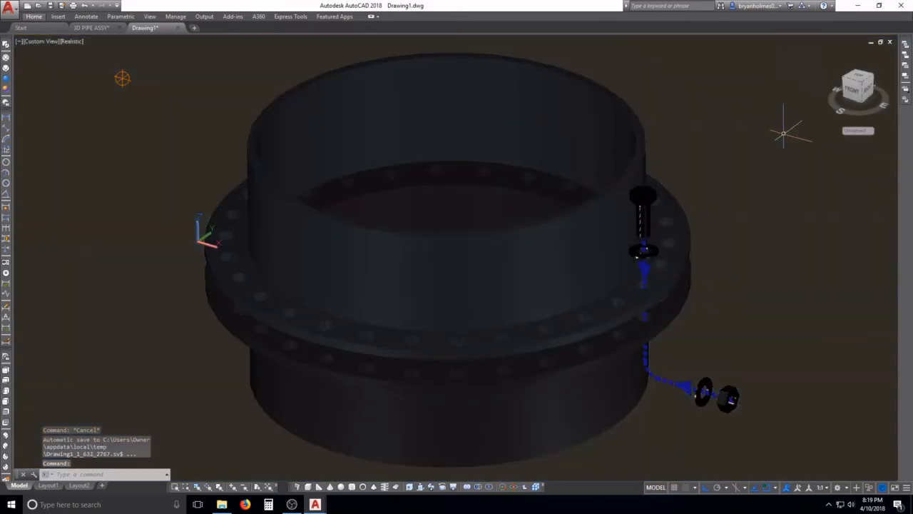
key(Escape)
key(Escape)
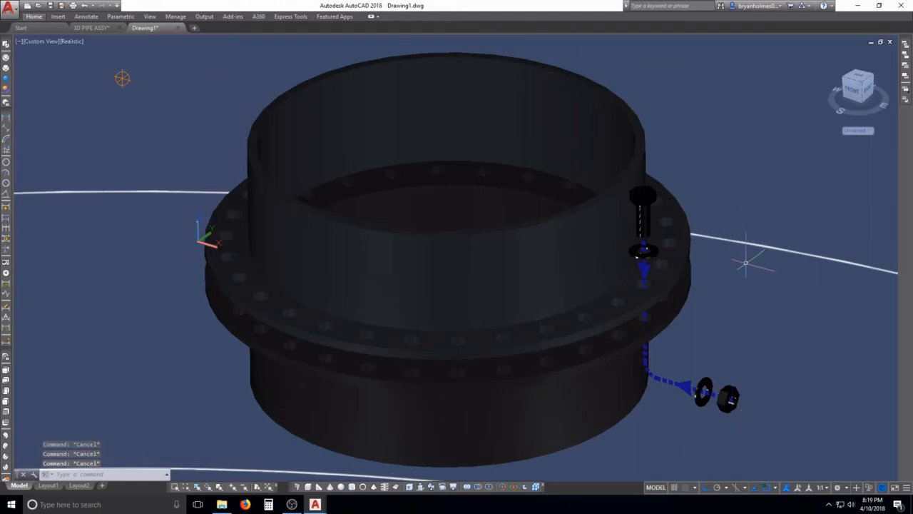
- Render the higher front view of the pipe assembly and stop the render early
text(RR)
key(Return)
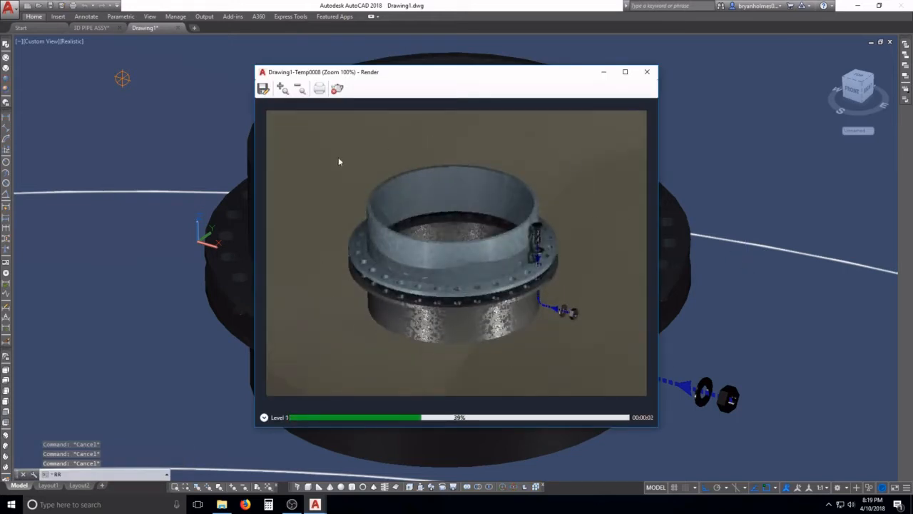
key(Escape)
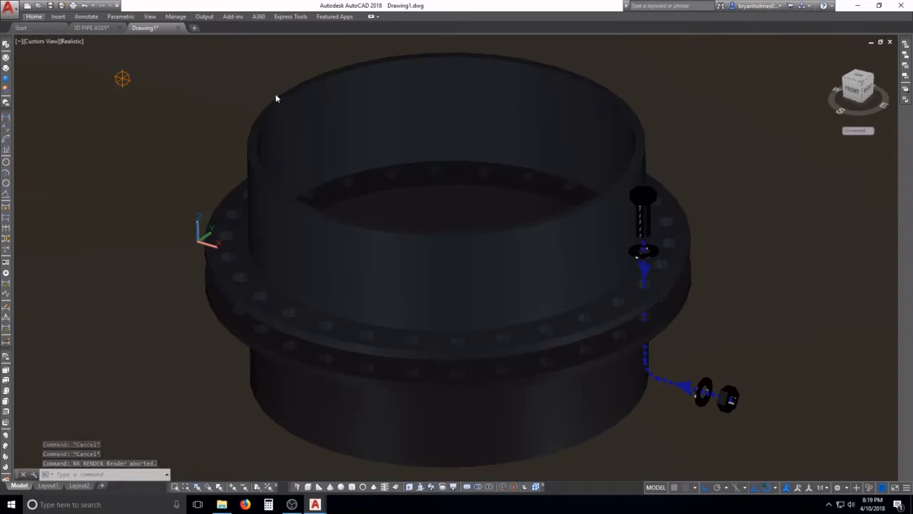
- Frame the flanged pipes and bolt parts more tightly, render that closer view and stop the render
key(Escape)
text(z)
key(Return)
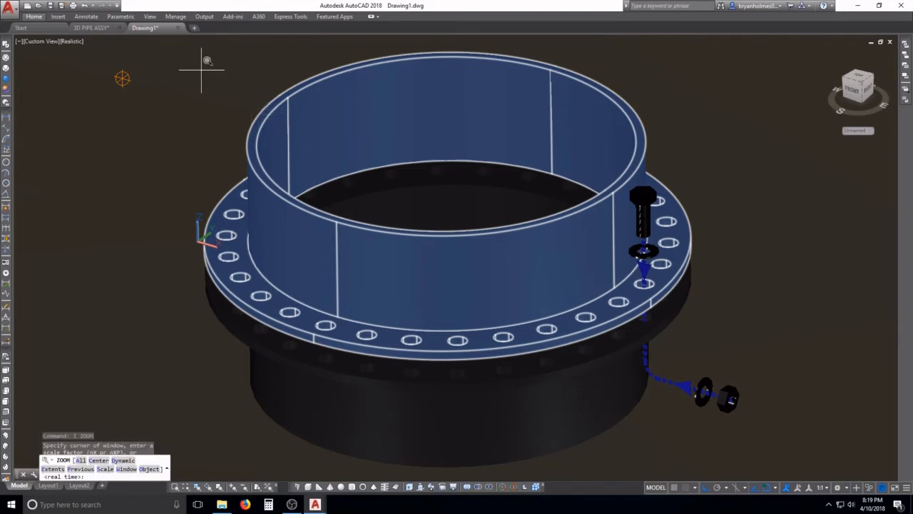
click(157, 44)
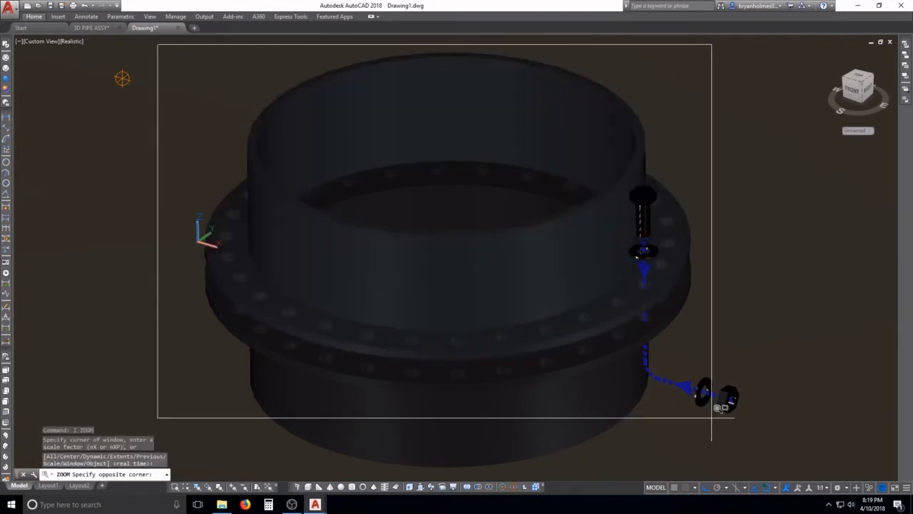
click(770, 455)
key(Return)
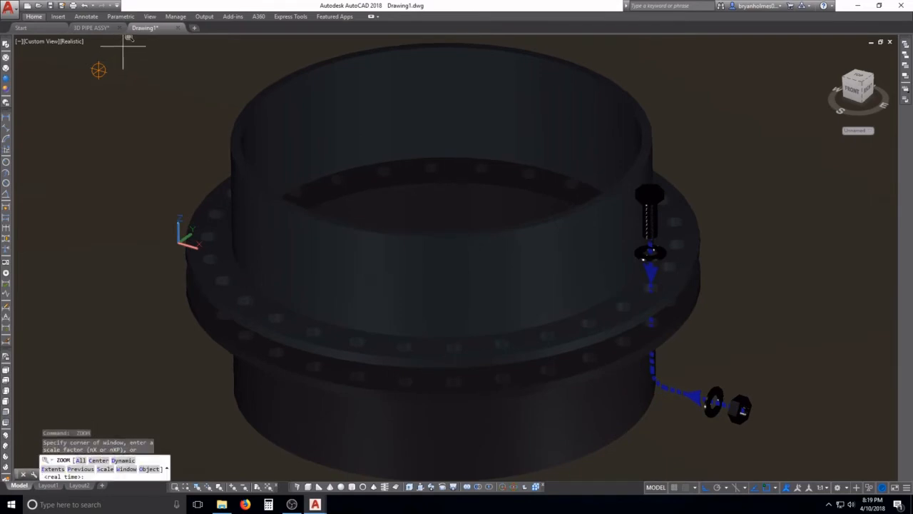
click(175, 55)
key(Escape)
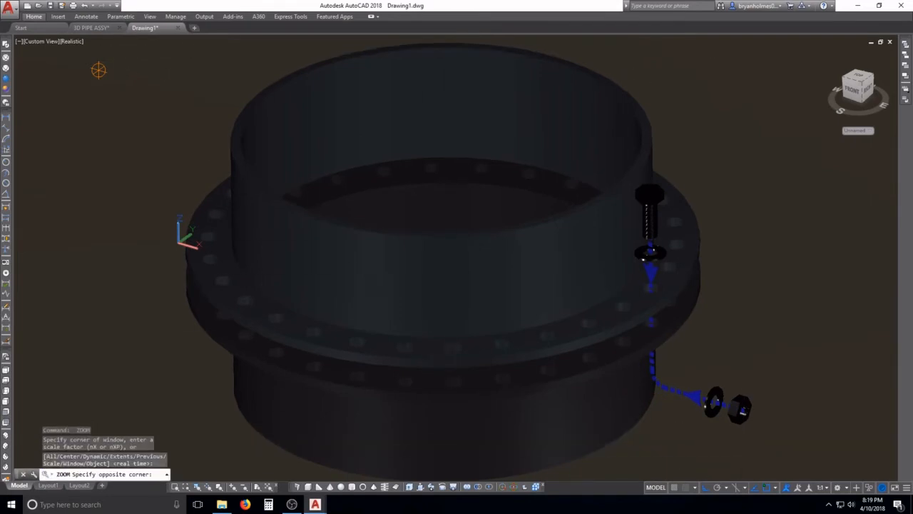
scroll(714, 406, up, 3)
key(Escape)
key(Escape)
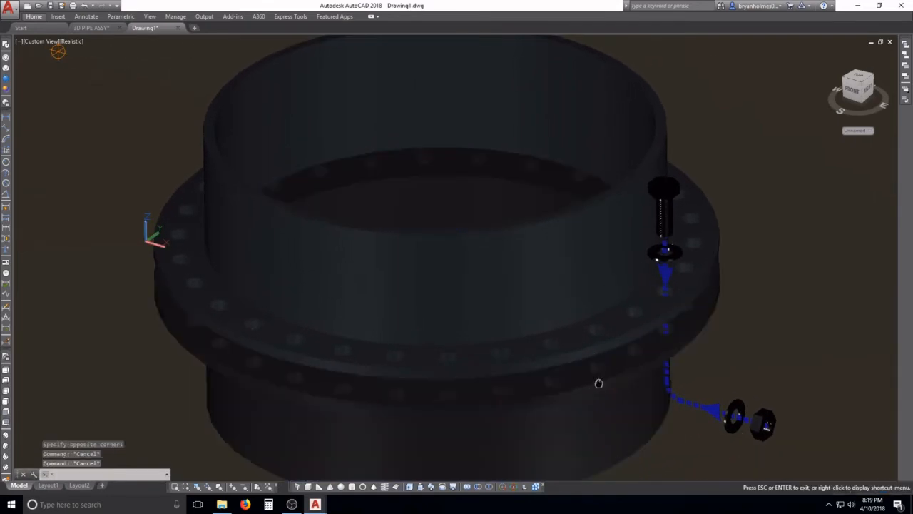
text(rr)
key(Return)
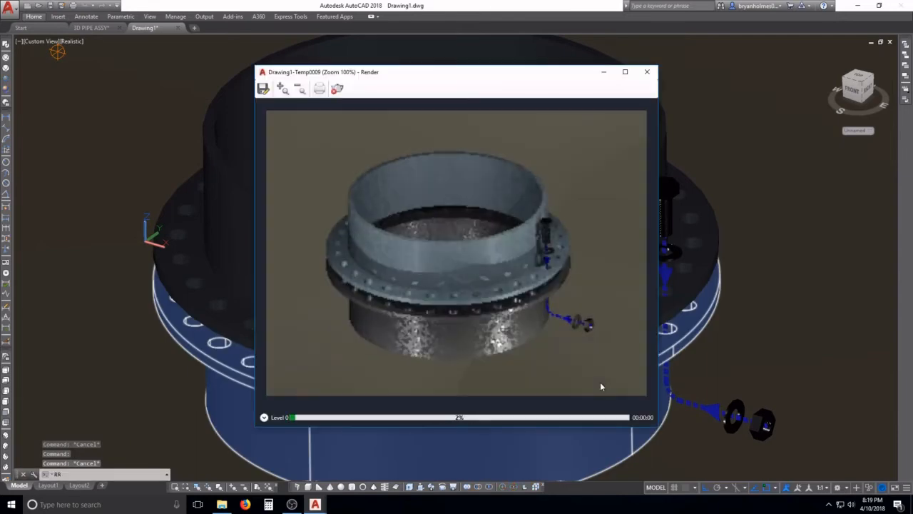
key(Escape)
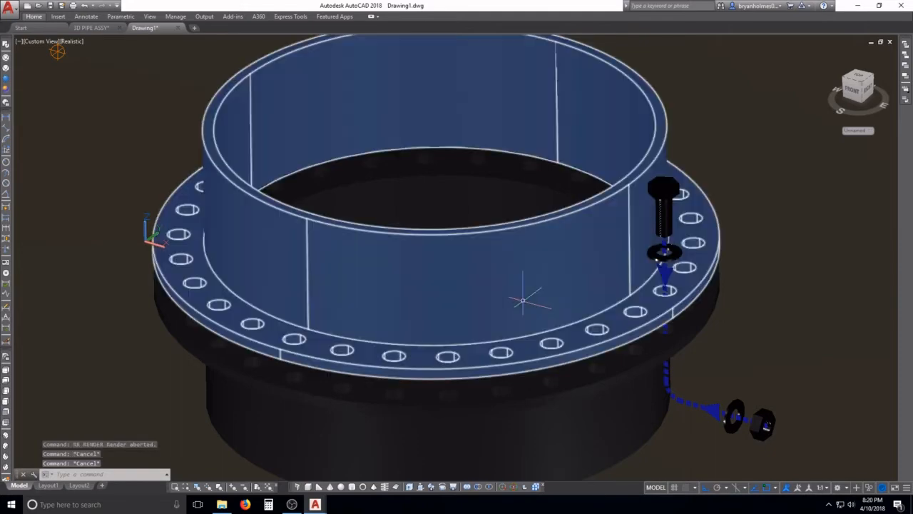
- Frame the flanged pipes, bolt, washers and nut in two successive zoom windows and render the view to completion
text(z)
key(Return)
click(151, 73)
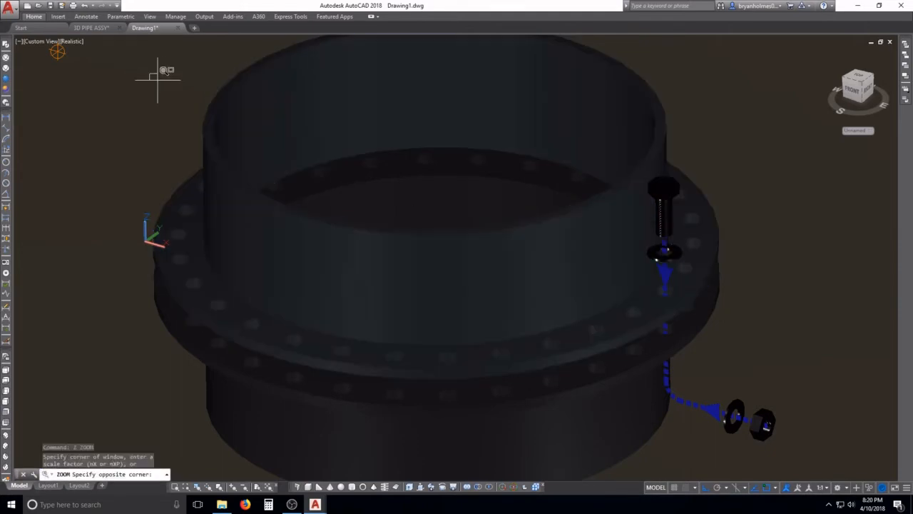
click(740, 429)
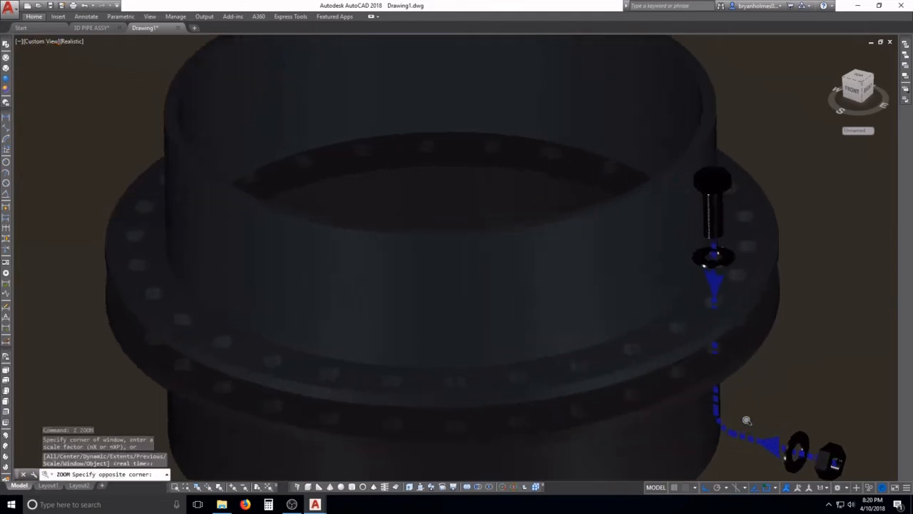
key(Return)
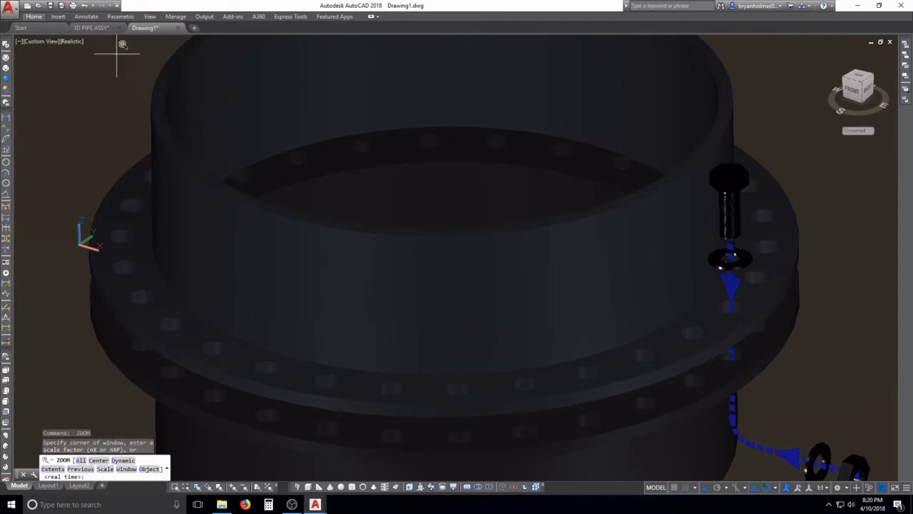
click(117, 52)
click(843, 474)
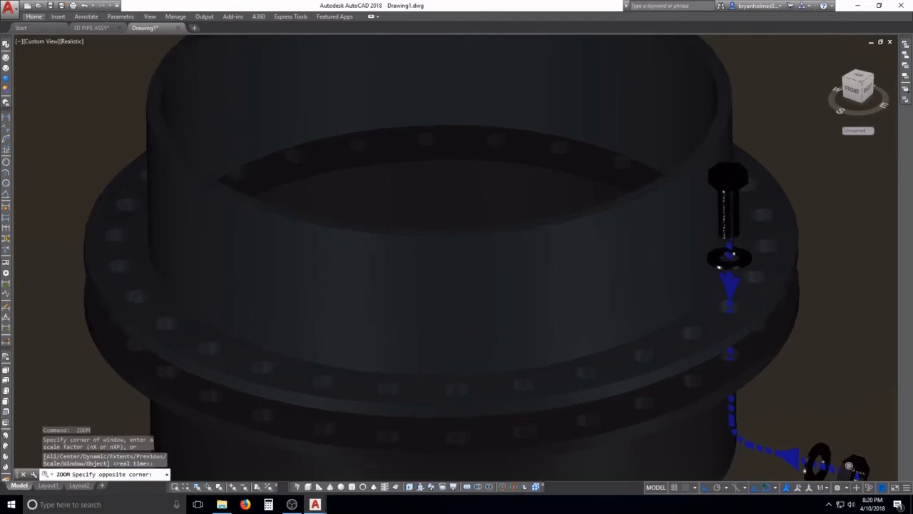
key(Escape)
key(Escape)
text(RR)
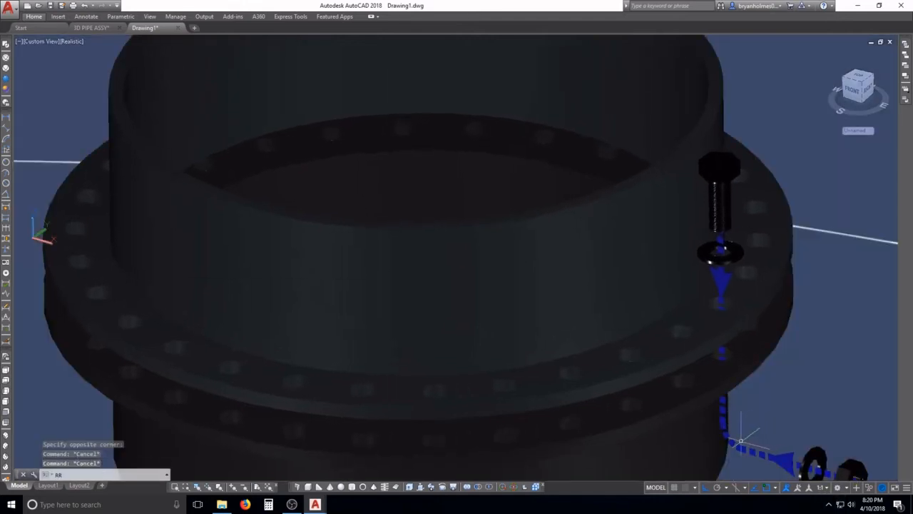
key(Return)
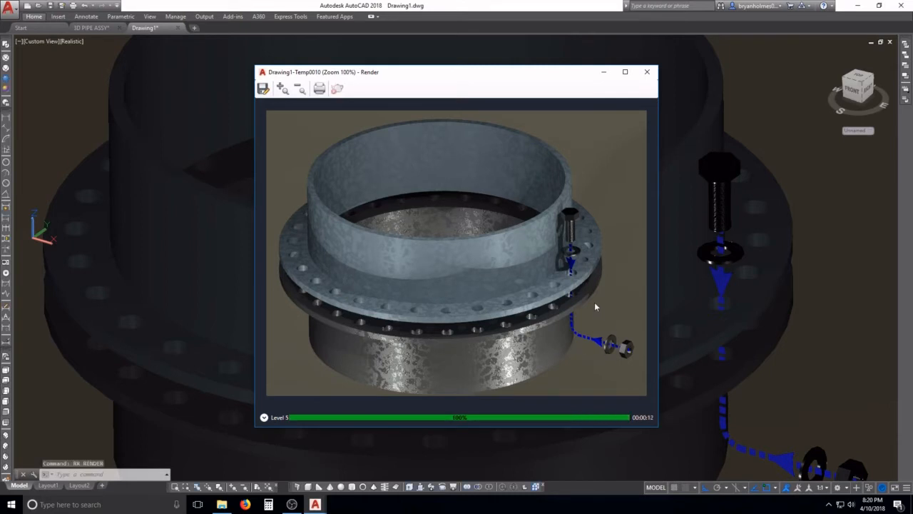
- Save the finished render to the Desktop as Drawing1-Temp0010.png with the default PNG image options
click(263, 89)
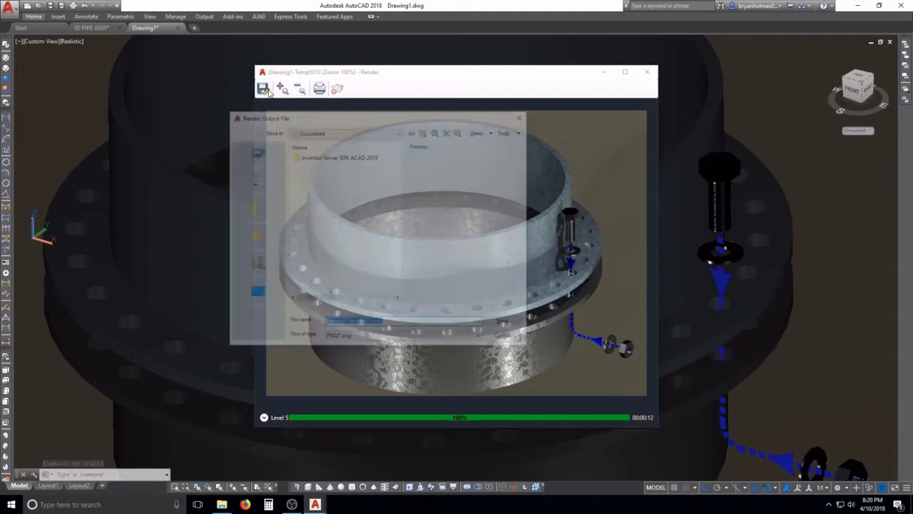
click(256, 291)
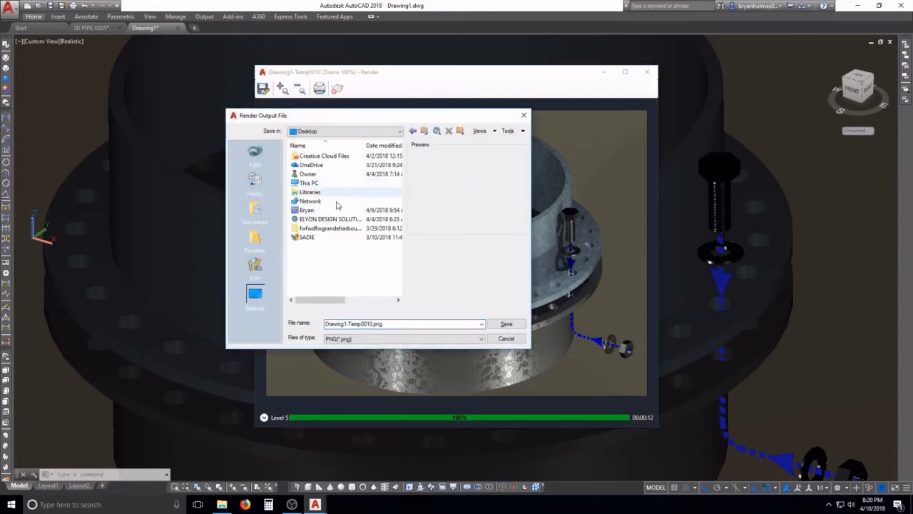
click(344, 323)
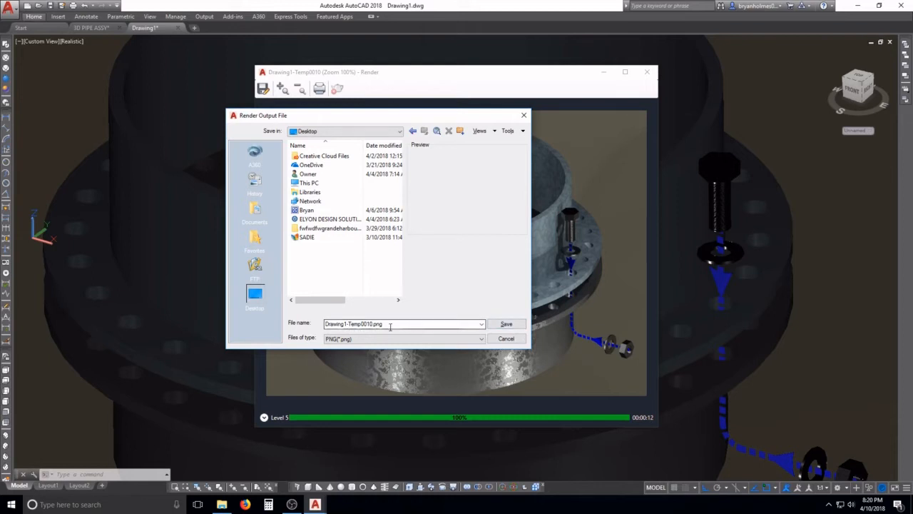
click(506, 324)
click(430, 304)
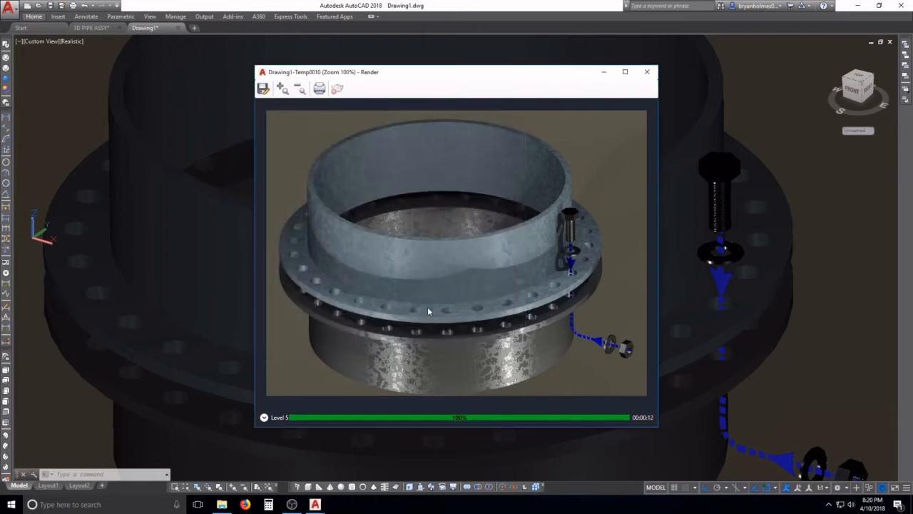
- Close the render window and switch the model to the Top view
click(648, 73)
scroll(563, 229, down, 8)
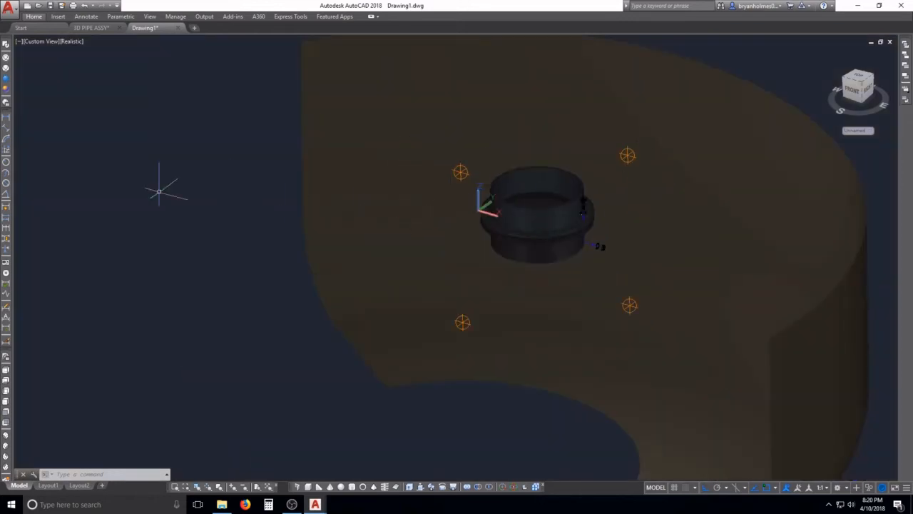
click(84, 169)
key(Escape)
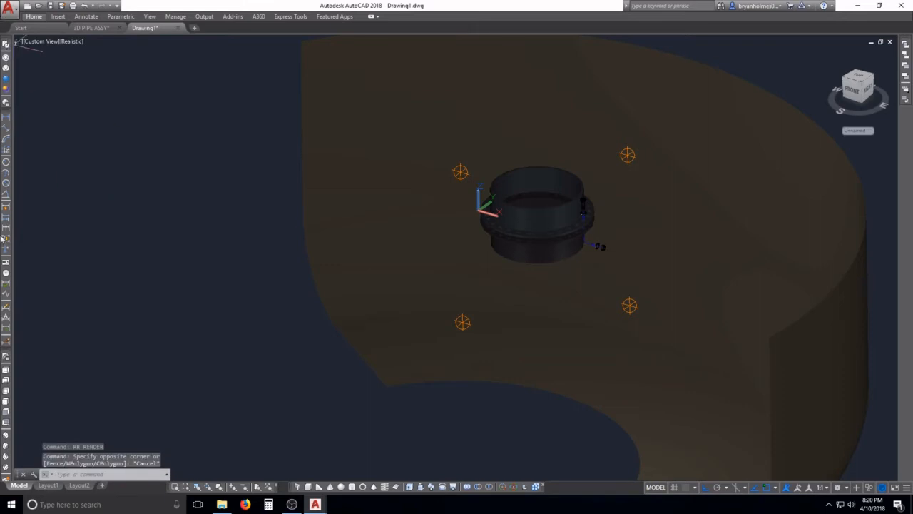
click(5, 372)
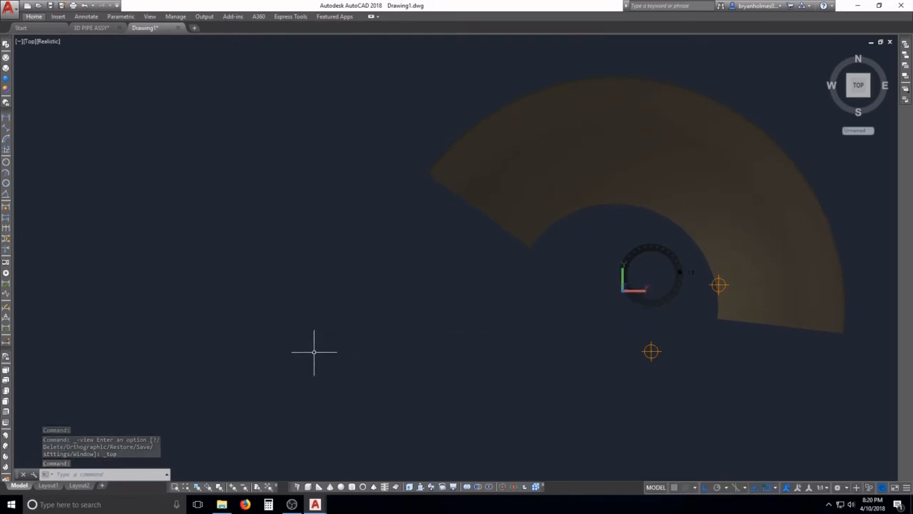
click(206, 317)
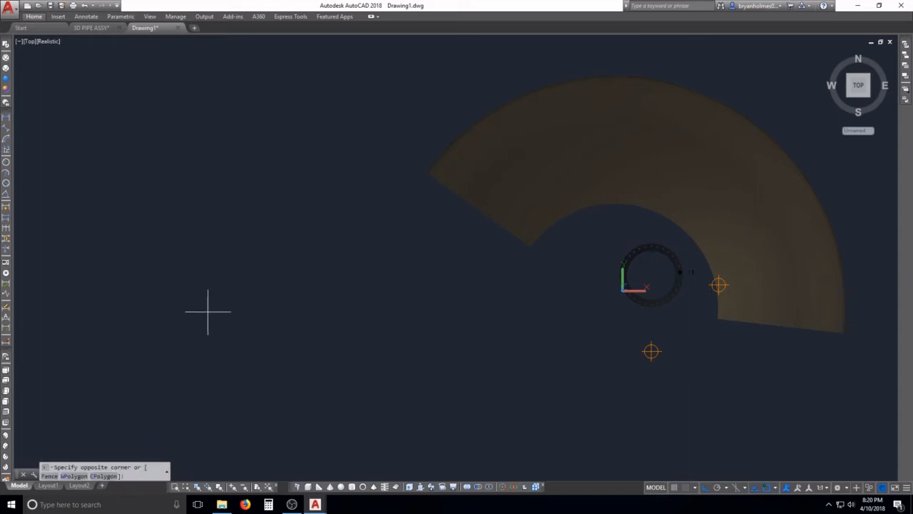
key(Escape)
click(77, 126)
key(Escape)
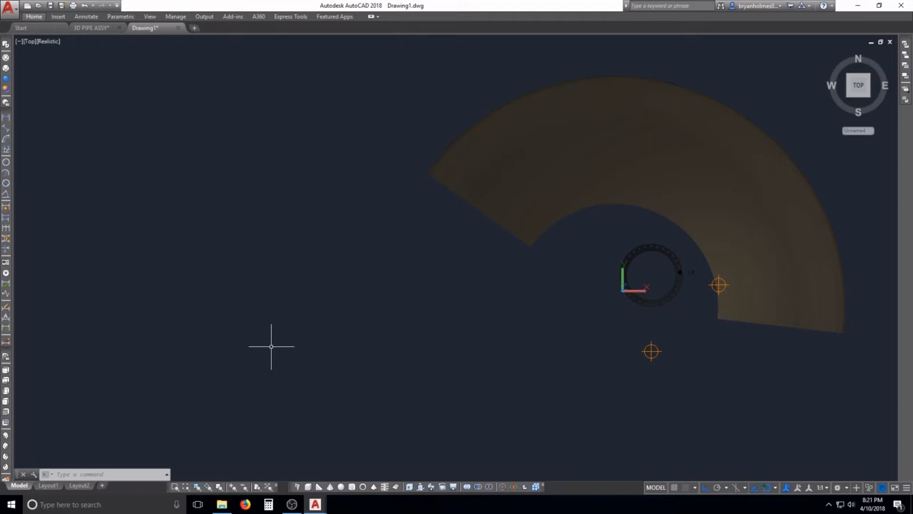
key(Escape)
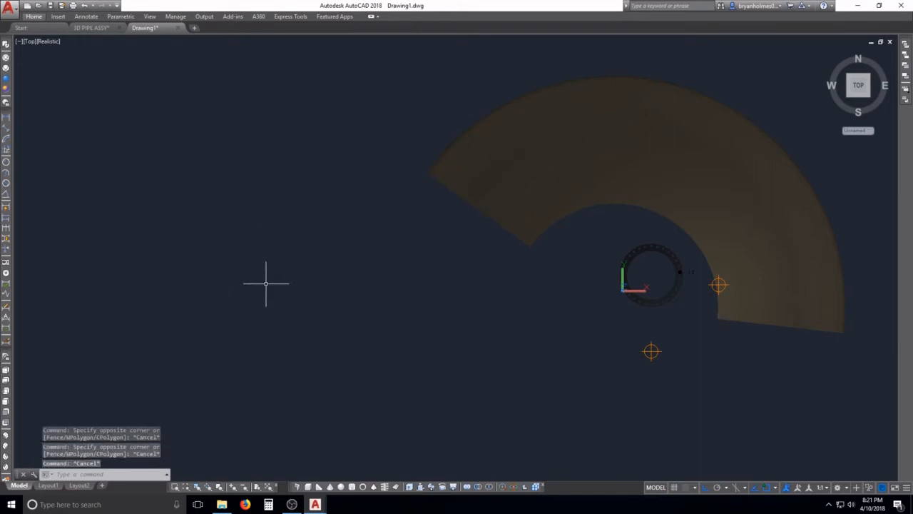
text(A)
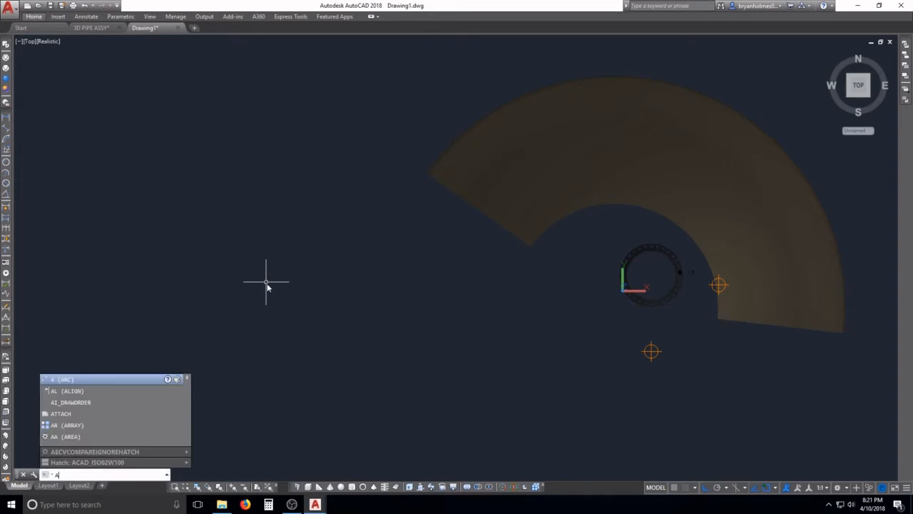
key(Escape)
key(Escape)
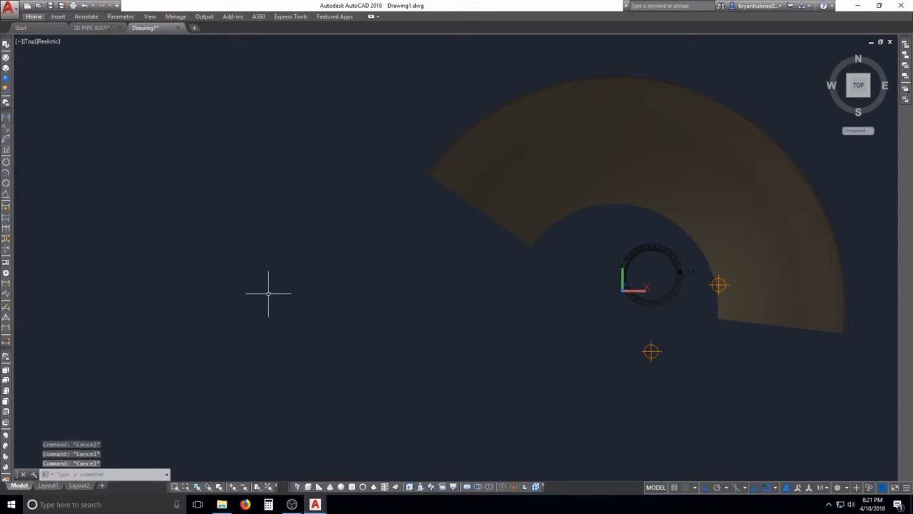
- Attach the Drawing1-Temp0010 image from the Desktop with a relative path and place it in the empty area beside the curved backdrop
text(ATT)
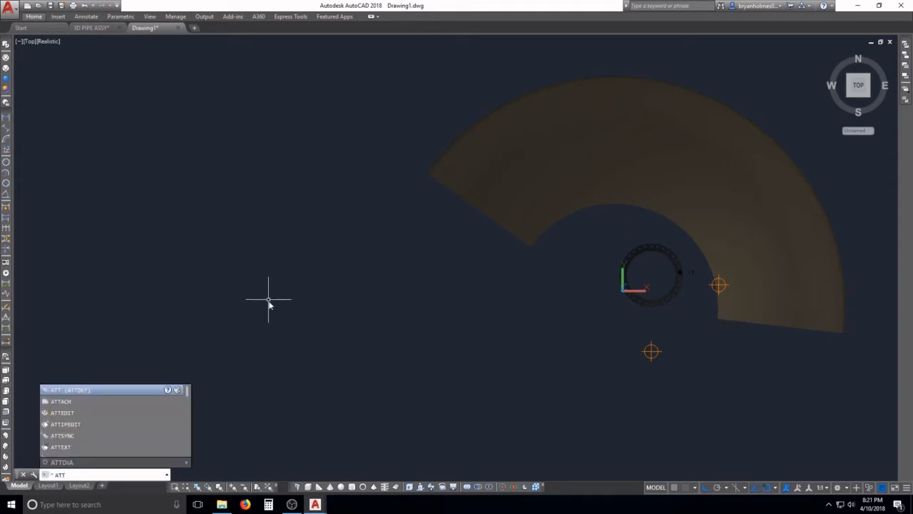
text(ACH)
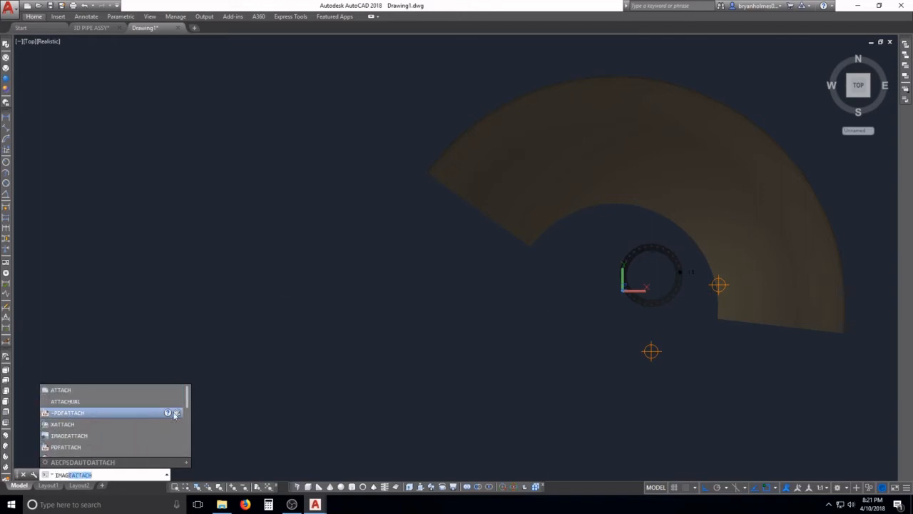
key(Return)
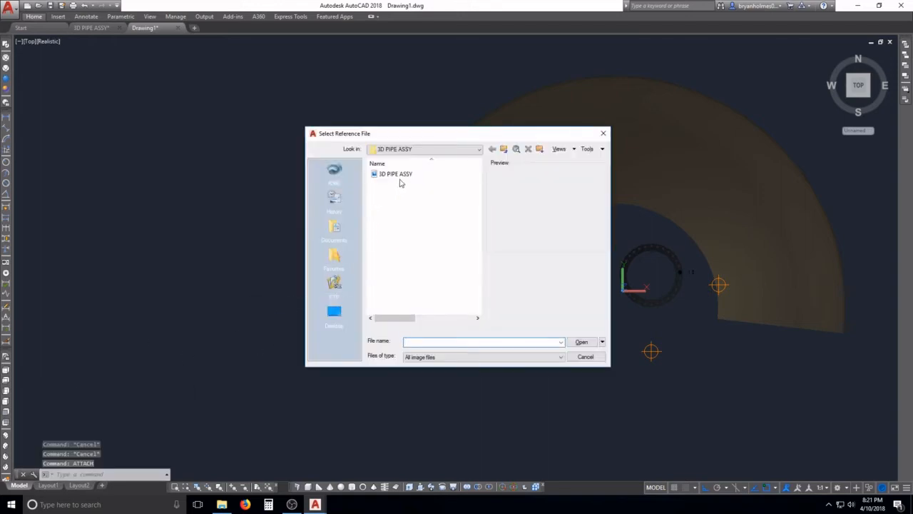
click(338, 311)
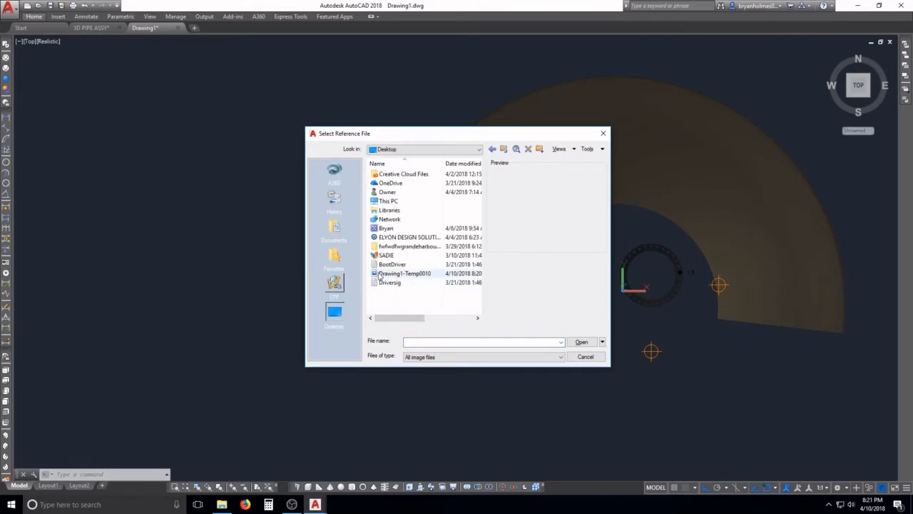
click(405, 274)
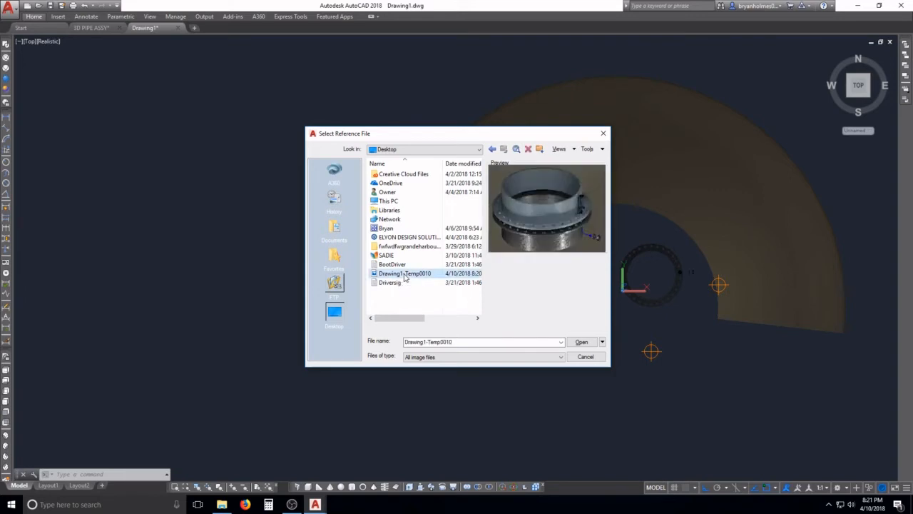
click(582, 341)
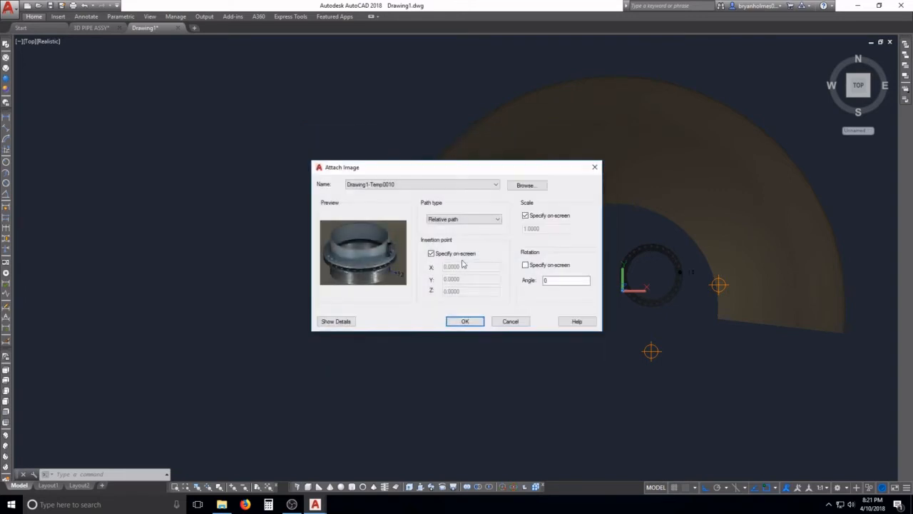
click(460, 322)
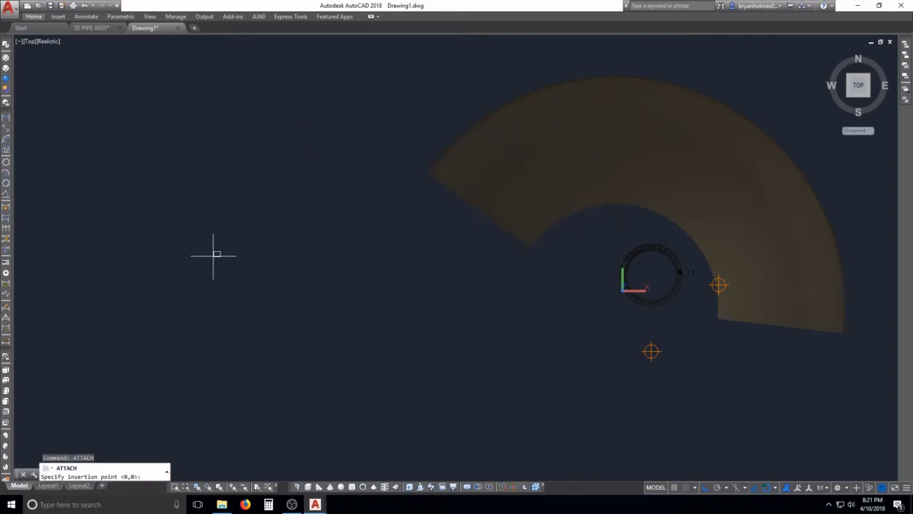
click(300, 295)
middle_drag(318, 269, 295, 344)
key(Escape)
key(Escape)
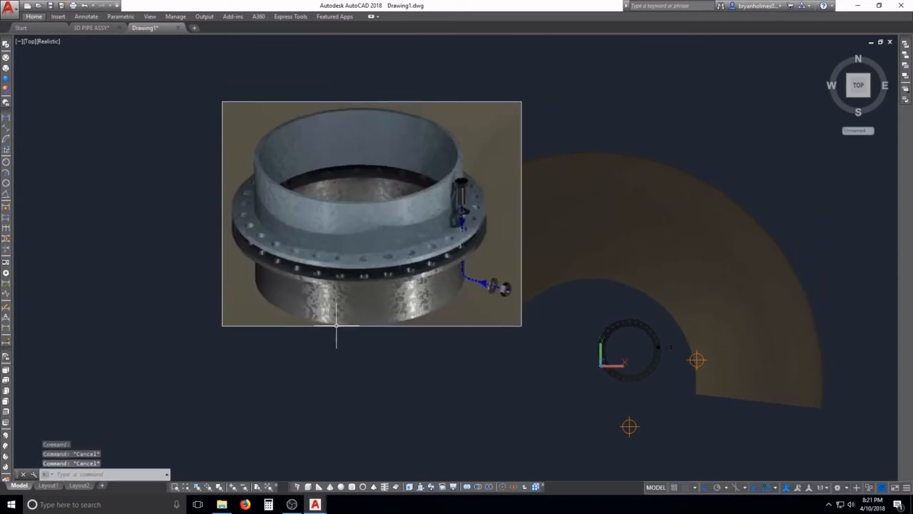
- Move the attached render image about 137 units horizontally away from the curved backdrop
text(m)
key(space)
click(335, 325)
key(Return)
click(311, 336)
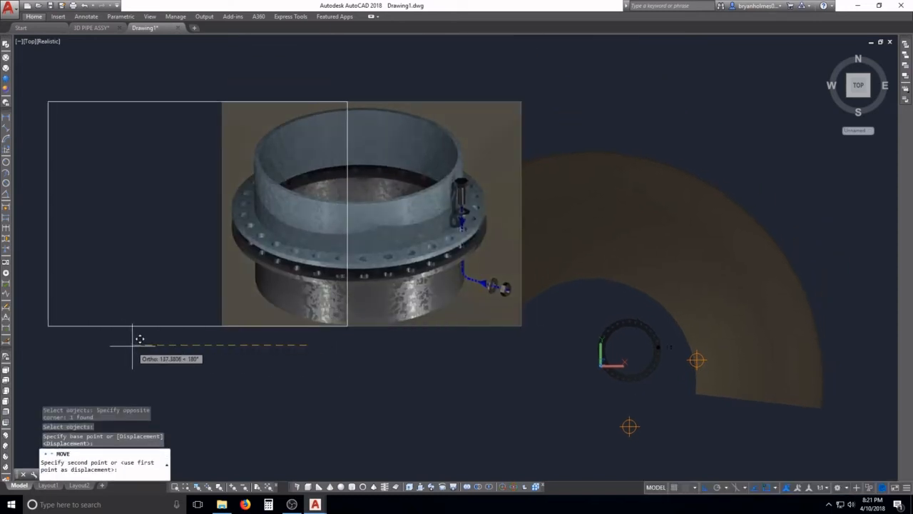
click(138, 336)
key(Escape)
middle_drag(179, 321, 288, 321)
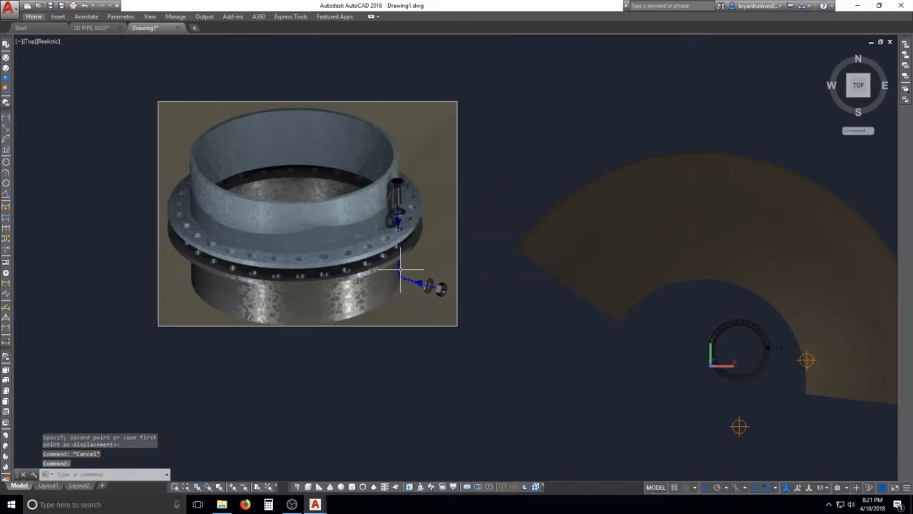
- Render a close-up of the flanged pipes and bolt parts from a raised right-side viewpoint, and repeat the same render
middle_drag(540, 316, 408, 295)
scroll(392, 298, down, 2)
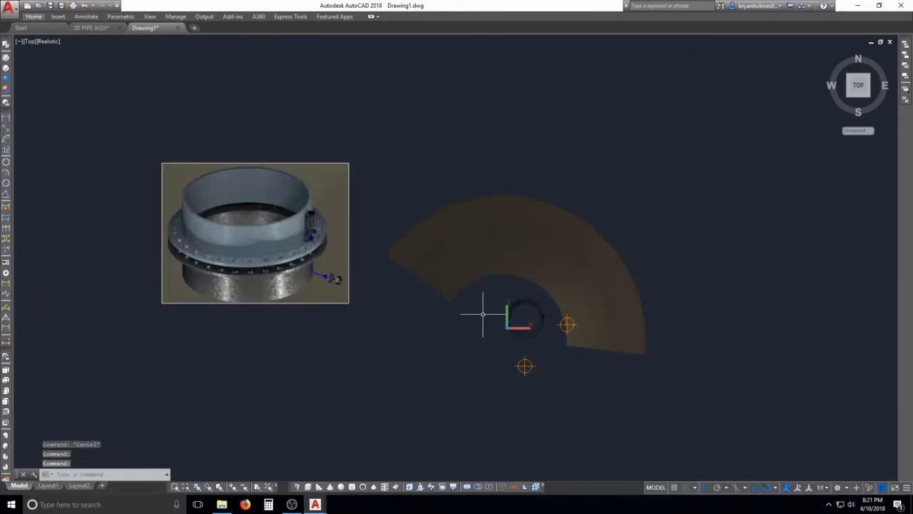
shift+middle_drag(512, 319, 407, 263)
scroll(407, 263, up, 8)
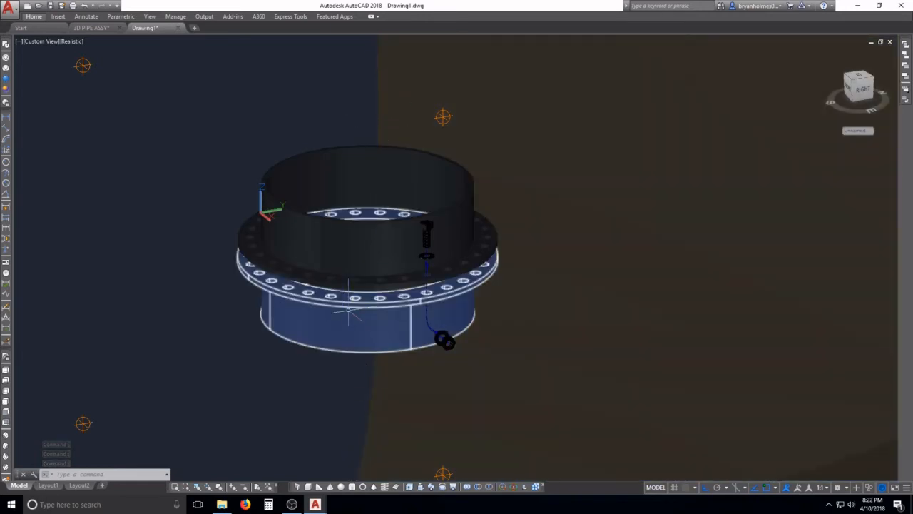
scroll(354, 262, up, 5)
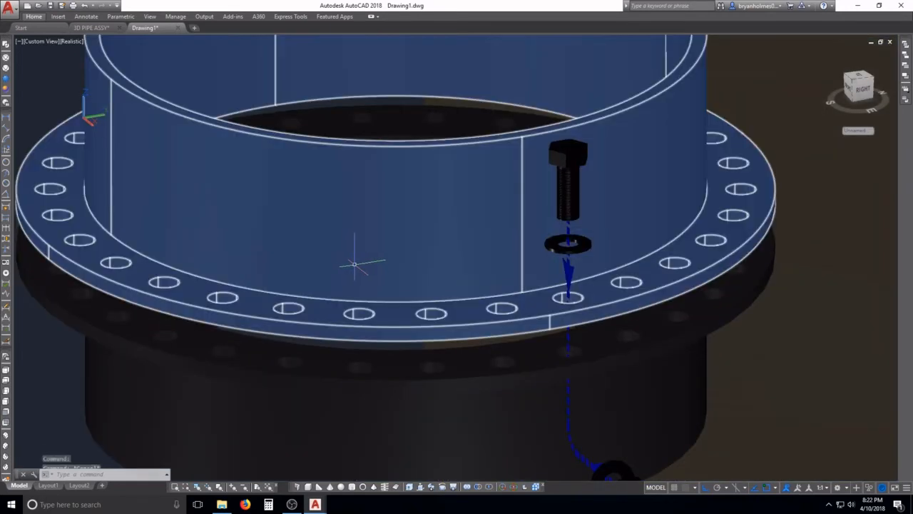
key(Escape)
key(Escape)
text(RR)
key(Return)
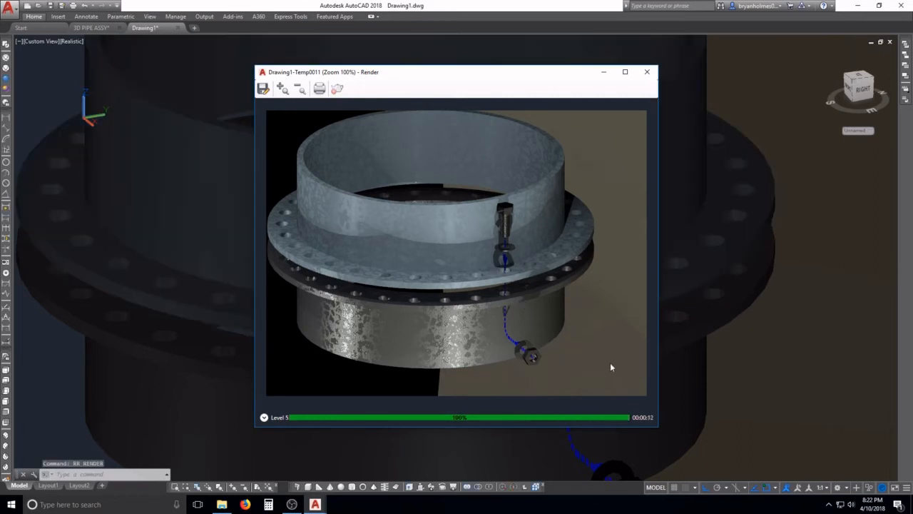
click(669, 332)
key(Return)
- Save the finished render to Documents as TTT in PNG format with 32-bit color at 150 dots per inch, and close the render window
click(262, 88)
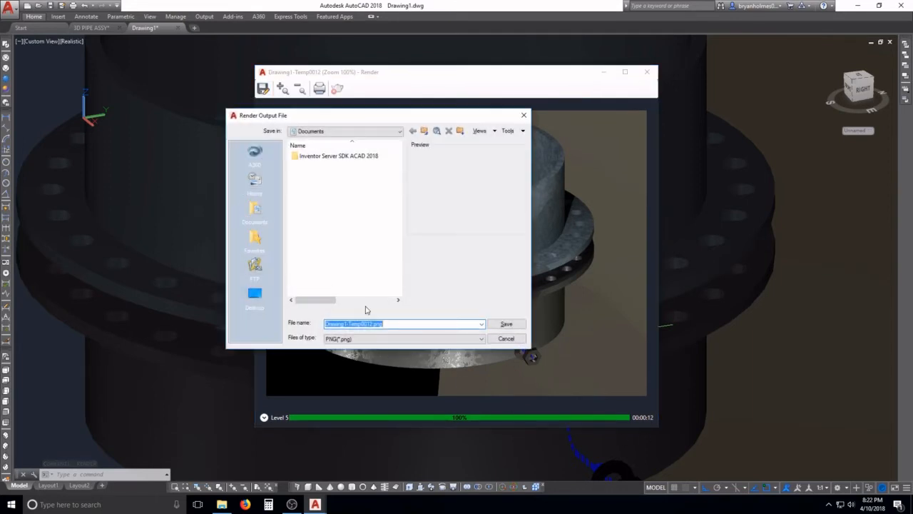
click(392, 323)
double_click(377, 323)
text(TTT)
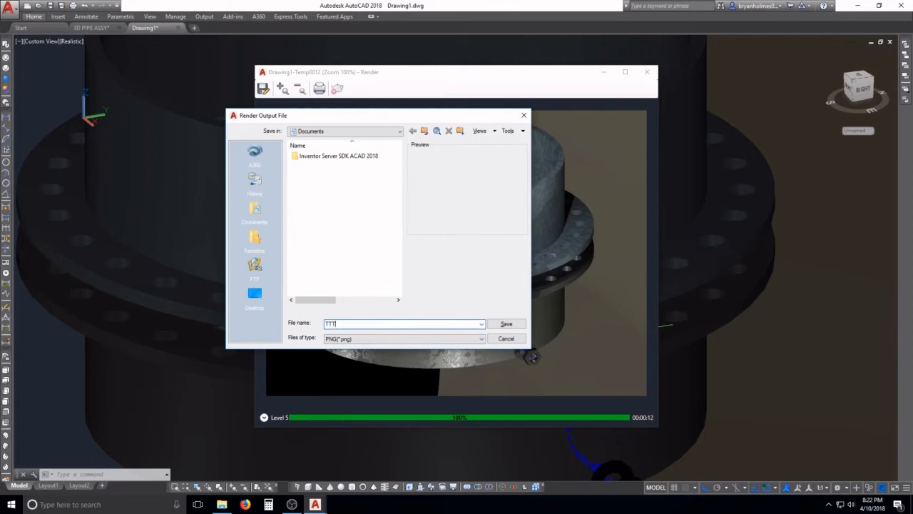
click(506, 325)
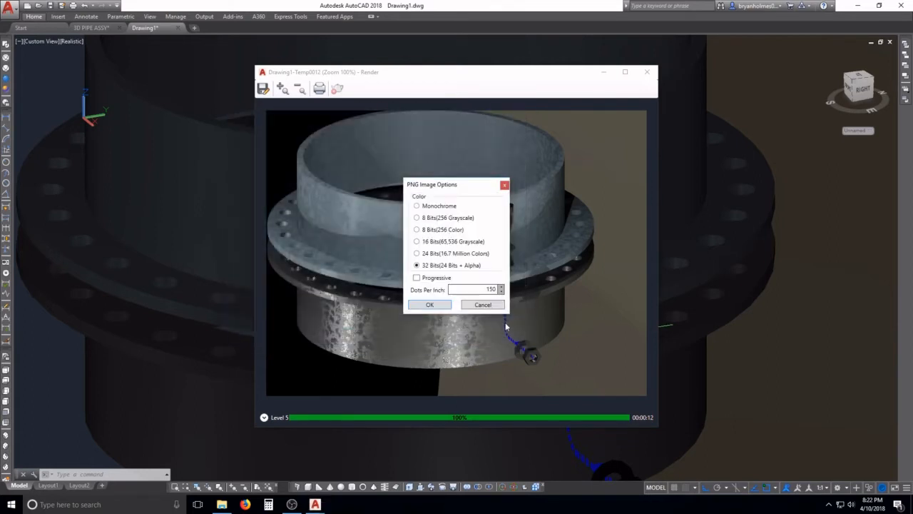
click(449, 305)
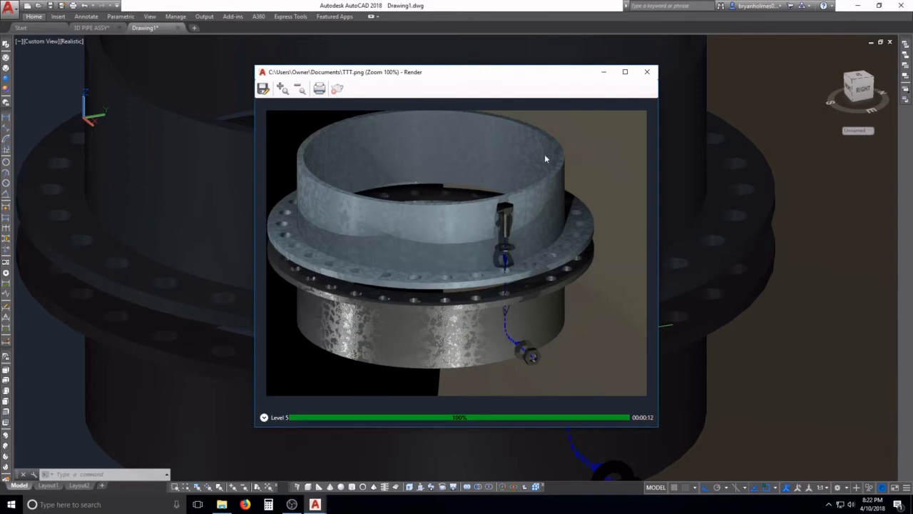
click(647, 72)
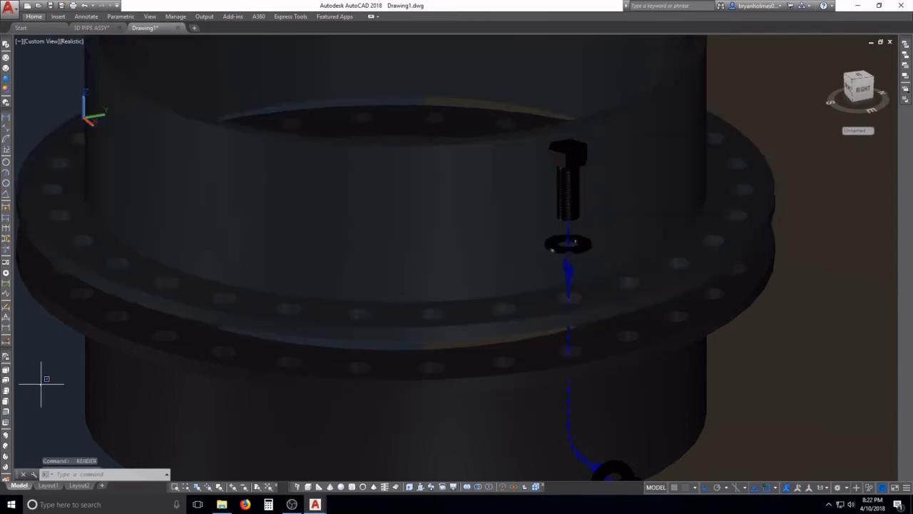
- Return Drawing1 to the Top view with the attached render image framed
click(6, 370)
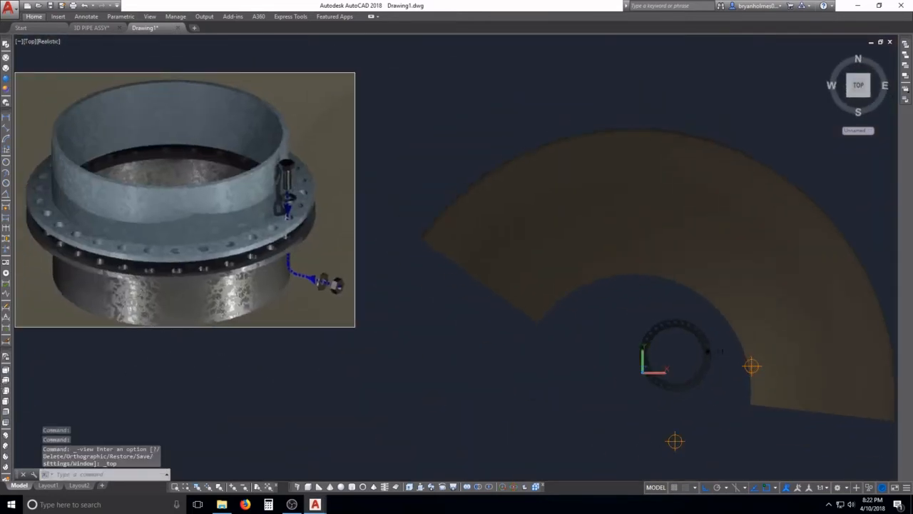
mouse_move(223, 358)
middle_down()
mouse_move(349, 373)
mouse_move(451, 345)
middle_up()
key(Escape)
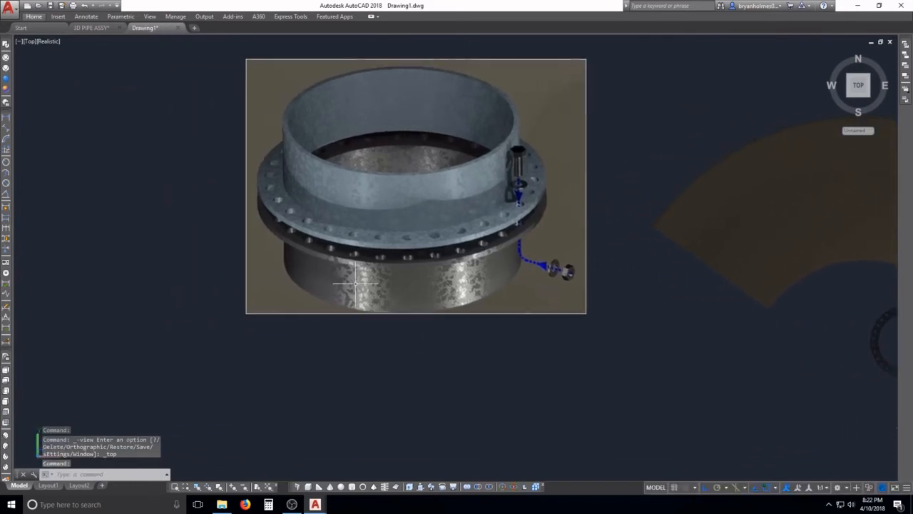
click(129, 261)
key(Escape)
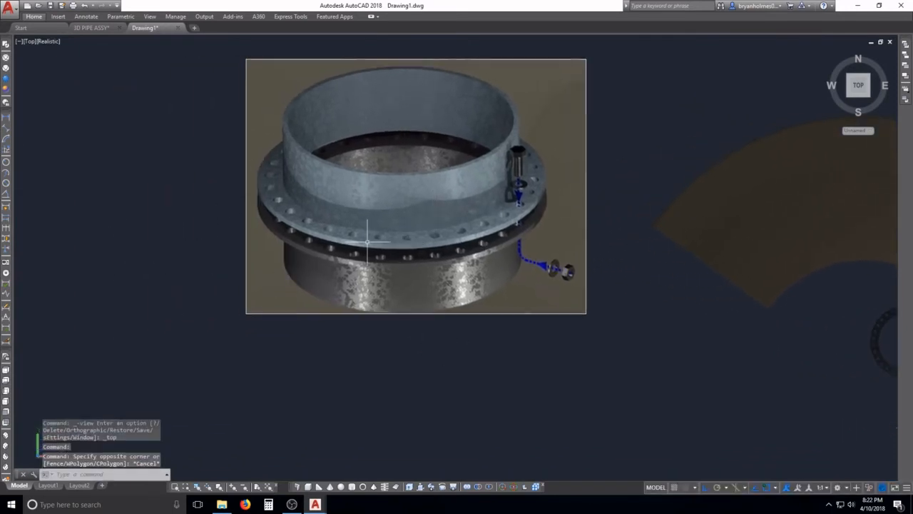
click(170, 256)
key(Escape)
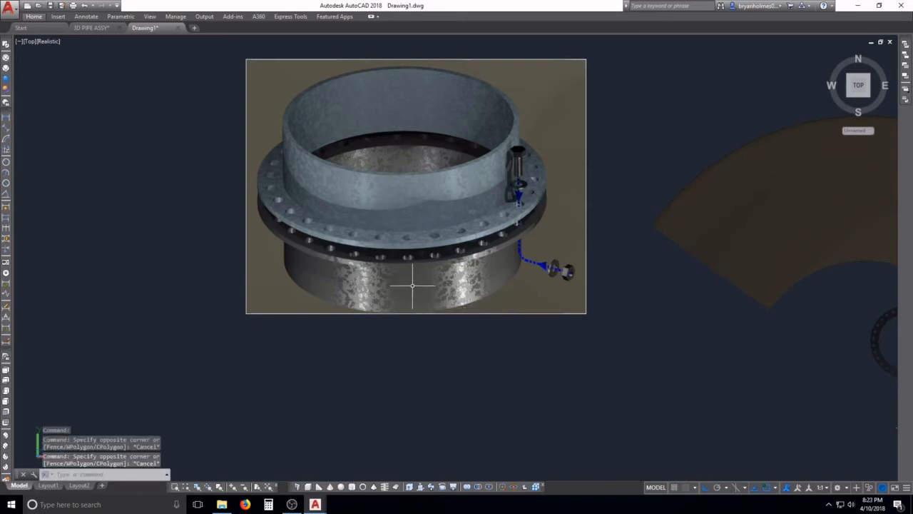
scroll(563, 192, up, 3)
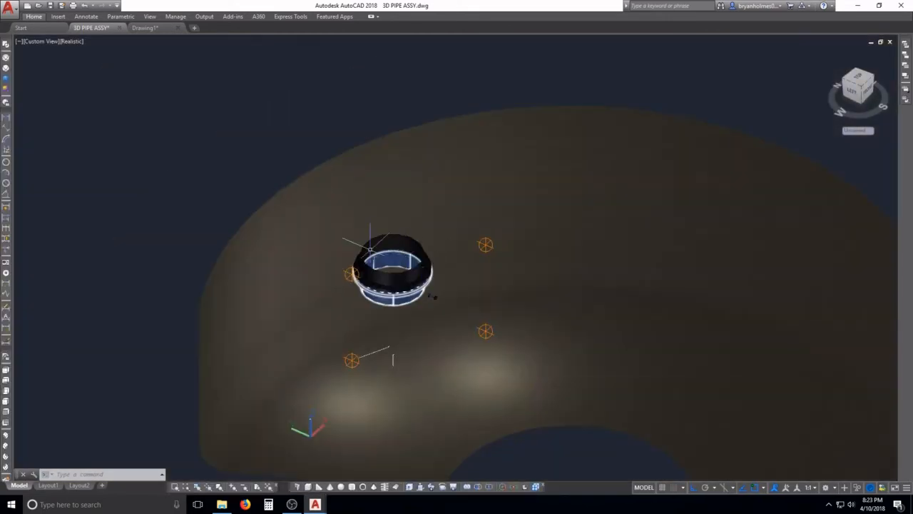
- In the 3D PIPE ASSY drawing's Top view, copy the BOLT-1 label and its leader with a base point at the leader's bend
click(241, 133)
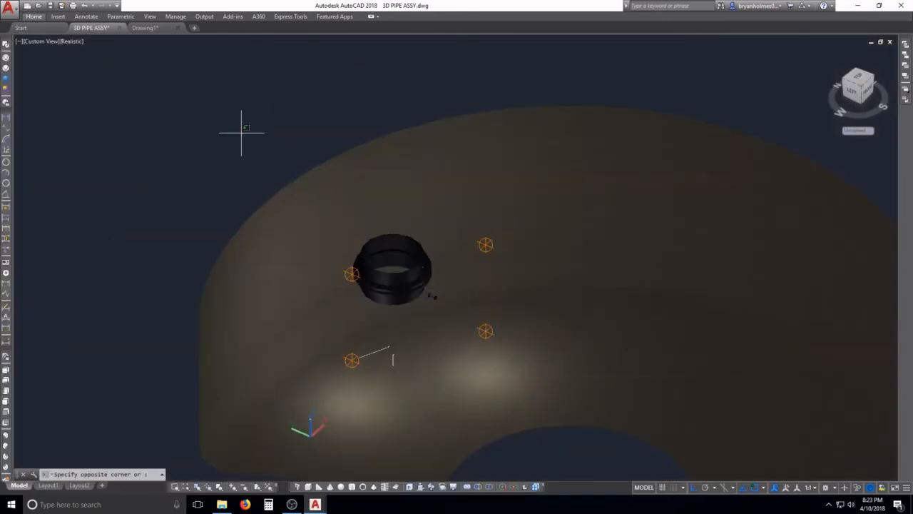
key(Escape)
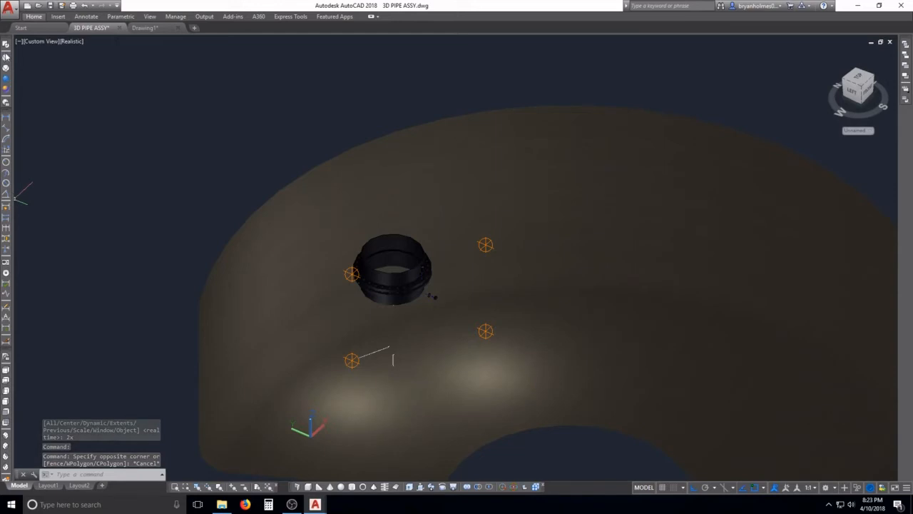
click(7, 369)
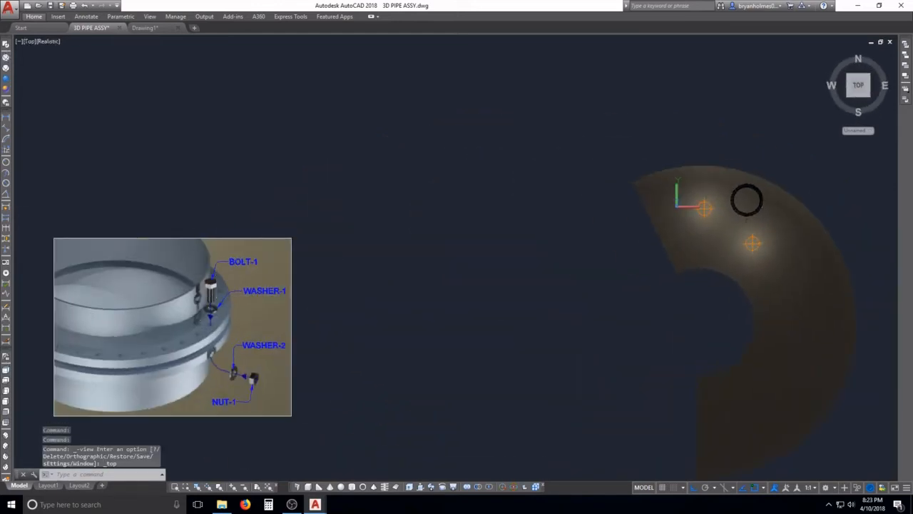
click(183, 195)
click(320, 288)
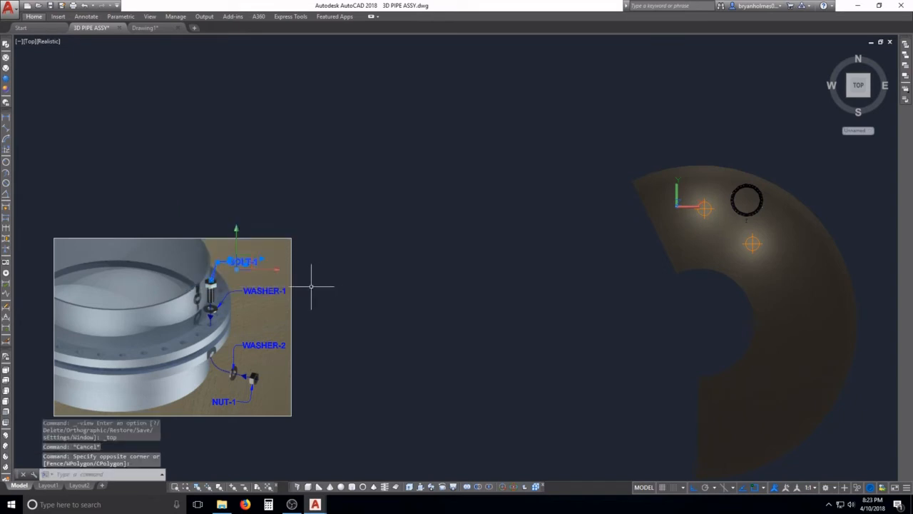
key(ctrl+shift+c)
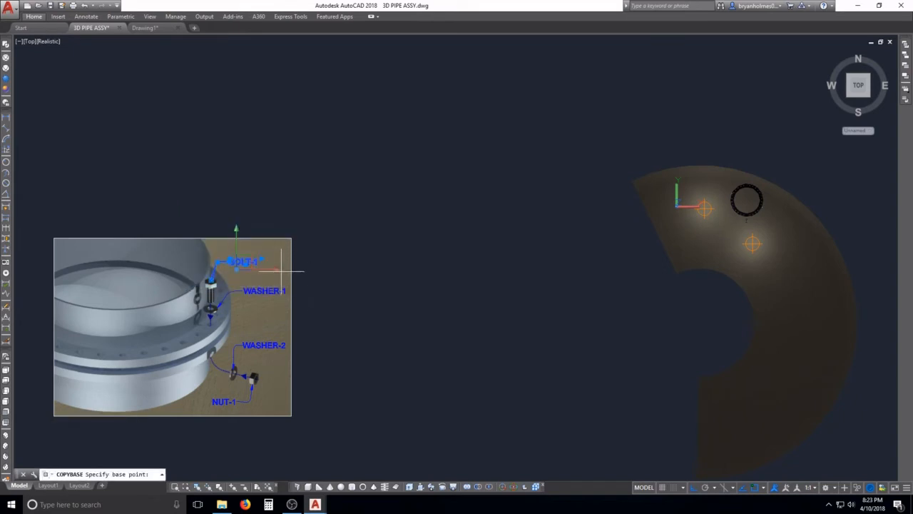
click(218, 261)
- Paste the BOLT-1 label into Drawing1 so that its leader arrow points at the bolt head in the attached render
key(ctrl+Tab)
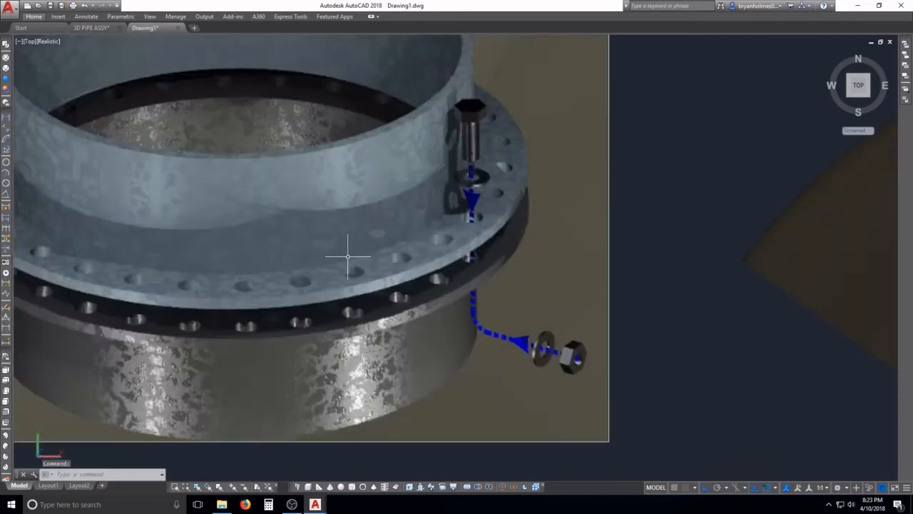
key(ctrl+v)
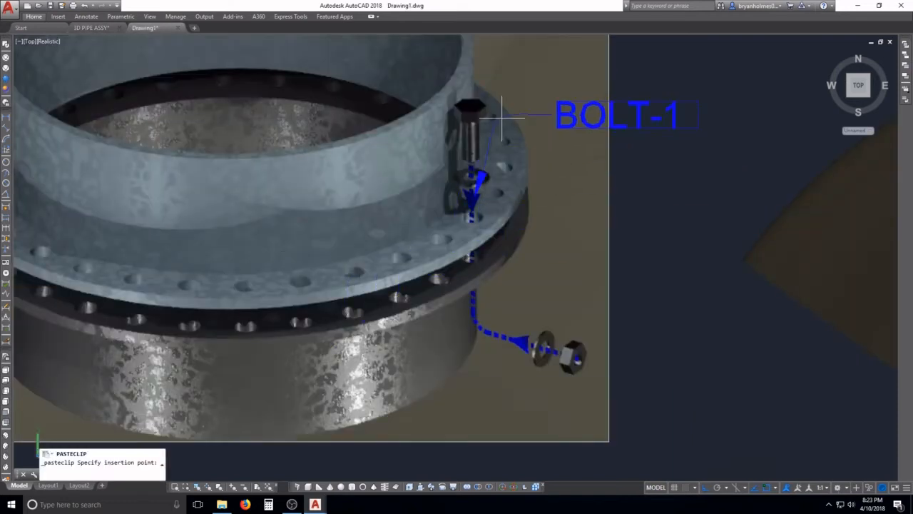
scroll(450, 236, down, 2)
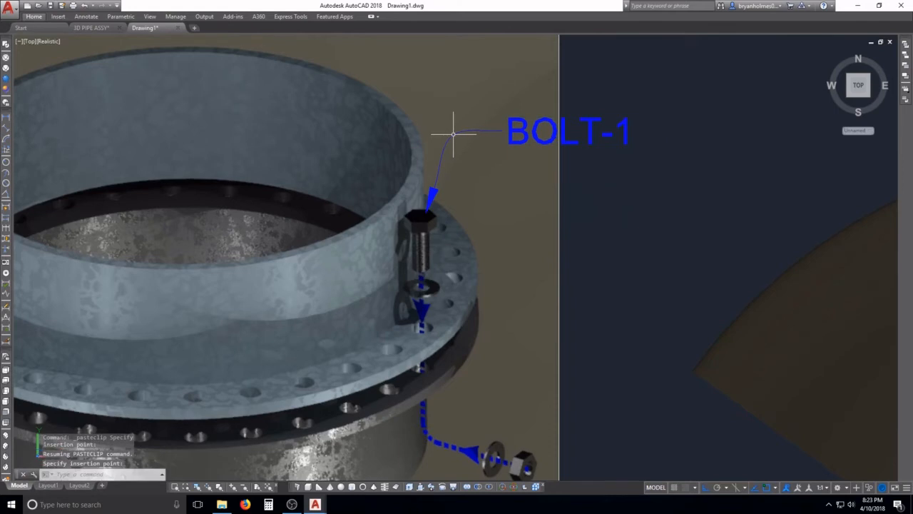
key(Escape)
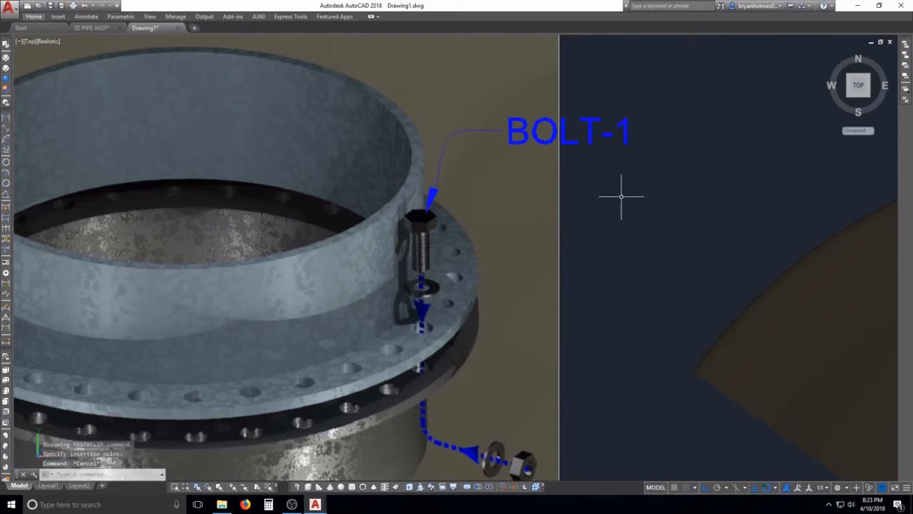
scroll(560, 204, down, 4)
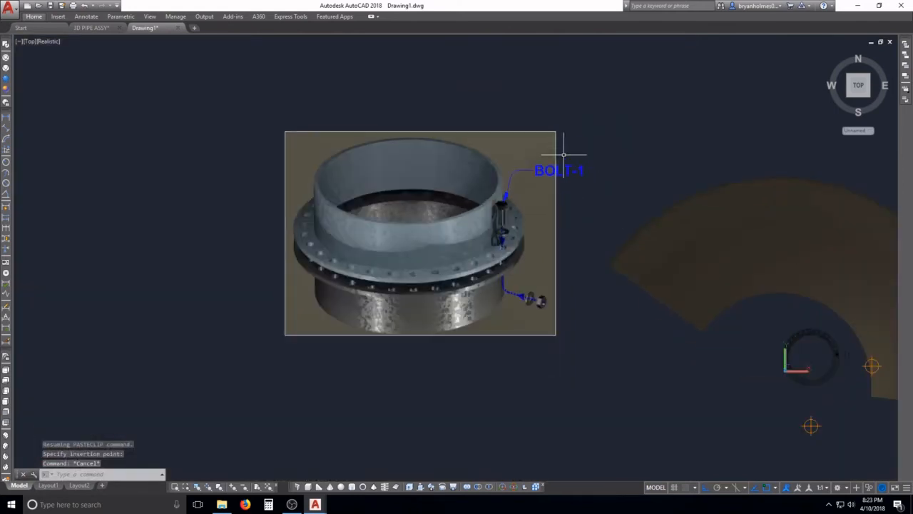
key(Escape)
key(Escape)
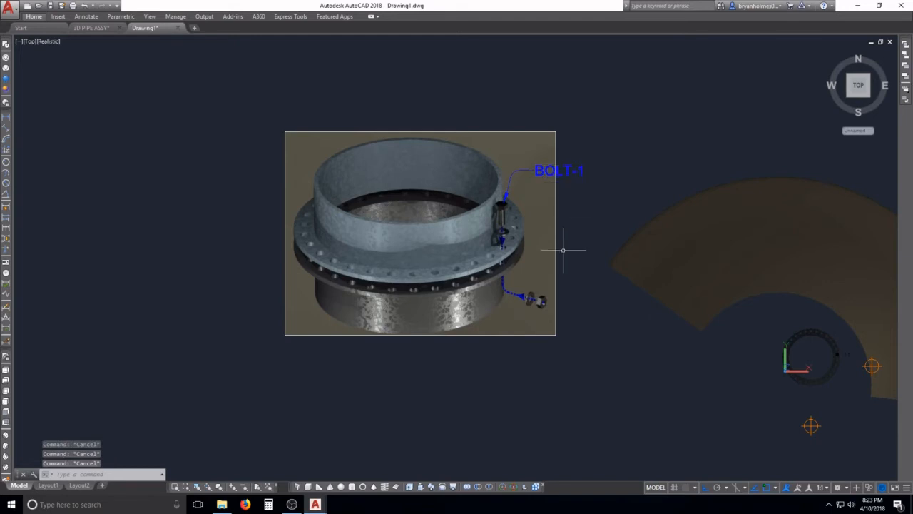
- Check the pasted BOLT-1 label in the text editor and leave it unedited
scroll(532, 228, up, 2)
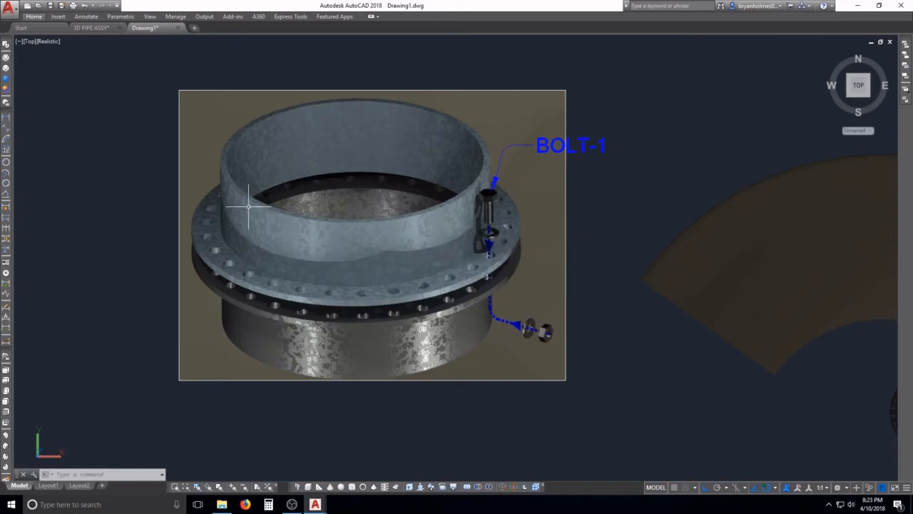
key(Escape)
key(Escape)
click(592, 138)
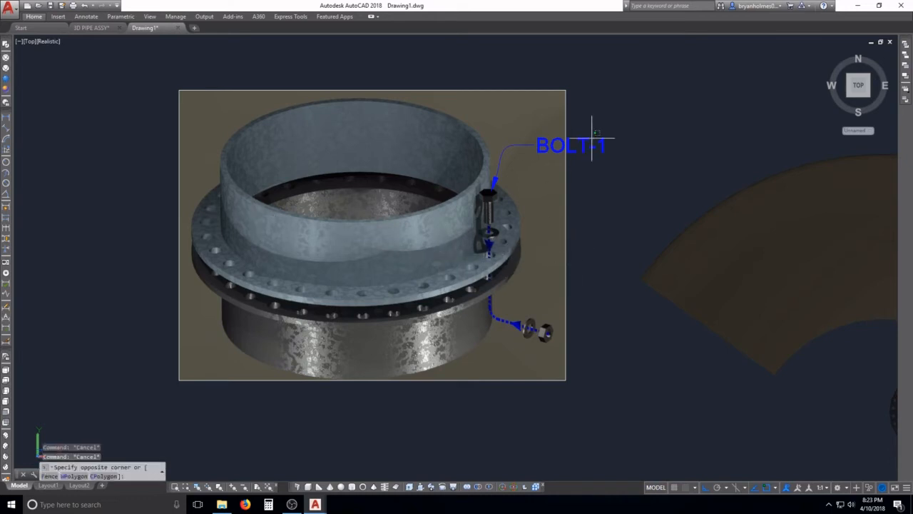
key(Escape)
double_click(584, 142)
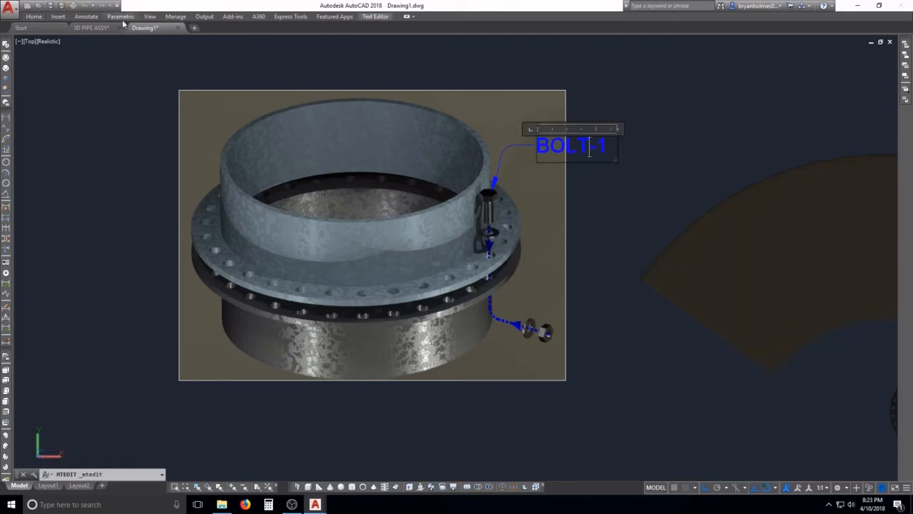
click(35, 17)
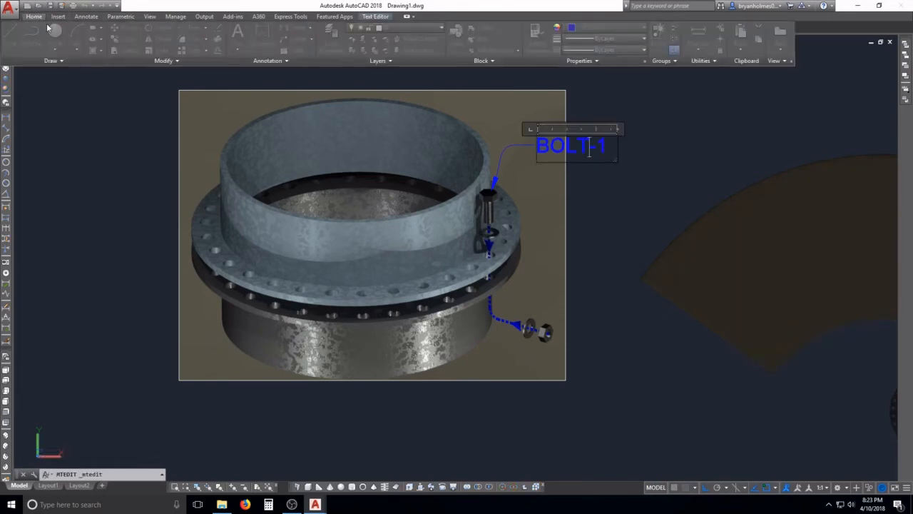
key(Escape)
key(Escape)
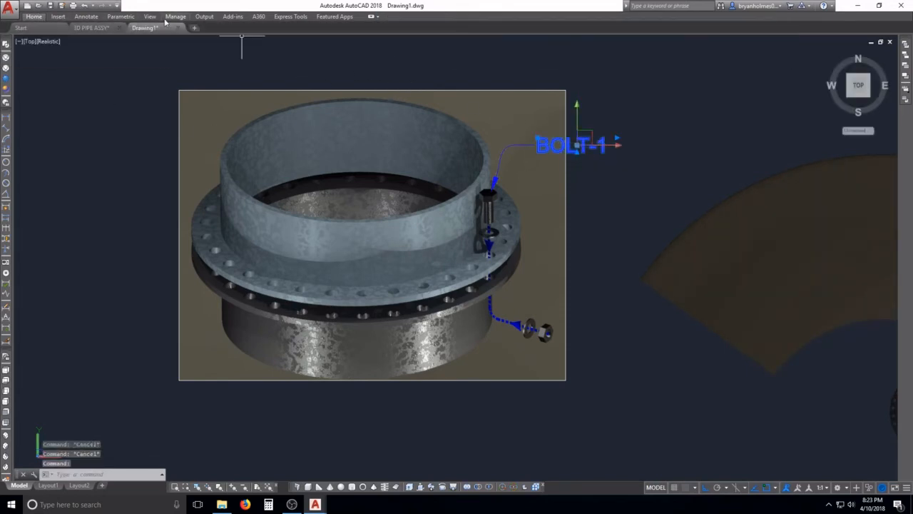
- Examine the multiline and single-line text options, and recheck the BOLT-1 label in the text editor
click(37, 17)
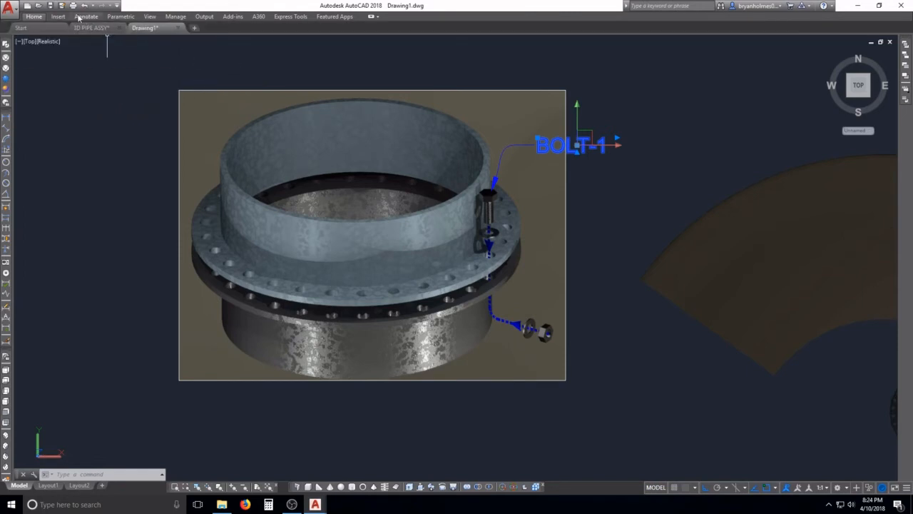
click(37, 18)
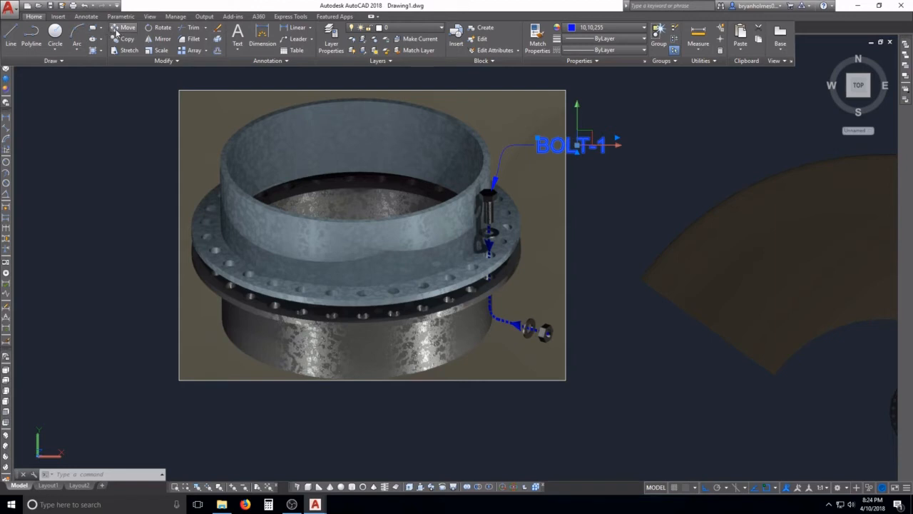
click(239, 45)
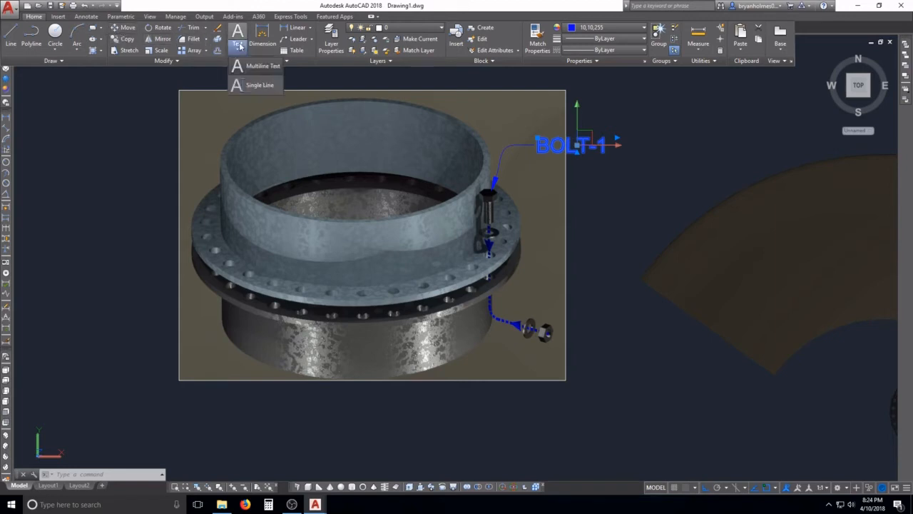
click(291, 61)
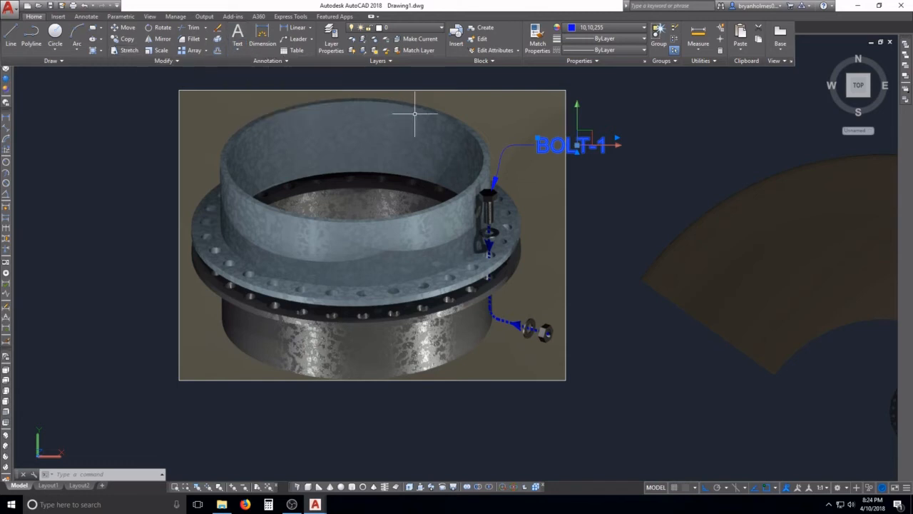
key(Escape)
key(Escape)
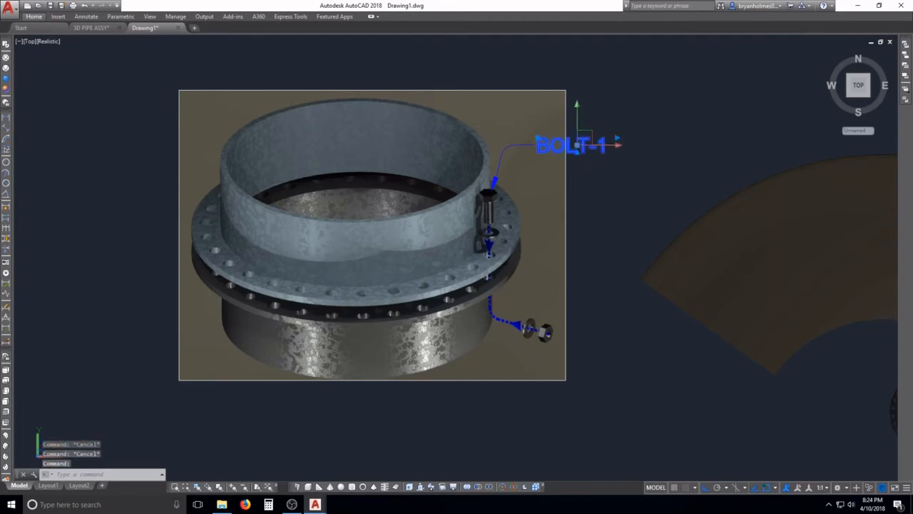
double_click(589, 148)
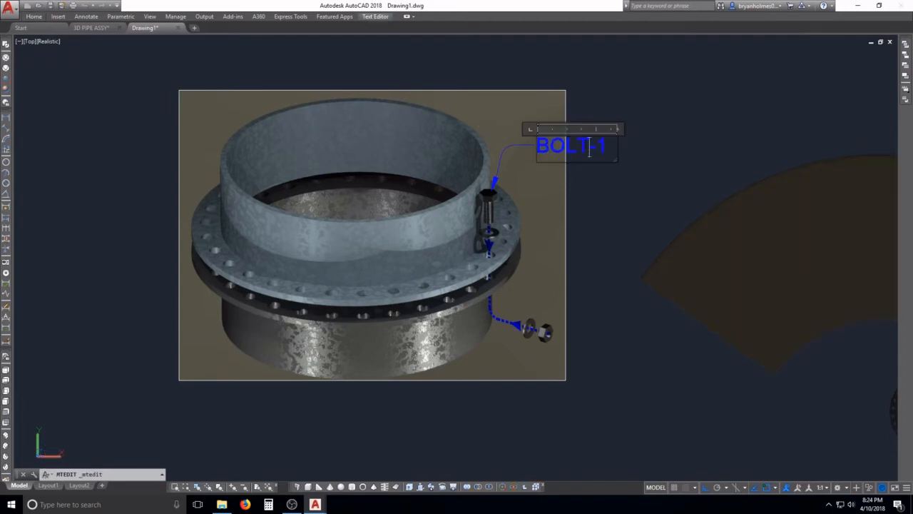
click(520, 134)
key(Escape)
key(Escape)
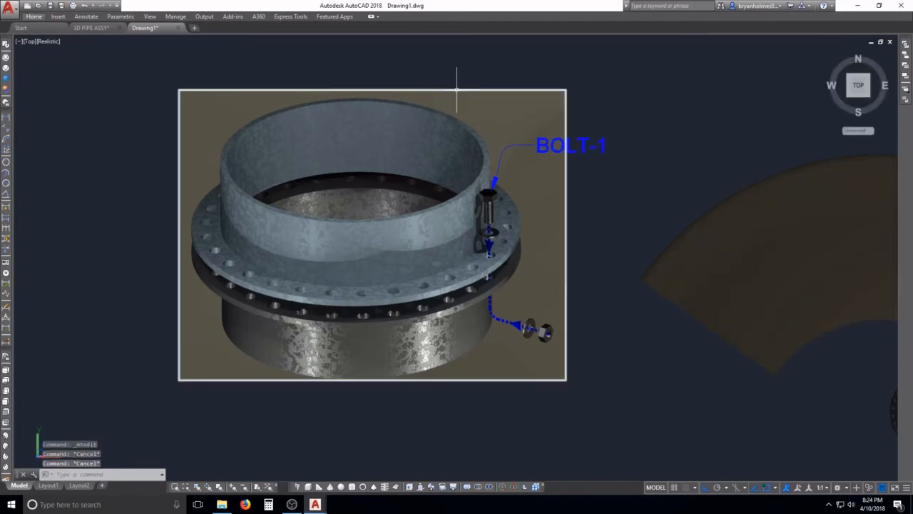
- Convert the BOLT-1 label to multiline text with the TXT2MTXT command
text(TXT2MTXT)
key(Return)
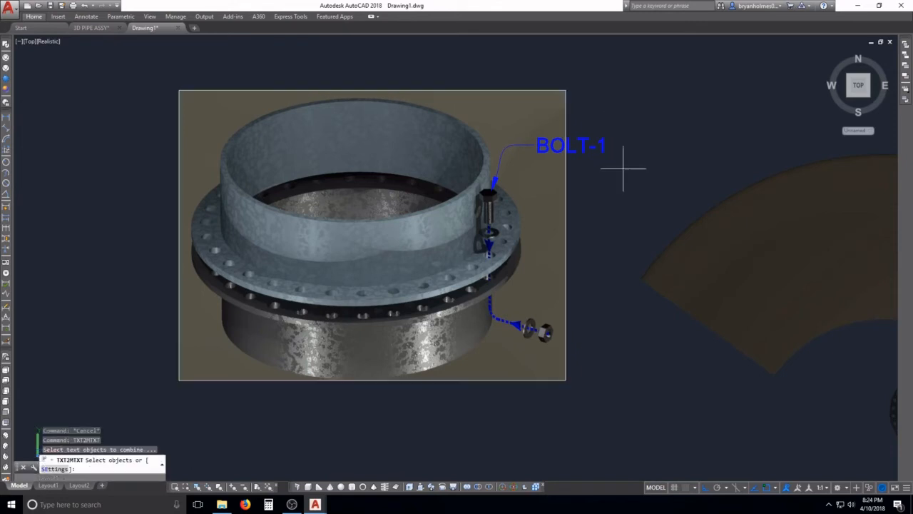
click(589, 139)
click(591, 142)
key(Return)
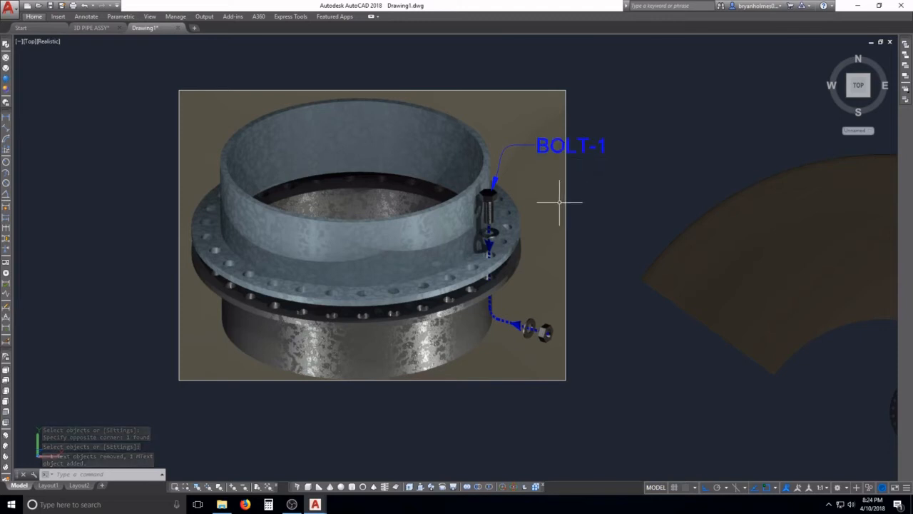
- Examine the converted BOLT-1 label in the multiline text editor and check the available formatting tools without editing the text
click(582, 144)
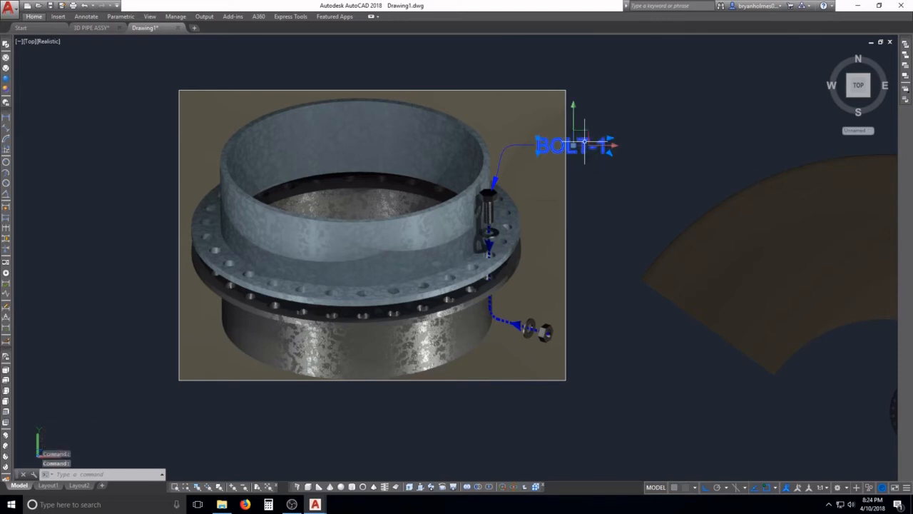
double_click(584, 145)
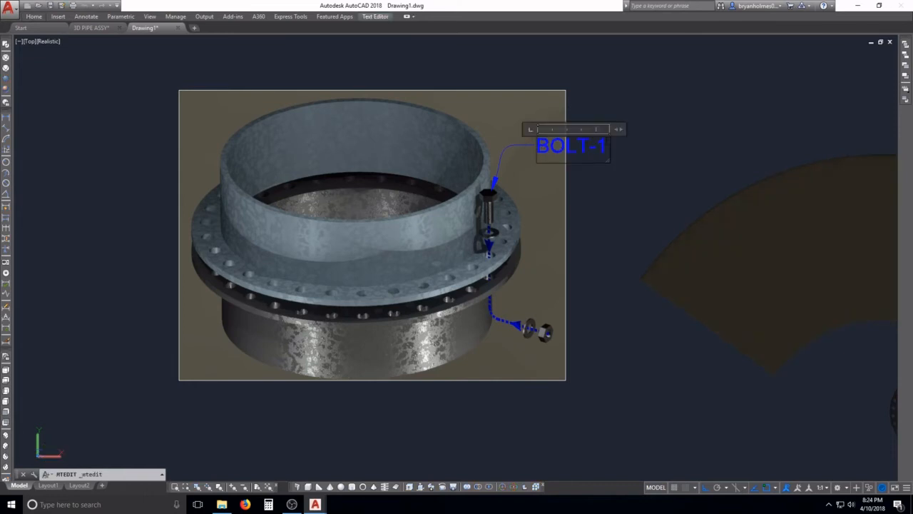
click(35, 18)
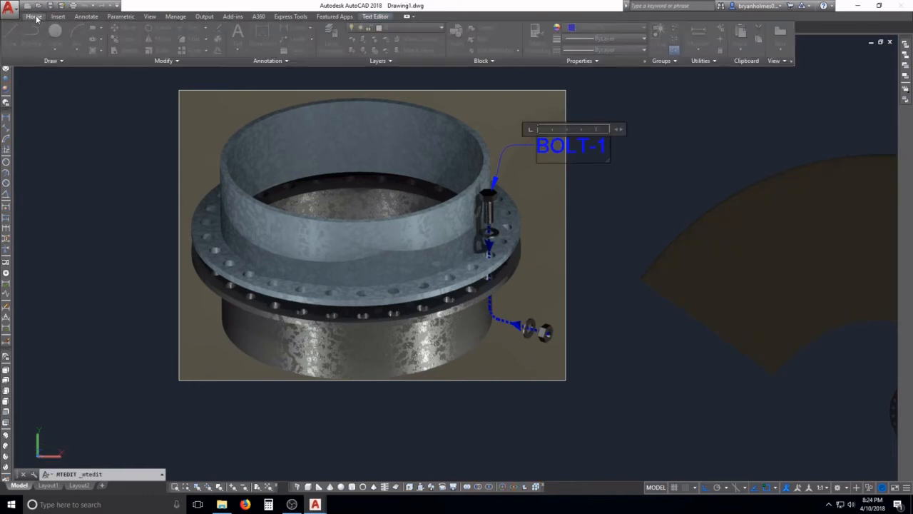
key(Escape)
click(622, 146)
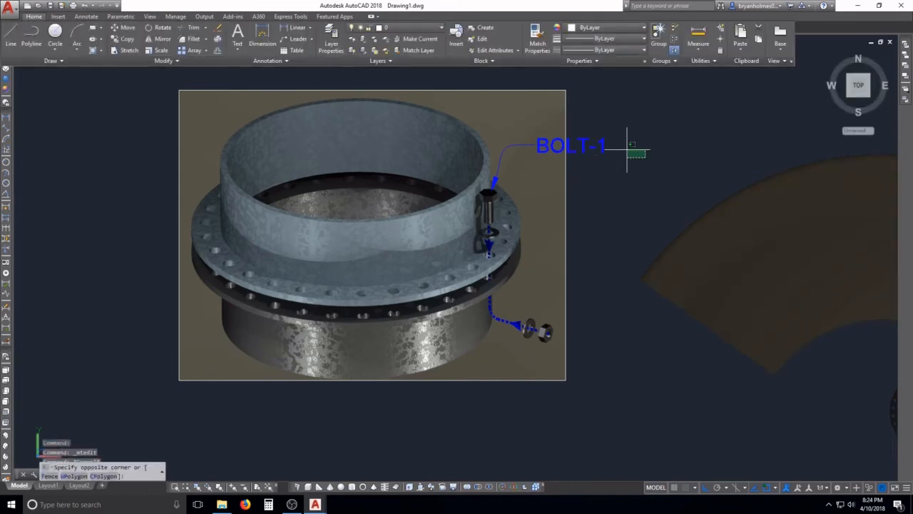
click(570, 123)
key(Escape)
click(608, 161)
click(579, 135)
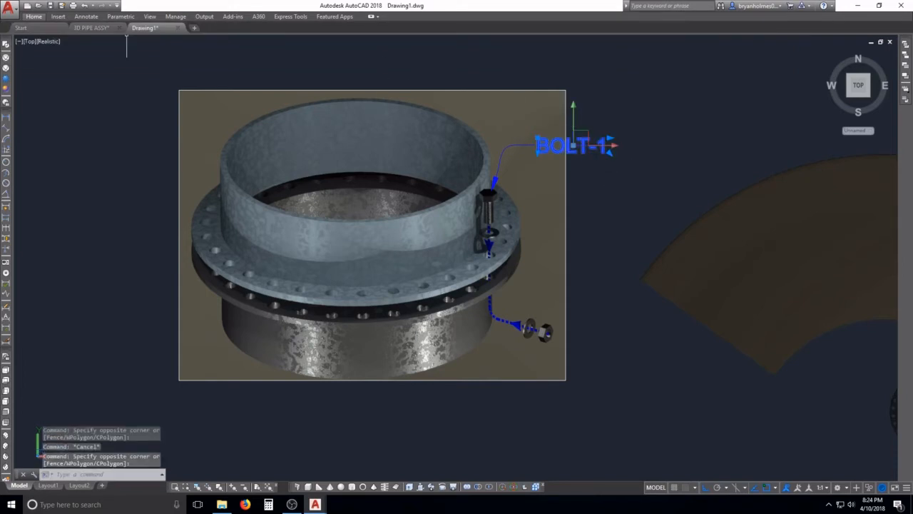
click(32, 17)
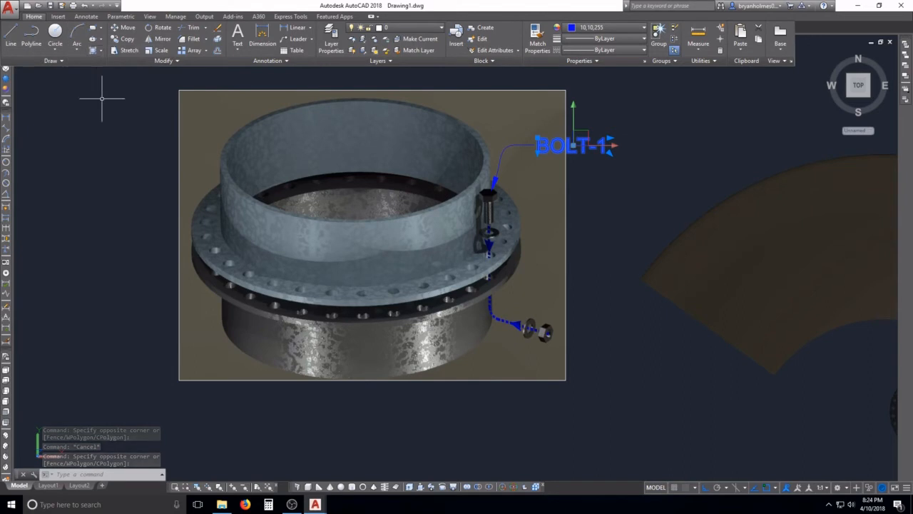
click(36, 17)
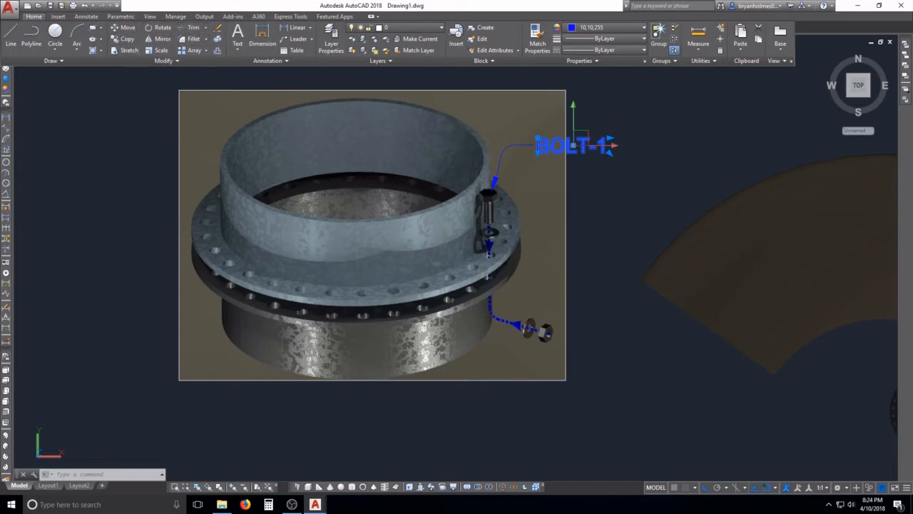
- Turn on the background mask for the BOLT-1 multiline text label through its object properties
key(Escape)
click(576, 143)
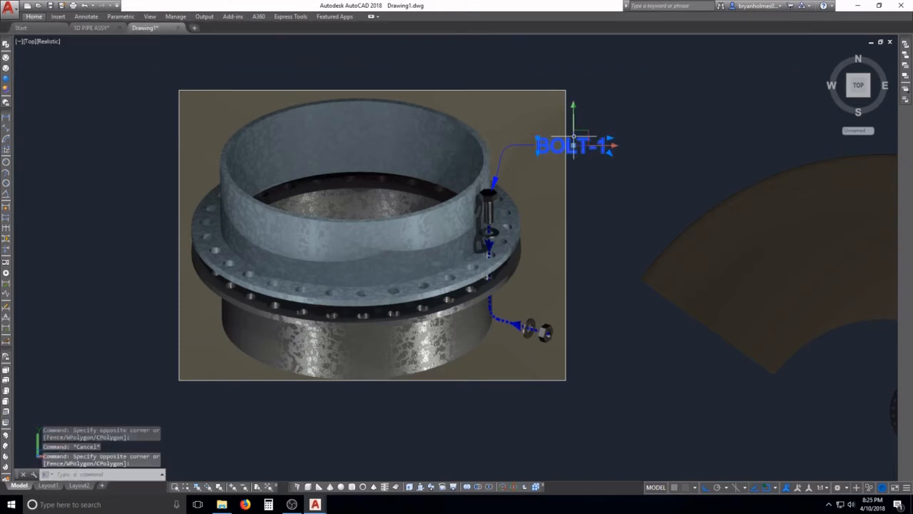
text(PR)
key(Return)
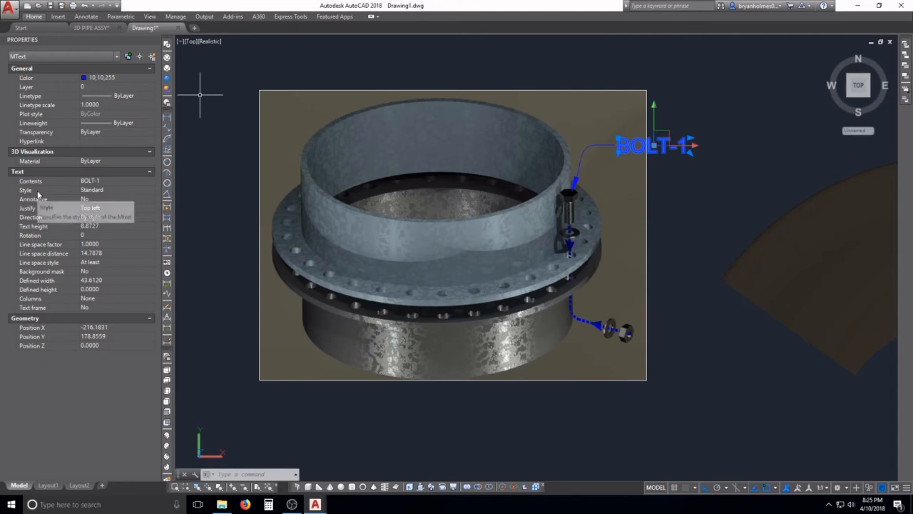
click(90, 272)
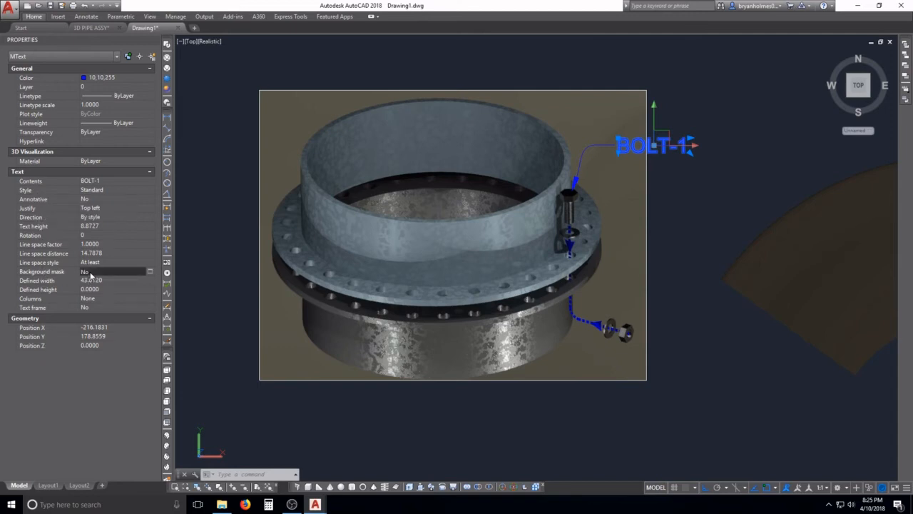
click(149, 273)
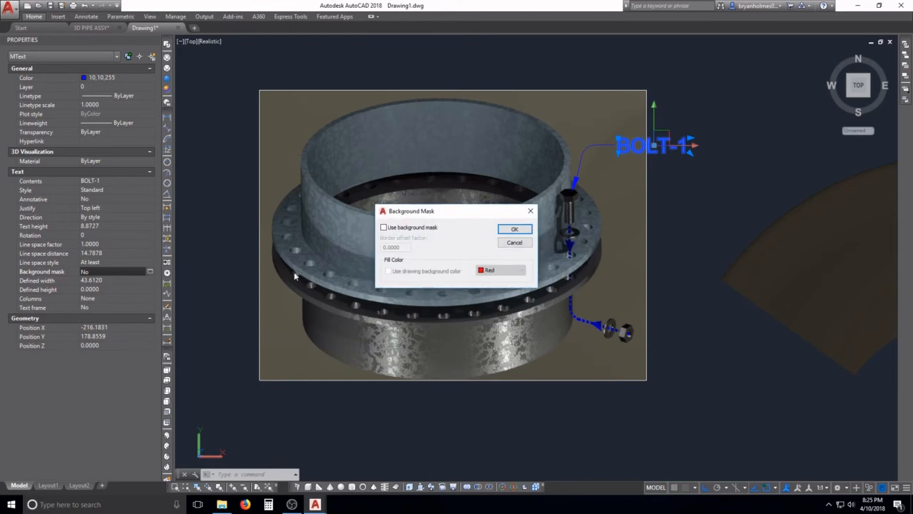
click(385, 228)
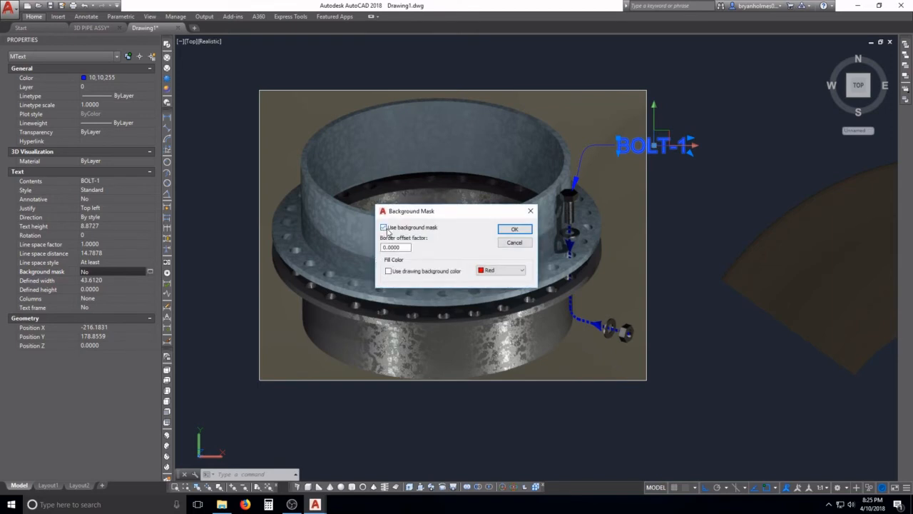
click(505, 228)
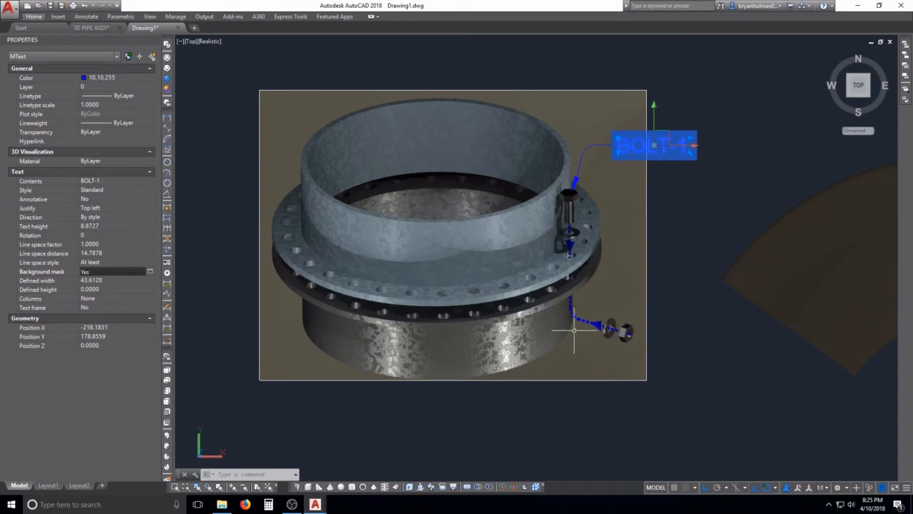
click(713, 210)
key(Escape)
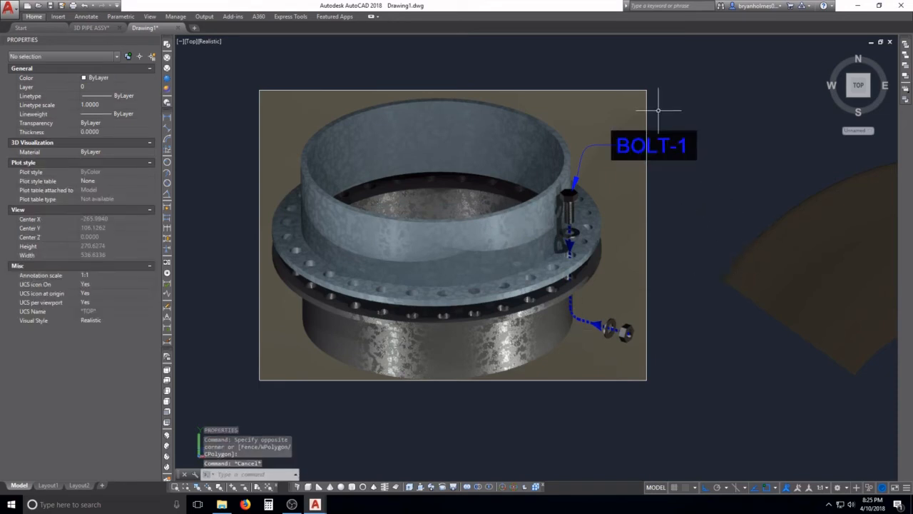
- Examine the masked BOLT-1 label and its leader up close against the attached render
scroll(660, 120, up, 2)
key(Escape)
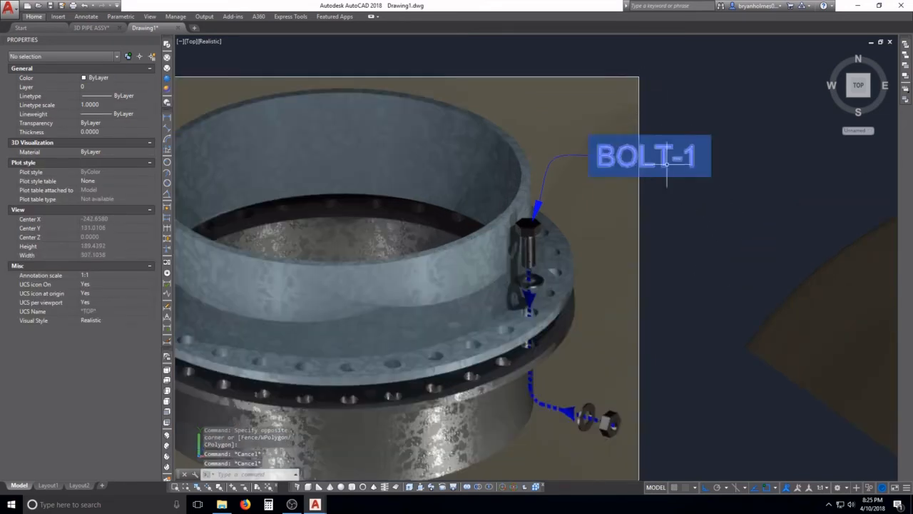
scroll(684, 157, up, 1)
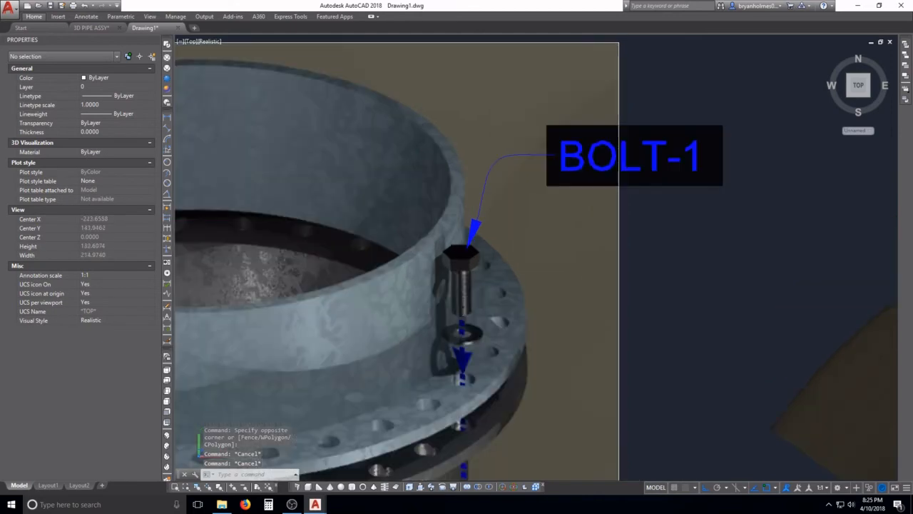
middle_drag(731, 191, 641, 236)
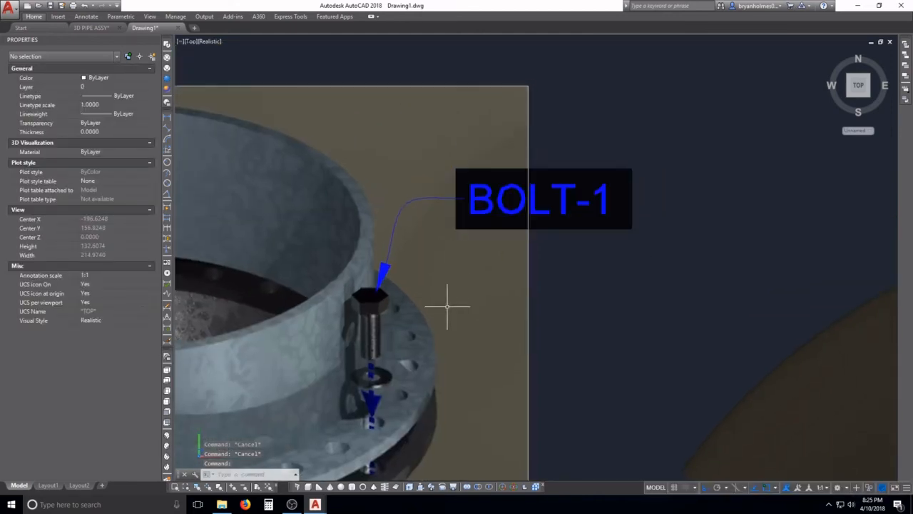
click(588, 266)
key(Escape)
scroll(519, 269, down, 1)
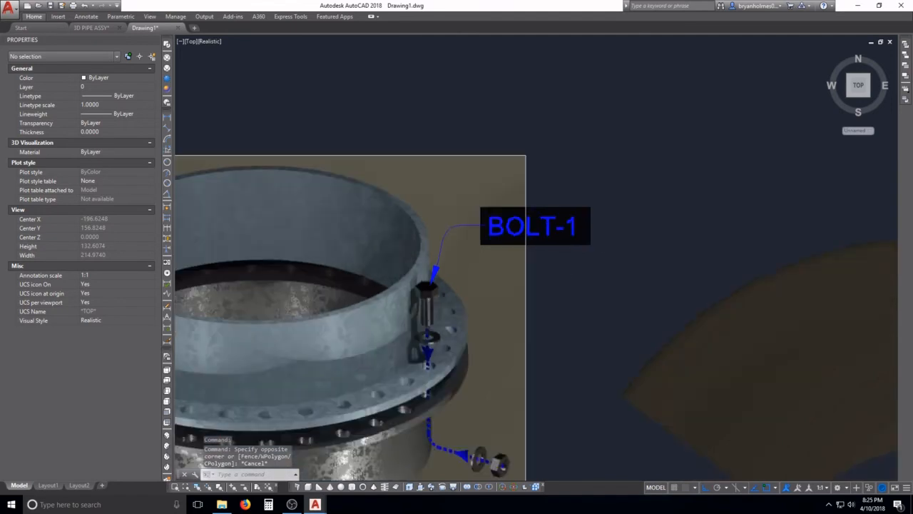
middle_drag(519, 270, 630, 229)
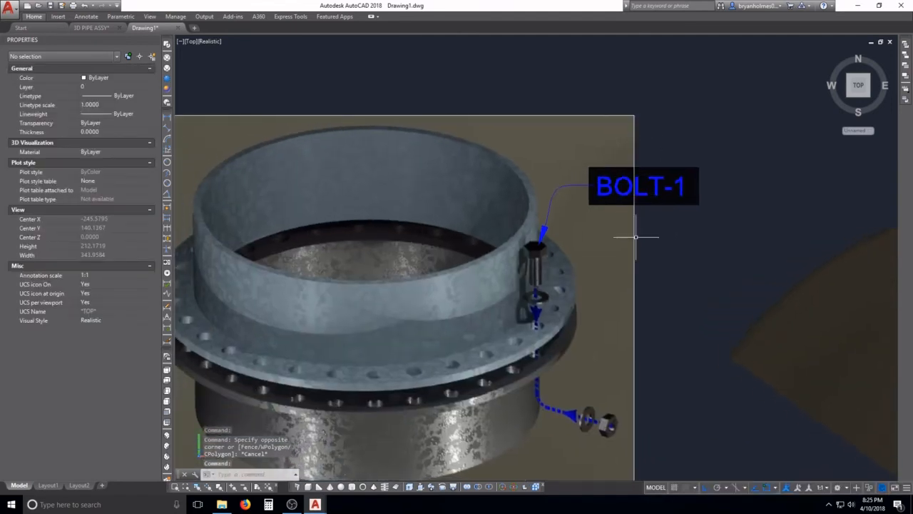
key(Escape)
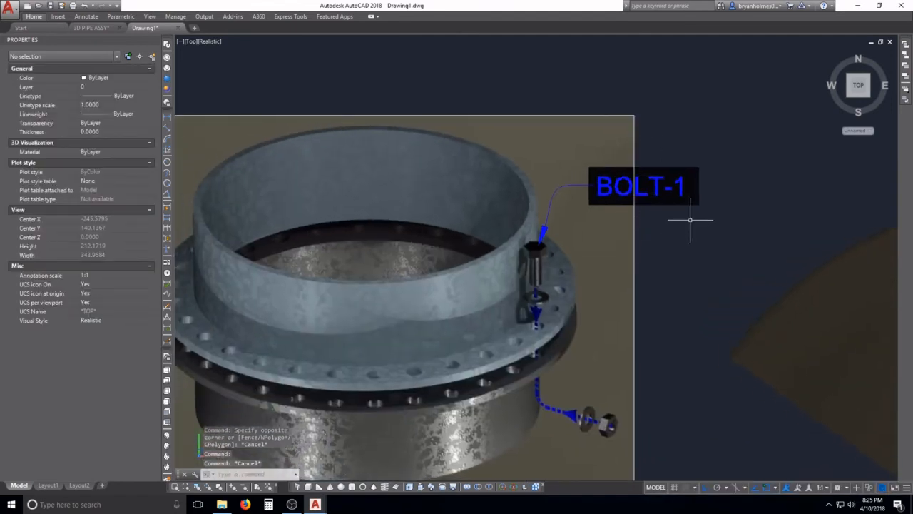
key(Escape)
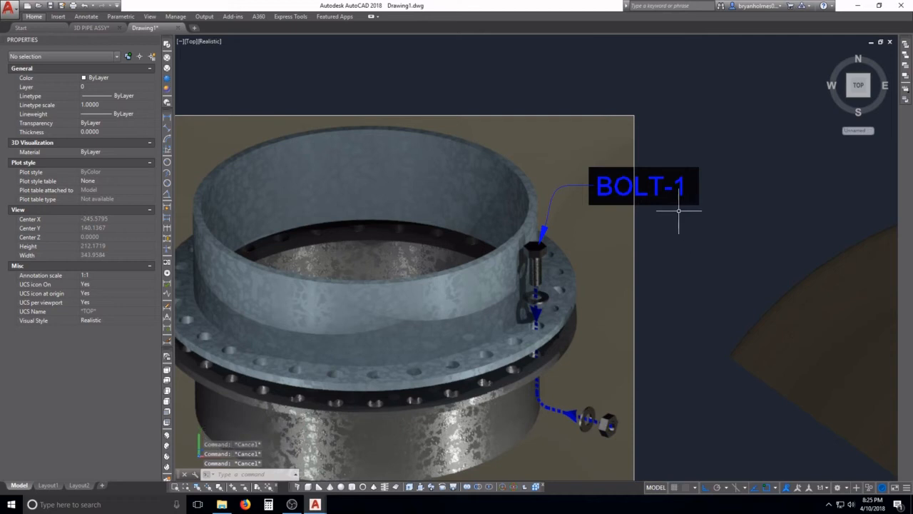
- Hide the border around the attached render by setting IMAGEFRAME to 0
text(lM)
text(AGE)
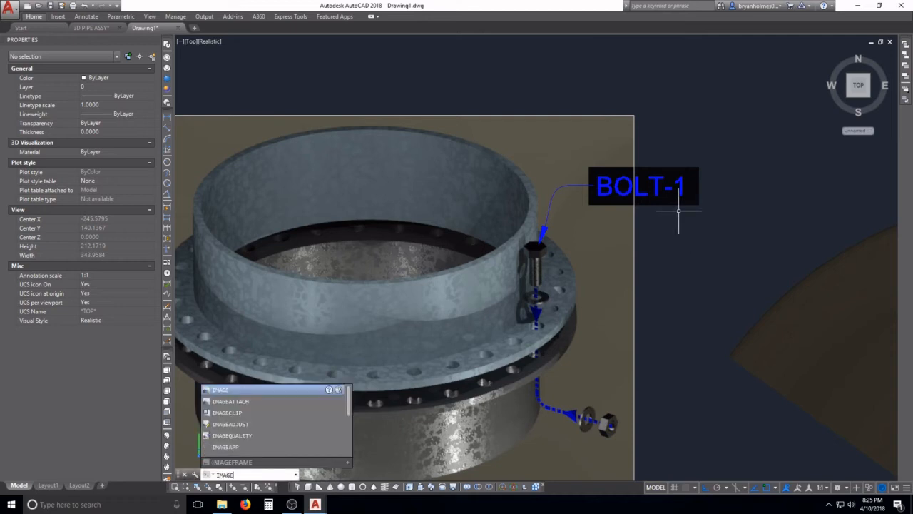
text(F)
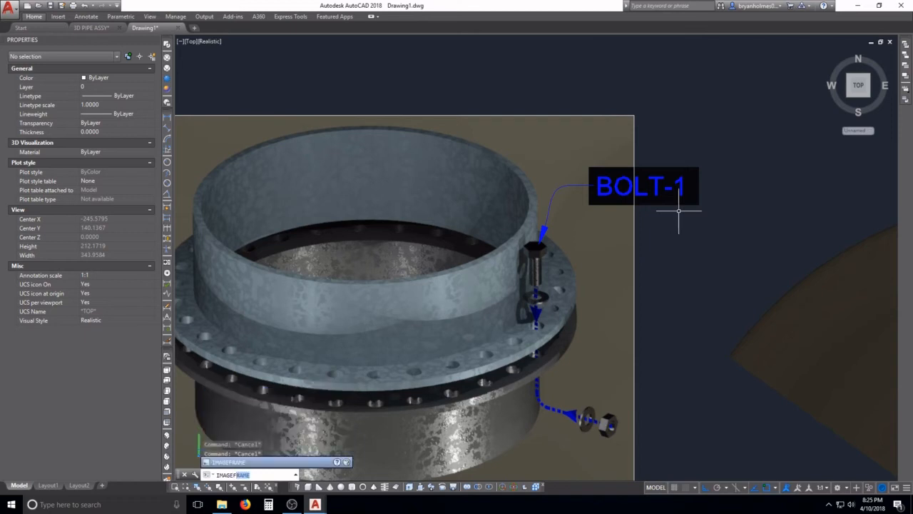
key(Return)
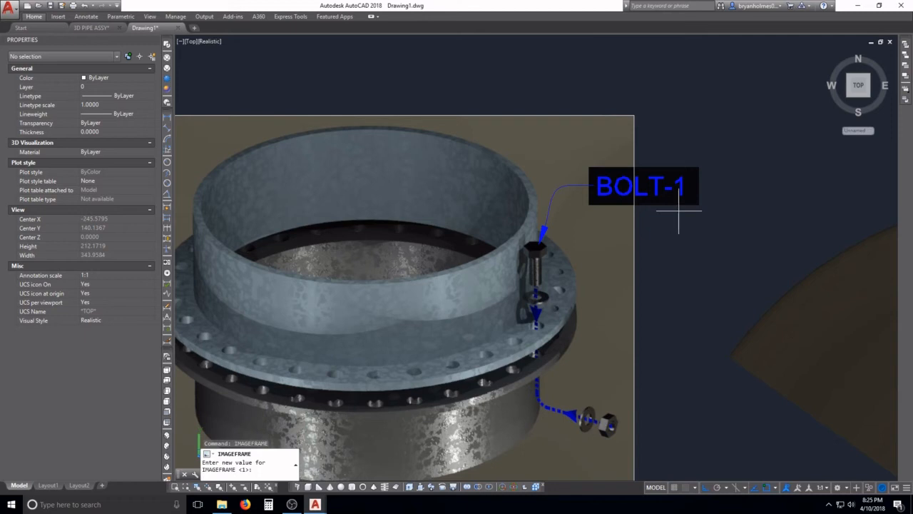
text(0)
key(Return)
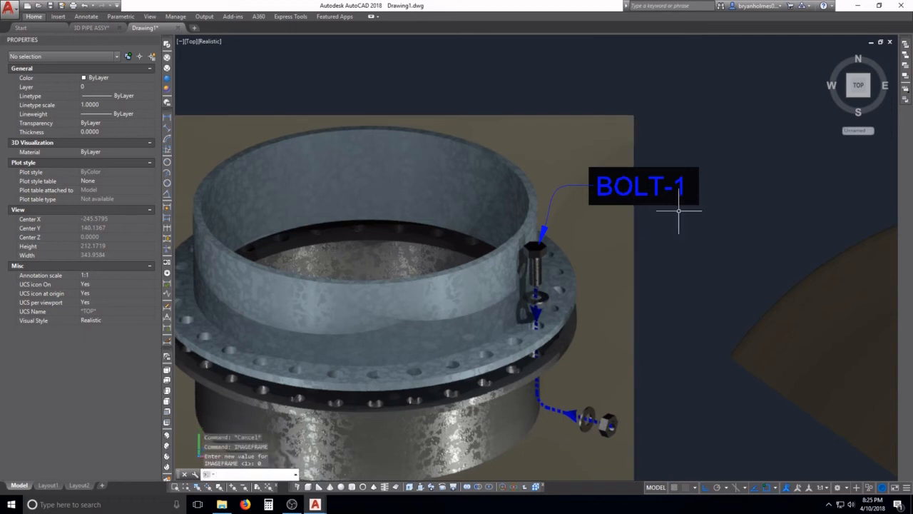
- Review the borderless render and its BOLT-1 label in relation to the rest of the drawing
scroll(671, 146, down, 2)
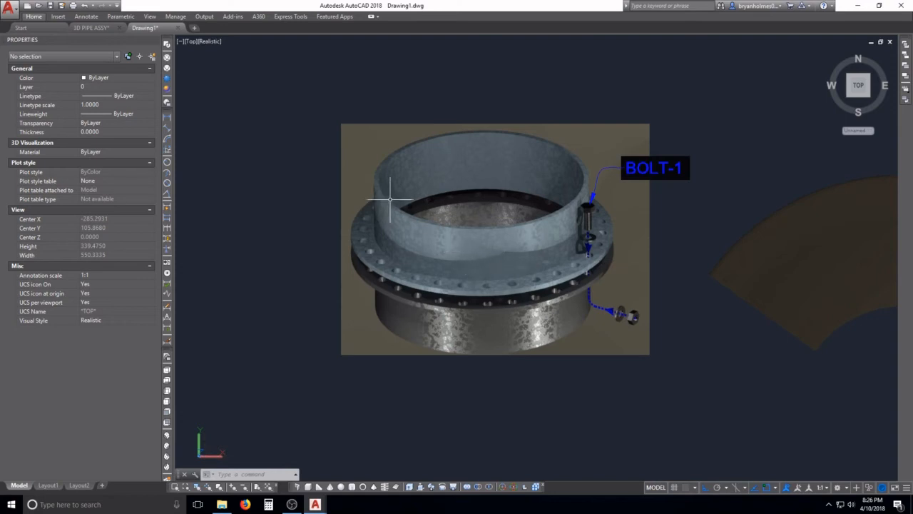
scroll(394, 201, down, 4)
scroll(442, 201, up, 3)
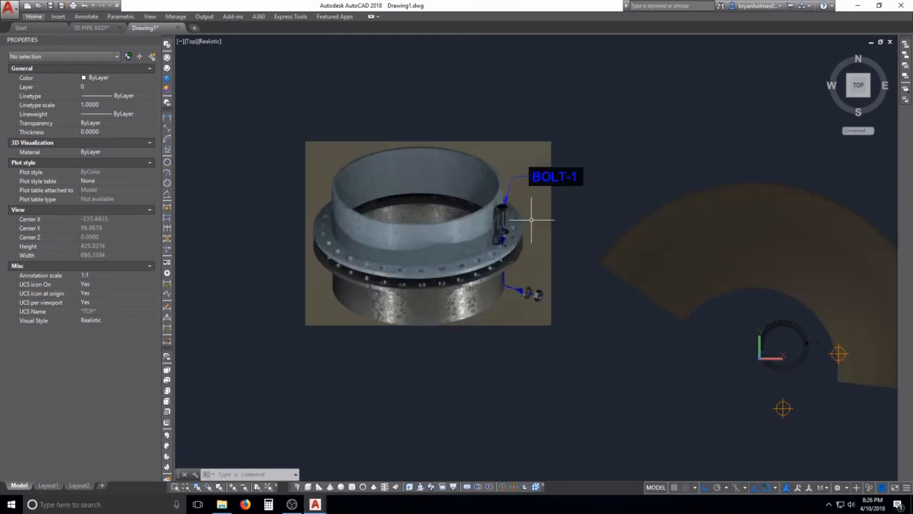
key(Escape)
click(436, 94)
key(Escape)
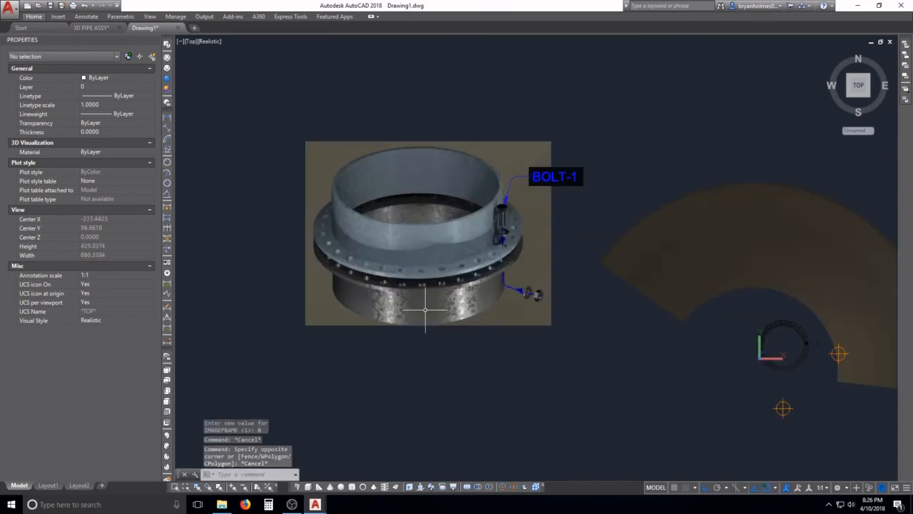
click(264, 109)
key(Escape)
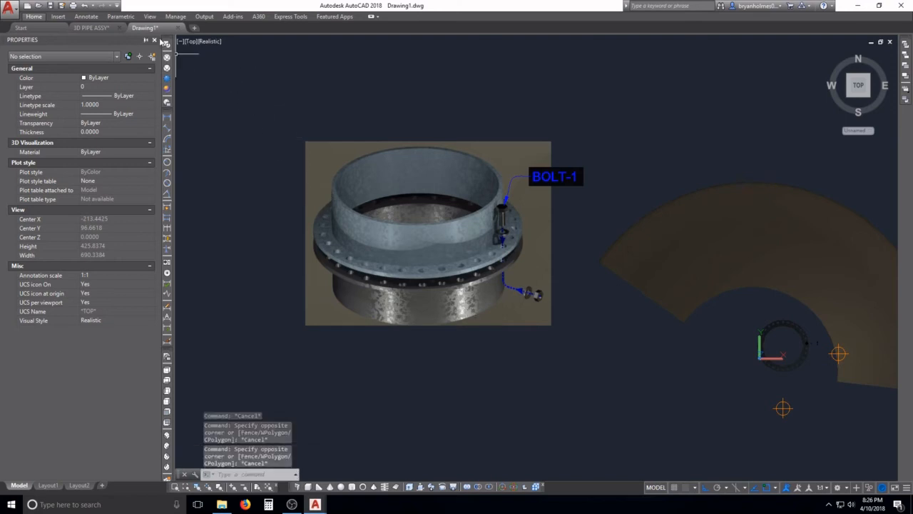
- Close the object properties palette to free up the drawing area
click(154, 42)
key(Escape)
key(Escape)
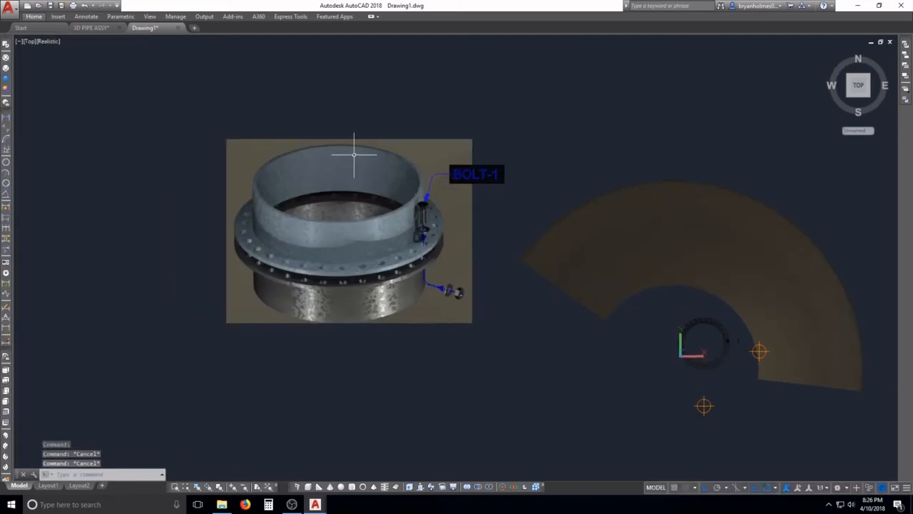
text(i)
key(Return)
key(Escape)
text(a)
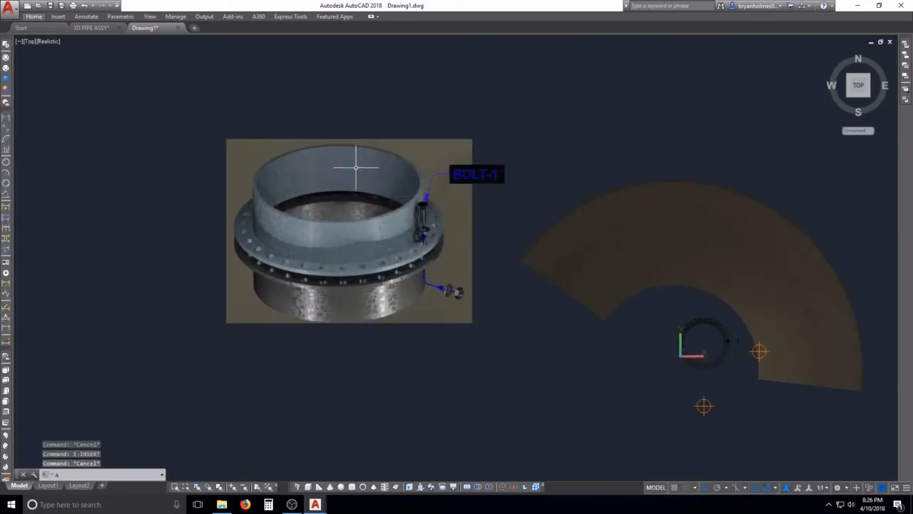
text(tt)
key(Return)
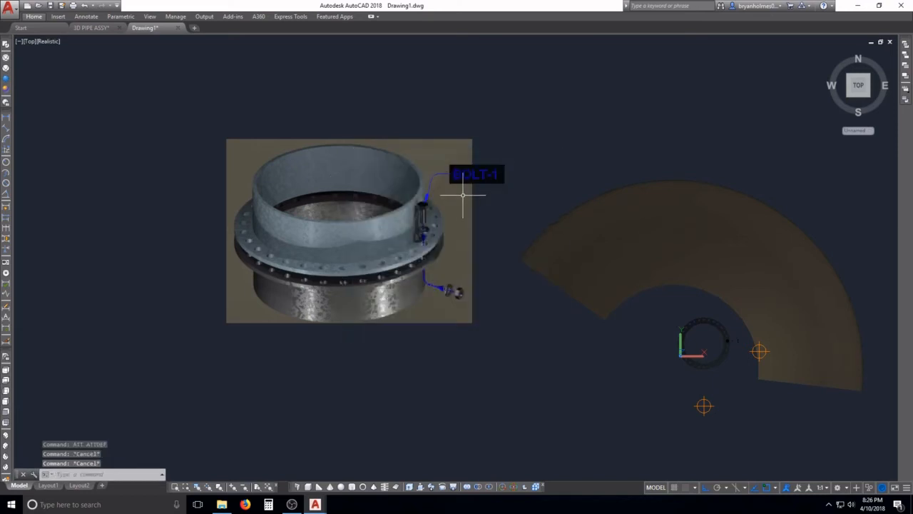
text(a)
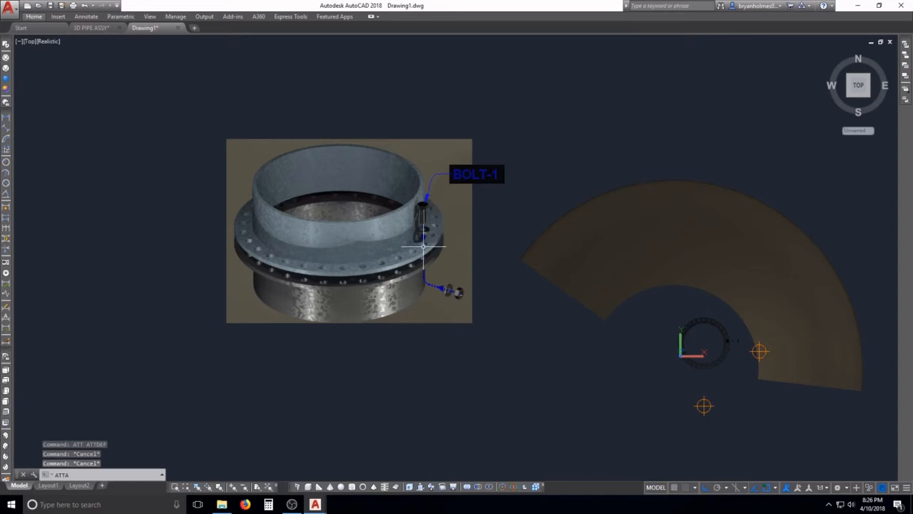
text(ttach)
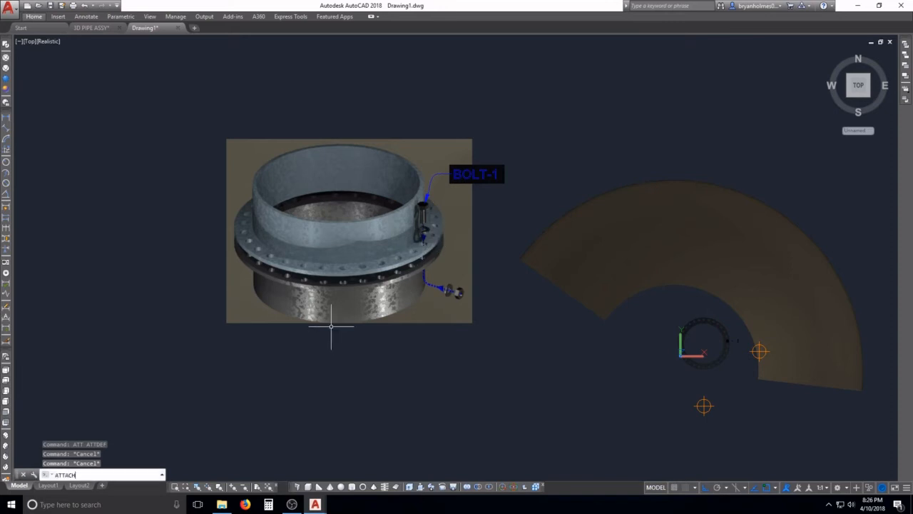
key(Return)
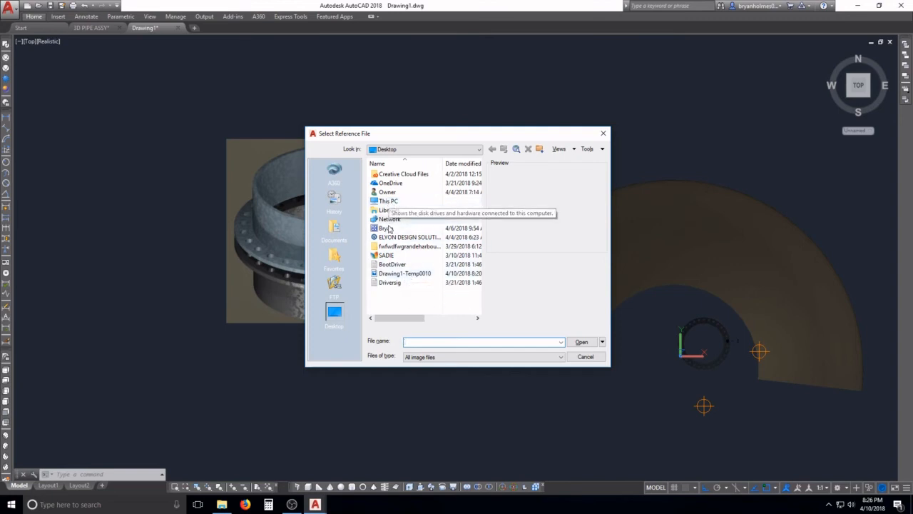
click(404, 274)
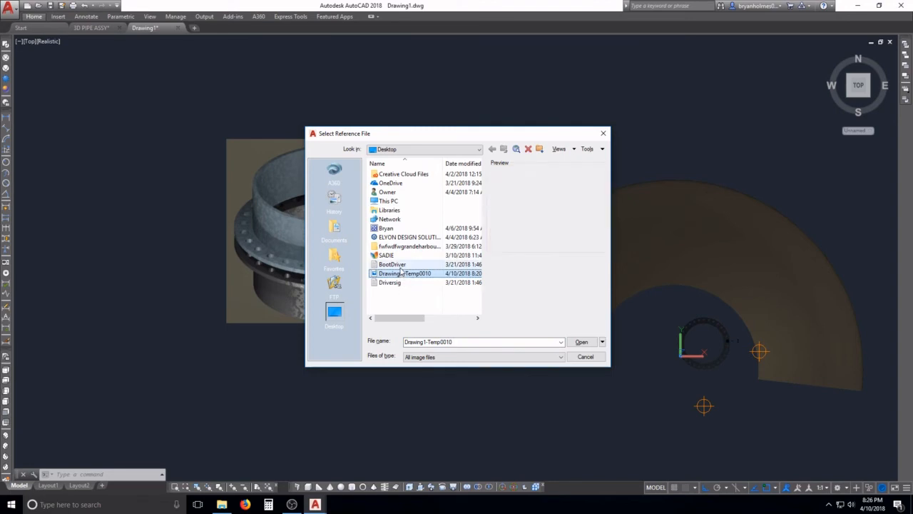
click(392, 264)
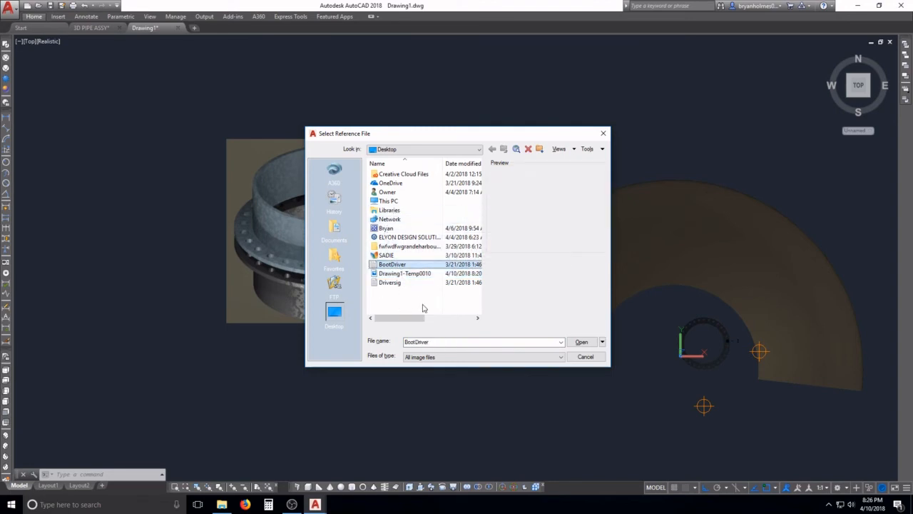
key(Escape)
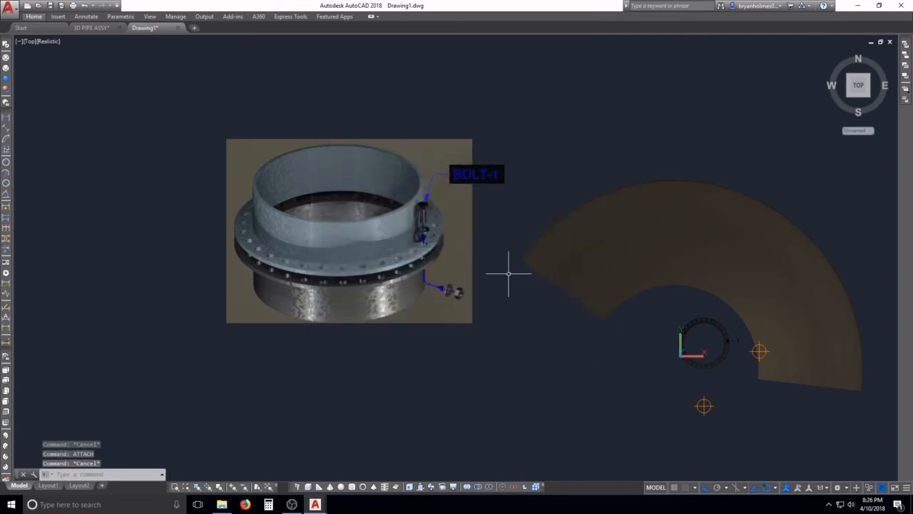
- Render the flanged pipe and bolt from a close, angled 3D view
shift+middle_drag(506, 269, 567, 180)
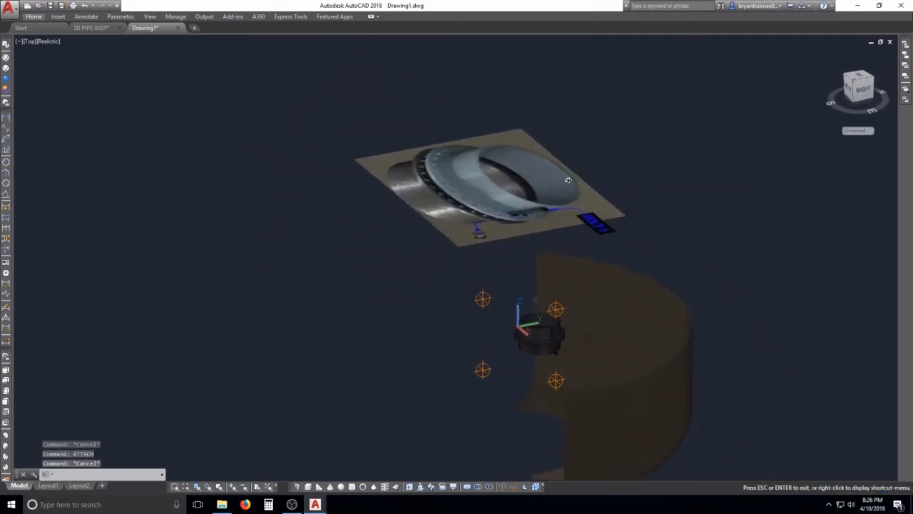
scroll(552, 306, up, 4)
scroll(545, 338, up, 8)
middle_drag(536, 346, 586, 214)
key(Escape)
text(RR)
key(Return)
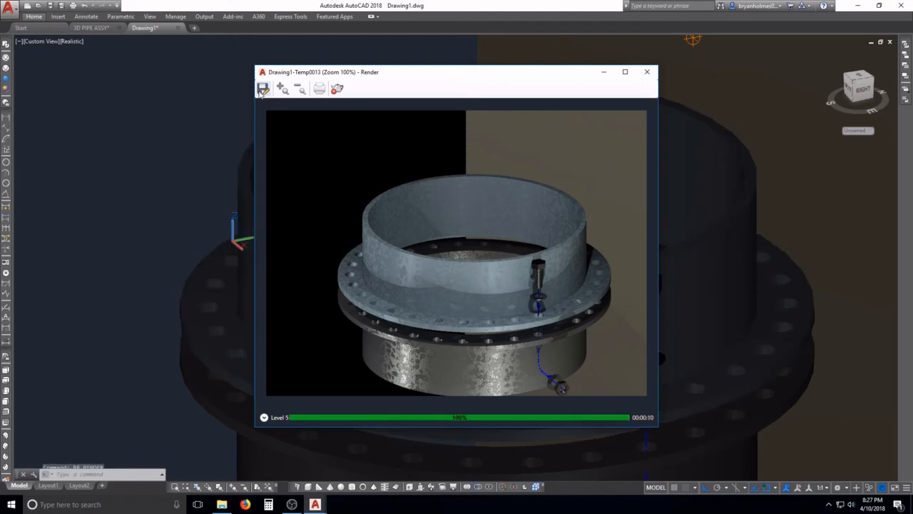
- Locate the saved TTT render image in the Documents folder and copy it to the desktop
click(264, 88)
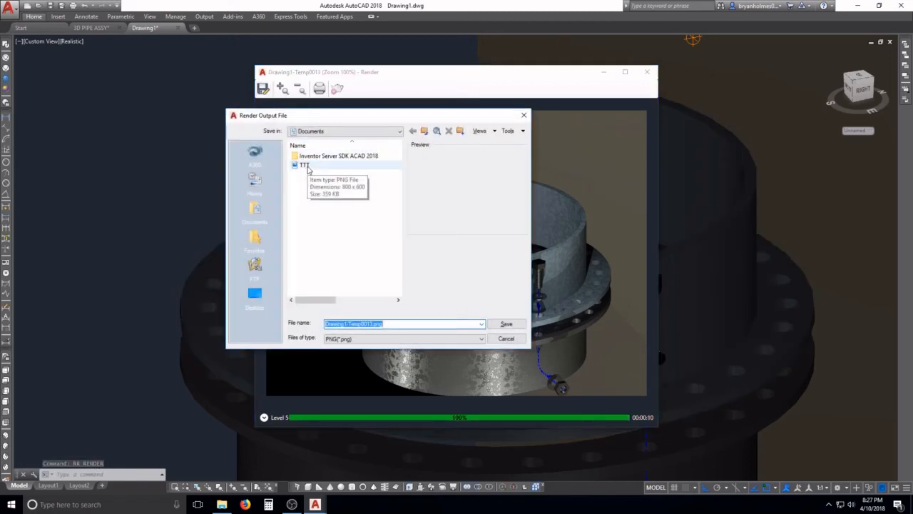
click(306, 166)
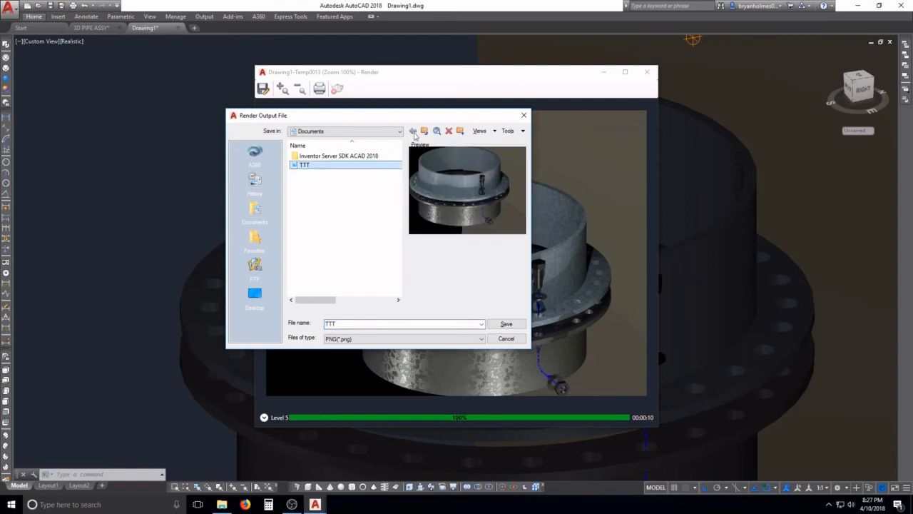
click(522, 117)
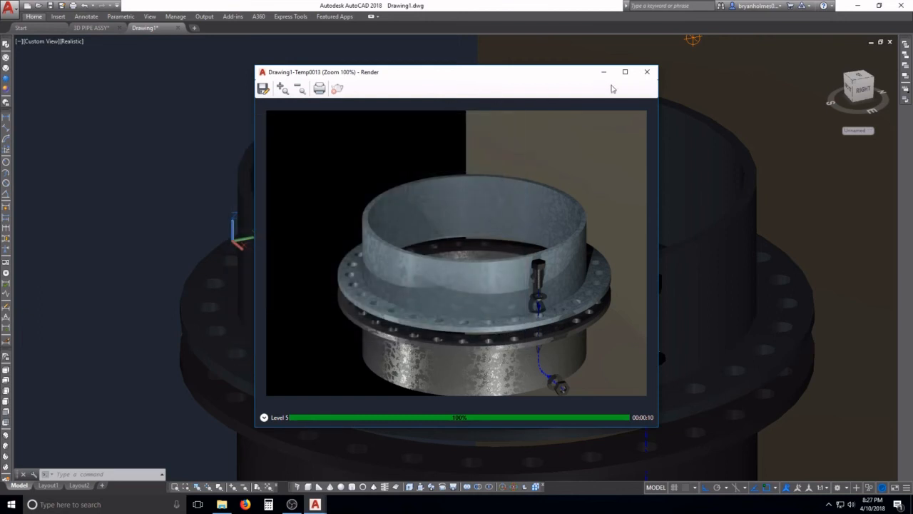
click(601, 72)
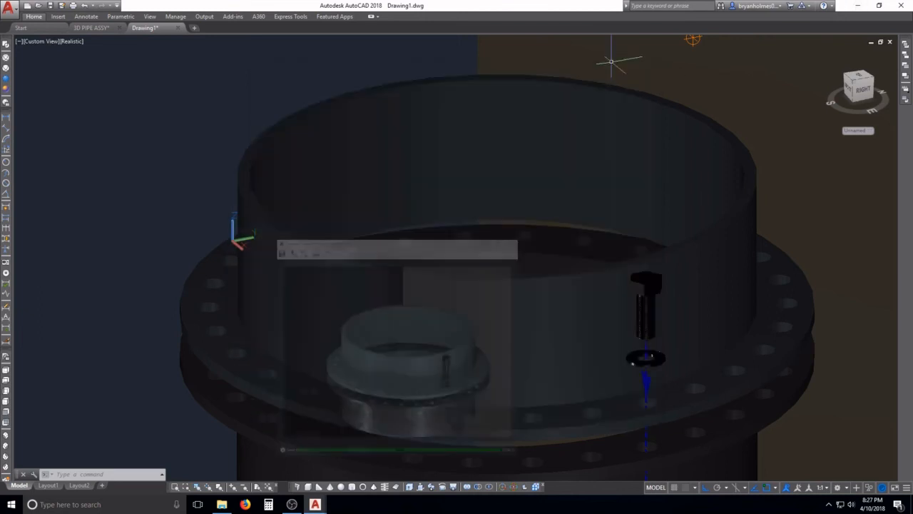
click(858, 6)
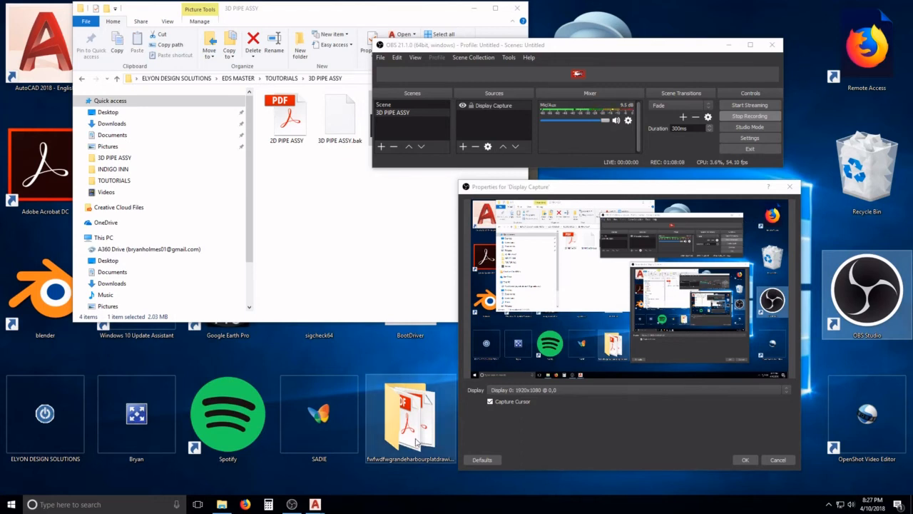
- Close the separate render window and restore the Drawing1 window to full screen
mouse_move(314, 504)
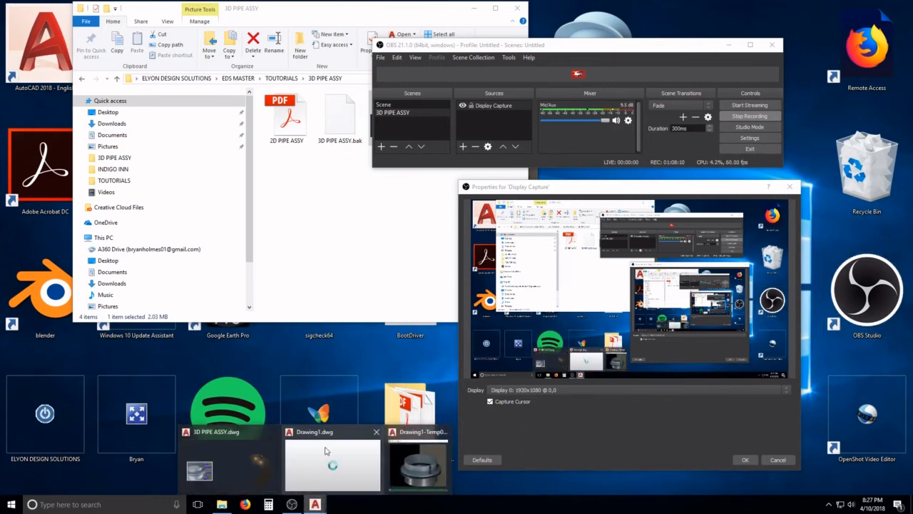
click(417, 460)
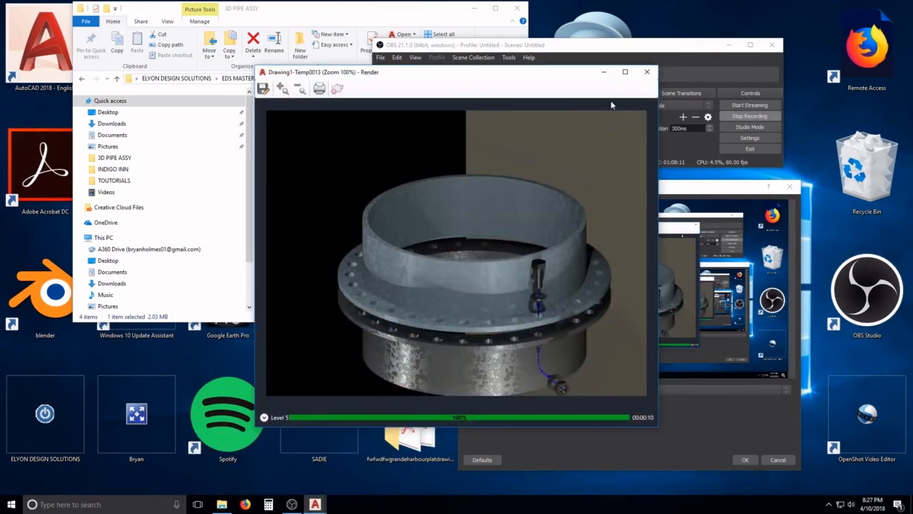
click(647, 72)
mouse_move(314, 503)
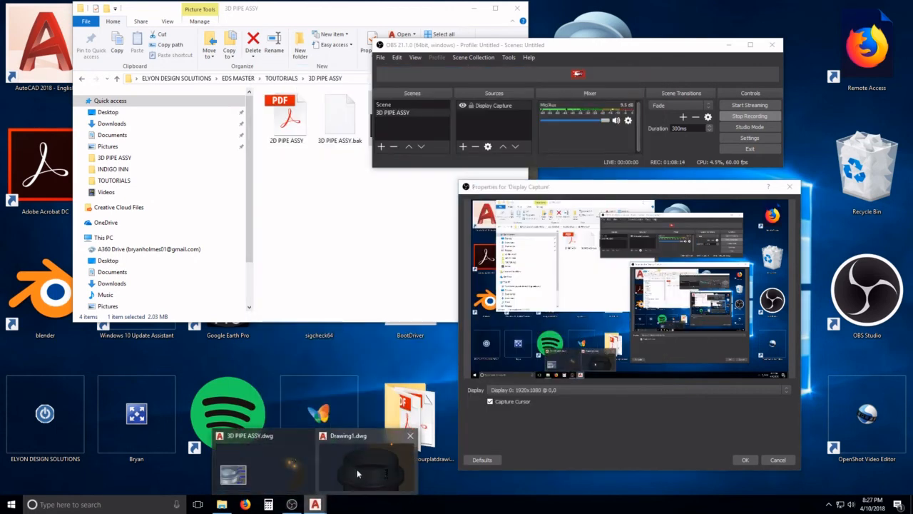
click(357, 468)
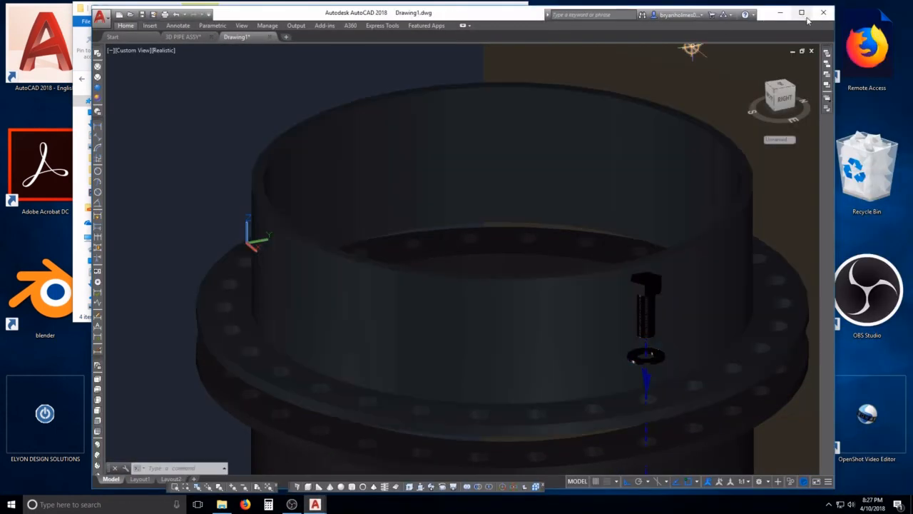
click(801, 12)
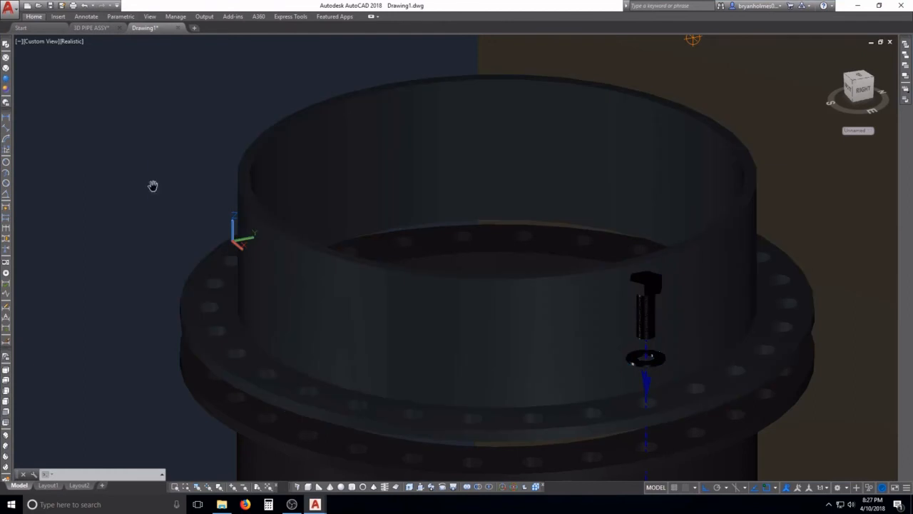
- Return the drawing to the top view with the attached, labelled render and the model in sight
key(Escape)
key(Escape)
scroll(163, 186, down, 5)
middle_drag(194, 250, 471, 267)
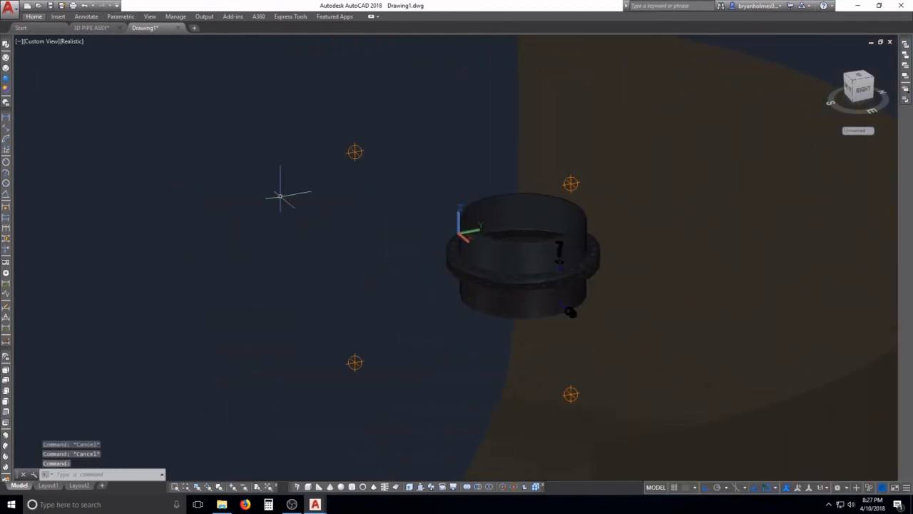
click(6, 371)
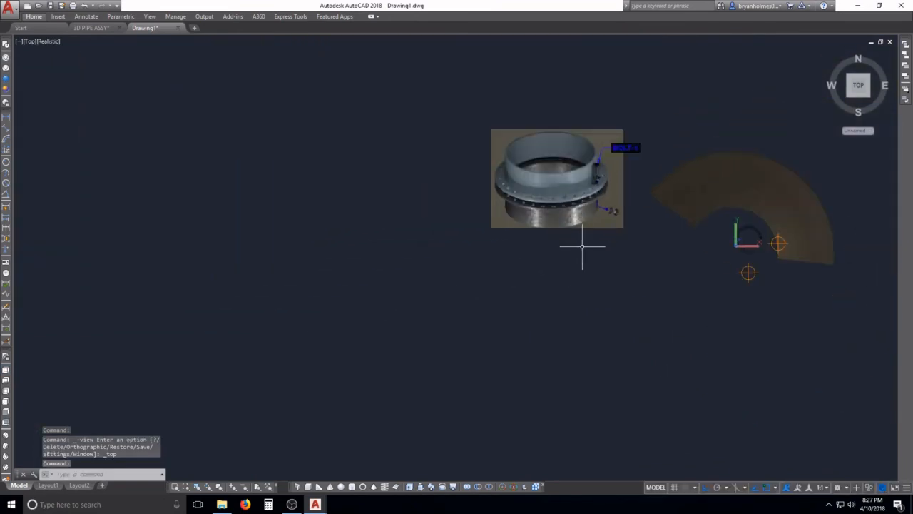
key(Escape)
key(Escape)
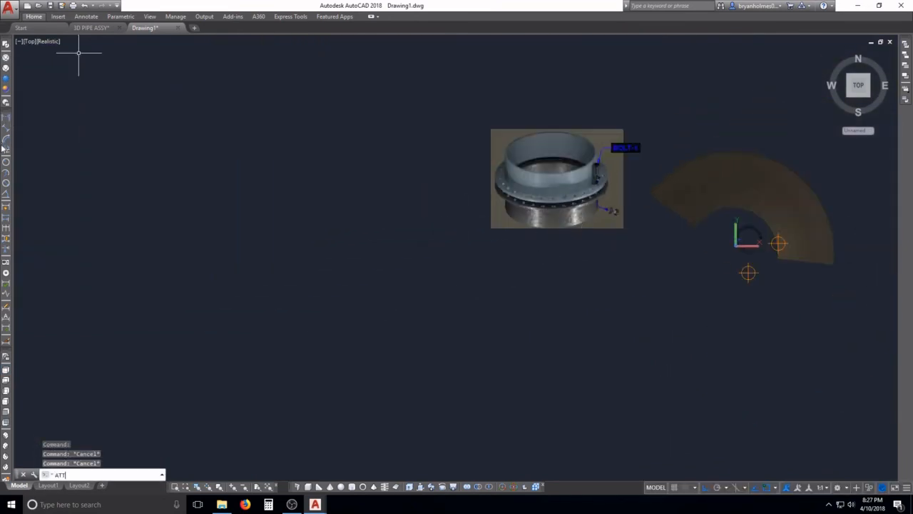
- Attach the TTT image from the desktop, about 435 by 327 units, with its insertion point just below and left of the existing render
key(Return)
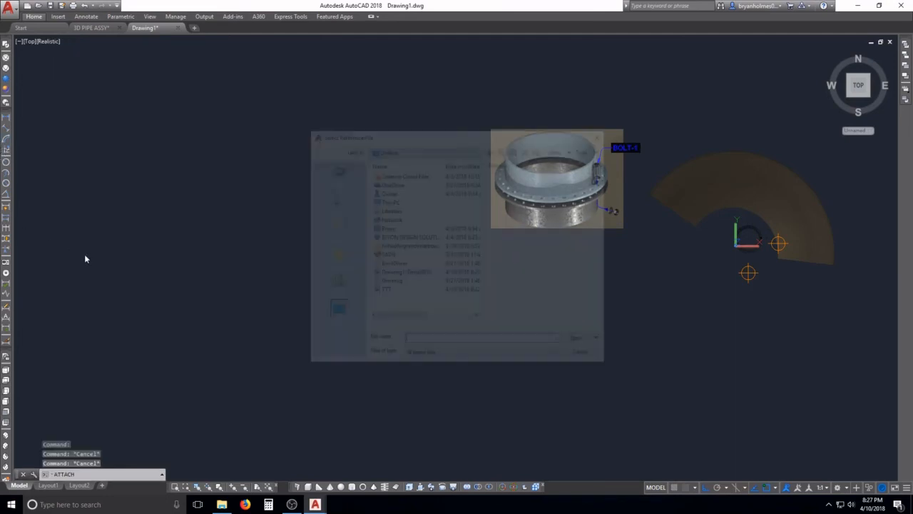
click(381, 291)
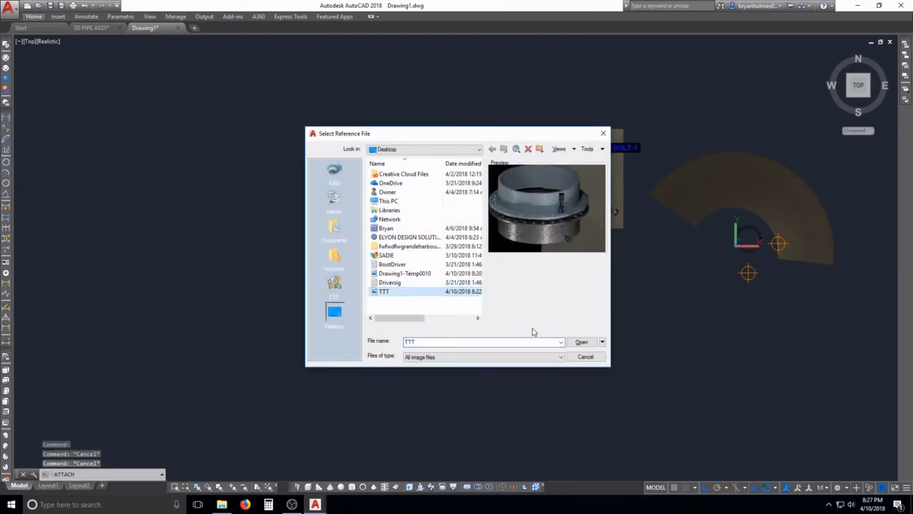
click(582, 342)
click(457, 321)
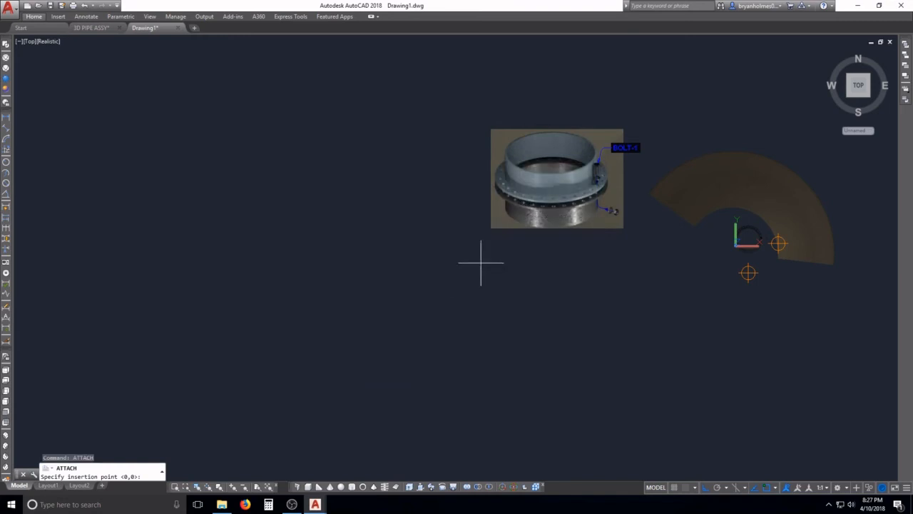
click(482, 265)
key(Escape)
key(Escape)
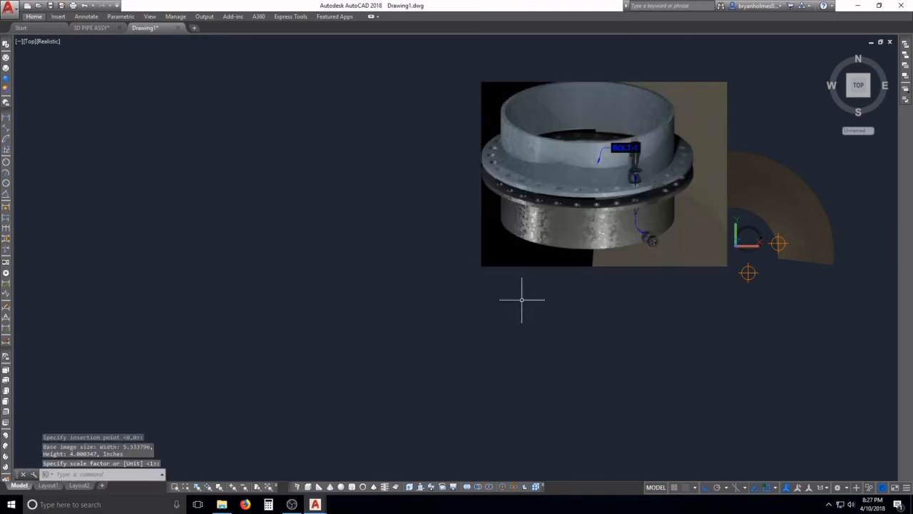
- Move the newly attached TTT image into the empty space to the left of the labelled render
text(M)
key(Return)
click(535, 261)
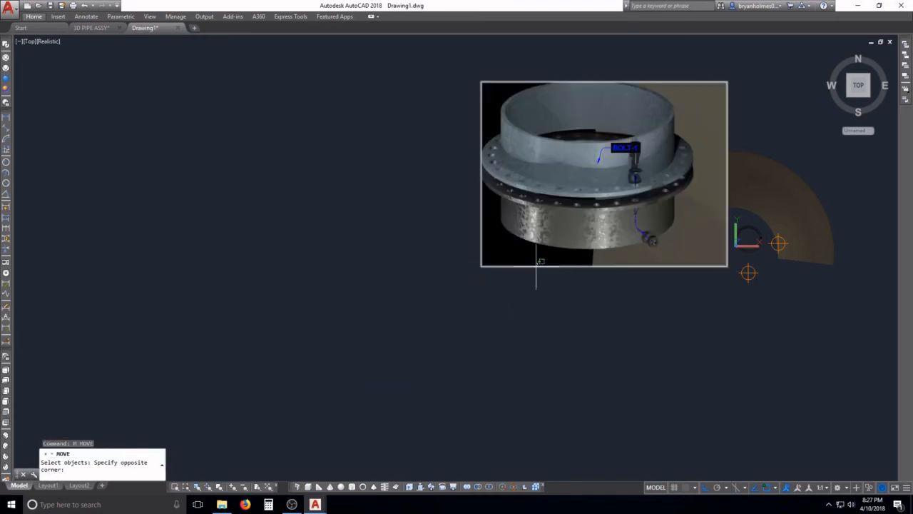
click(514, 277)
key(Return)
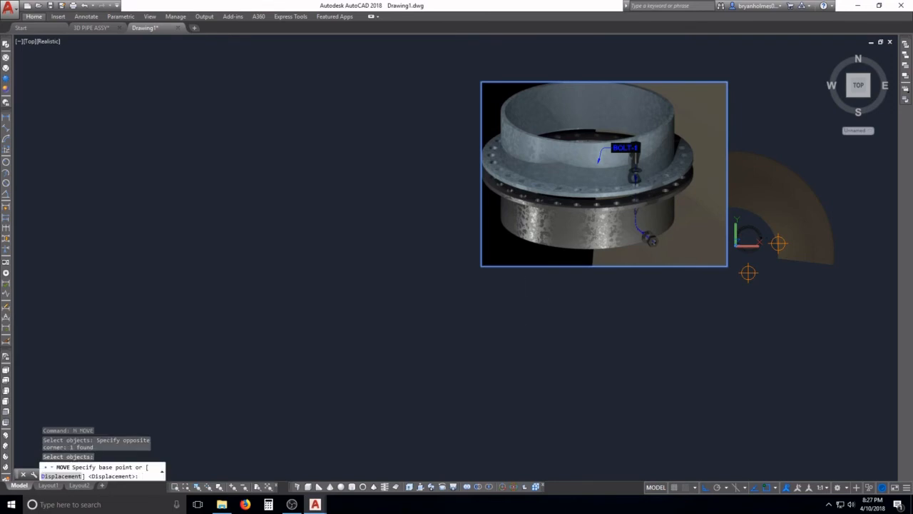
click(523, 300)
click(278, 308)
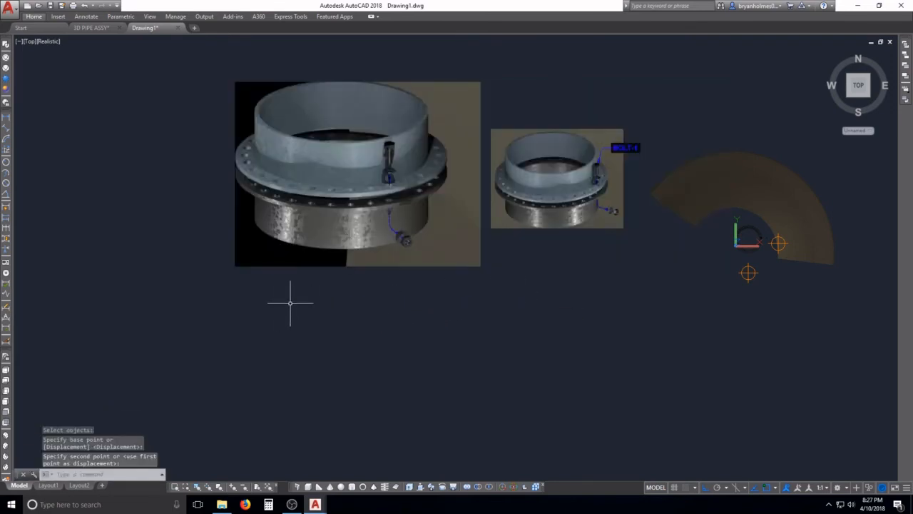
key(Escape)
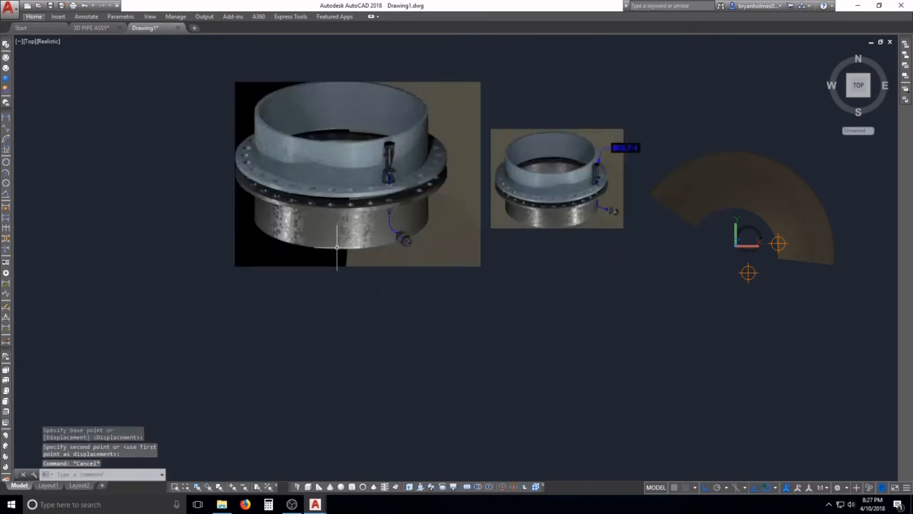
key(Escape)
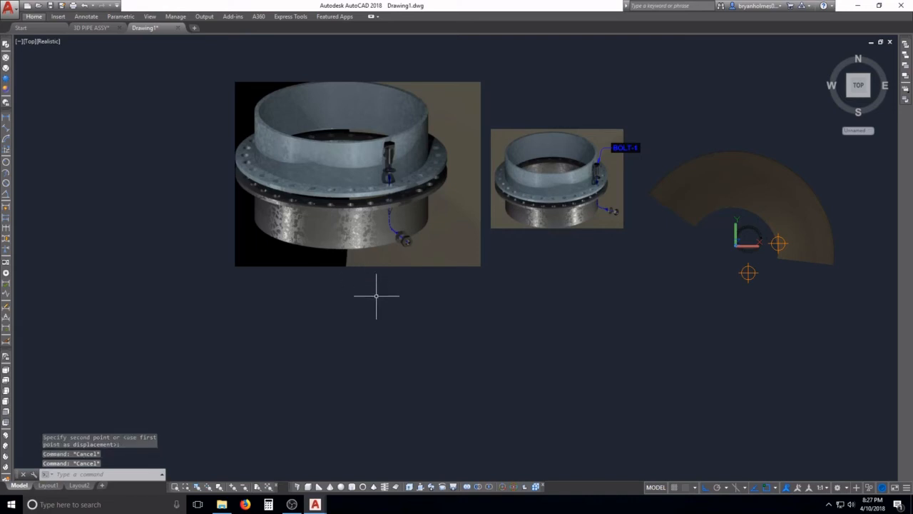
drag(376, 295, 357, 265)
key(Escape)
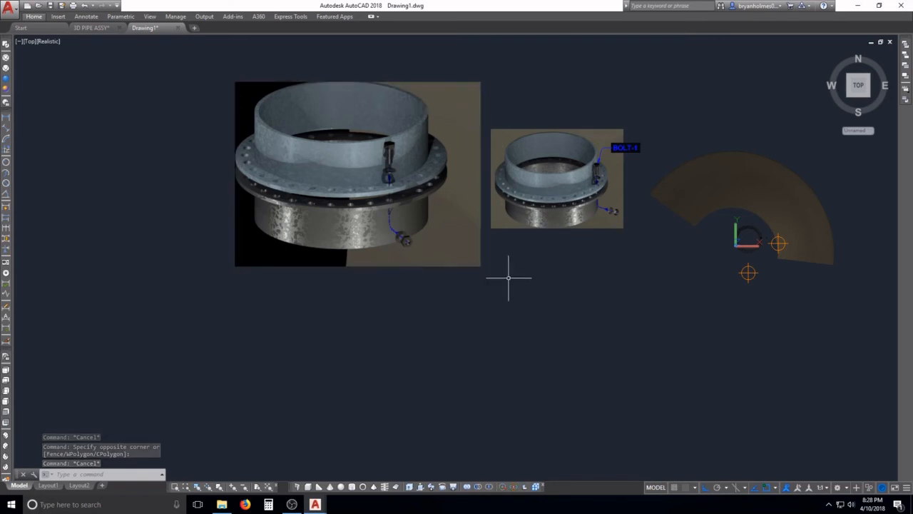
key(Escape)
- Set the TTT image's background transparency to Yes in its object properties and clear the selection
click(330, 292)
click(283, 234)
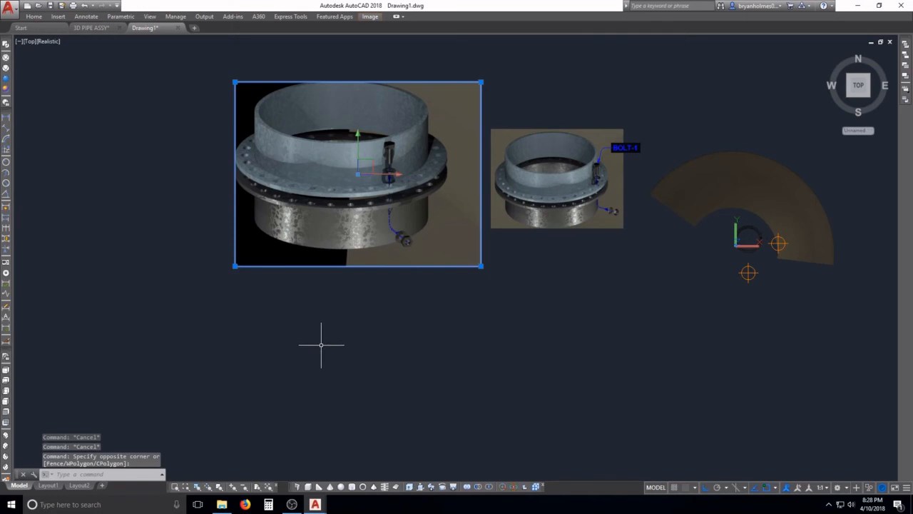
text(PR)
key(Return)
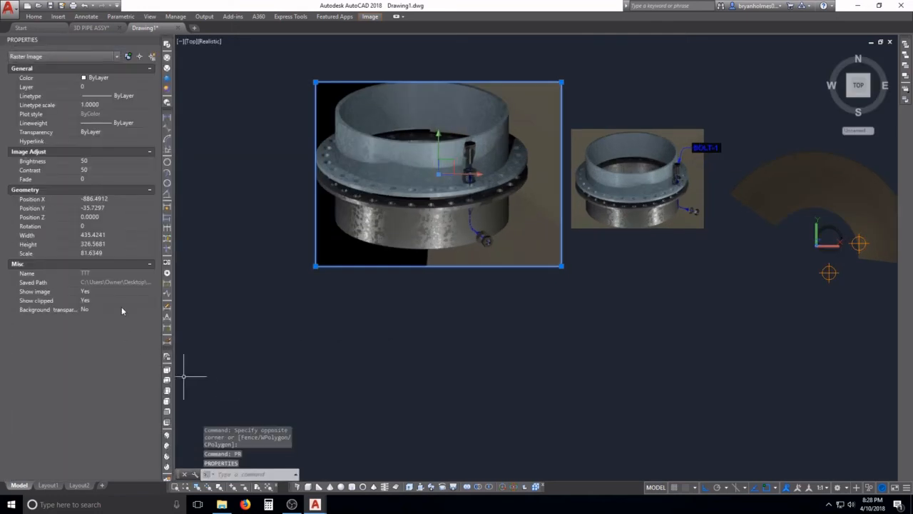
click(121, 309)
click(129, 307)
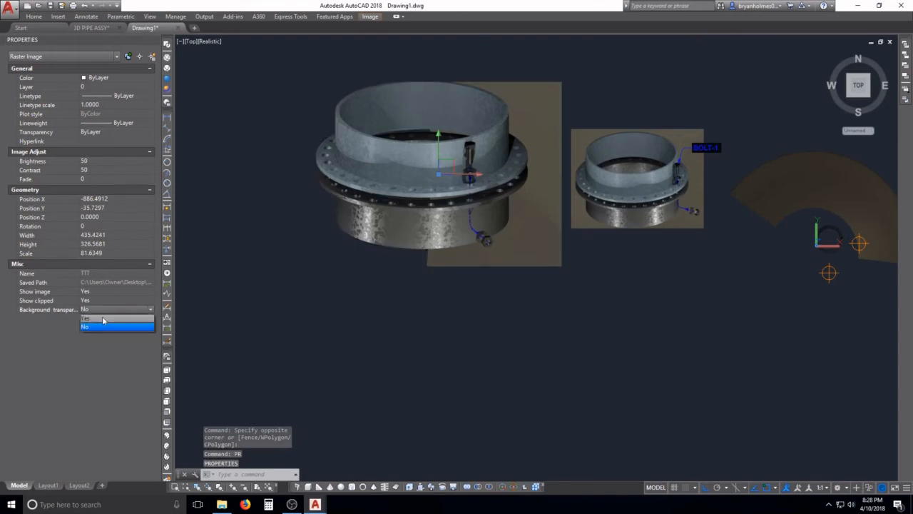
click(104, 325)
key(Escape)
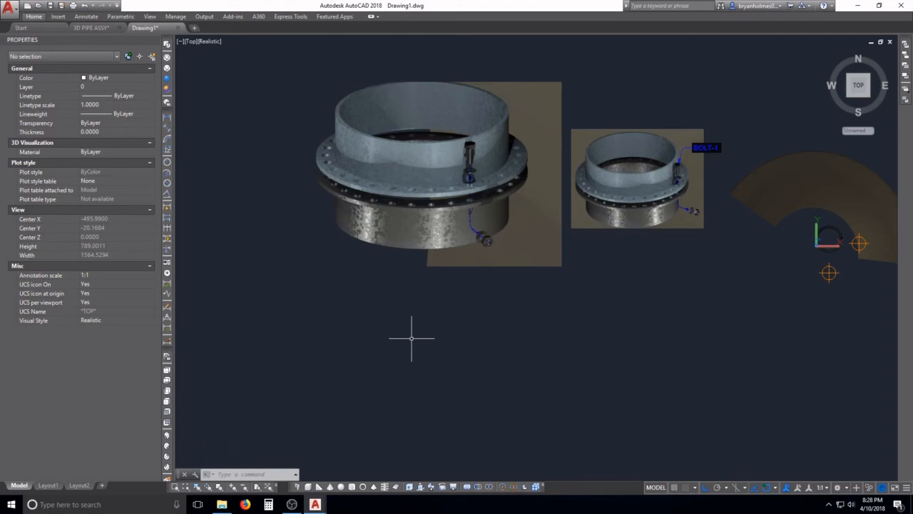
- Examine the TTT image's transparent background and full frame extents beside the smaller labelled render
middle_drag(749, 214, 618, 216)
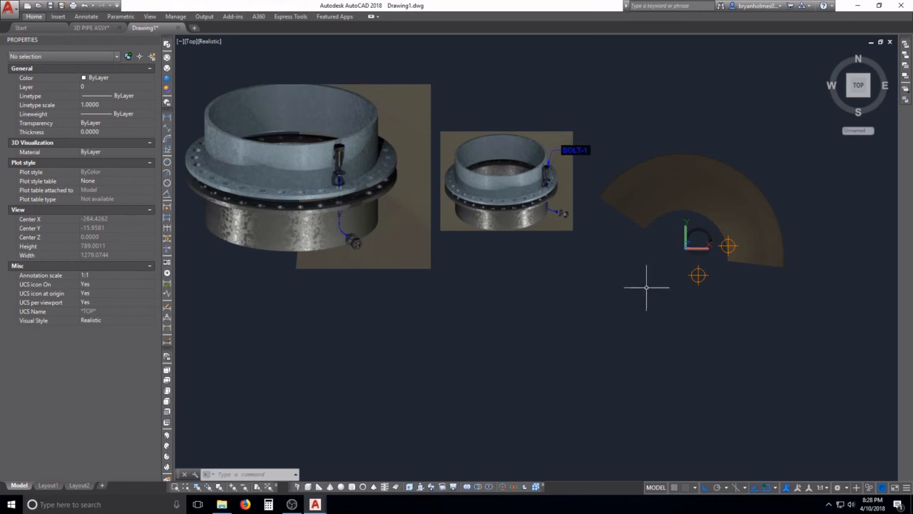
middle_drag(432, 232, 574, 262)
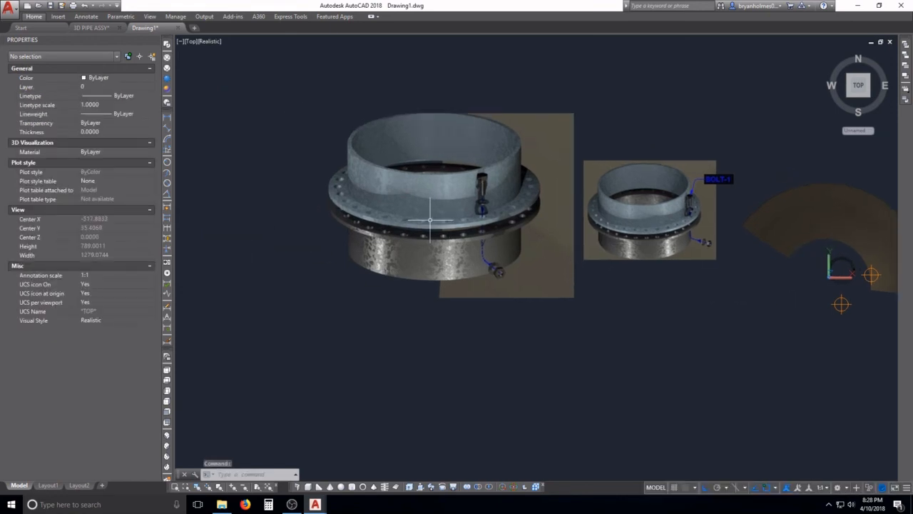
scroll(419, 224, up, 2)
scroll(412, 282, down, 2)
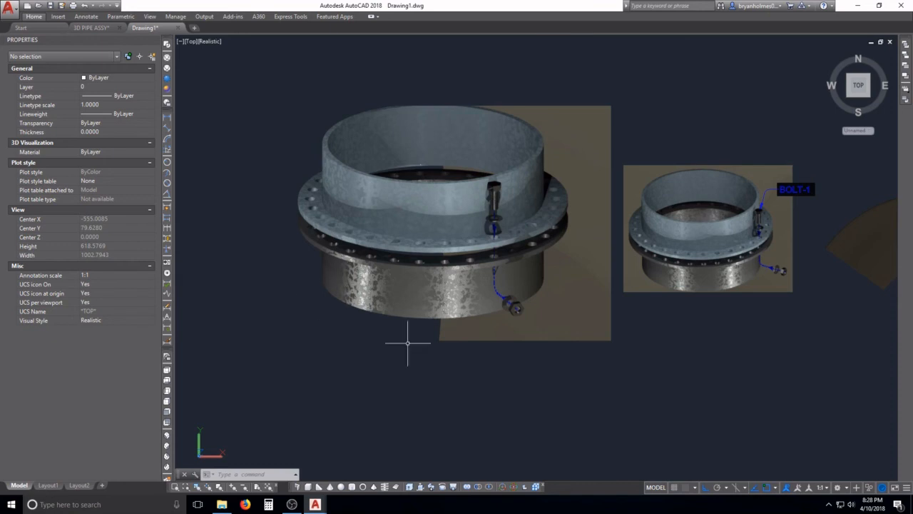
click(446, 359)
click(189, 313)
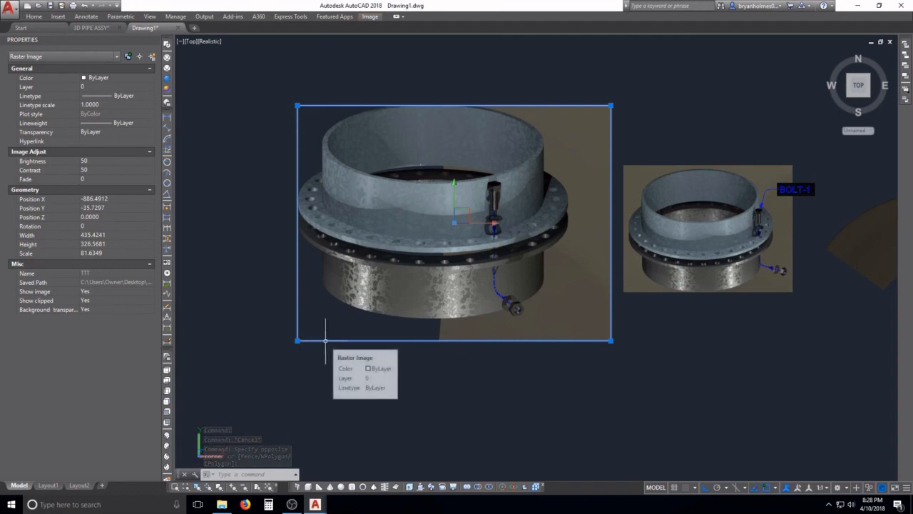
key(Escape)
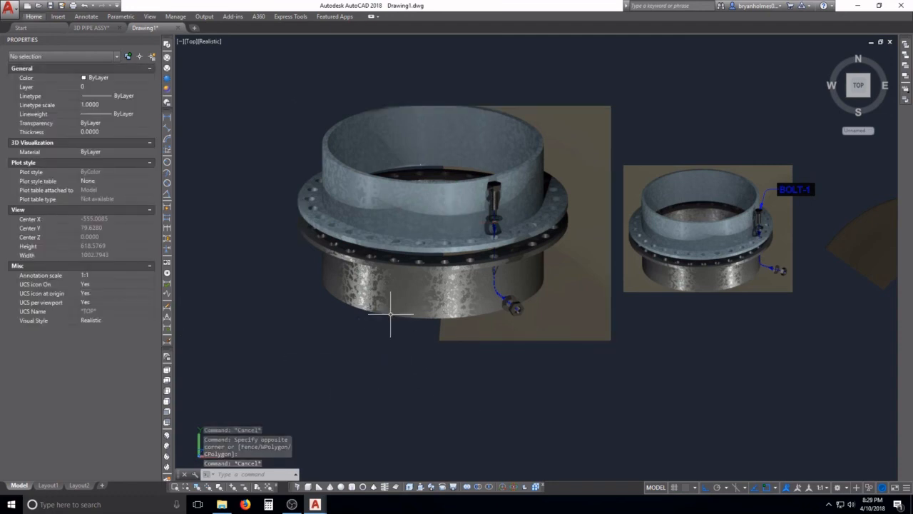
click(469, 341)
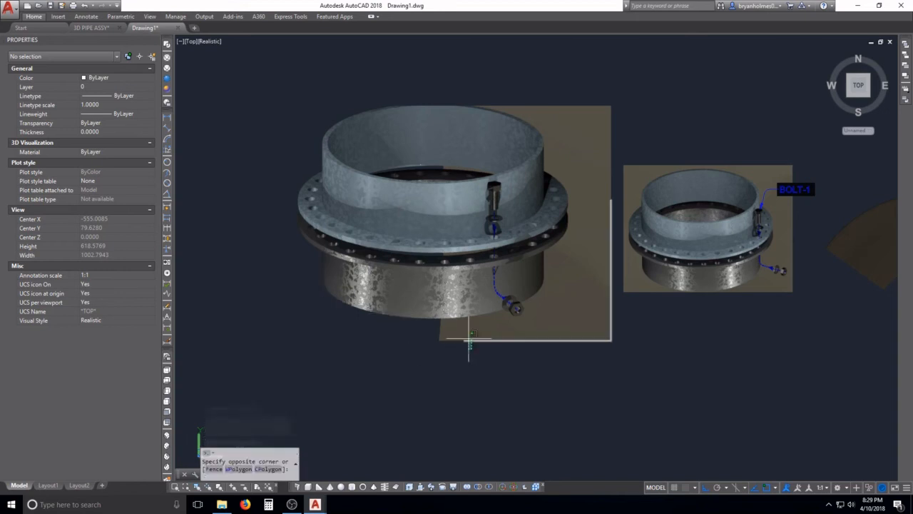
click(423, 346)
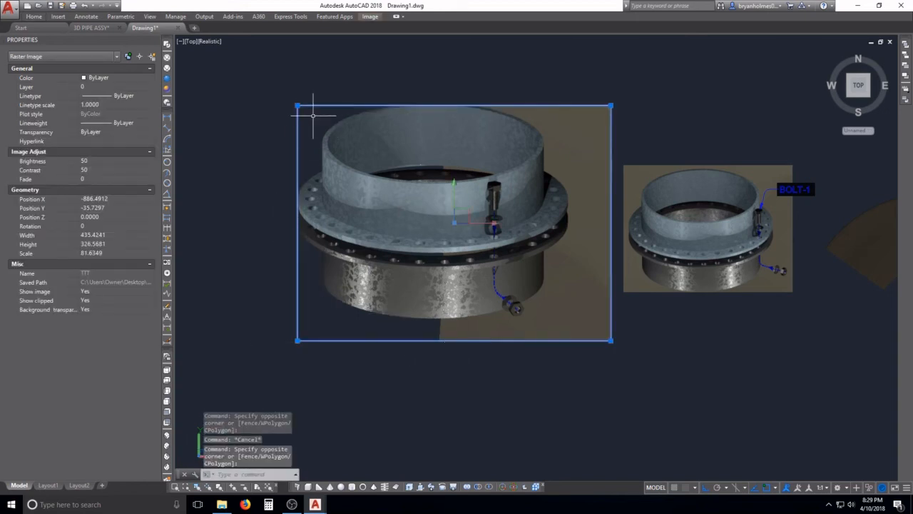
key(Escape)
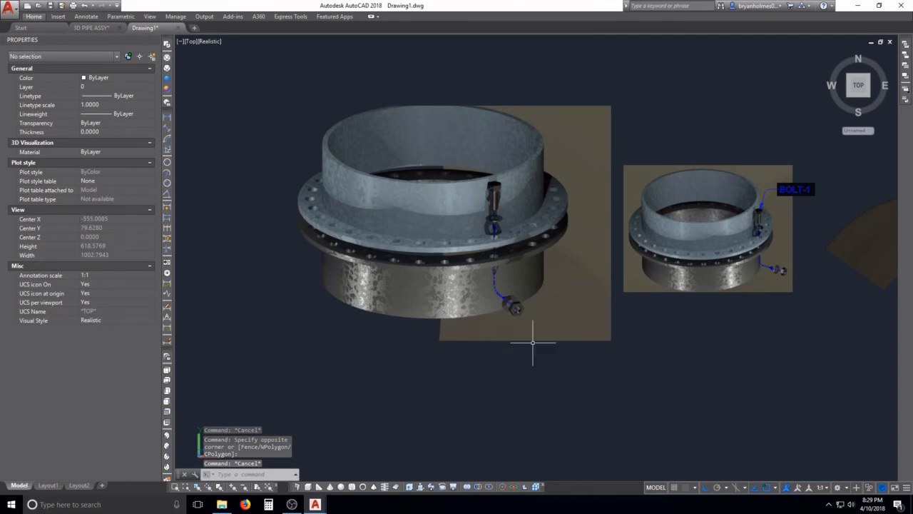
- Hide the object properties, compare the labelled renders in Realistic and 2D Wireframe, and leave the visual style at 2D Wireframe
scroll(574, 314, down, 5)
scroll(621, 299, up, 6)
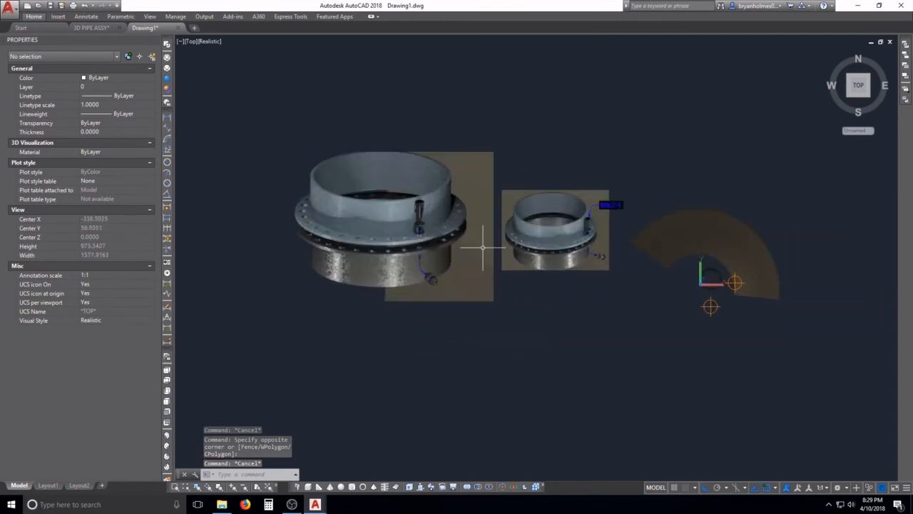
scroll(534, 246, up, 3)
middle_drag(468, 298, 517, 282)
drag(517, 283, 524, 285)
key(Escape)
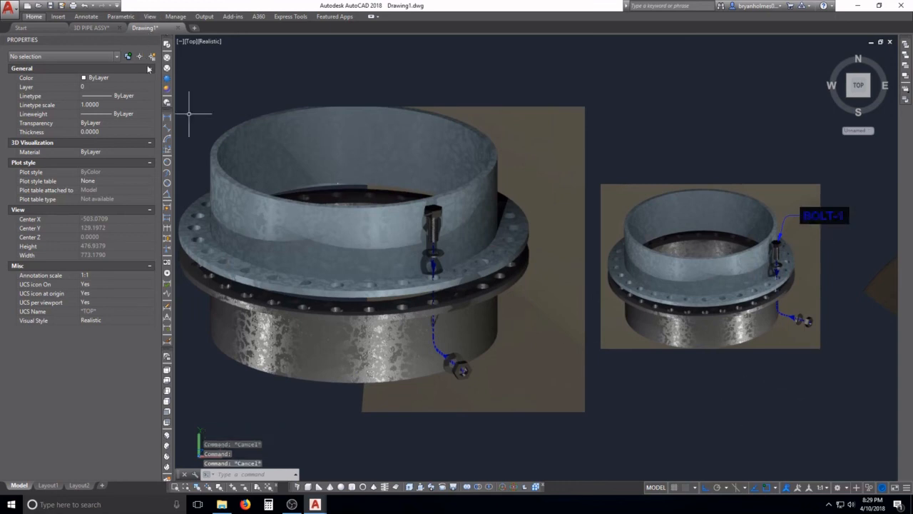
click(155, 41)
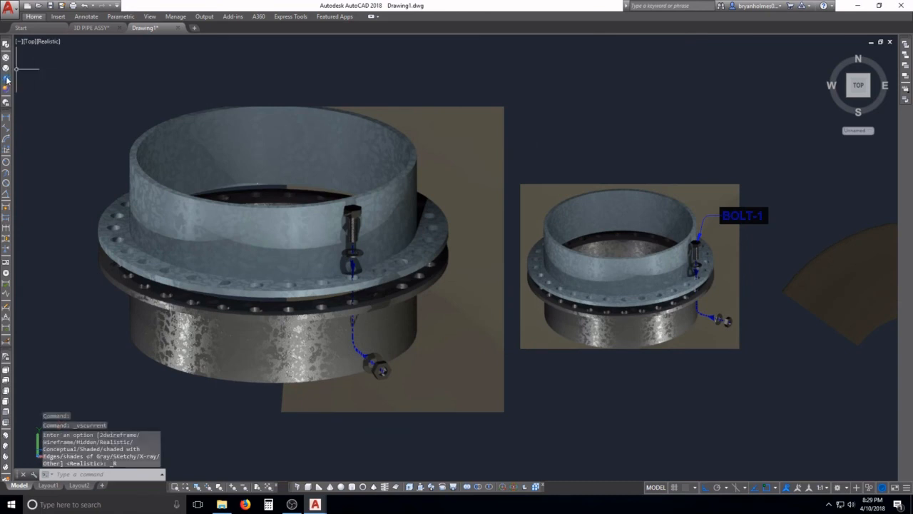
click(7, 45)
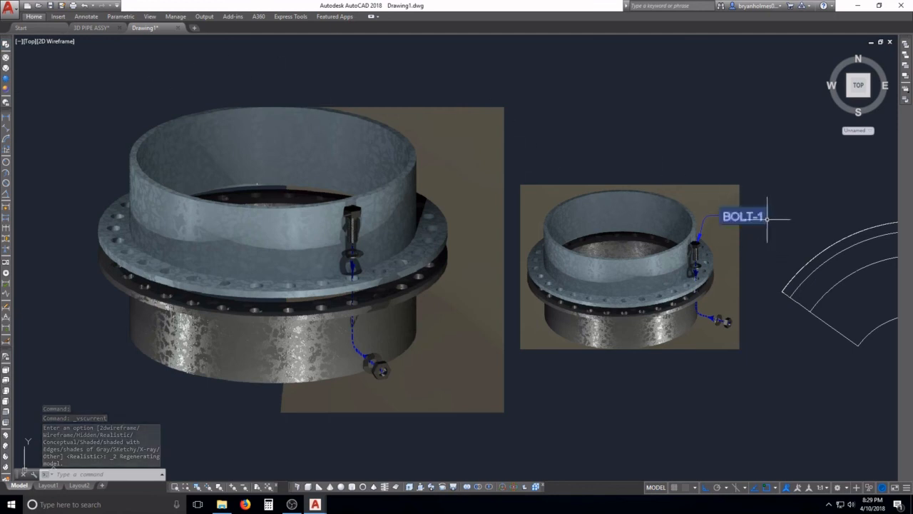
click(6, 78)
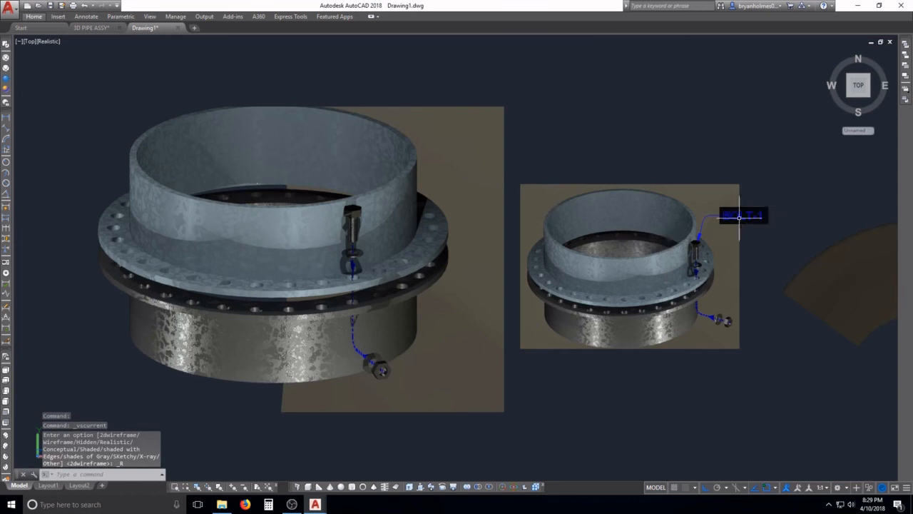
click(5, 41)
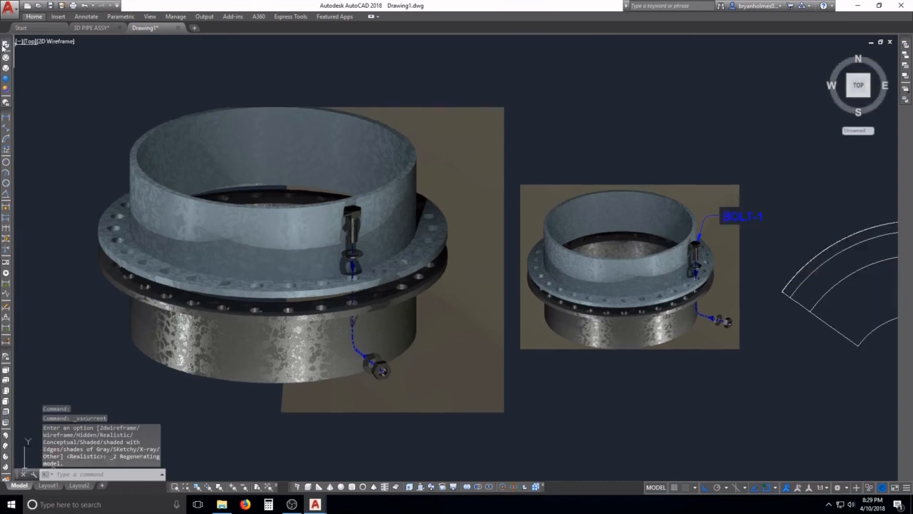
- Turn off the background mask of the BOLT-1 label in its text properties and clear the selection
scroll(755, 205, up, 4)
click(762, 217)
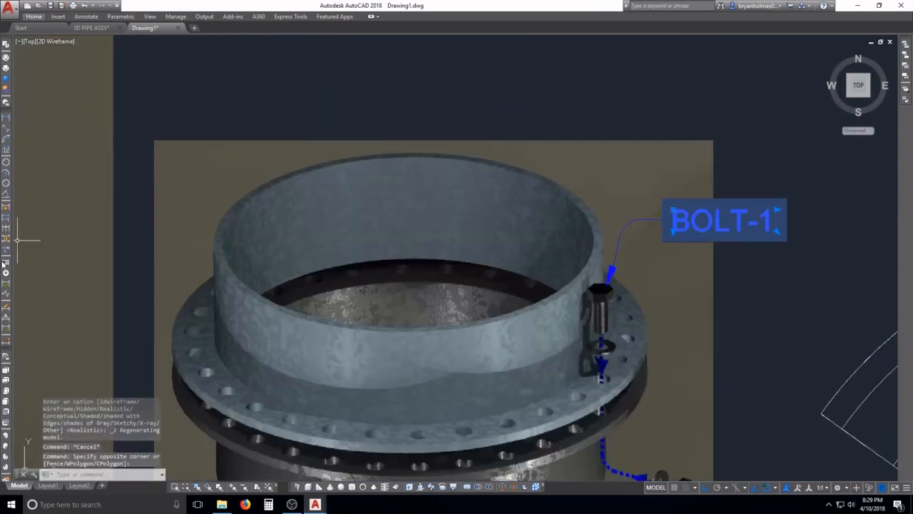
text(PR)
key(Return)
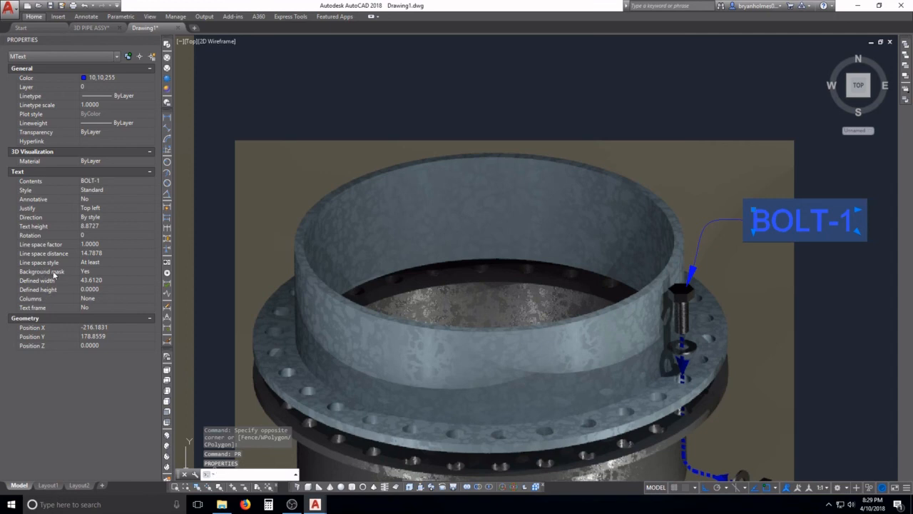
click(83, 276)
click(150, 272)
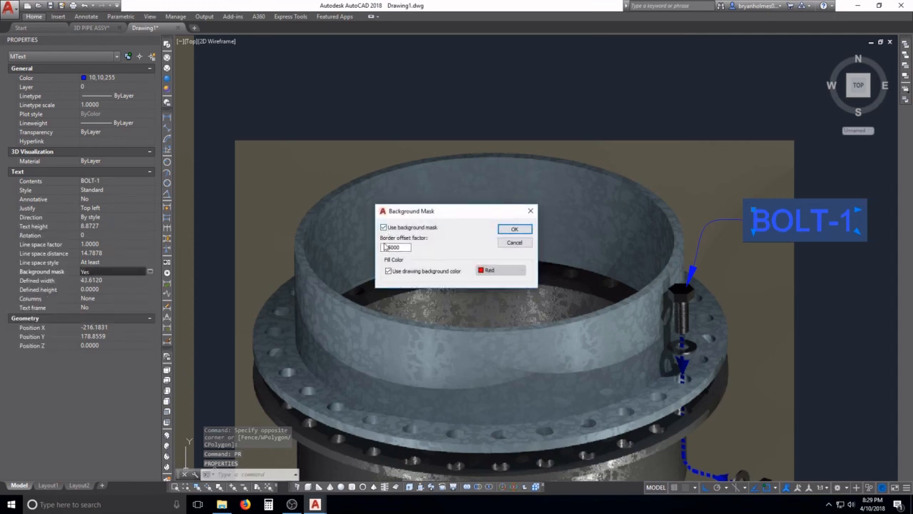
click(384, 227)
click(515, 231)
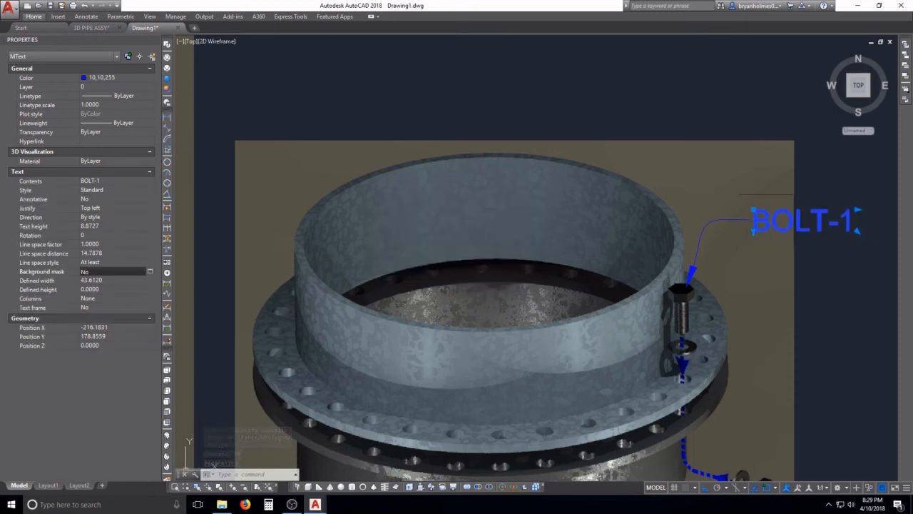
key(Escape)
- Frame both attached renders together in the view and hide the object properties
scroll(763, 257, down, 5)
scroll(756, 244, down, 2)
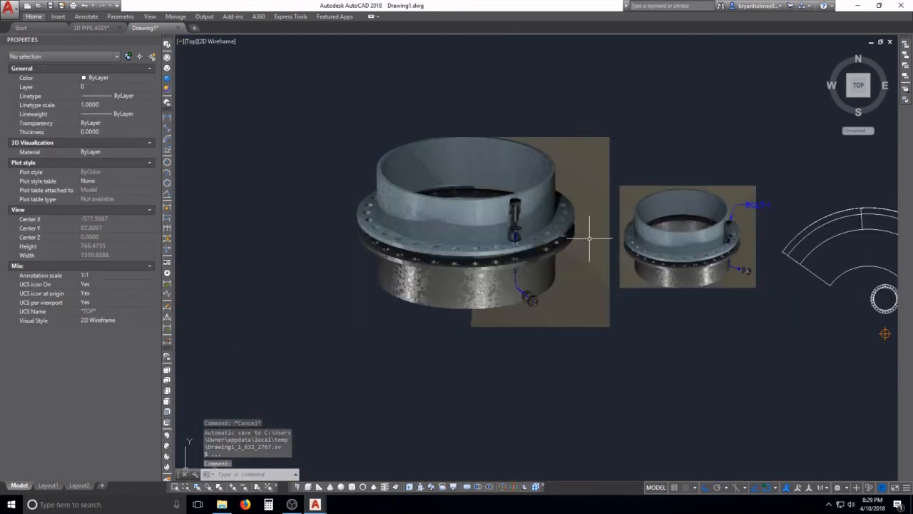
scroll(585, 240, up, 2)
click(156, 40)
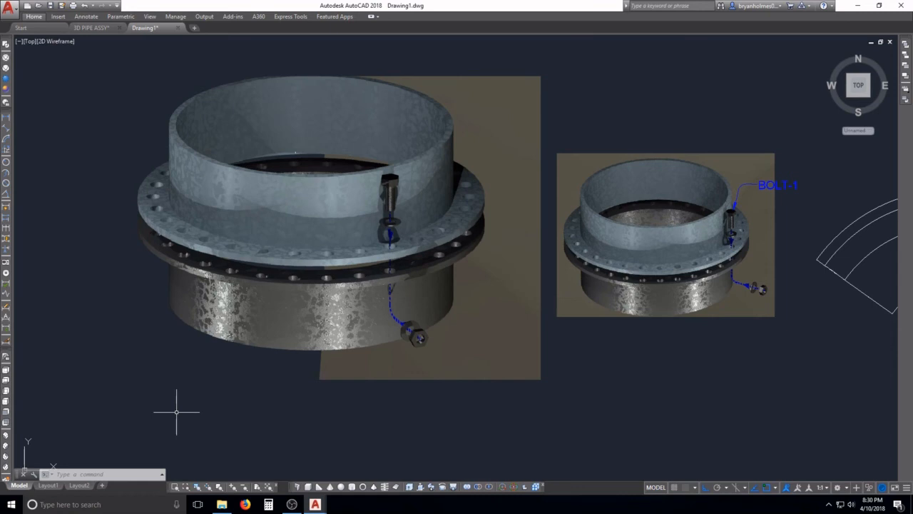
click(294, 504)
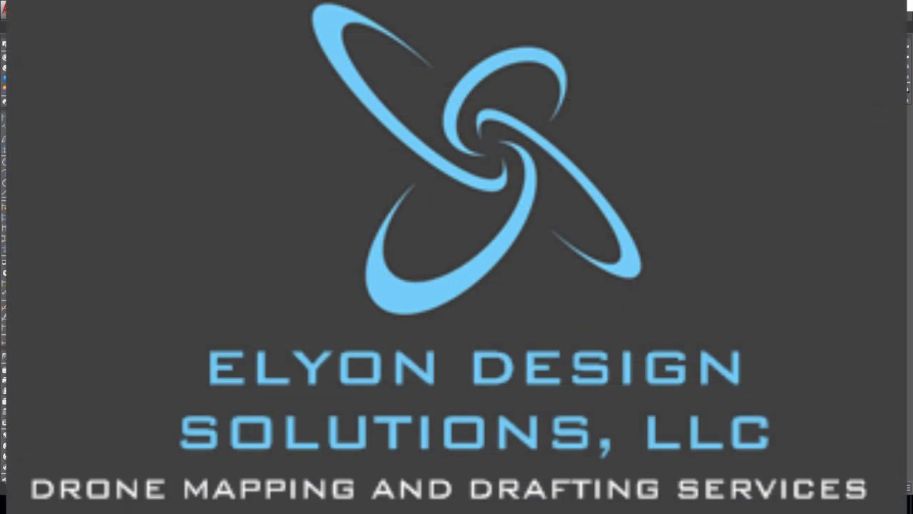